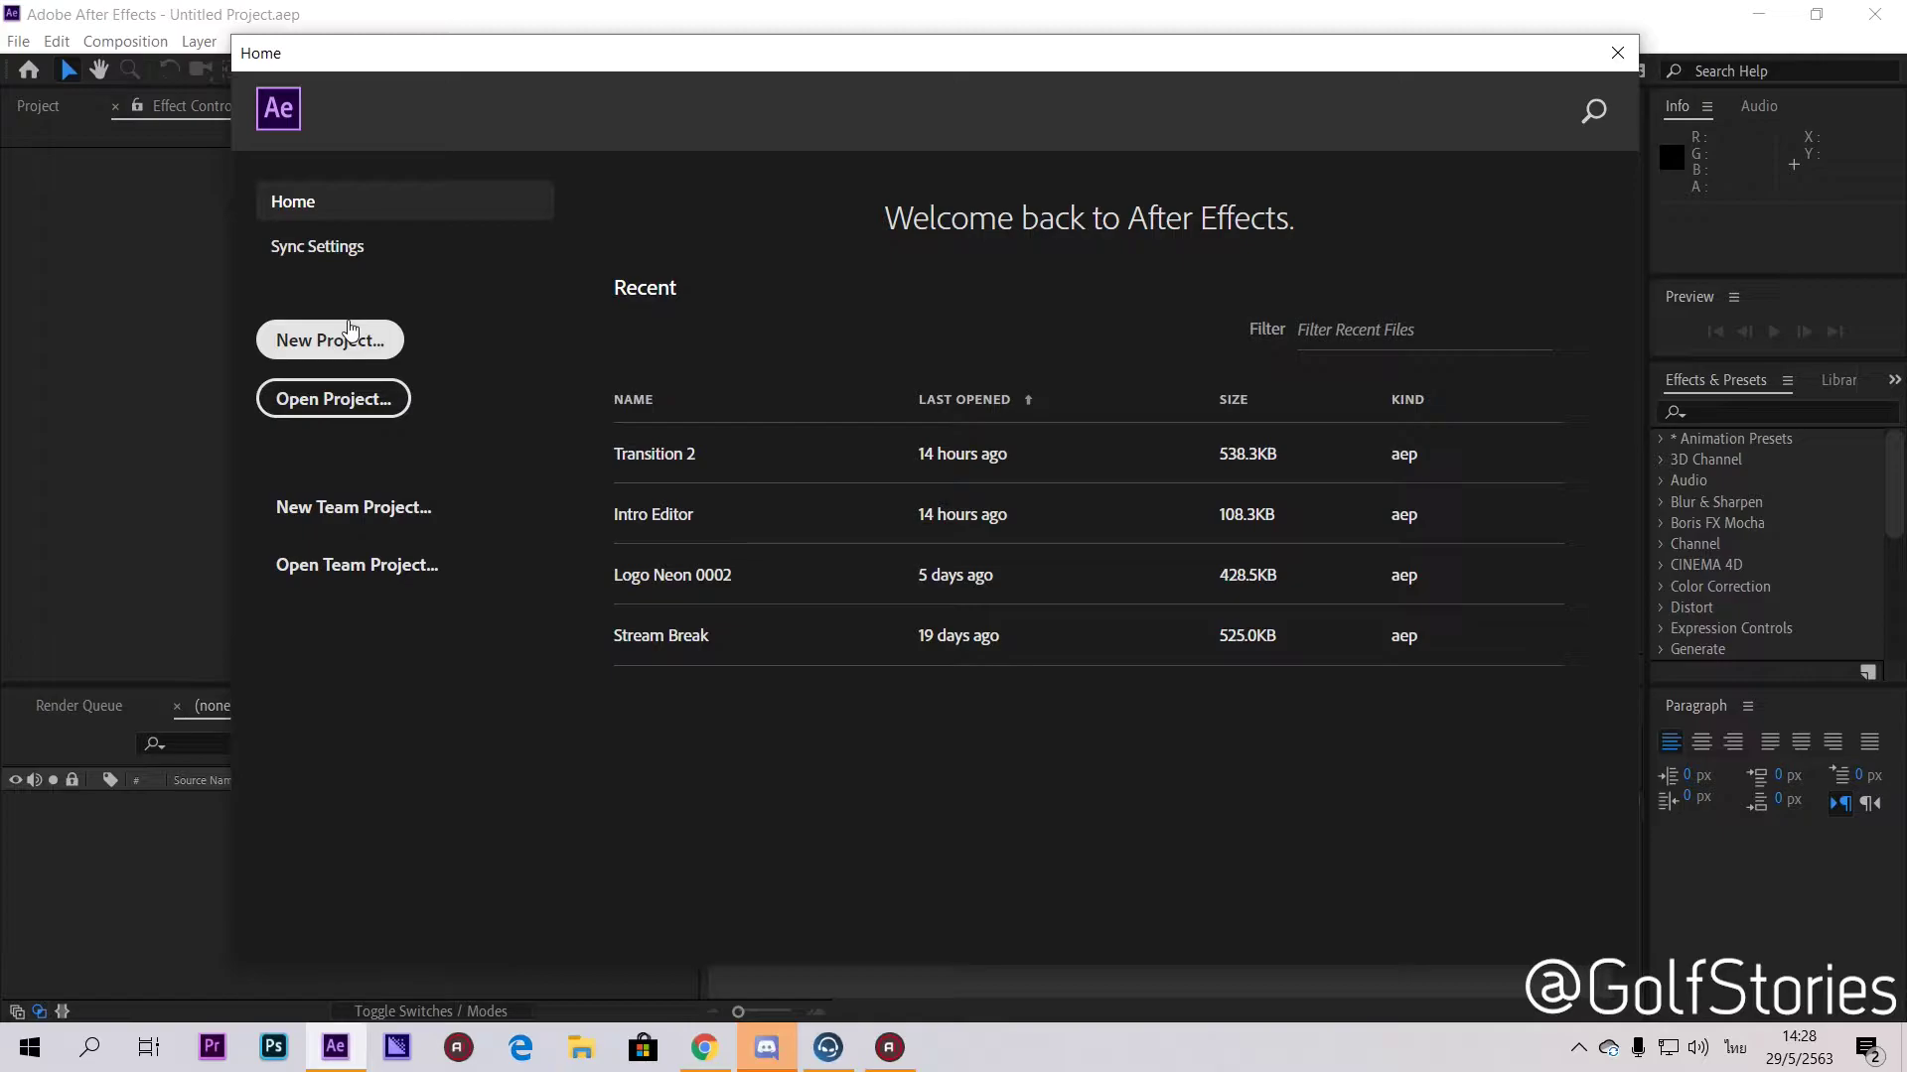
# Step: Start a new project and begin a new composition named Transition
pyautogui.moveTo(507, 66)
pyautogui.mouseDown()
pyautogui.moveTo(536, 76)
pyautogui.moveTo(508, 58)
pyautogui.mouseUp()
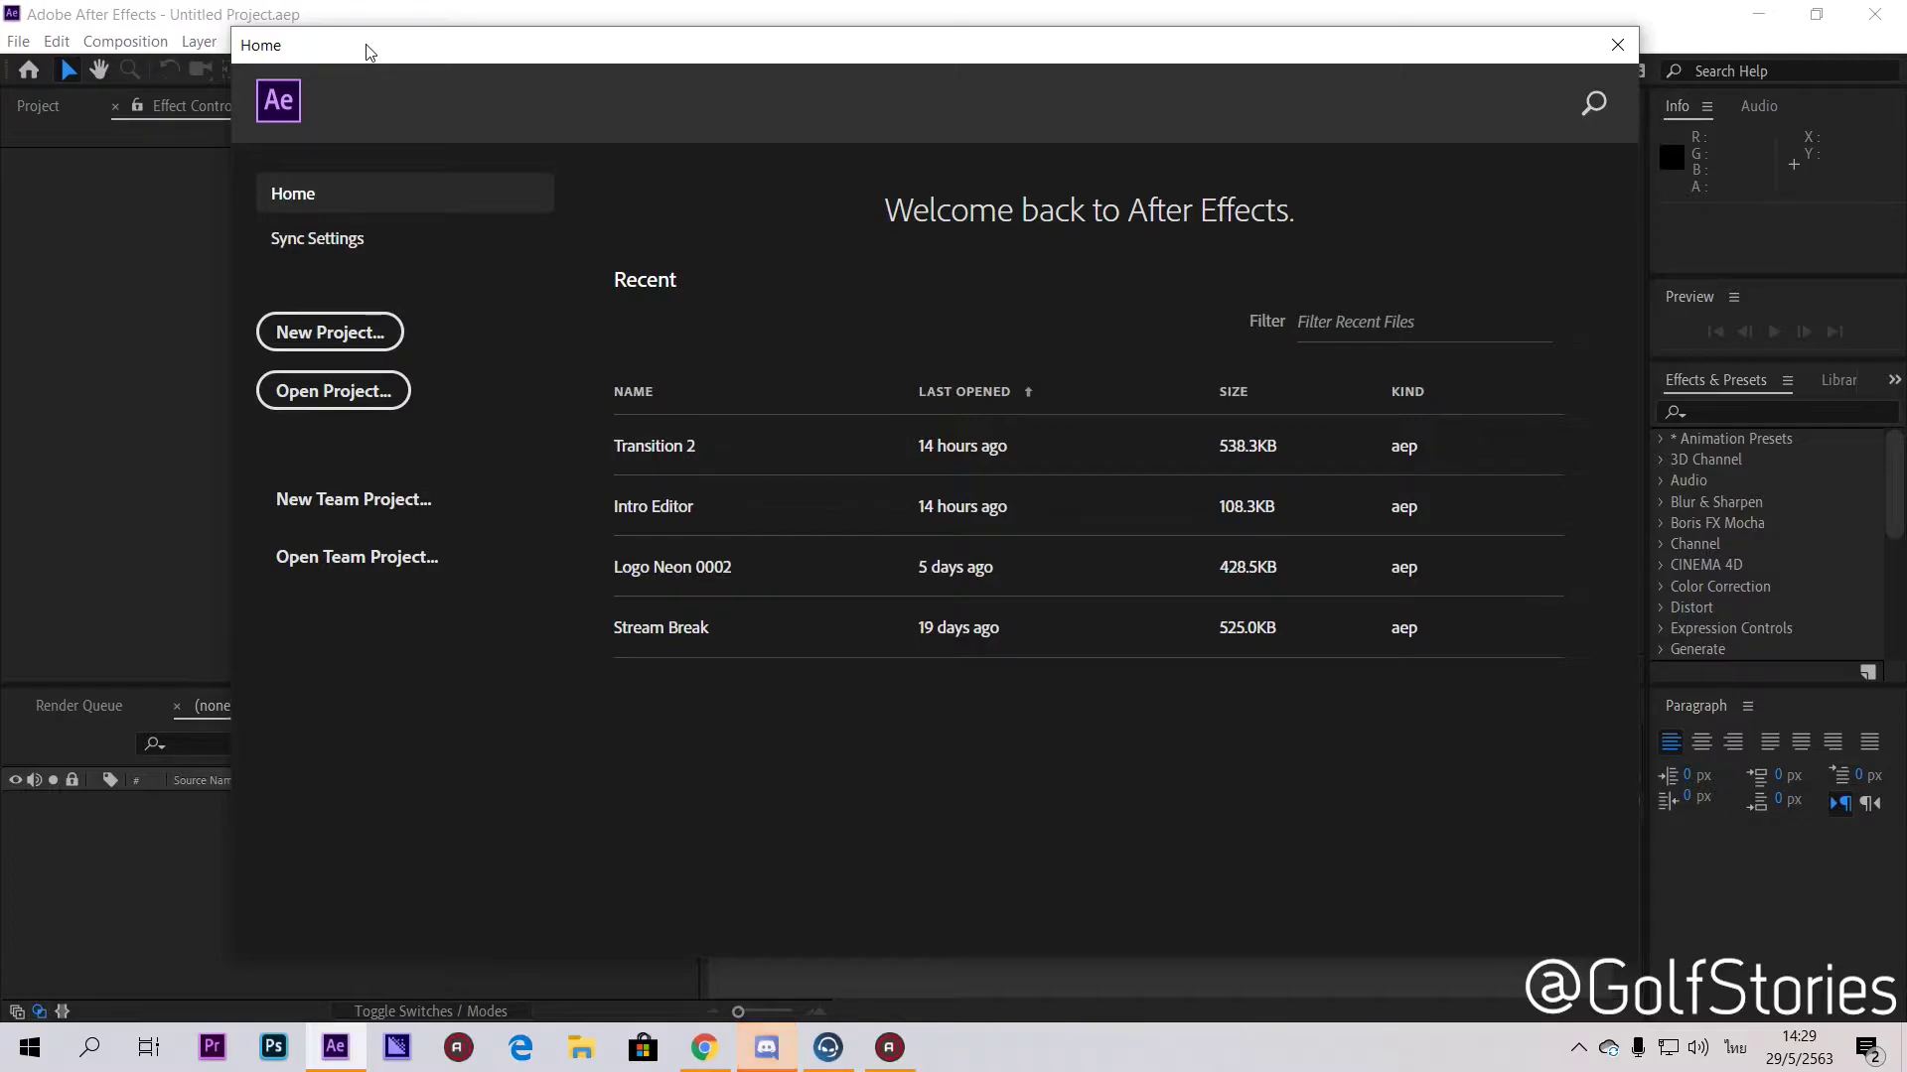
pyautogui.click(370, 341)
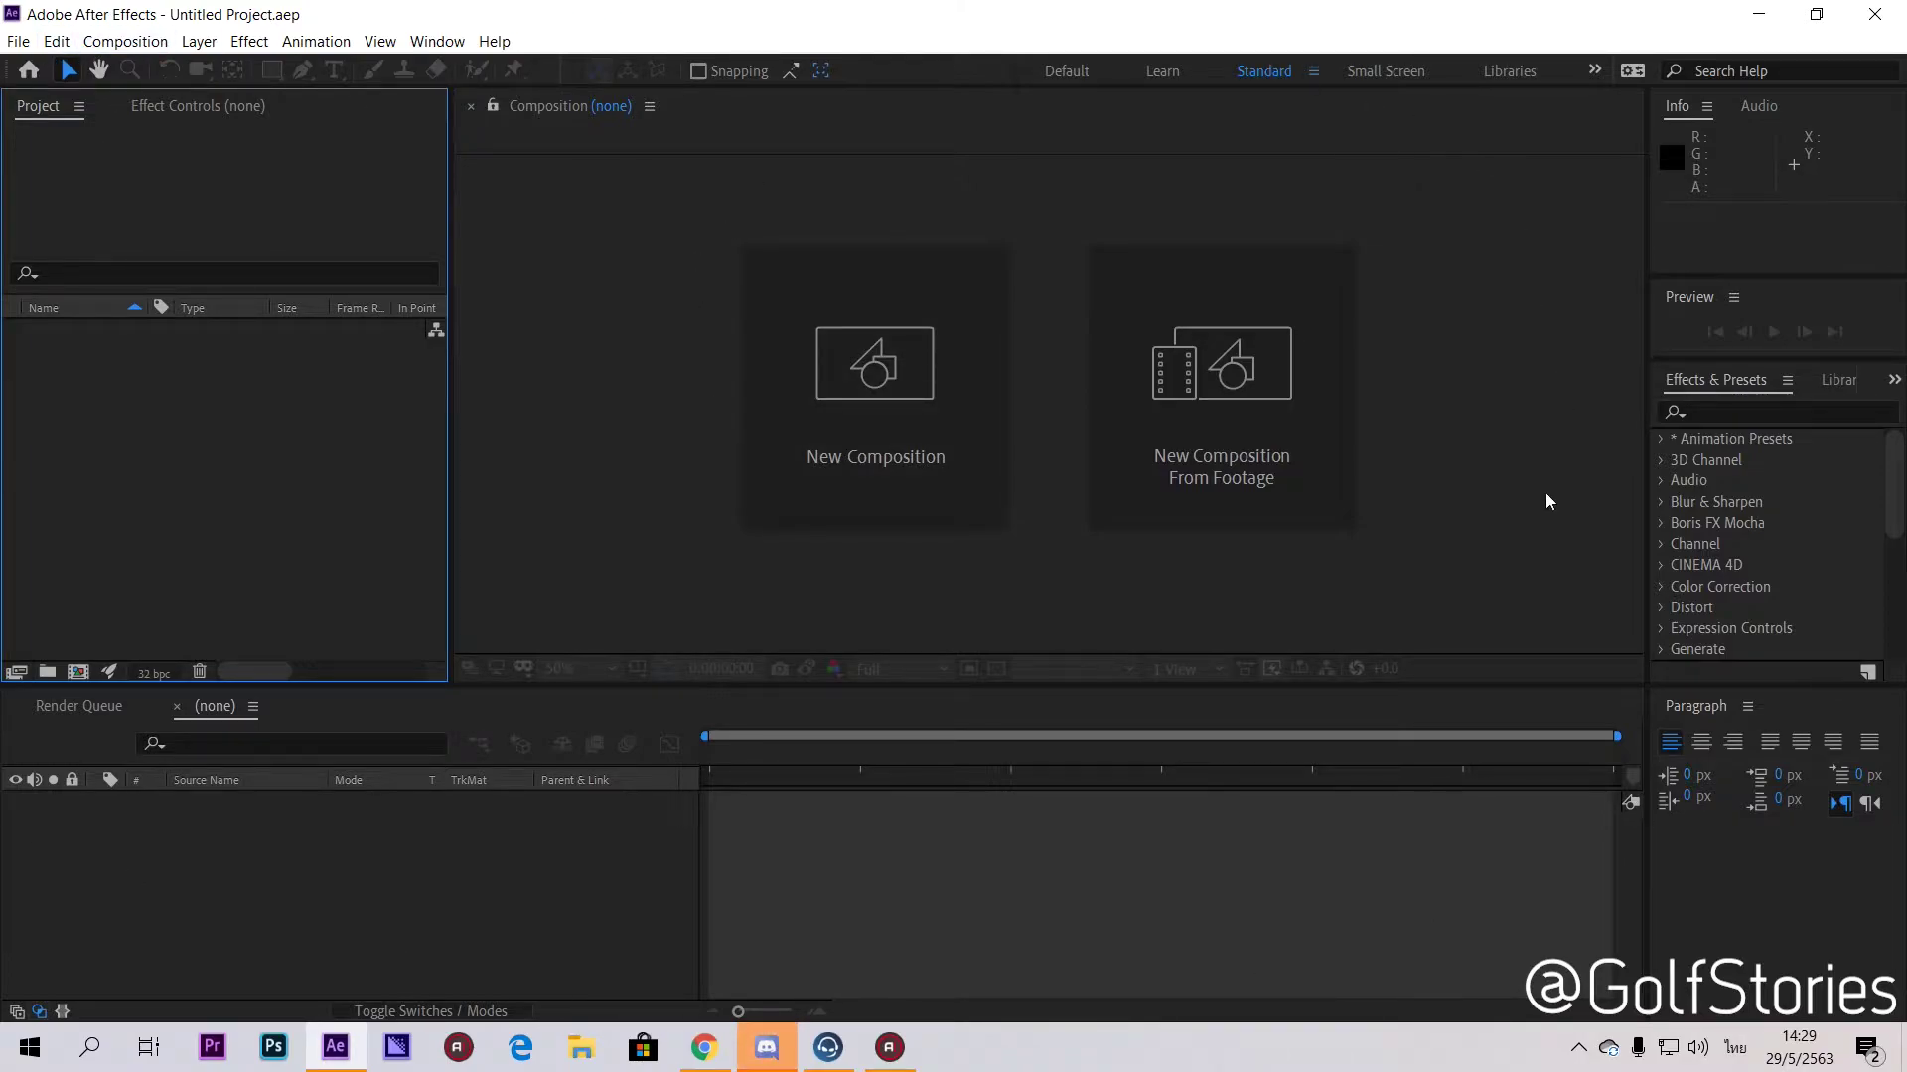
pyautogui.click(826, 441)
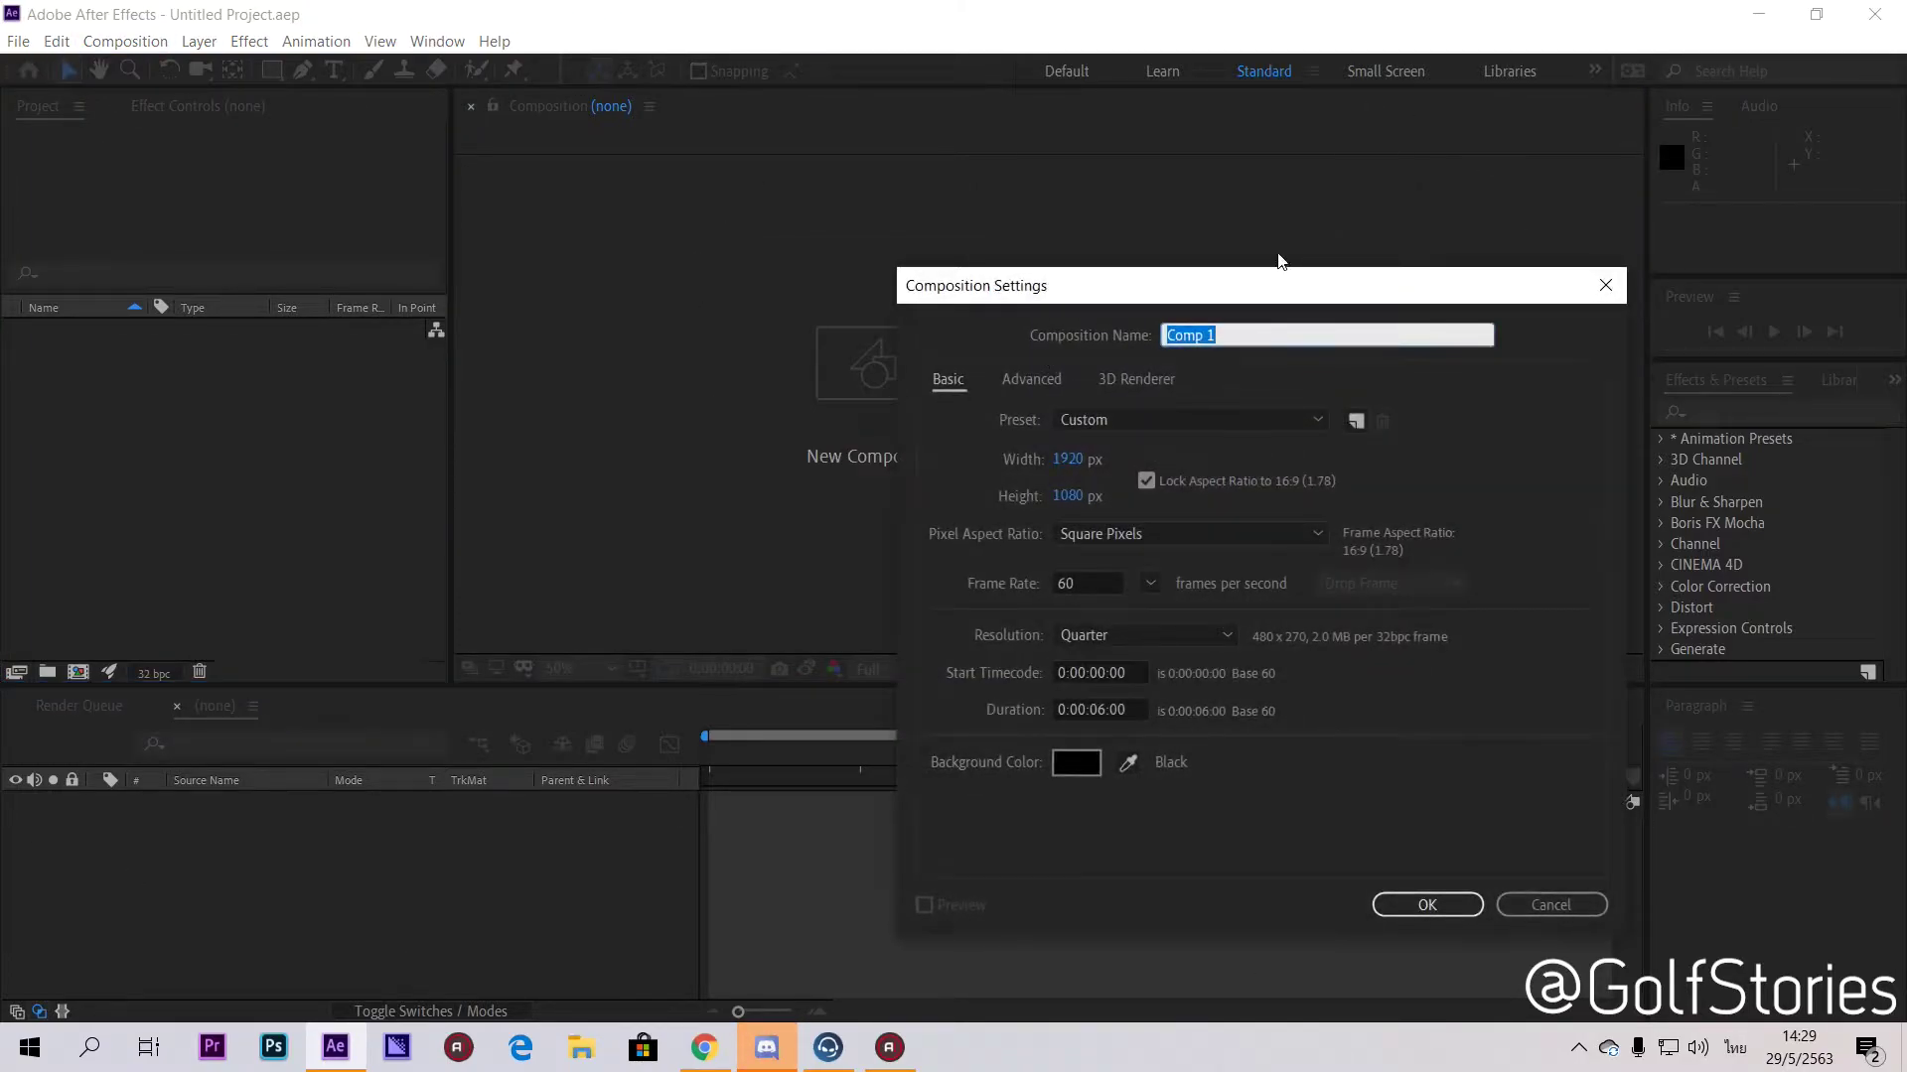
pyautogui.write('สวัสดี')
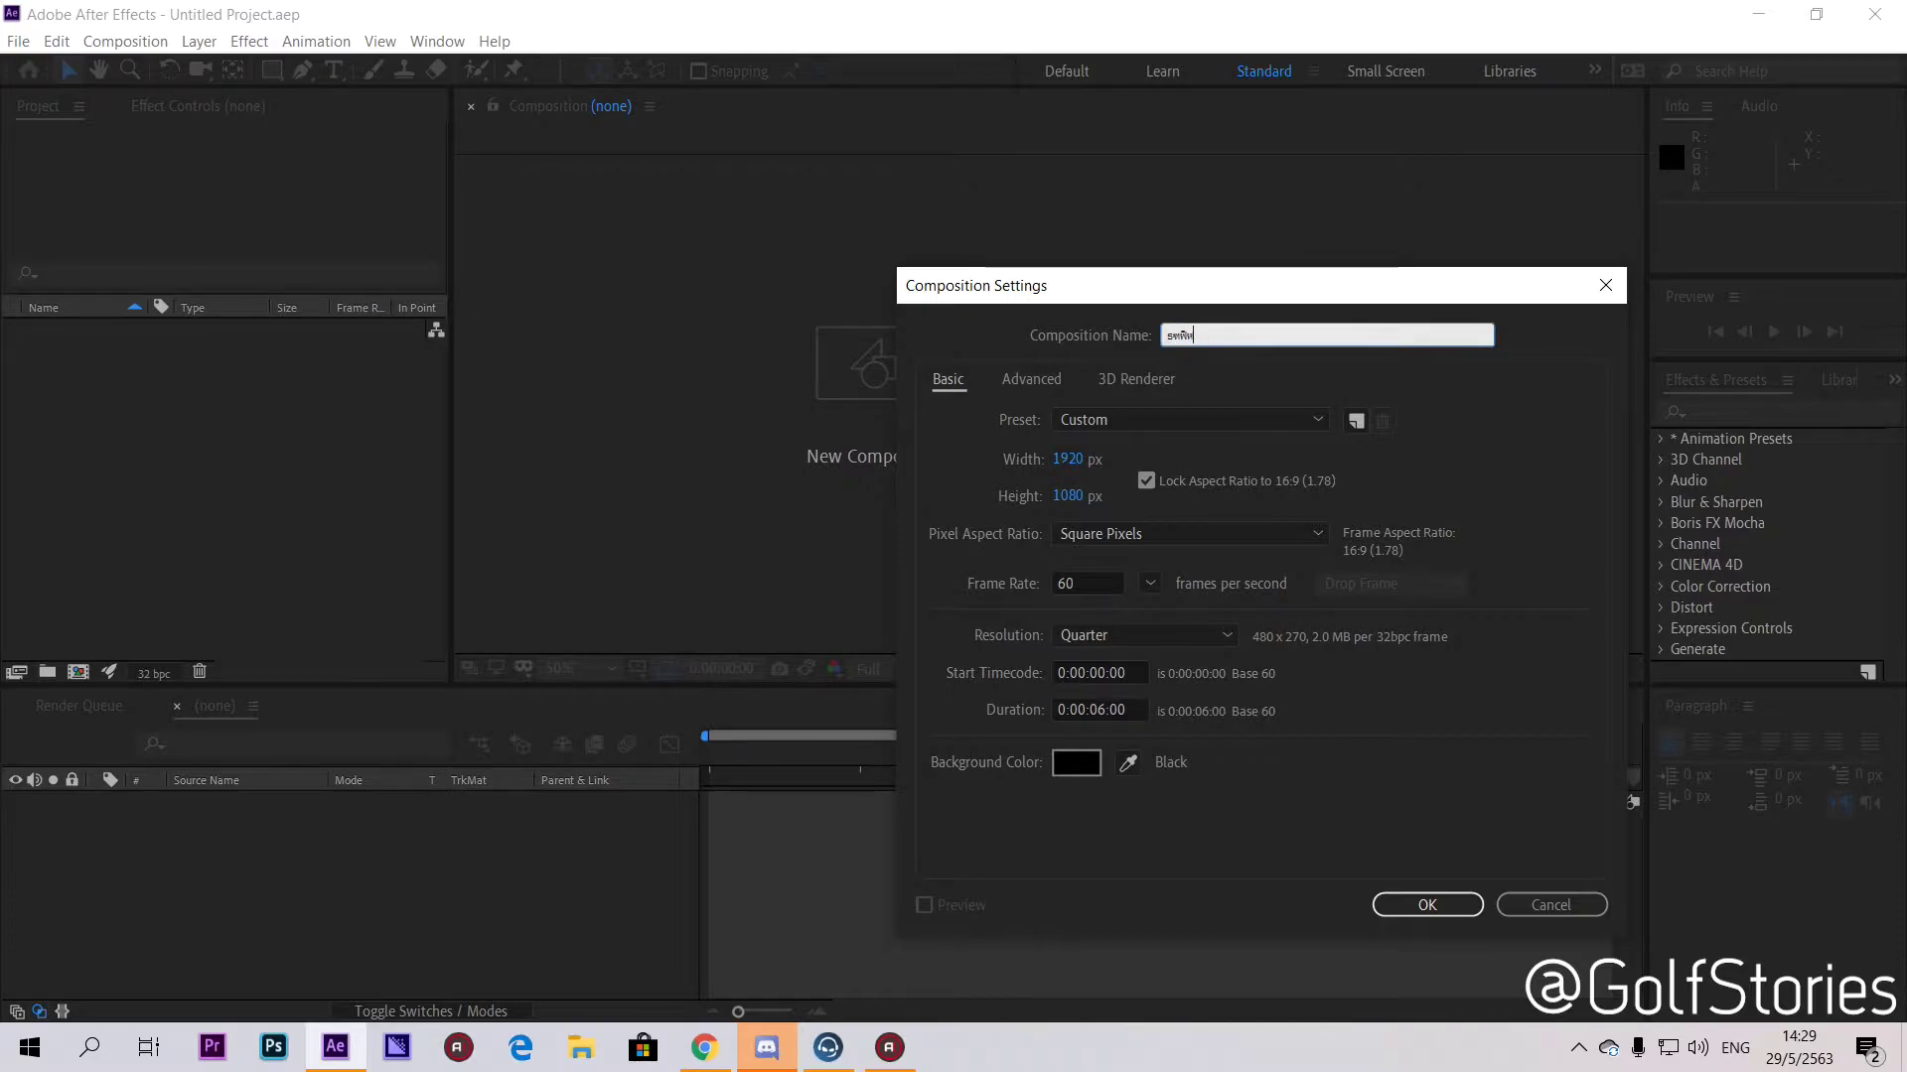
pyautogui.press('BackSpace')
pyautogui.write('Tra')
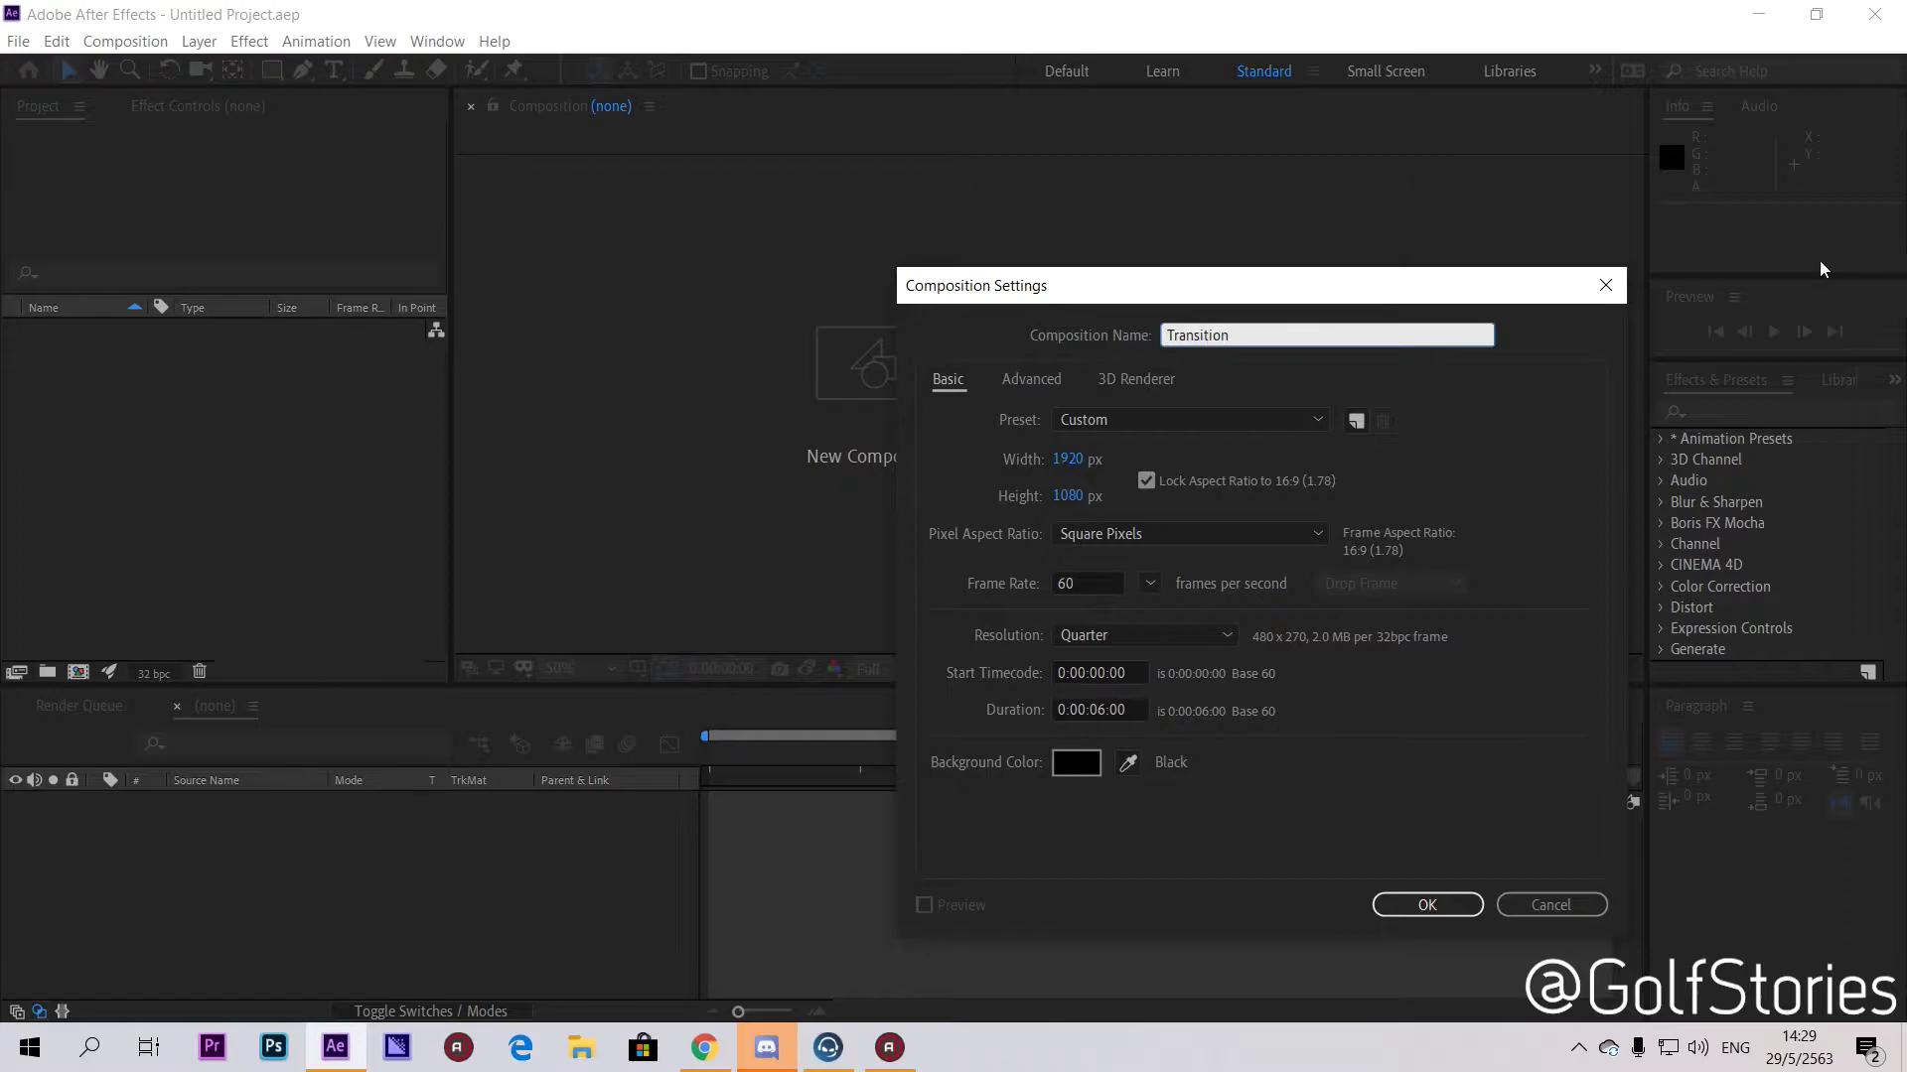
pyautogui.write('nsition')
pyautogui.doubleClick(1281, 334)
pyautogui.click(1273, 362)
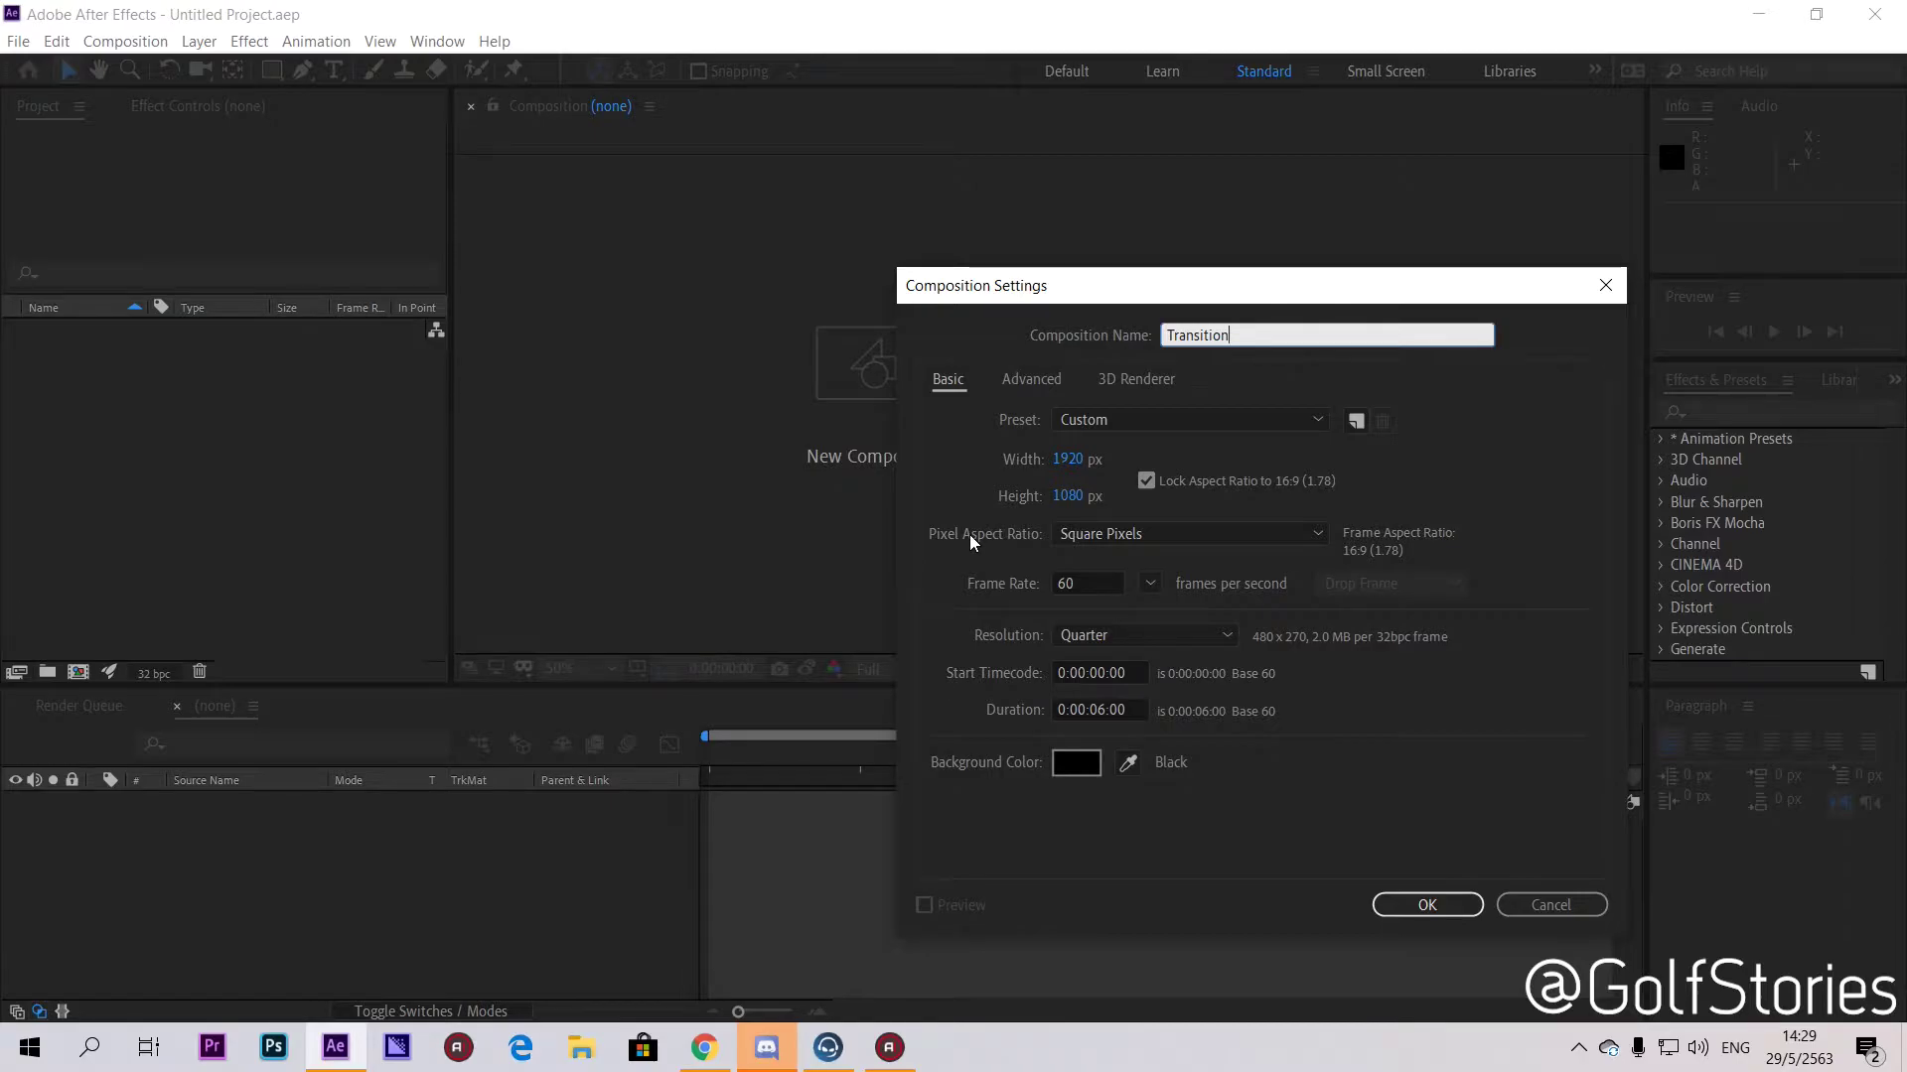
# Step: Examine the composition's advanced options, available presets, width and height
pyautogui.click(1031, 380)
pyautogui.click(948, 380)
pyautogui.click(1111, 425)
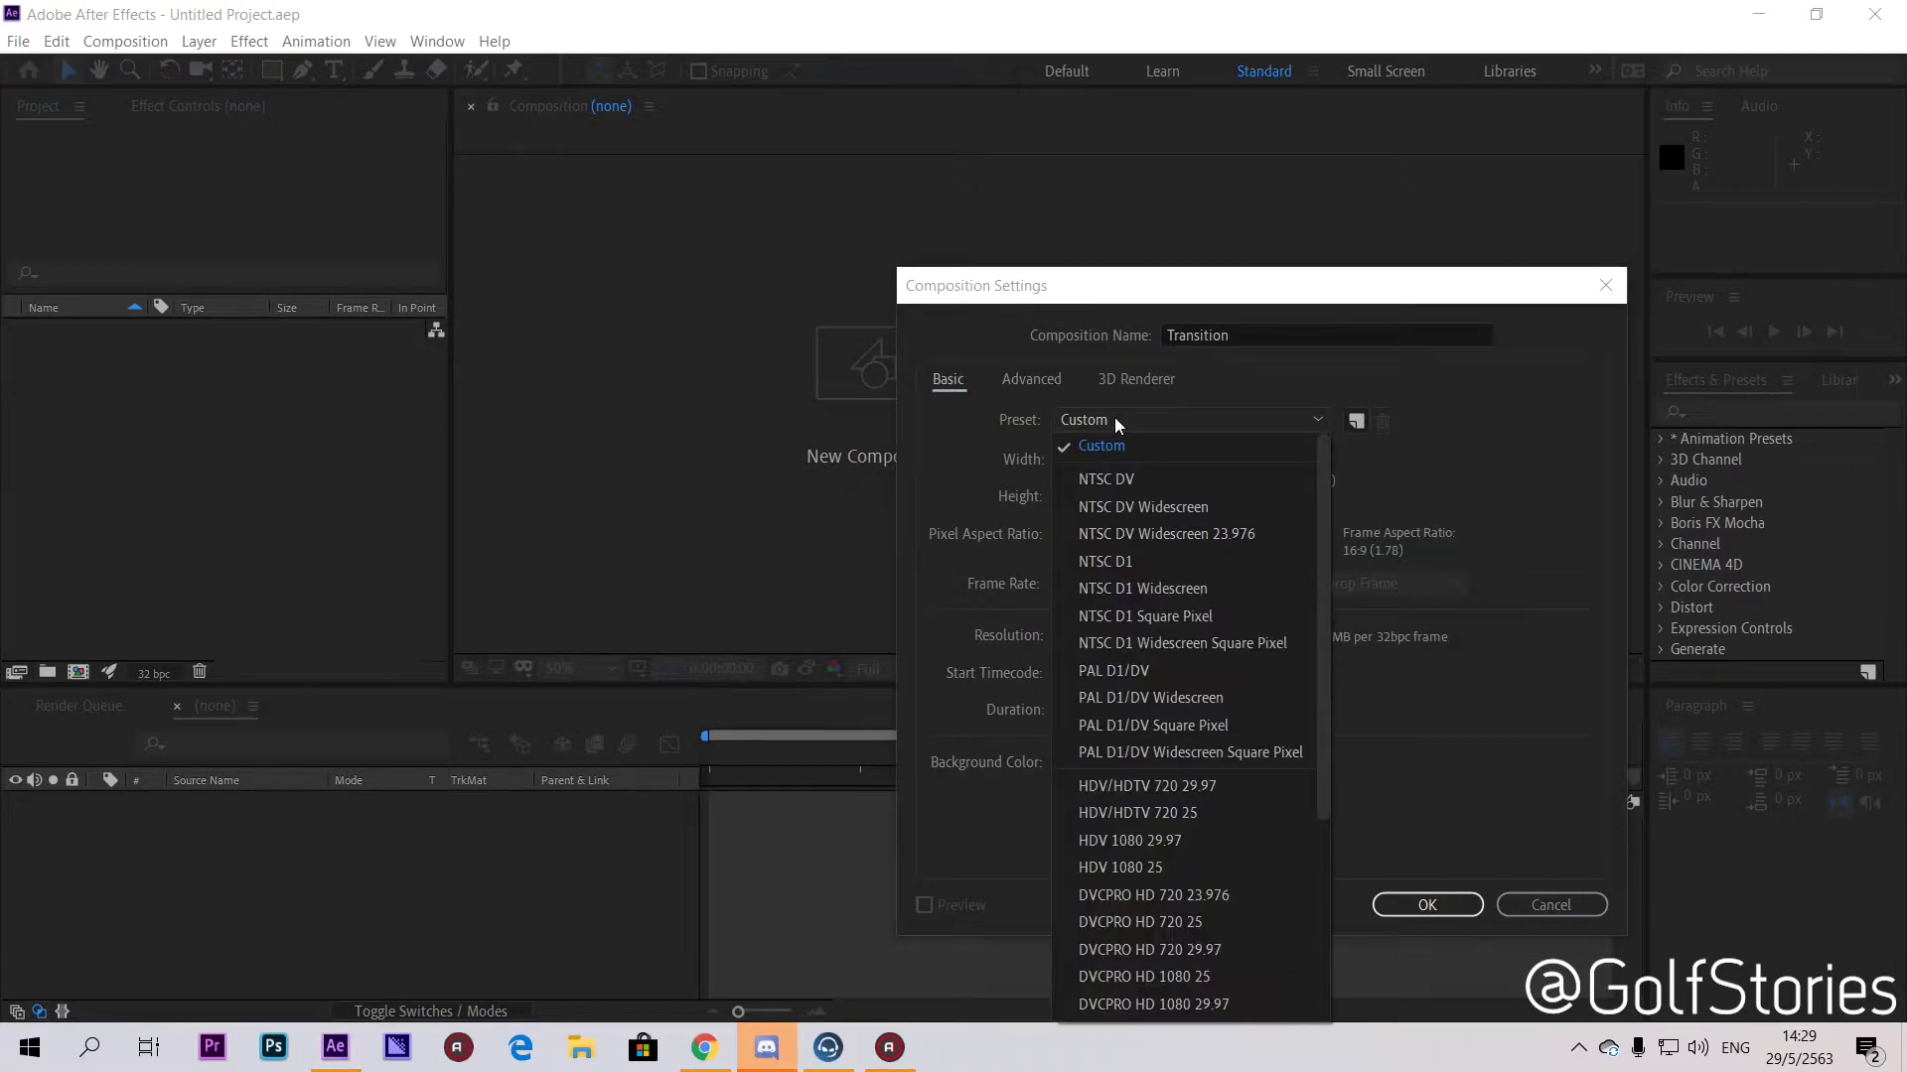
pyautogui.click(1114, 417)
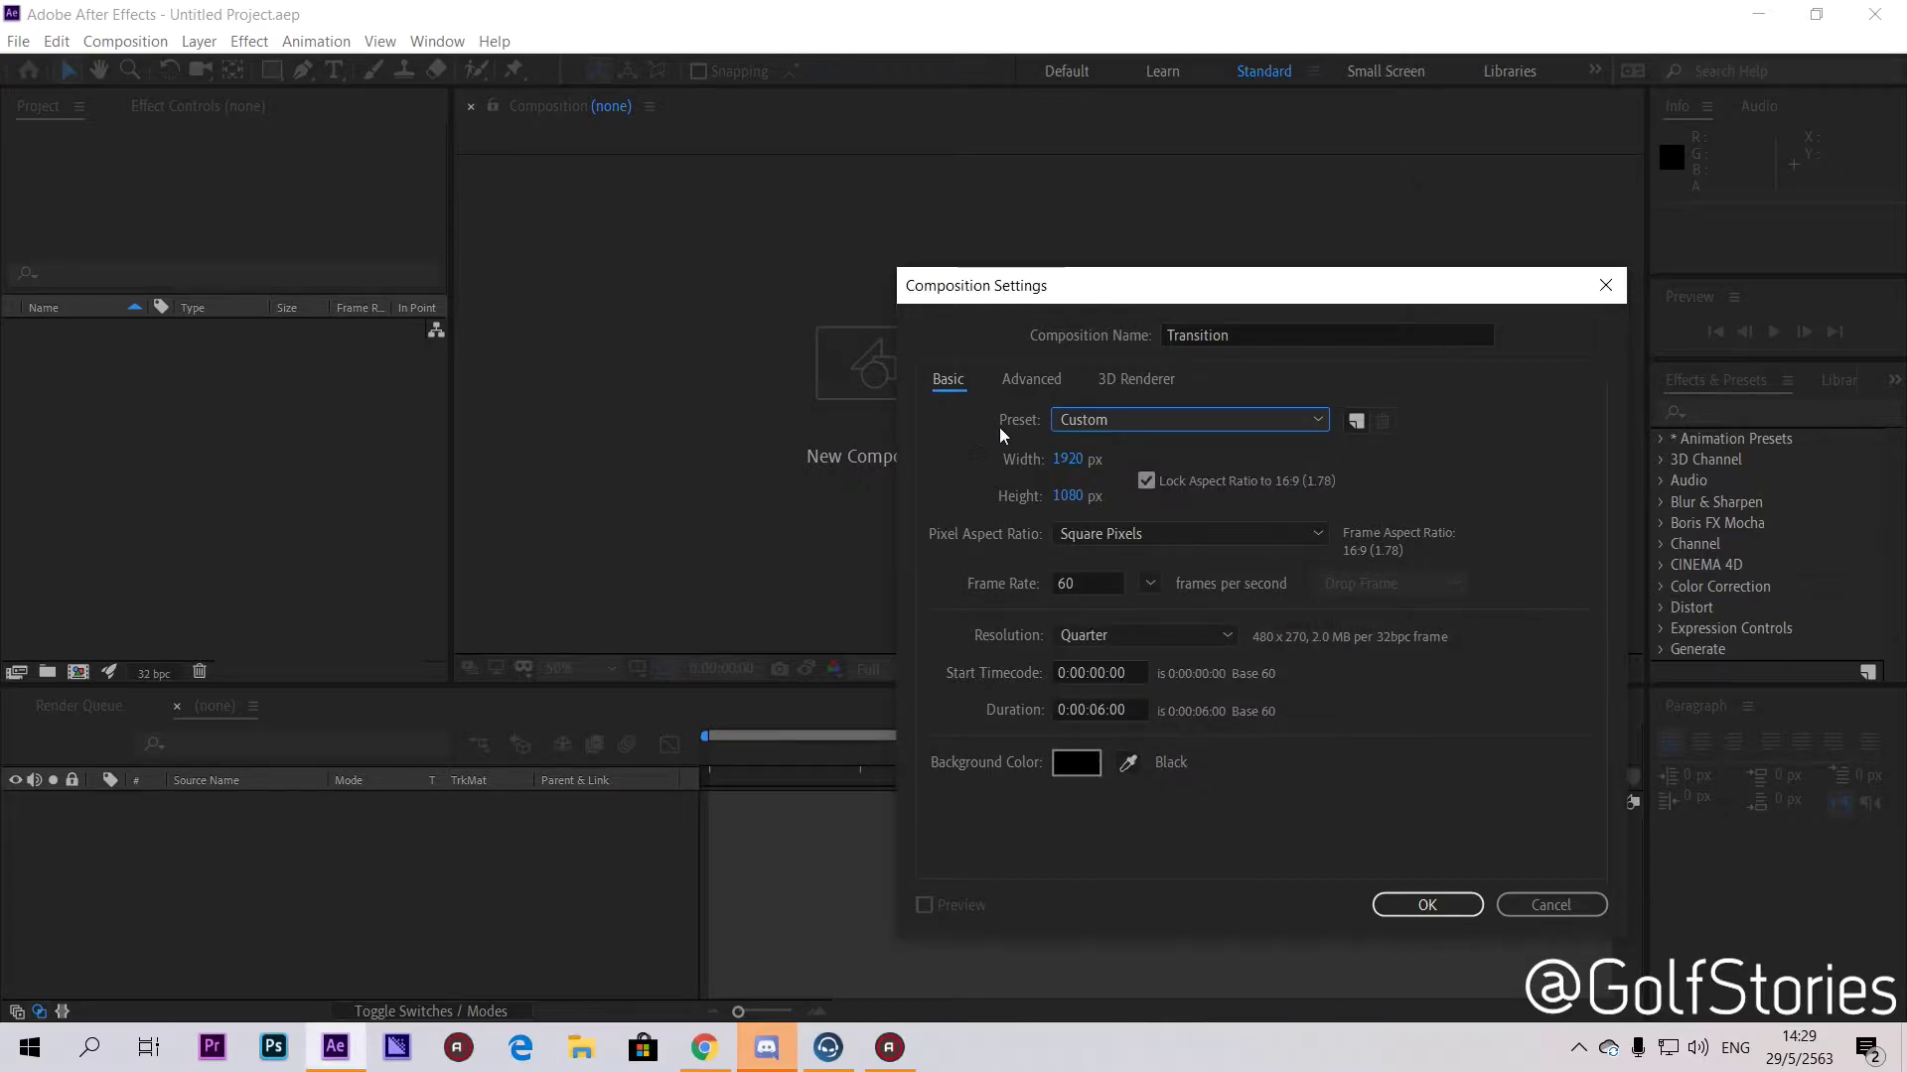
pyautogui.click(1068, 459)
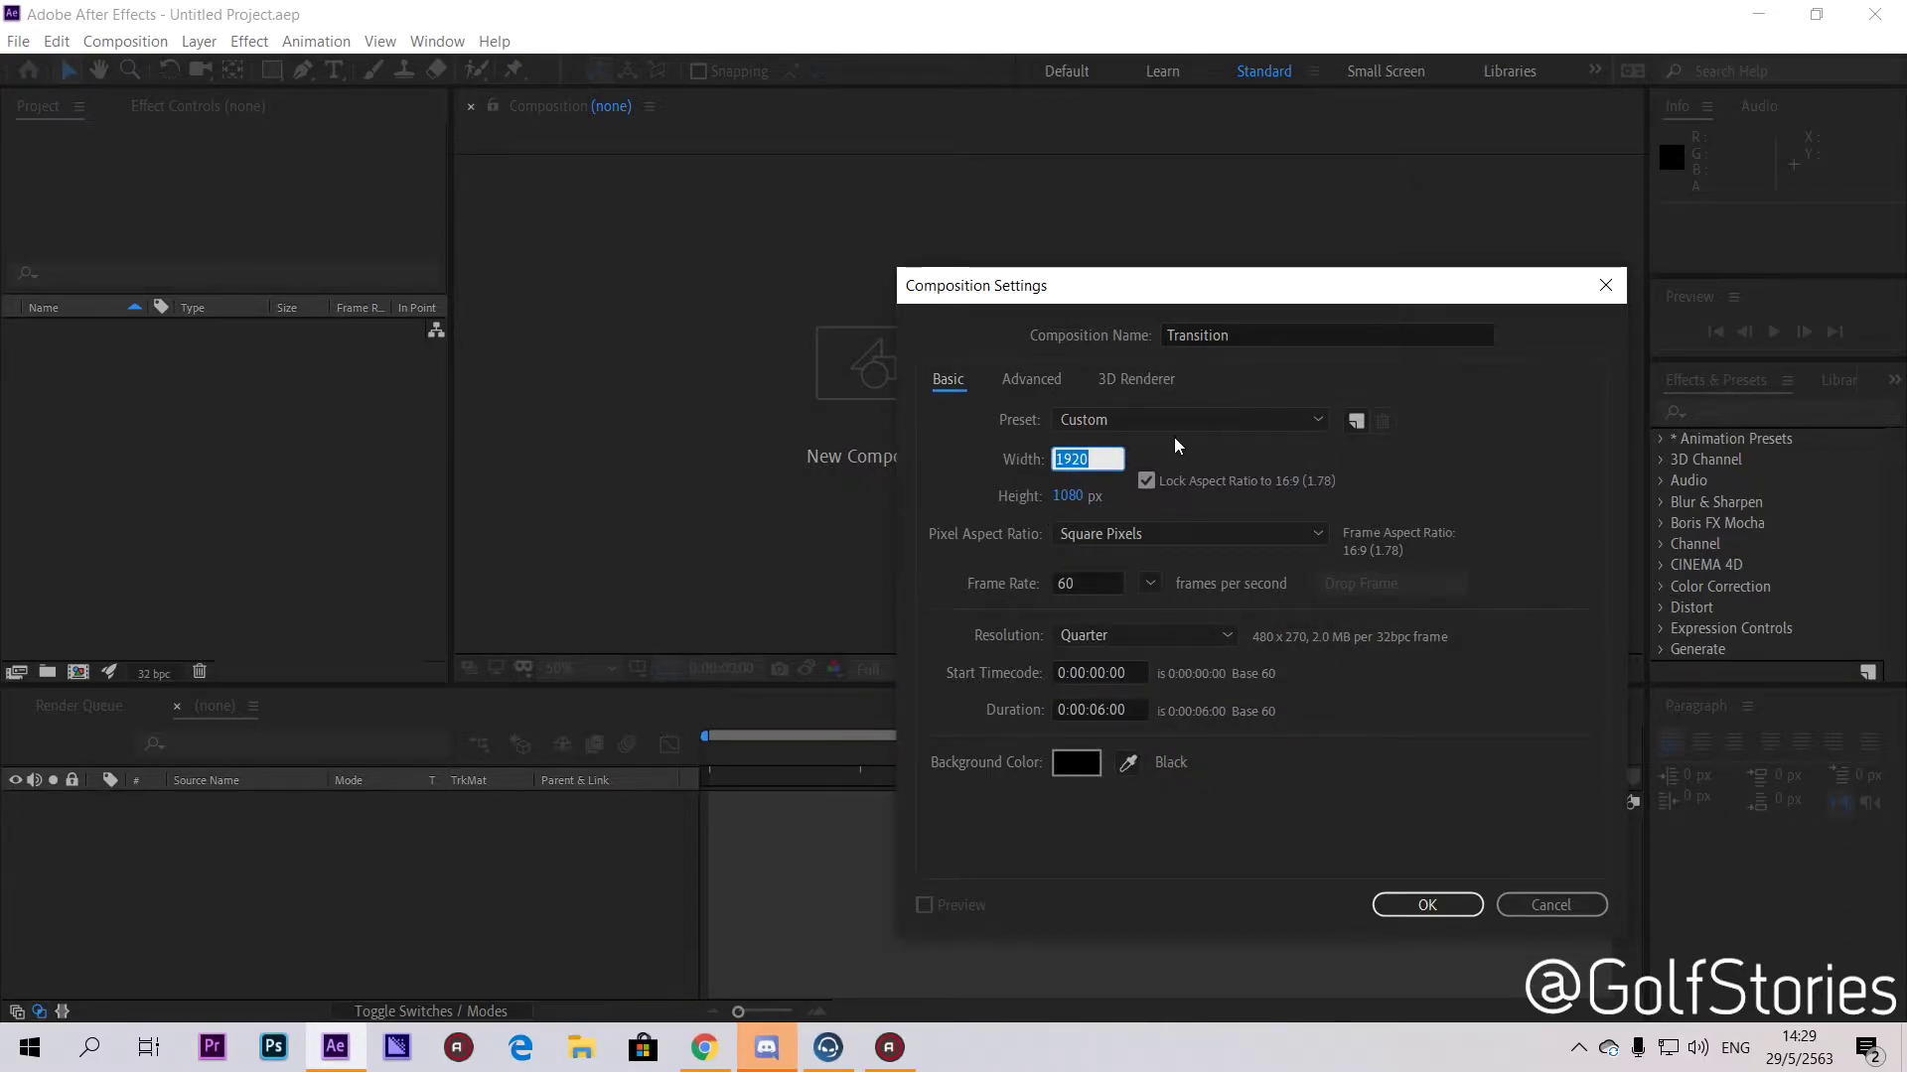
pyautogui.click(1176, 443)
pyautogui.click(1054, 496)
pyautogui.click(1187, 441)
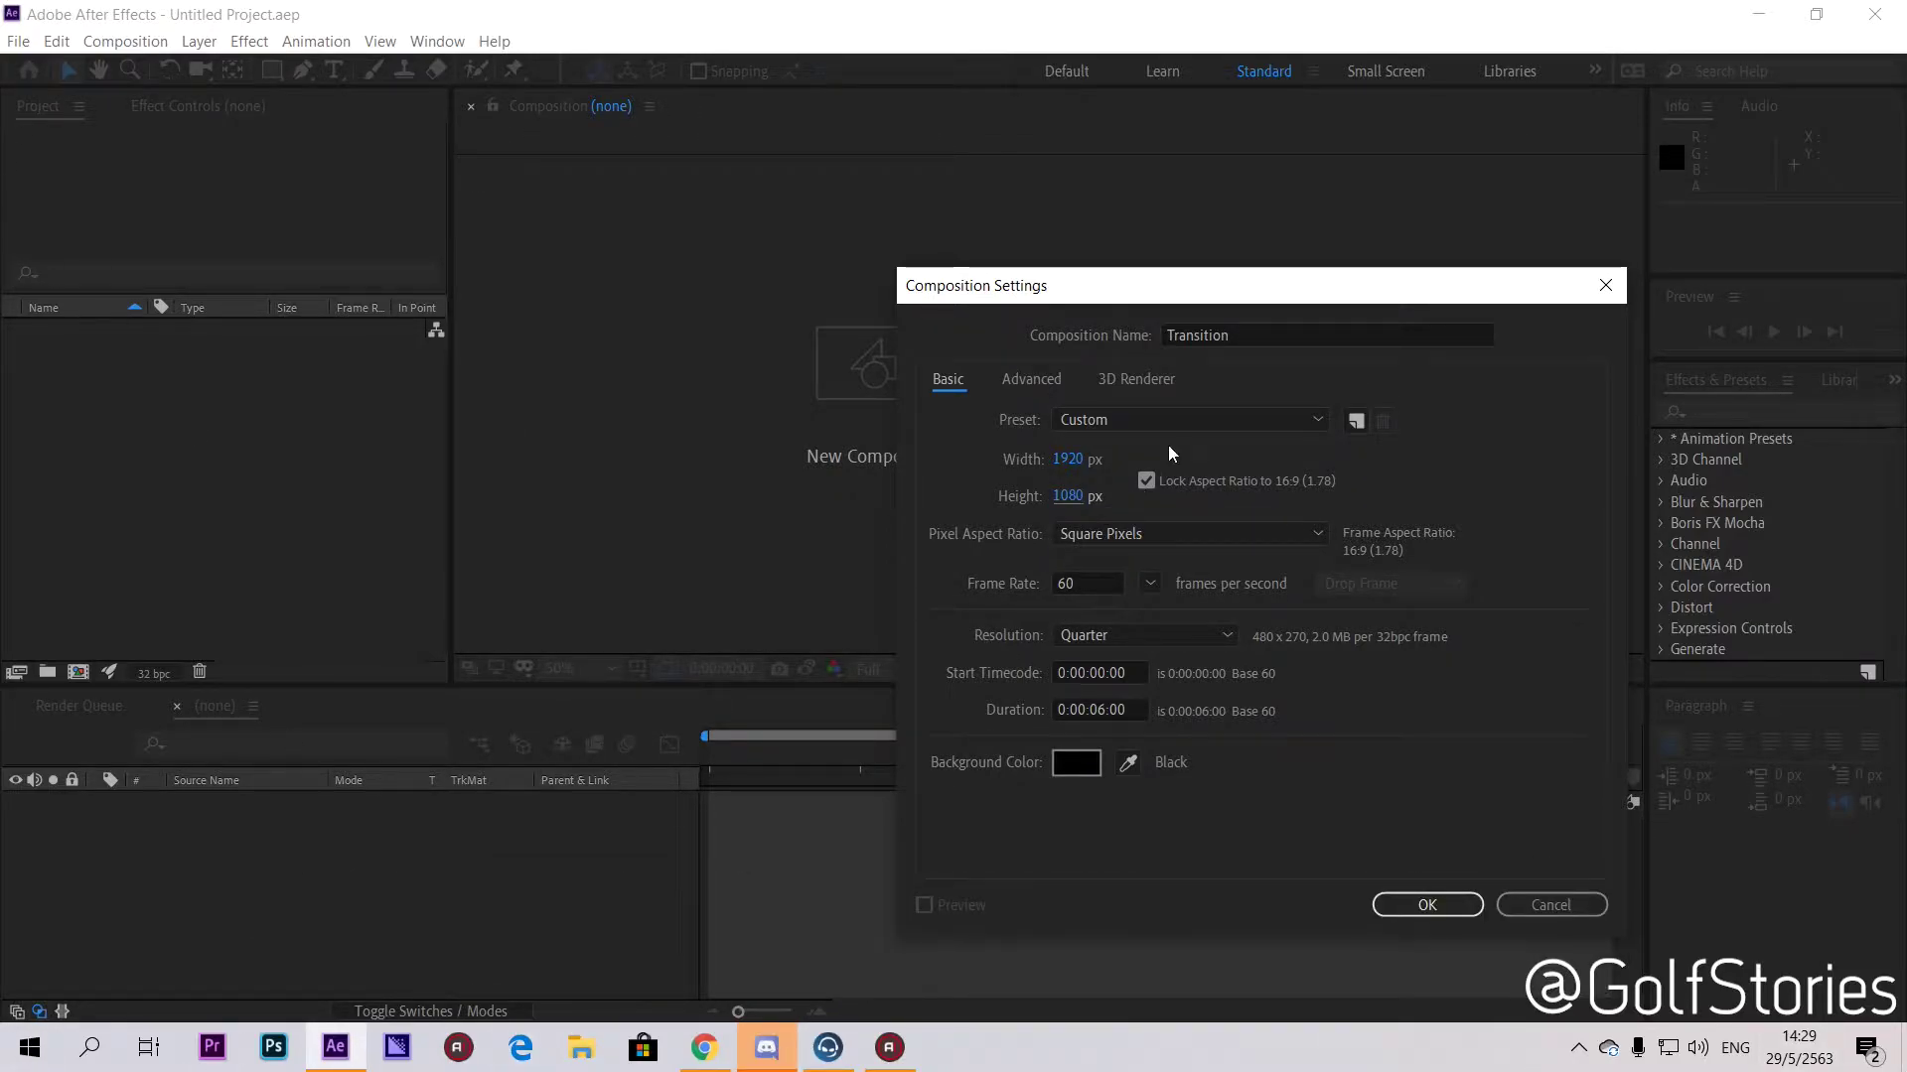
# Step: Set the composition's duration to 0:00:02:00
pyautogui.click(1105, 717)
pyautogui.press('Left')
pyautogui.press('Left')
pyautogui.press('Left')
pyautogui.press('BackSpace')
pyautogui.write('2')
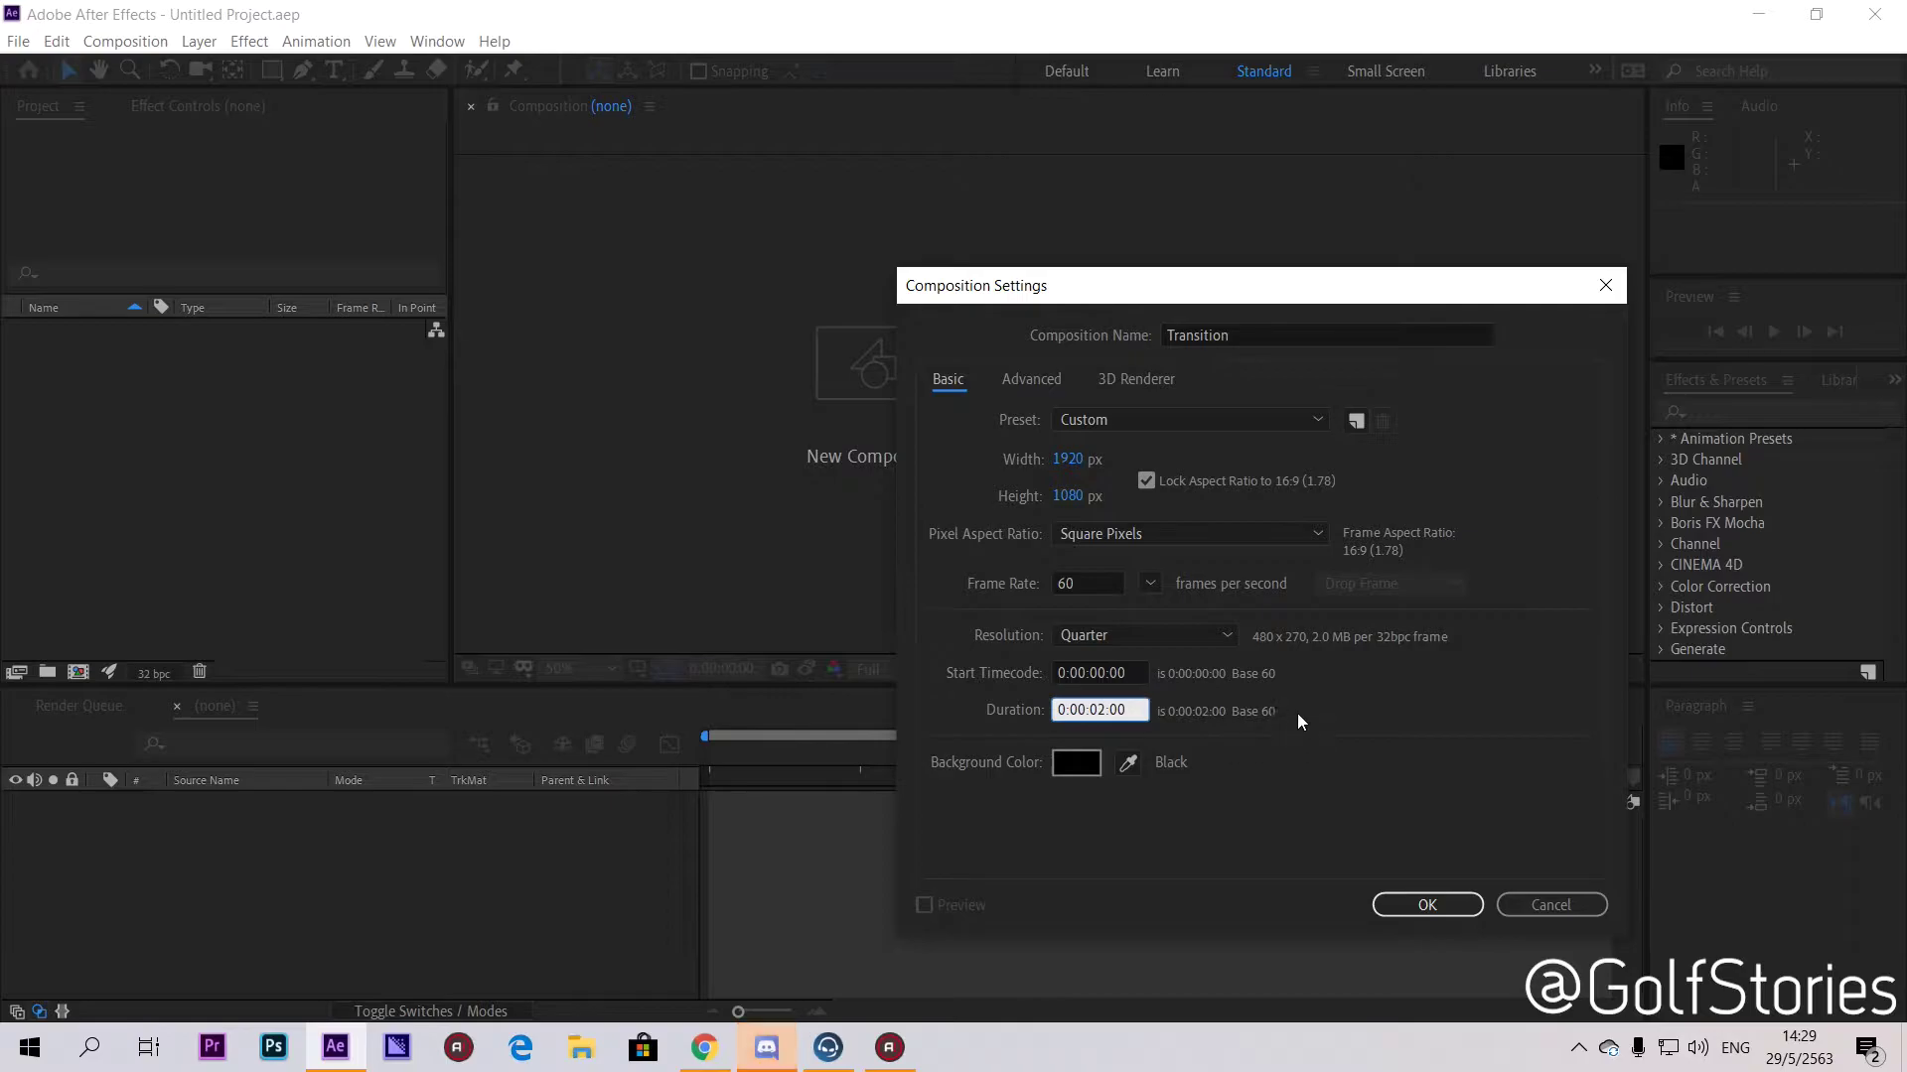
pyautogui.click(1141, 711)
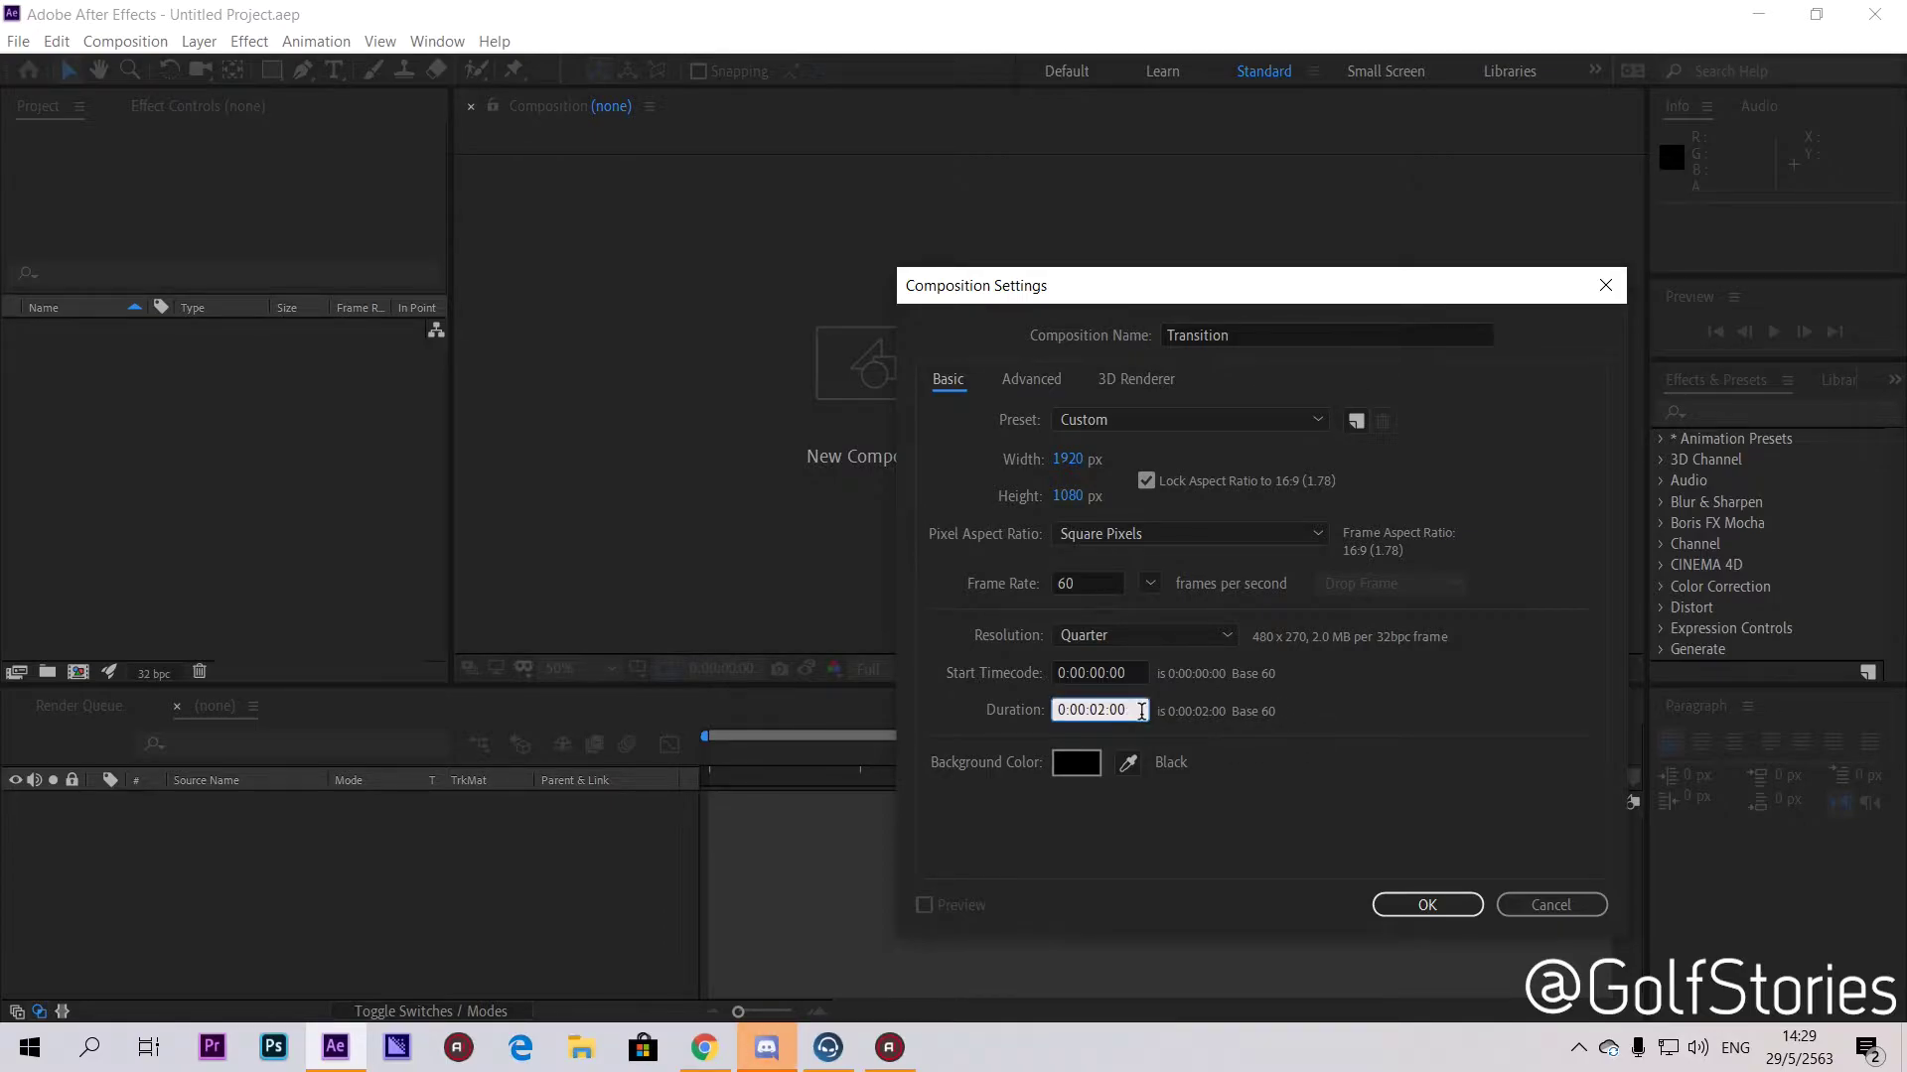
pyautogui.press('Left')
pyautogui.press('Left')
pyautogui.press('Left')
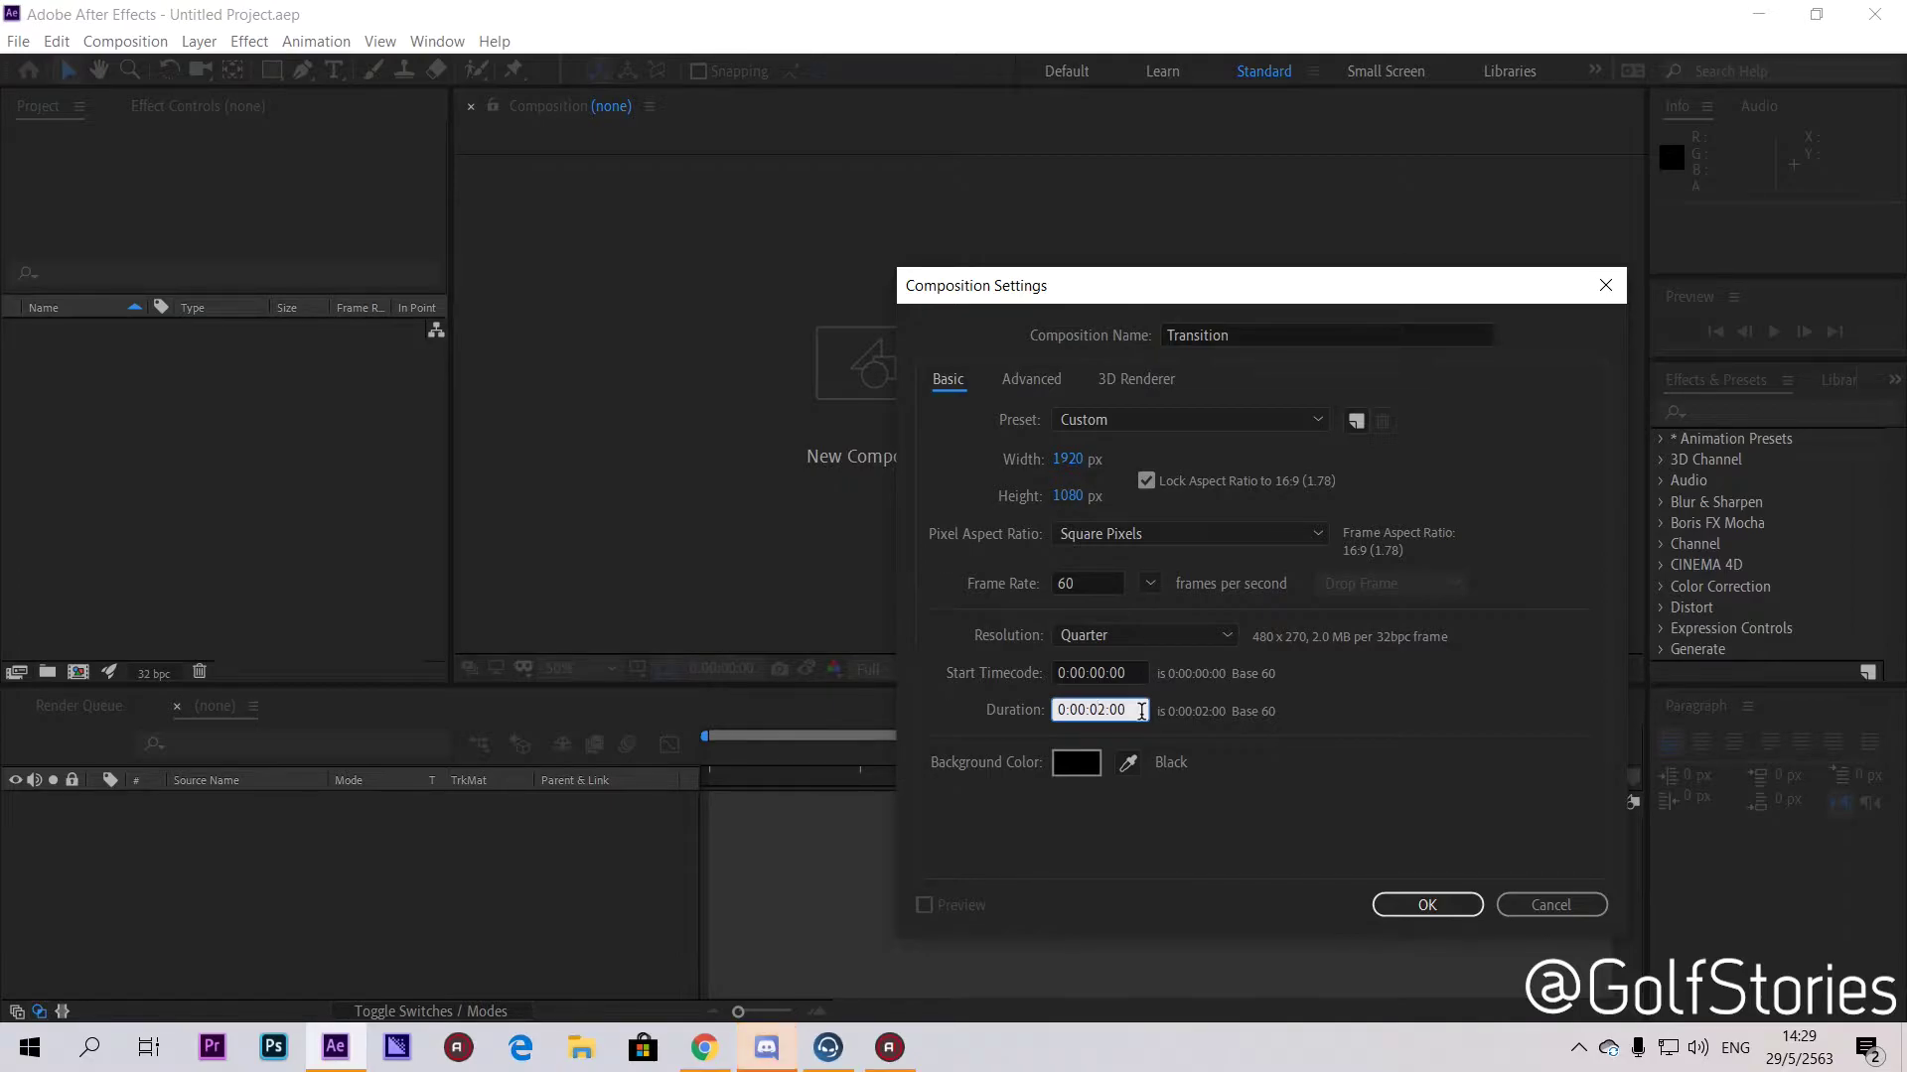
pyautogui.press('Left')
pyautogui.press('Left')
pyautogui.press('Left')
pyautogui.press('Left')
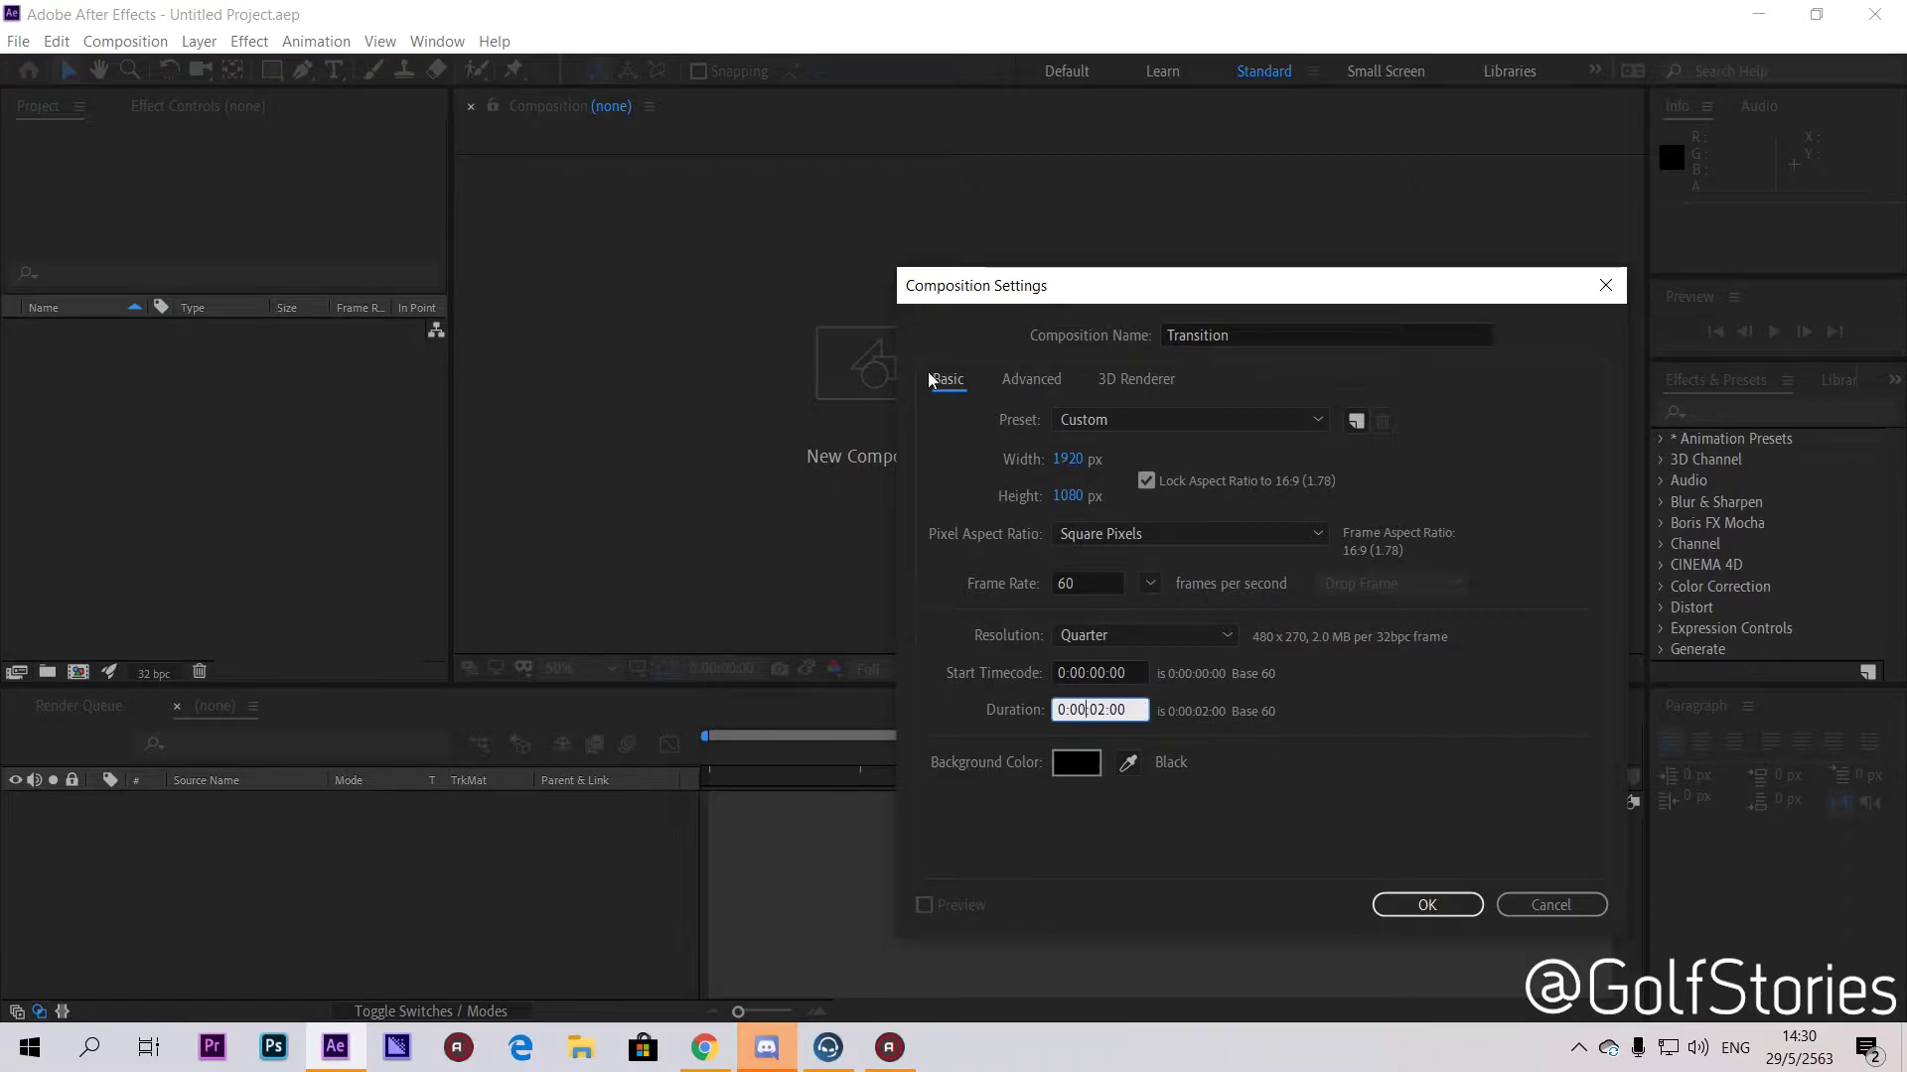
# Step: Keep the background black and the resolution at Quarter, and create the composition
pyautogui.click(1070, 771)
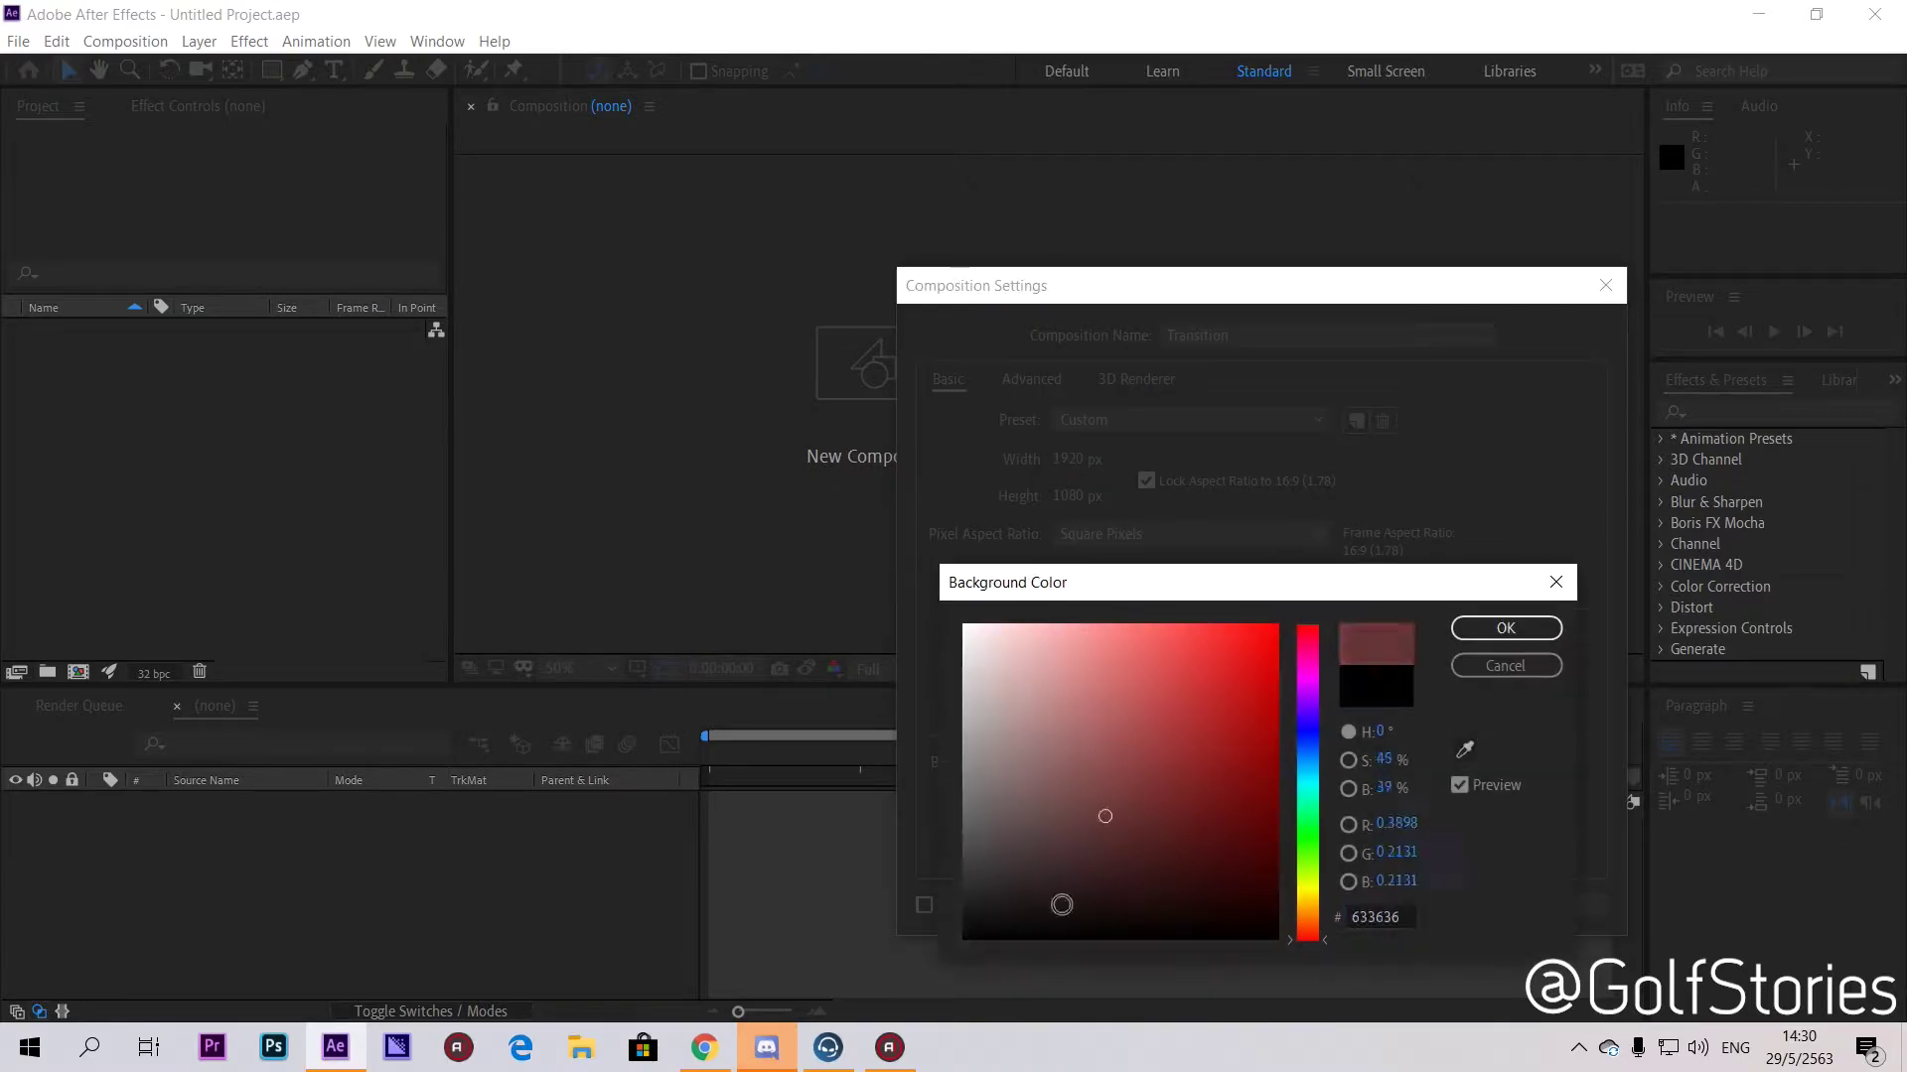
pyautogui.click(1505, 628)
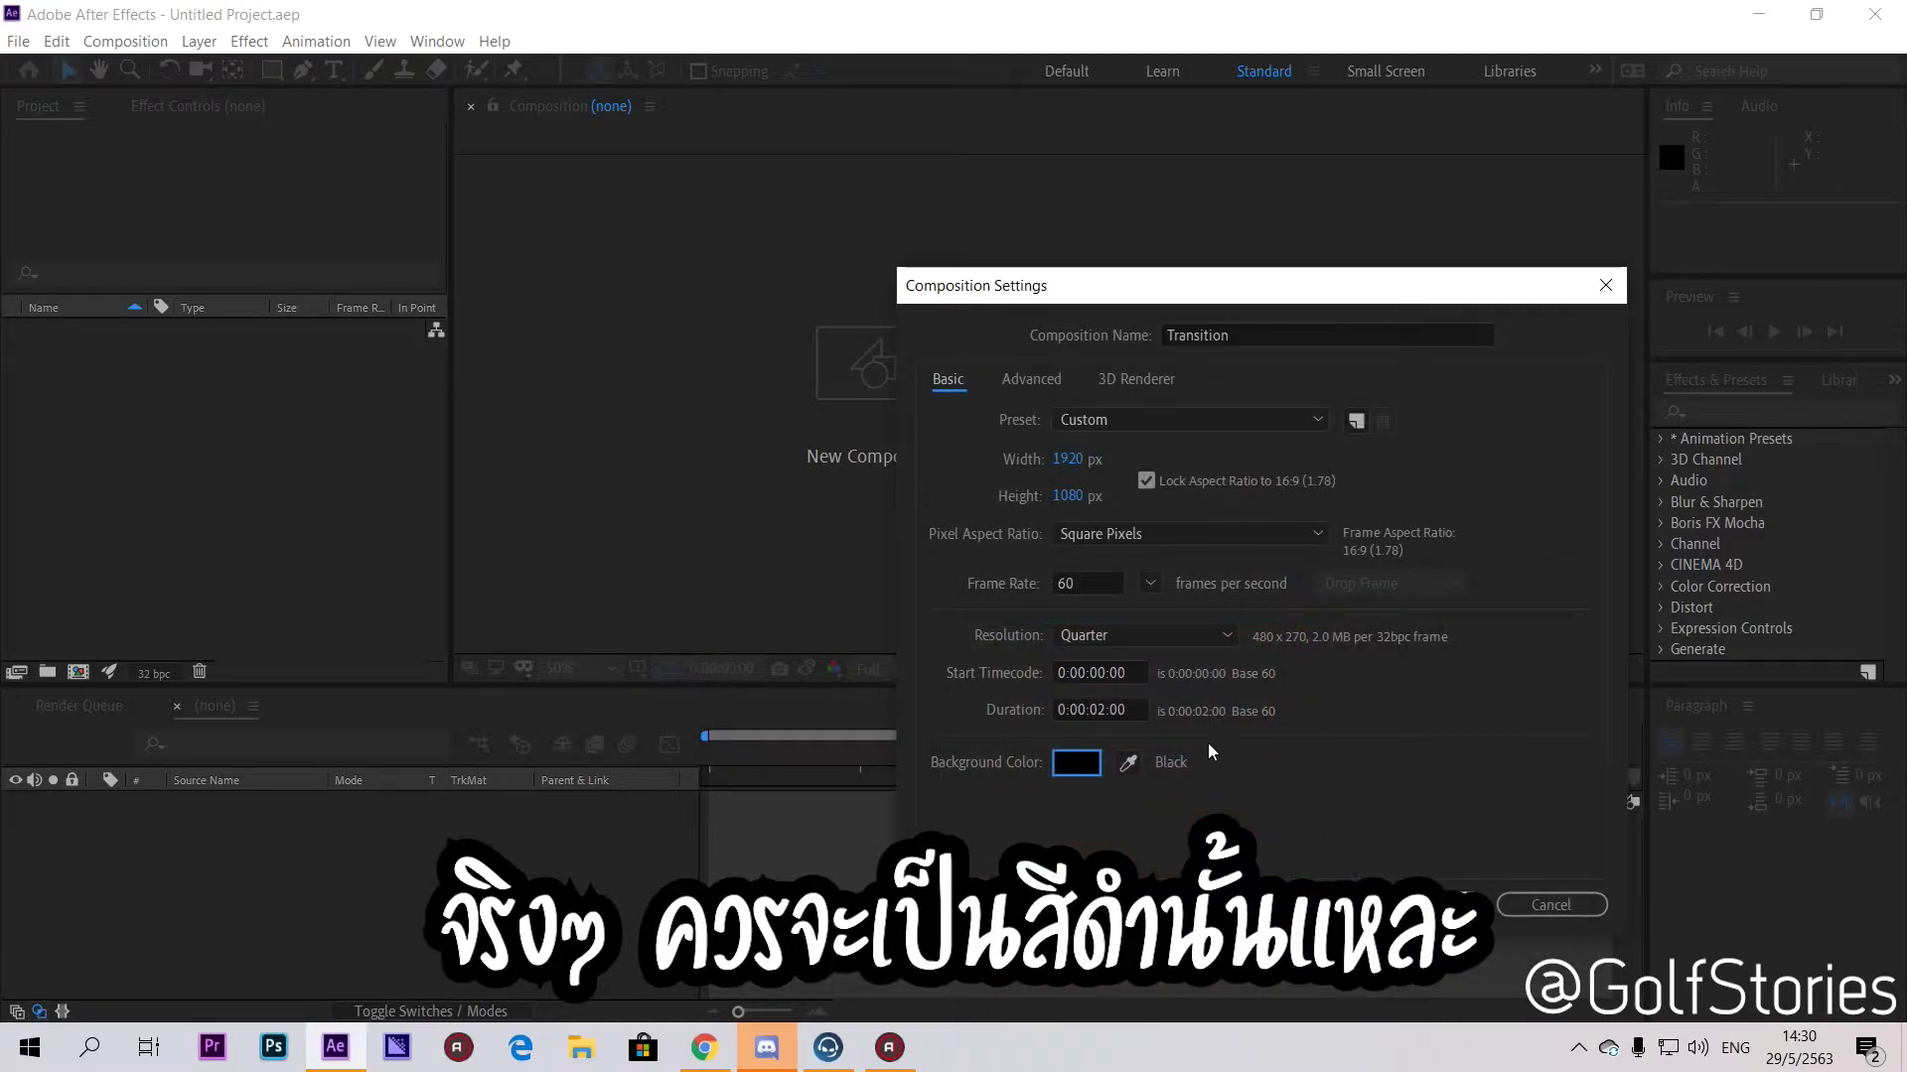
pyautogui.click(1085, 640)
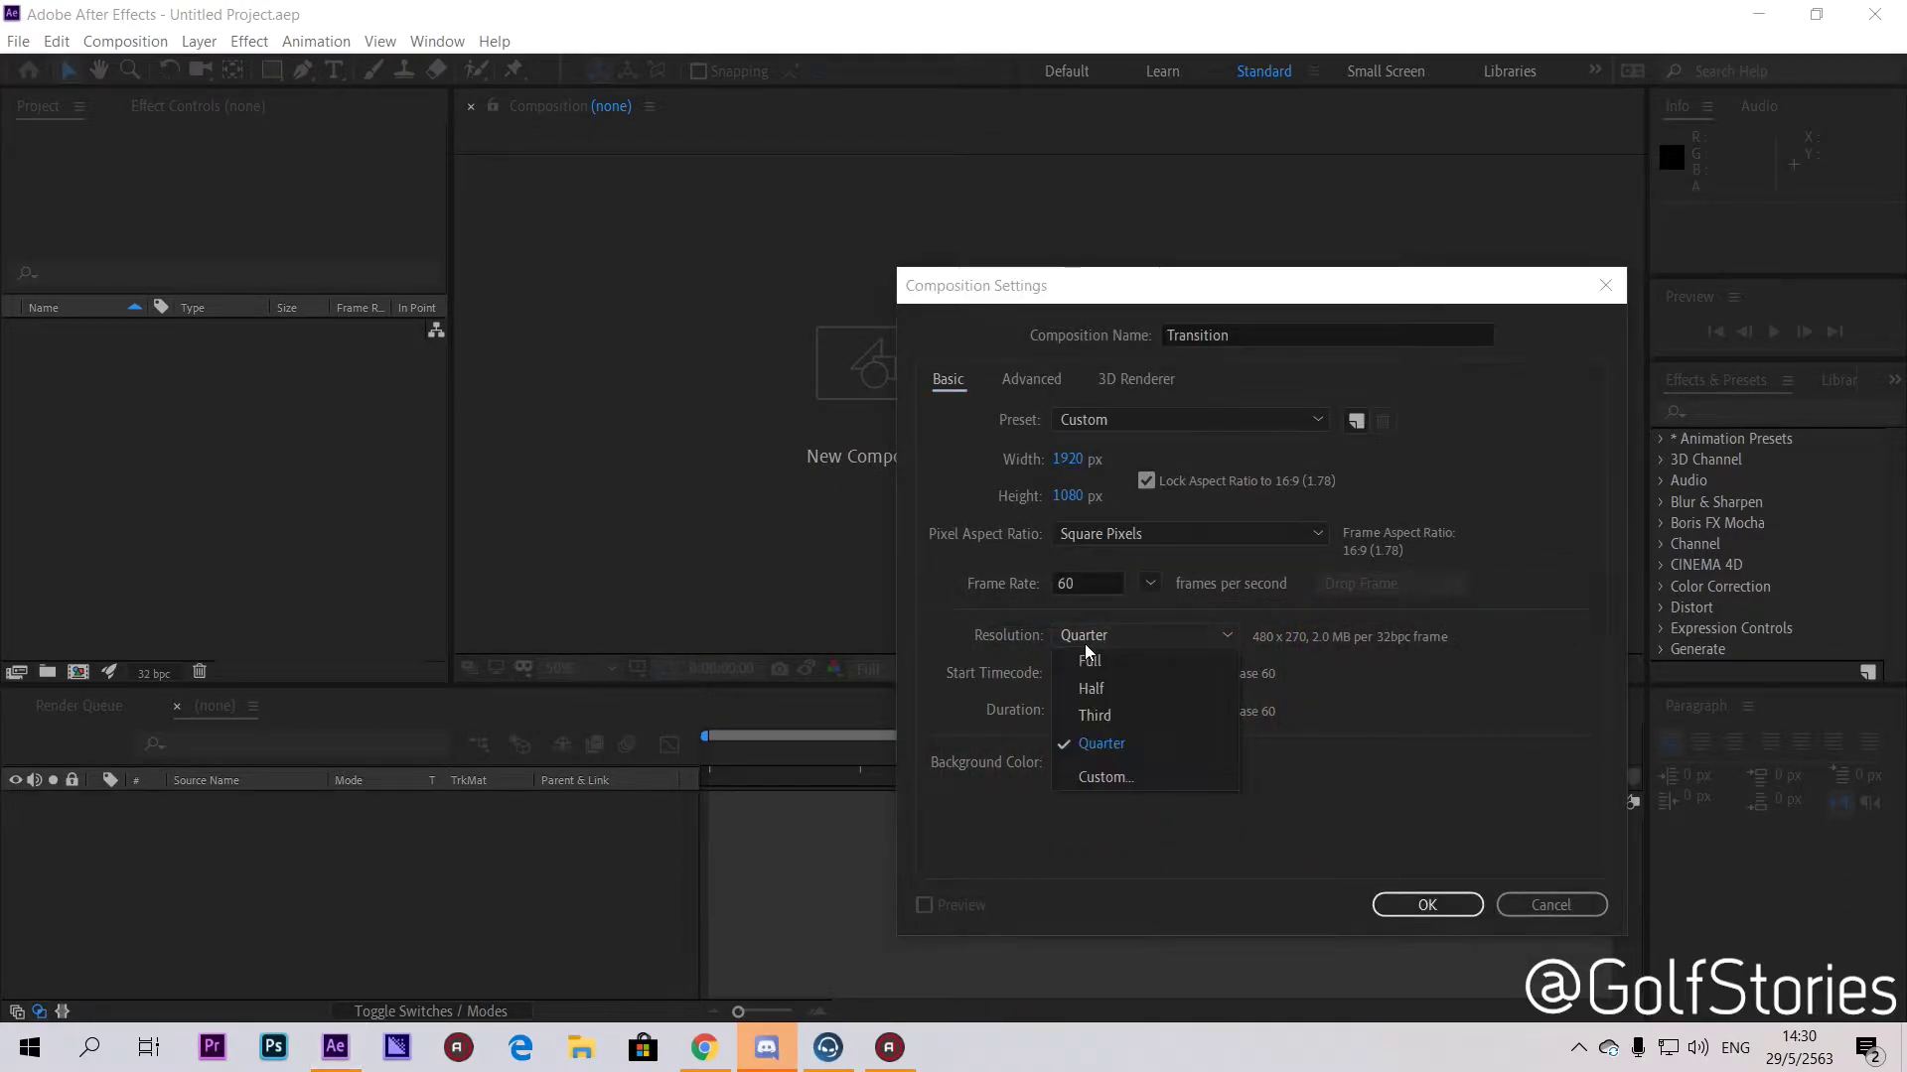
pyautogui.click(1110, 633)
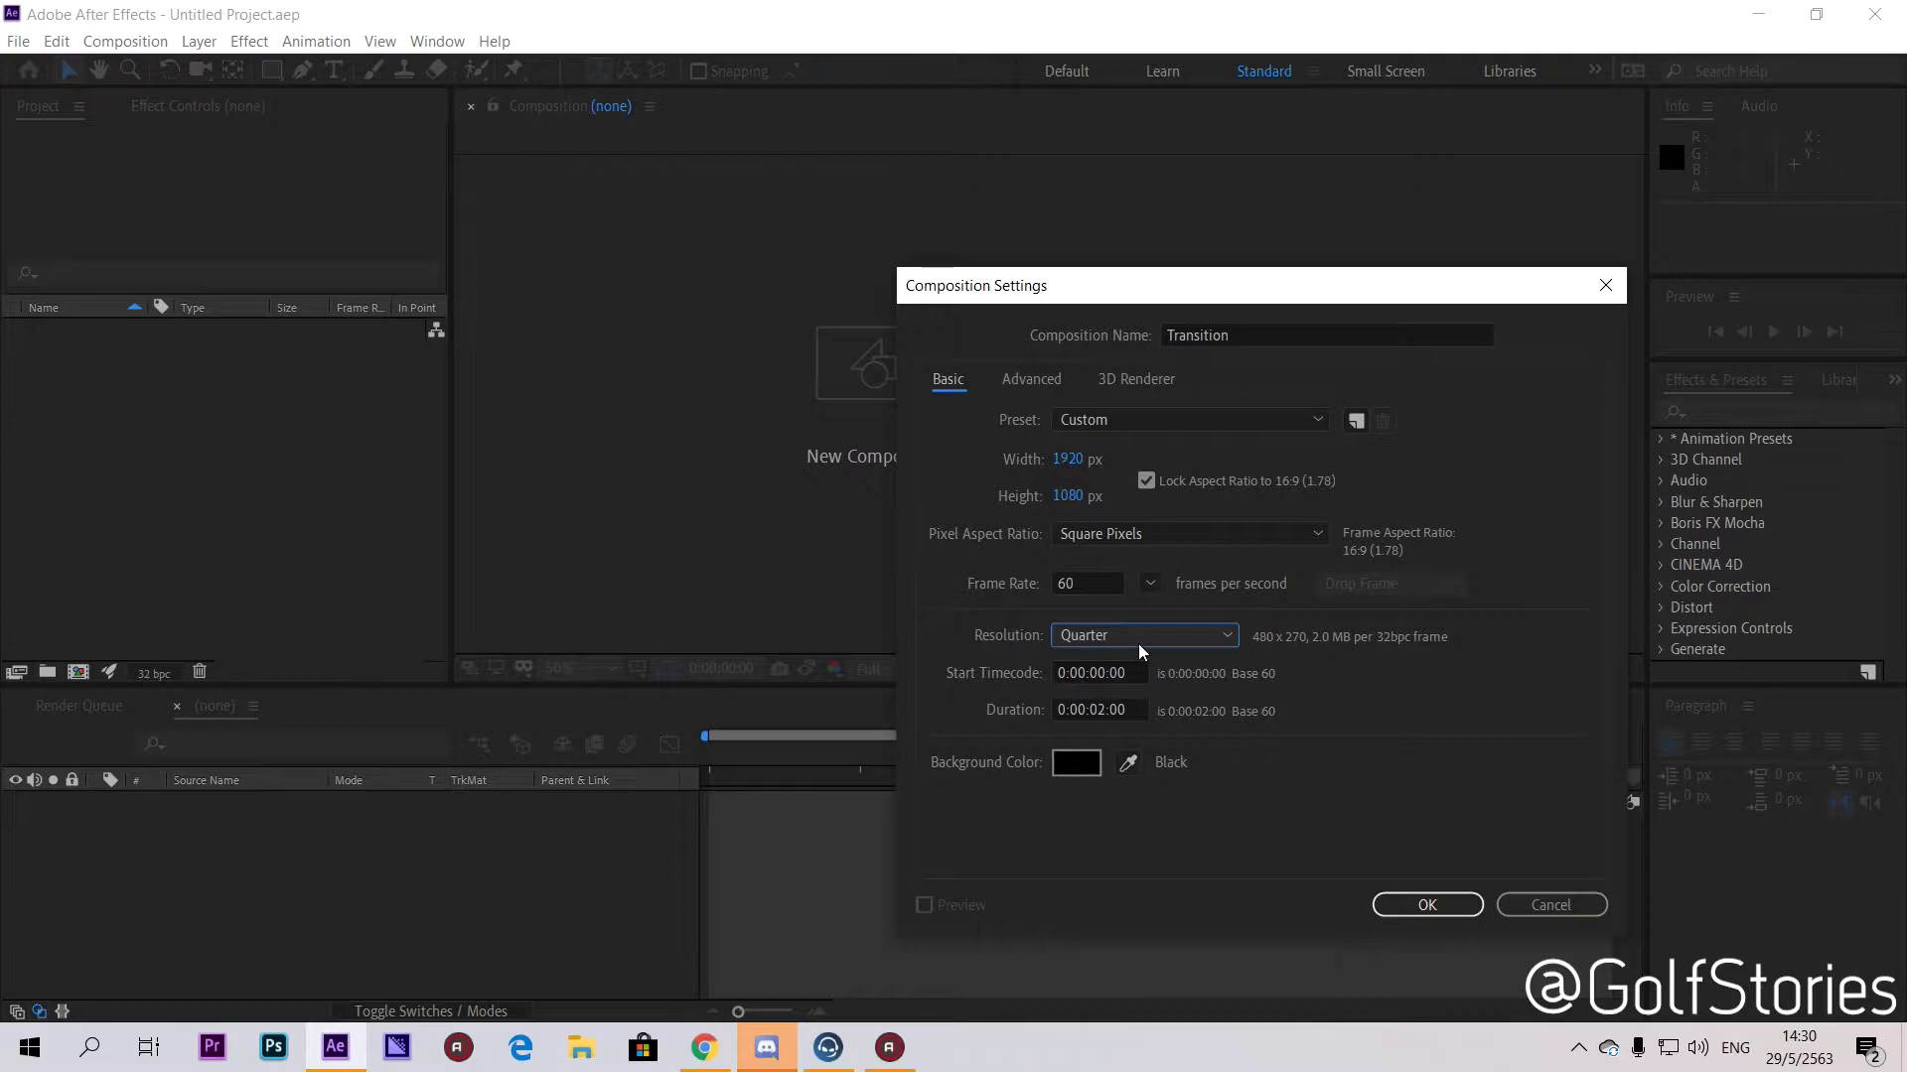
pyautogui.click(1401, 913)
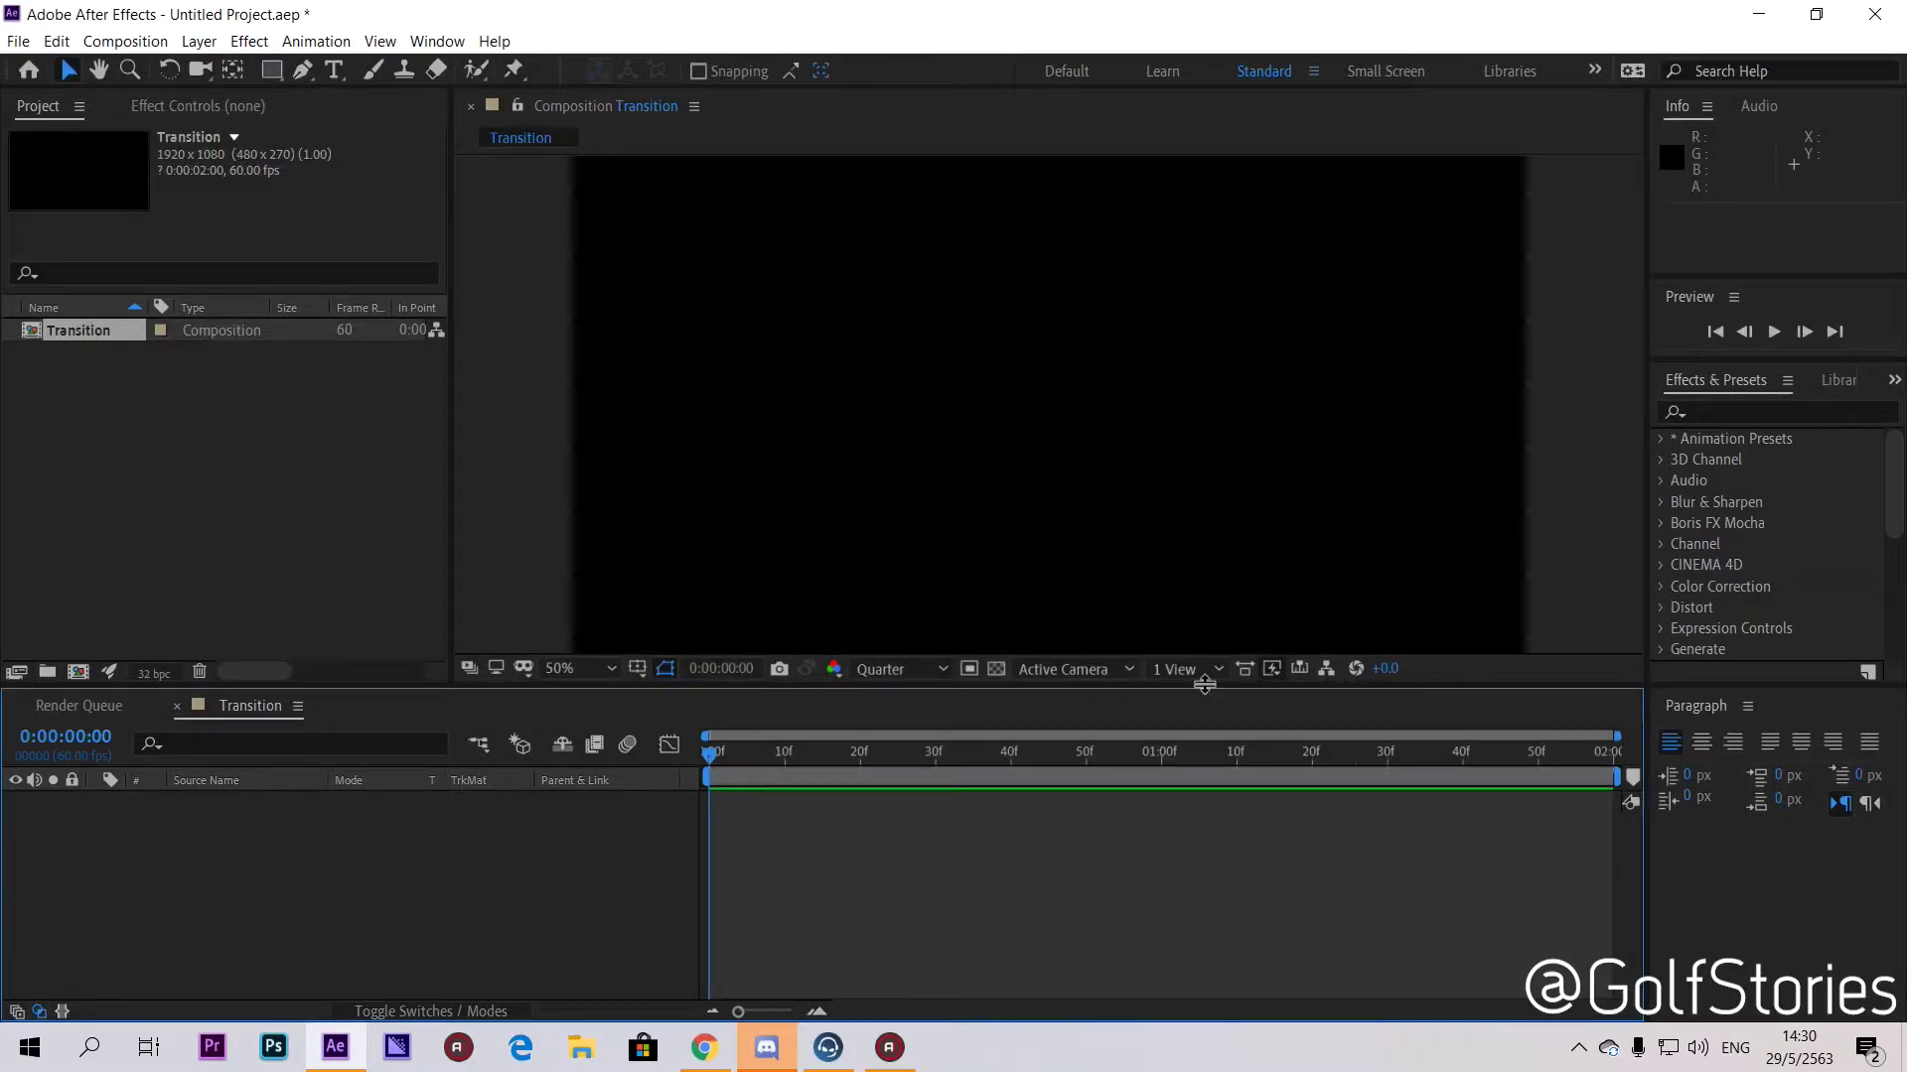
# Step: Activate the Rectangle tool and set the shape stroke to None
pyautogui.scroll(-1, 993, 308)
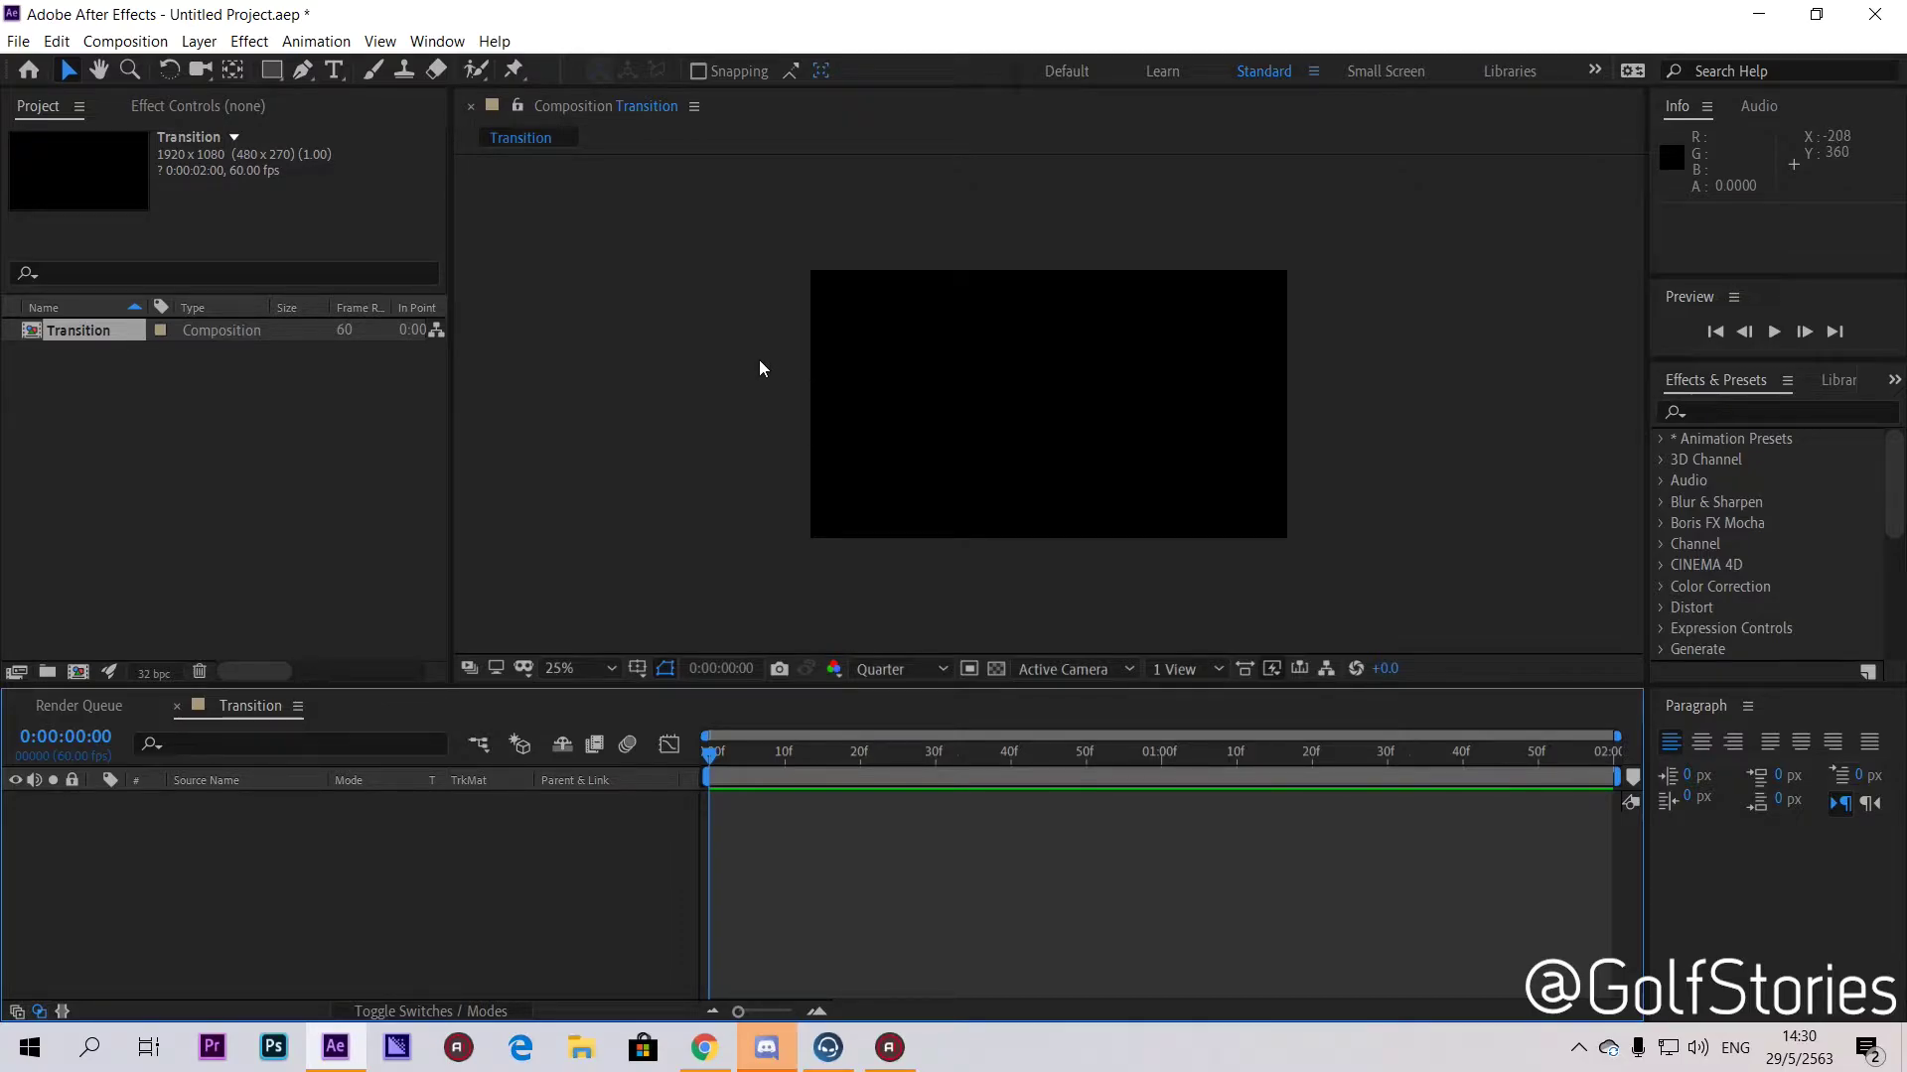
pyautogui.scroll(1, 988, 392)
pyautogui.scroll(-1, 988, 393)
pyautogui.click(271, 72)
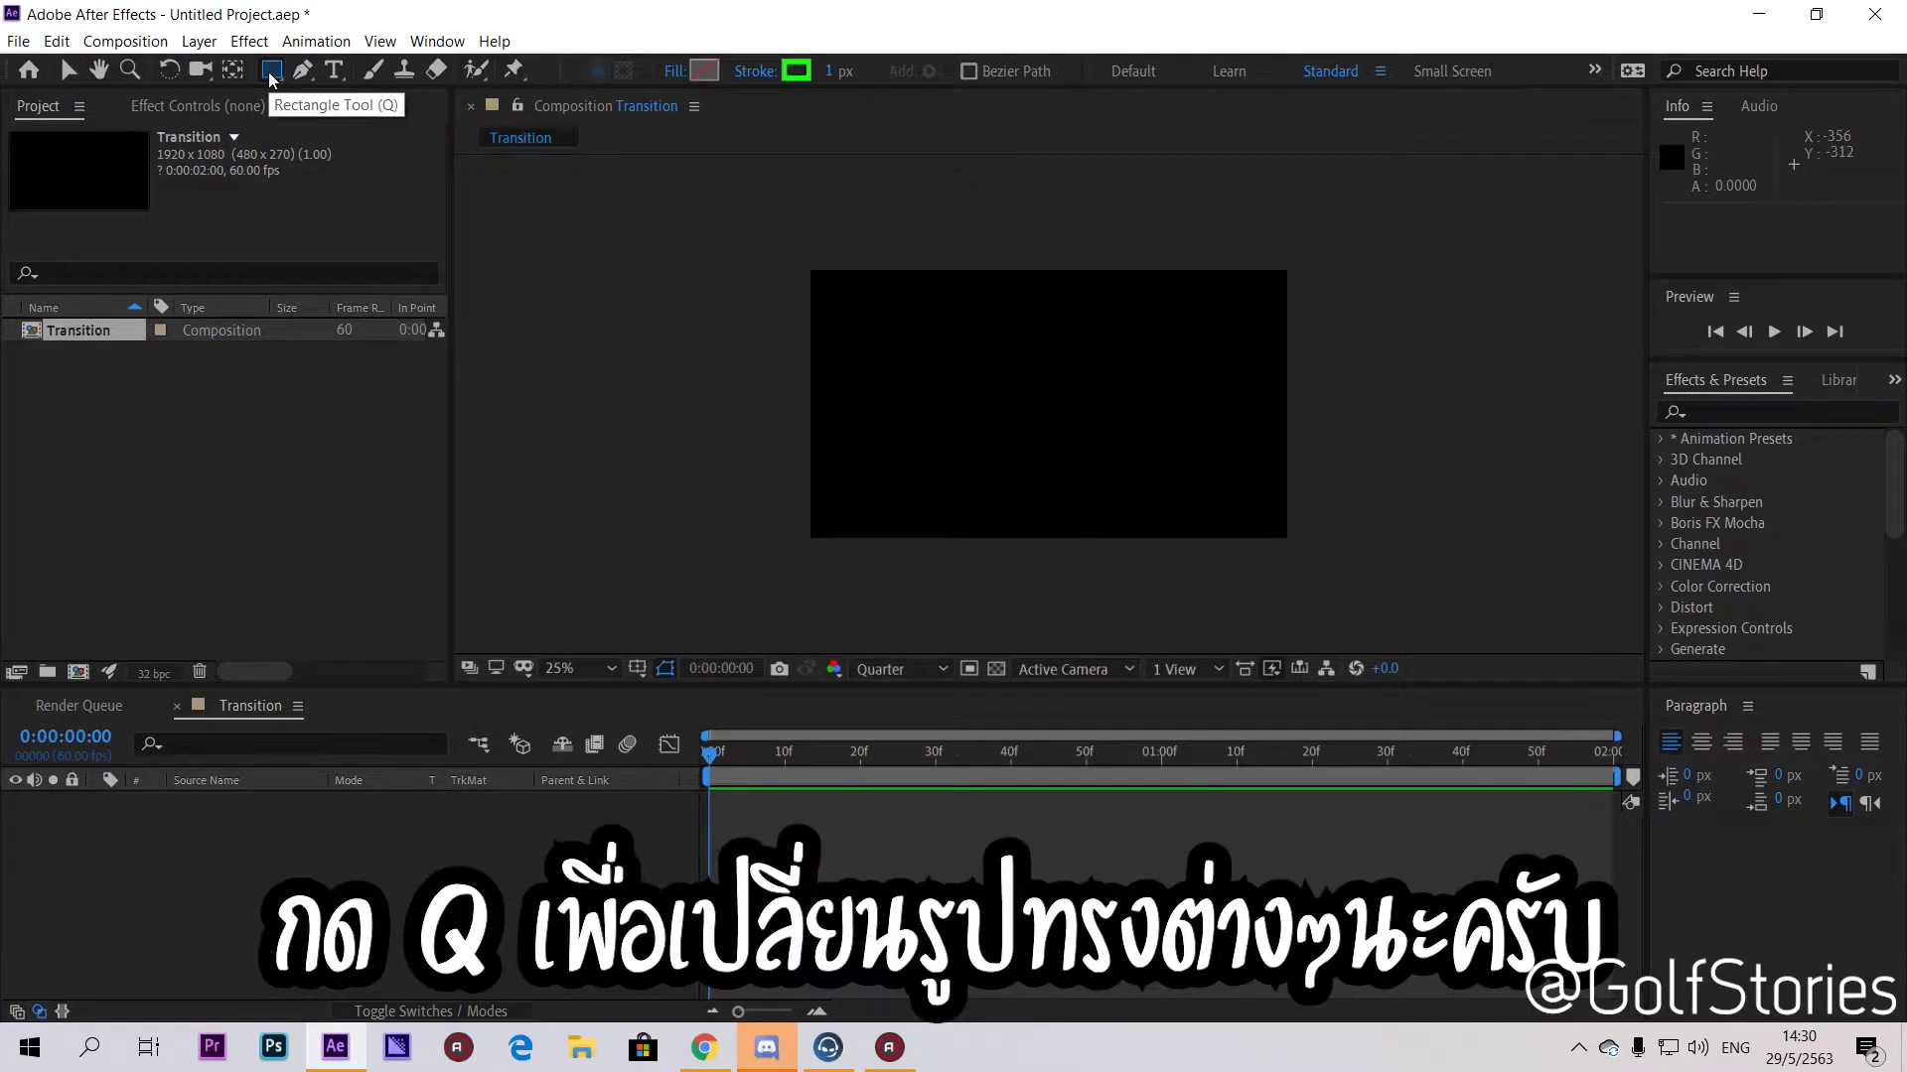
pyautogui.click(795, 72)
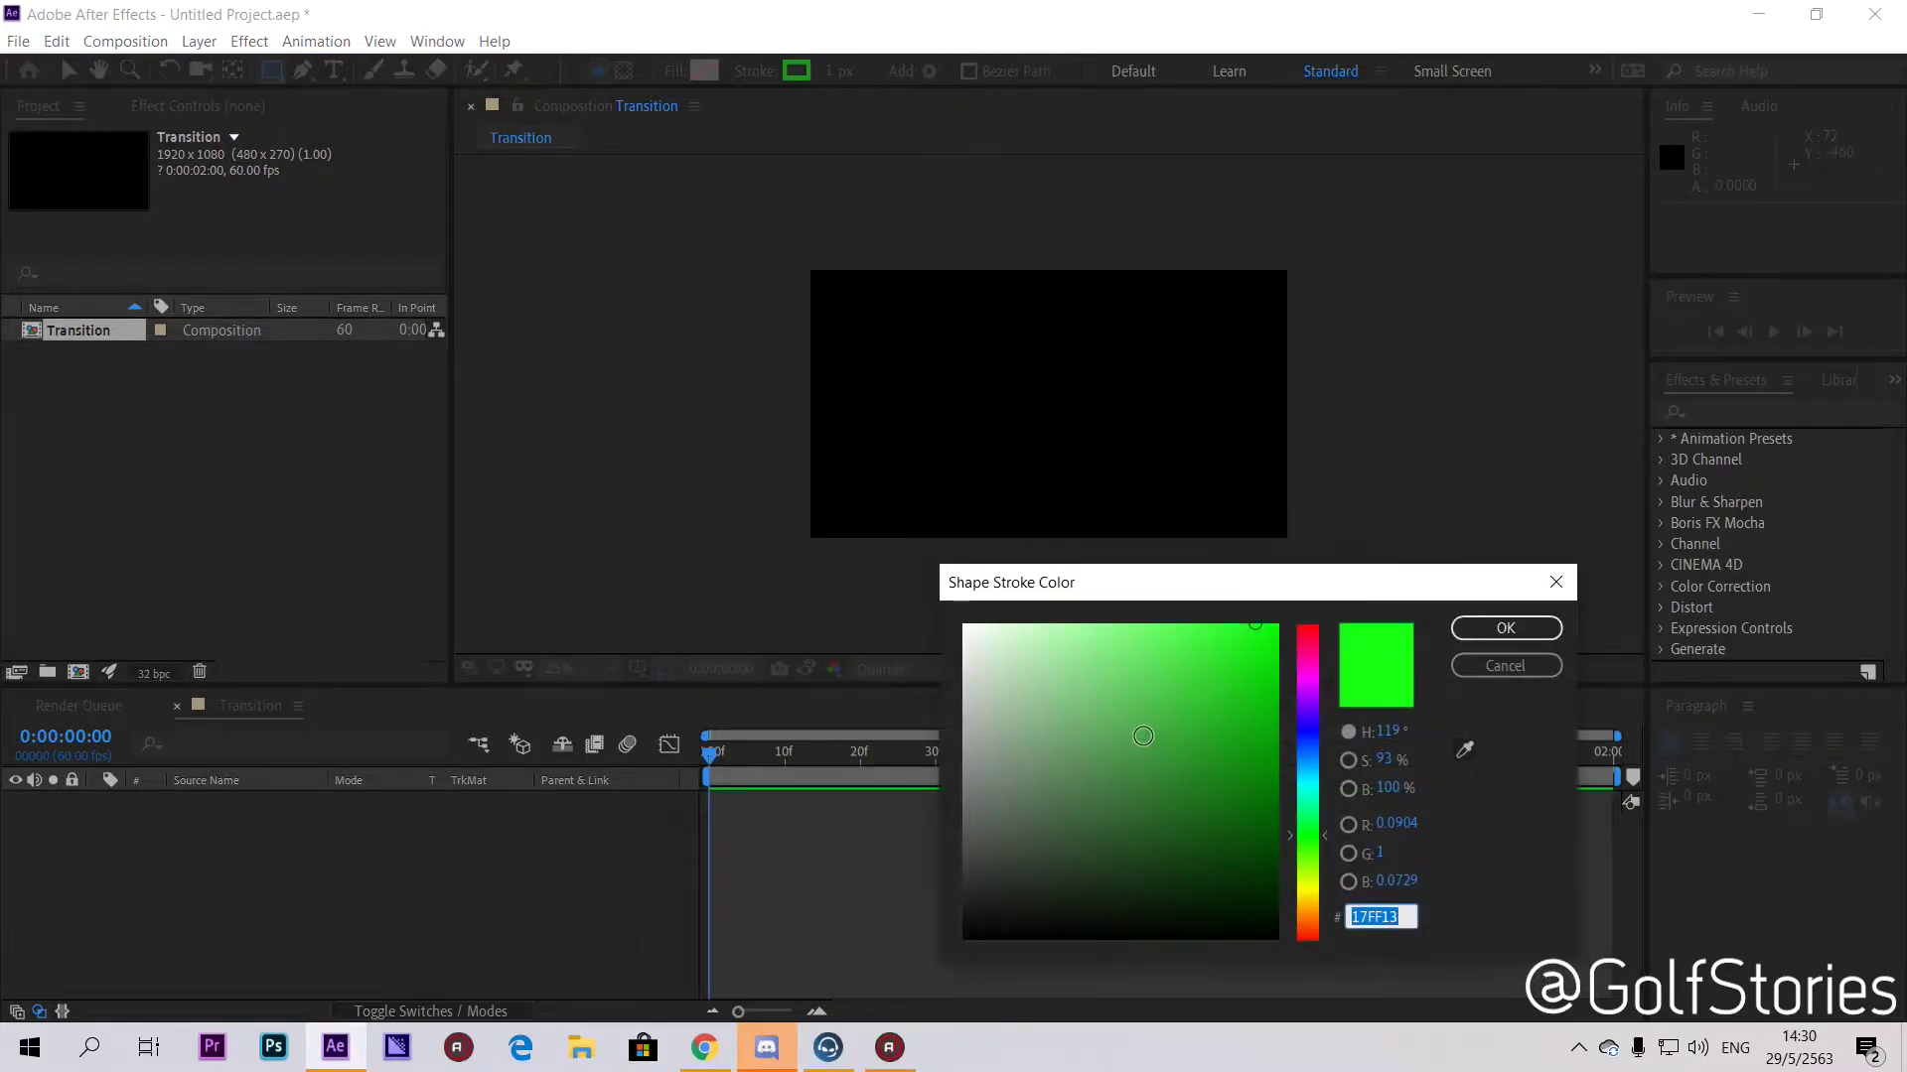
pyautogui.click(1535, 672)
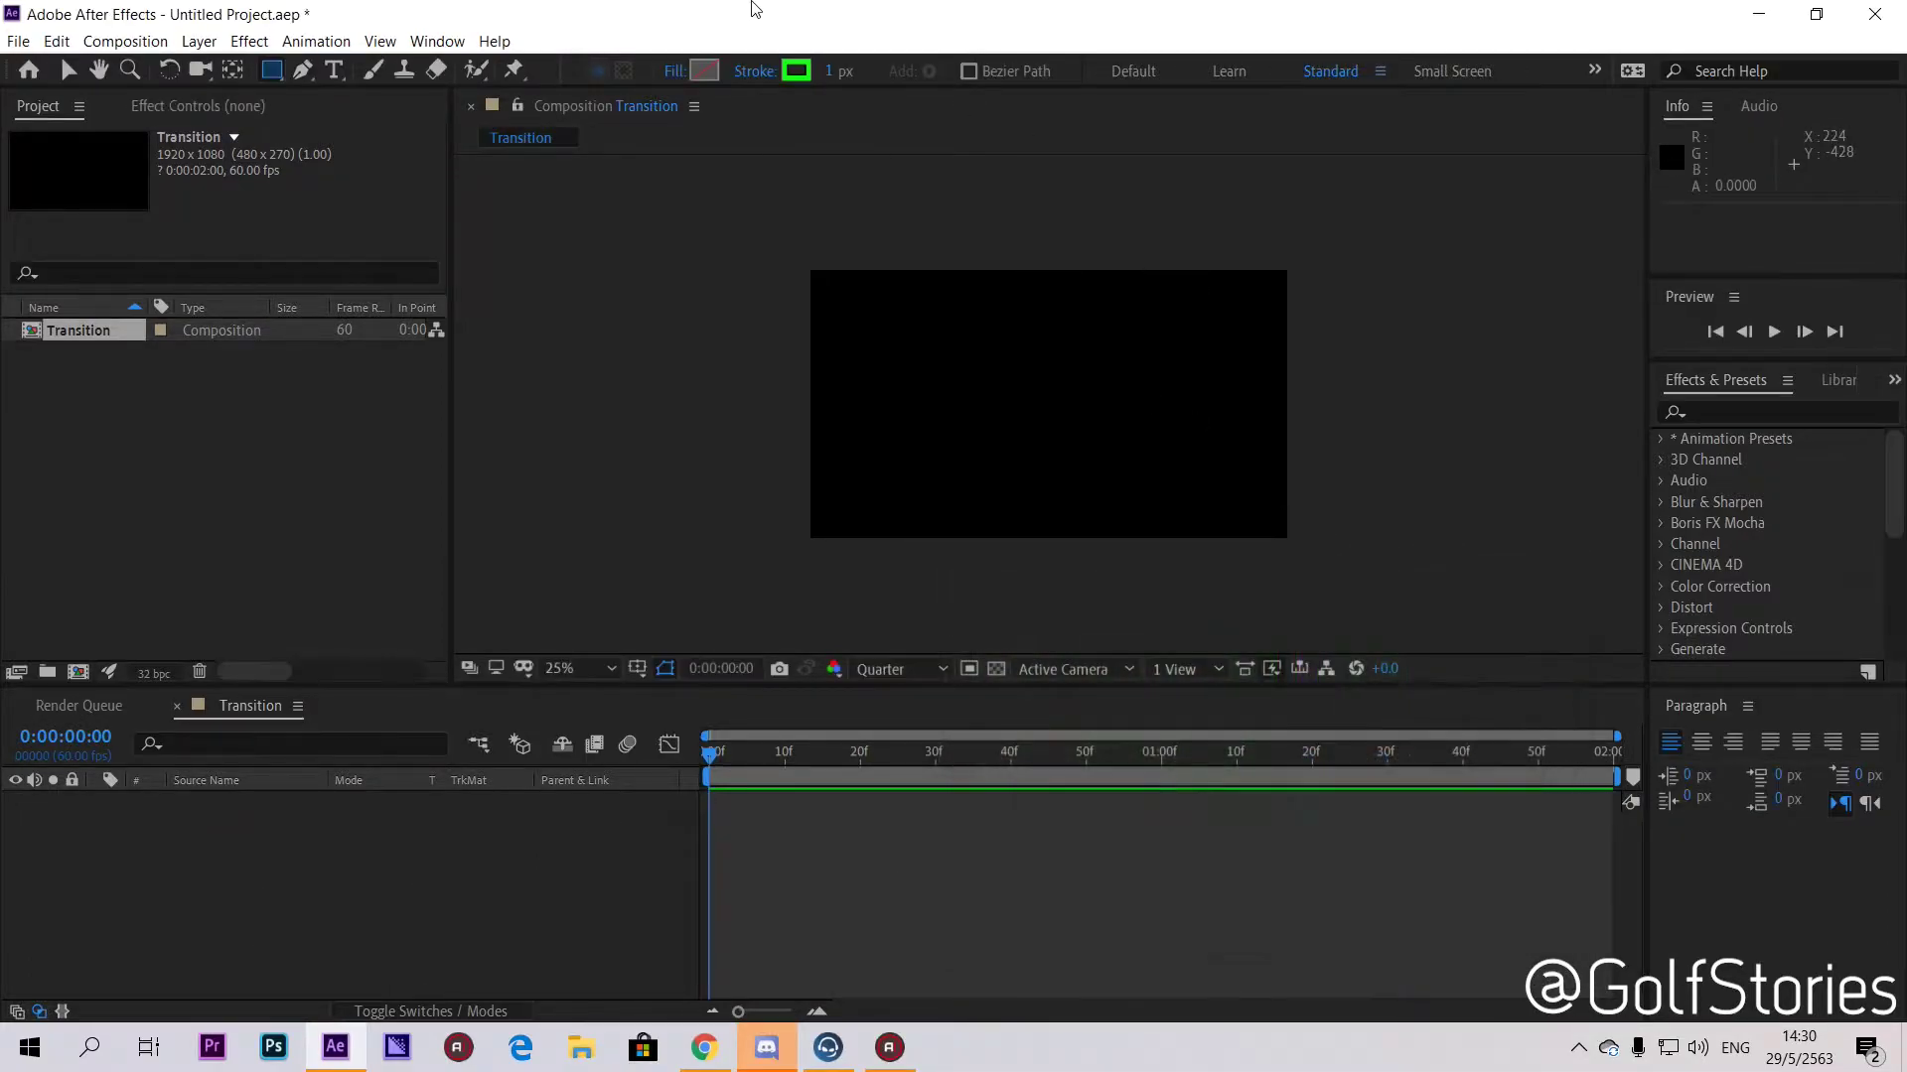
pyautogui.click(768, 77)
pyautogui.click(830, 451)
pyautogui.click(908, 596)
# Step: Set the shape fill to blue 0066FF and add a rectangle covering the whole composition frame
pyautogui.click(709, 74)
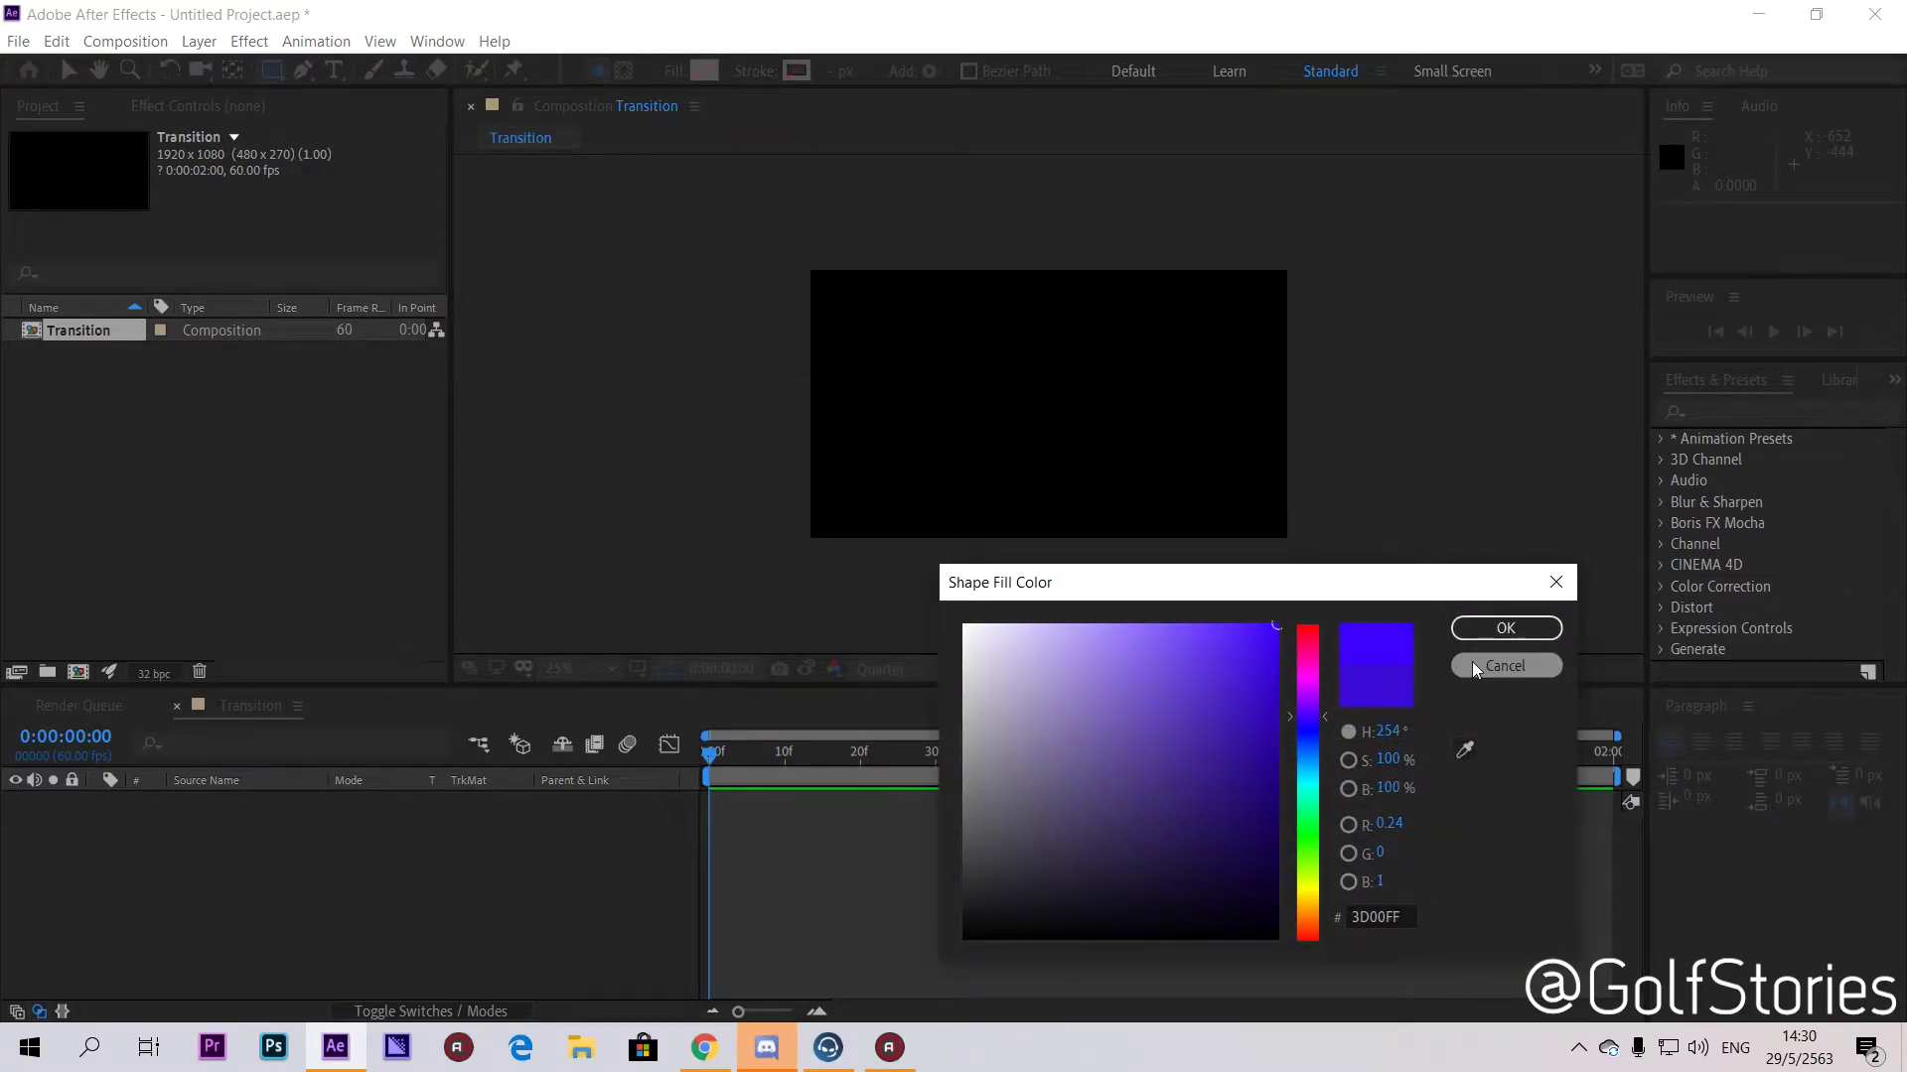
pyautogui.click(1309, 752)
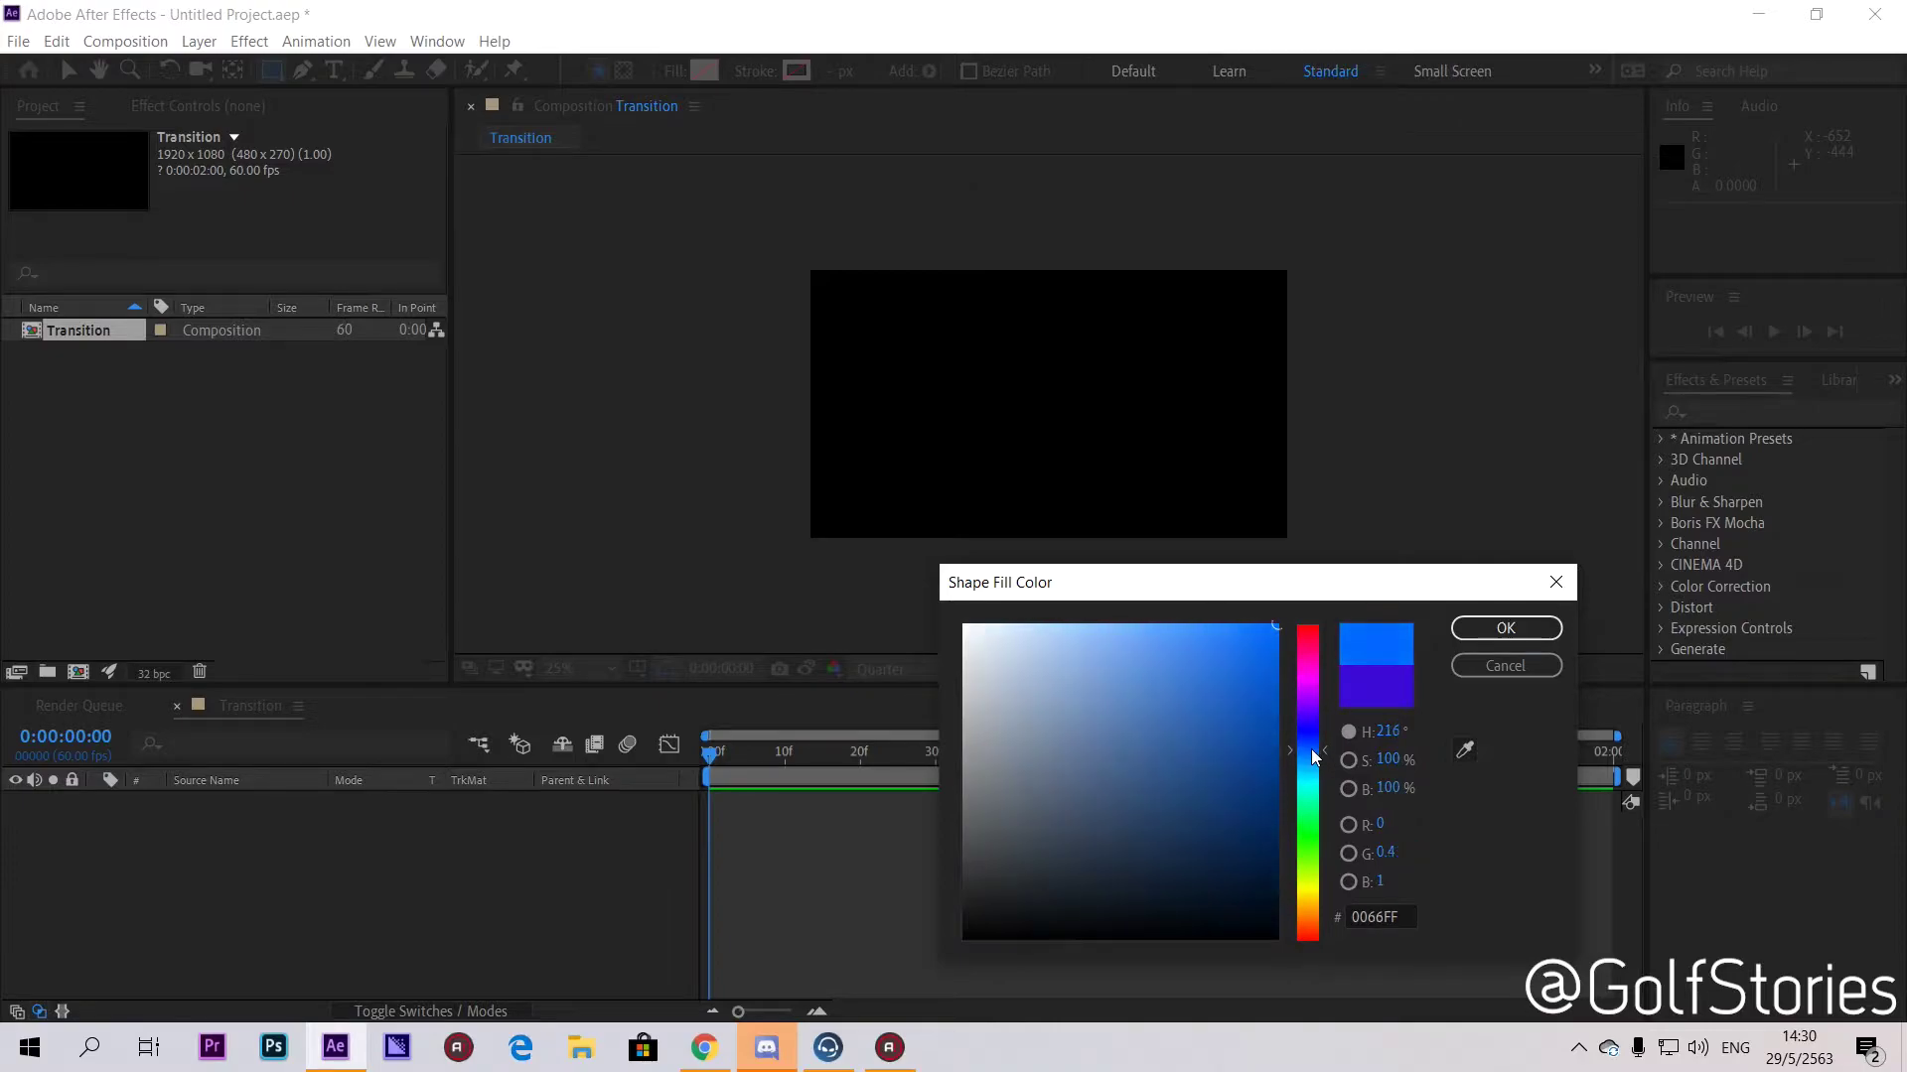
pyautogui.click(1505, 628)
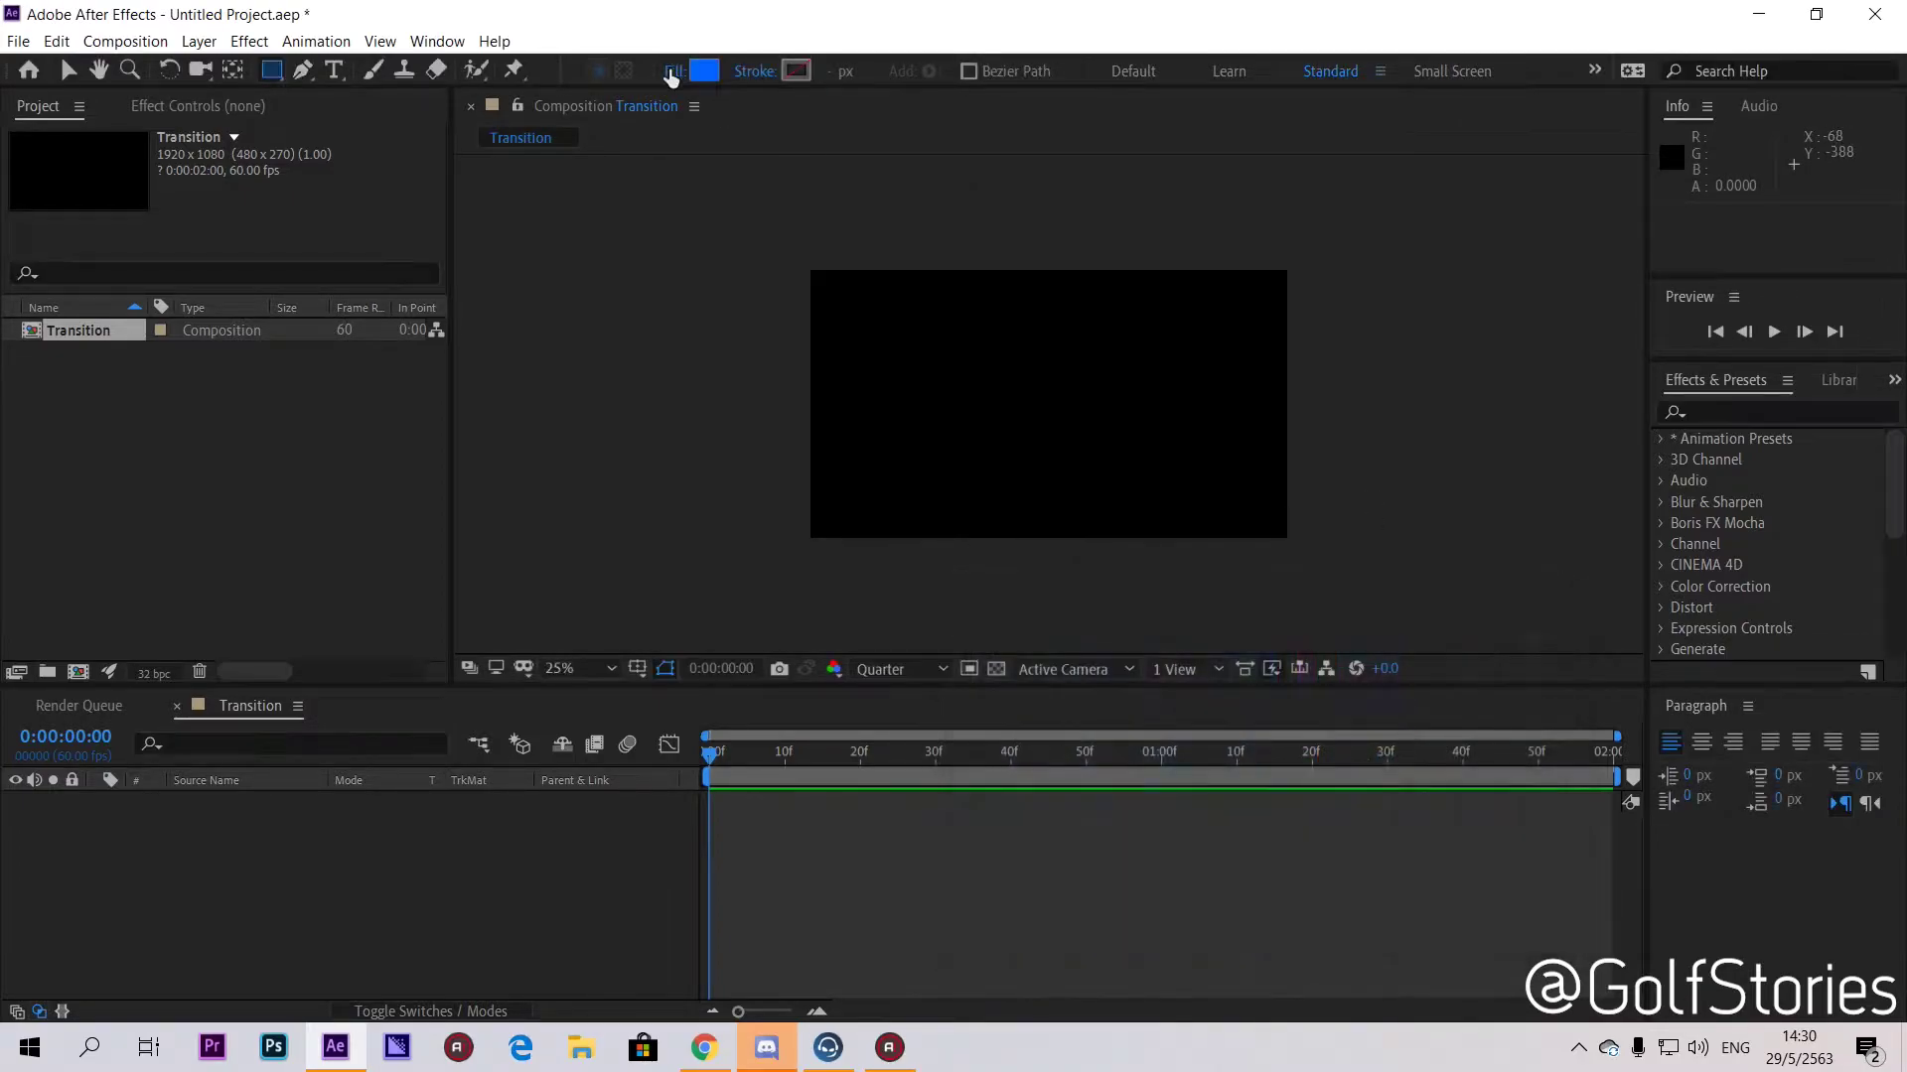
pyautogui.doubleClick(271, 68)
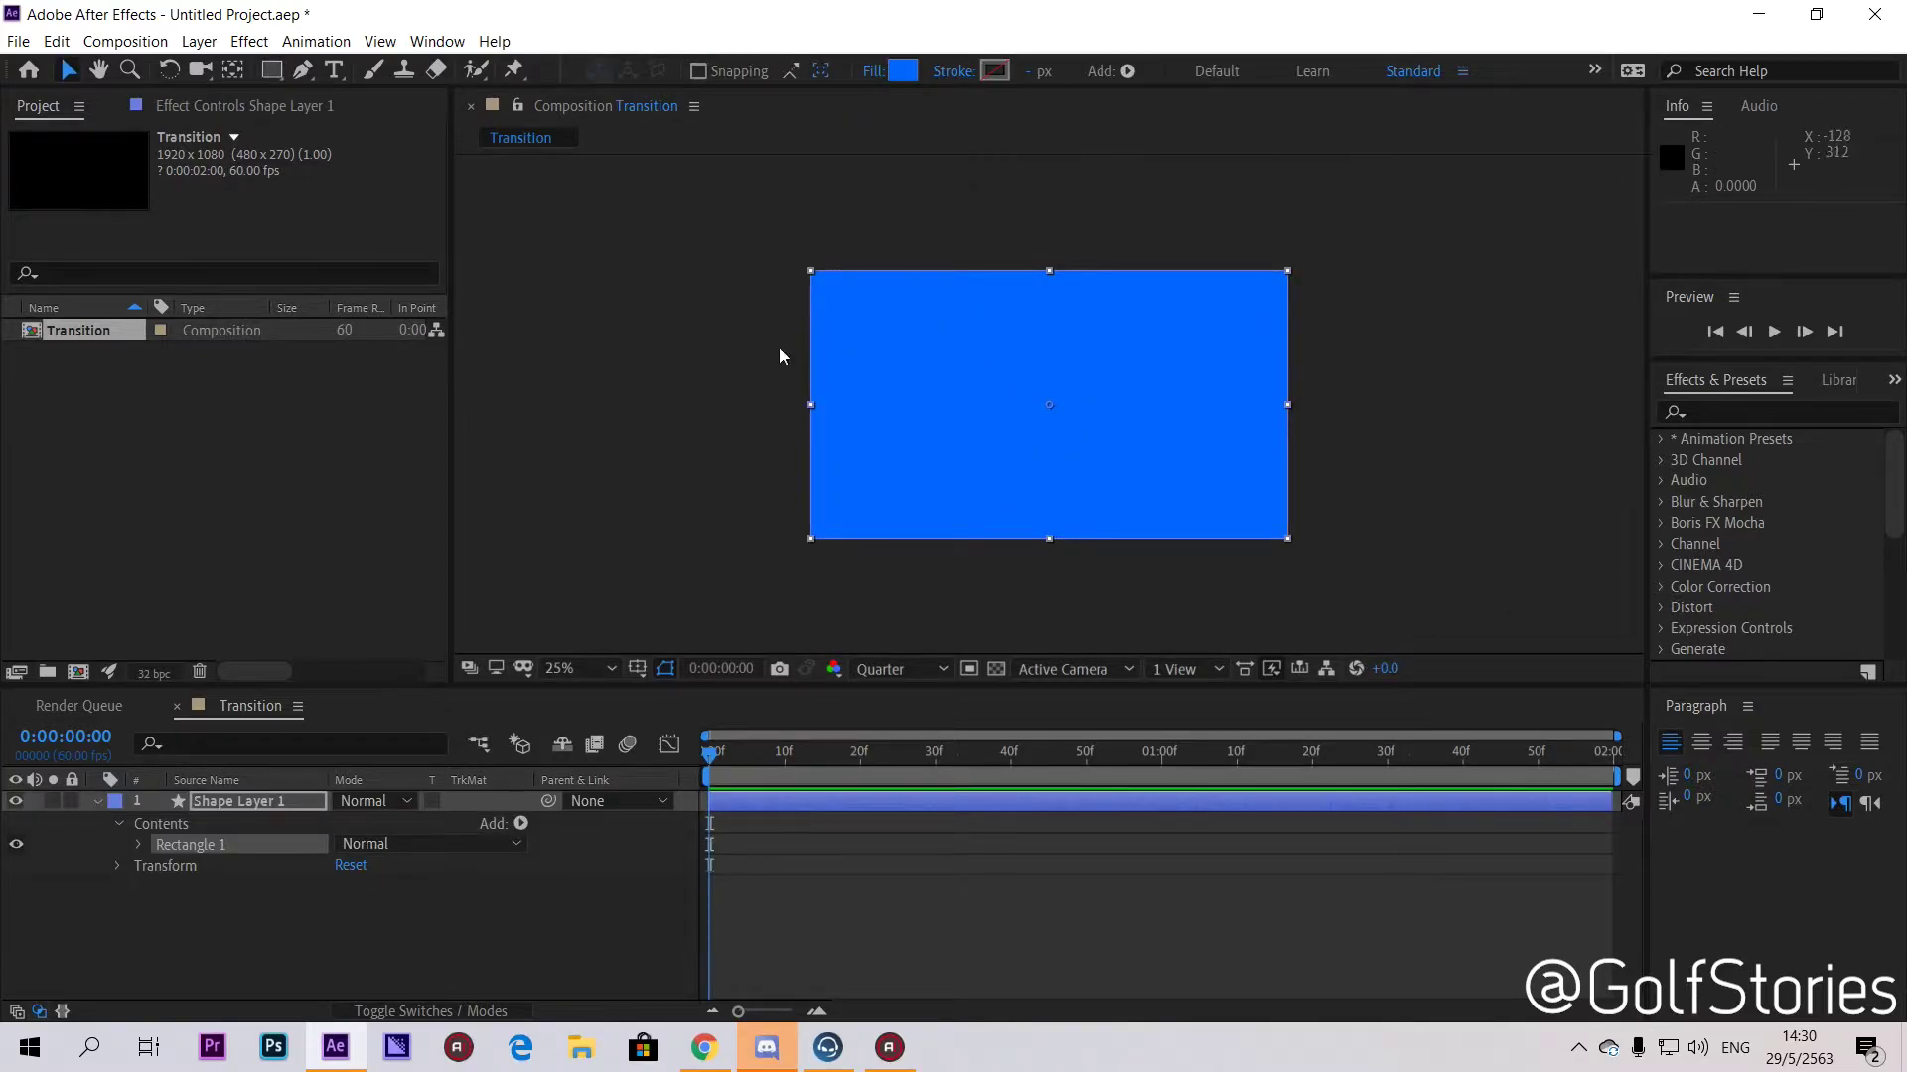
# Step: Scale the blue rectangle layer uniformly to 160% and rotate it to 47°
pyautogui.click(119, 866)
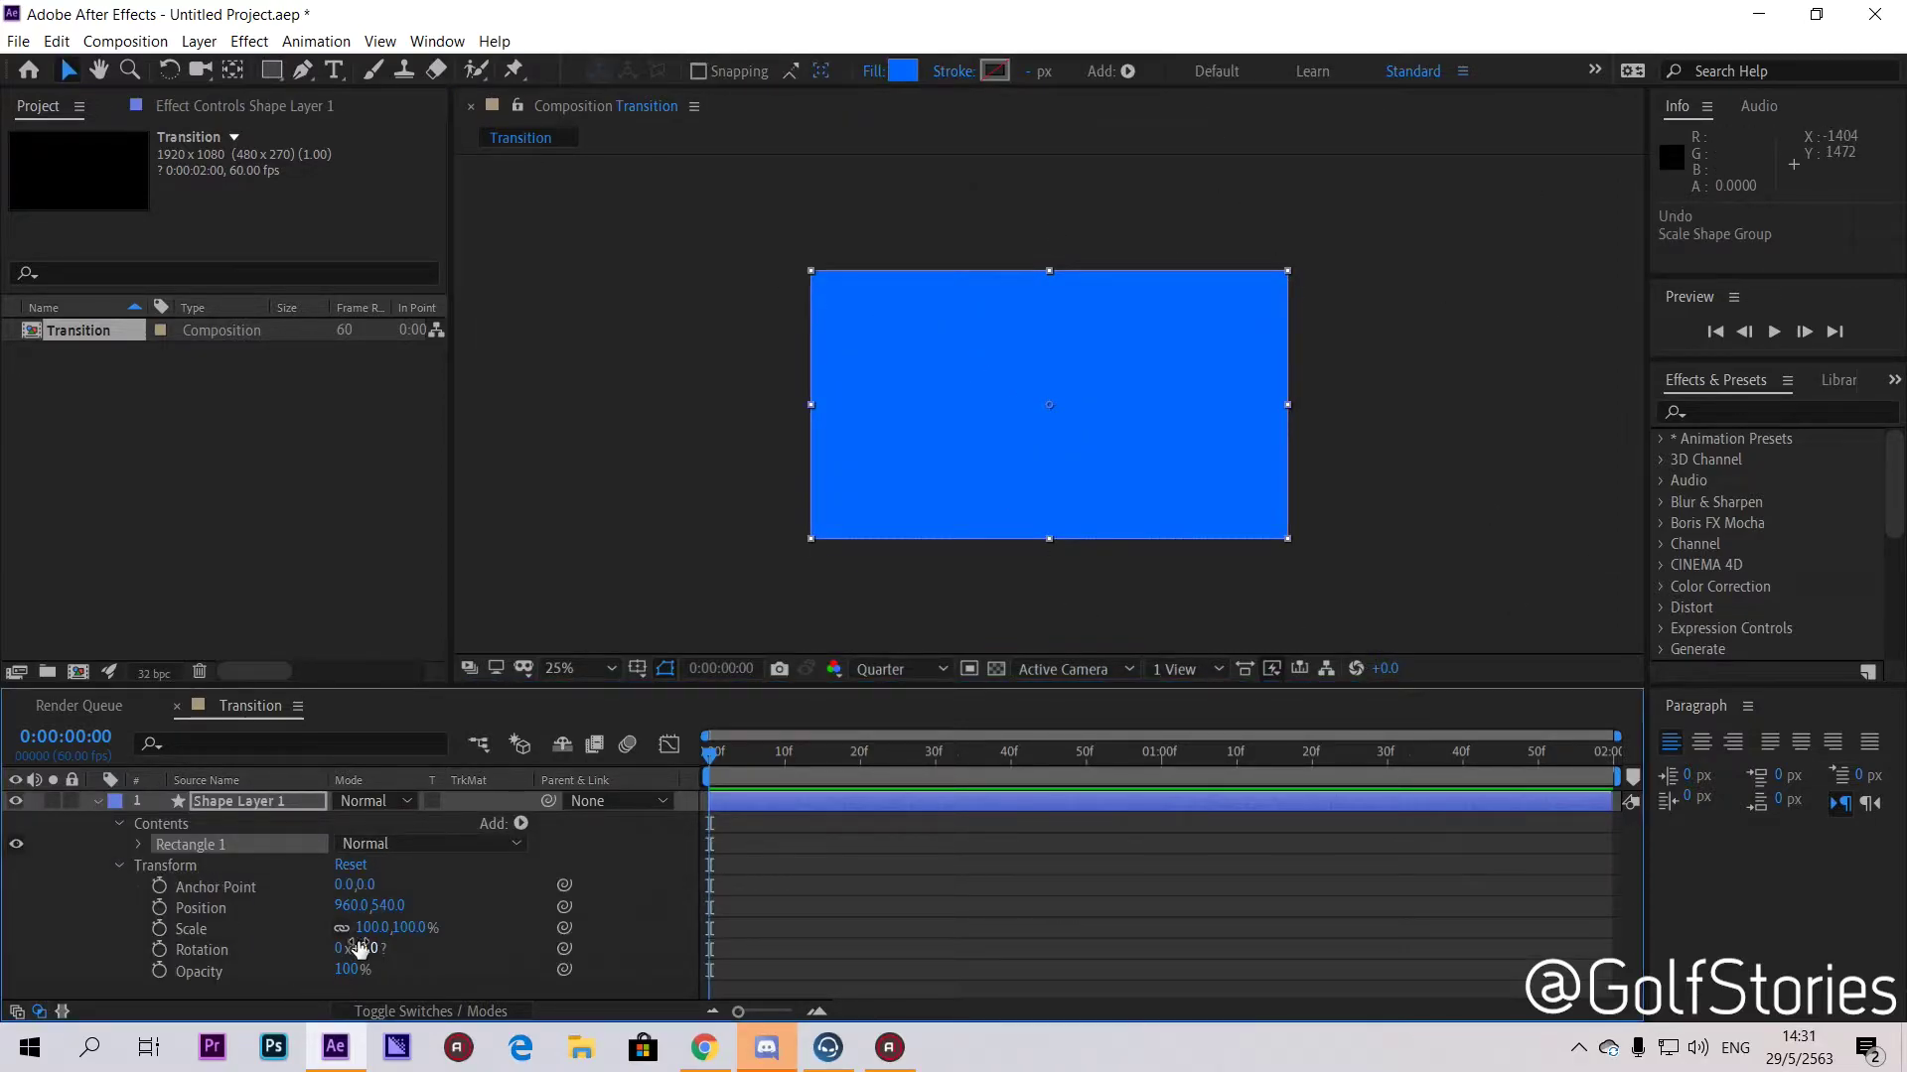
pyautogui.moveTo(373, 927); pyautogui.dragTo(452, 931)
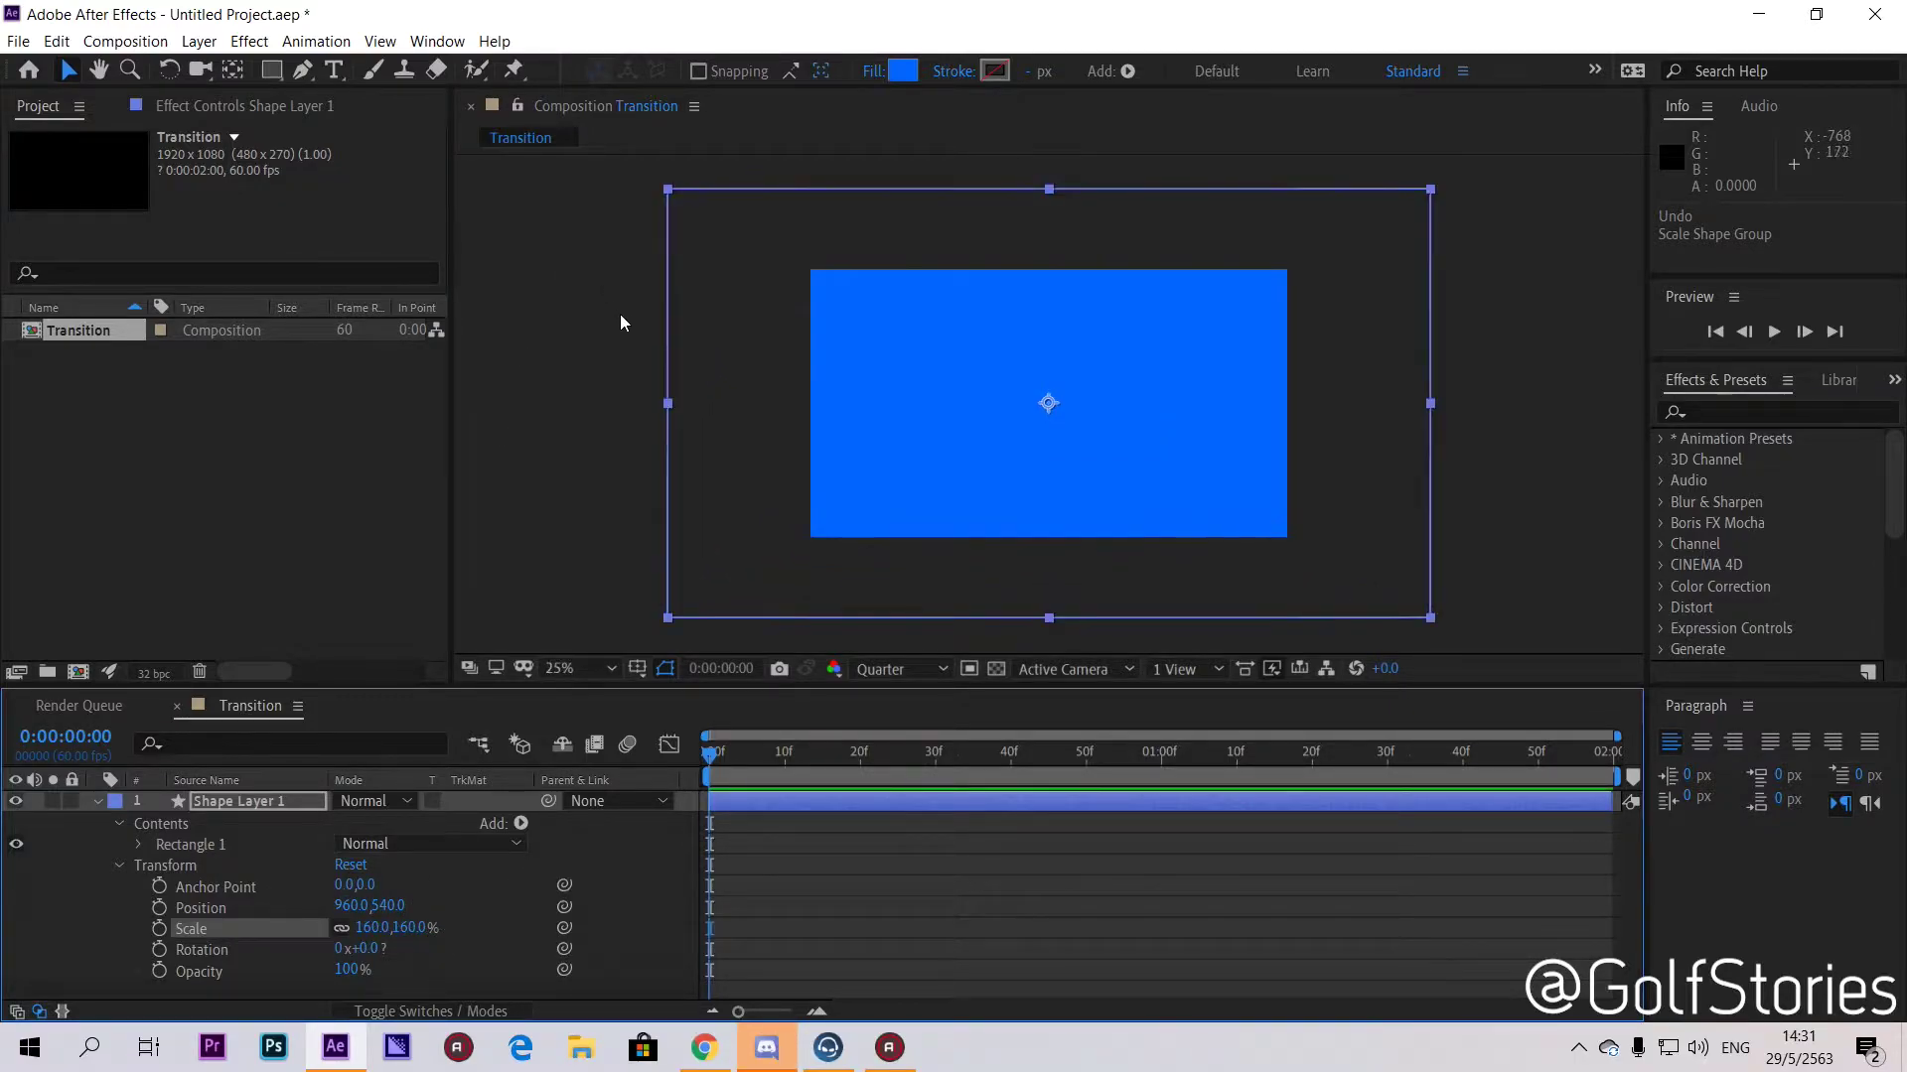
pyautogui.moveTo(357, 912); pyautogui.dragTo(394, 943)
# Step: Move the rectangle to the lower-left of the frame, about -1136, 1028, and set its rotation to 63°
pyautogui.press(',')
pyautogui.moveTo(1072, 415); pyautogui.dragTo(834, 473)
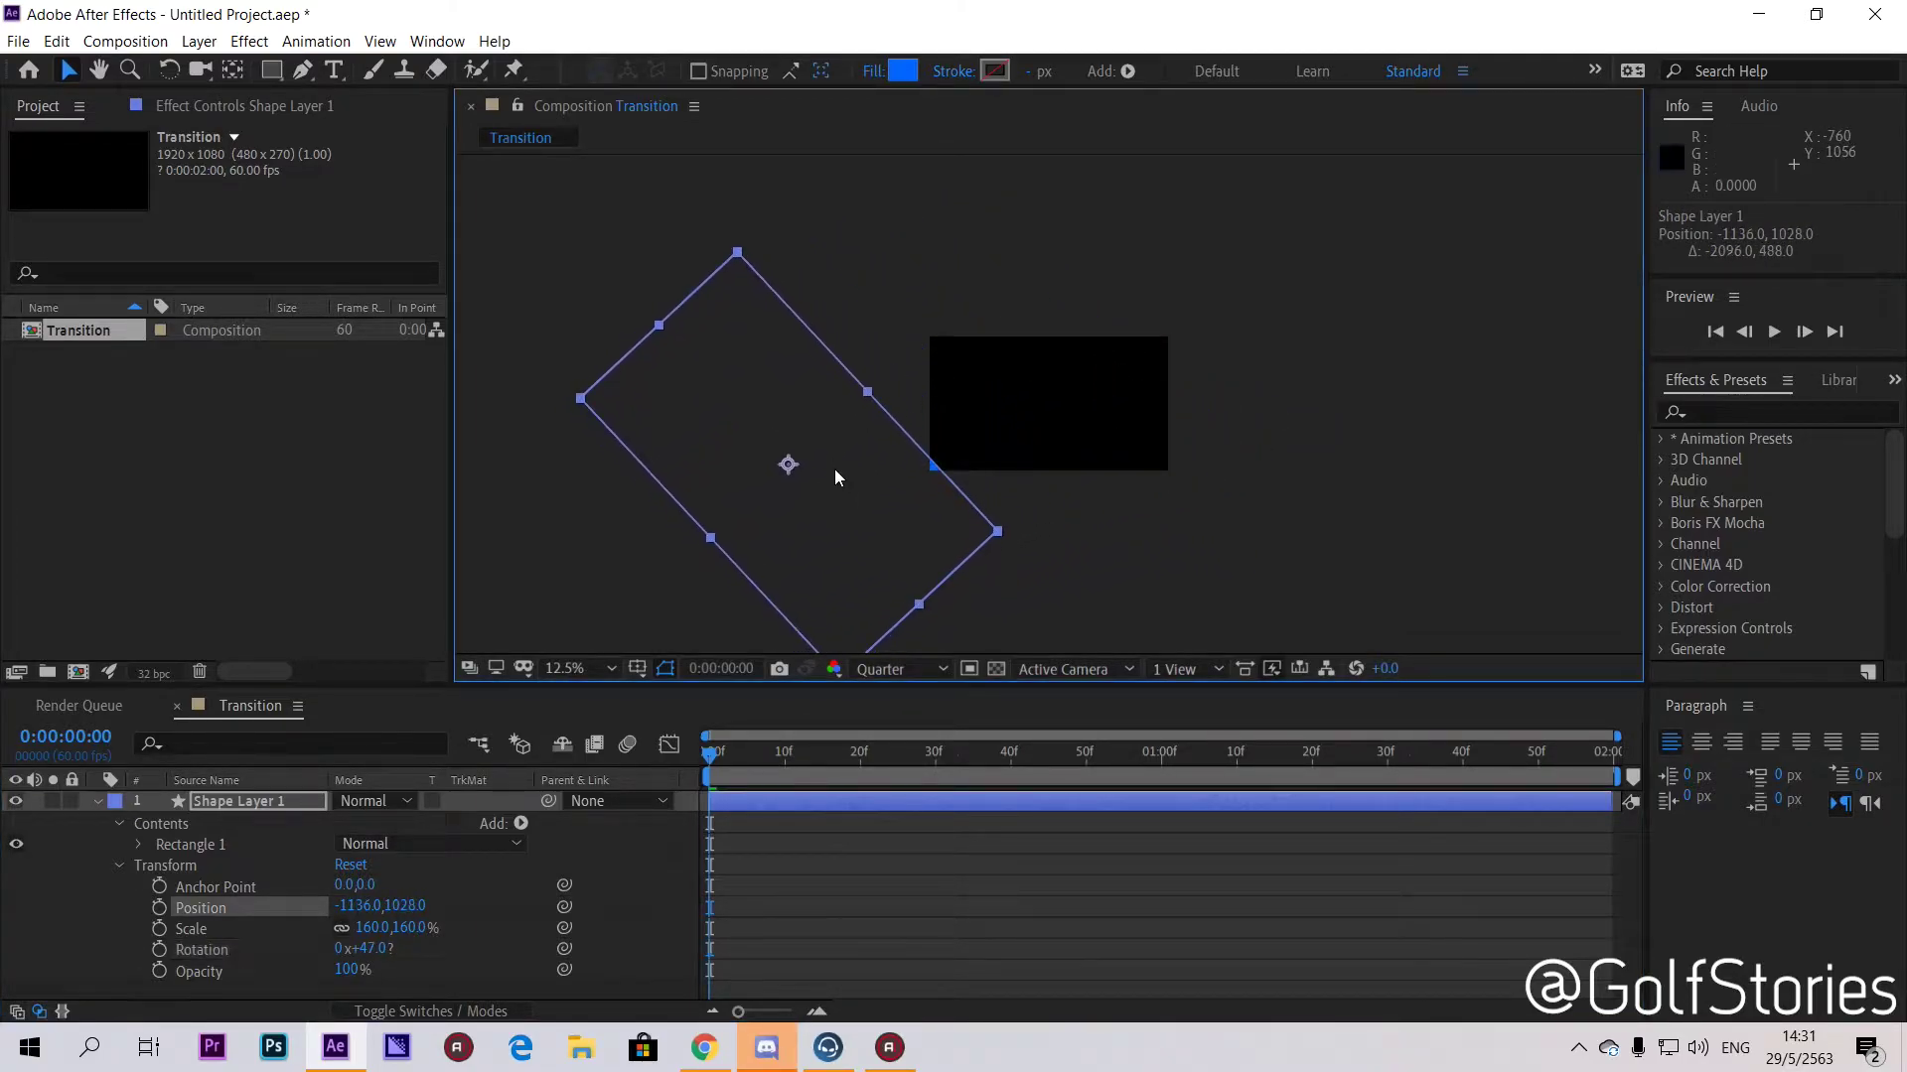
pyautogui.moveTo(372, 949); pyautogui.dragTo(392, 949)
# Step: Move the rotated rectangle back over the frame and resize it to about 156.6% by 220.9%
pyautogui.moveTo(849, 464); pyautogui.dragTo(1194, 329)
pyautogui.click(1140, 355)
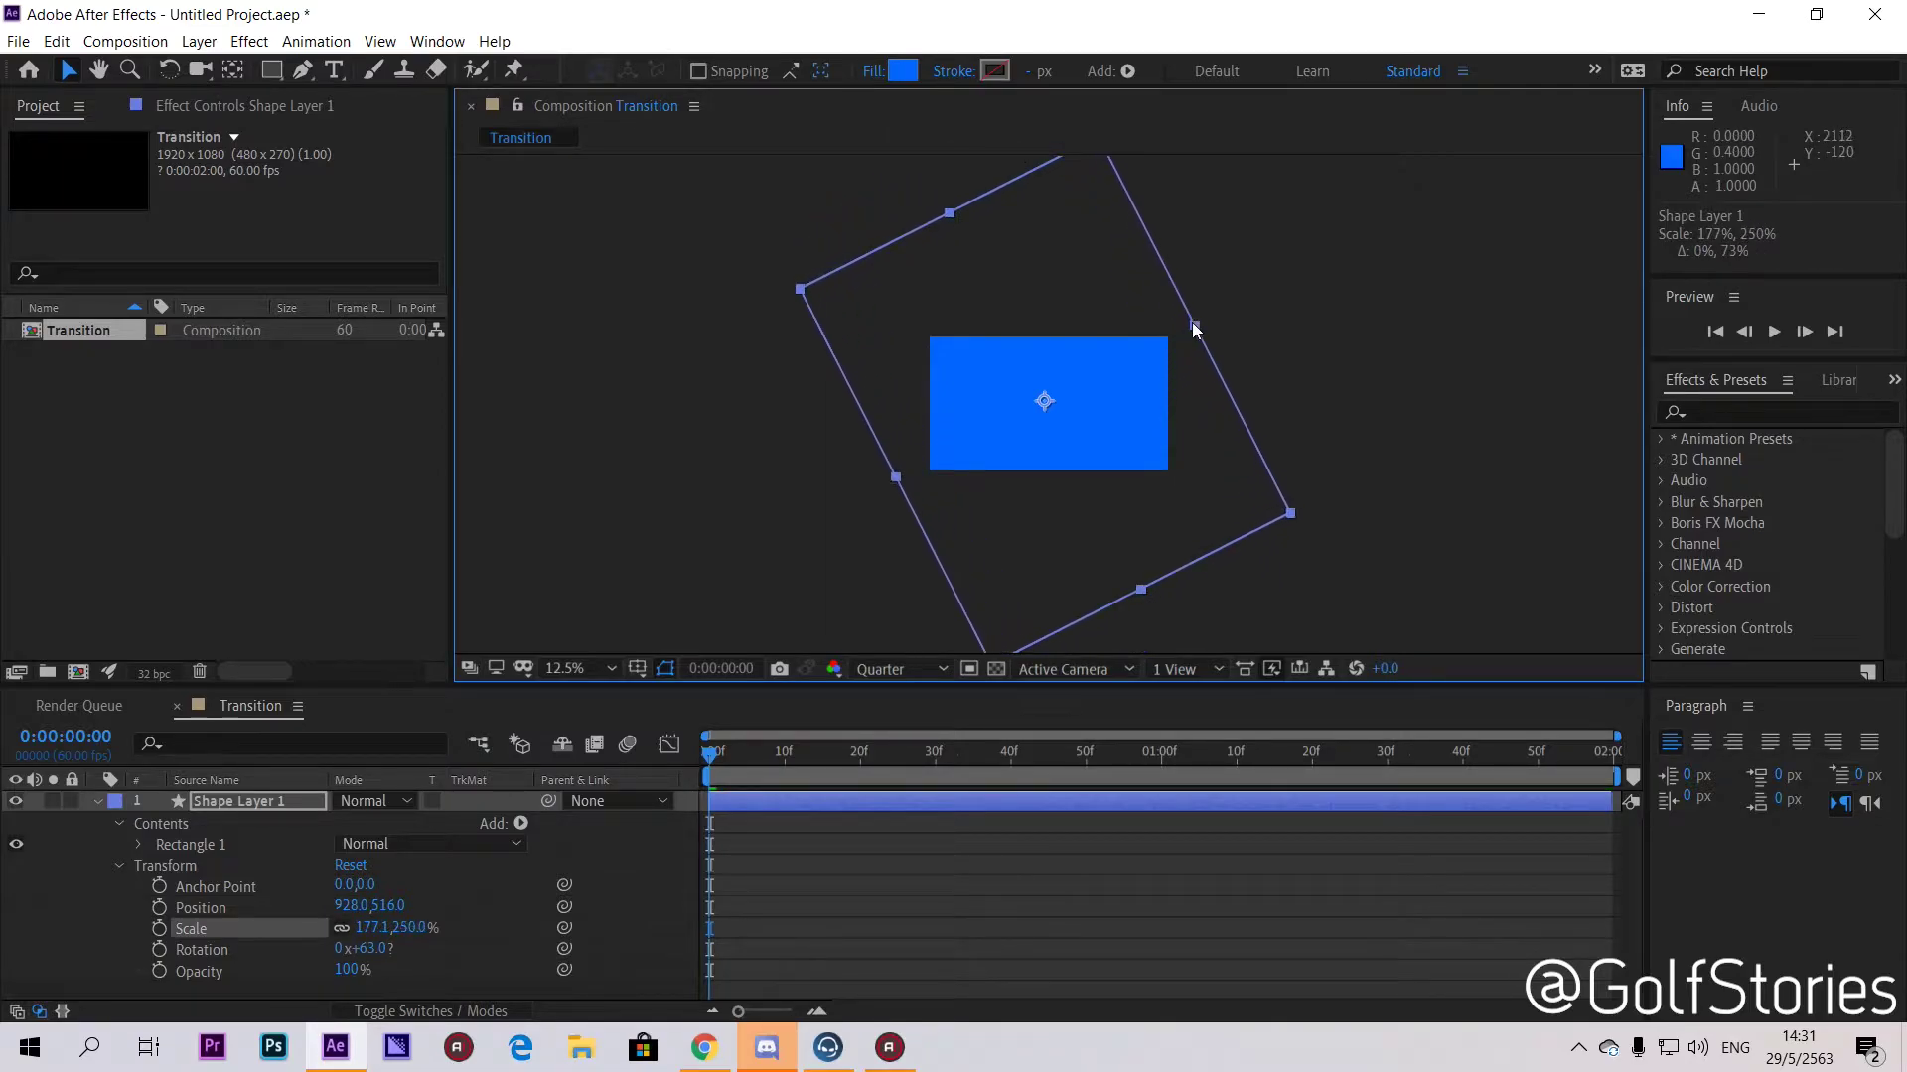
pyautogui.moveTo(945, 216); pyautogui.dragTo(1000, 311)
pyautogui.moveTo(1200, 335); pyautogui.dragTo(1172, 346)
# Step: Move the rectangle outside the frame's lower-left corner to -1128, 1636 and keyframe its position at 0:00:00:00
pyautogui.moveTo(1061, 417); pyautogui.dragTo(834, 581)
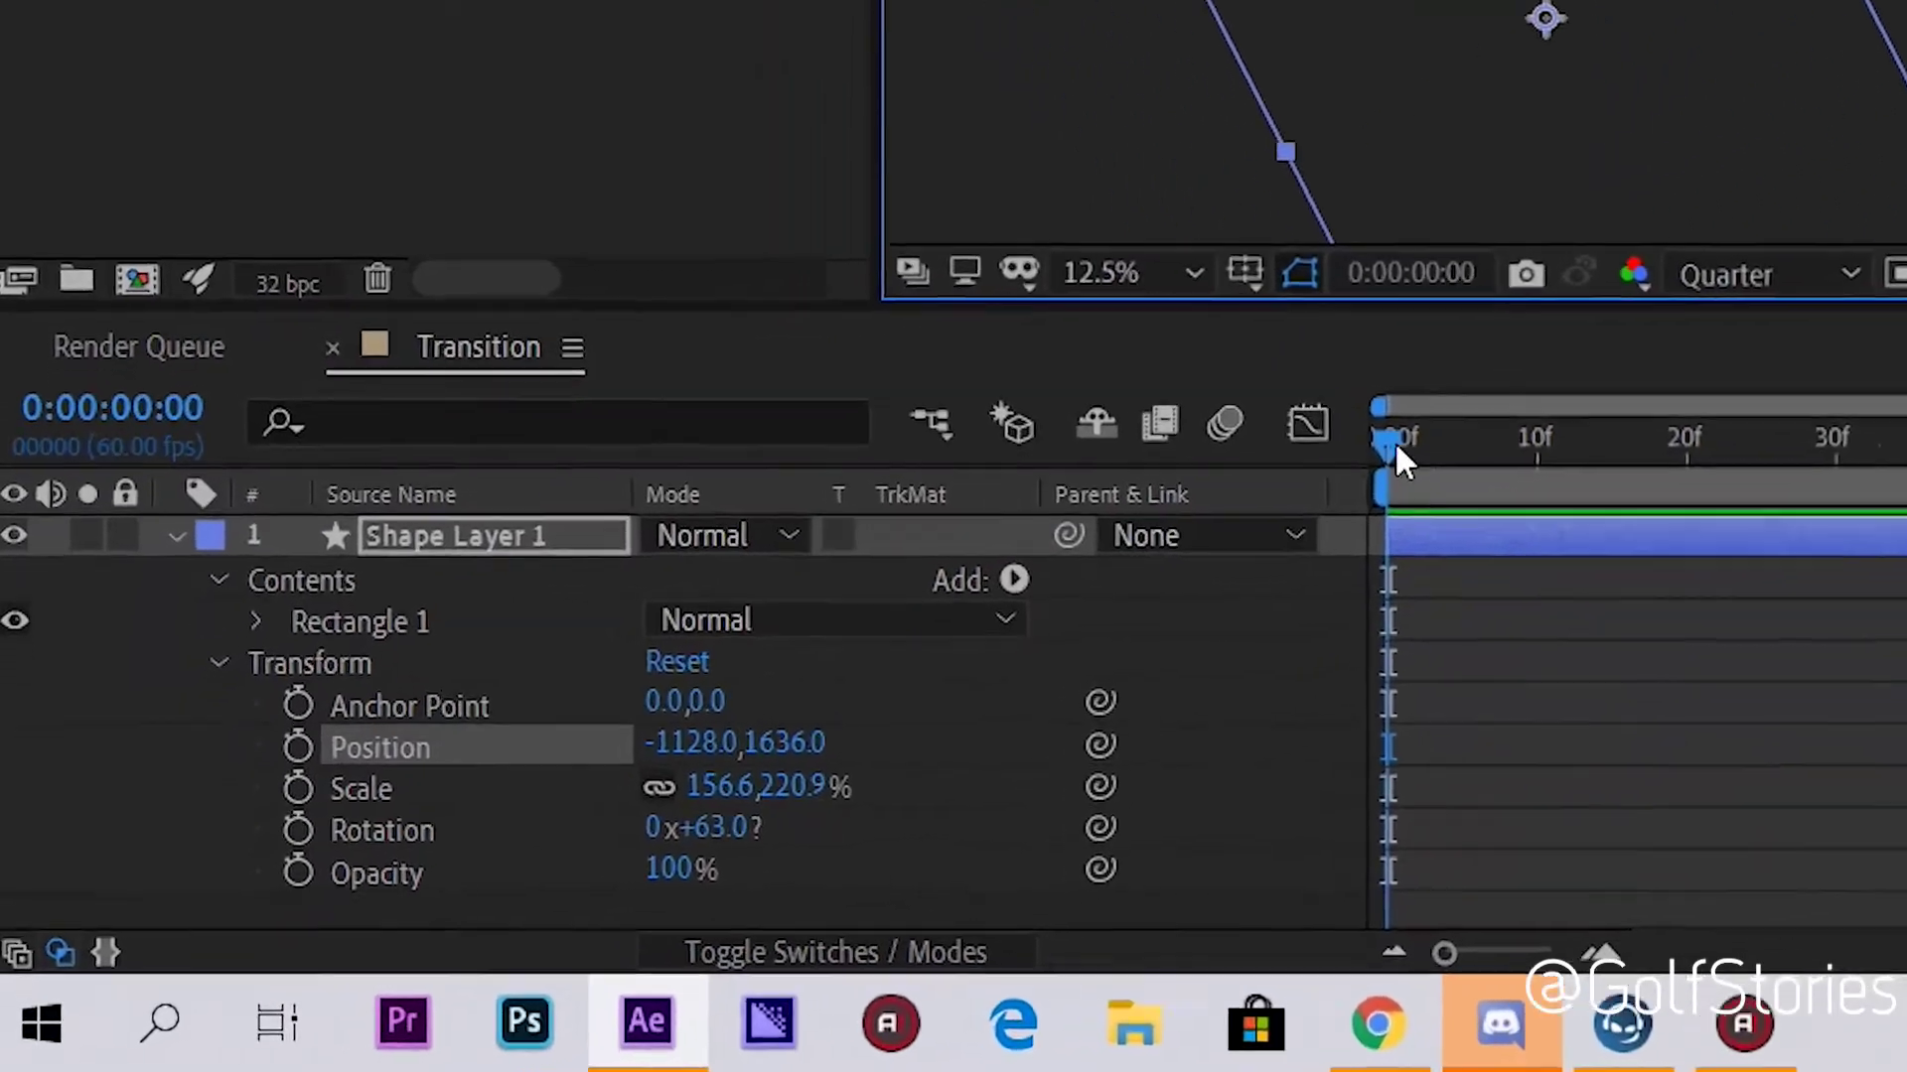
pyautogui.moveTo(1068, 591)
pyautogui.mouseDown()
pyautogui.moveTo(1731, 591)
pyautogui.moveTo(1069, 591)
pyautogui.mouseUp()
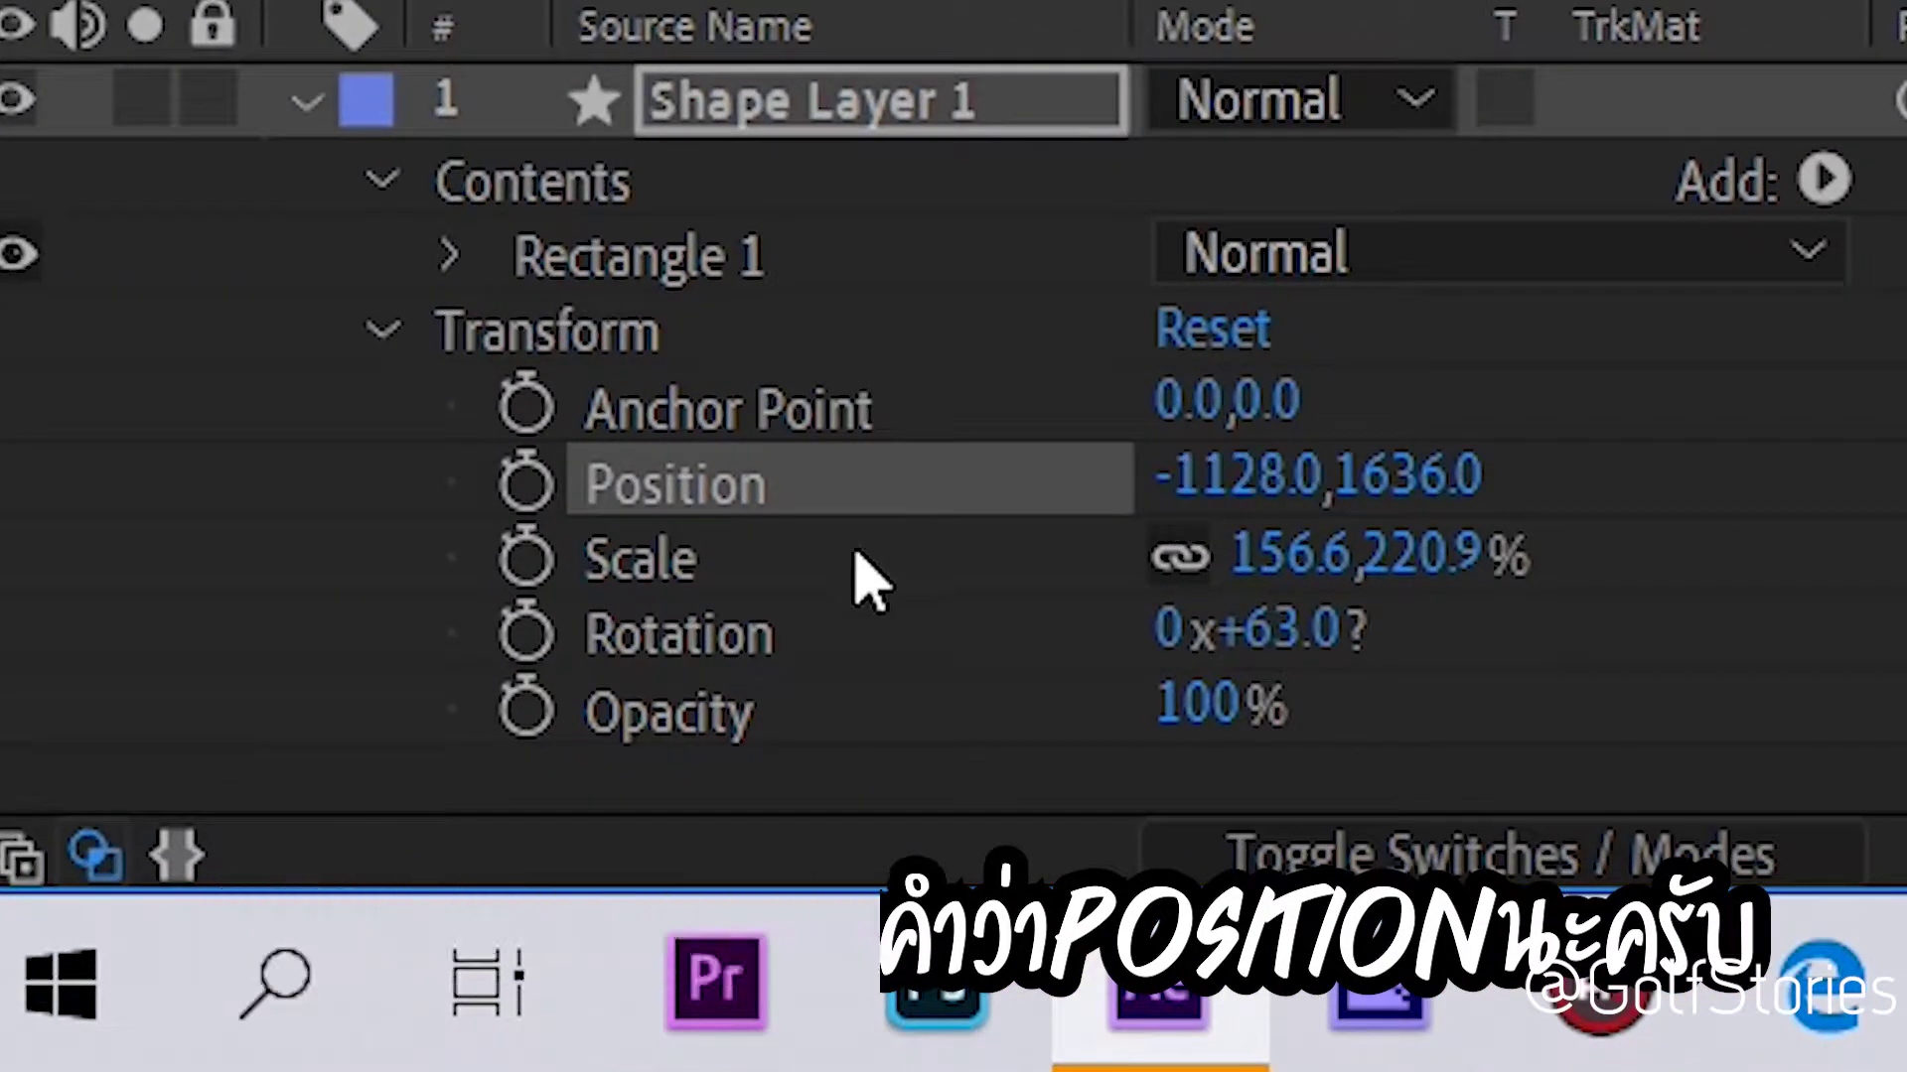
pyautogui.click(525, 485)
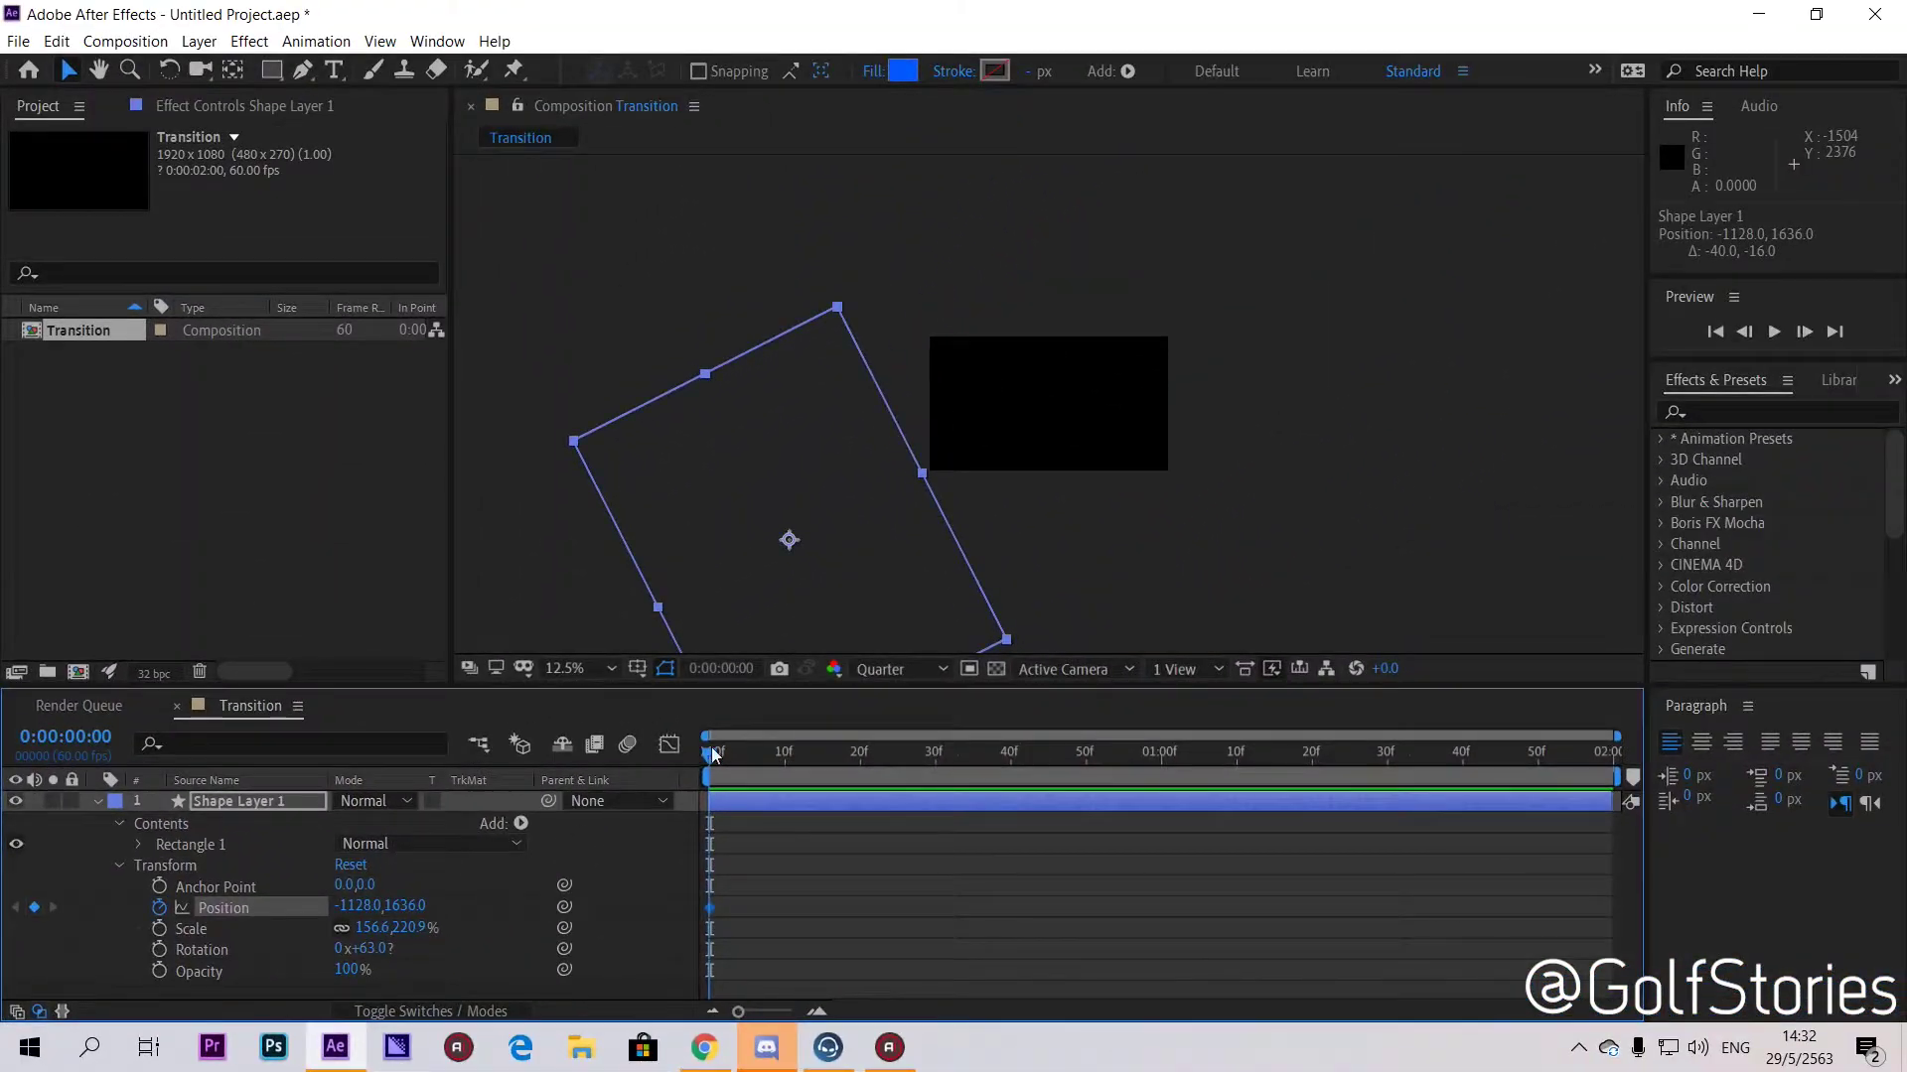
# Step: Keyframe the rectangle over the whole frame at 968, 556 at 0:00:00:54 and hold that position with another keyframe at 0:00:01:05
pyautogui.moveTo(723, 750); pyautogui.dragTo(1116, 767)
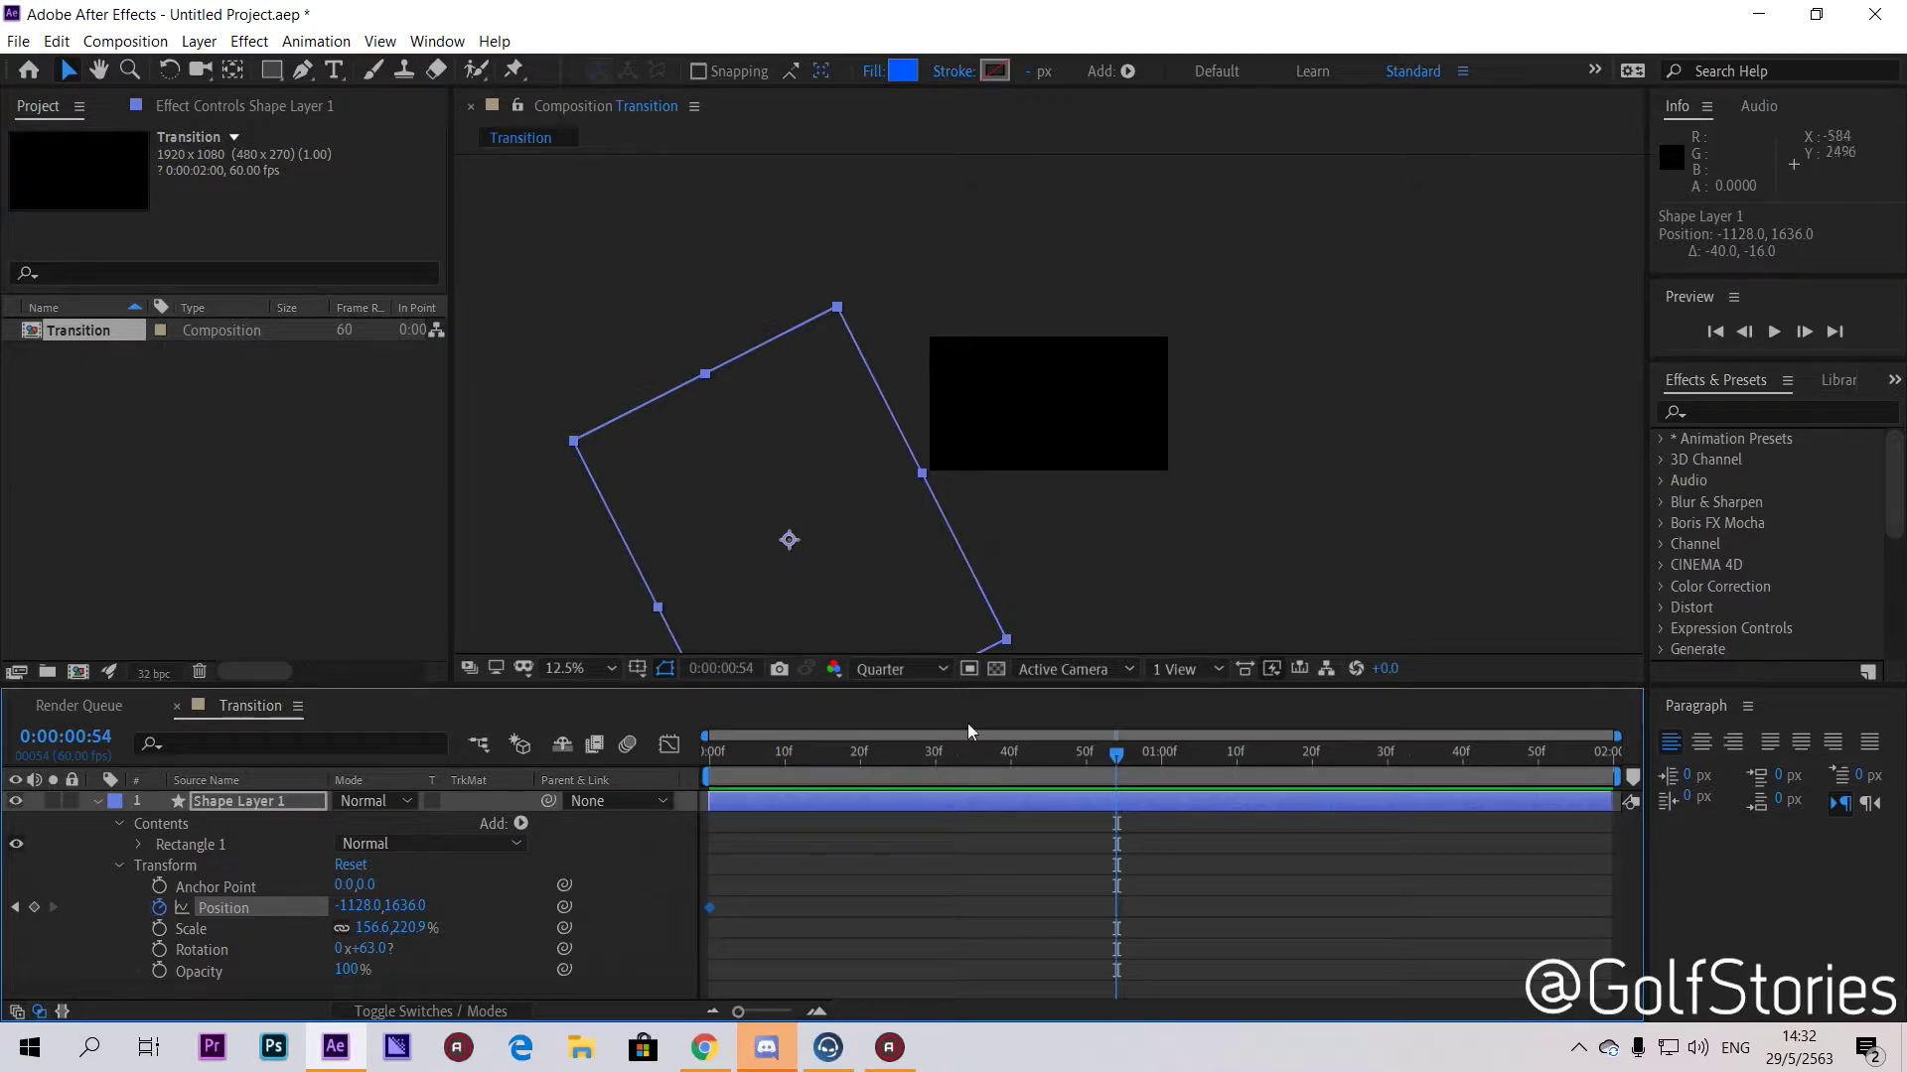
pyautogui.moveTo(819, 577); pyautogui.dragTo(1123, 442)
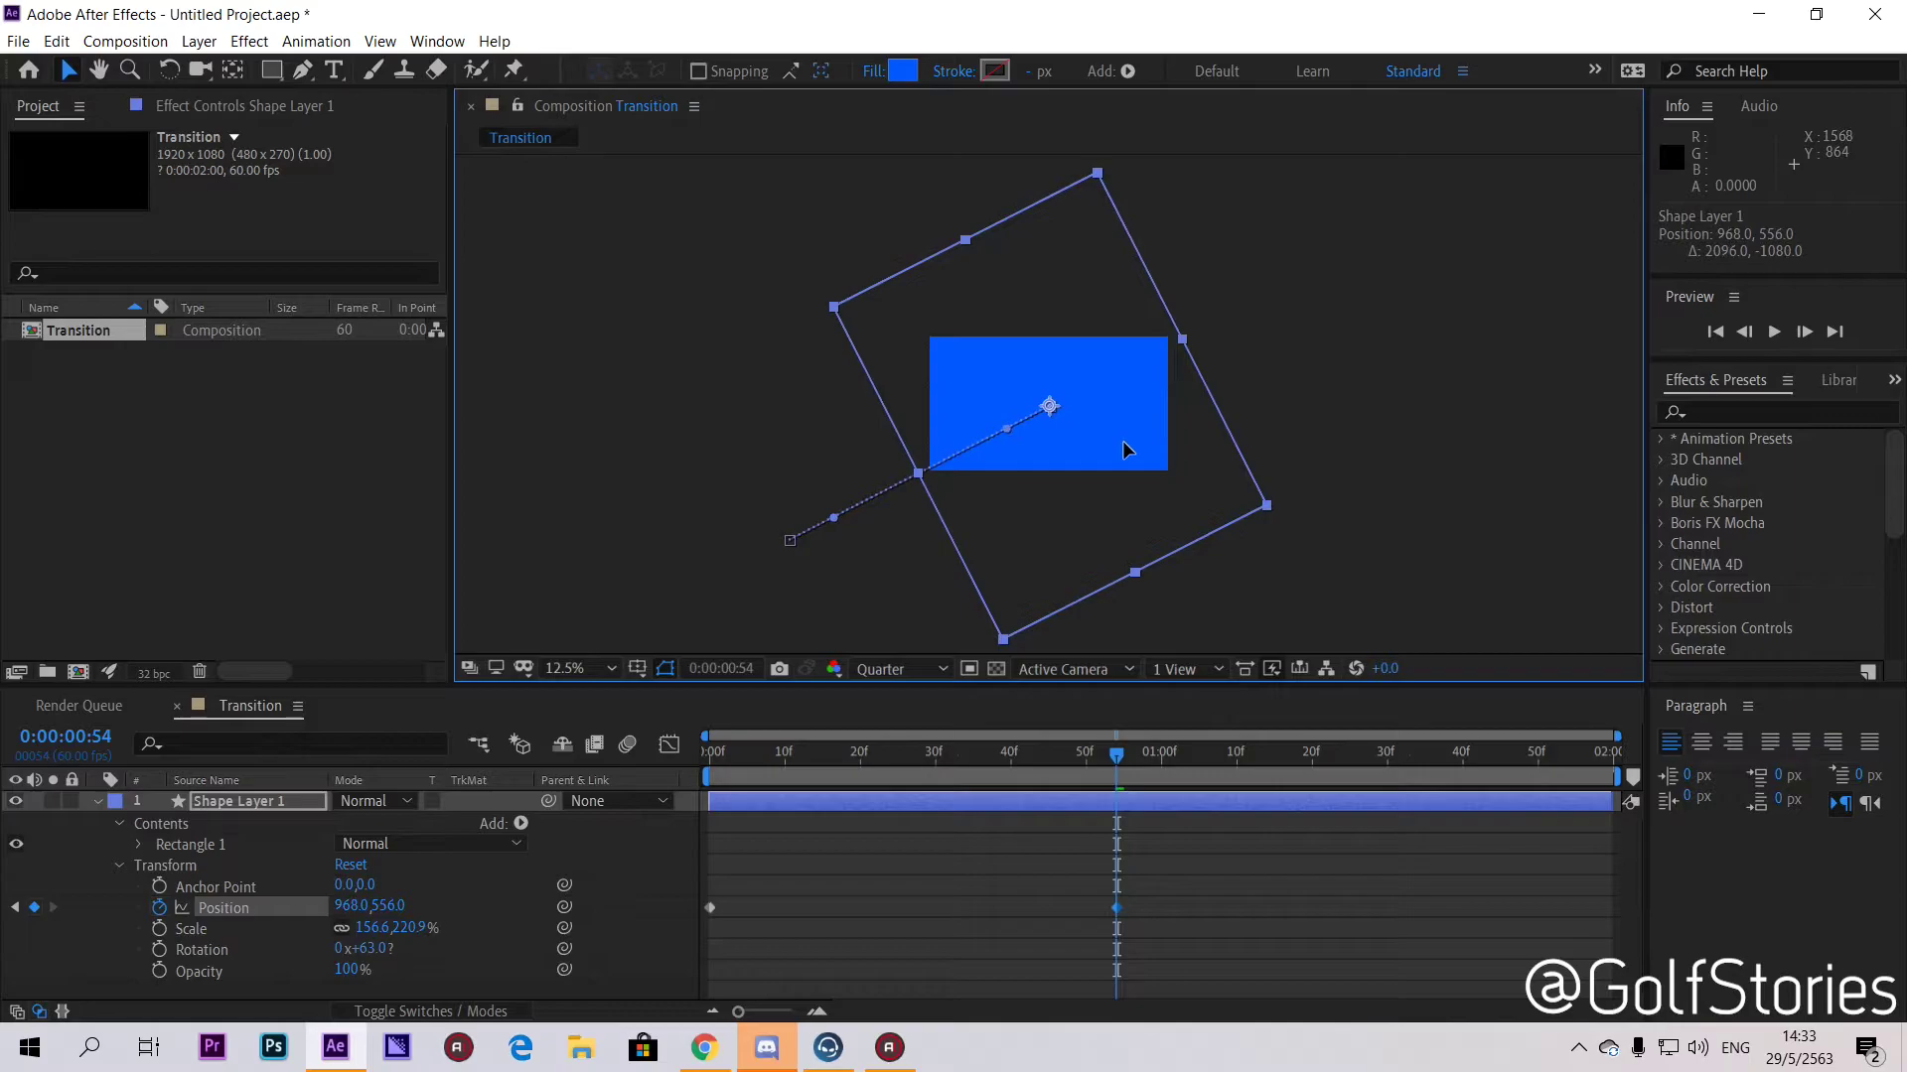
pyautogui.press('.')
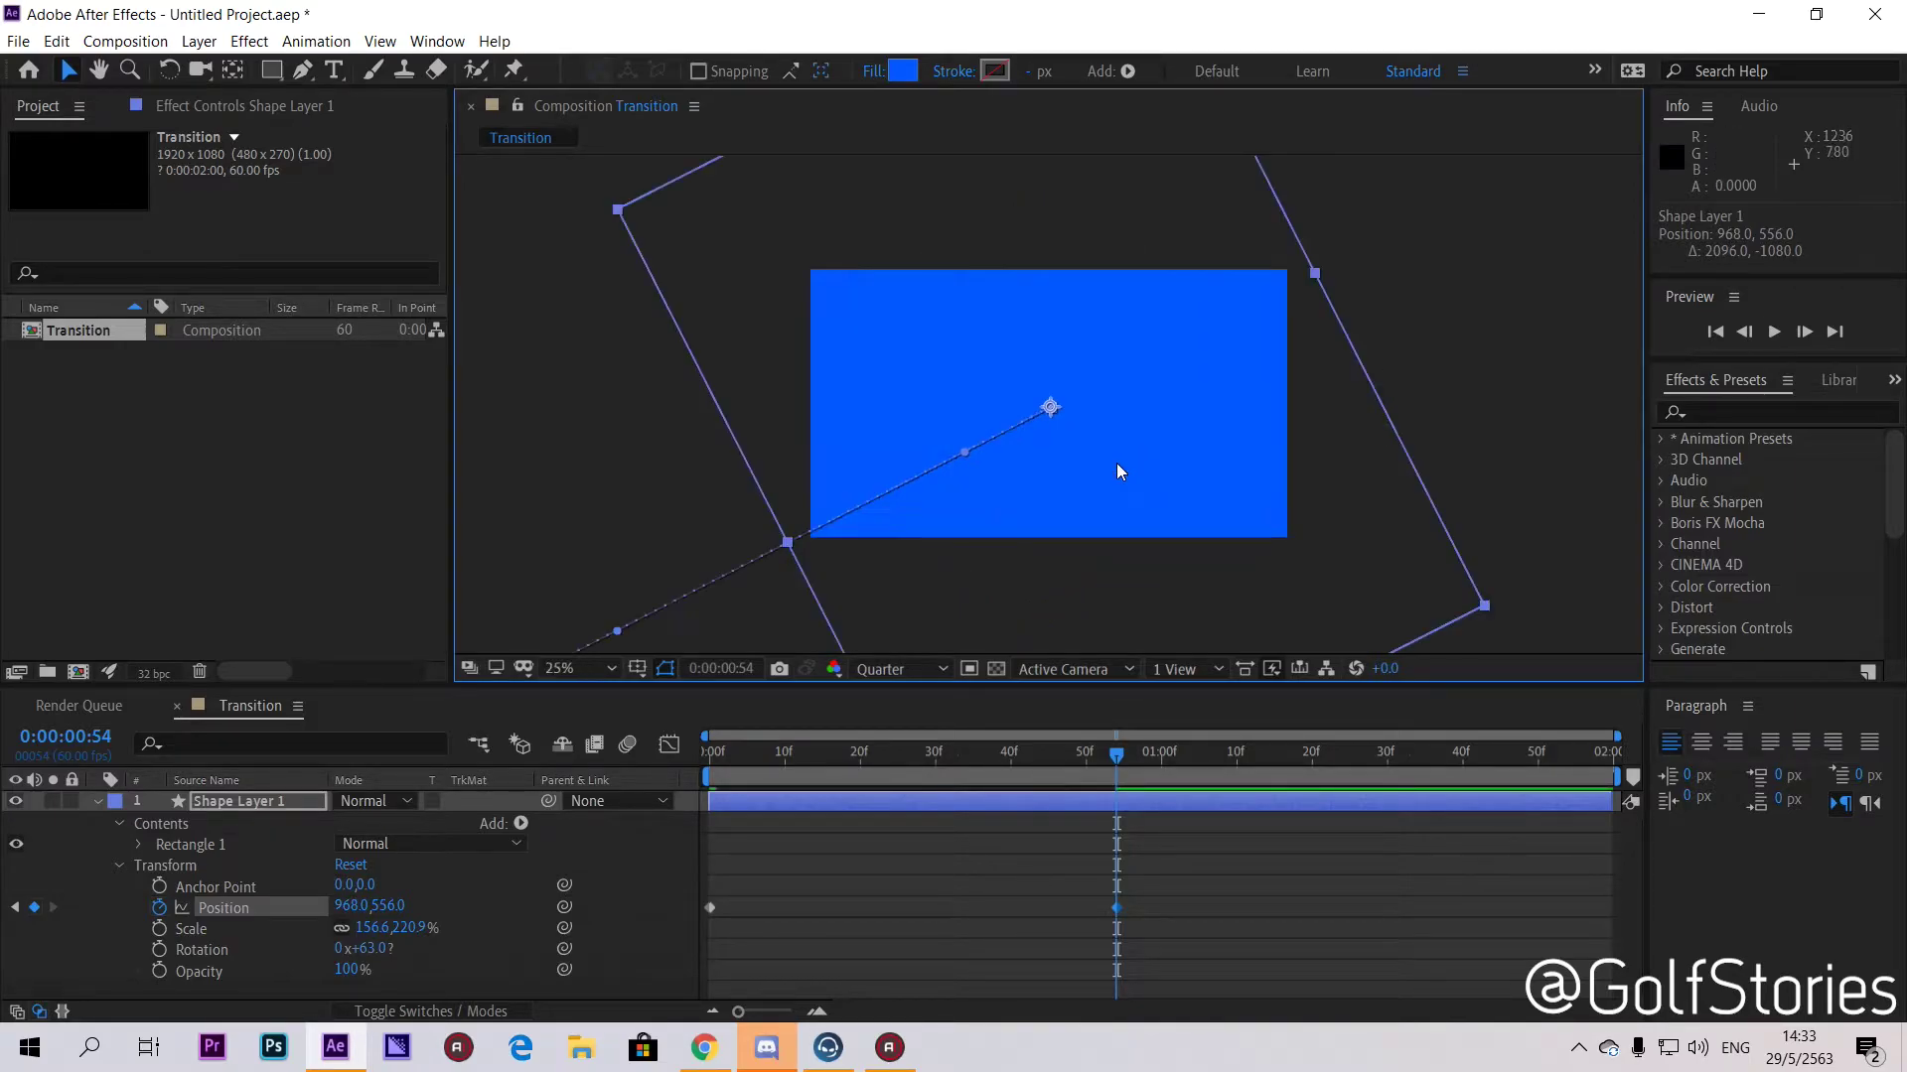
pyautogui.moveTo(1118, 757); pyautogui.dragTo(1196, 746)
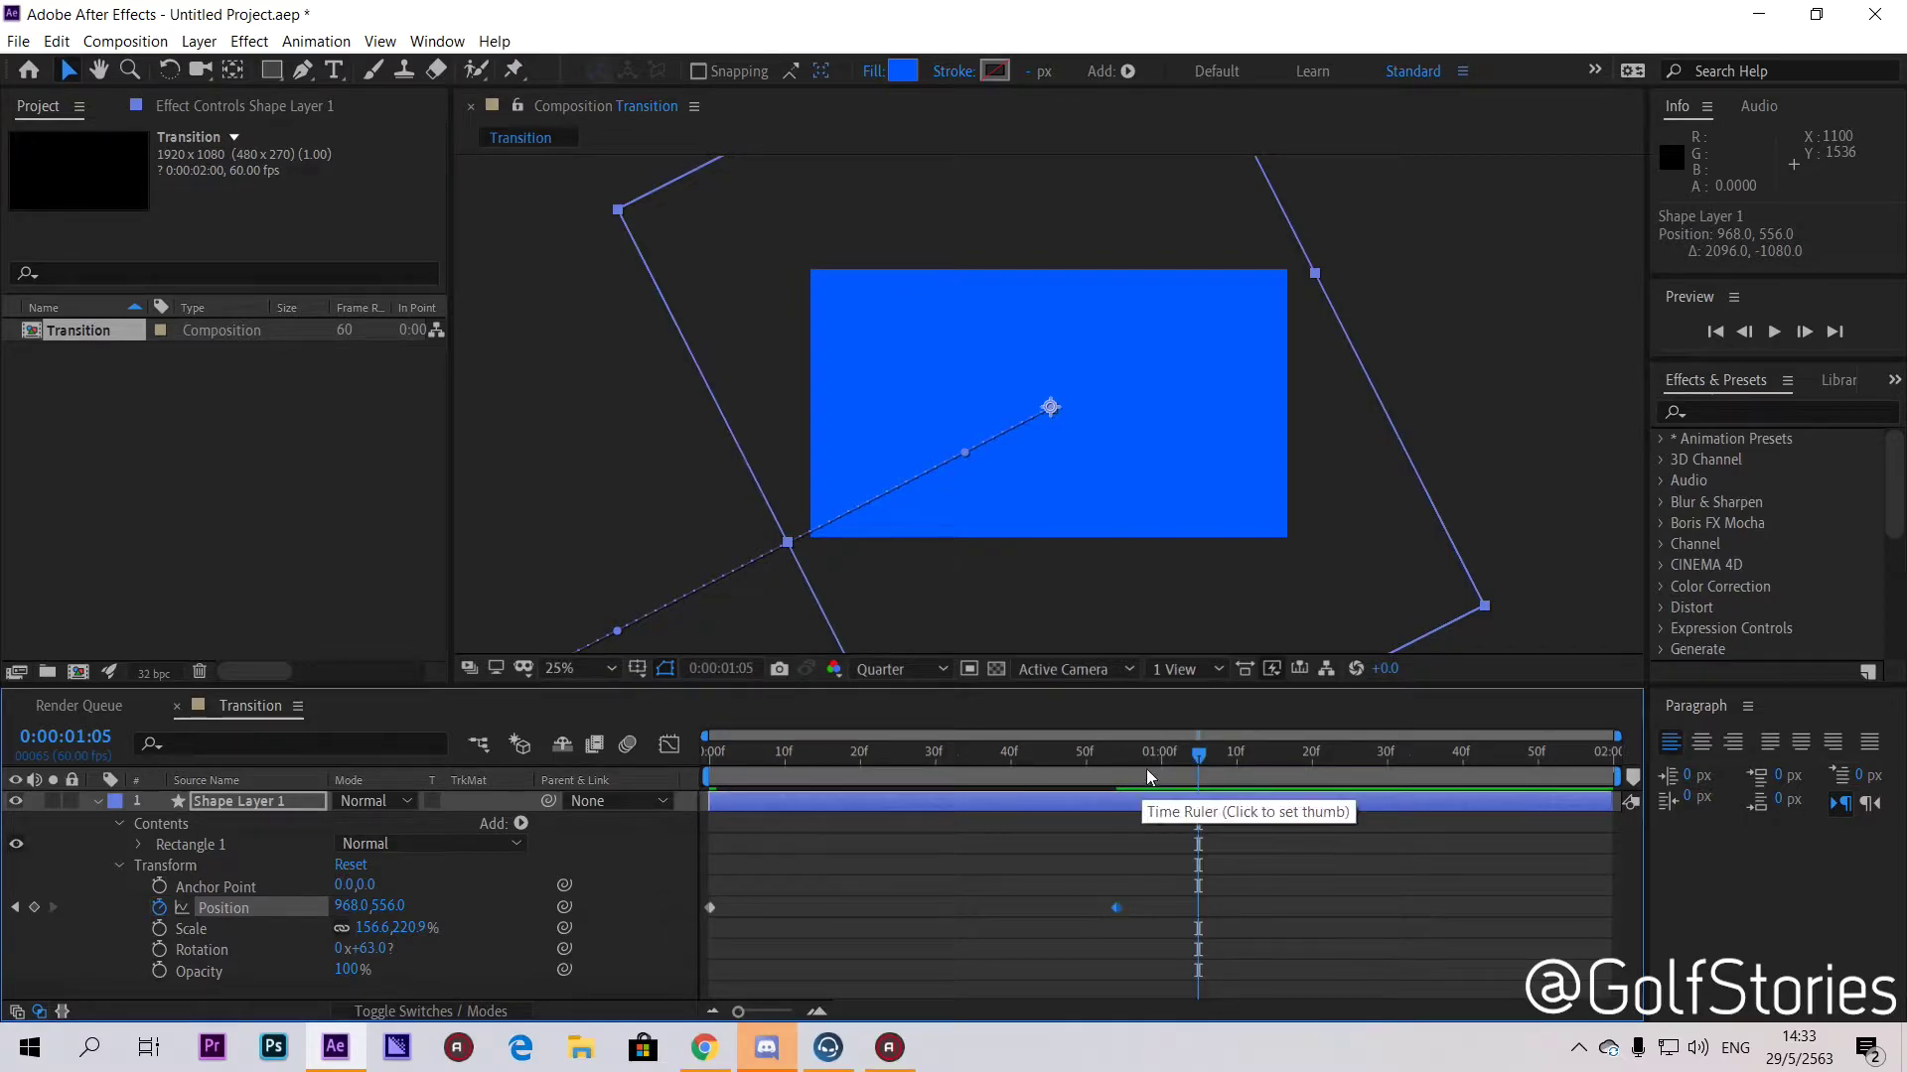
pyautogui.click(34, 908)
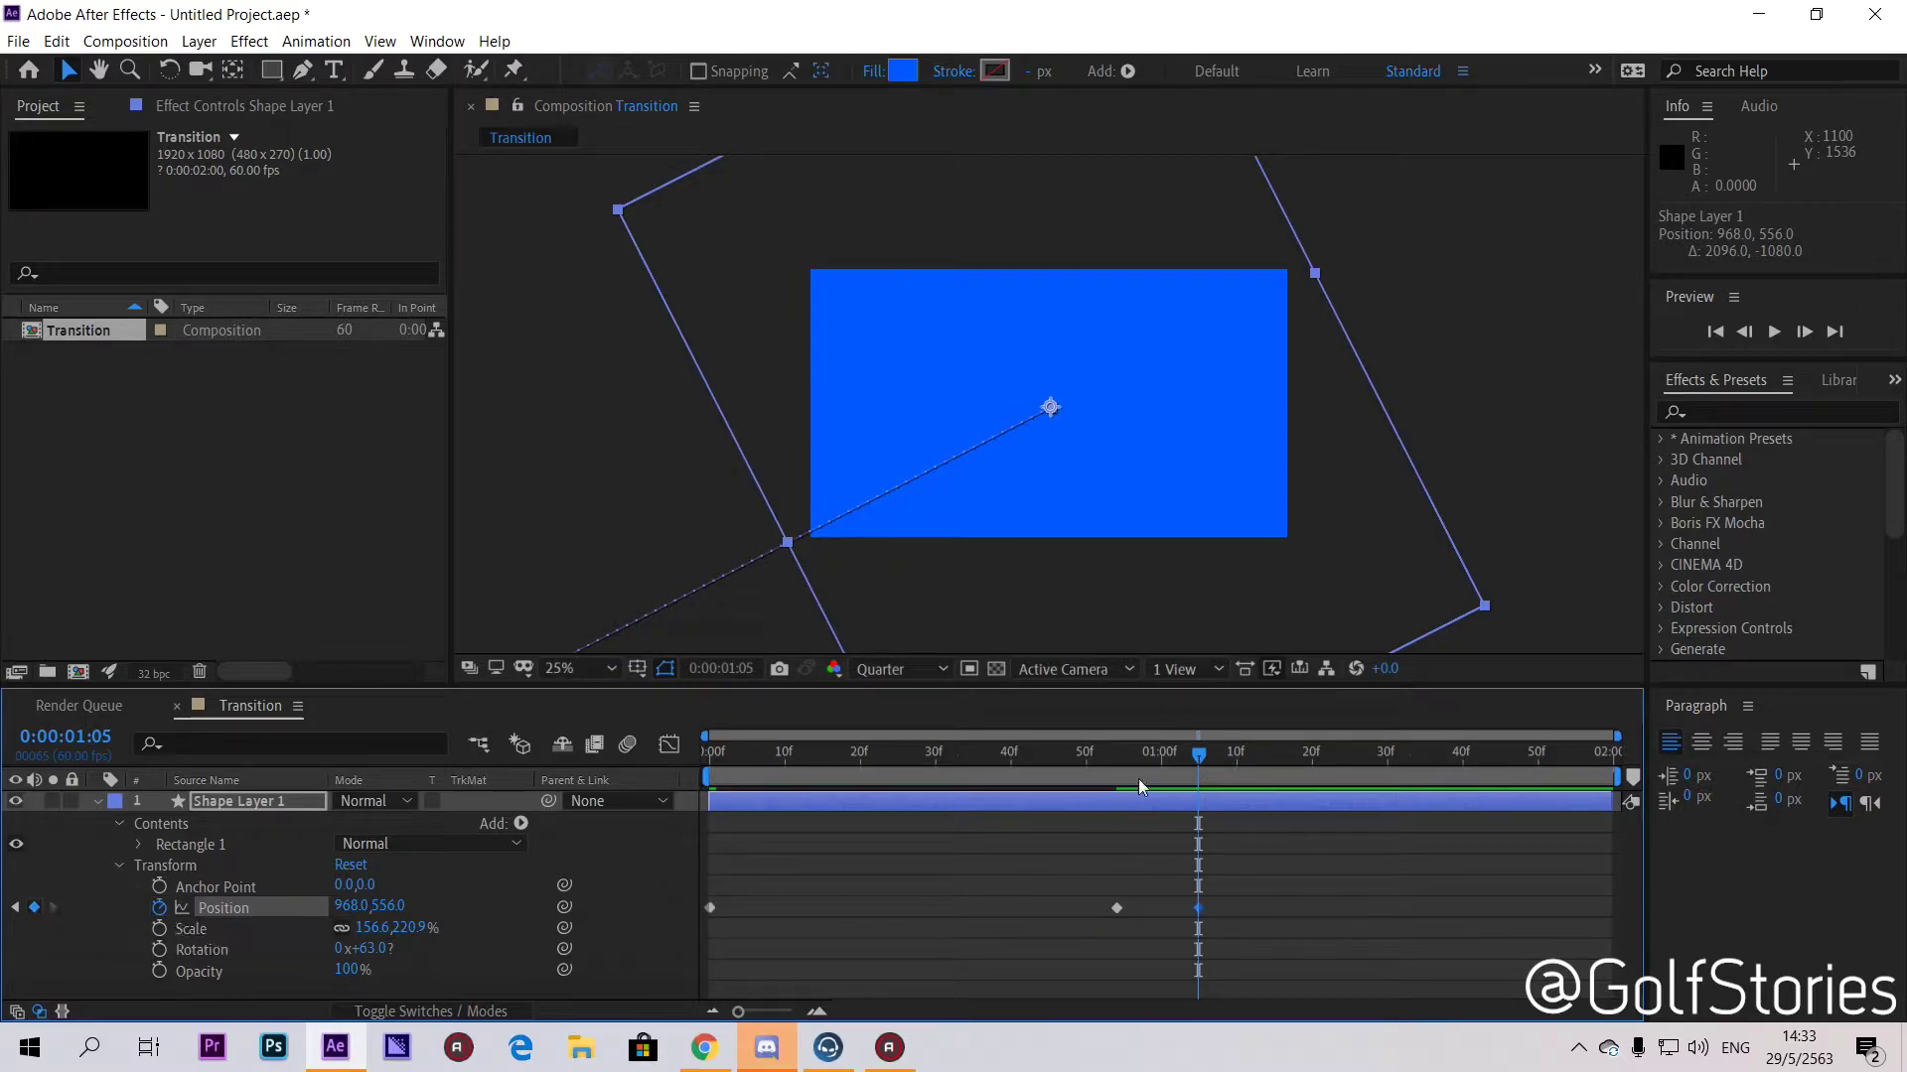
# Step: At 0:00:01:59, move the rectangle out past the frame's upper-right corner to 3072, -604 to keyframe its exit
pyautogui.moveTo(1201, 760); pyautogui.dragTo(1654, 763)
pyautogui.moveTo(1013, 463); pyautogui.dragTo(1277, 314)
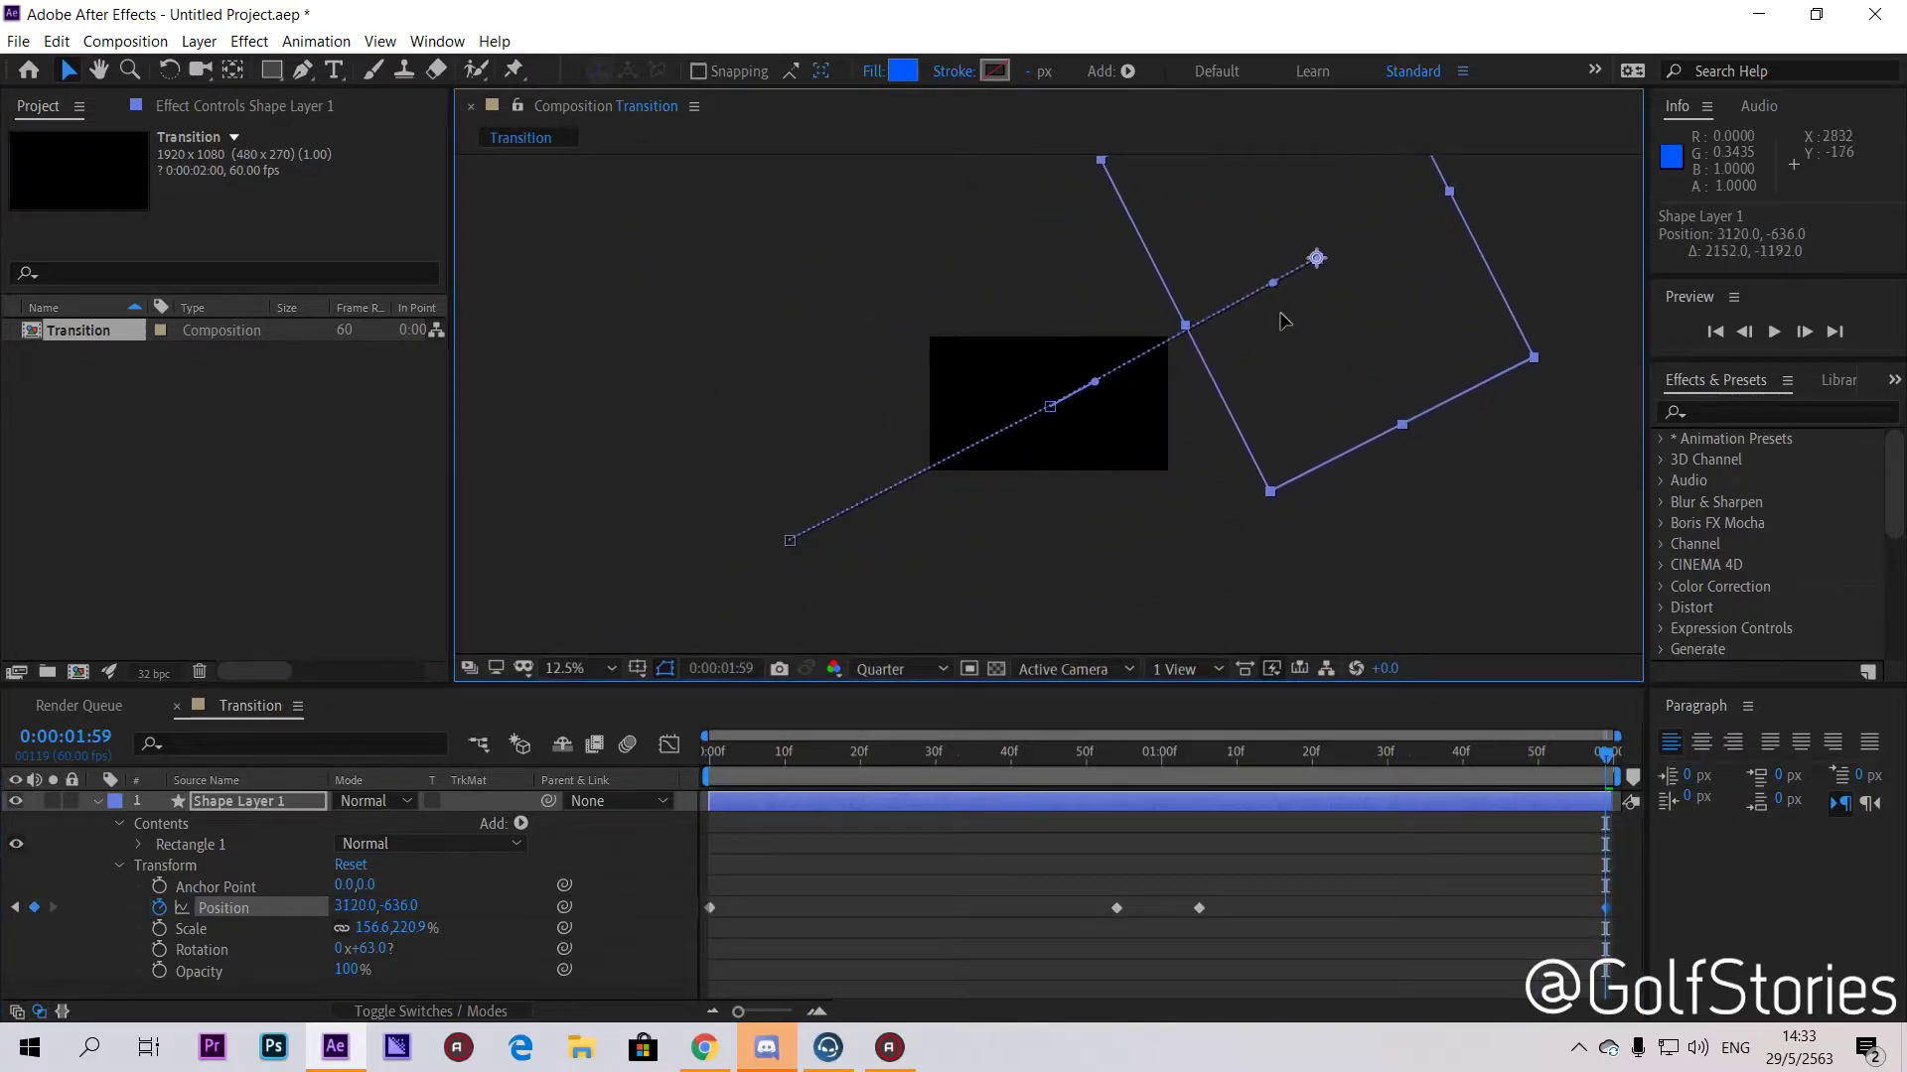
pyautogui.press('.')
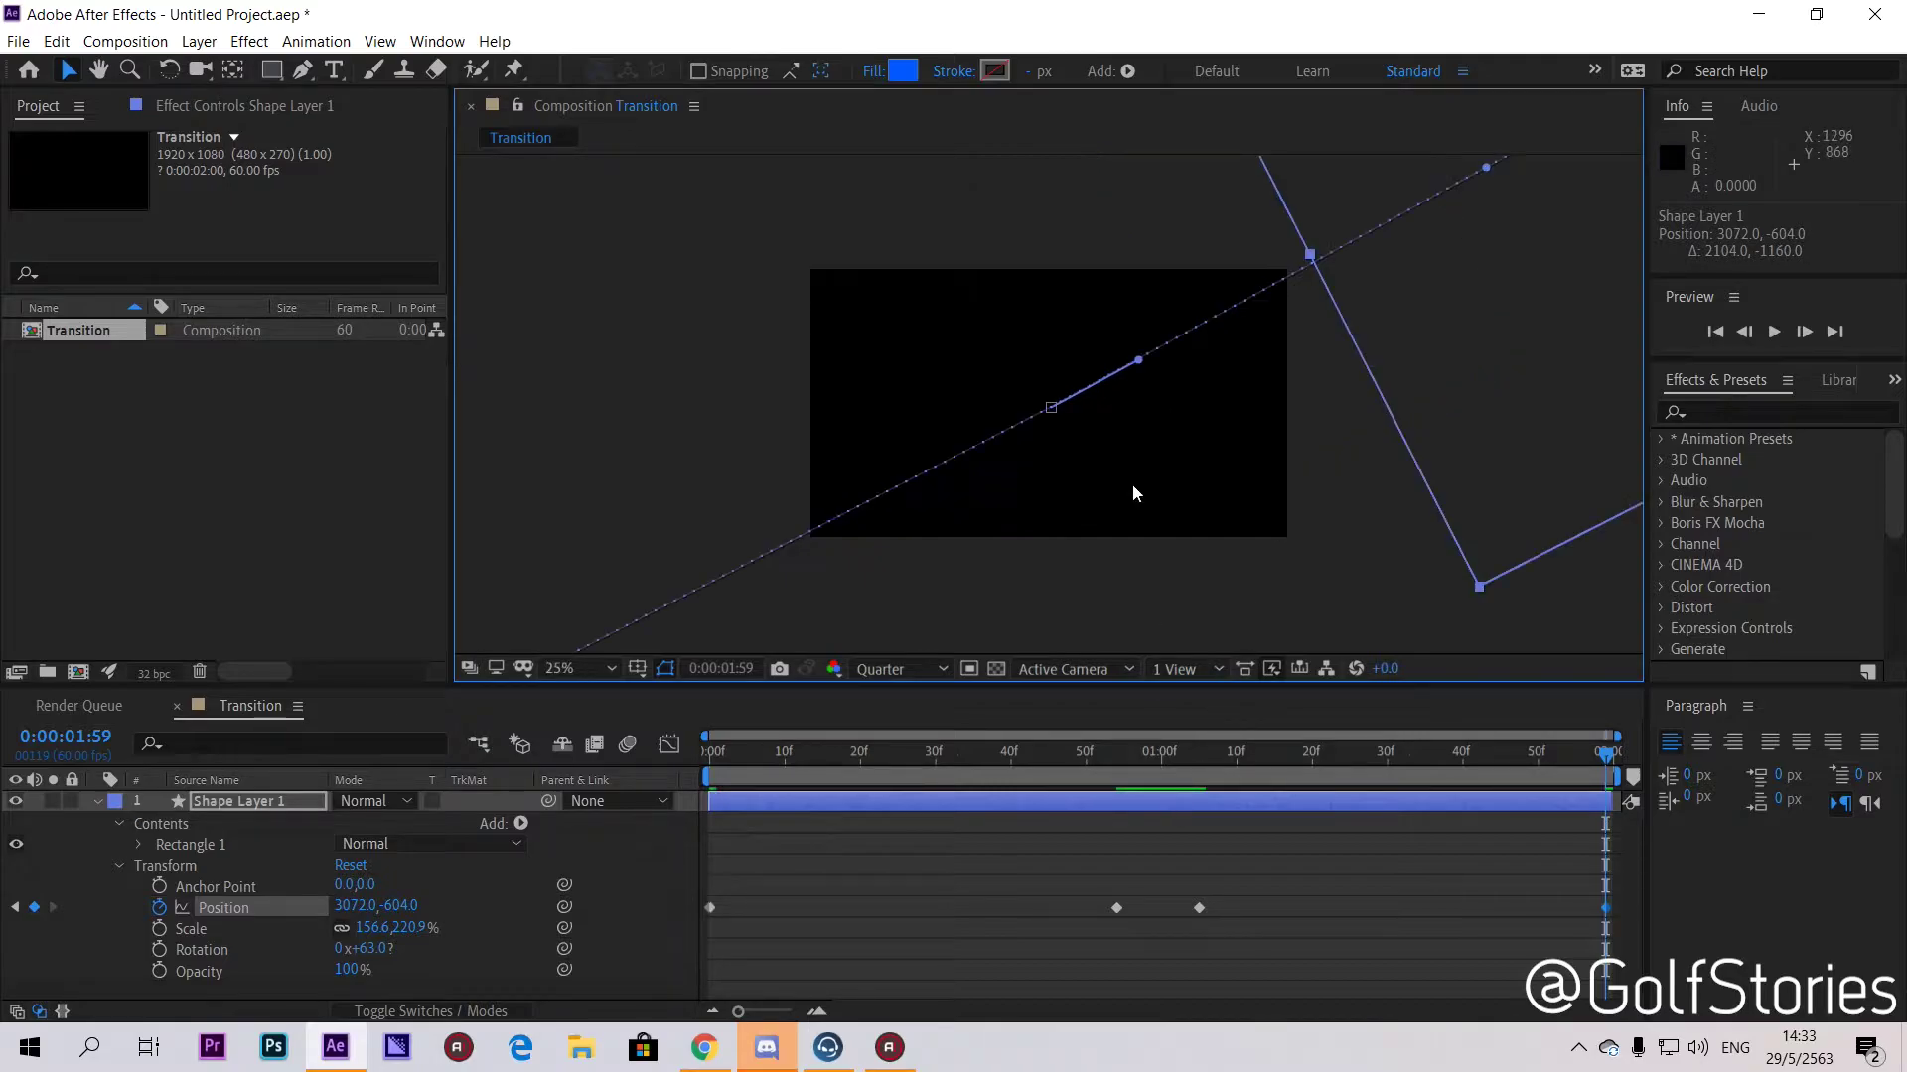
# Step: Preview the rectangle sweep with the viewer resolution set to Third, and return to the start of the composition
pyautogui.press('space')
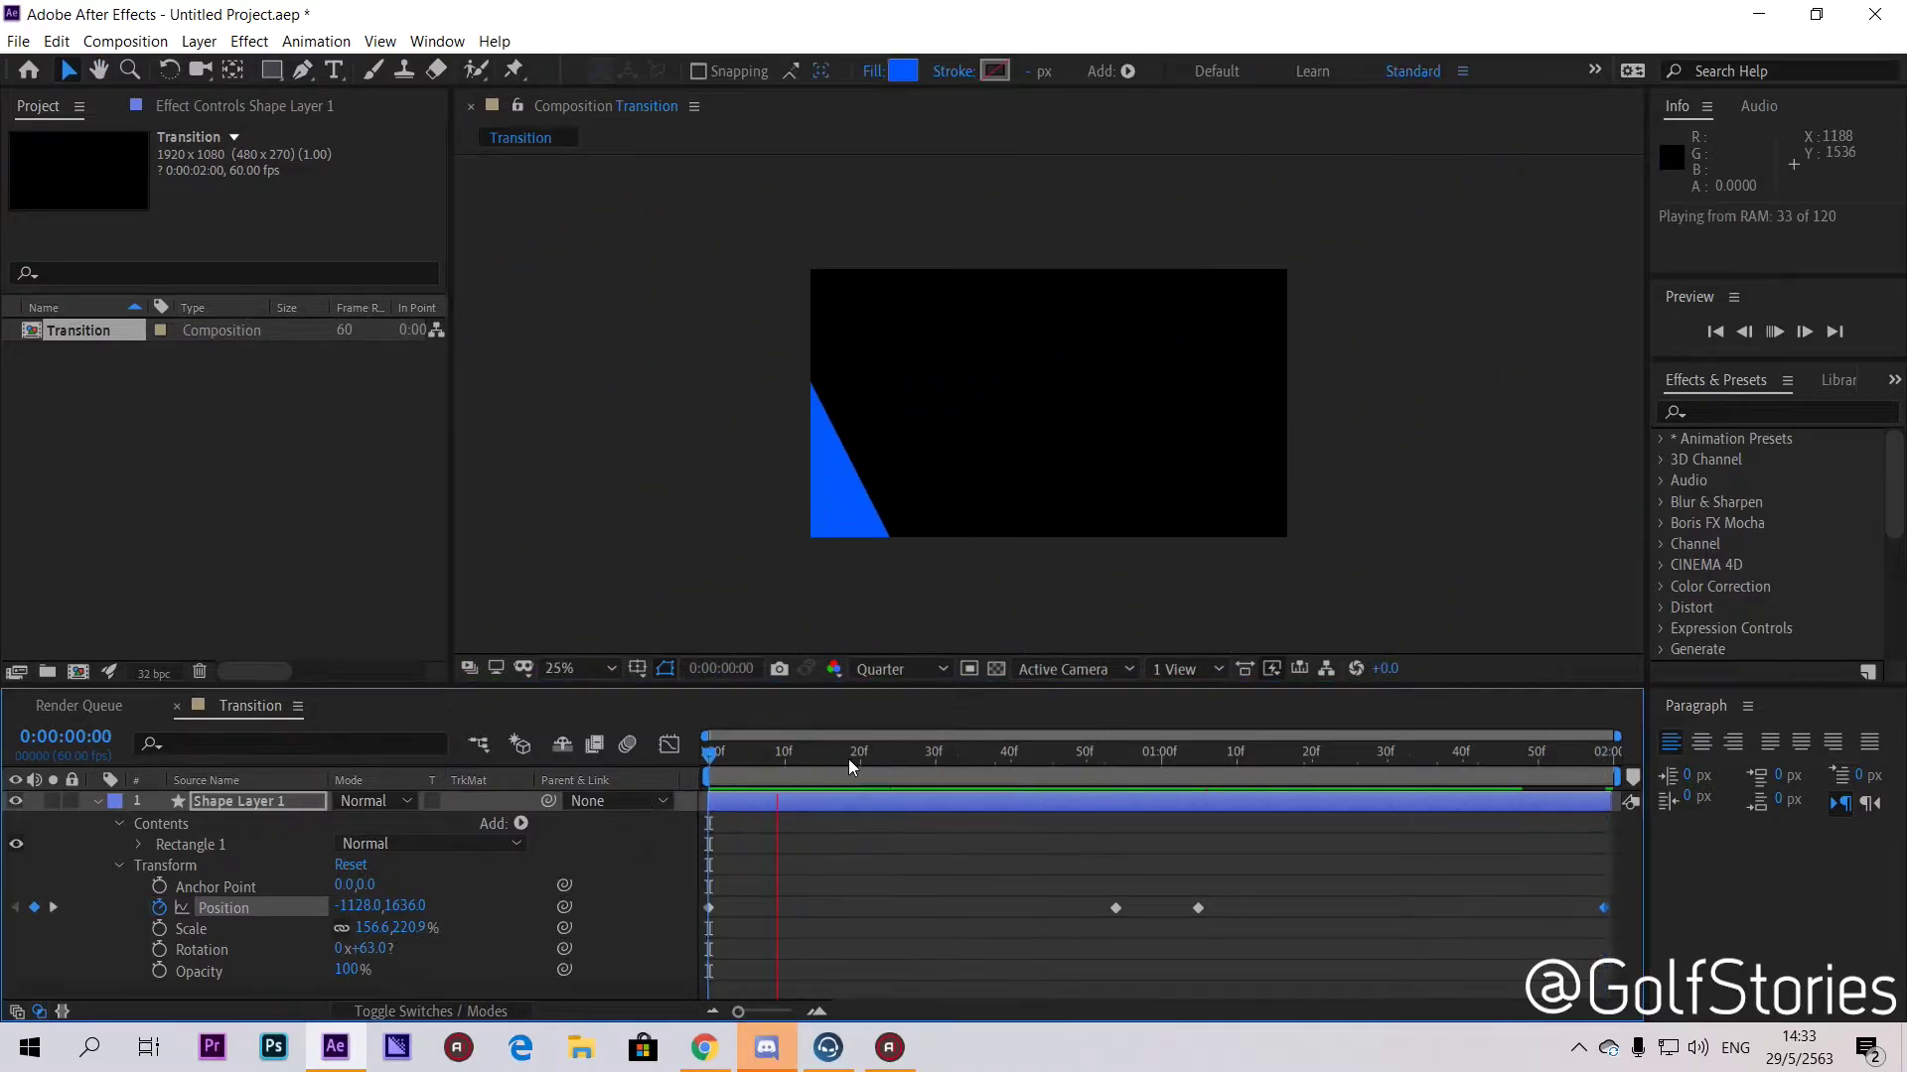
pyautogui.press('space')
pyautogui.moveTo(776, 755); pyautogui.dragTo(717, 785)
pyautogui.click(908, 675)
pyautogui.click(884, 769)
pyautogui.click(1775, 333)
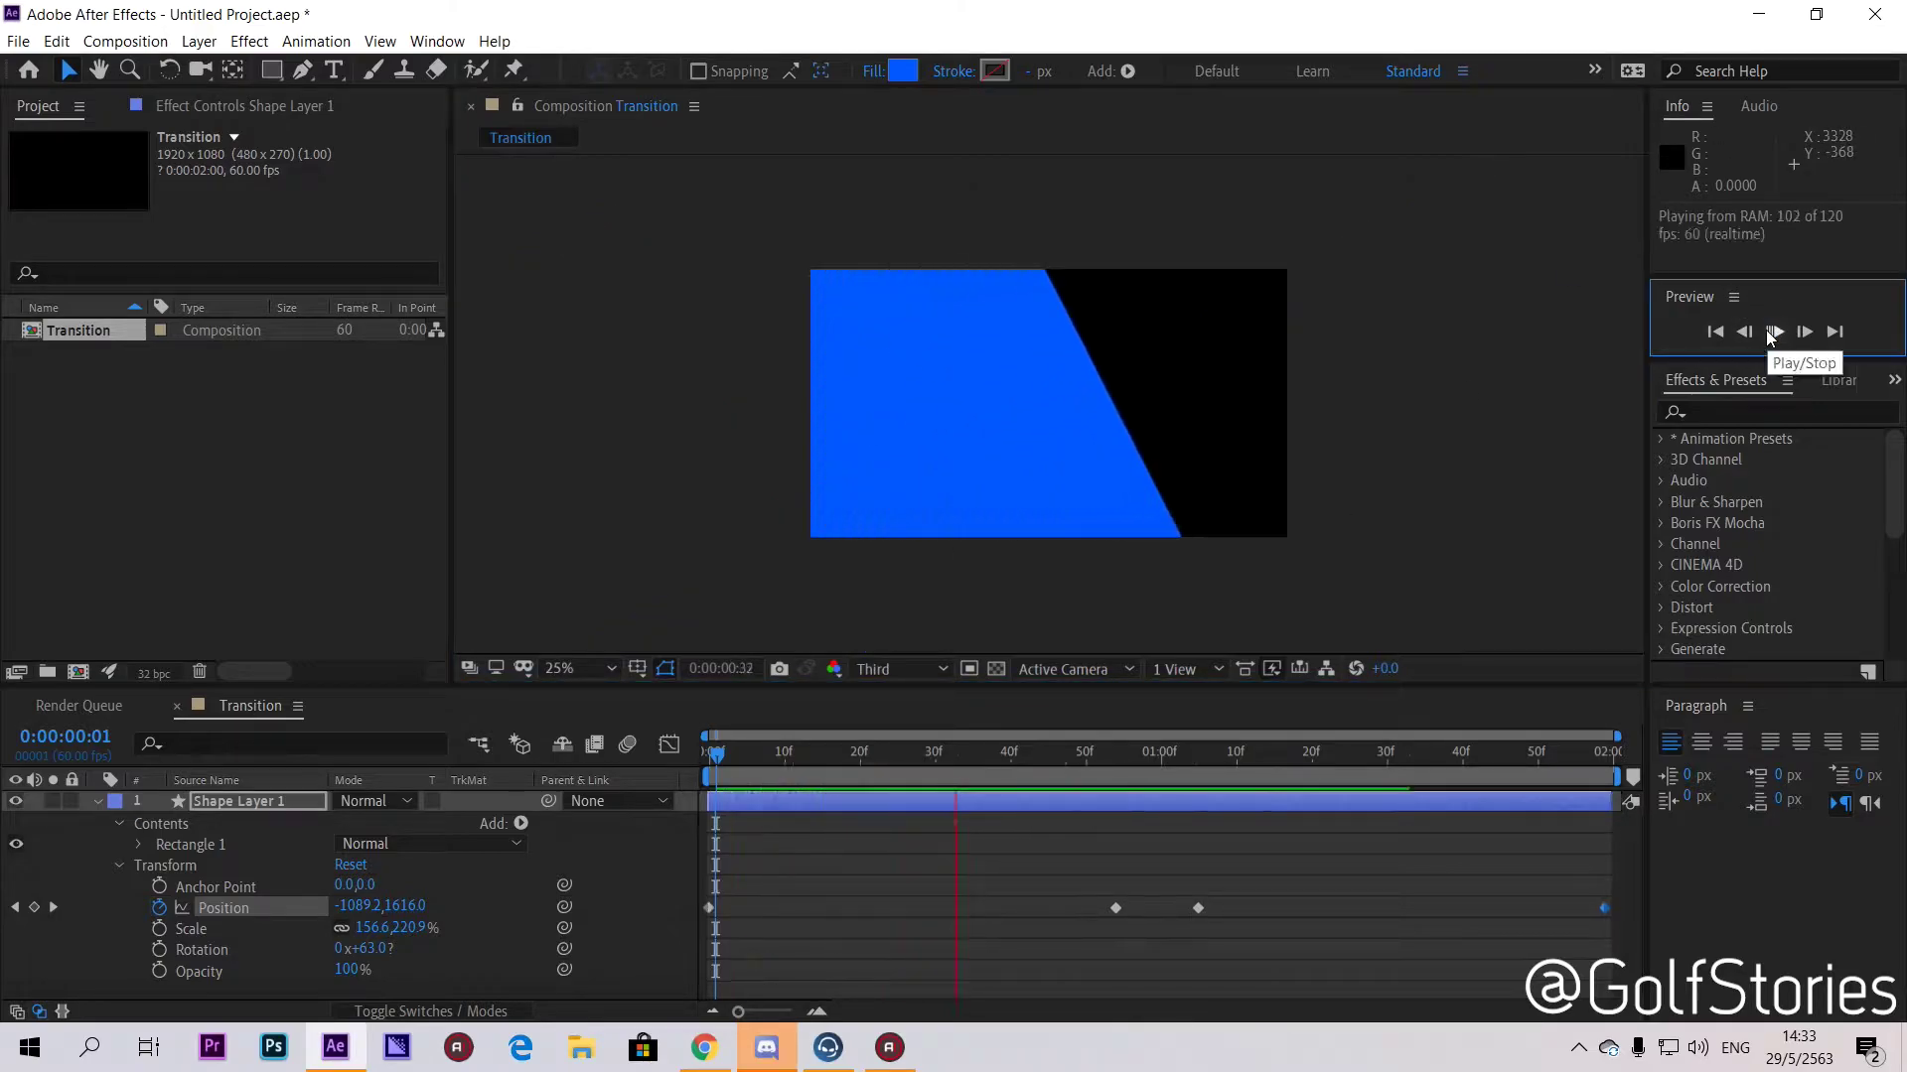
pyautogui.click(1775, 333)
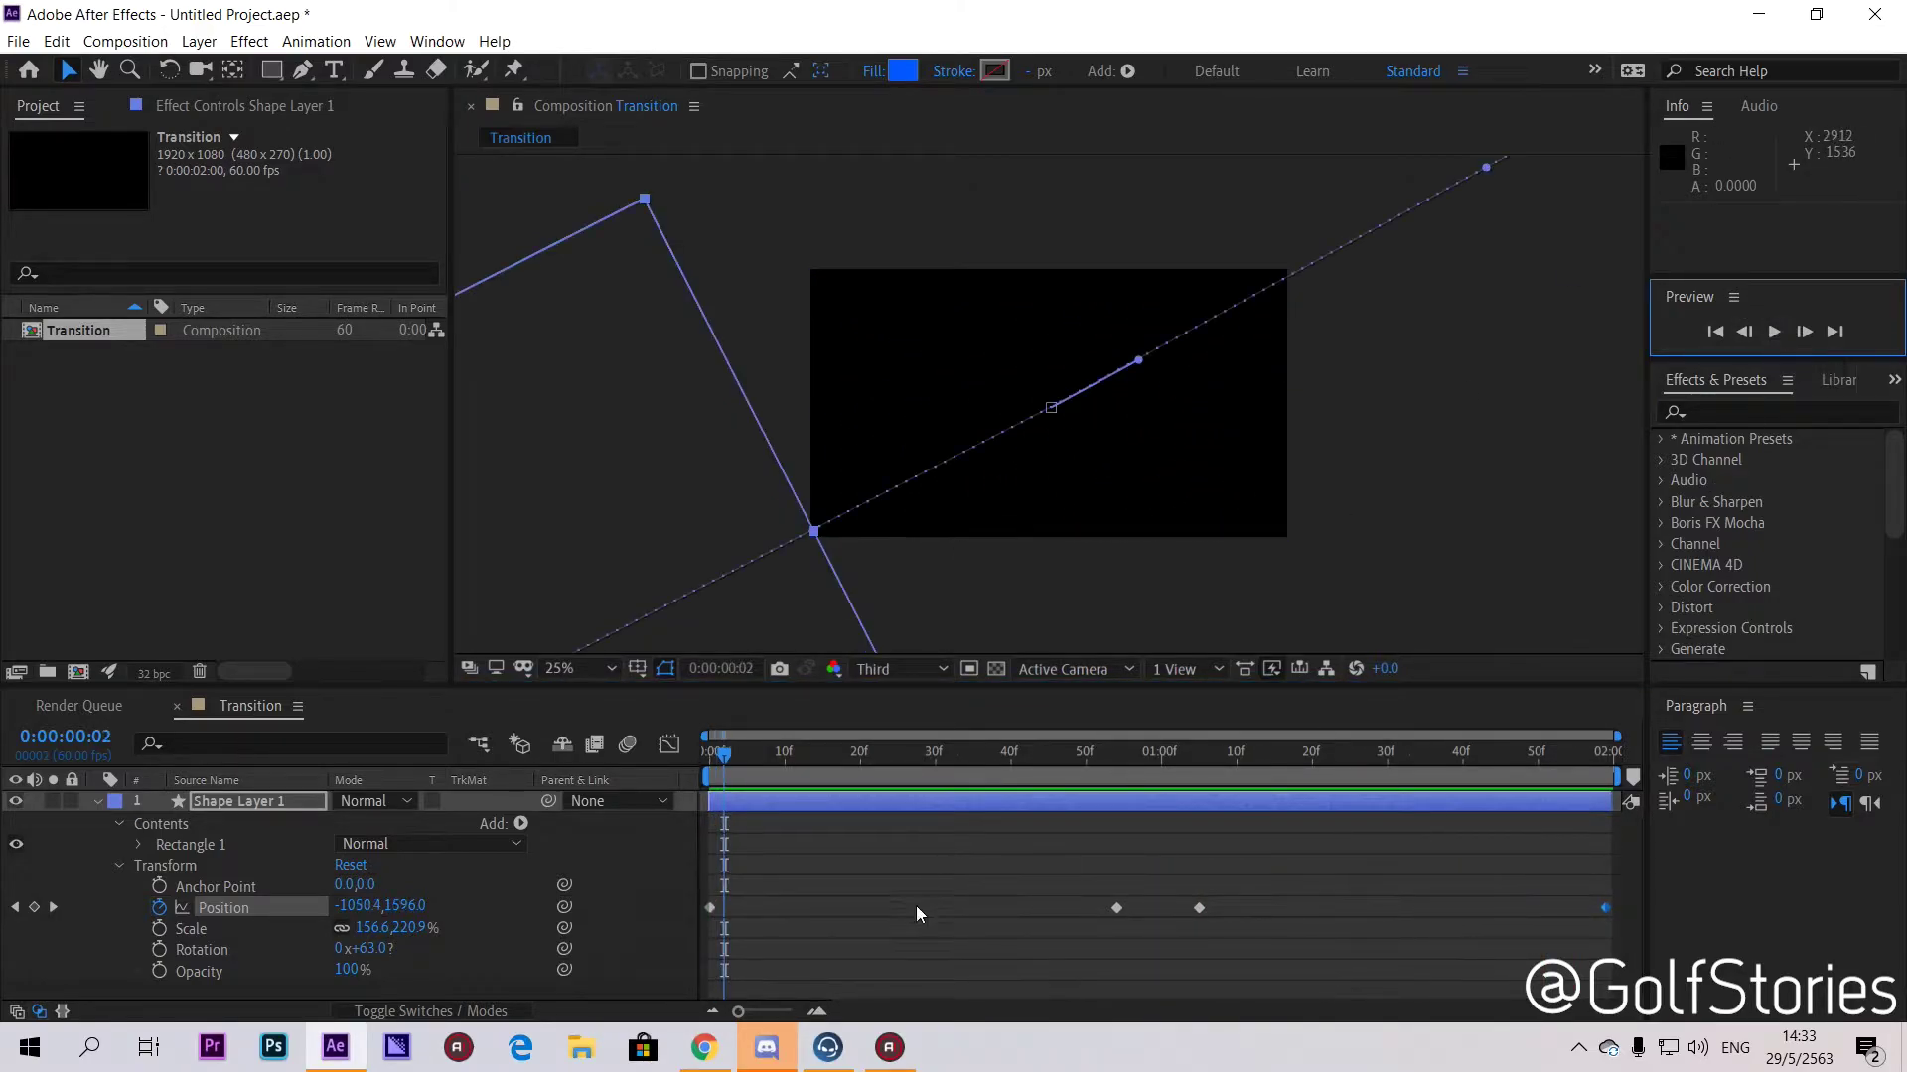
pyautogui.click(704, 760)
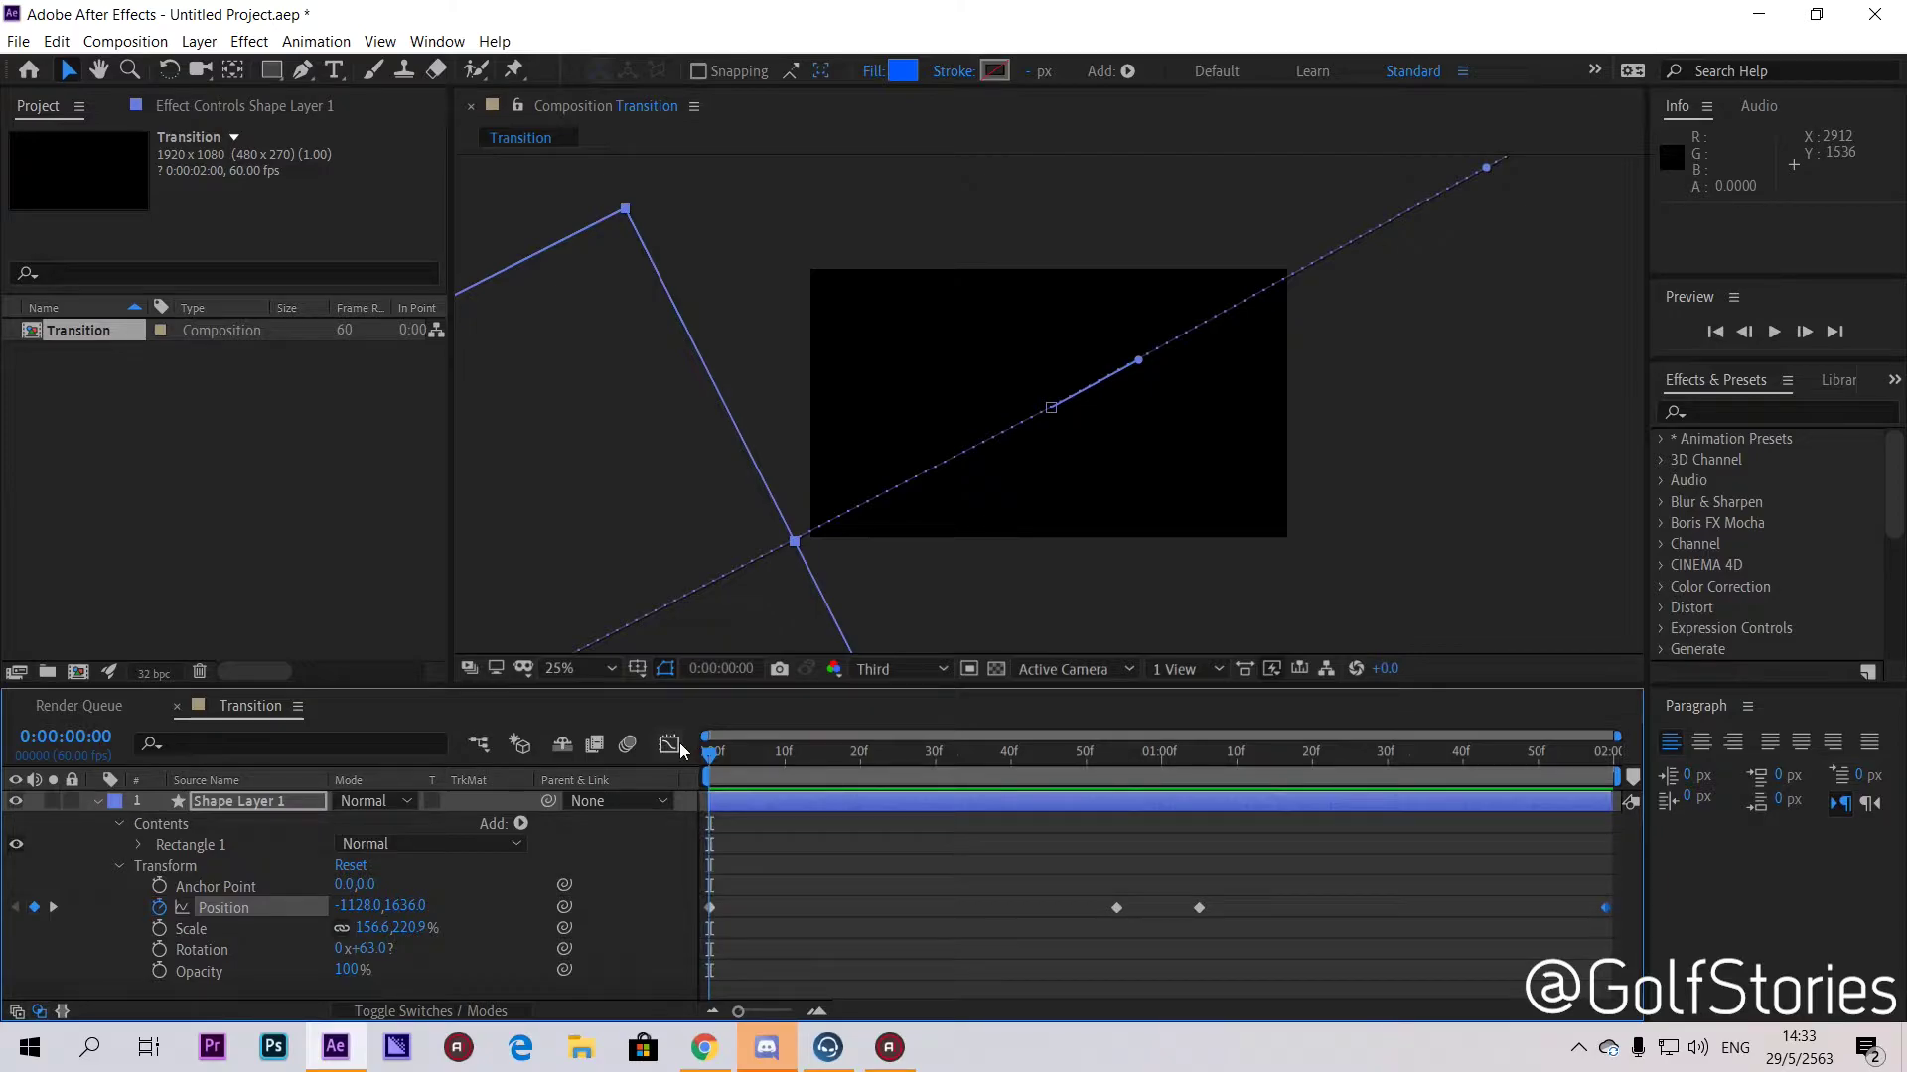
# Step: Collapse the shape layer's properties and display its speed graph in the Graph Editor
pyautogui.click(96, 802)
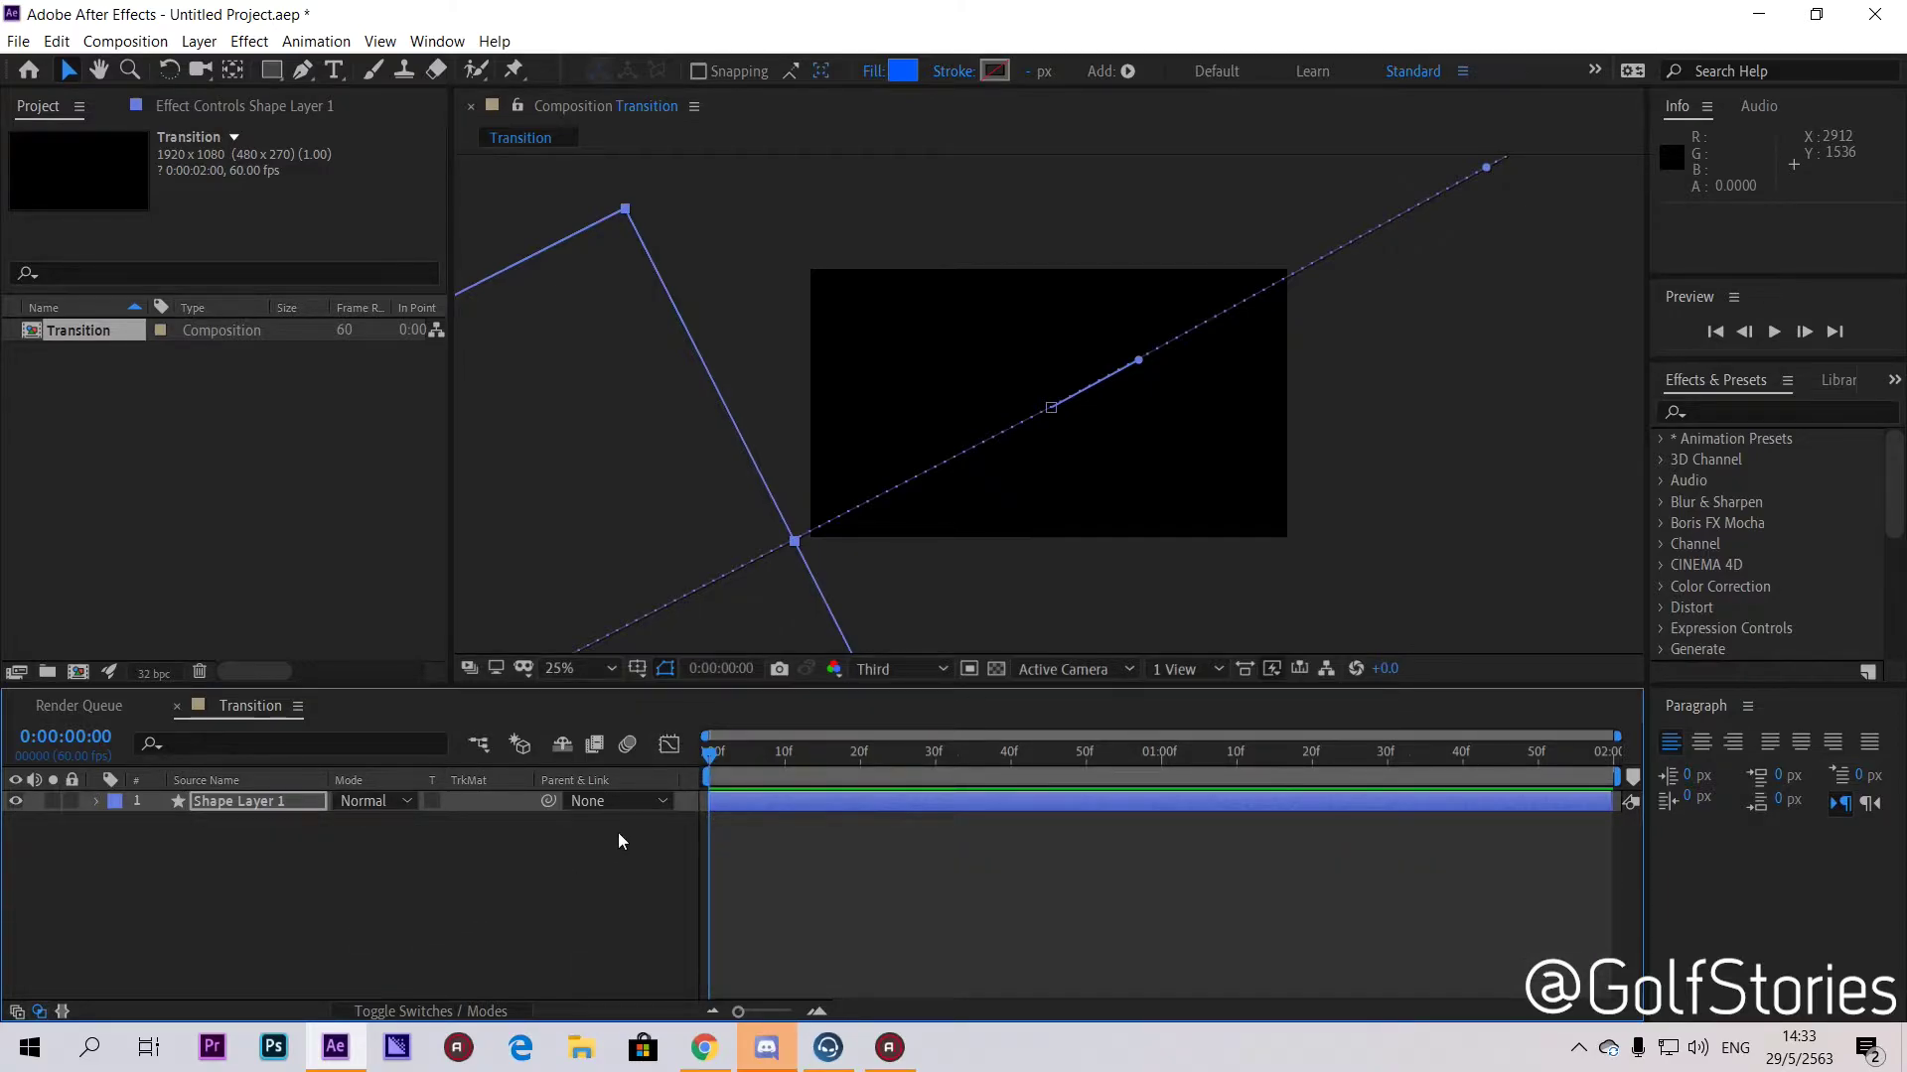
pyautogui.click(608, 899)
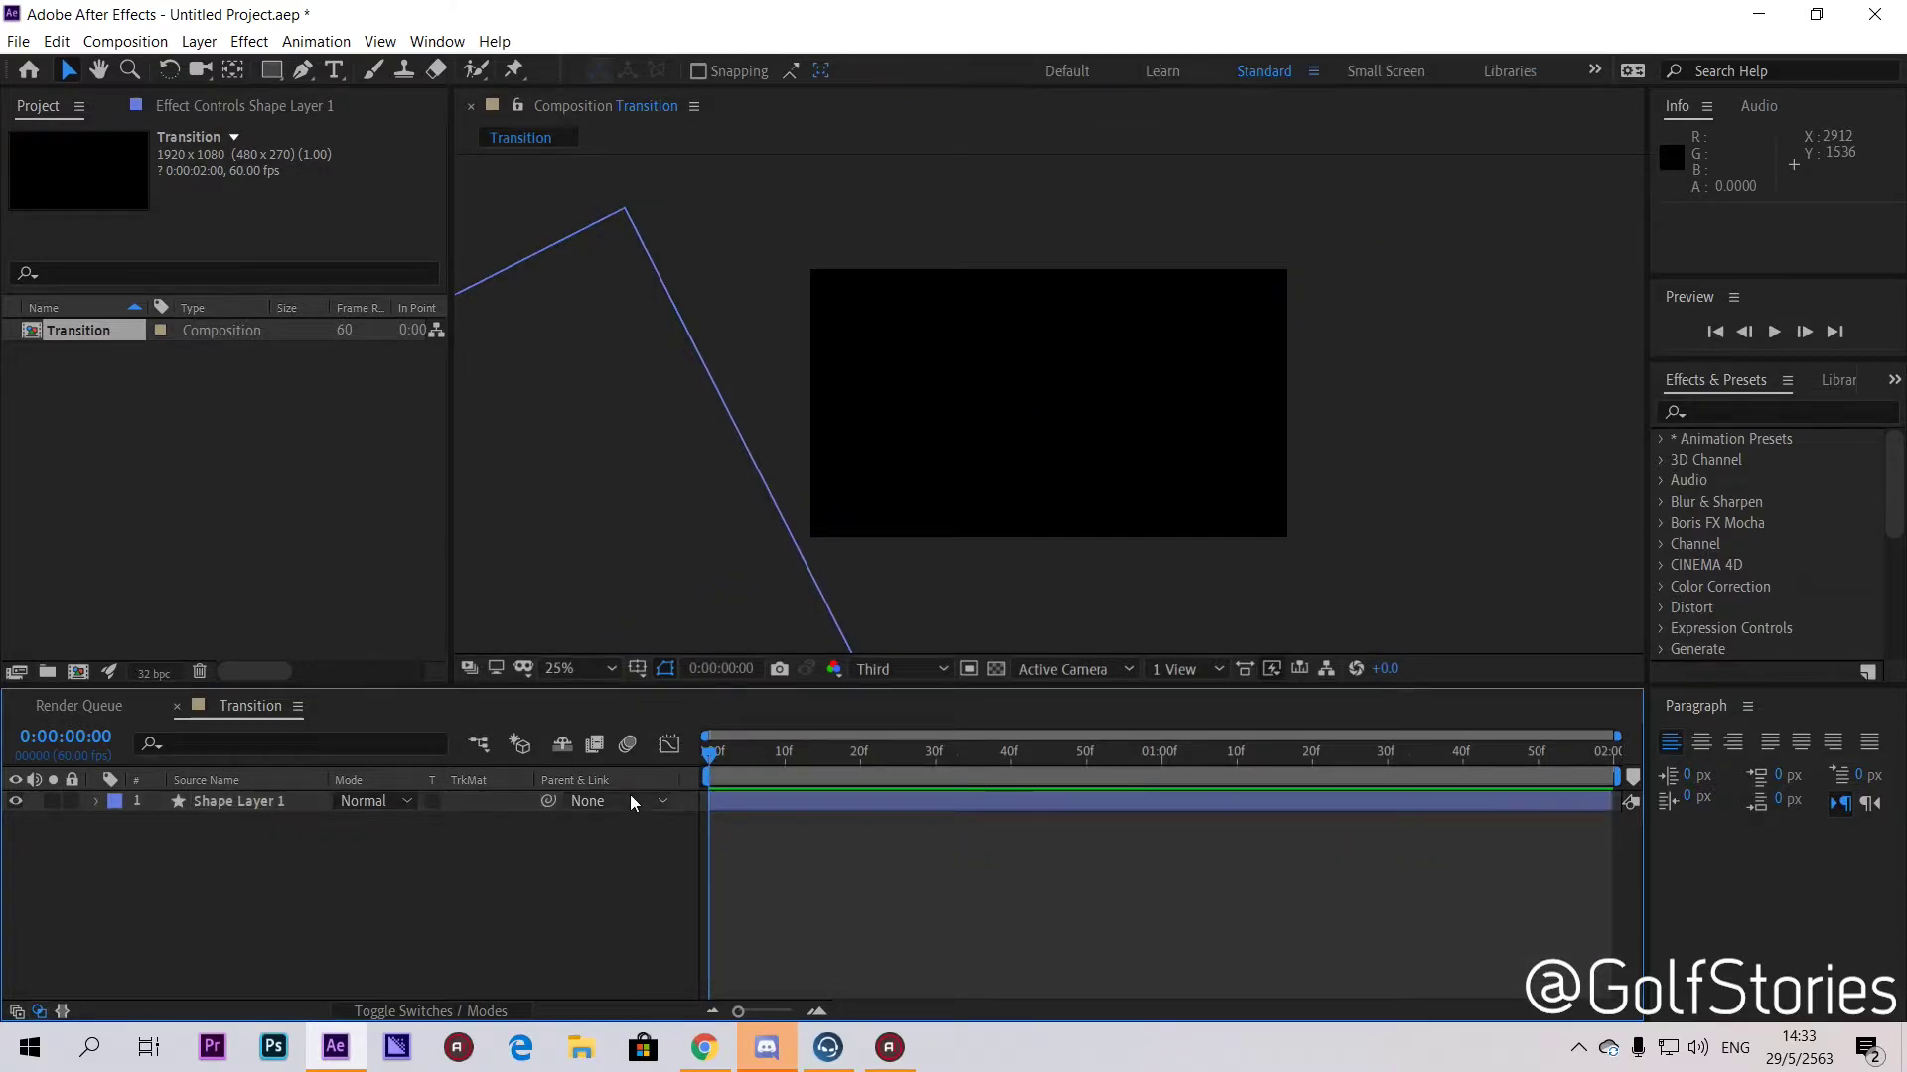
pyautogui.click(670, 747)
pyautogui.click(912, 986)
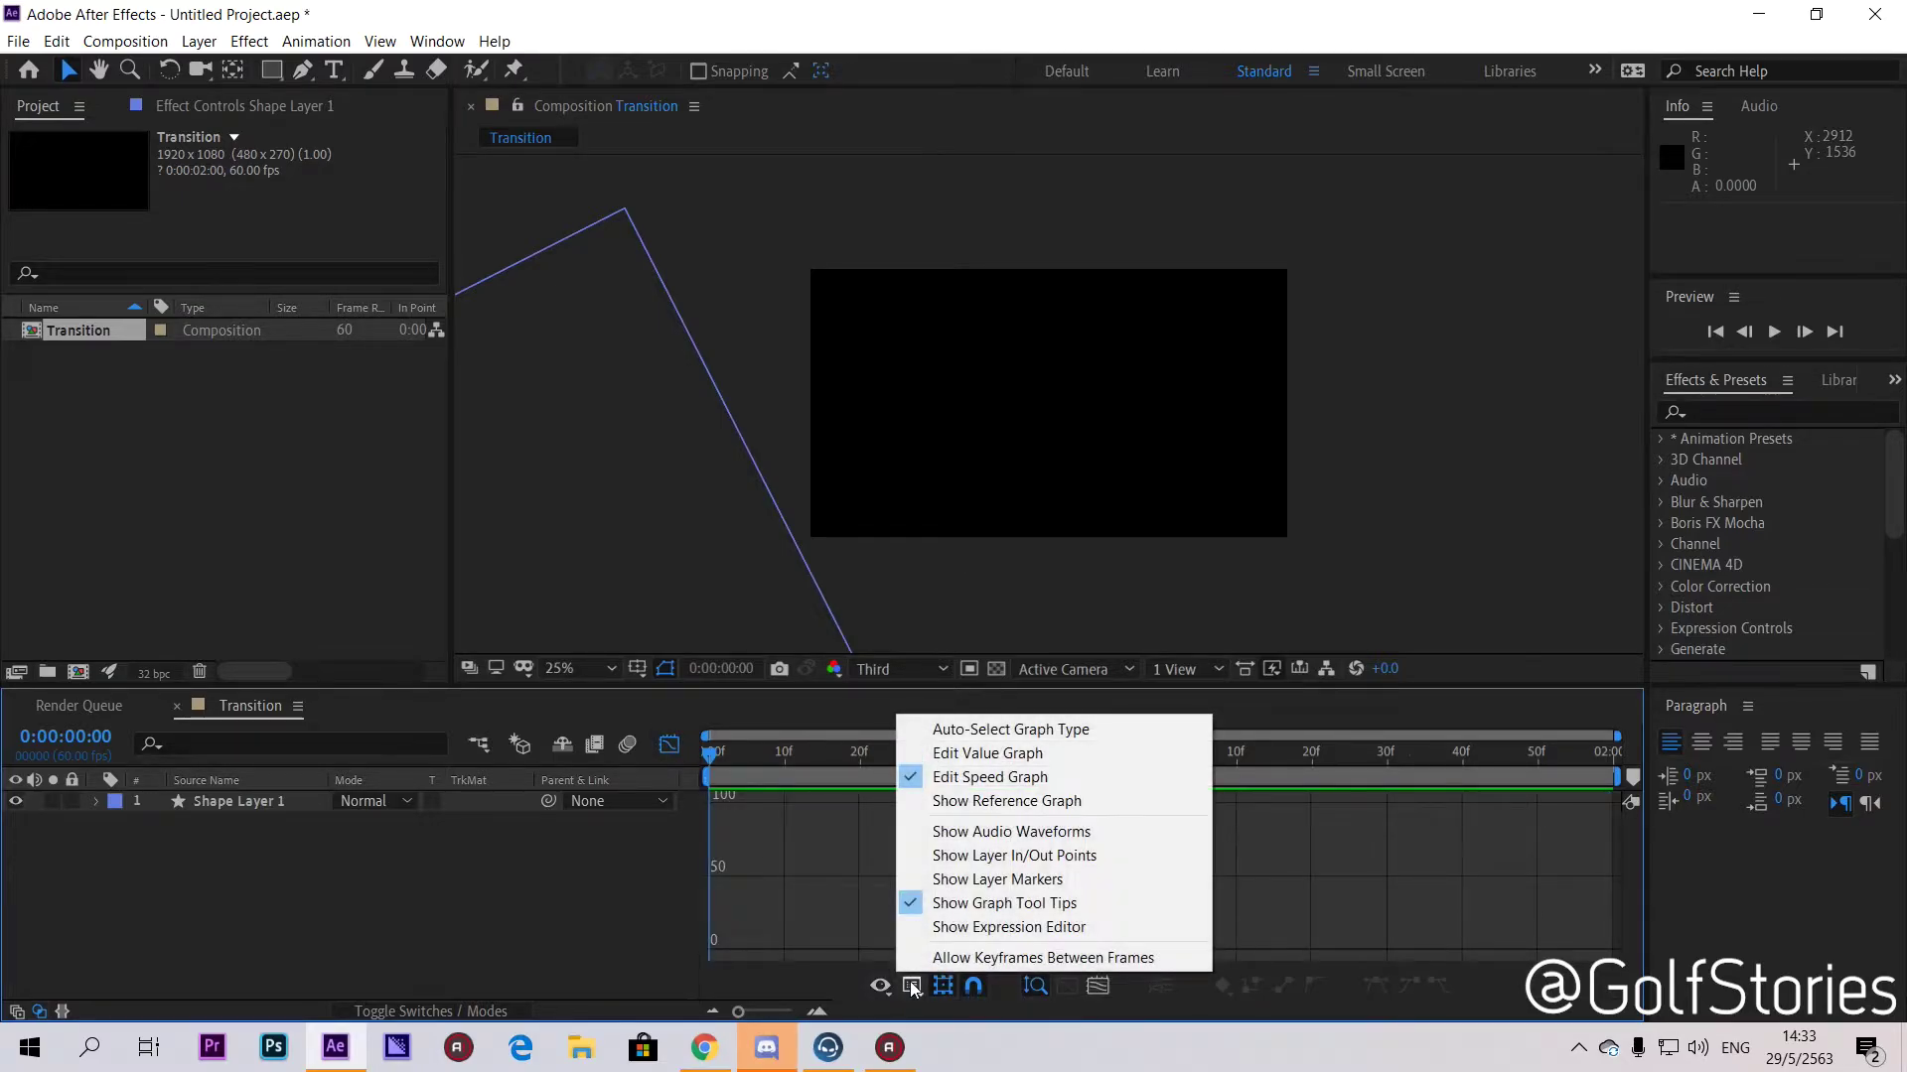
pyautogui.click(1000, 783)
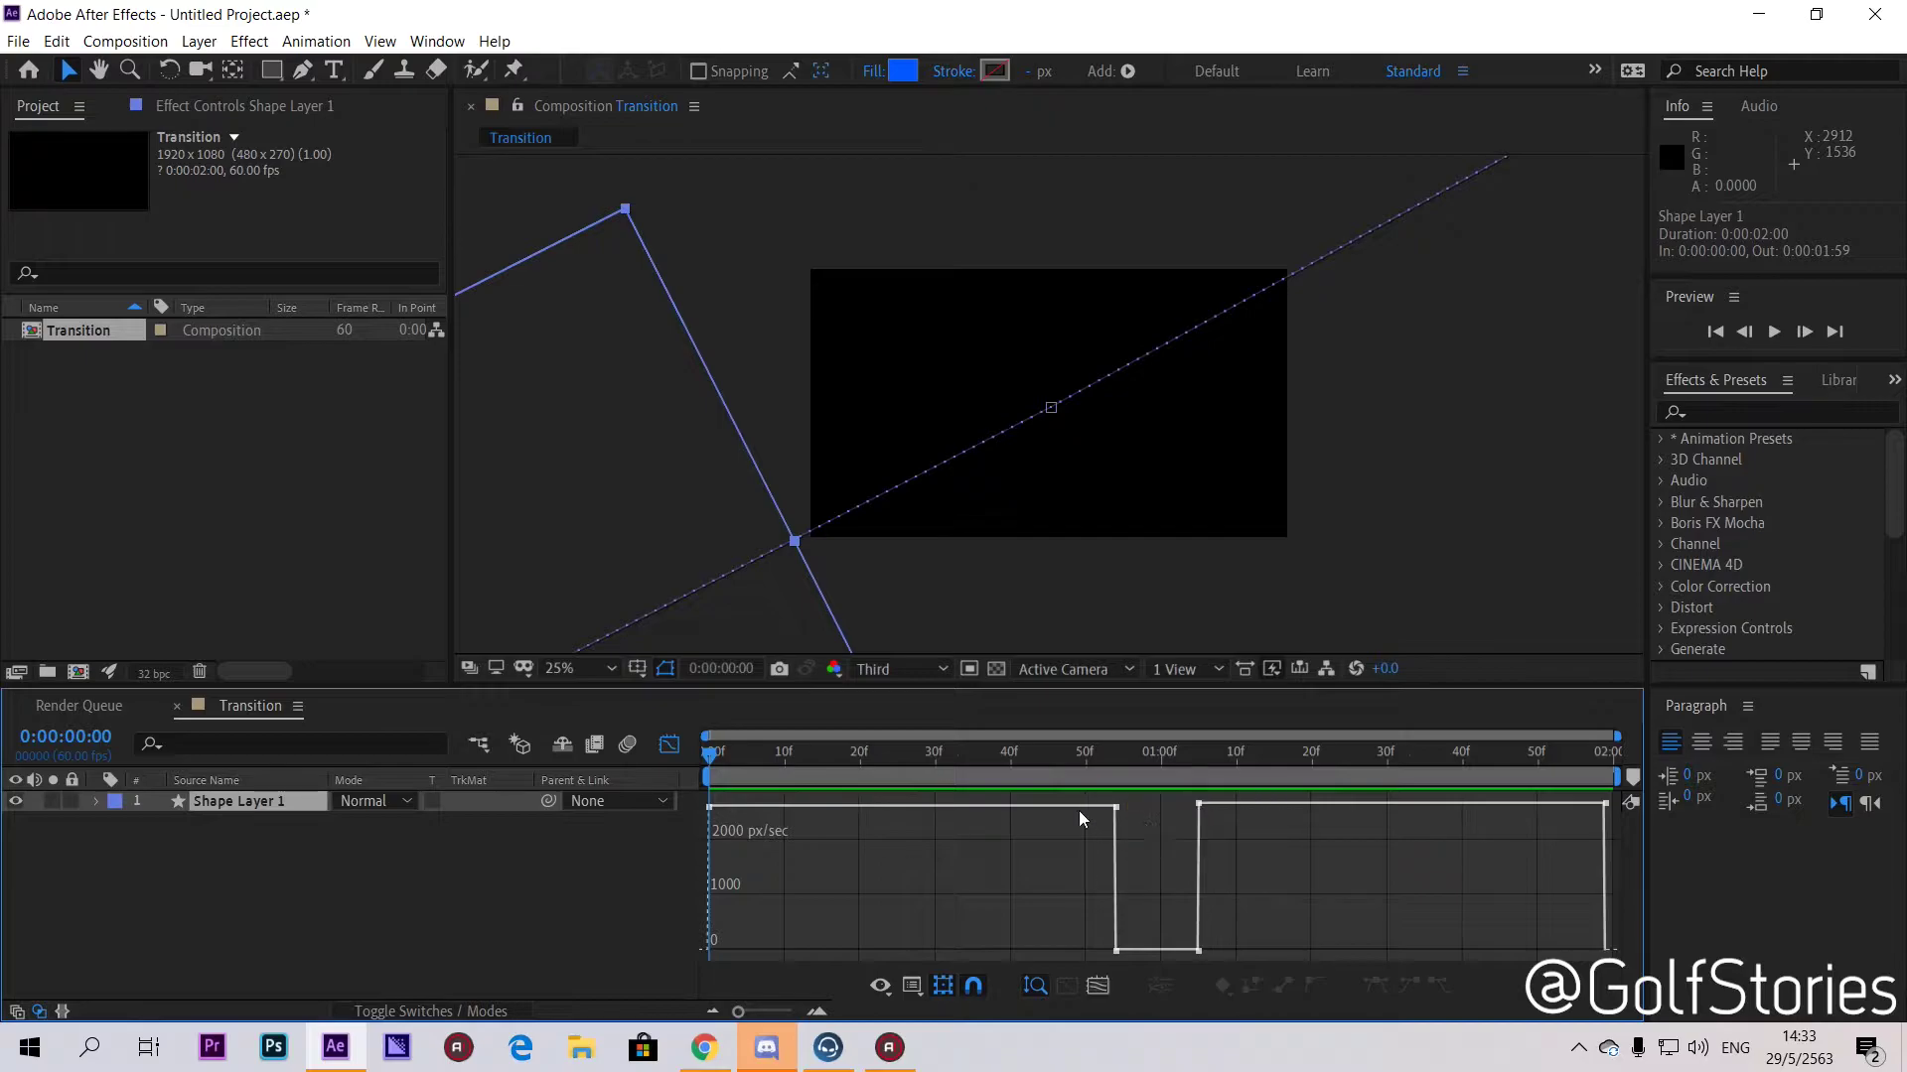
pyautogui.click(913, 987)
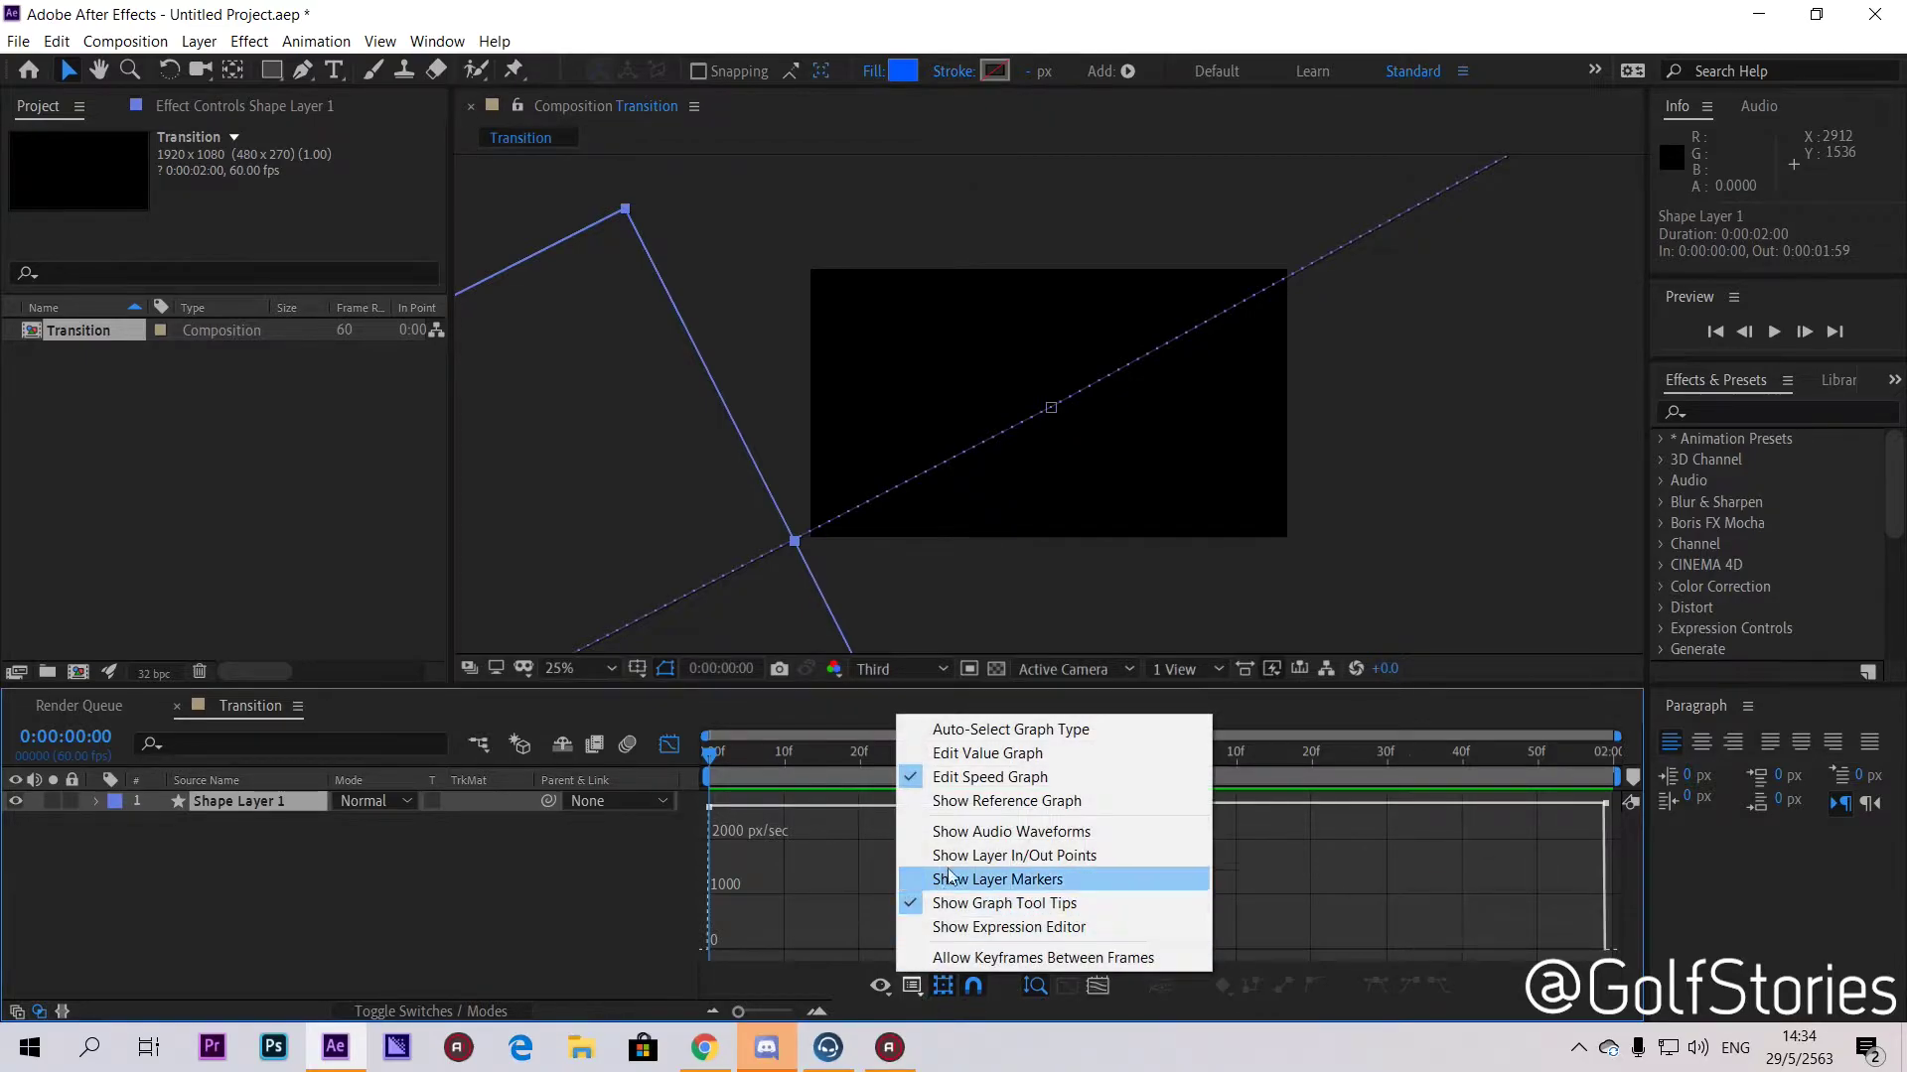
pyautogui.click(985, 779)
pyautogui.click(911, 987)
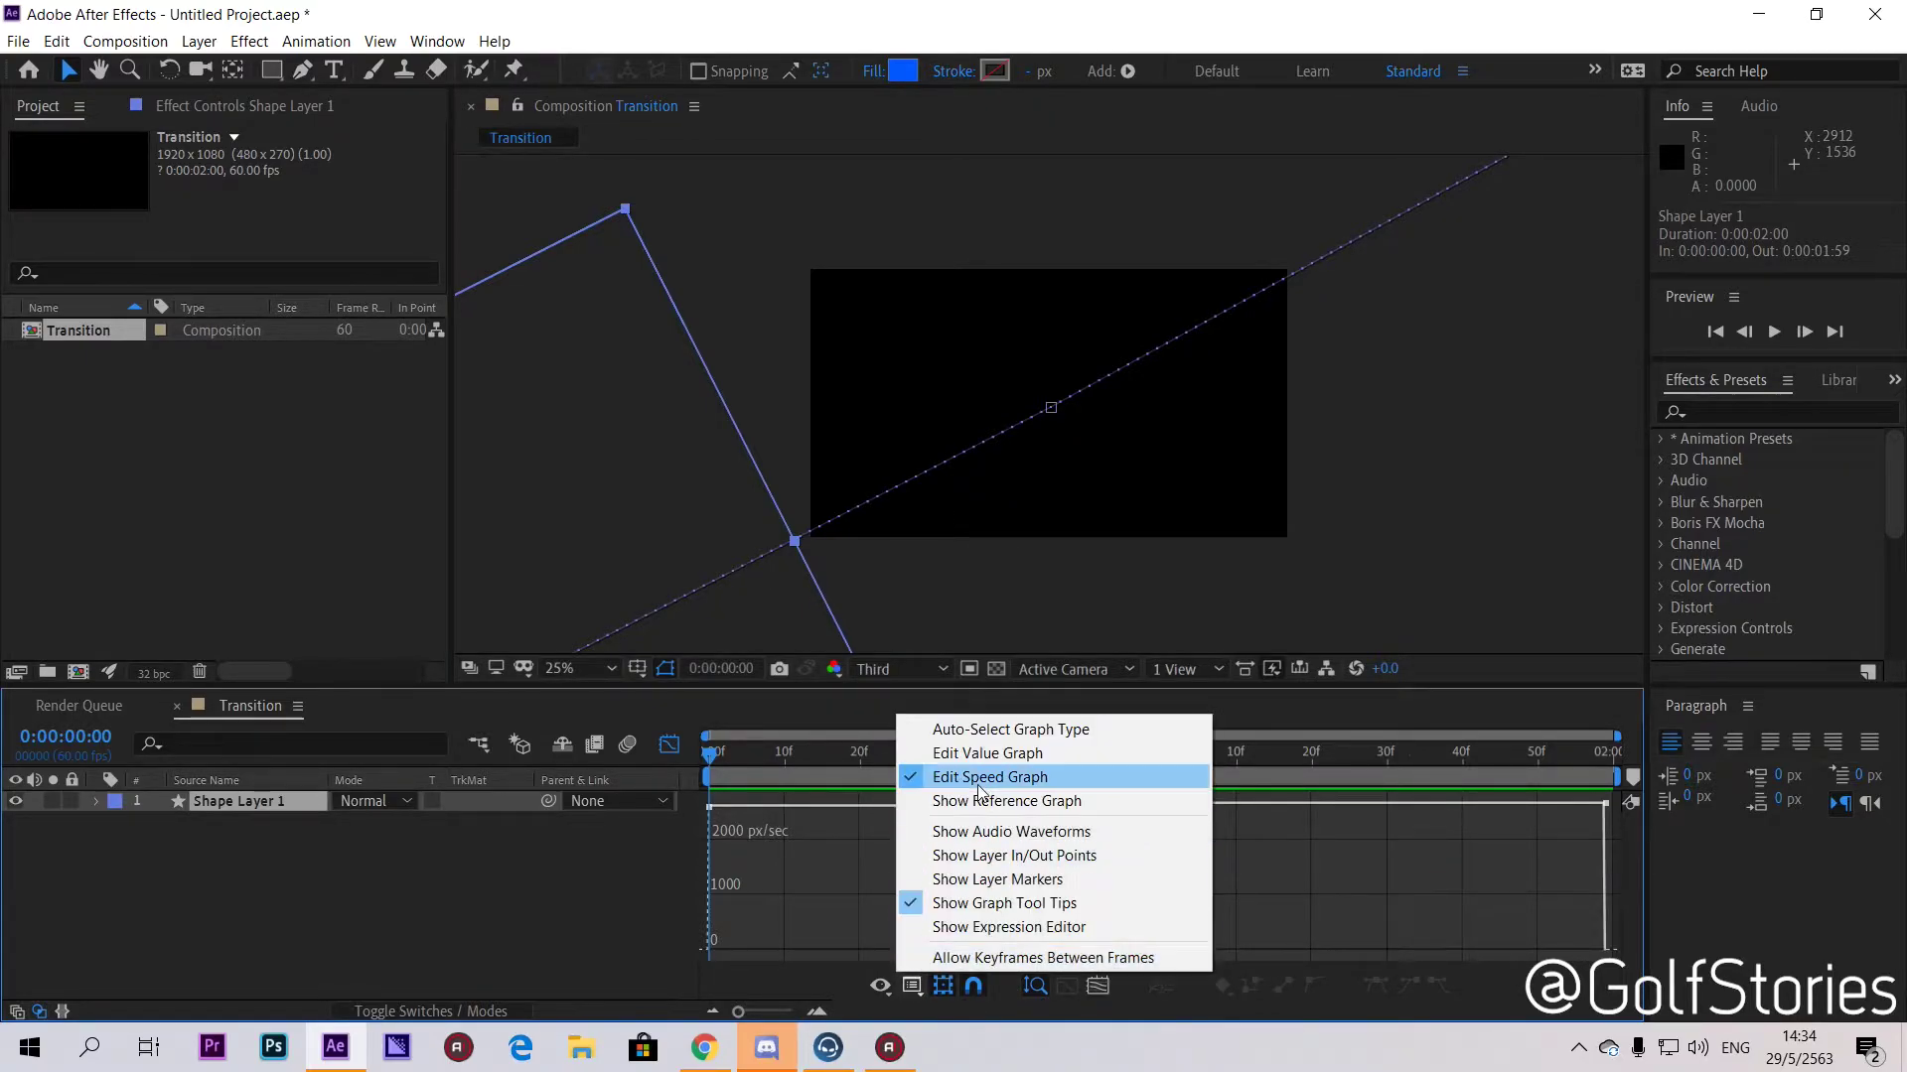
pyautogui.click(910, 785)
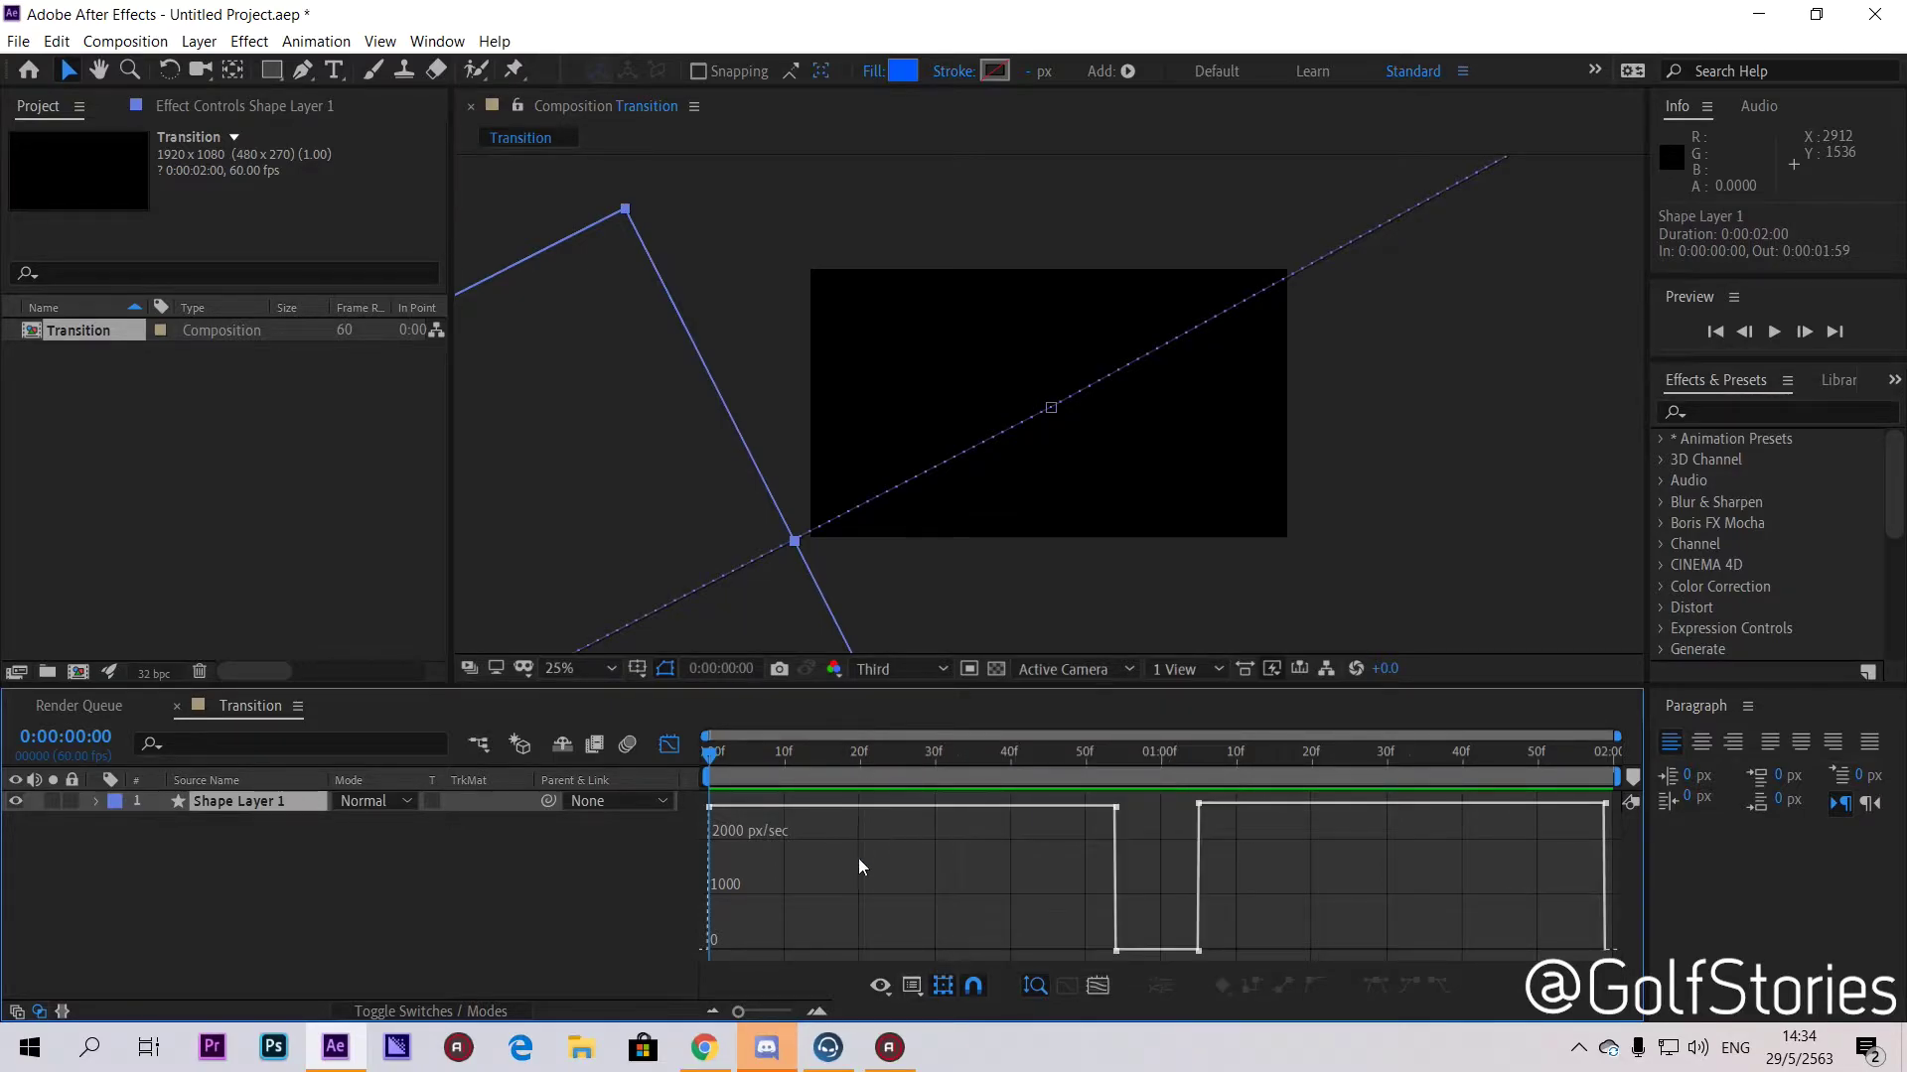
# Step: Ease the sweep by lowering the speed to 0 px/sec at all four position keyframes, with long easing at the first and last
pyautogui.moveTo(709, 807); pyautogui.dragTo(913, 950)
pyautogui.moveTo(1119, 914); pyautogui.dragTo(1116, 944)
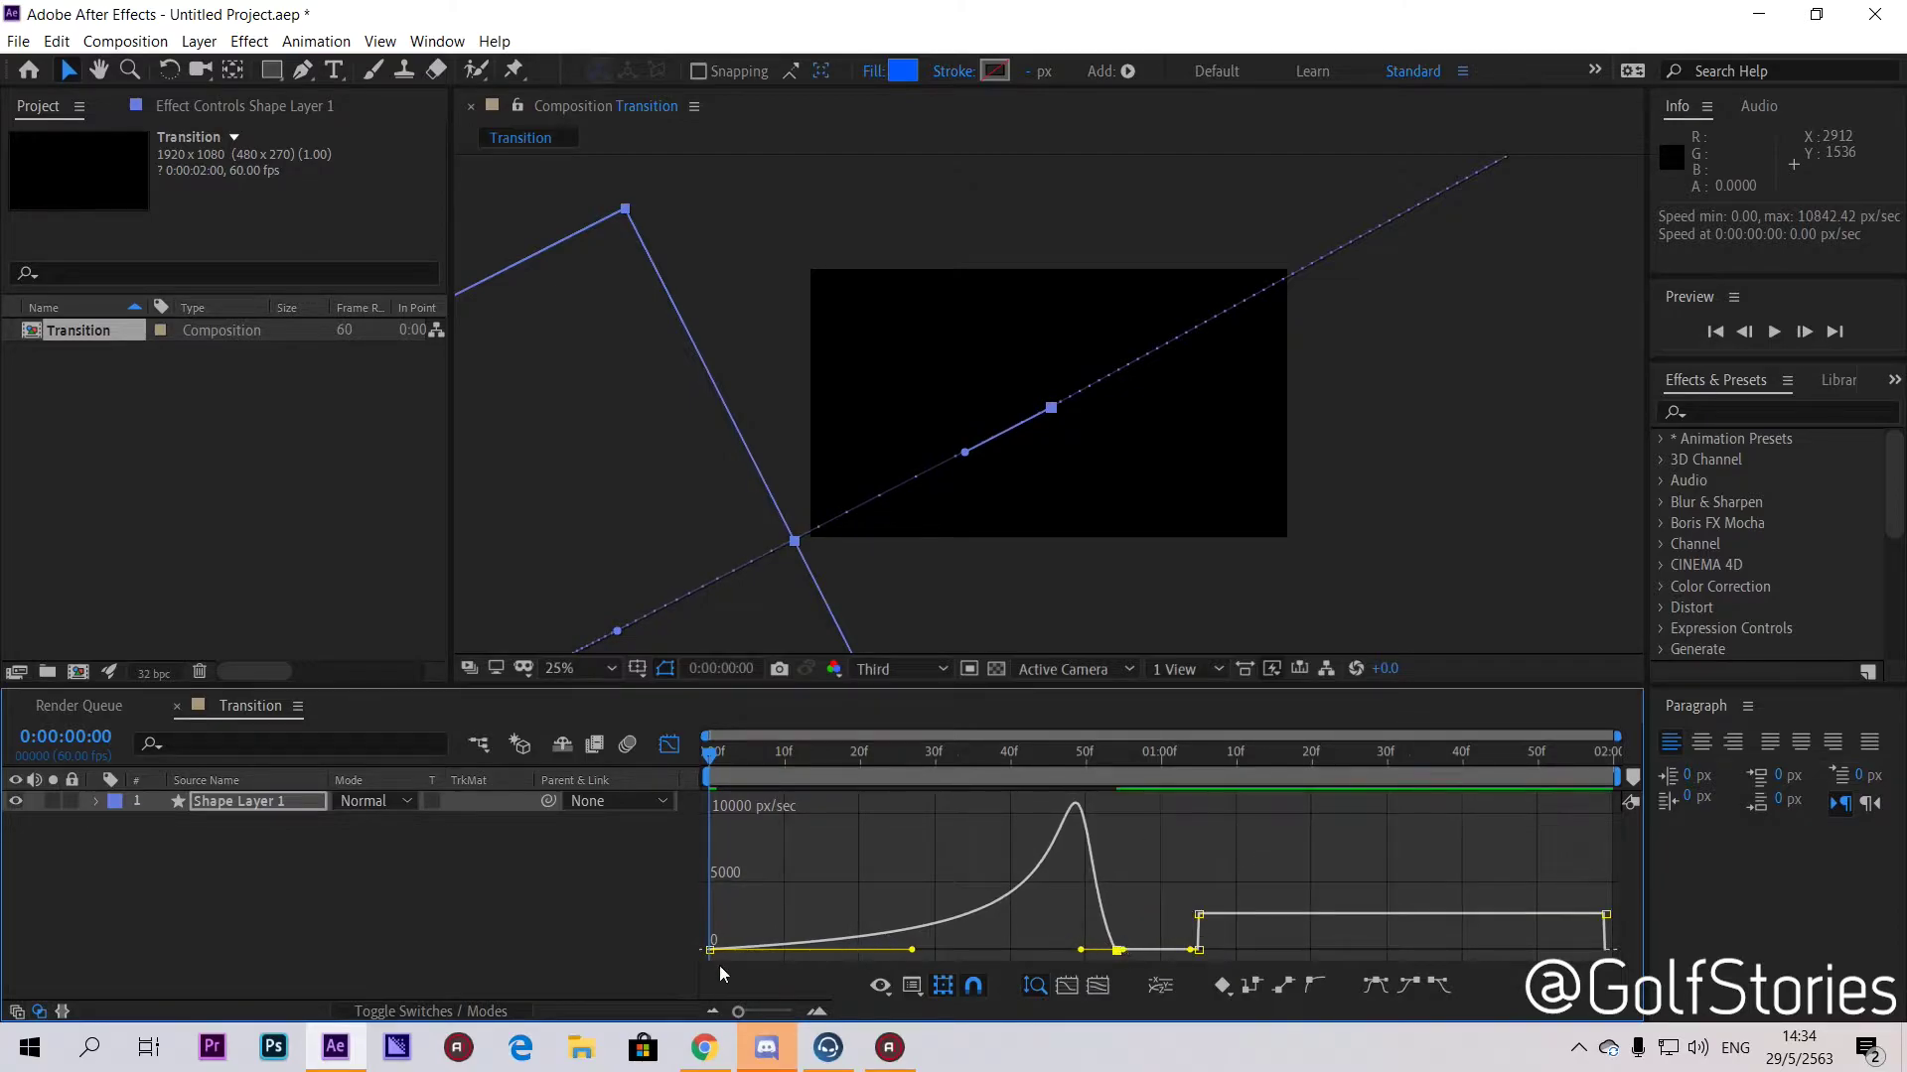
pyautogui.moveTo(707, 749); pyautogui.dragTo(1138, 758)
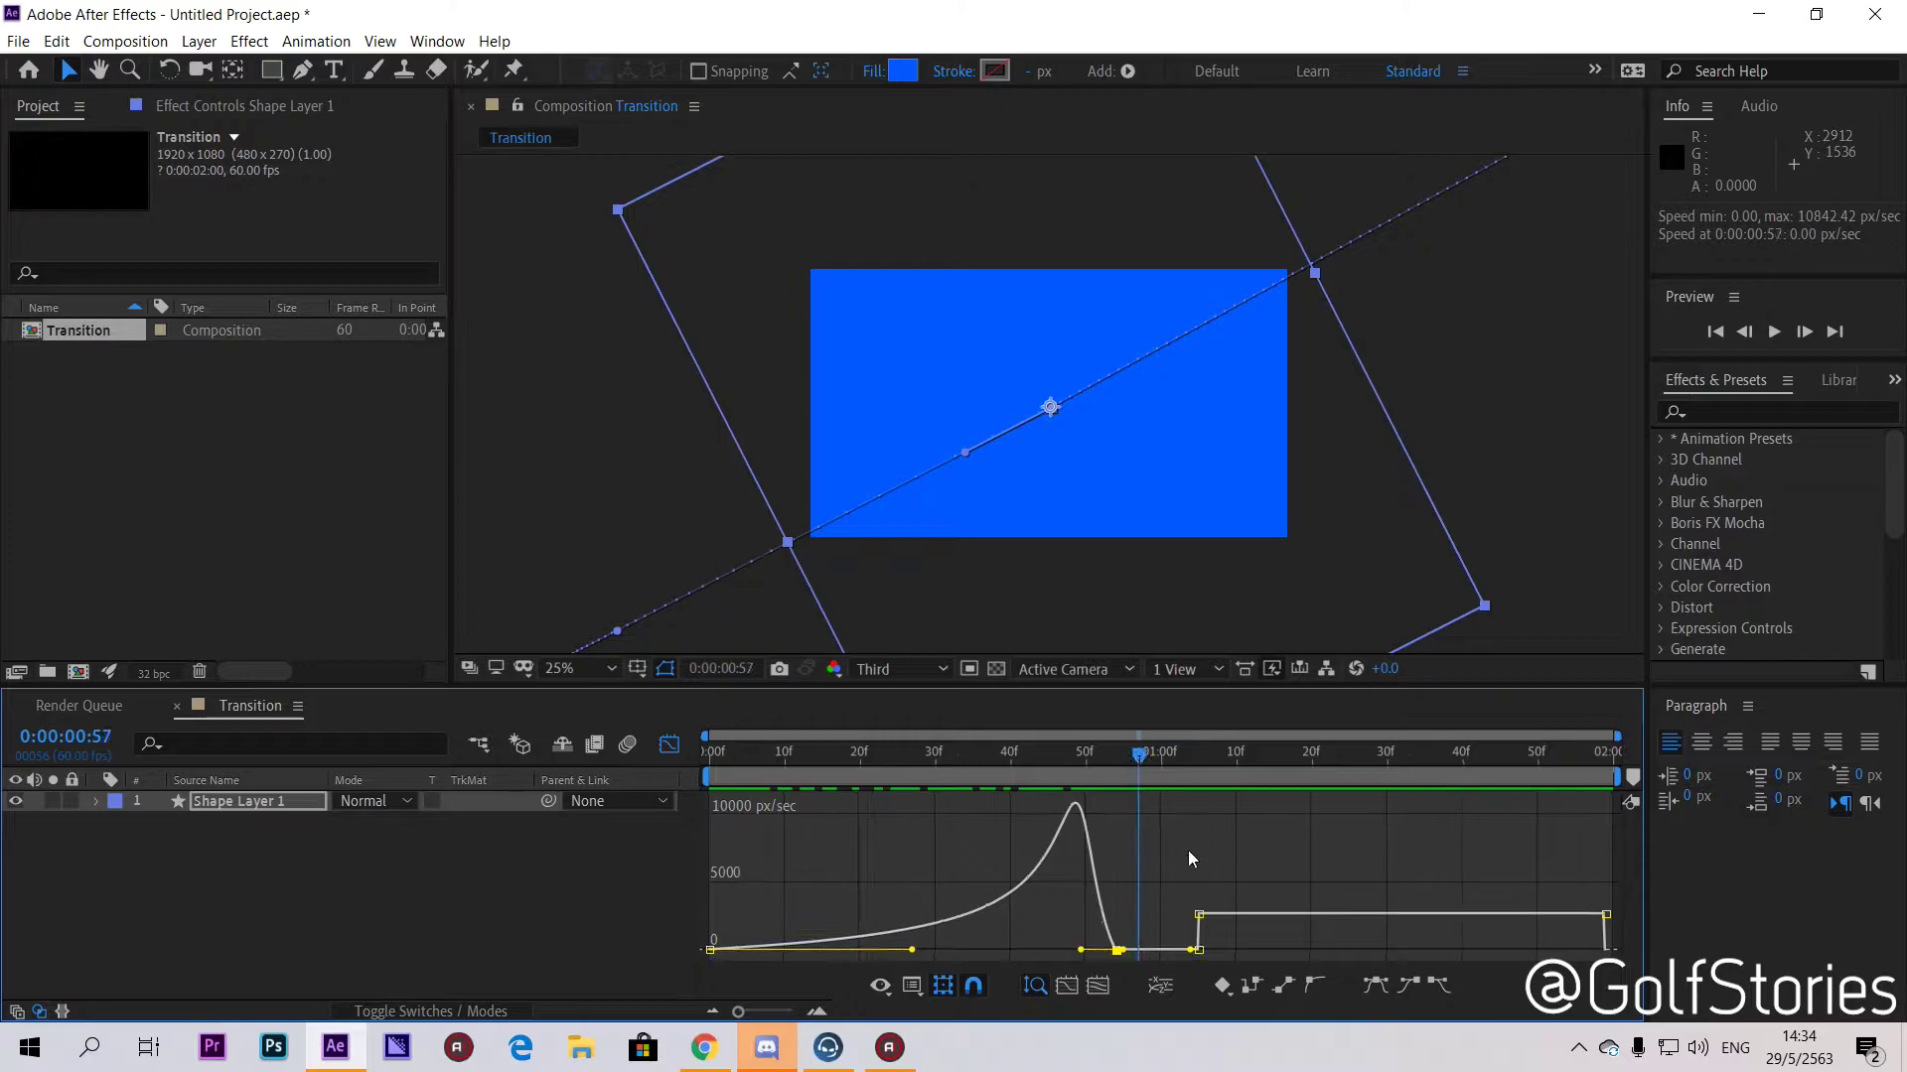
pyautogui.moveTo(1200, 915); pyautogui.dragTo(1199, 949)
pyautogui.moveTo(1607, 916); pyautogui.dragTo(1398, 953)
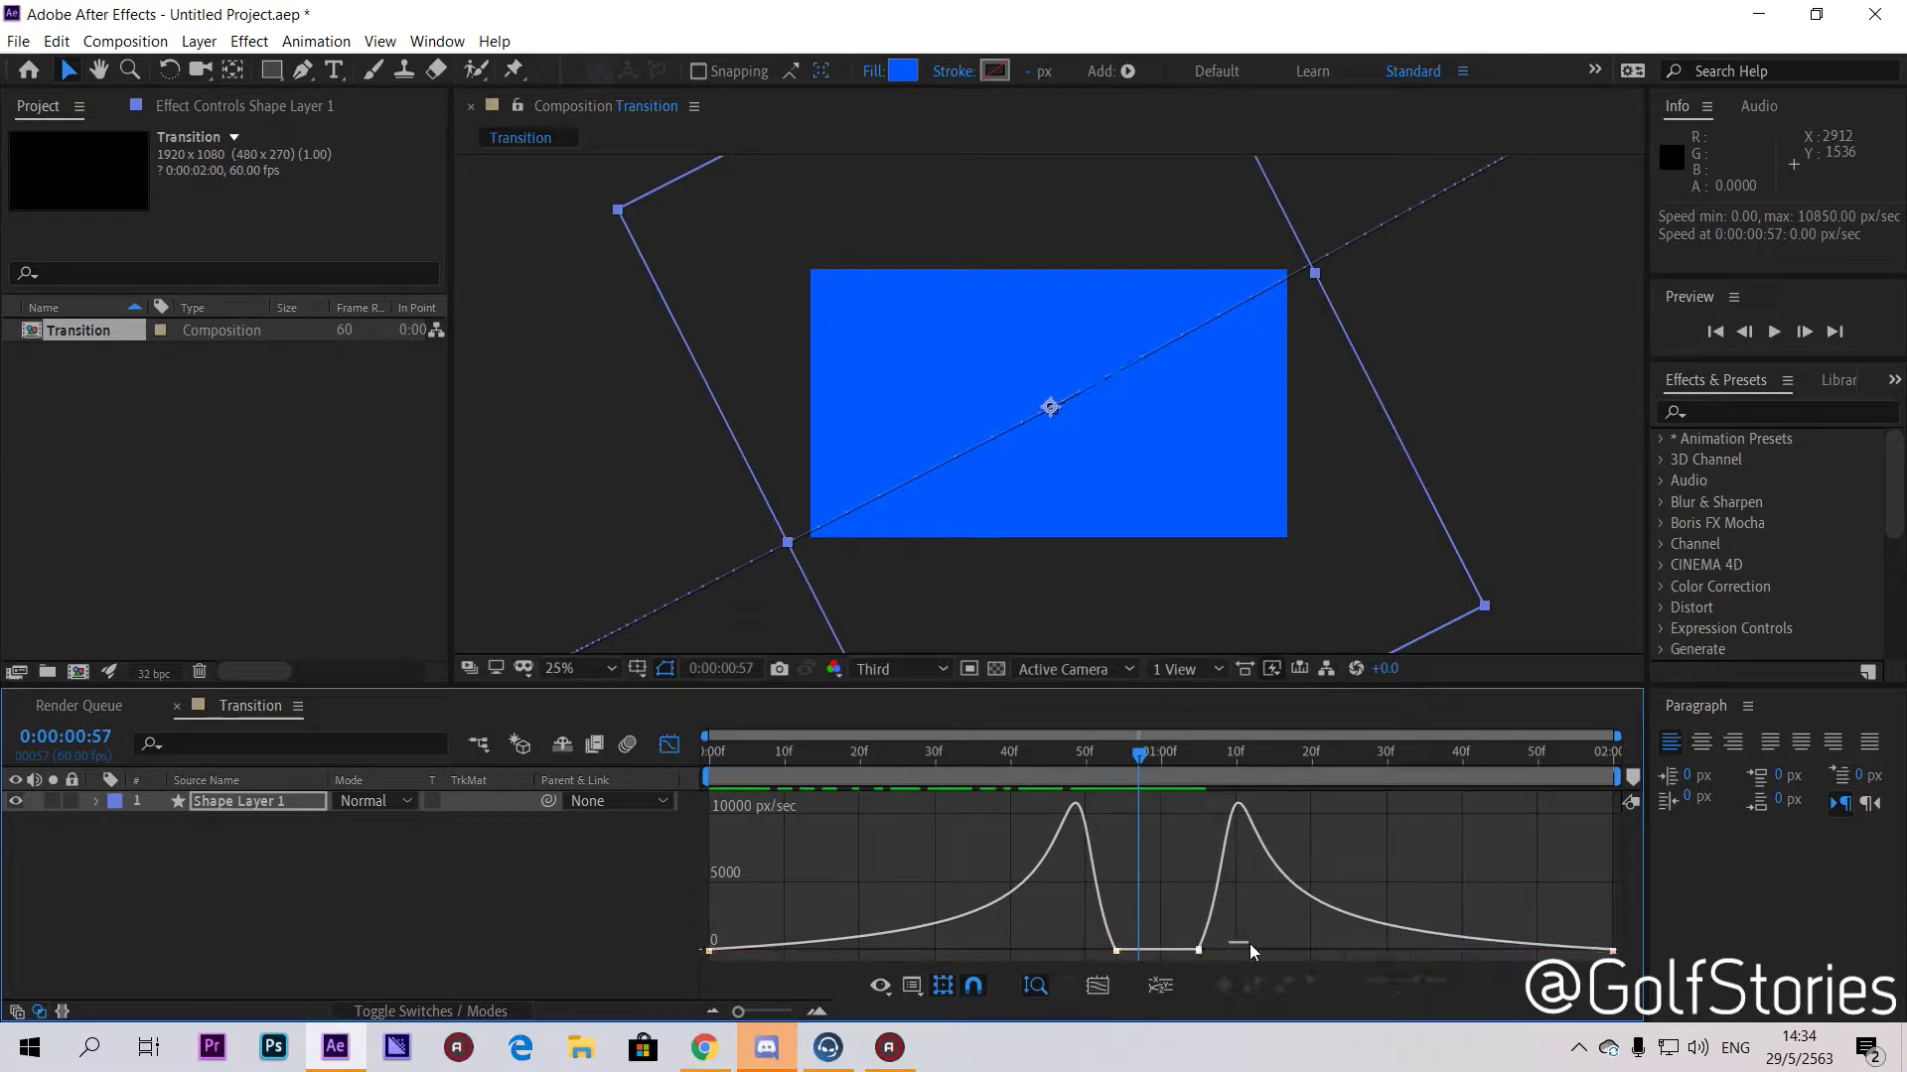
# Step: Lengthen the easing handles on the sweep sides of the two middle position keyframes and play back the transition
pyautogui.click(1199, 950)
pyautogui.moveTo(1234, 951); pyautogui.dragTo(1253, 953)
pyautogui.moveTo(1120, 952); pyautogui.dragTo(1064, 947)
pyautogui.moveTo(1148, 764); pyautogui.dragTo(707, 810)
pyautogui.press('space')
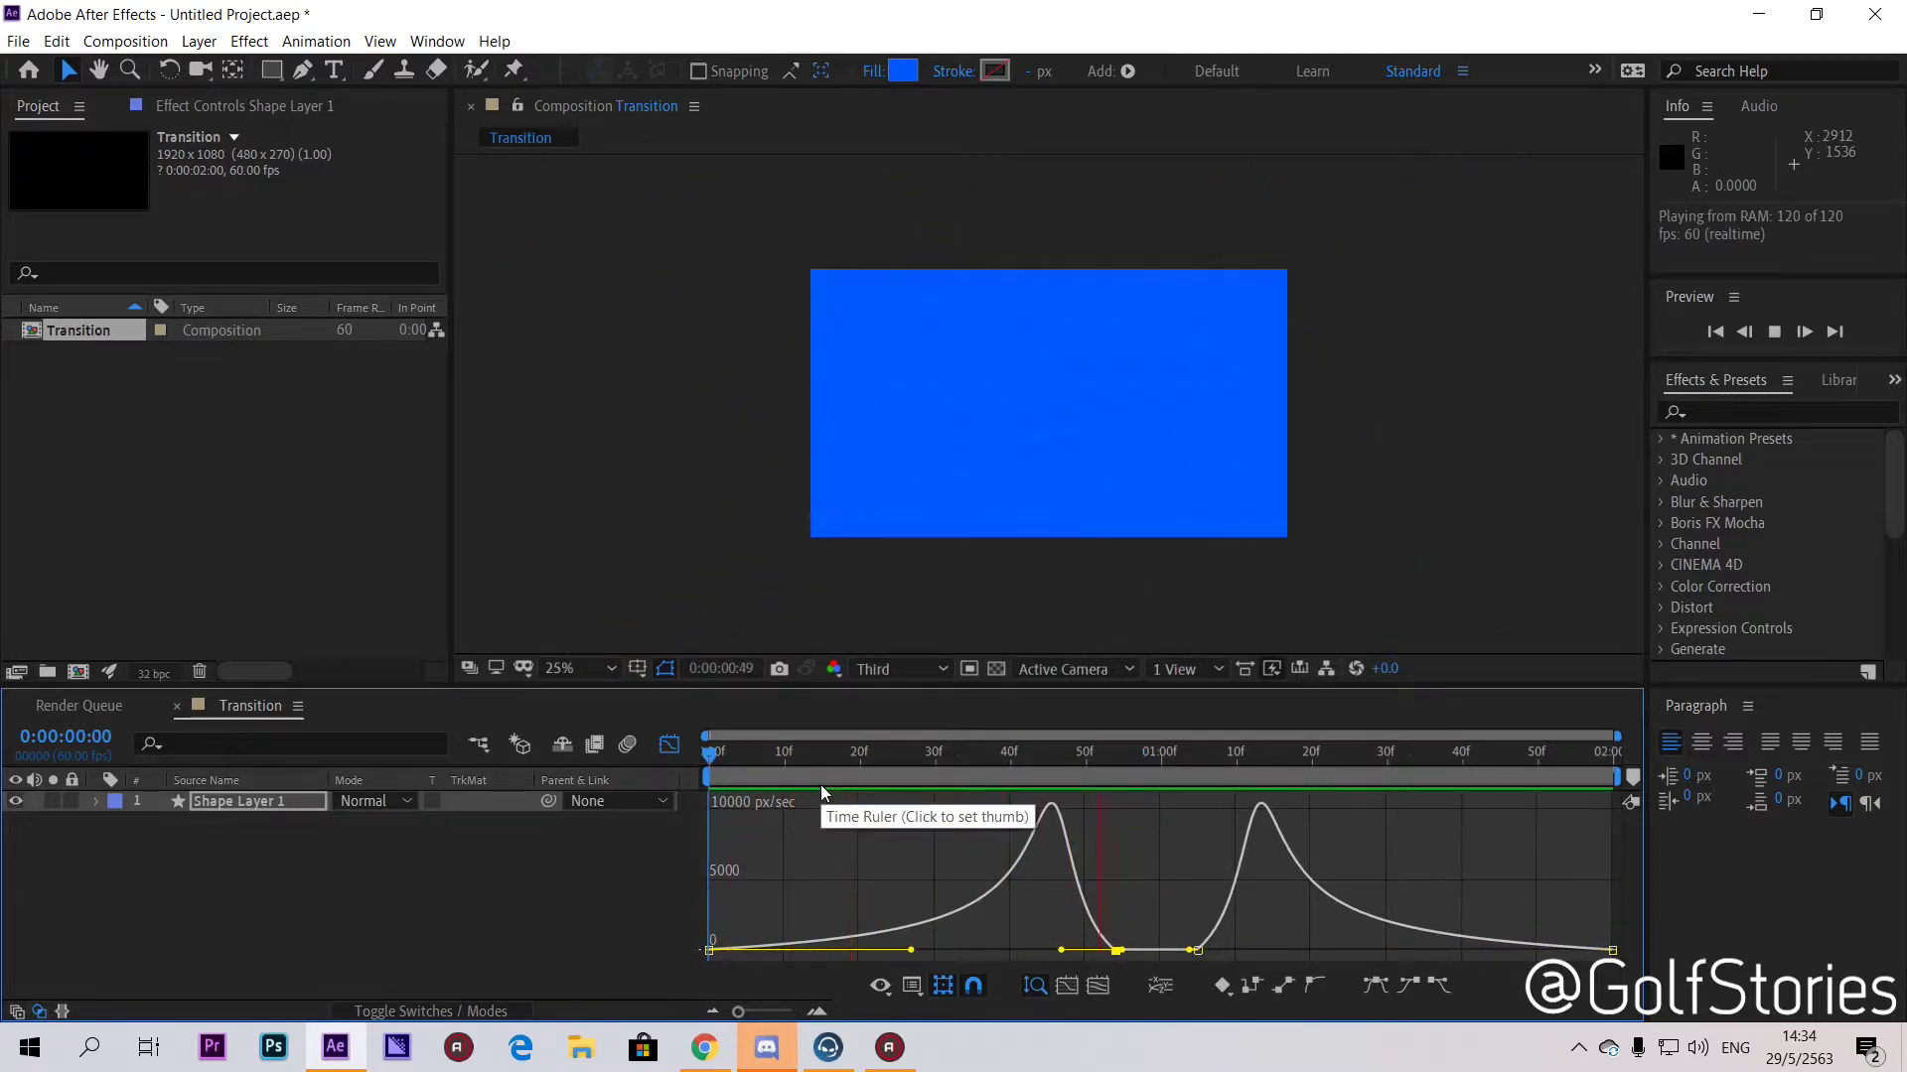
pyautogui.moveTo(785, 767); pyautogui.dragTo(1477, 775)
pyautogui.click(1071, 755)
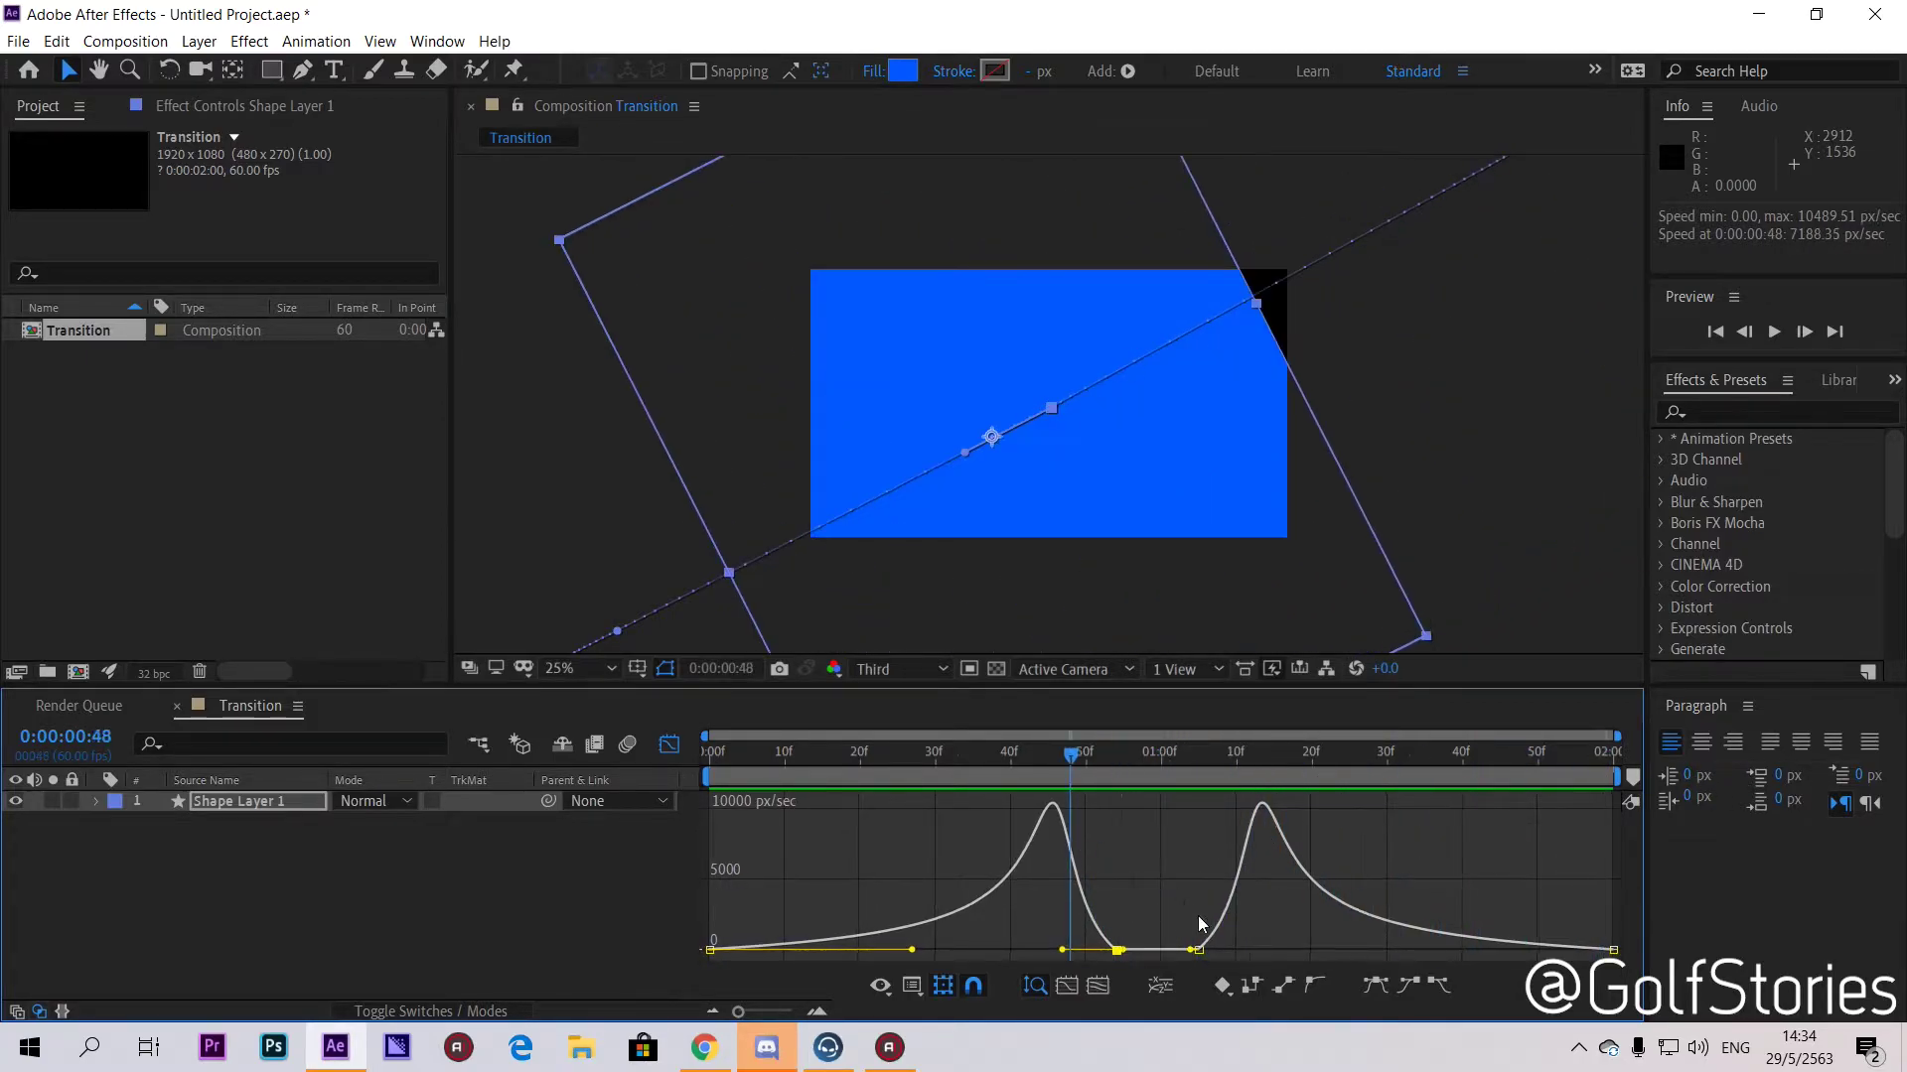
# Step: Shift the third position keyframe to about 0:00:01:06 and preview the transition from the start
pyautogui.moveTo(1195, 951); pyautogui.dragTo(1267, 949)
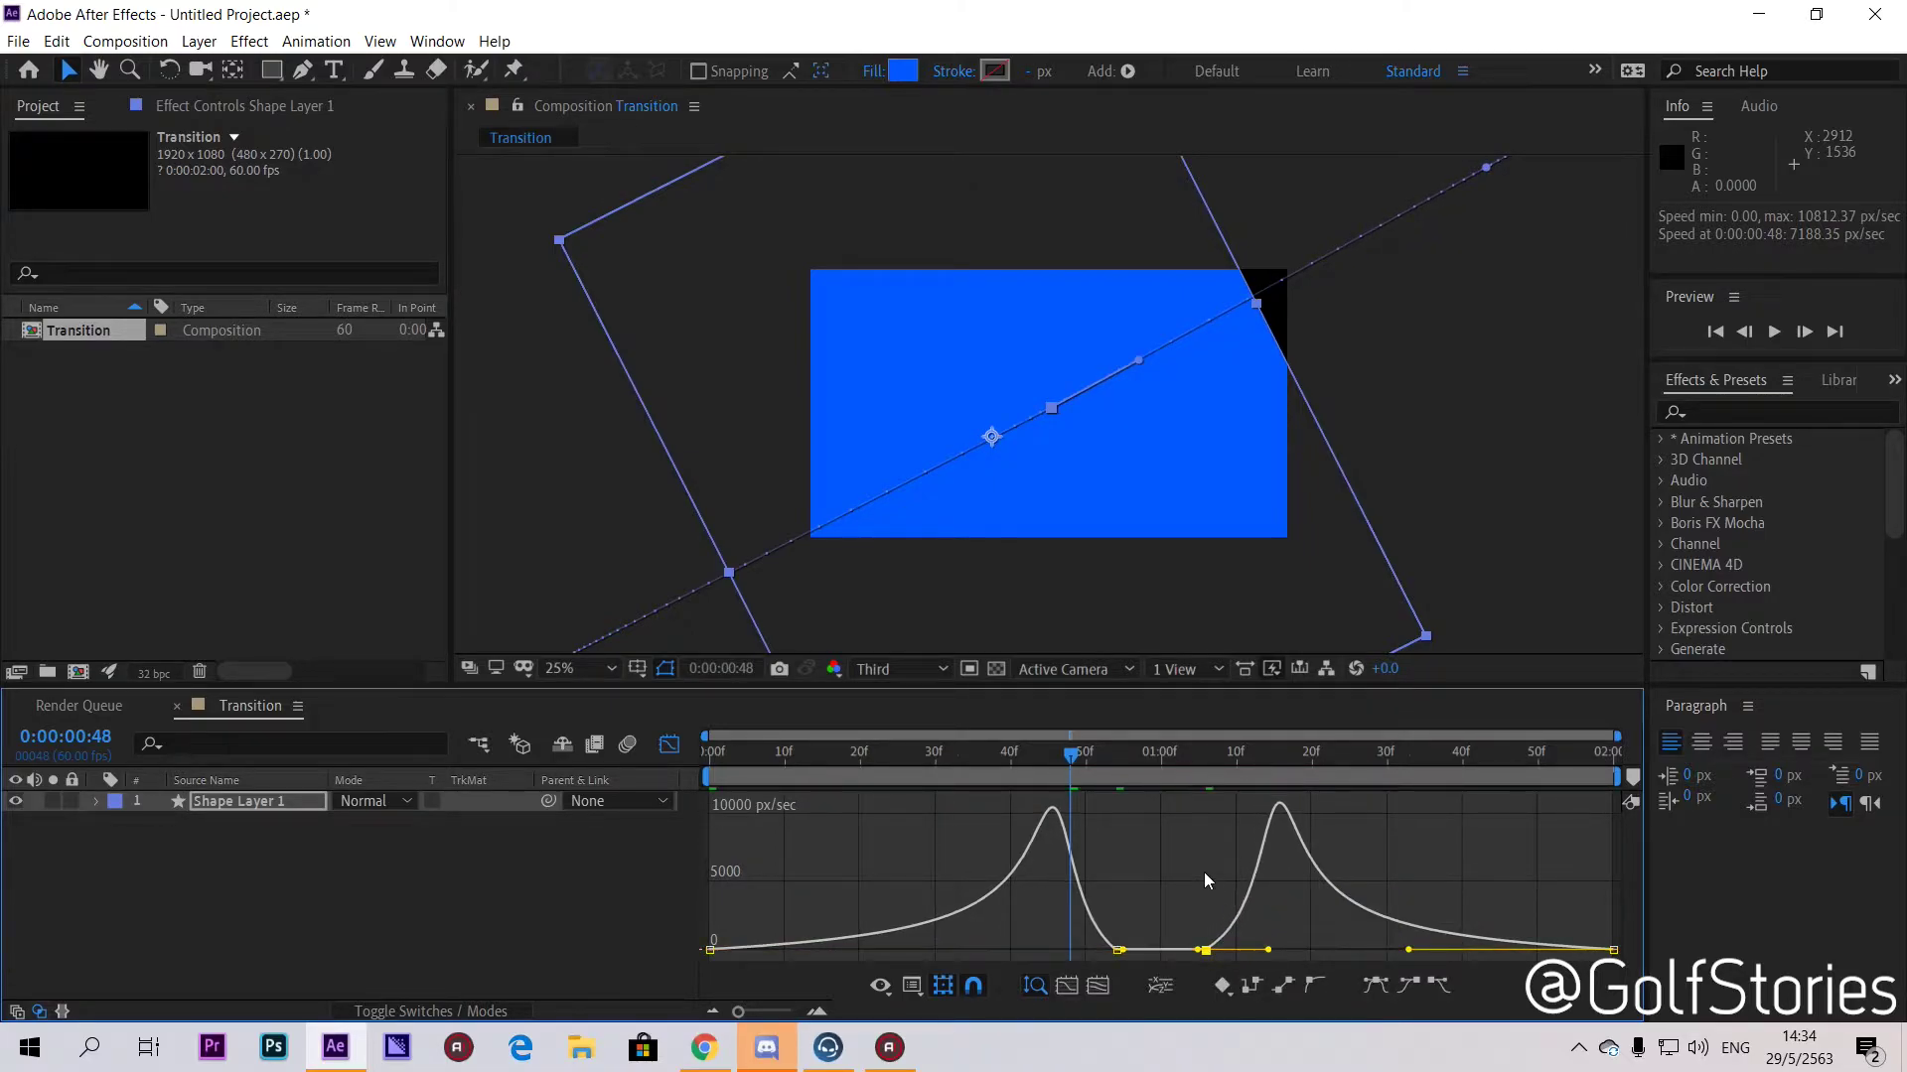
pyautogui.press('Home')
pyautogui.click(1772, 335)
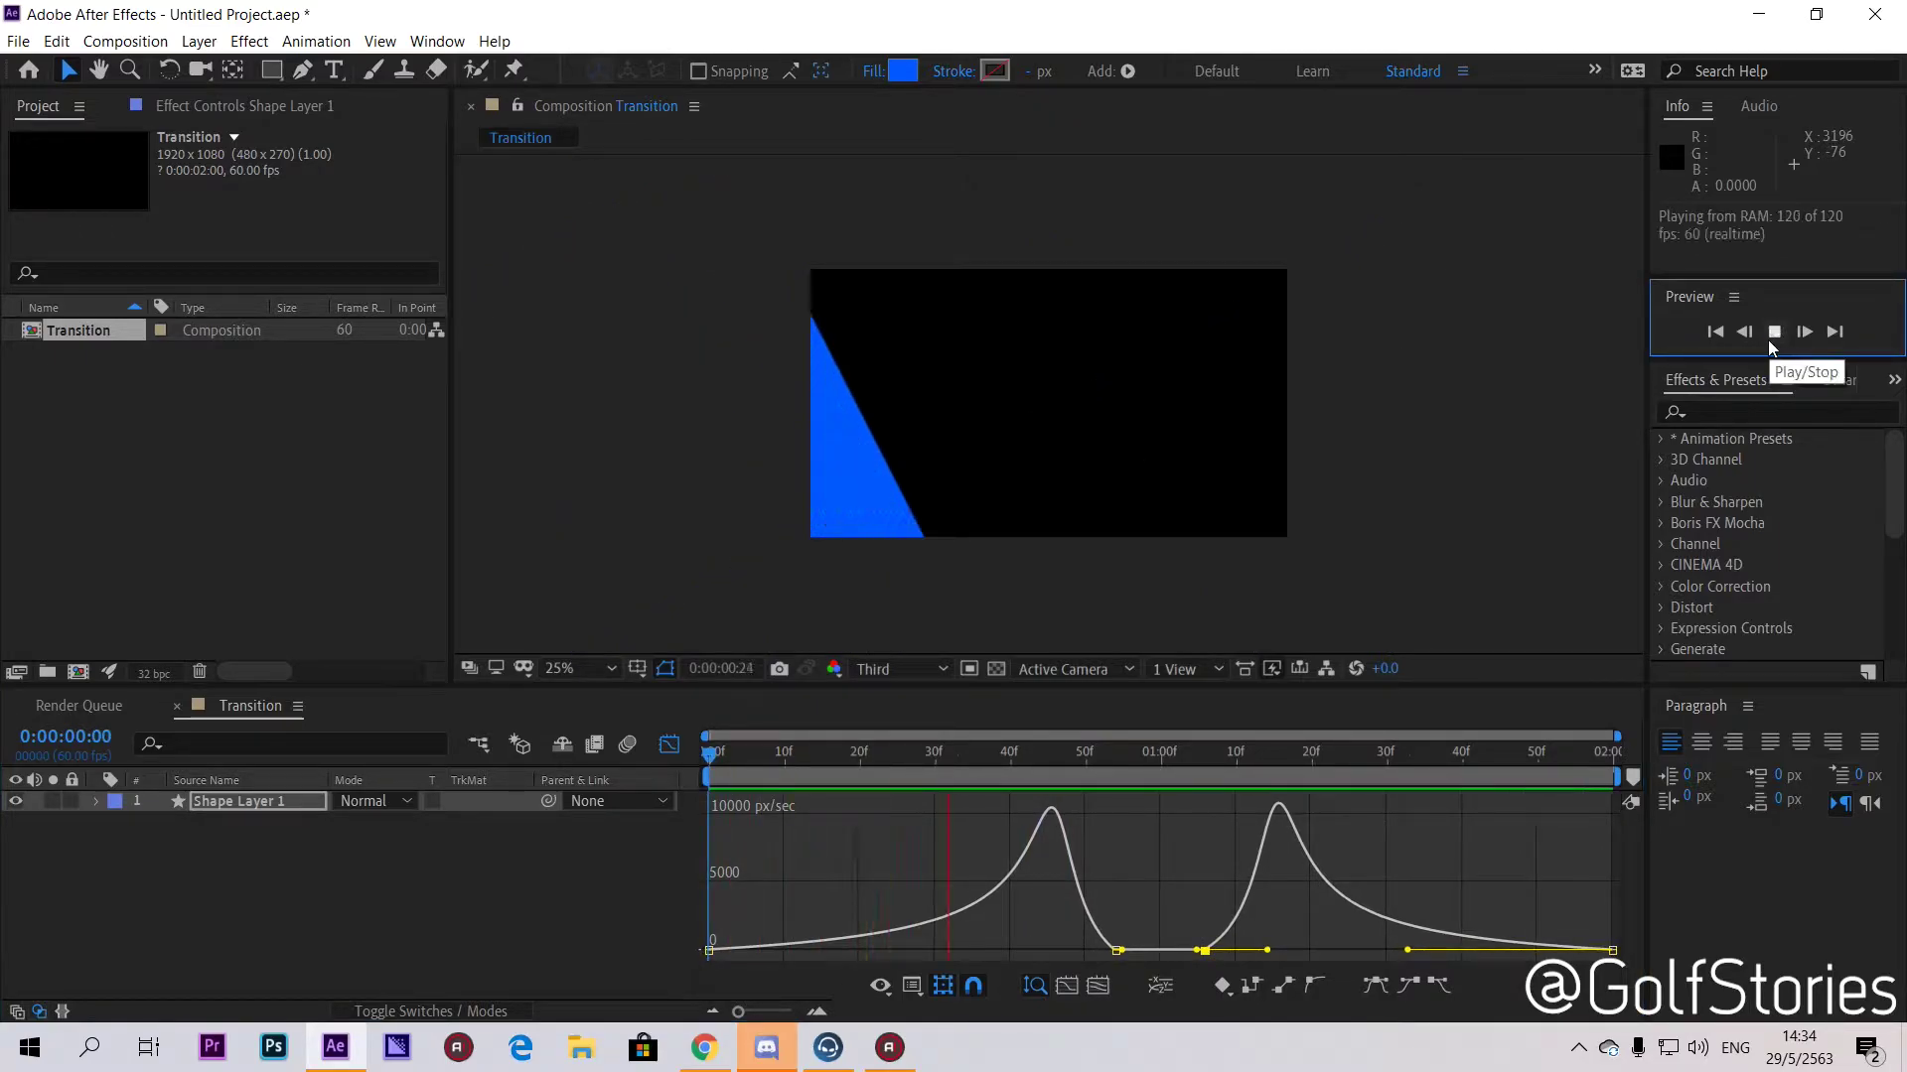
pyautogui.press('space')
# Step: Leave the Graph Editor for the layer bar view, select the shape layer and go to 0:00:01:04
pyautogui.click(335, 900)
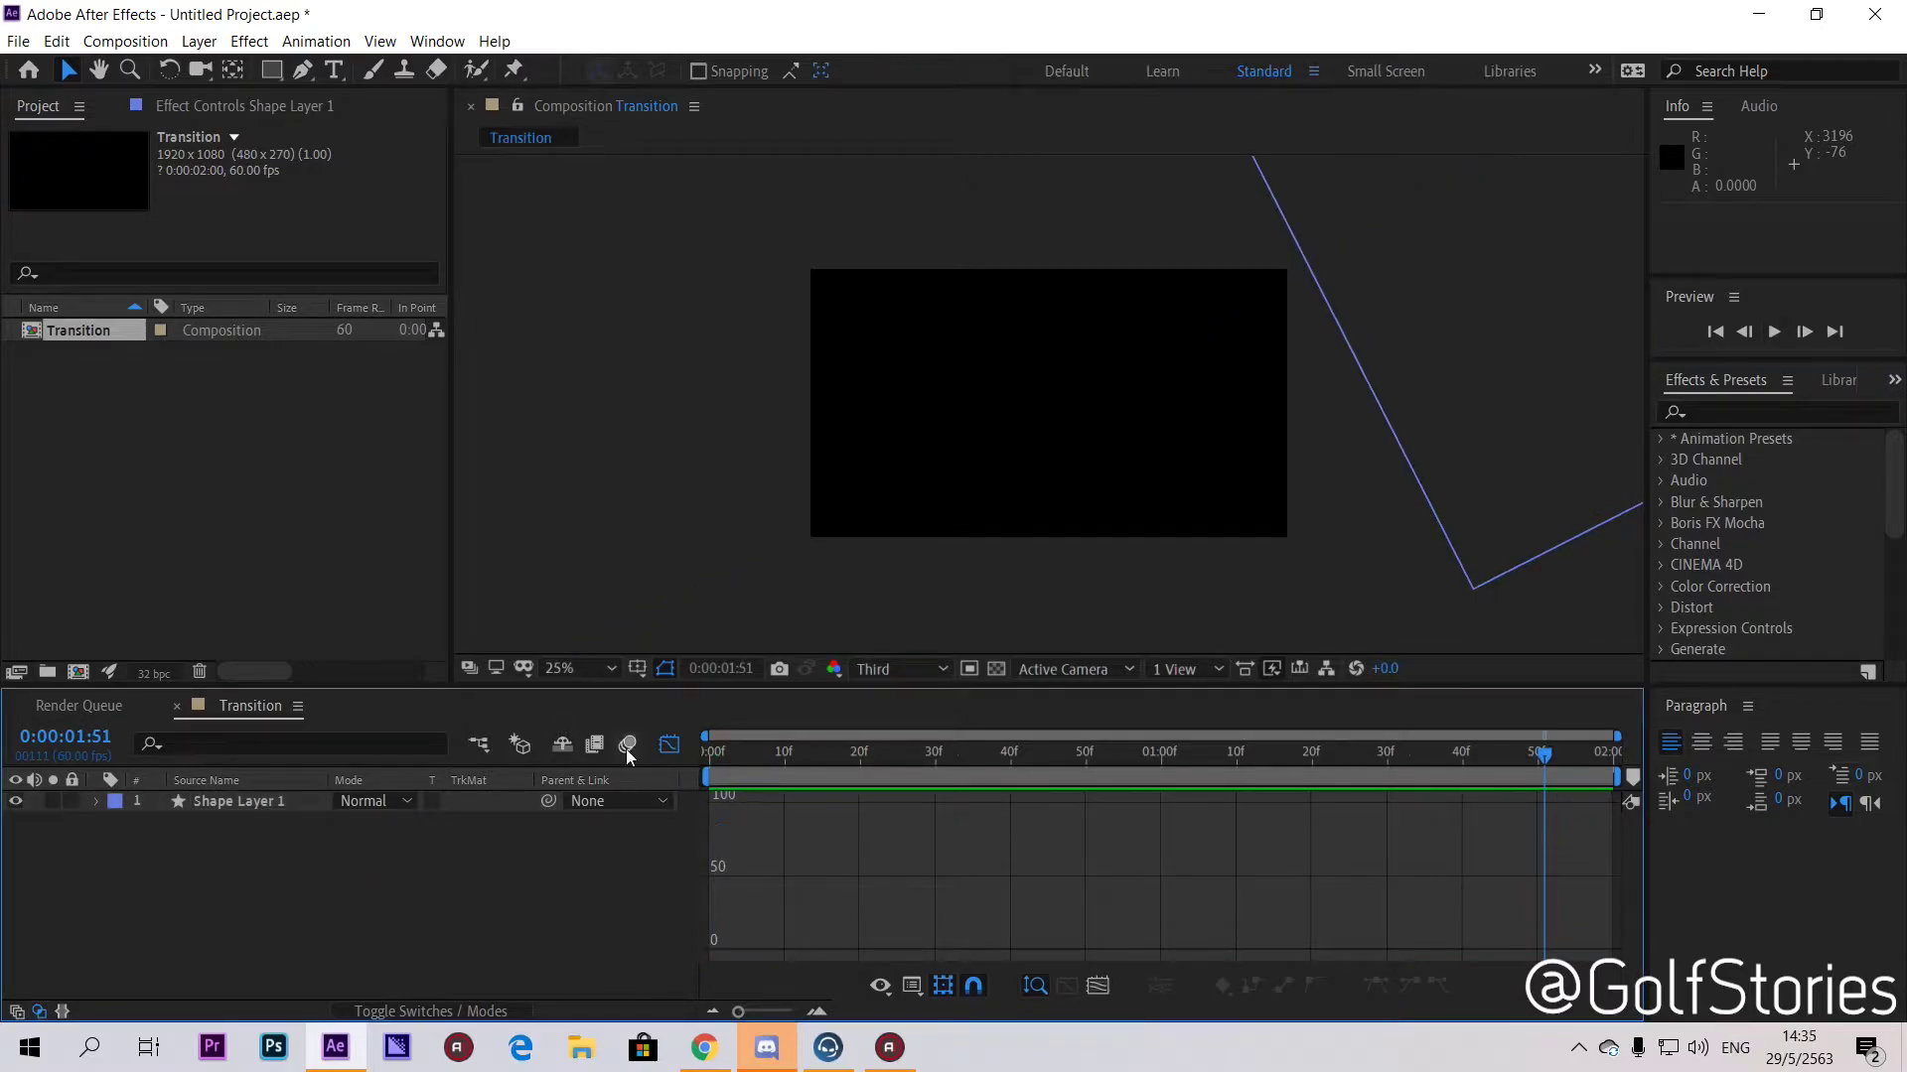
pyautogui.click(667, 749)
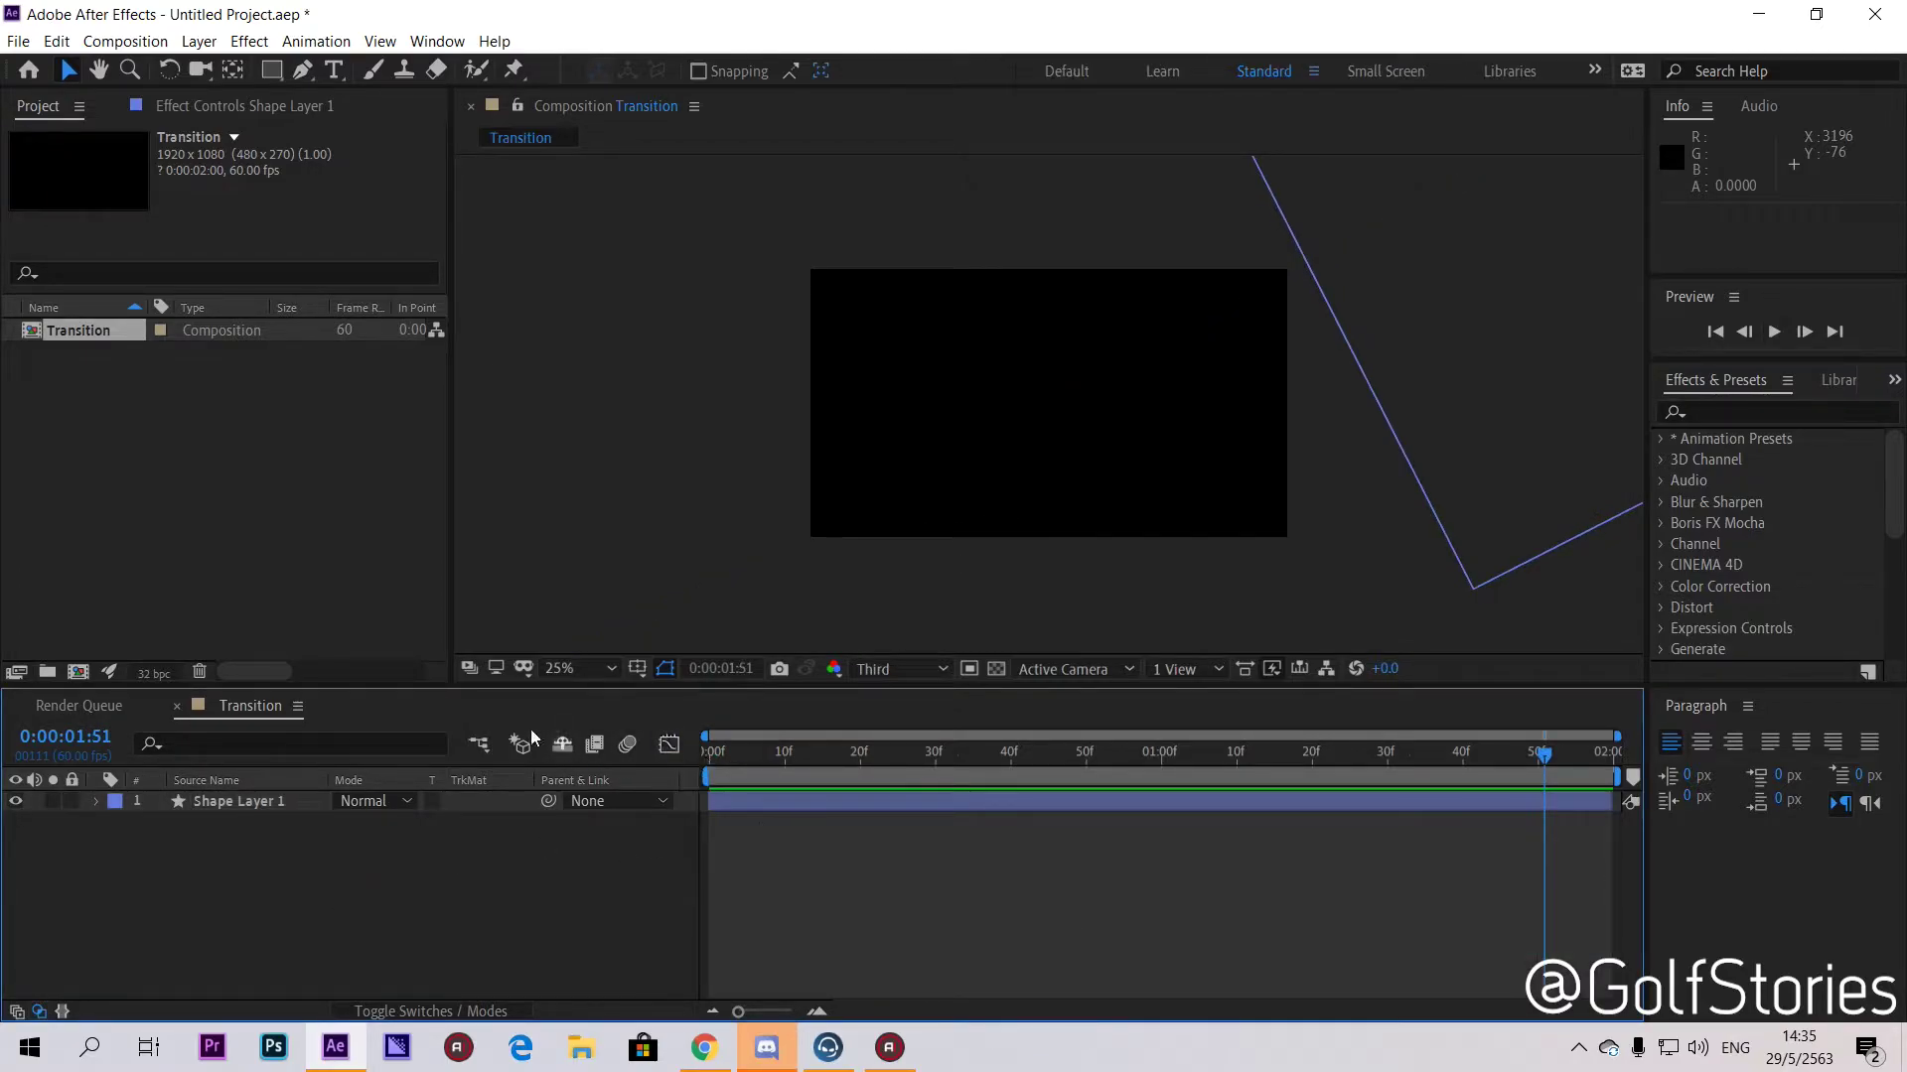
pyautogui.click(852, 802)
pyautogui.click(825, 892)
pyautogui.click(199, 802)
pyautogui.moveTo(1545, 759); pyautogui.dragTo(1186, 820)
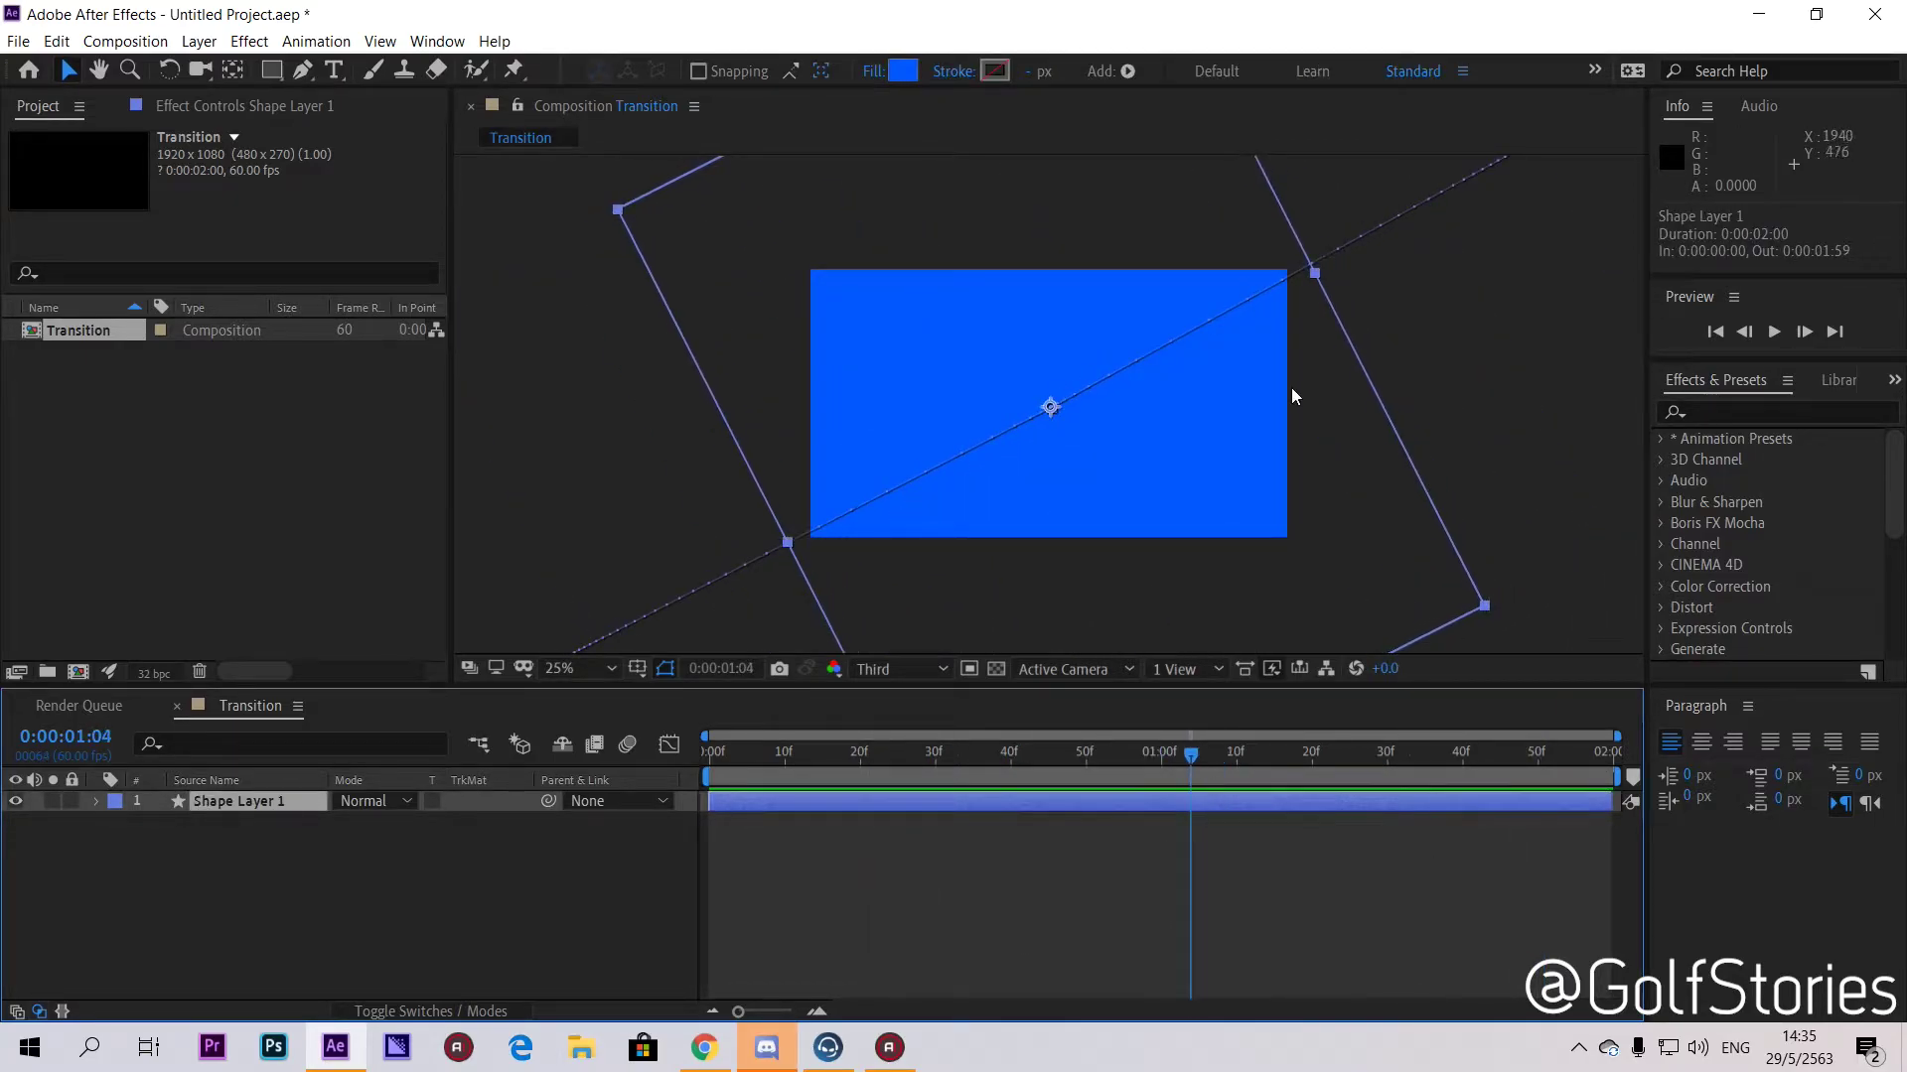
# Step: Duplicate the blue rectangle's shape layer
pyautogui.press(',')
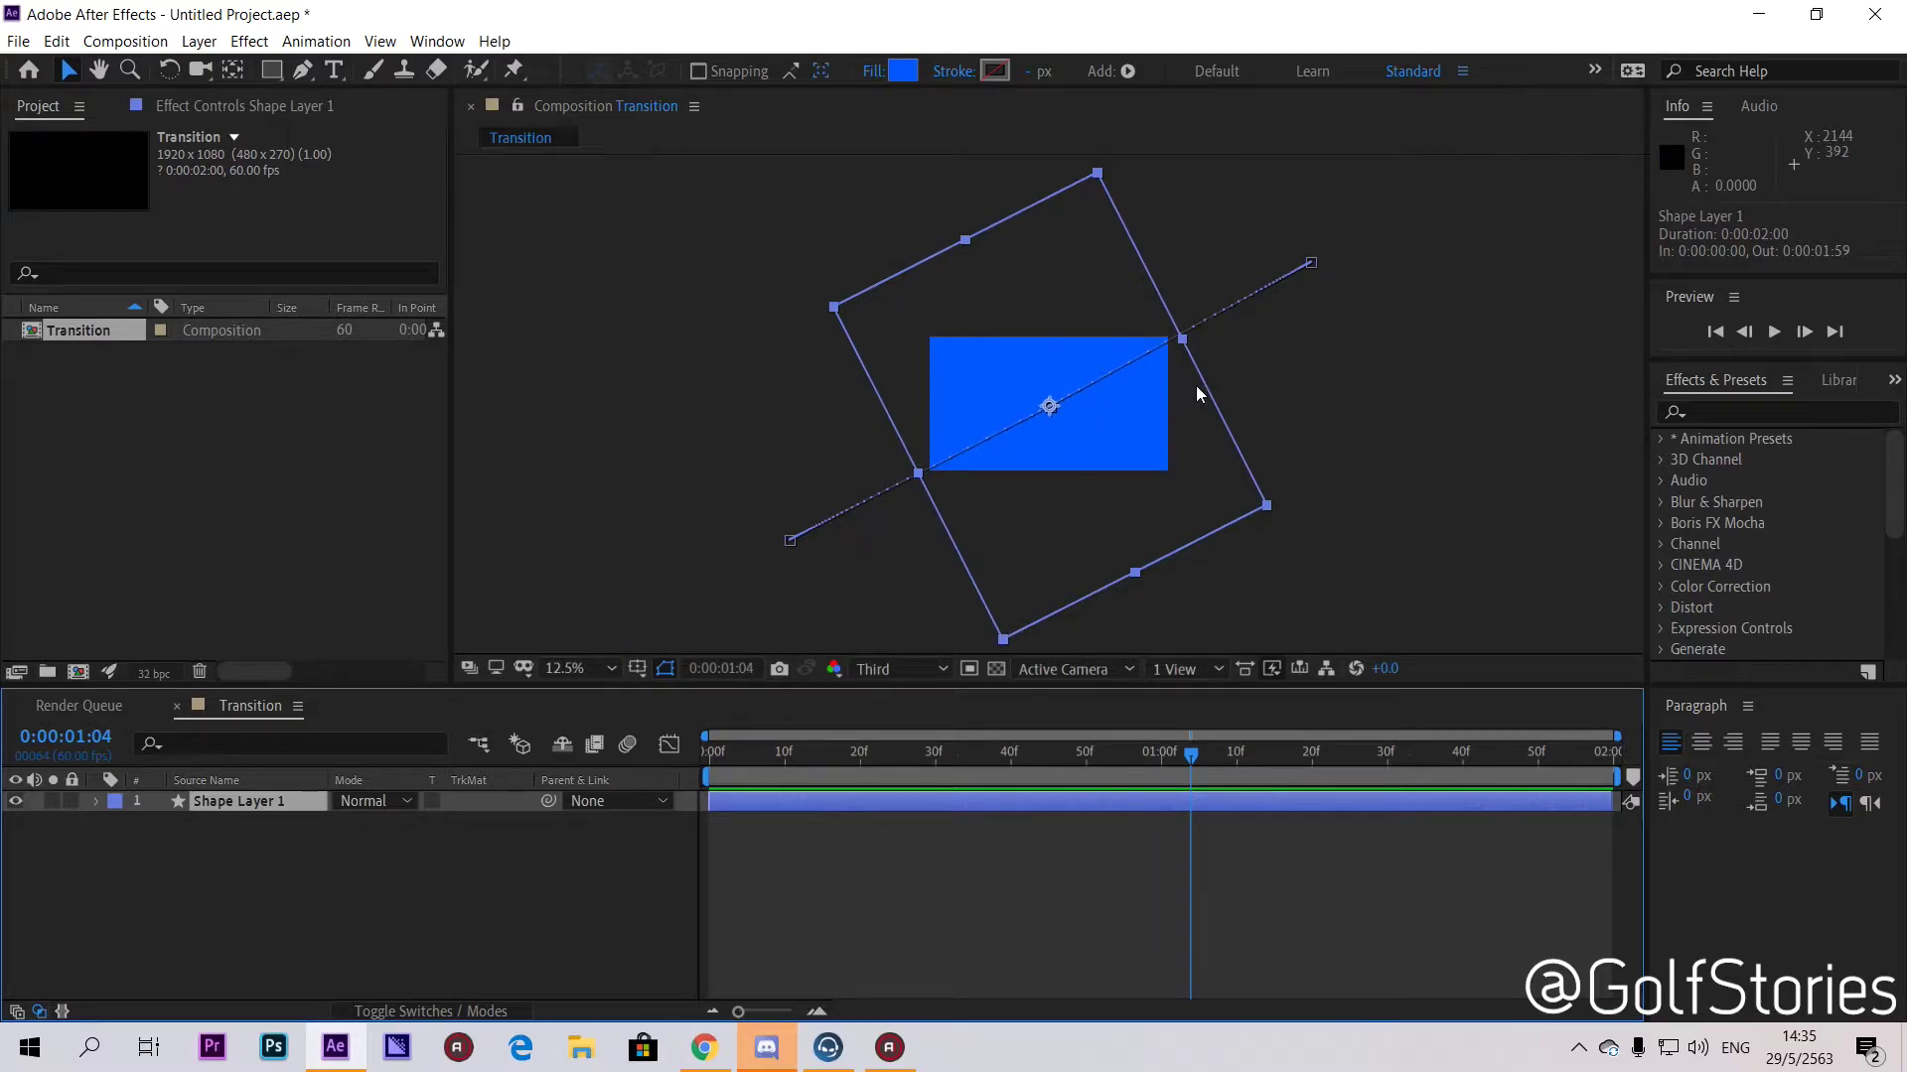
pyautogui.press('.')
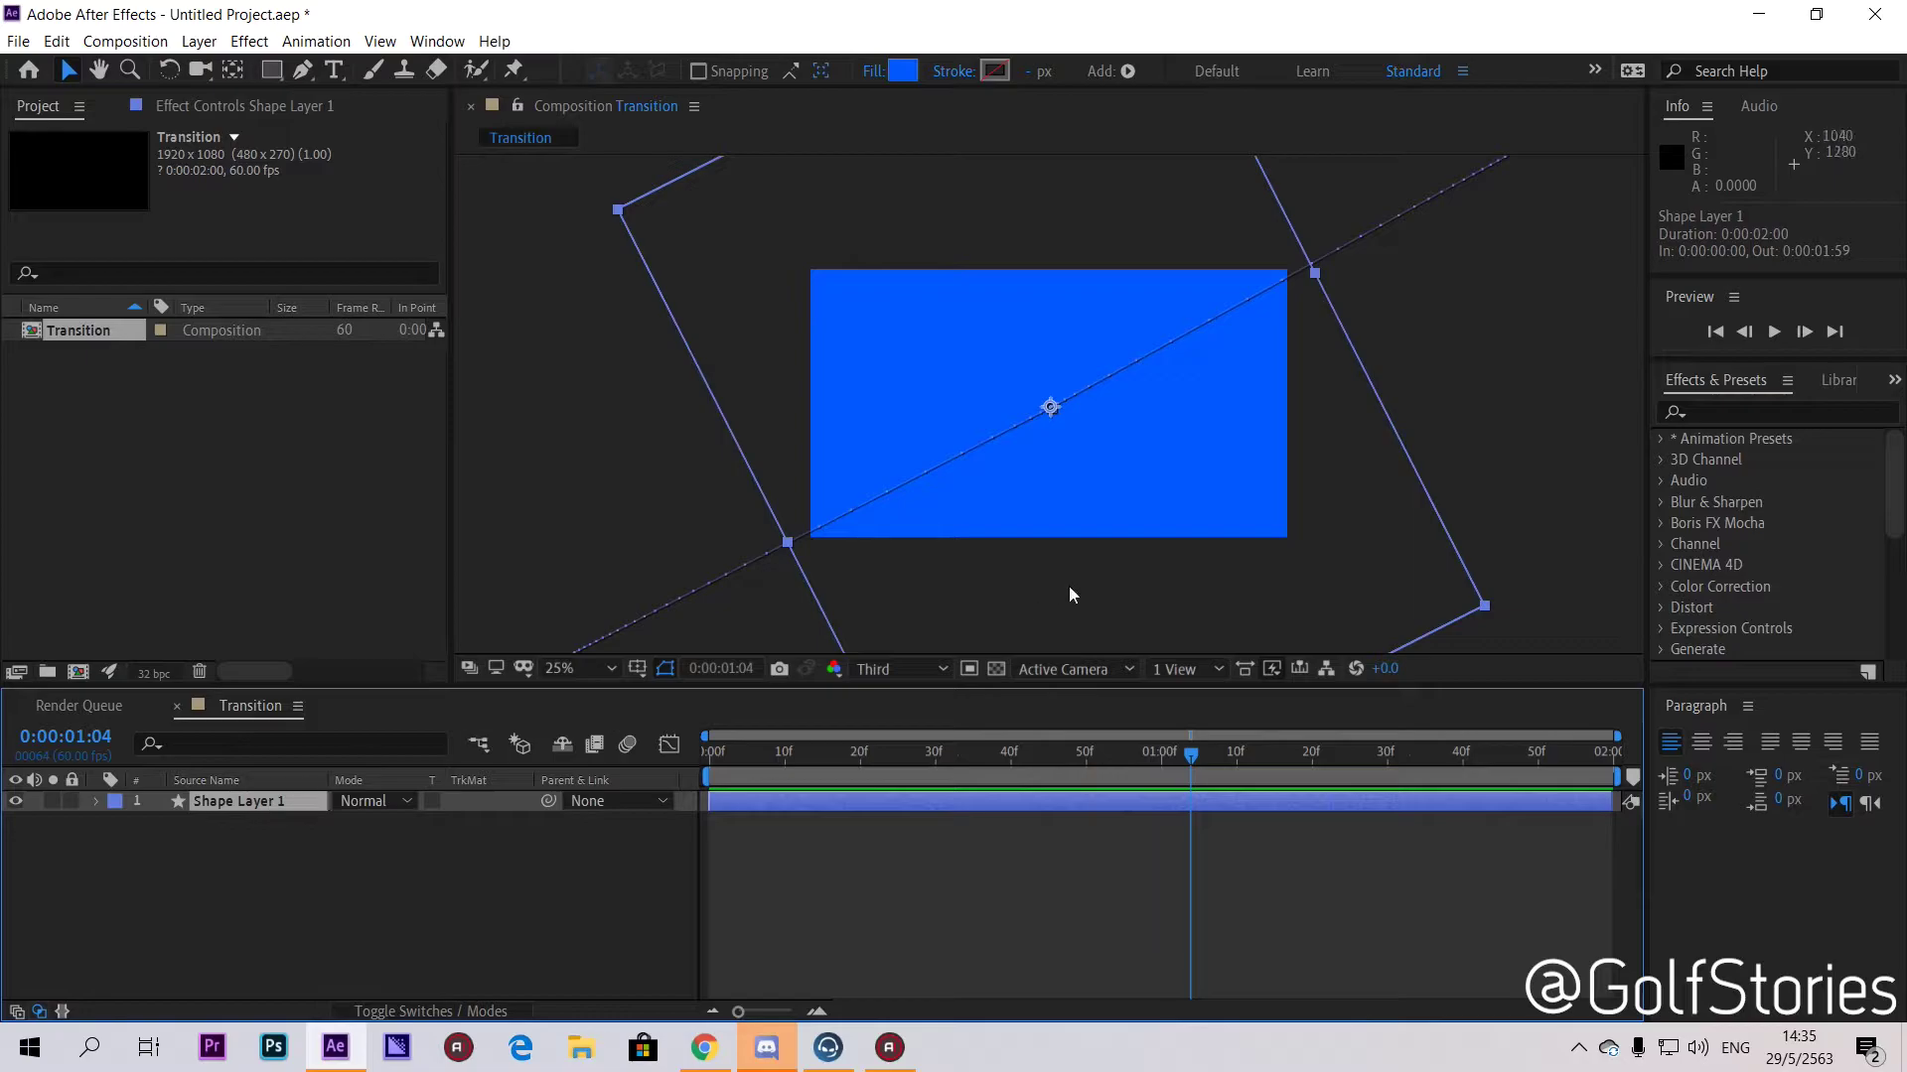
pyautogui.press(',')
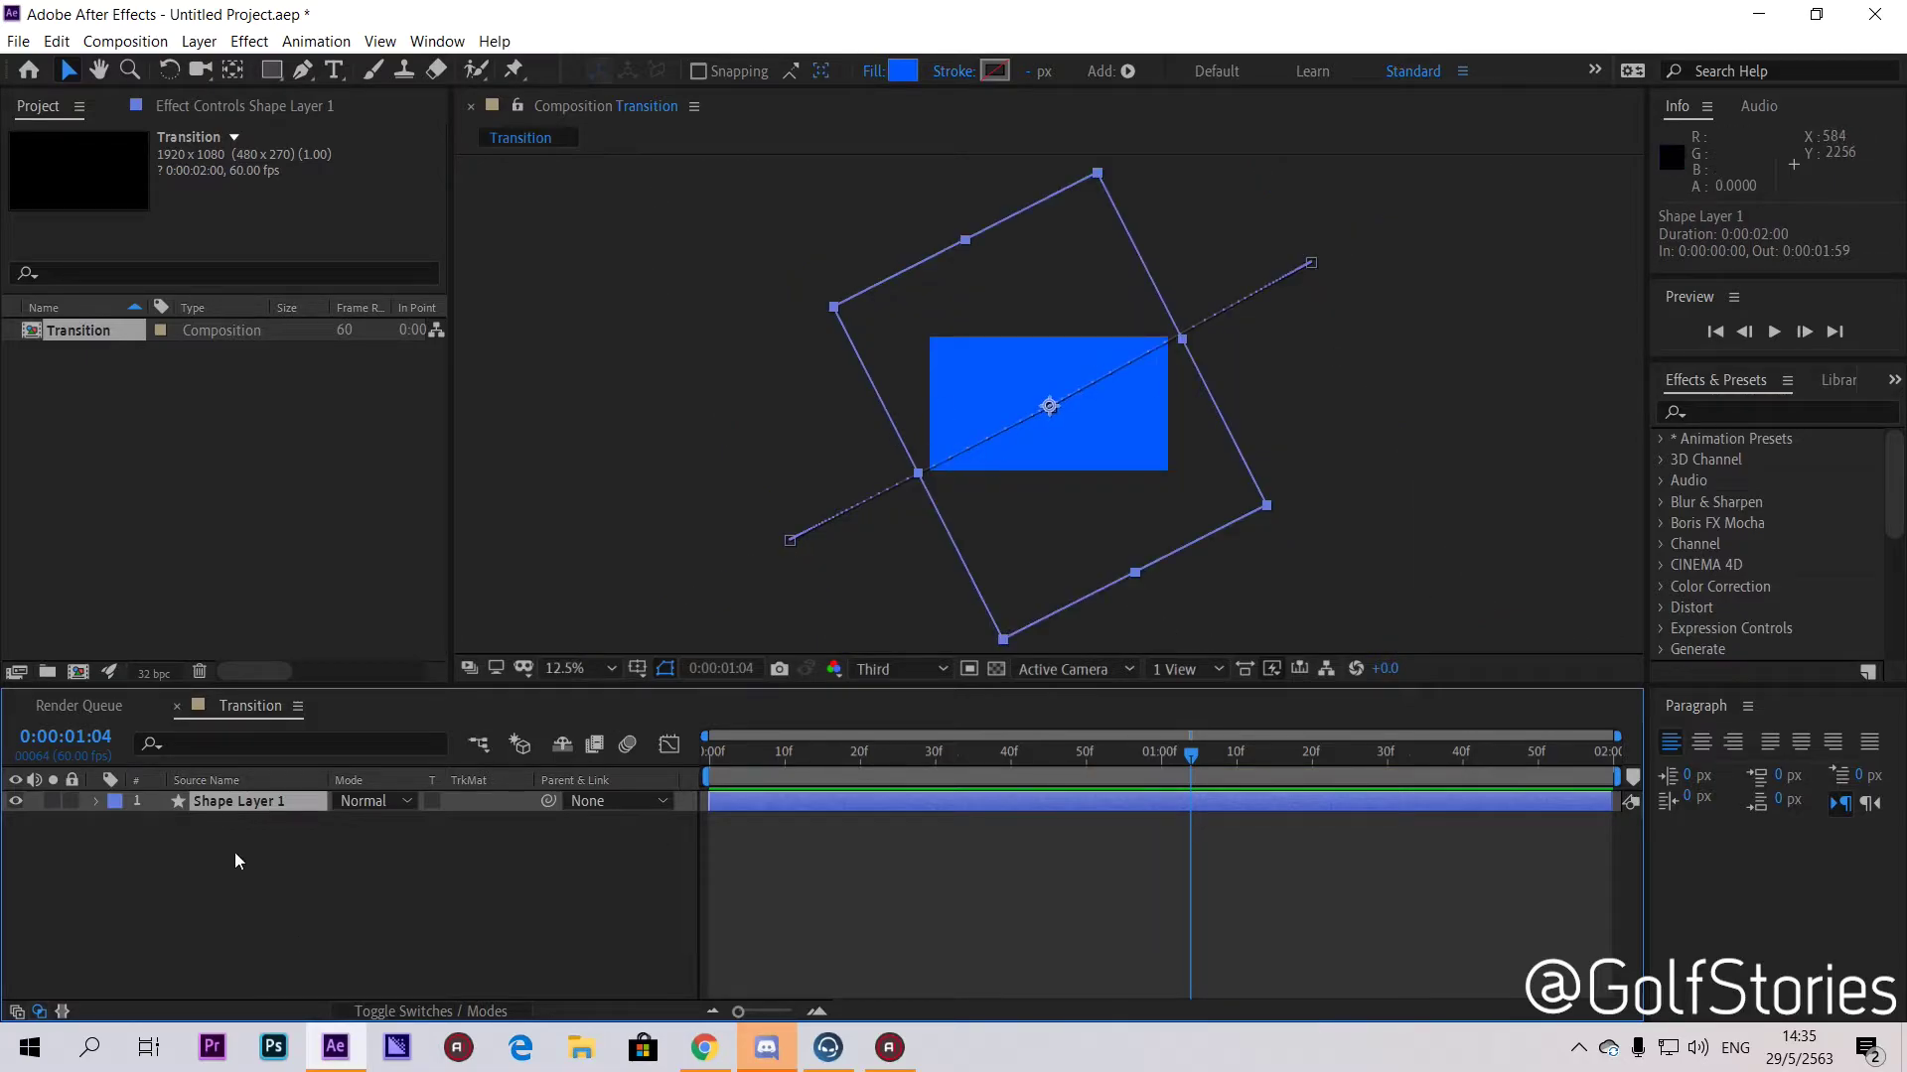
pyautogui.click(272, 834)
pyautogui.hotkey('ctrl', 'a')
pyautogui.hotkey('ctrl', 'd')
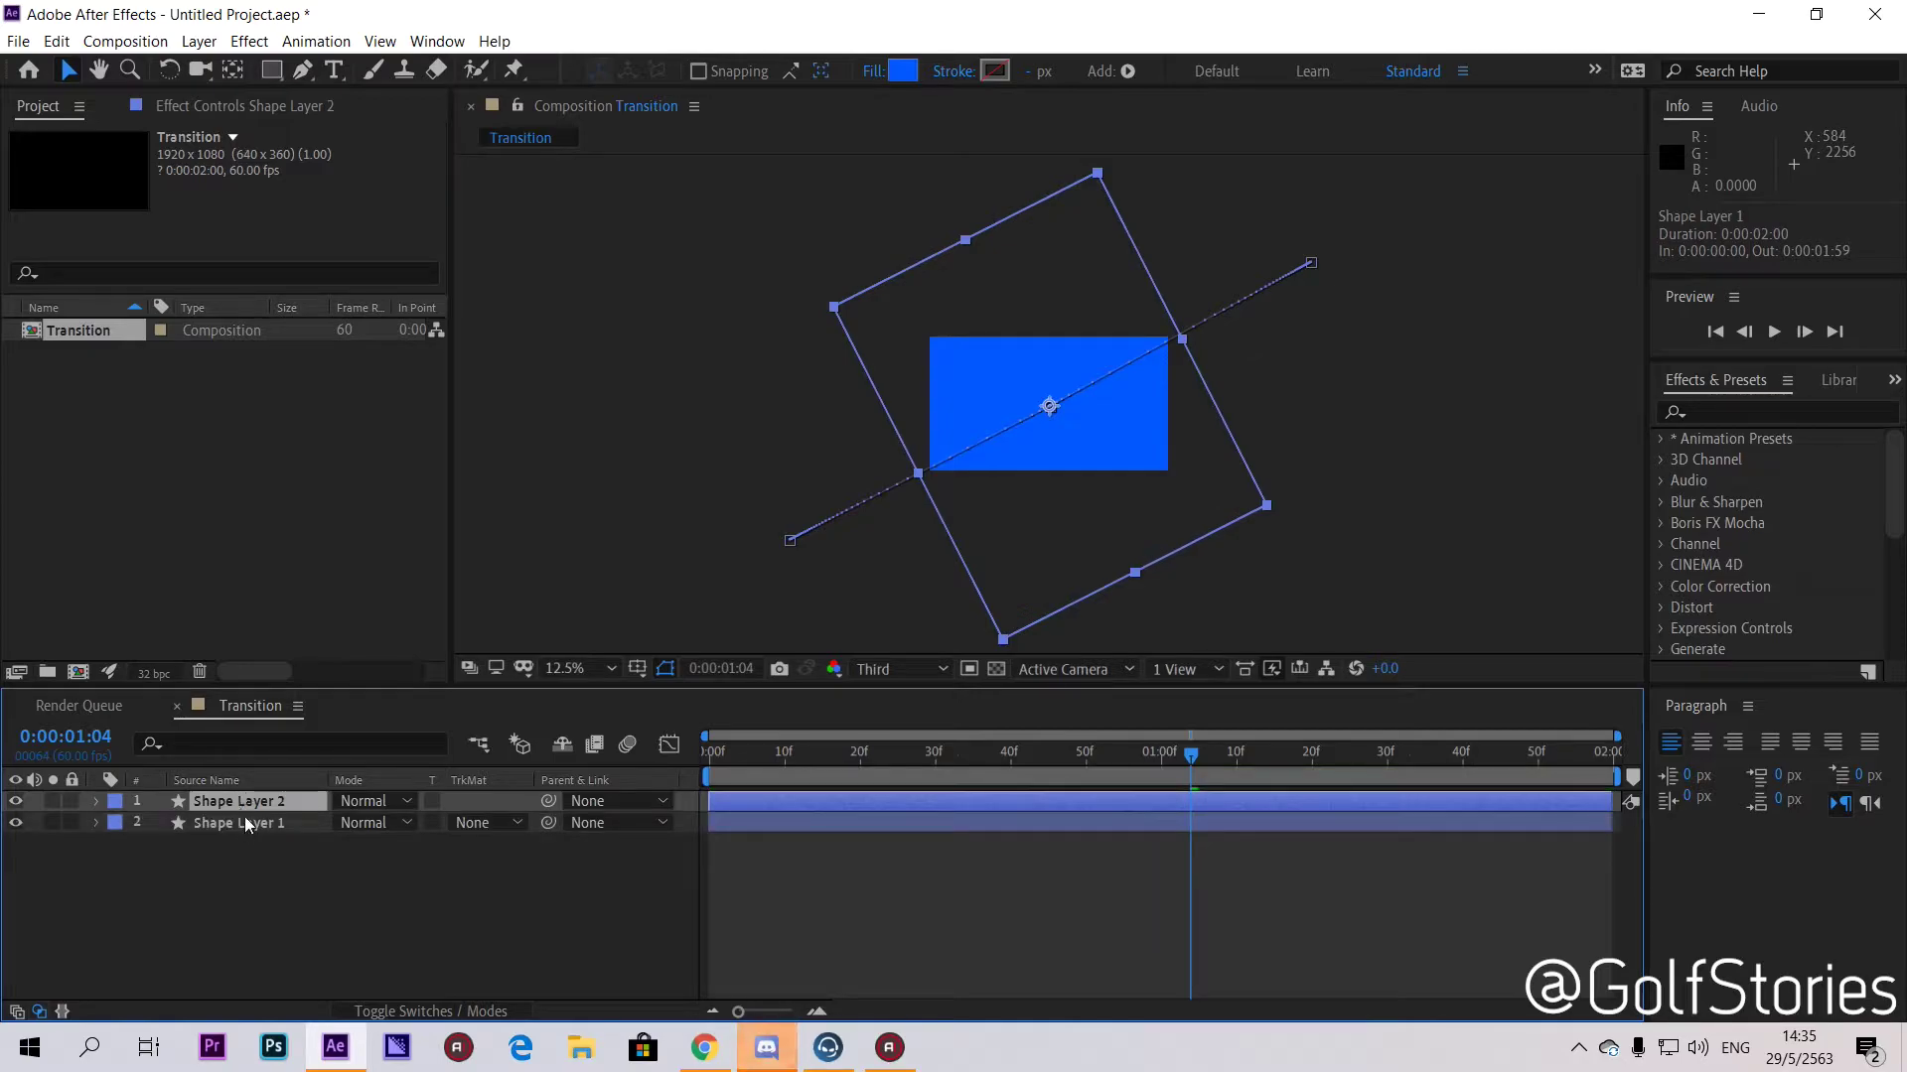
# Step: Rename the original shape layer, Shape Layer 1, as Blue
pyautogui.click(249, 824)
pyautogui.rightClick(252, 822)
pyautogui.click(286, 805)
pyautogui.write('Blue')
pyautogui.press('Return')
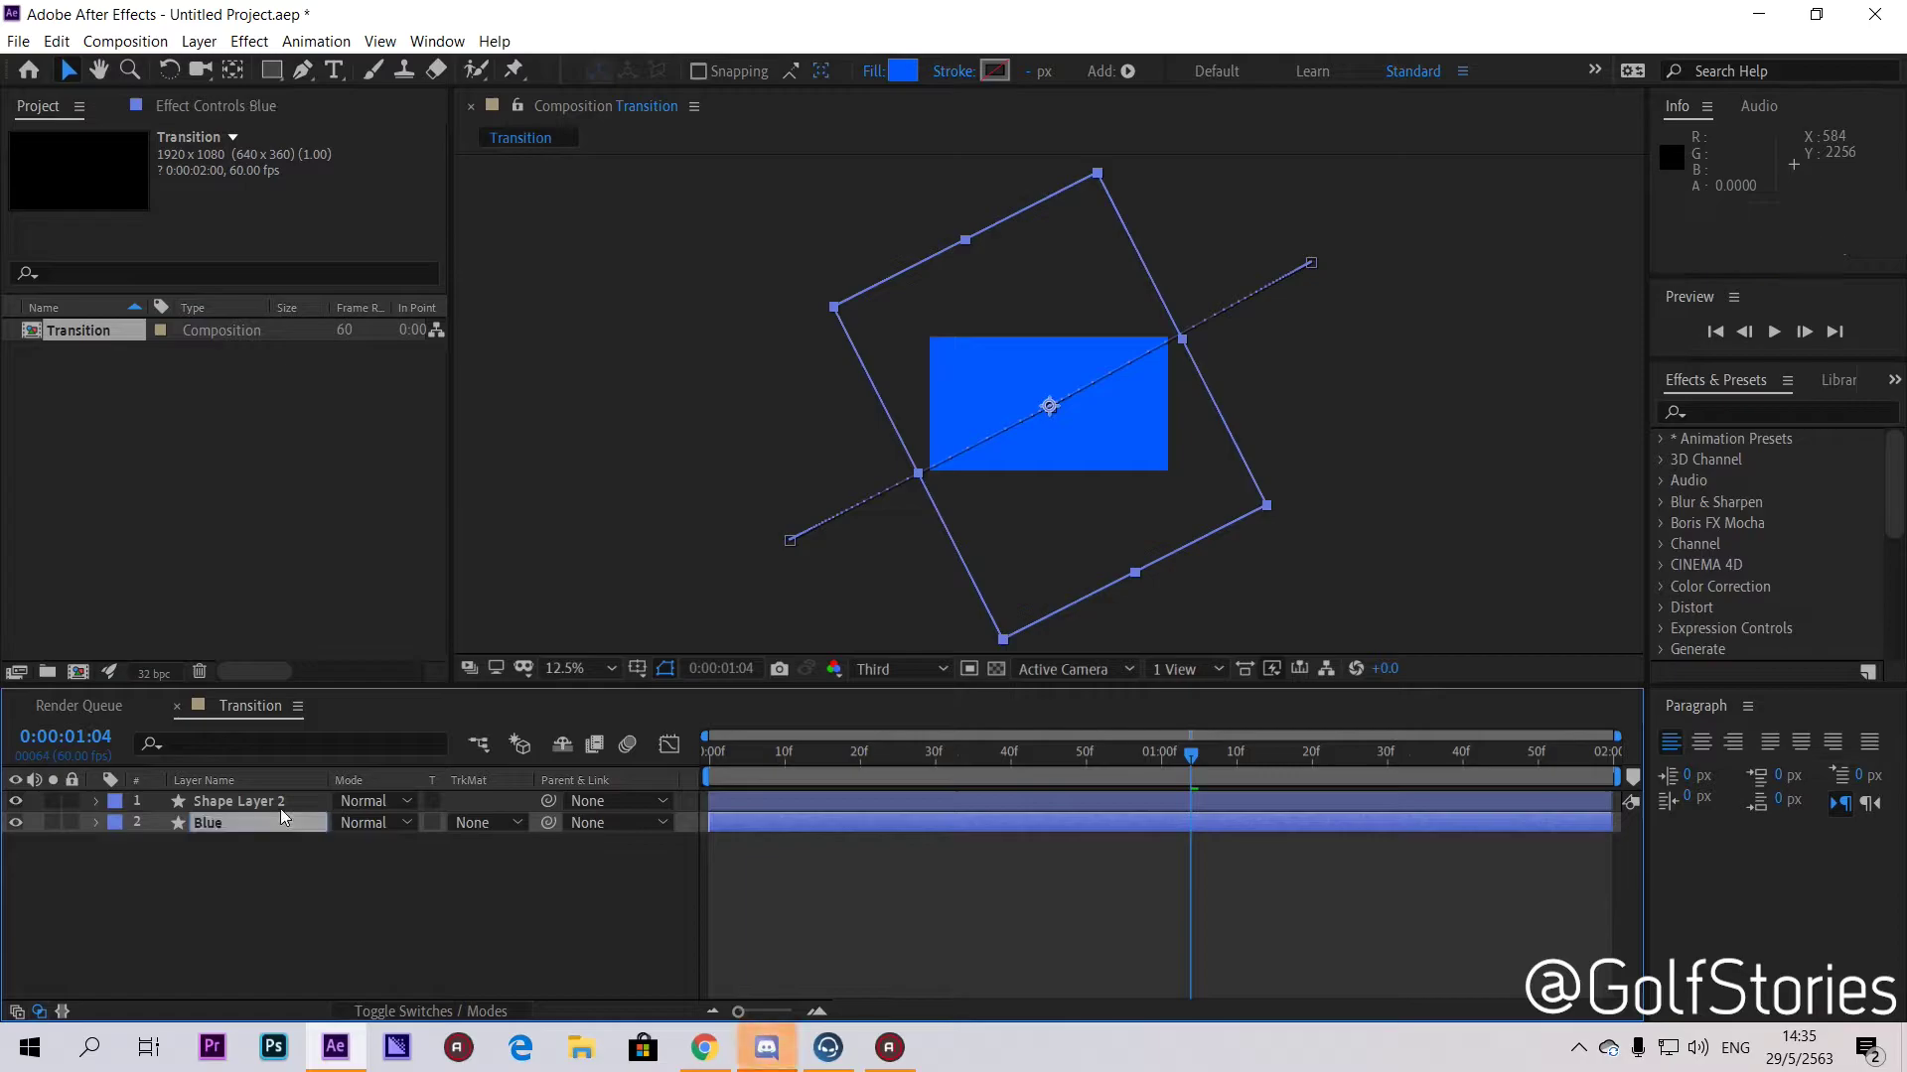
# Step: Change the fill of the duplicated rectangle, Shape Layer 2, to purple 642EB8
pyautogui.click(279, 809)
pyautogui.press('.')
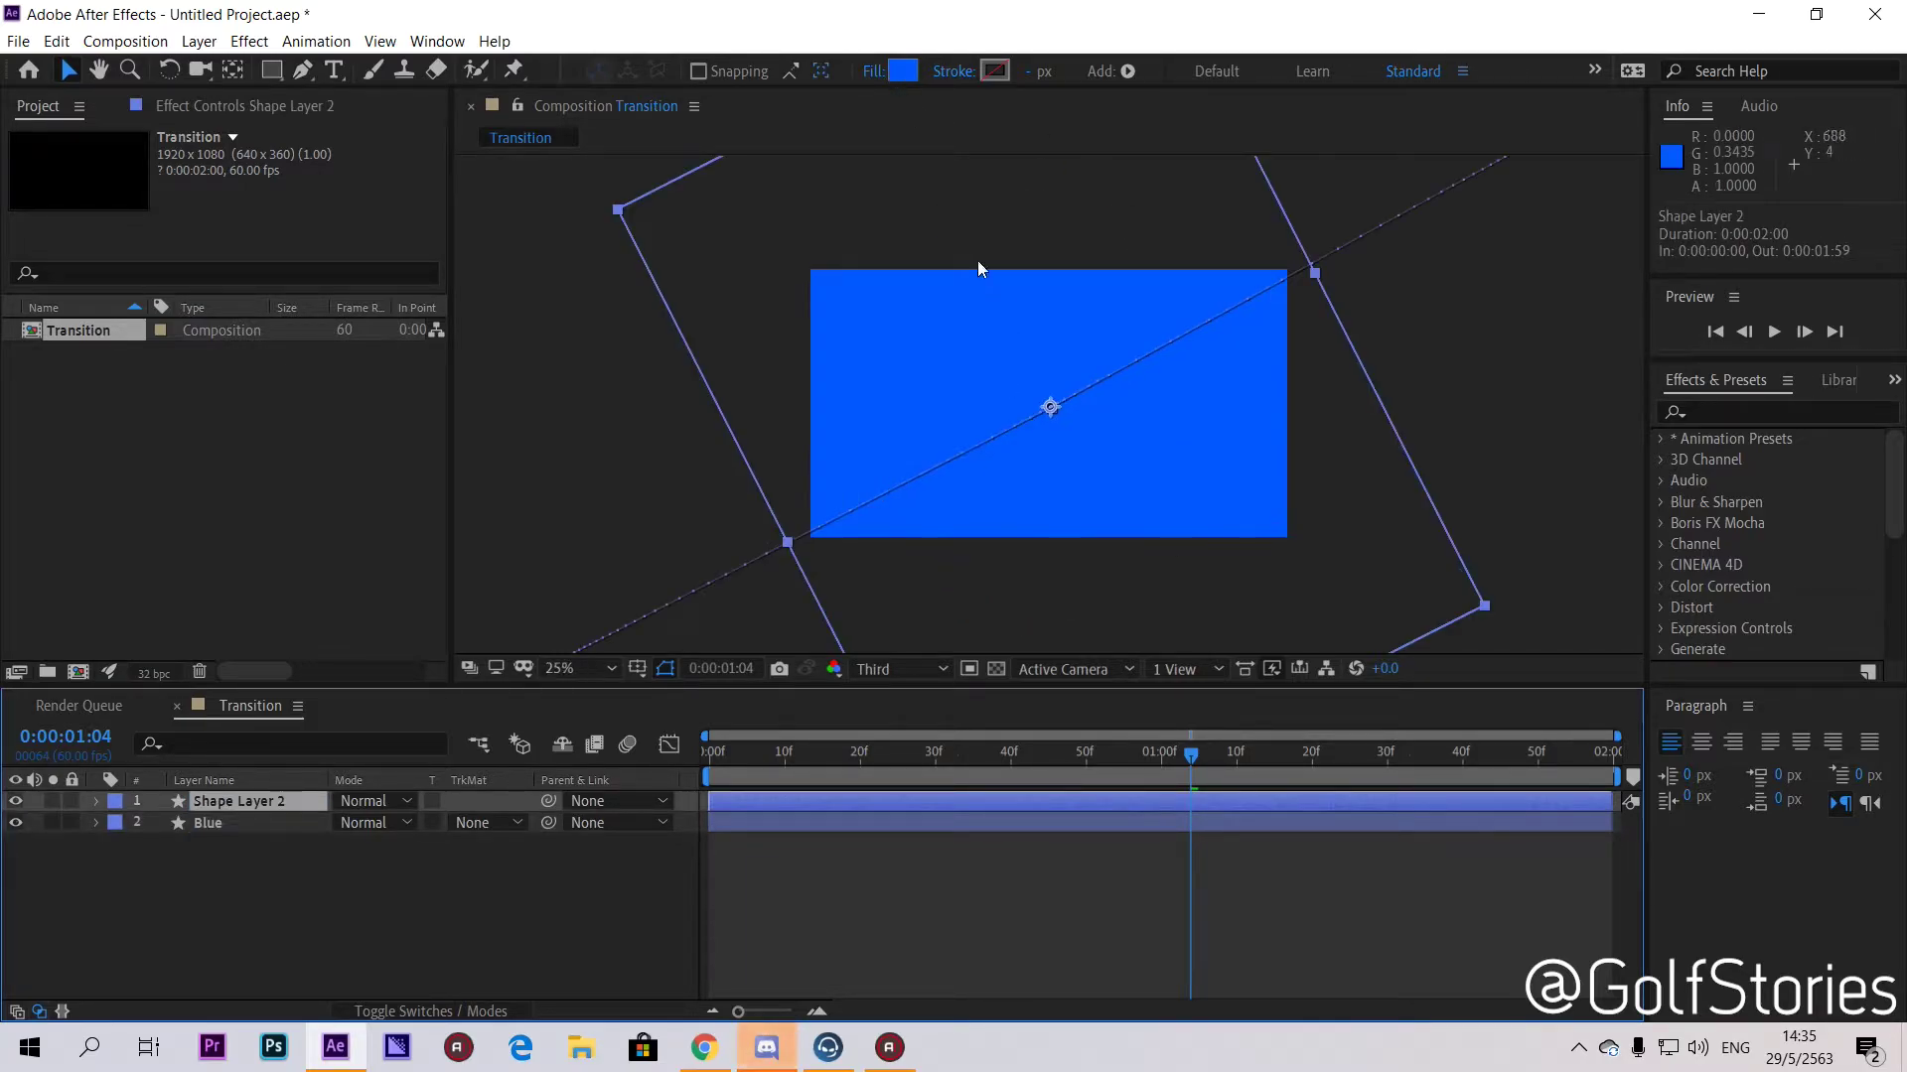
pyautogui.click(902, 71)
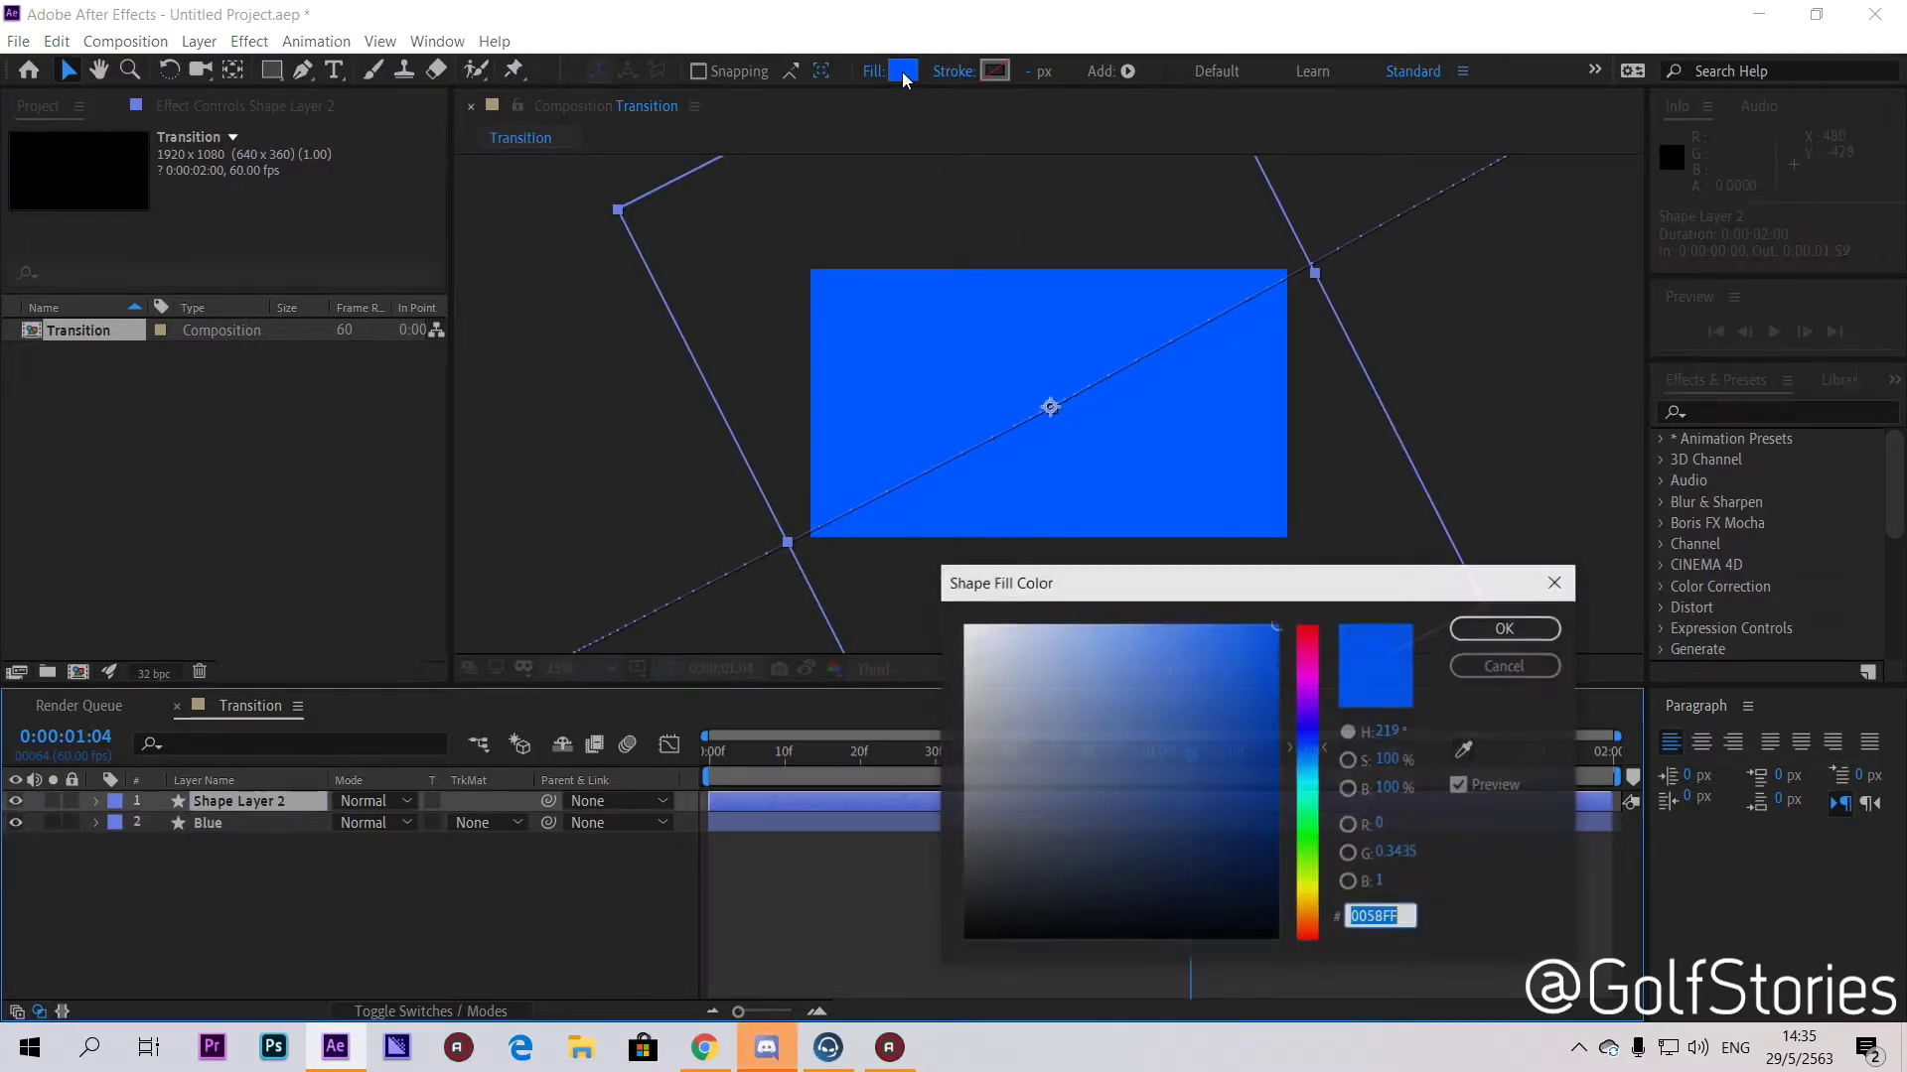
pyautogui.click(1311, 789)
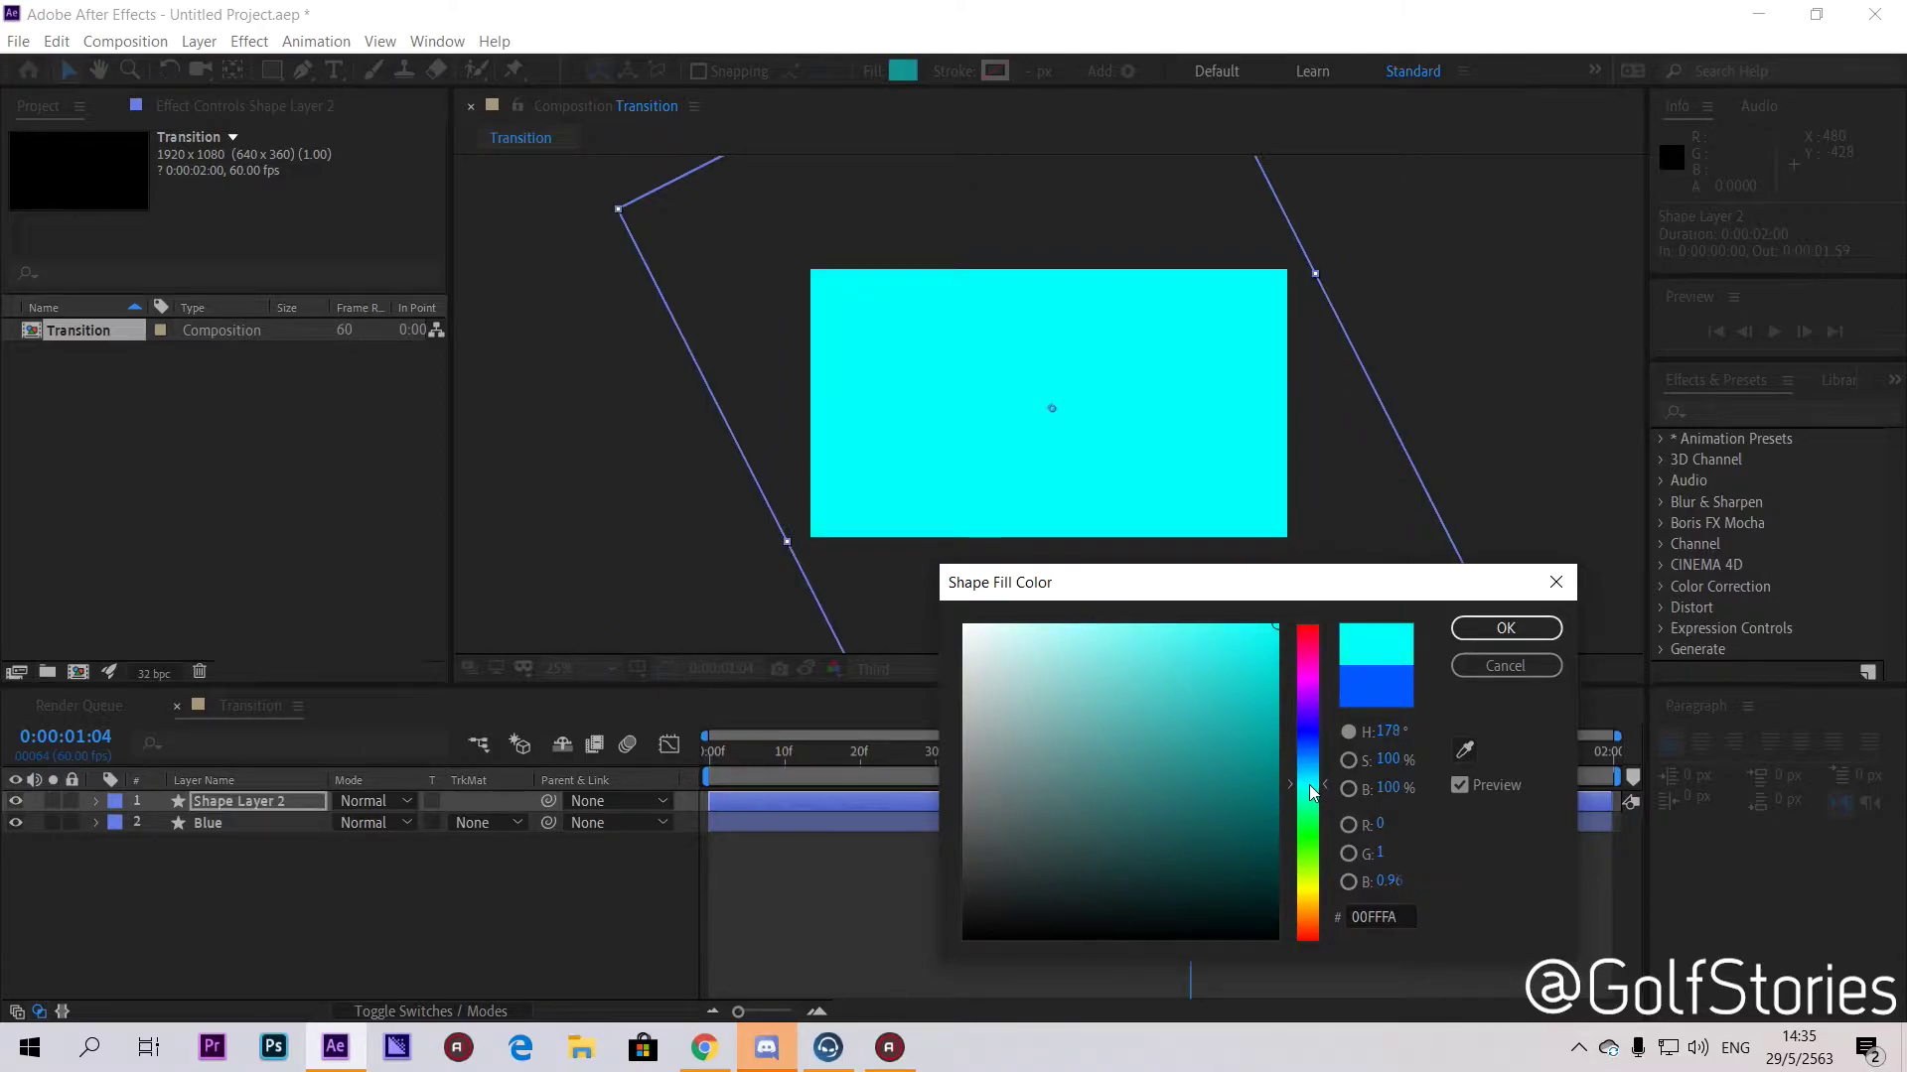
pyautogui.moveTo(1308, 782); pyautogui.dragTo(1313, 708)
pyautogui.click(1170, 692)
pyautogui.moveTo(1197, 665); pyautogui.dragTo(1197, 706)
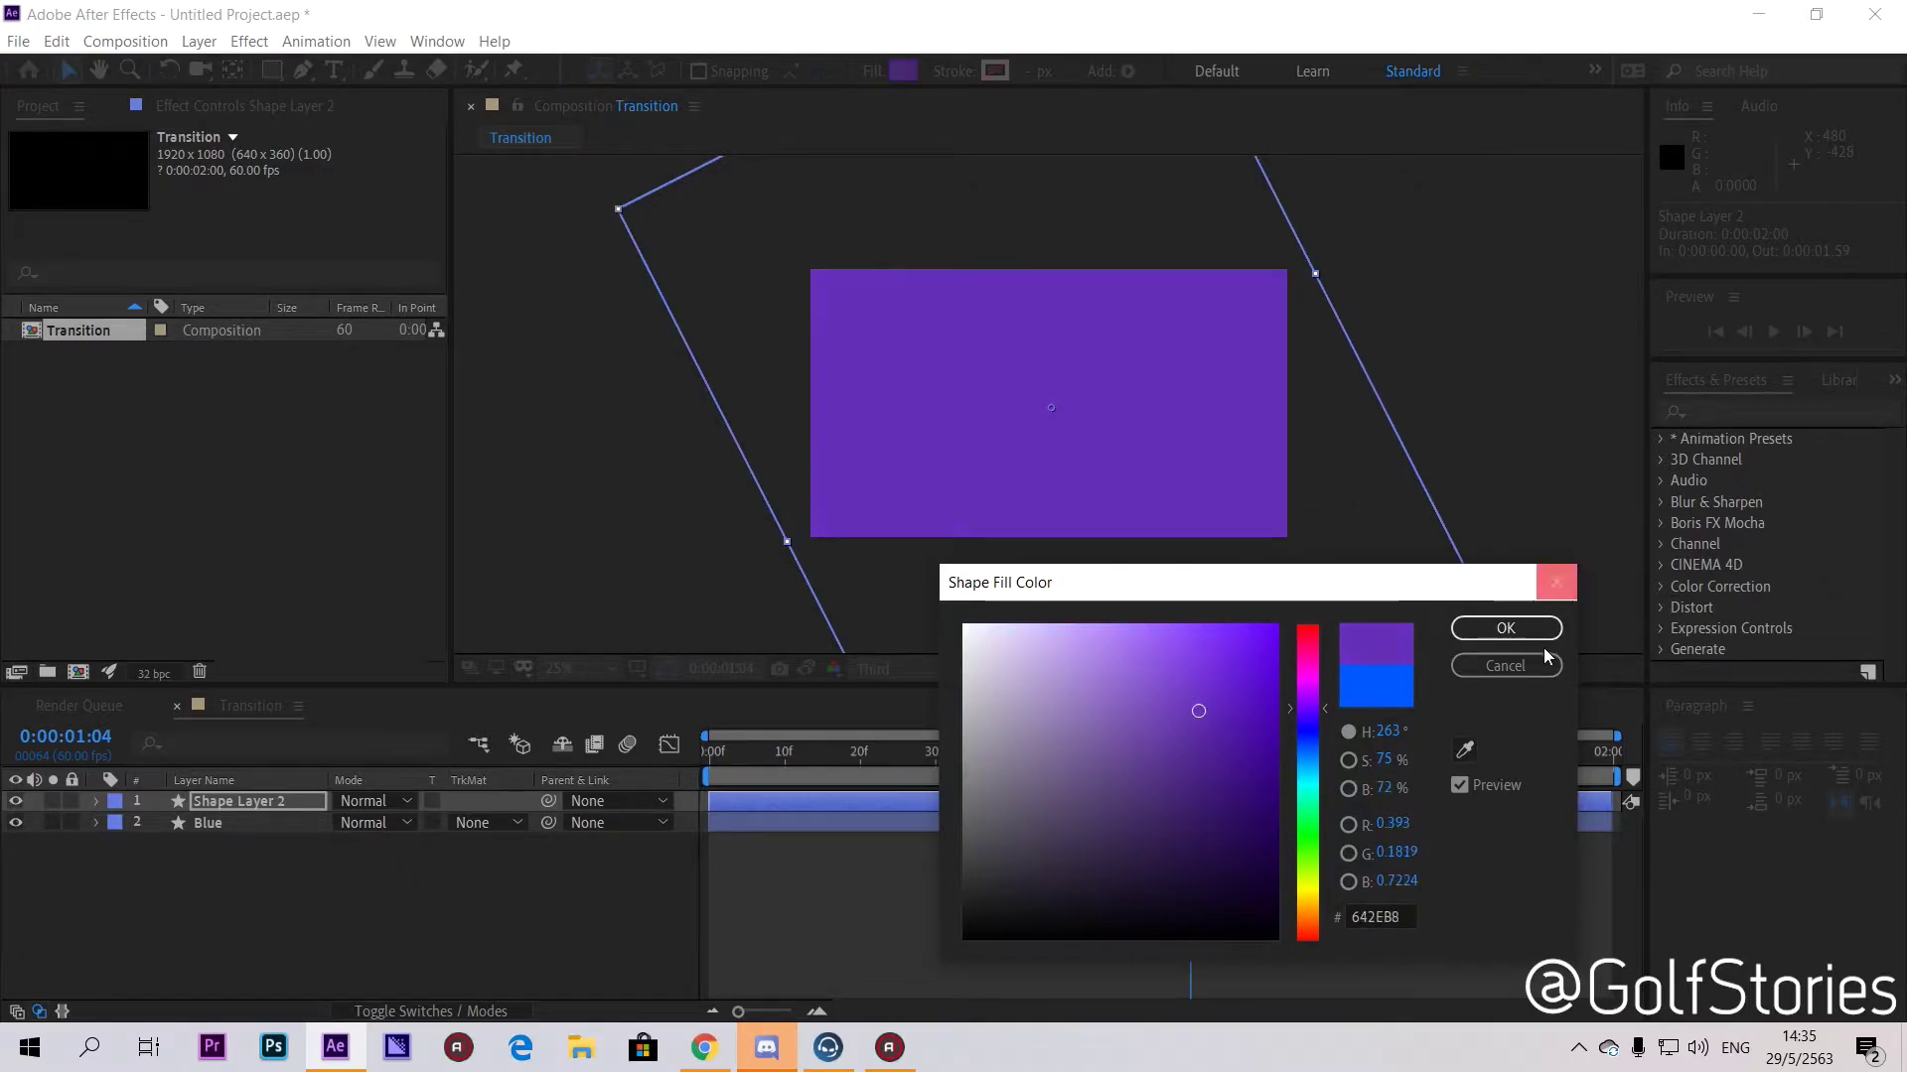
pyautogui.click(1492, 625)
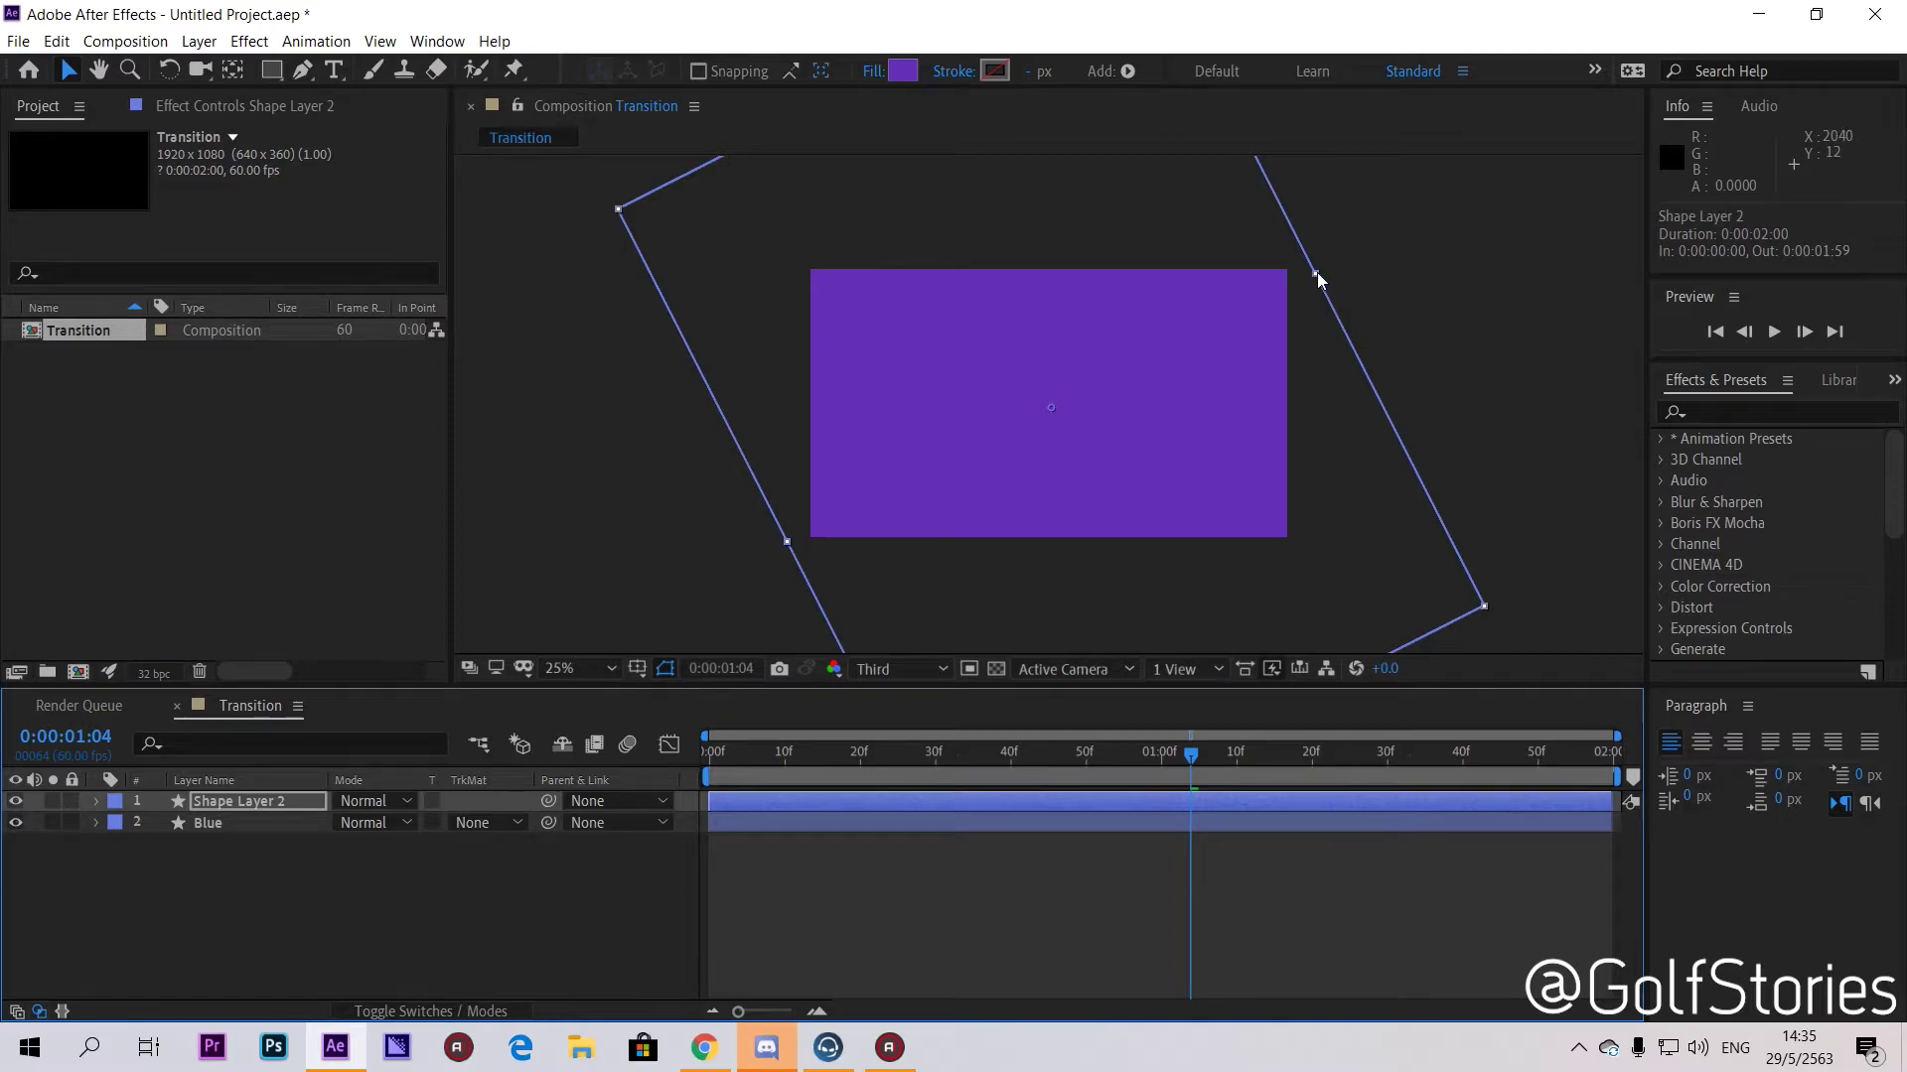
# Step: Narrow the purple rectangle slightly along the sweep direction to expose a blue edge, and scrub back to 0:00:00:00
pyautogui.moveTo(1317, 272); pyautogui.dragTo(1280, 295)
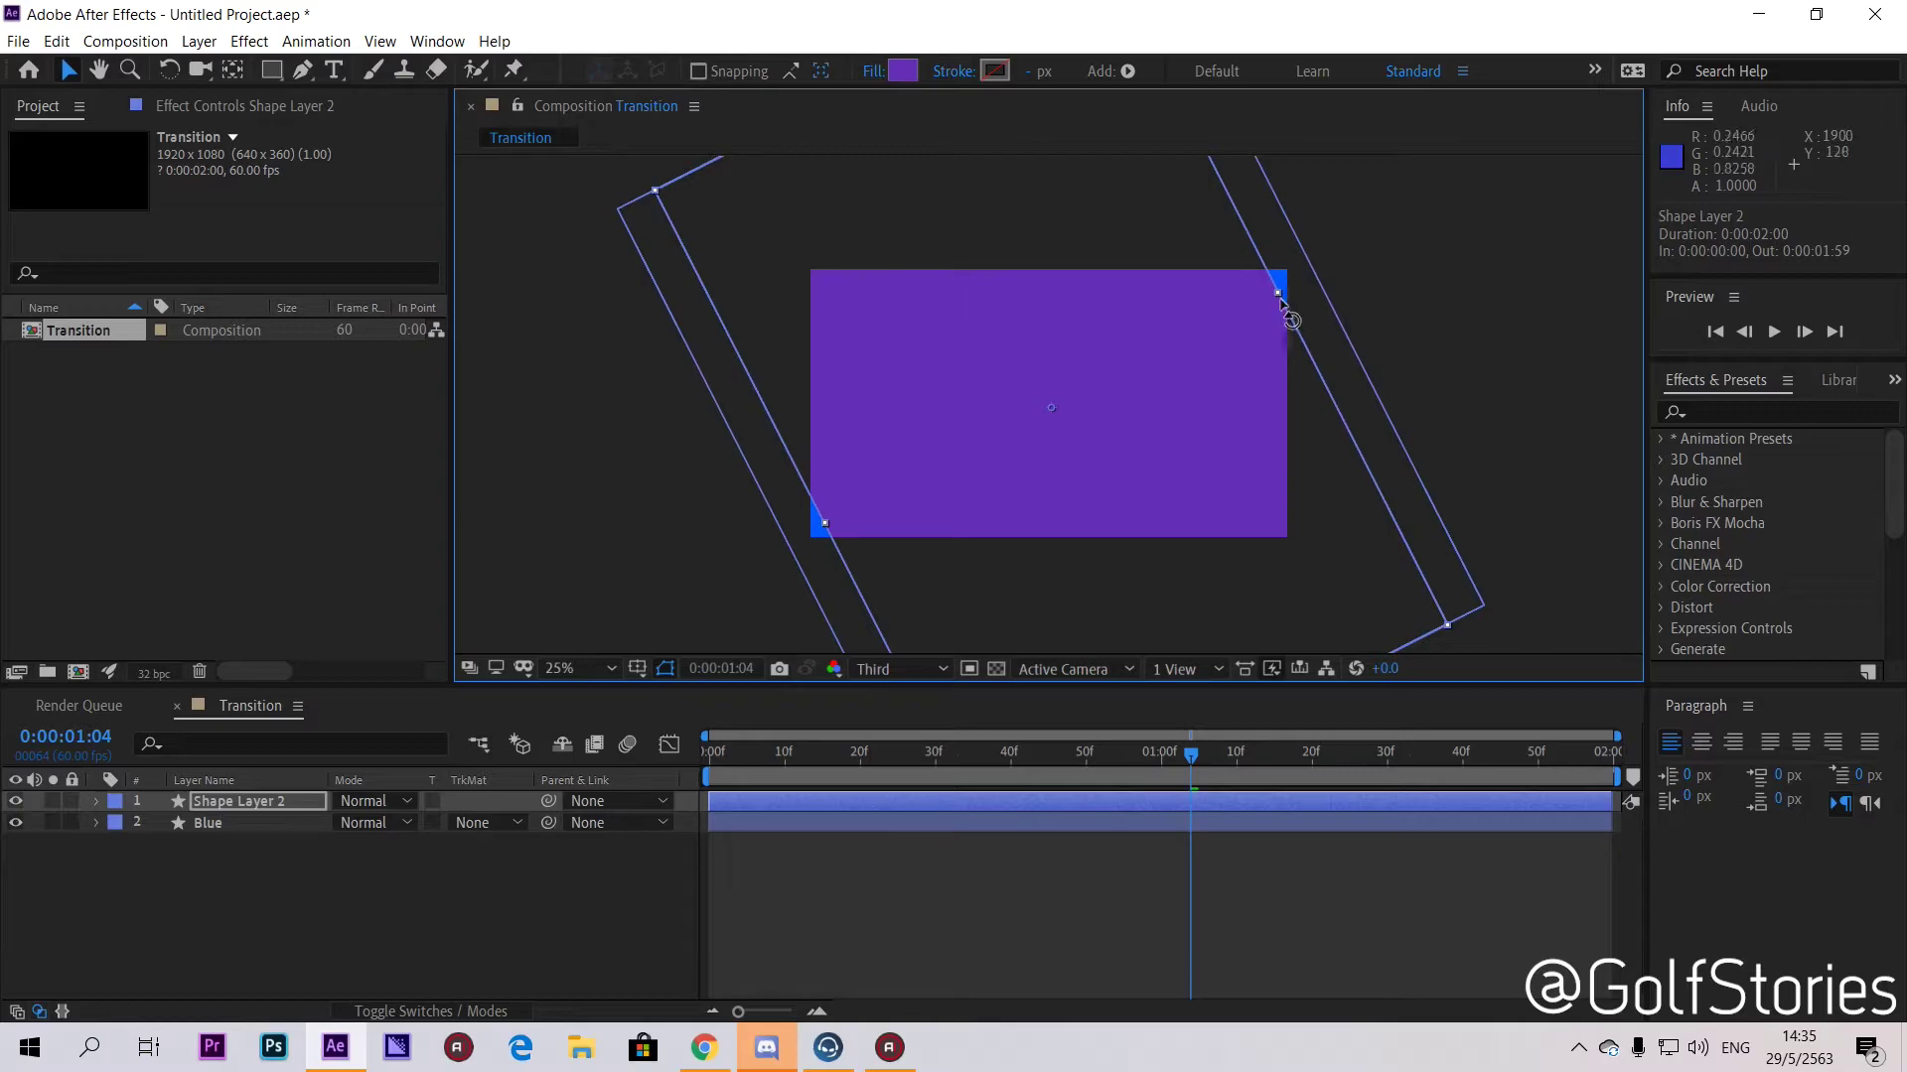
pyautogui.moveTo(1136, 753); pyautogui.dragTo(1010, 753)
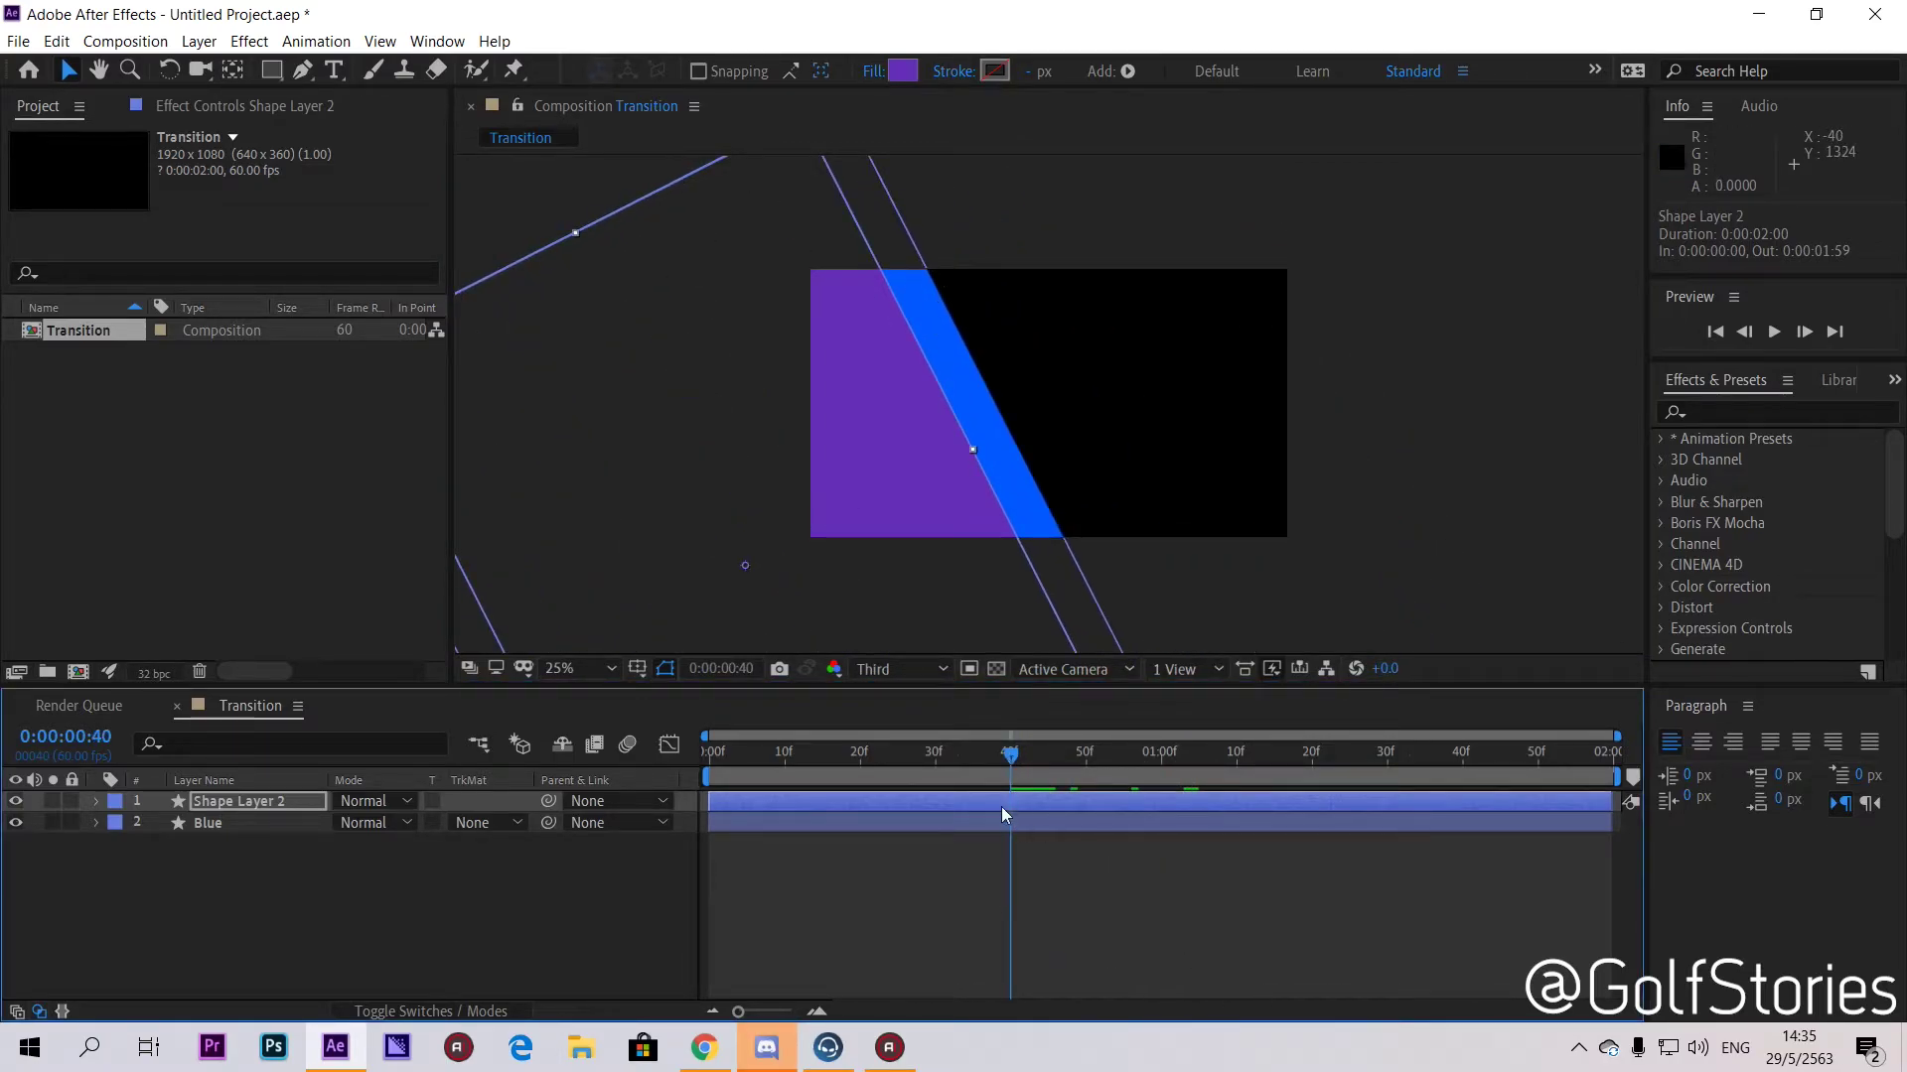
pyautogui.moveTo(1011, 755); pyautogui.dragTo(650, 805)
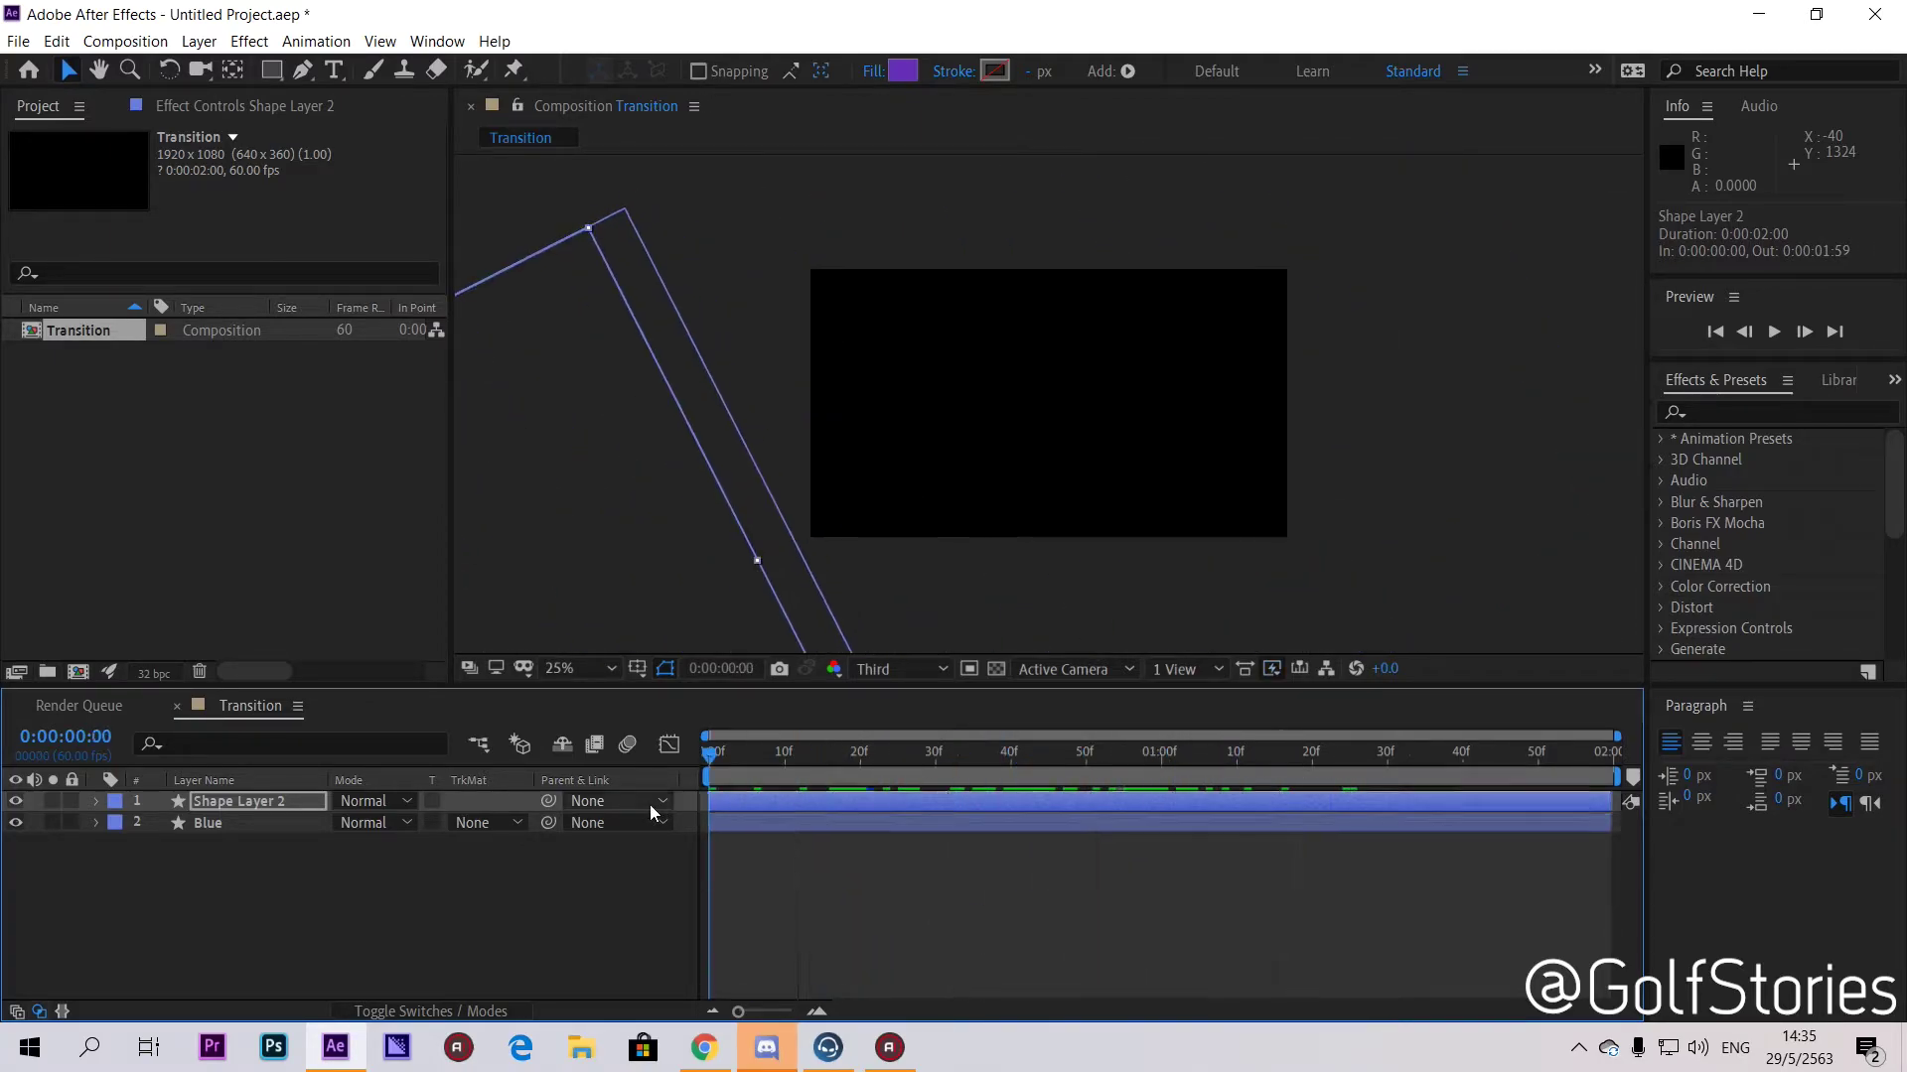
# Step: Rename Shape Layer 2 as Purple
pyautogui.rightClick(227, 802)
pyautogui.click(298, 787)
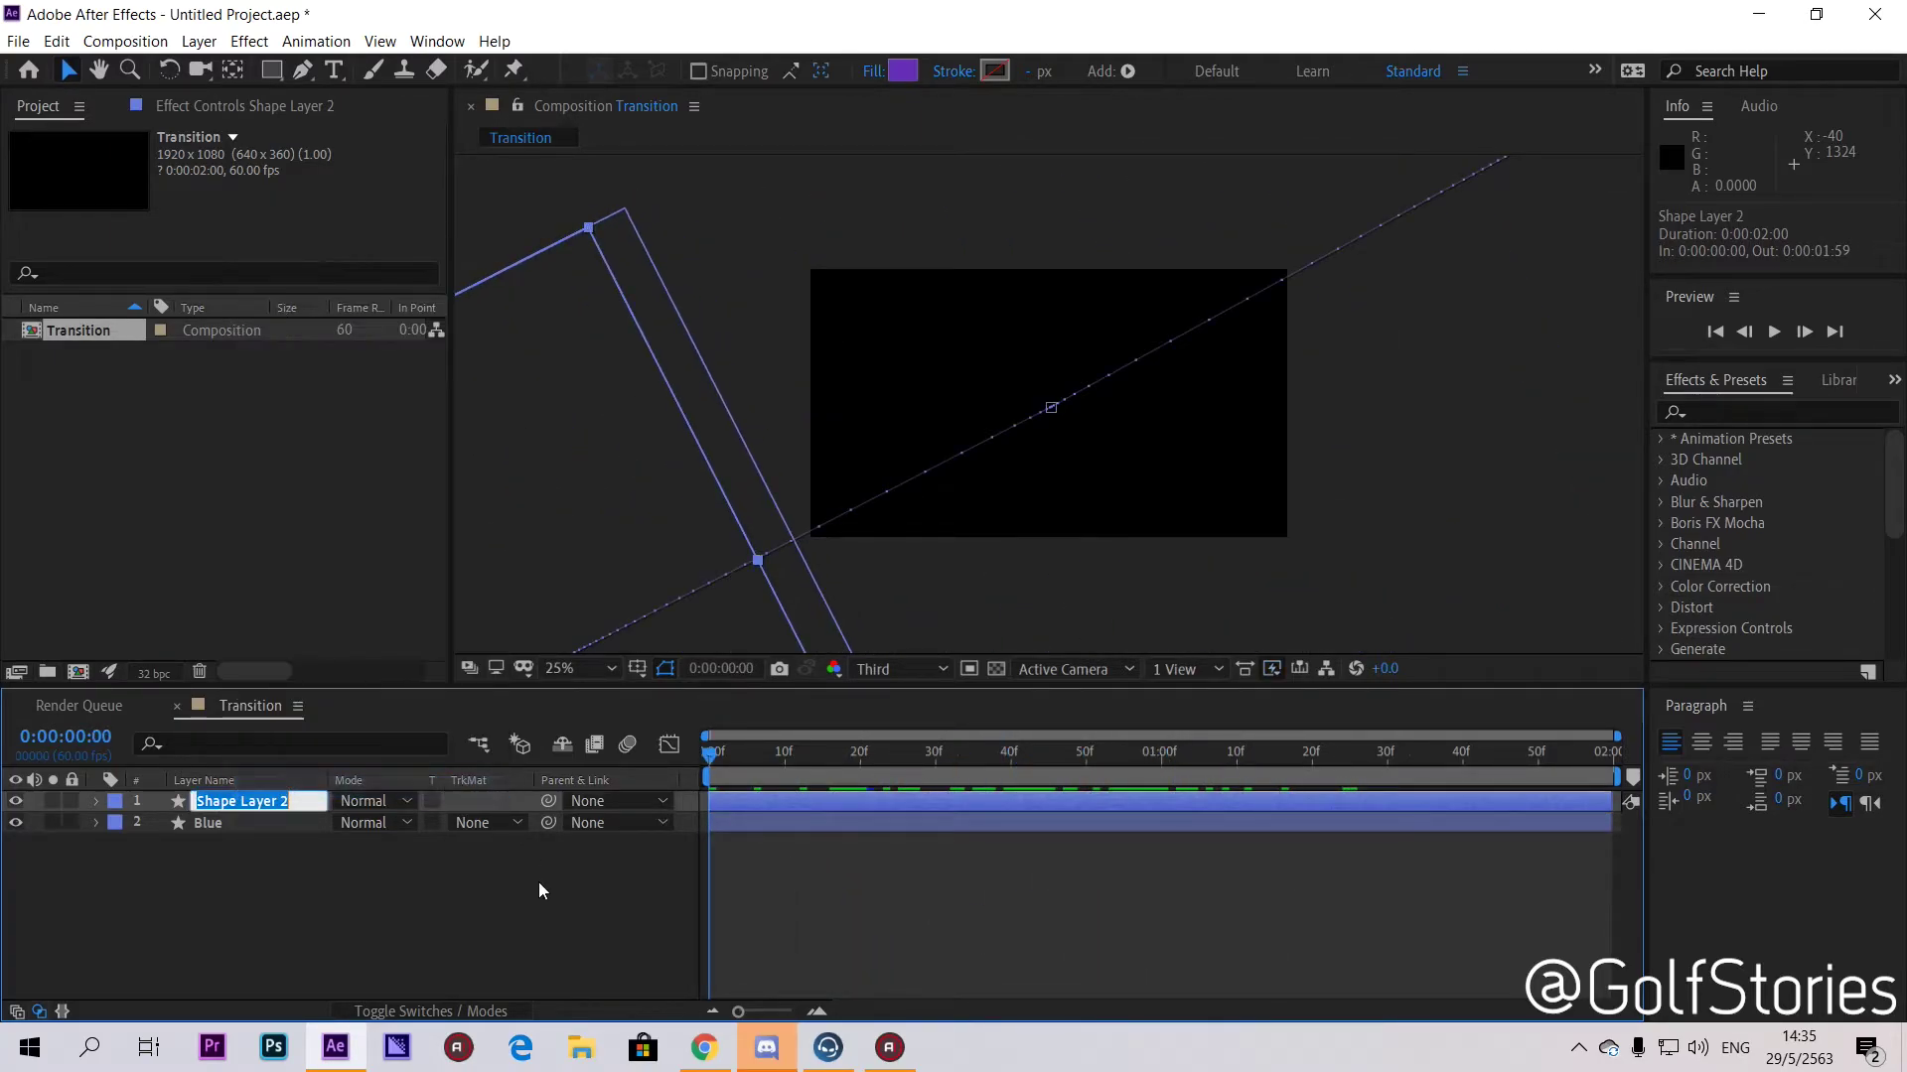
pyautogui.write('Purple')
pyautogui.press('Return')
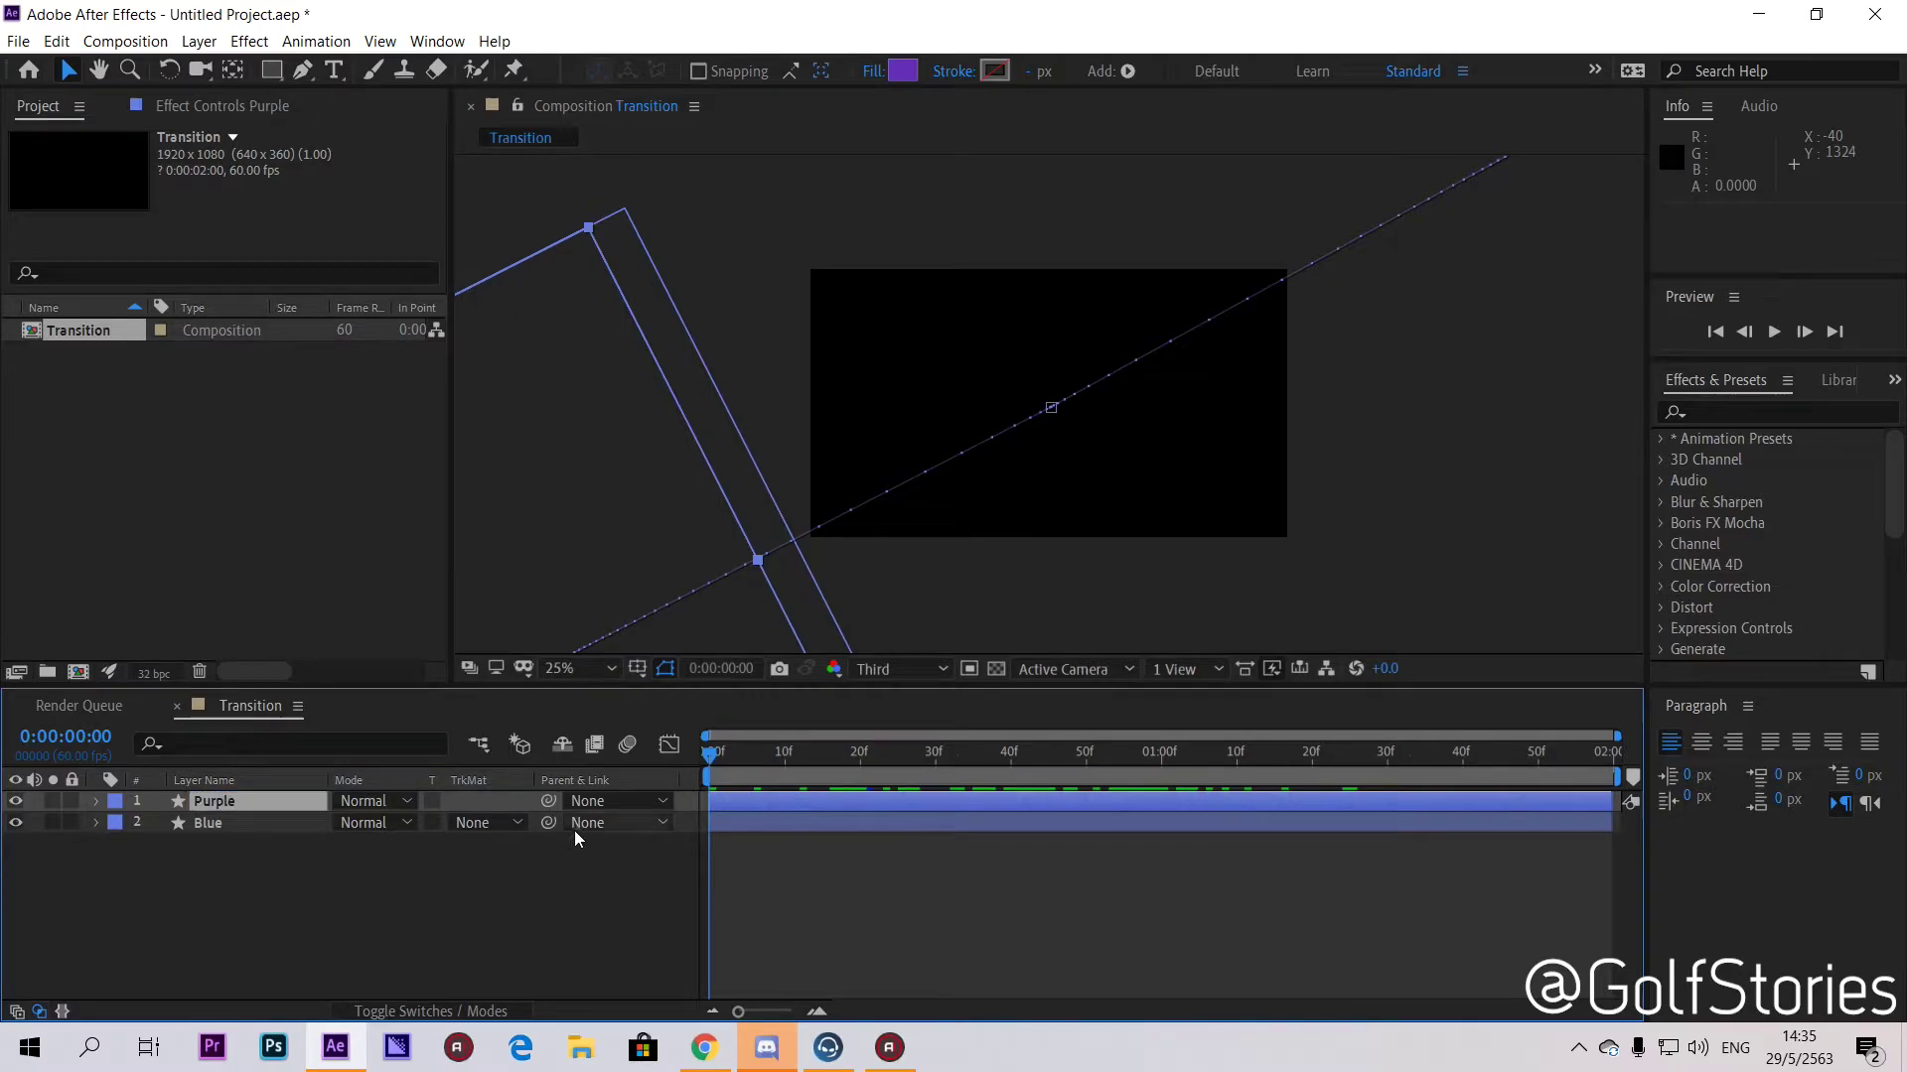
# Step: Set the composition preview resolution to Quarter and play the transition from the start
pyautogui.click(915, 671)
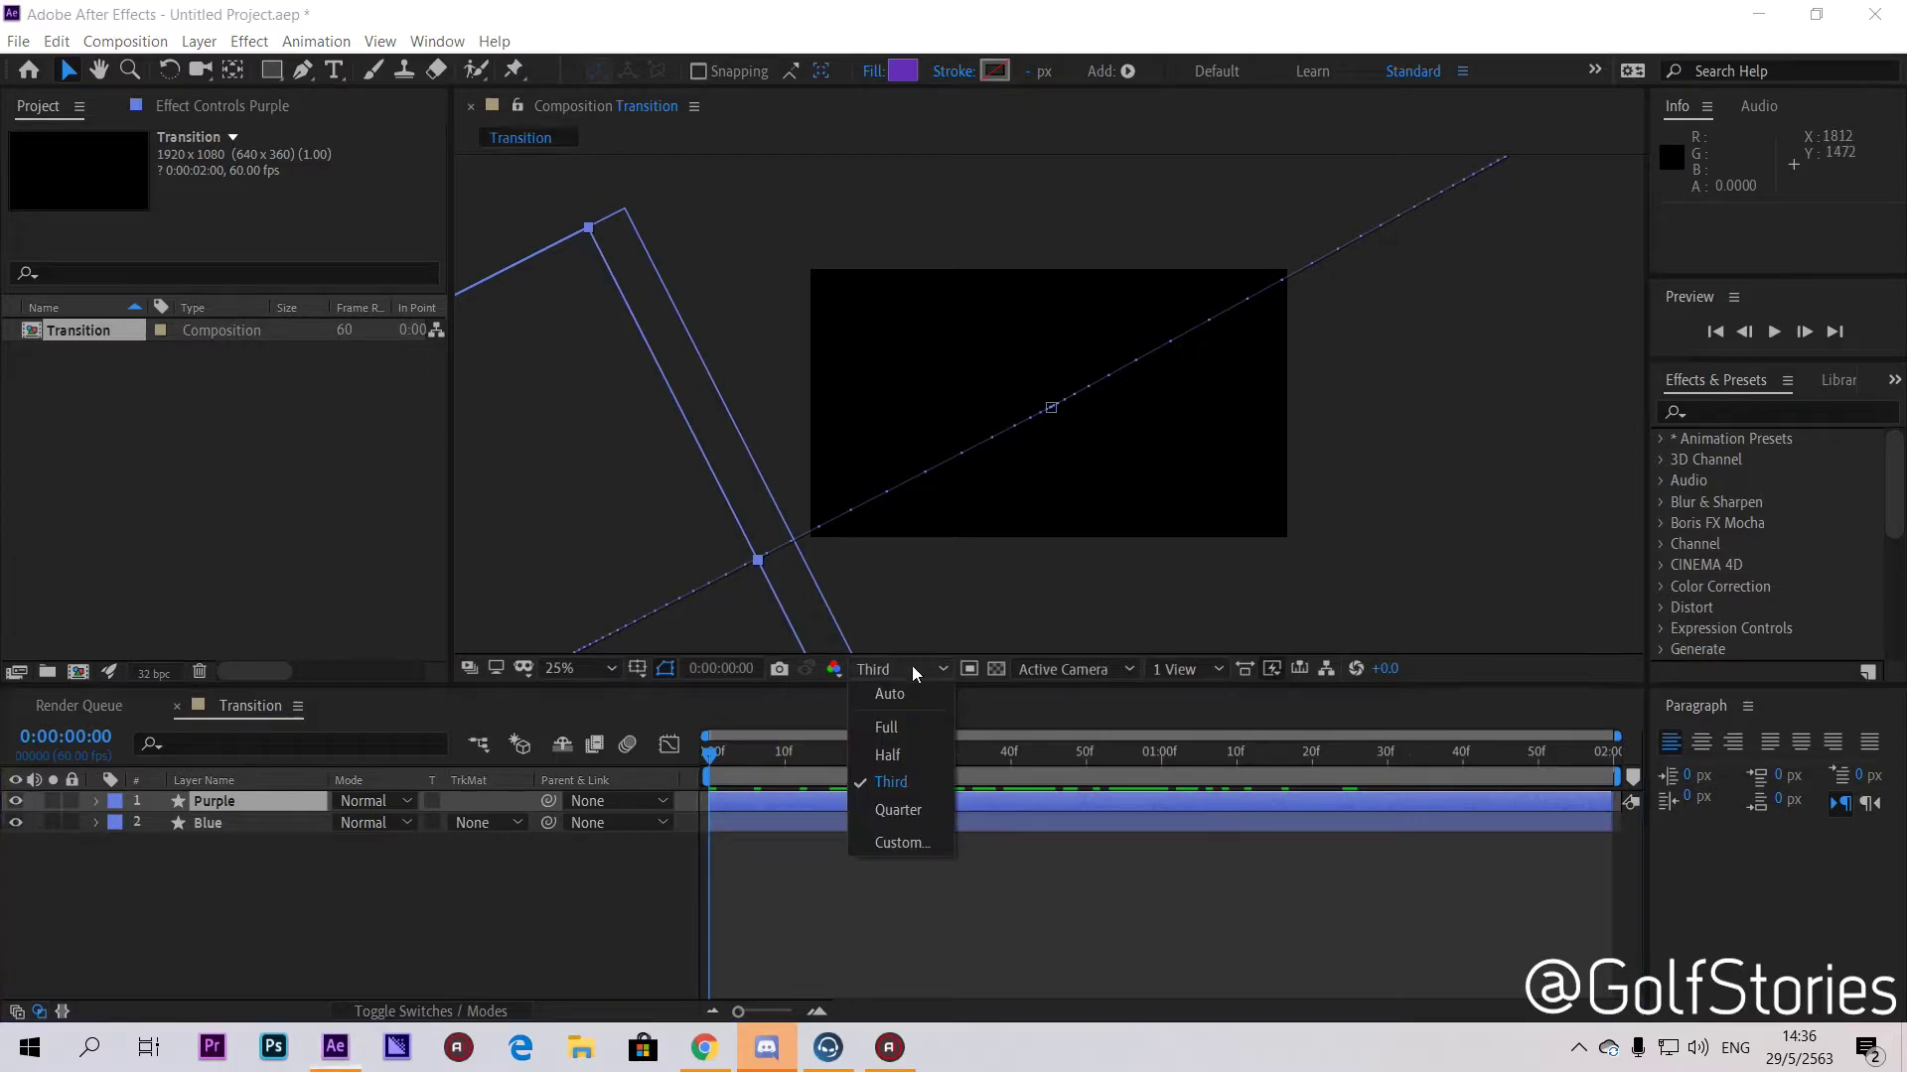
pyautogui.click(898, 810)
pyautogui.click(1773, 332)
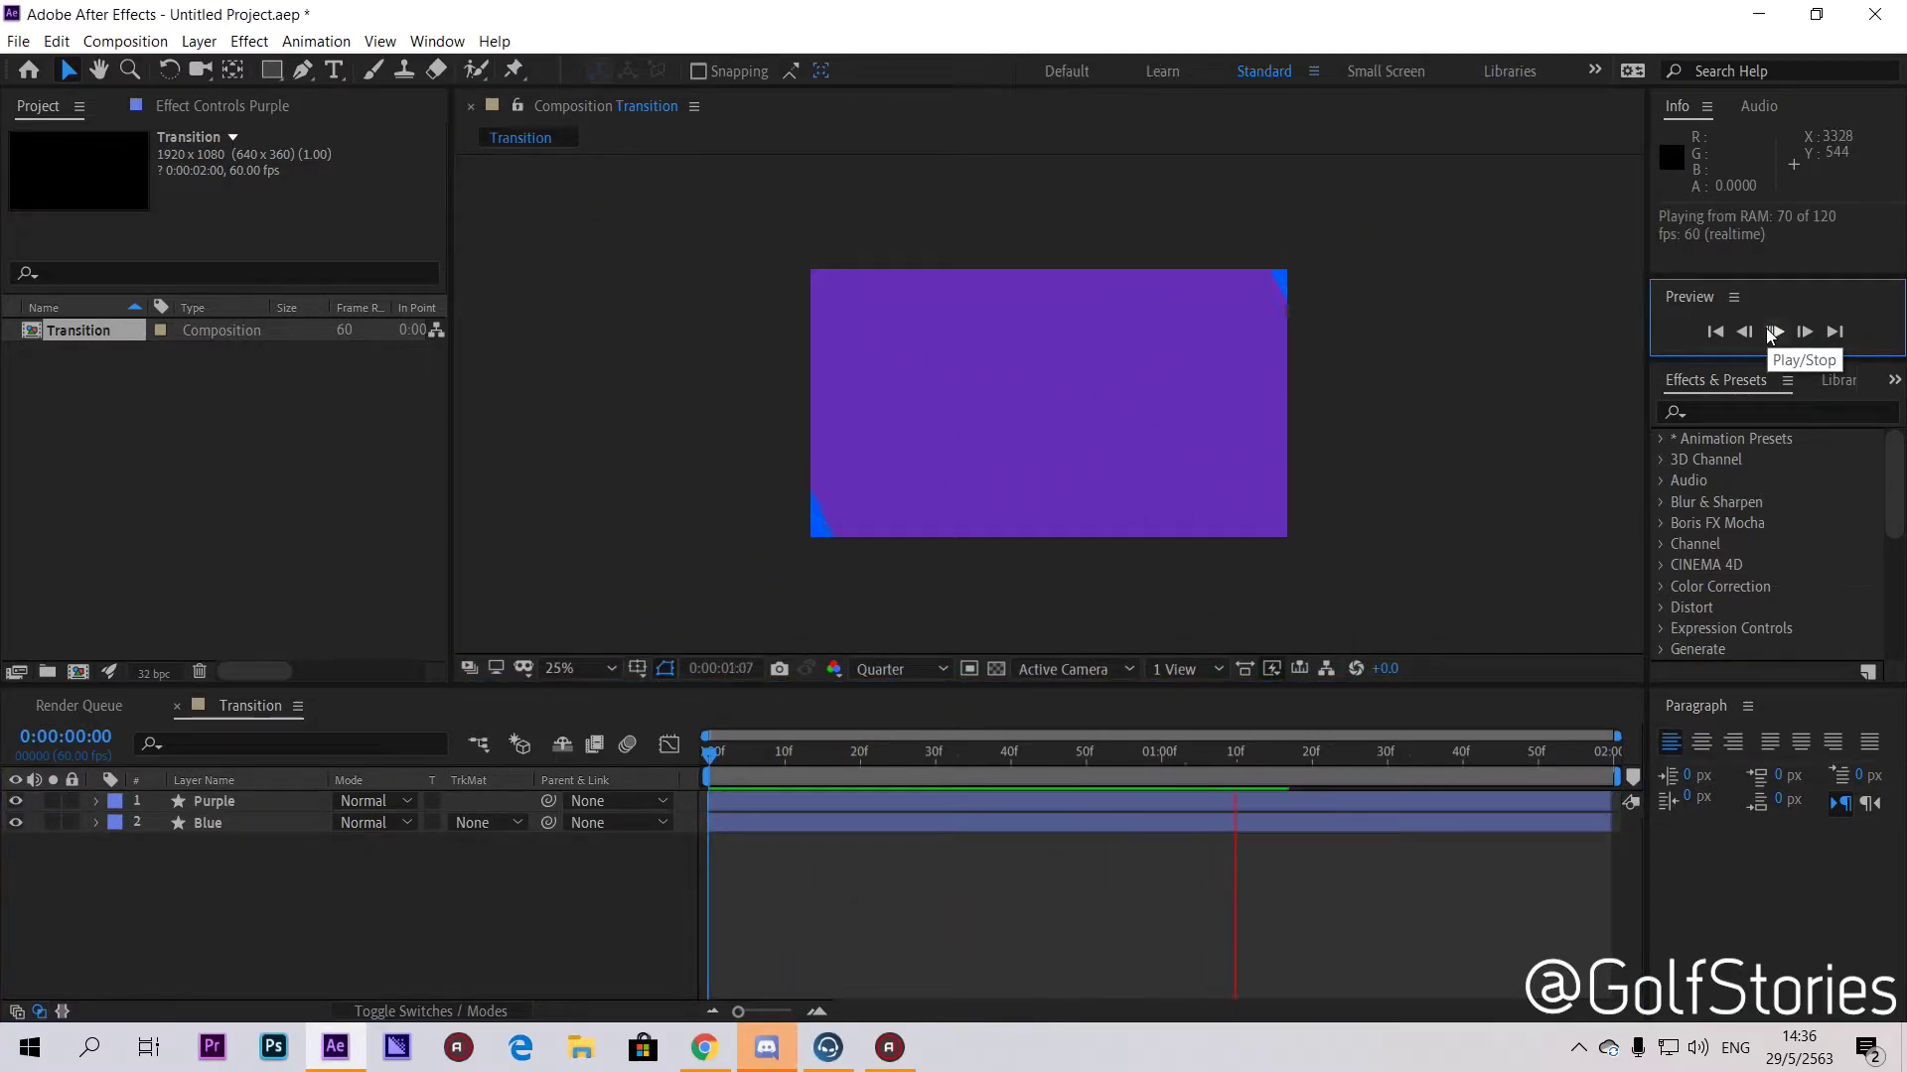
pyautogui.moveTo(1404, 764); pyautogui.dragTo(623, 858)
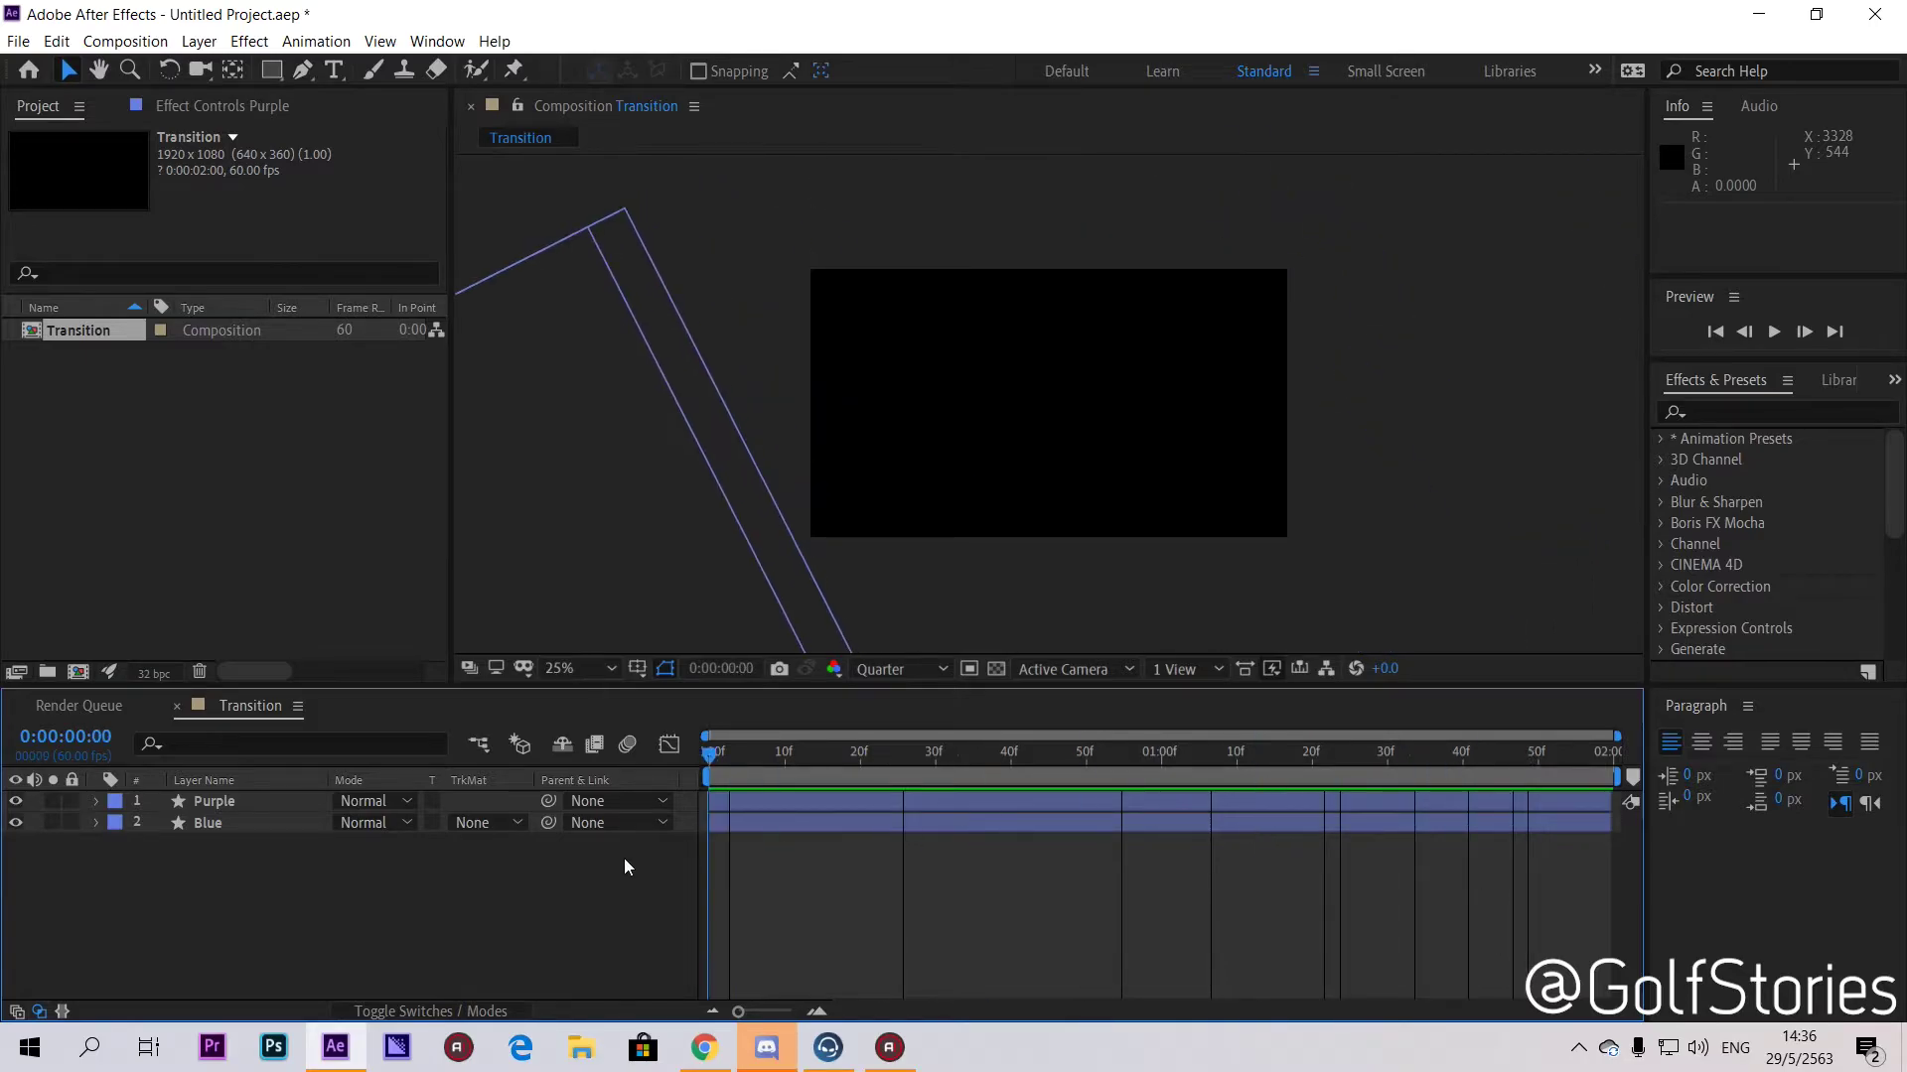
pyautogui.click(1774, 332)
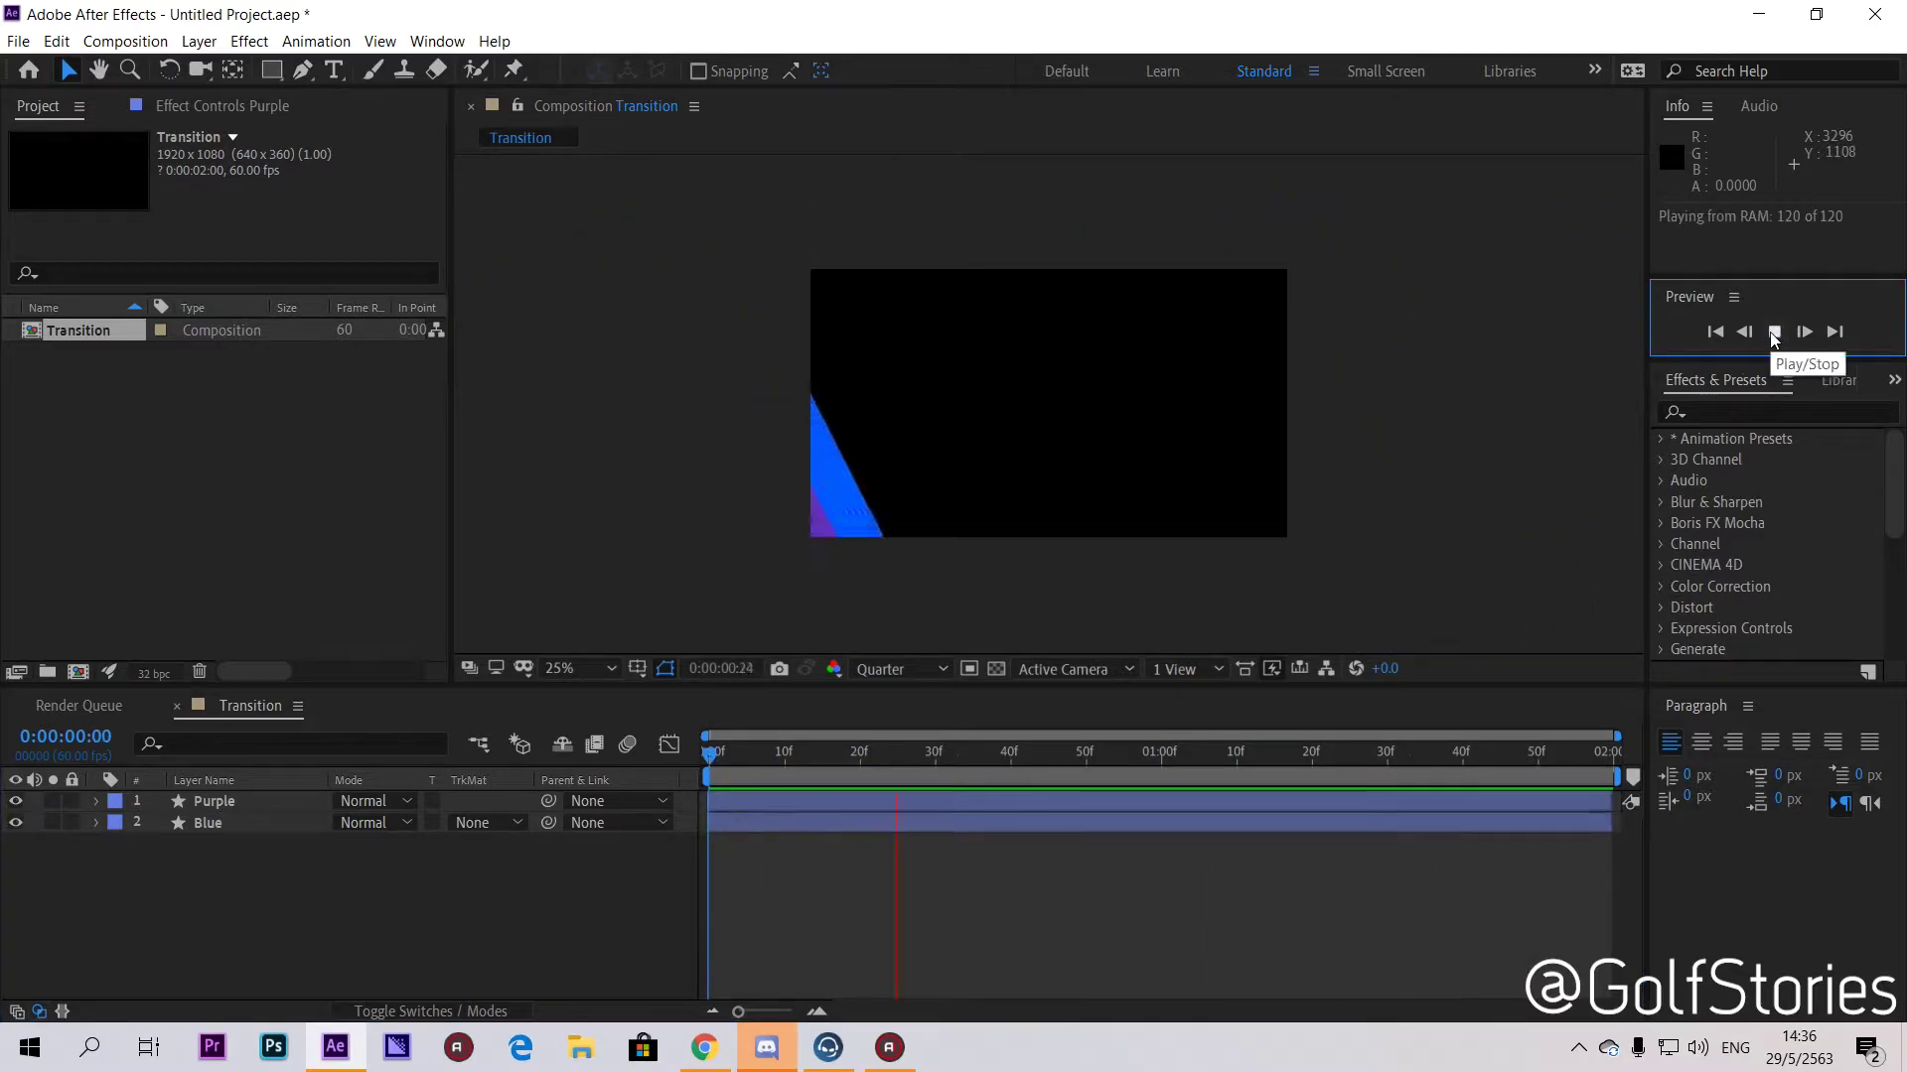
pyautogui.click(1774, 332)
# Step: Go to 0:00:00:55, stretch the purple rectangle to a scale of about 157%, 237%, and scrub back to 0:00:00:42
pyautogui.moveTo(1501, 750); pyautogui.dragTo(1114, 808)
pyautogui.click(636, 486)
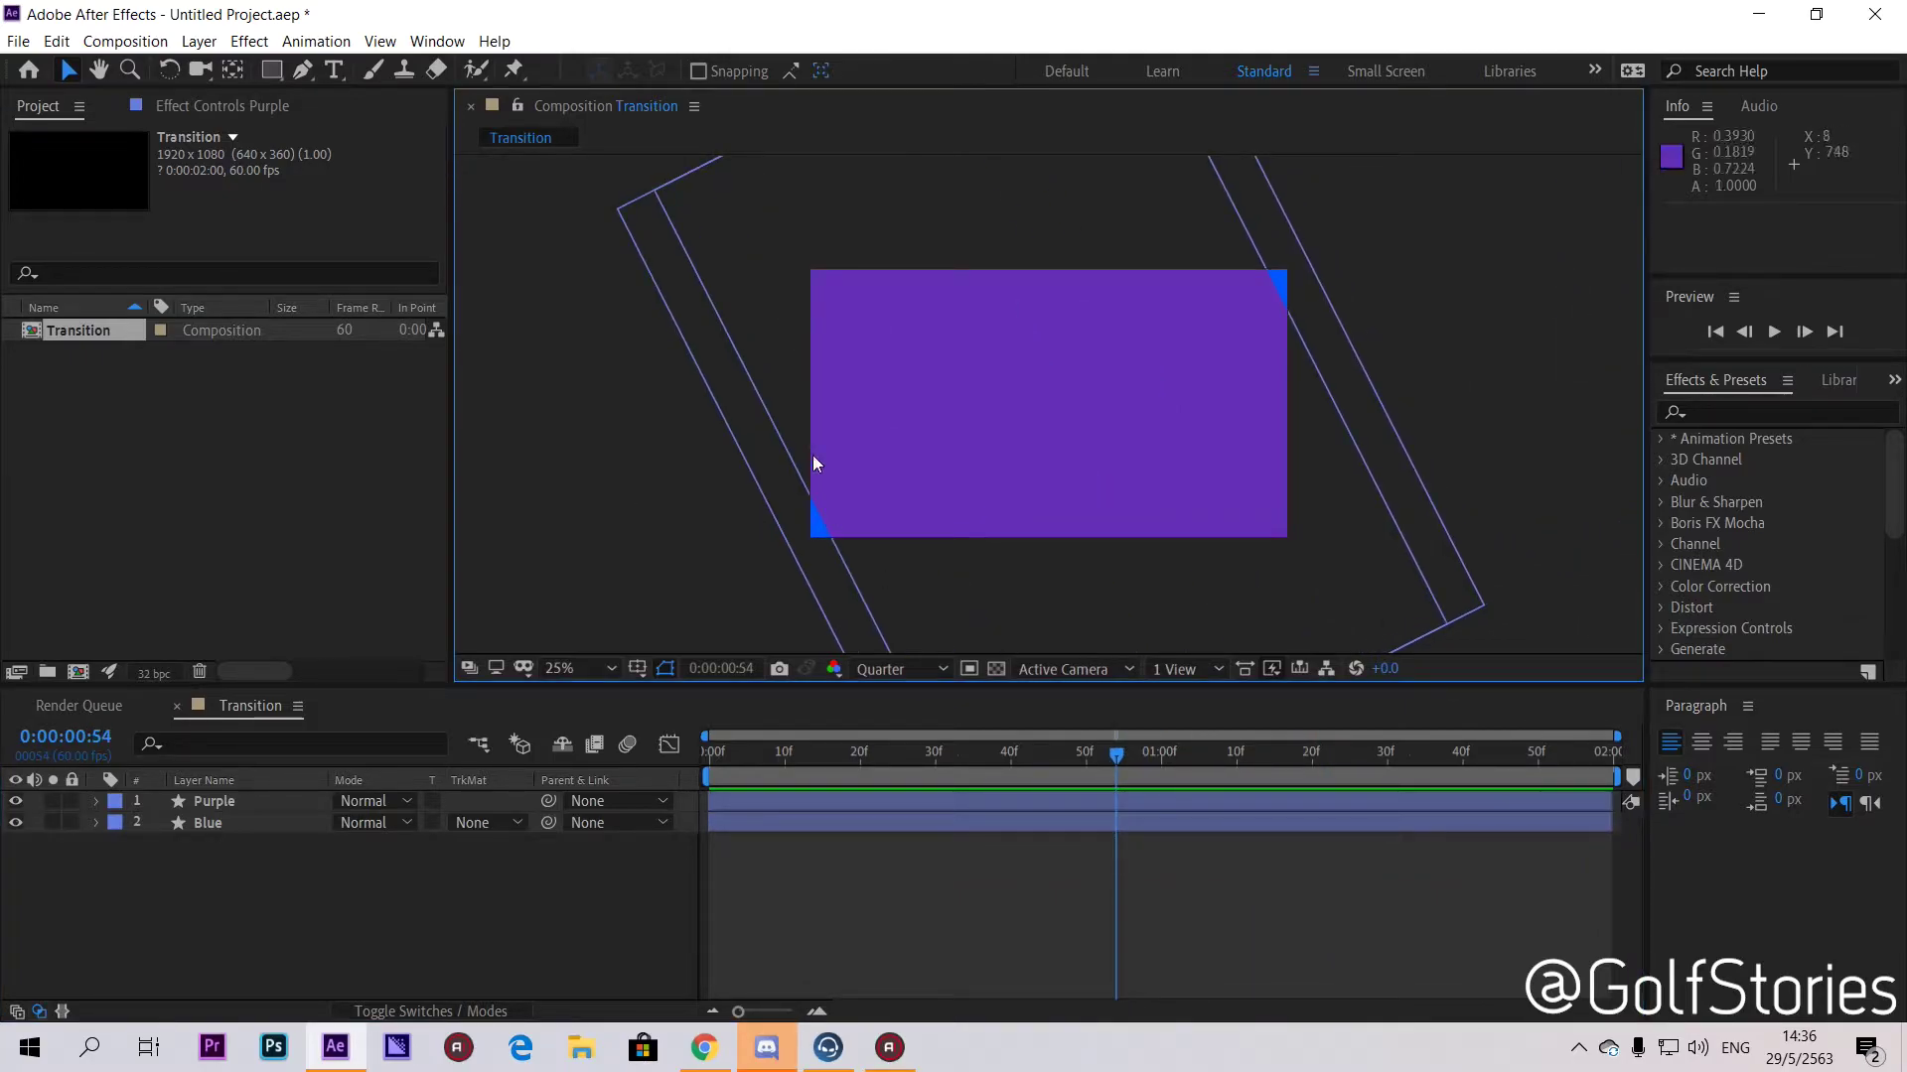
pyautogui.click(1277, 281)
pyautogui.click(1375, 250)
pyautogui.moveTo(1116, 759)
pyautogui.mouseDown()
pyautogui.moveTo(1029, 786)
pyautogui.moveTo(1057, 763)
pyautogui.moveTo(1123, 763)
pyautogui.mouseUp()
pyautogui.click(213, 800)
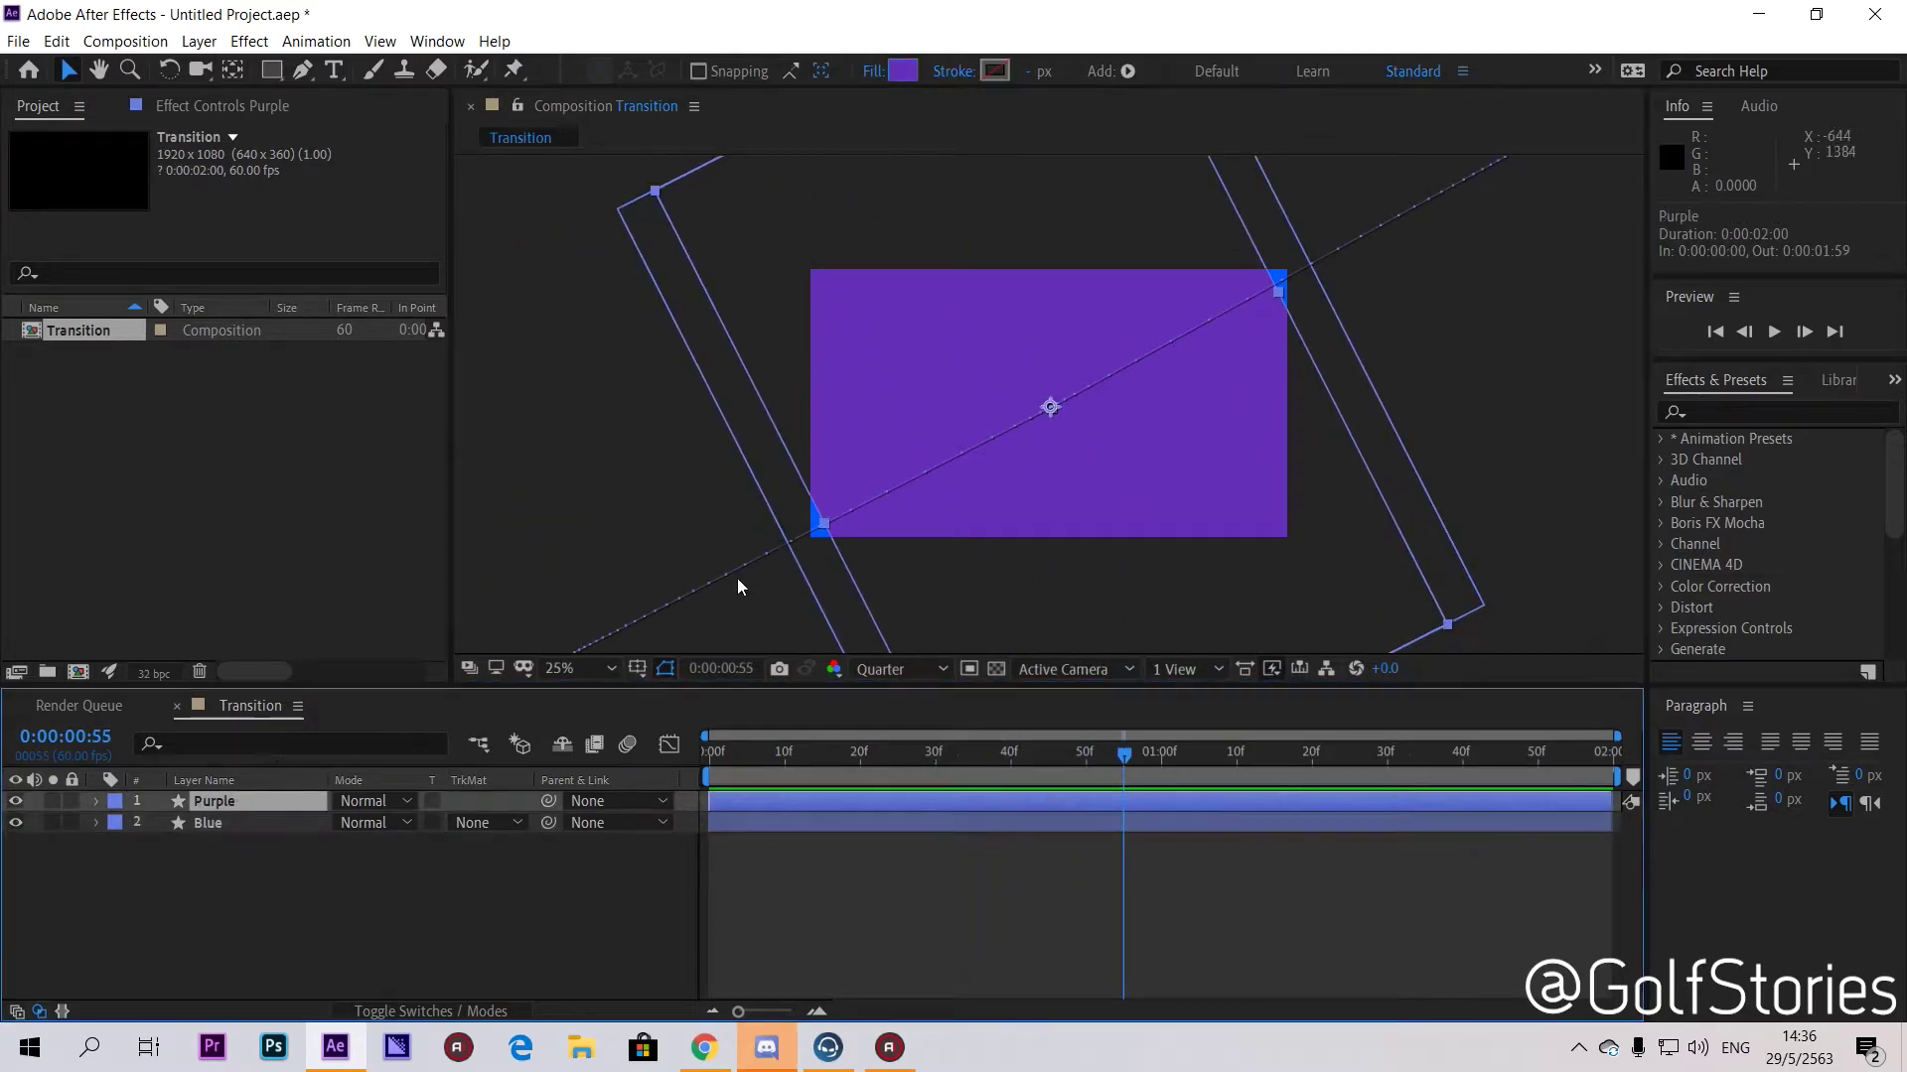
pyautogui.moveTo(820, 520); pyautogui.dragTo(805, 528)
pyautogui.moveTo(1123, 755); pyautogui.dragTo(1025, 775)
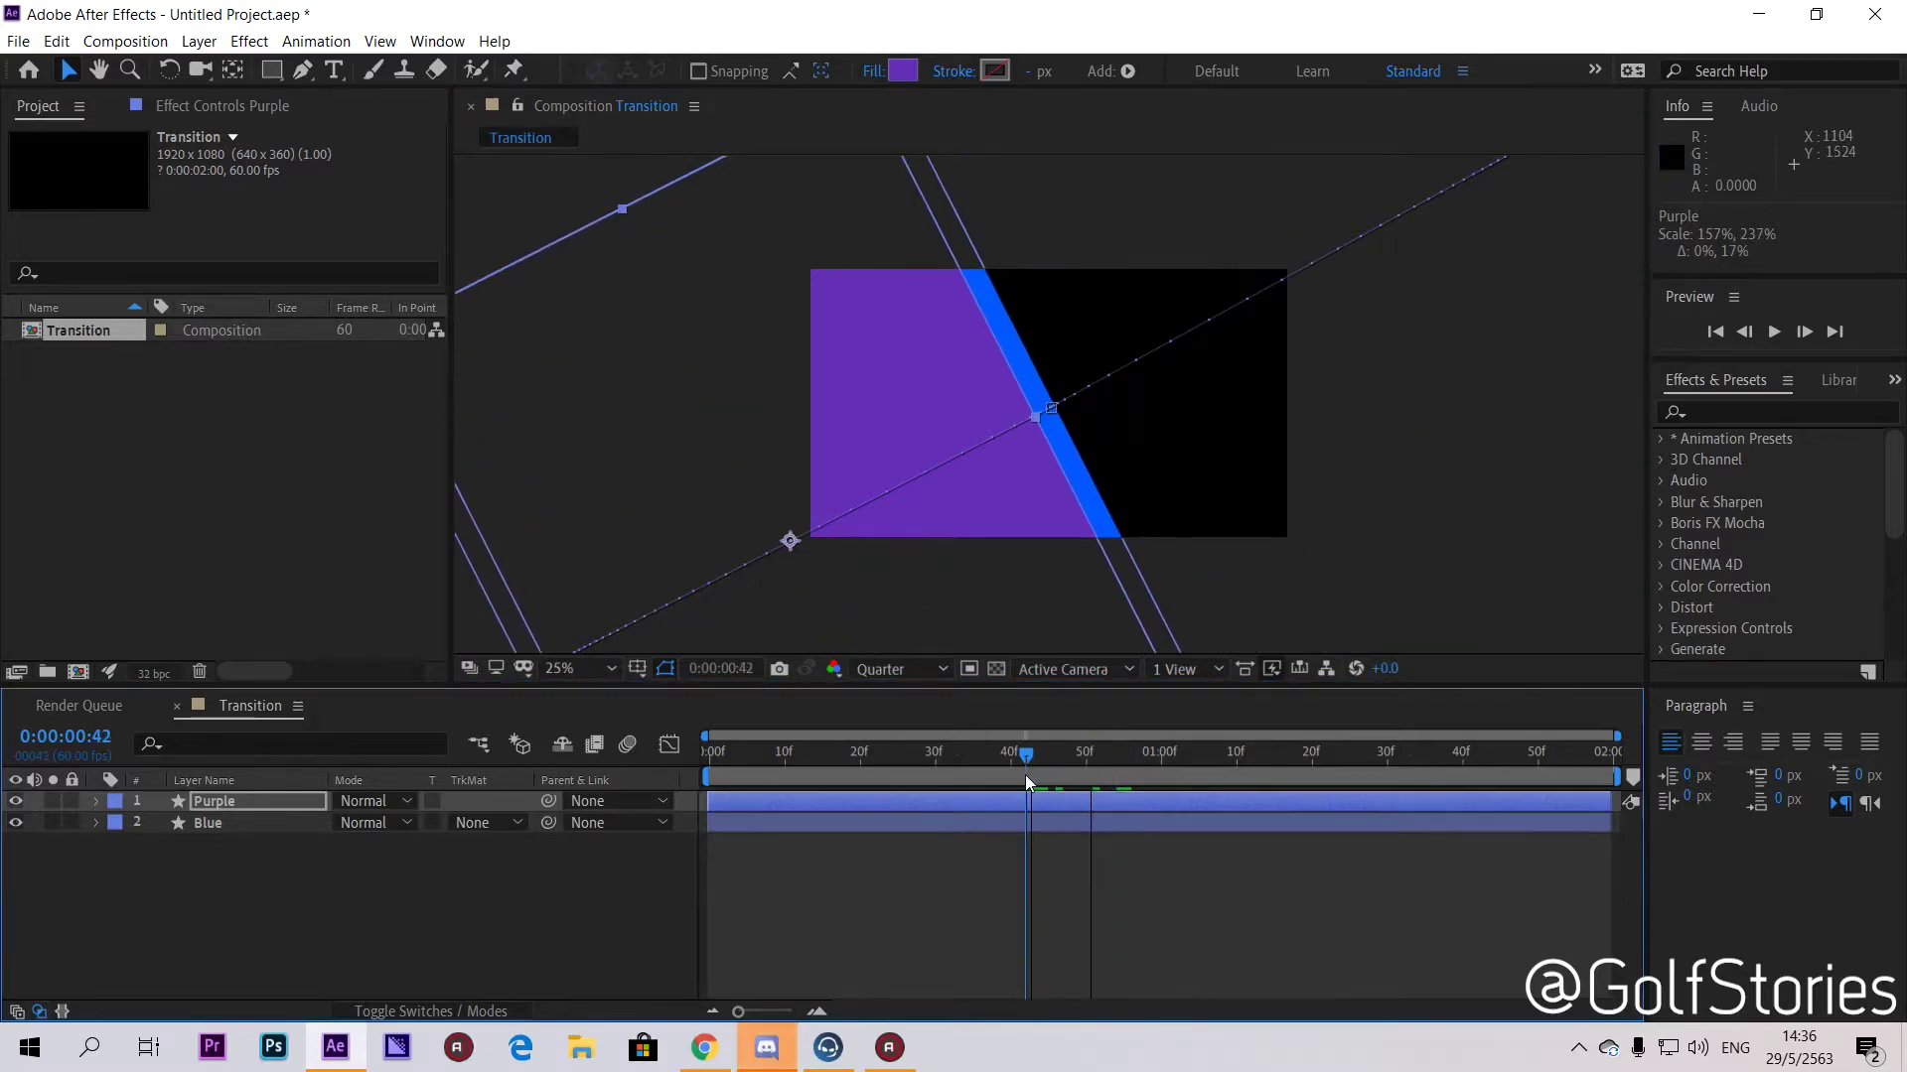
# Step: Set the Blue layer's scale to 163.6, 230.7% and preview the transition from the start
pyautogui.click(1023, 353)
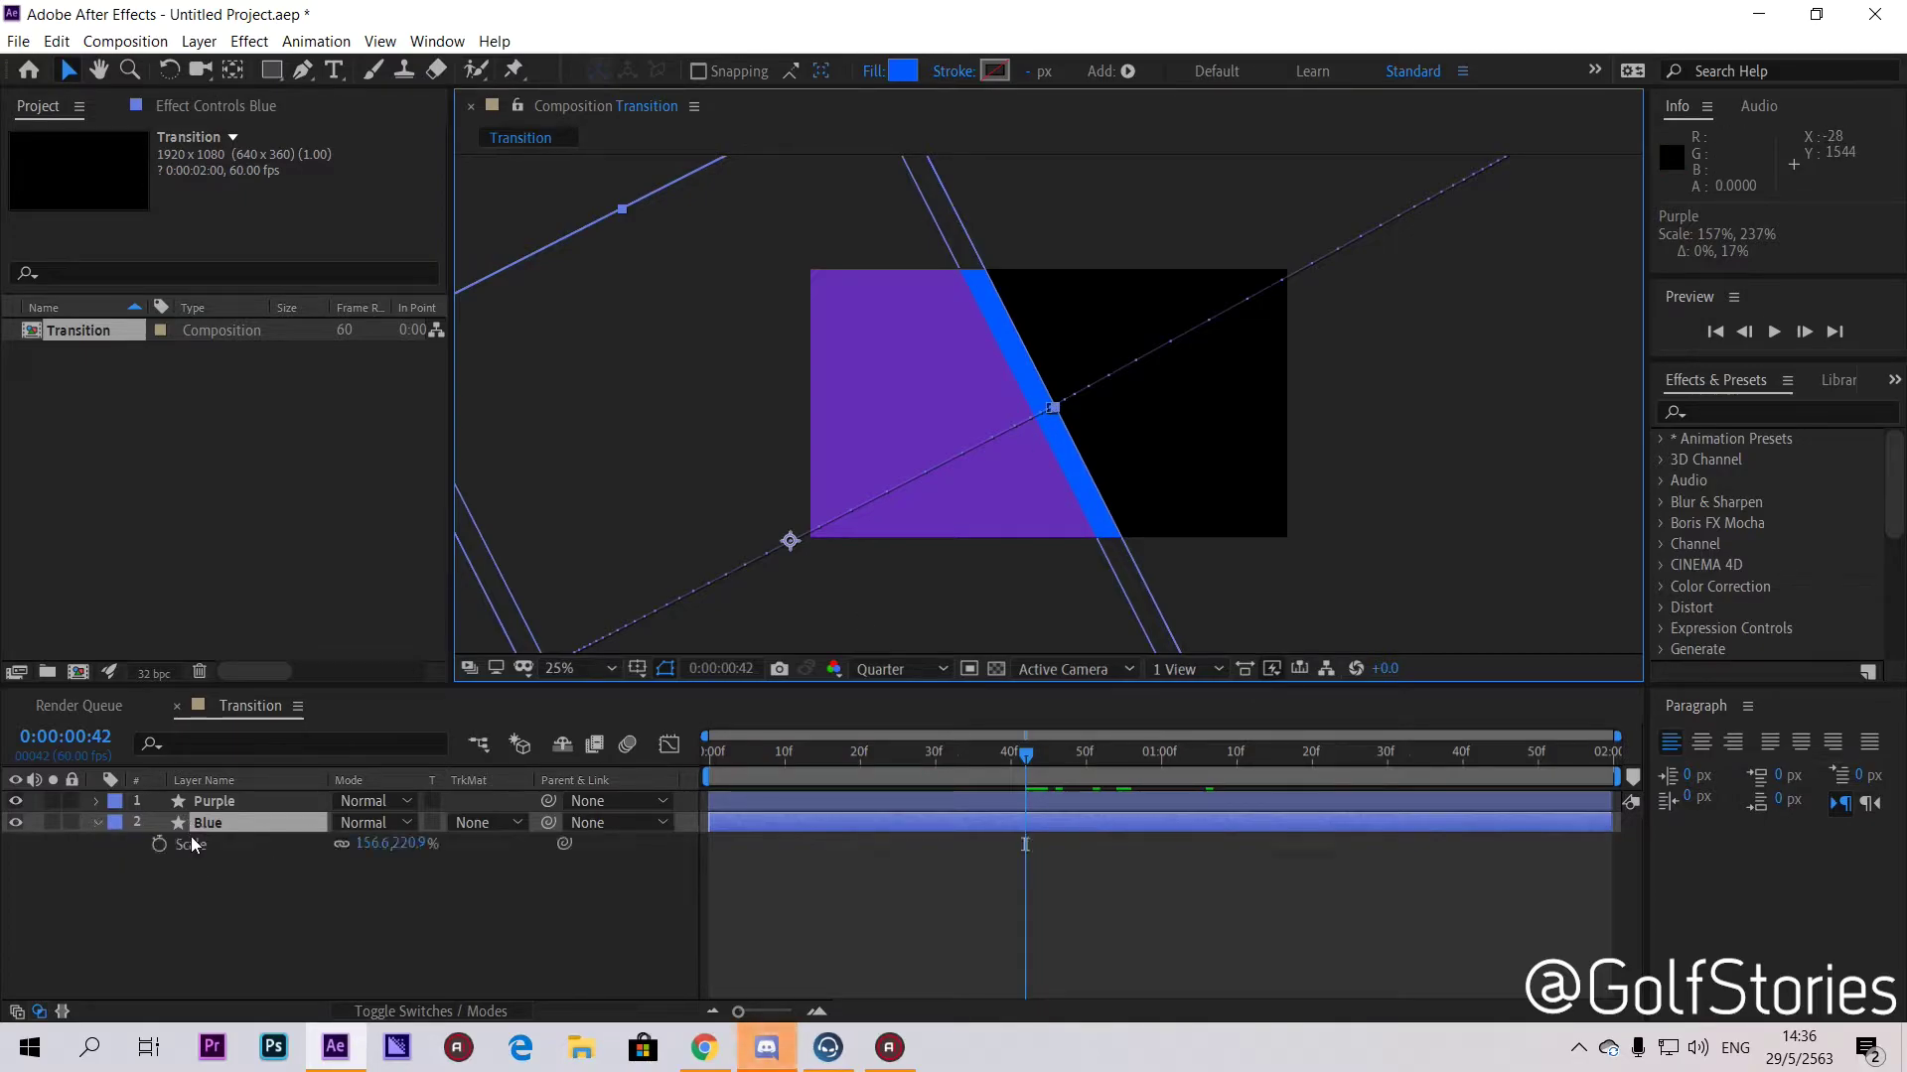
pyautogui.moveTo(371, 860); pyautogui.dragTo(381, 845)
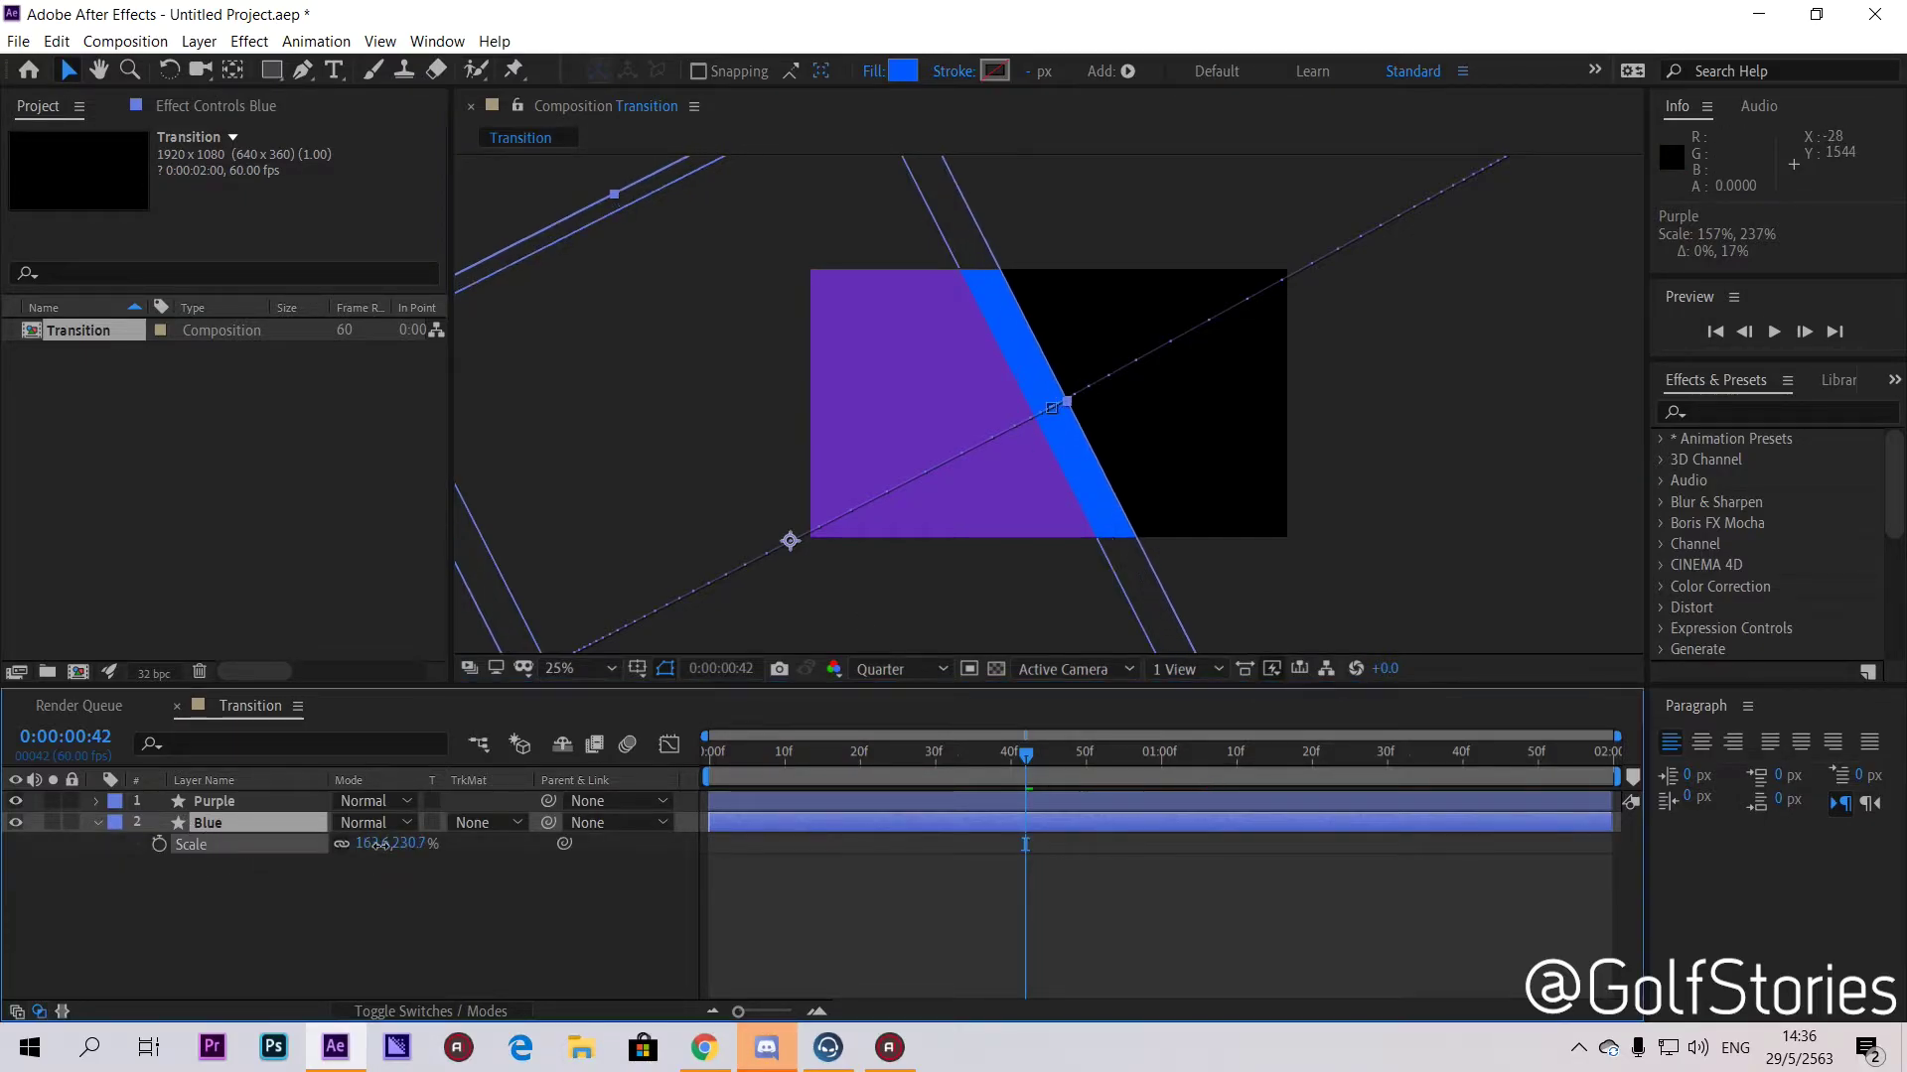
pyautogui.press('F2')
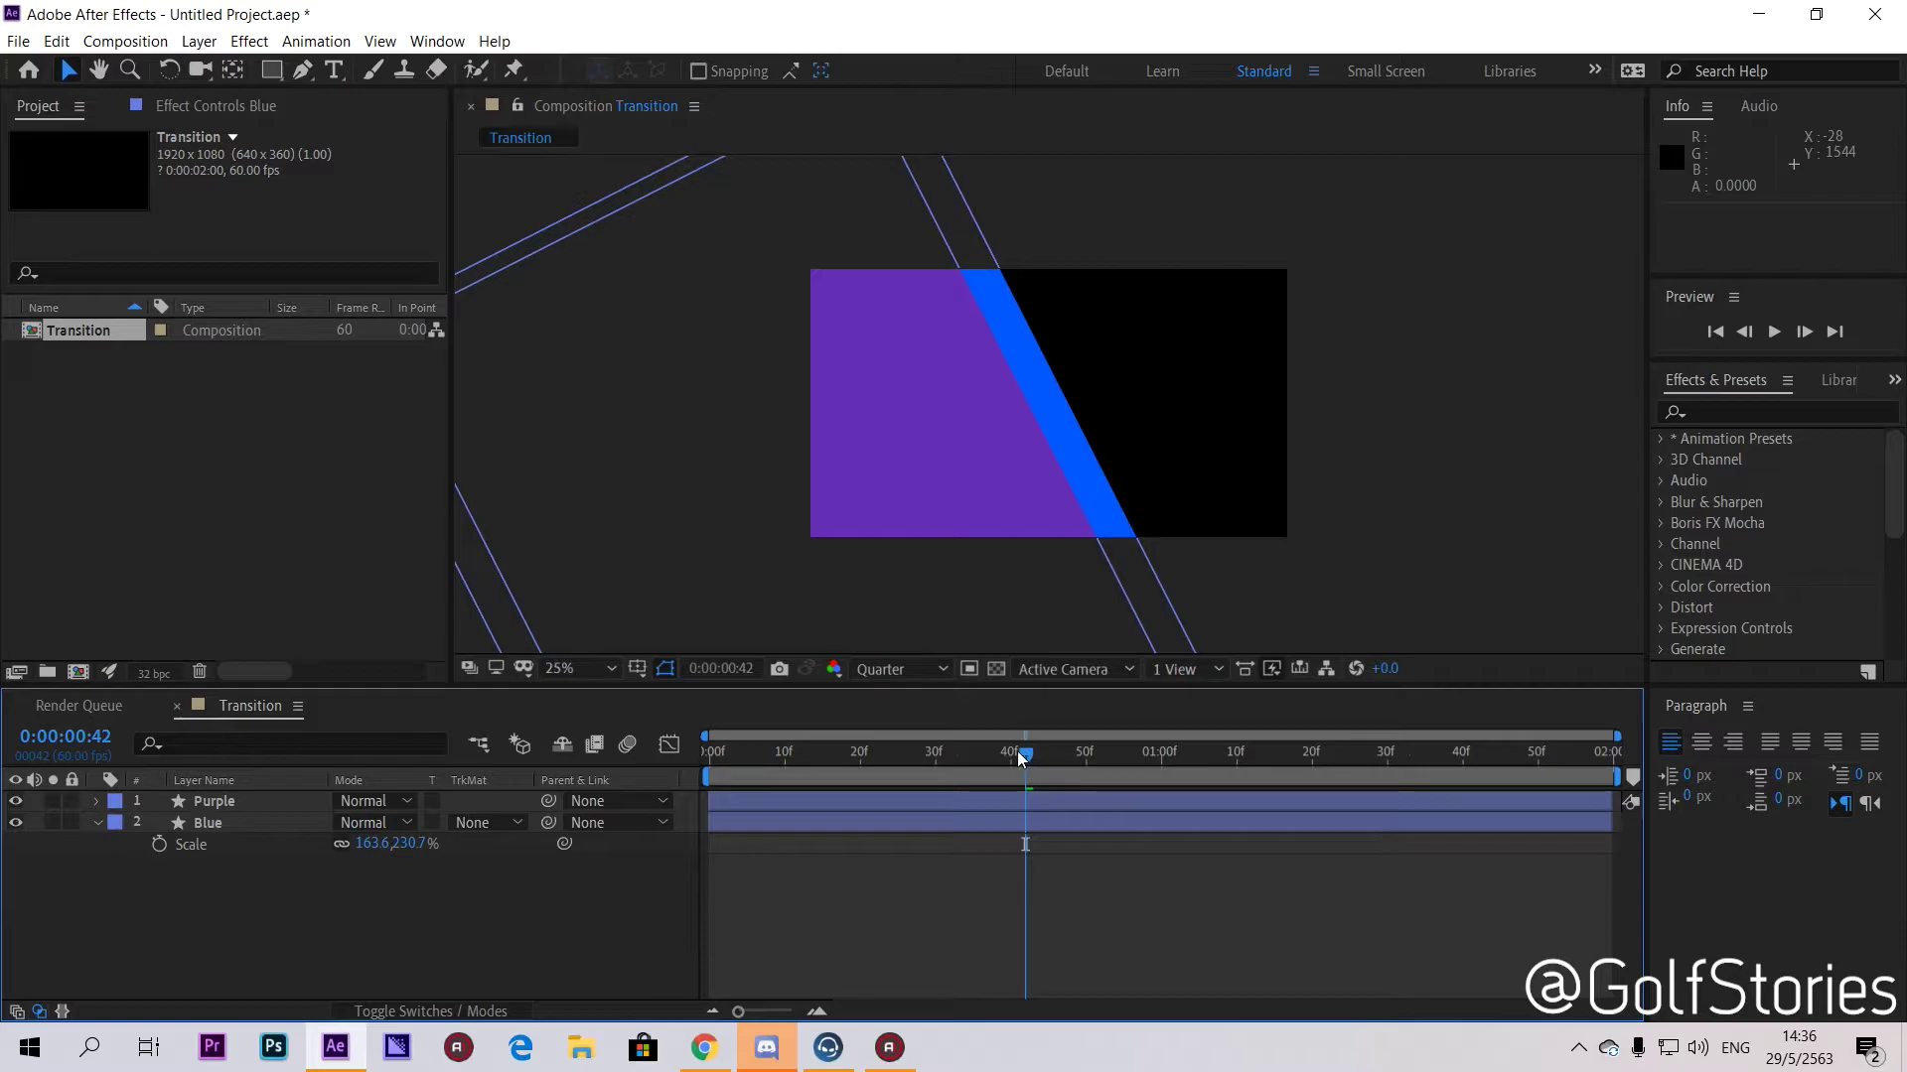
pyautogui.press('space')
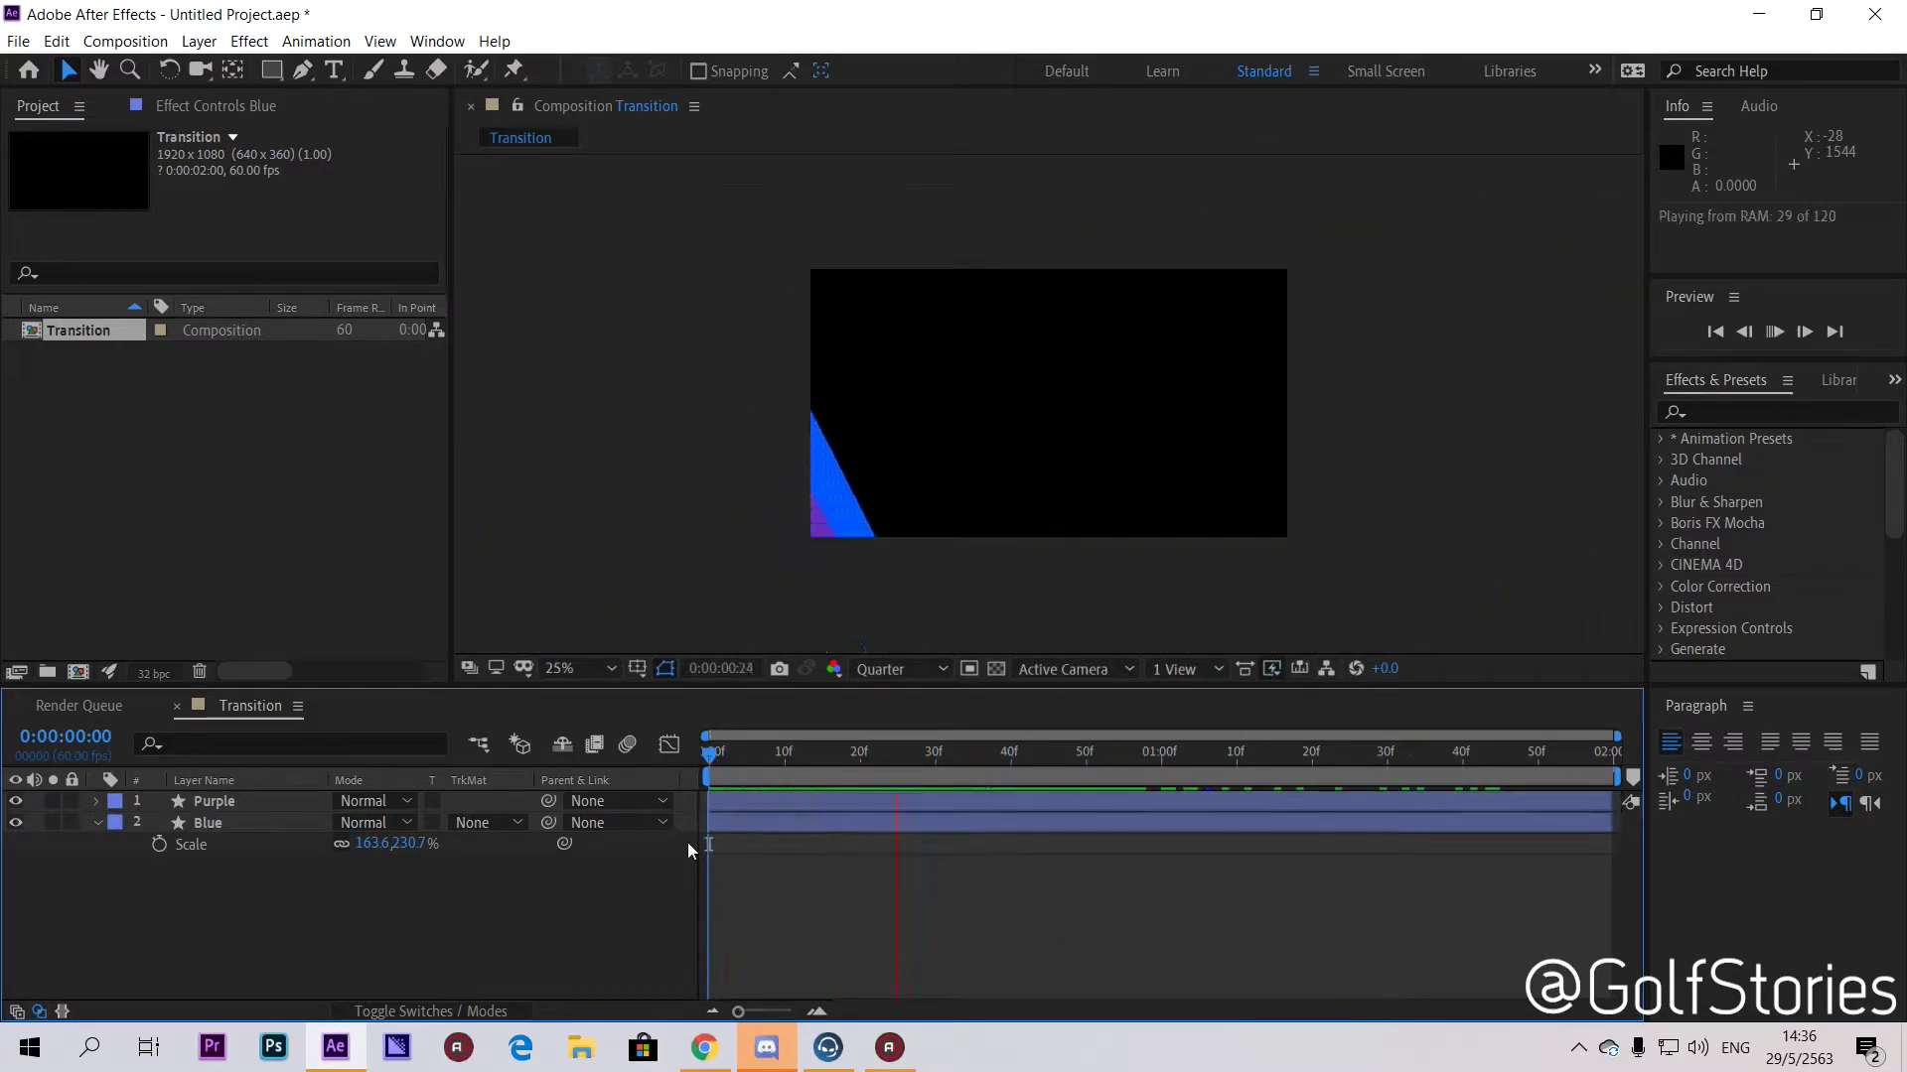
pyautogui.click(1144, 763)
pyautogui.moveTo(1144, 763)
pyautogui.mouseDown()
pyautogui.moveTo(1077, 765)
pyautogui.moveTo(1112, 755)
pyautogui.mouseUp()
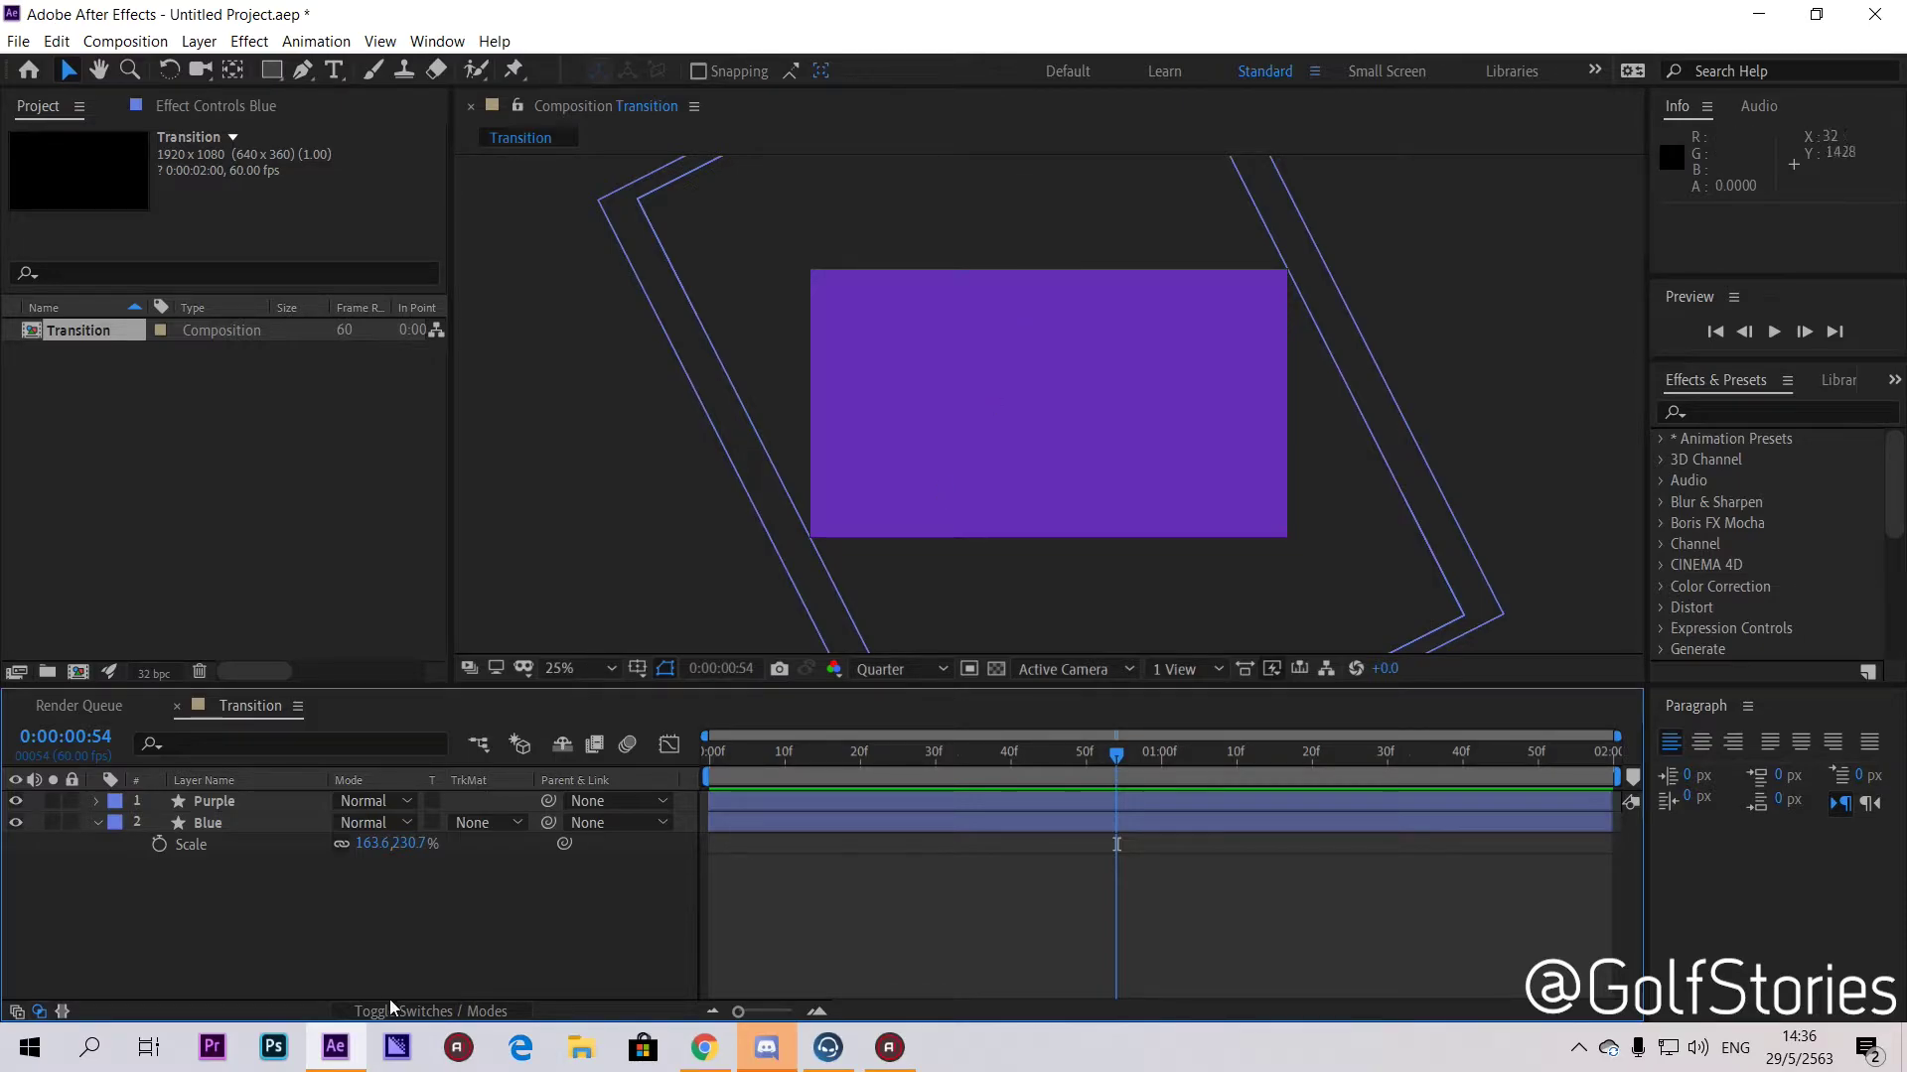
# Step: Duplicate the Blue layer at 0:00:01:01 and move the copy above the Purple layer
pyautogui.click(236, 829)
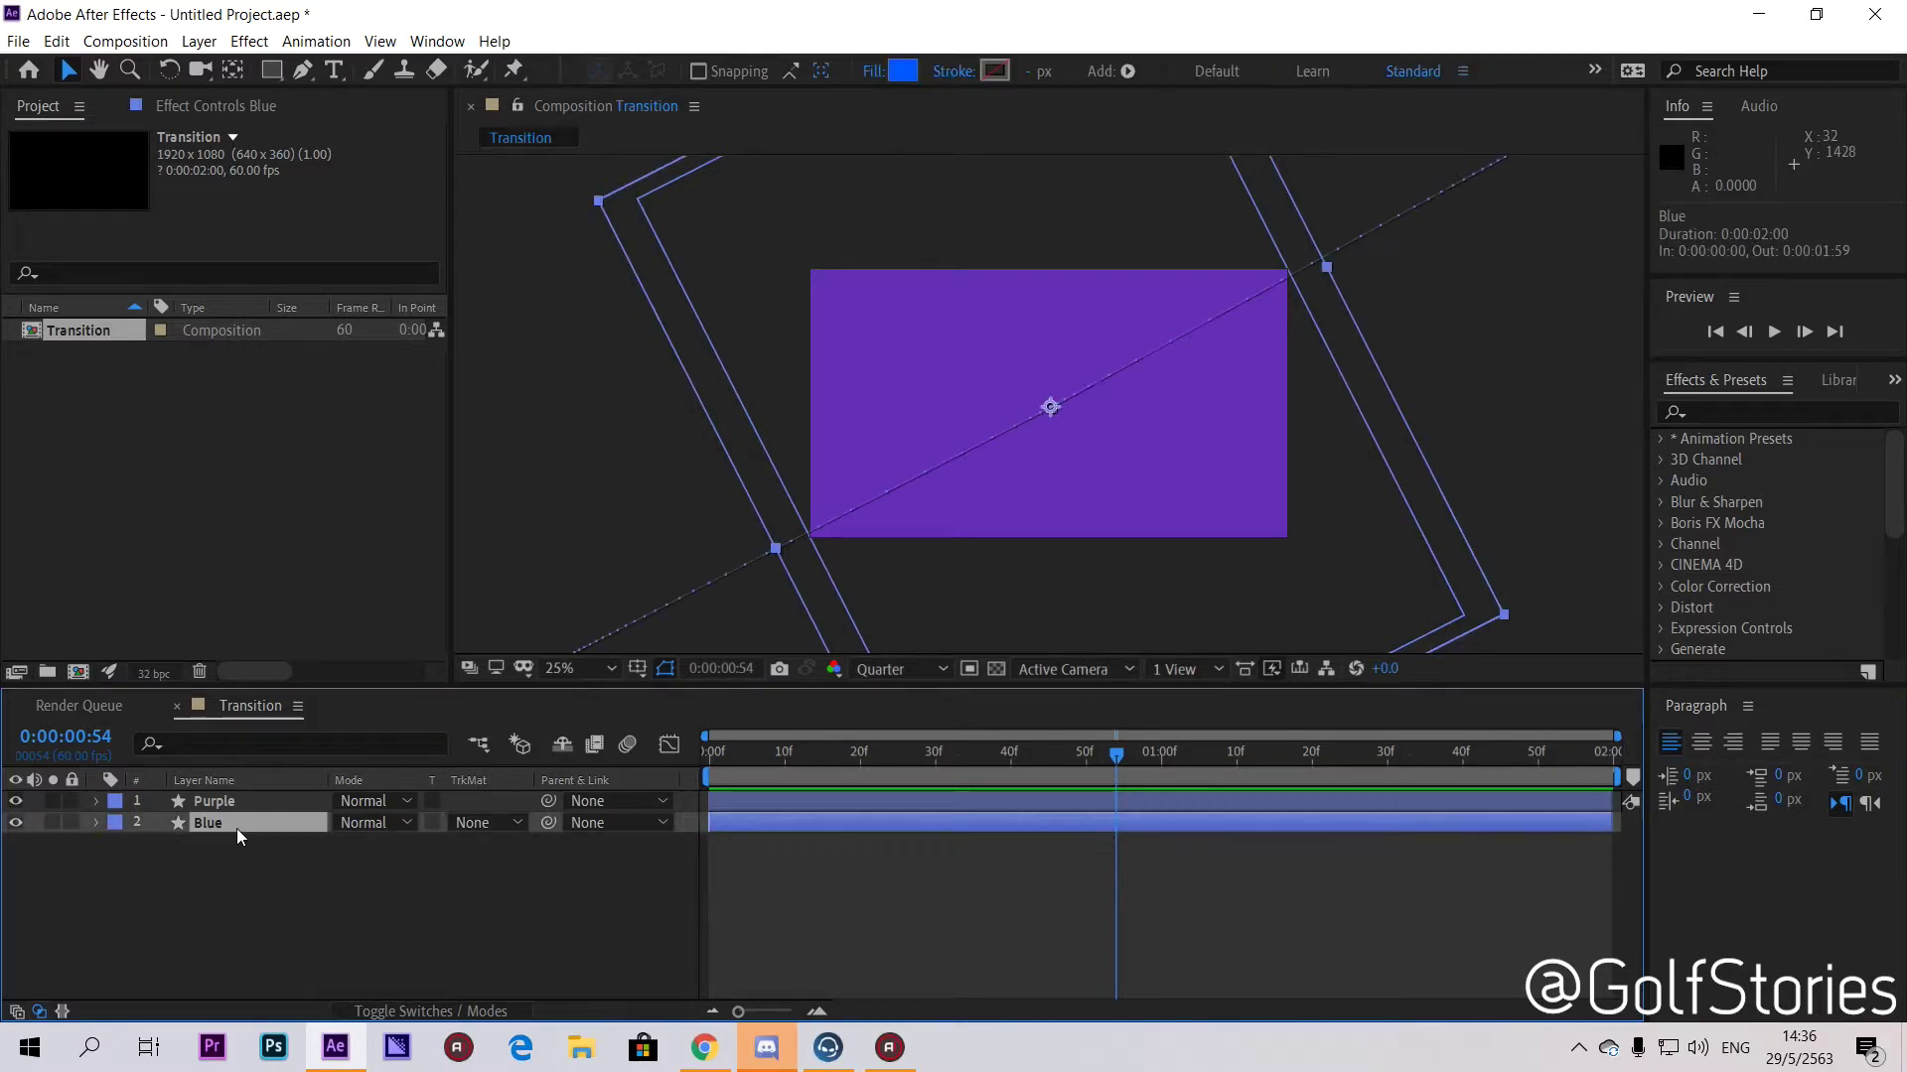
pyautogui.moveTo(1118, 754); pyautogui.dragTo(989, 784)
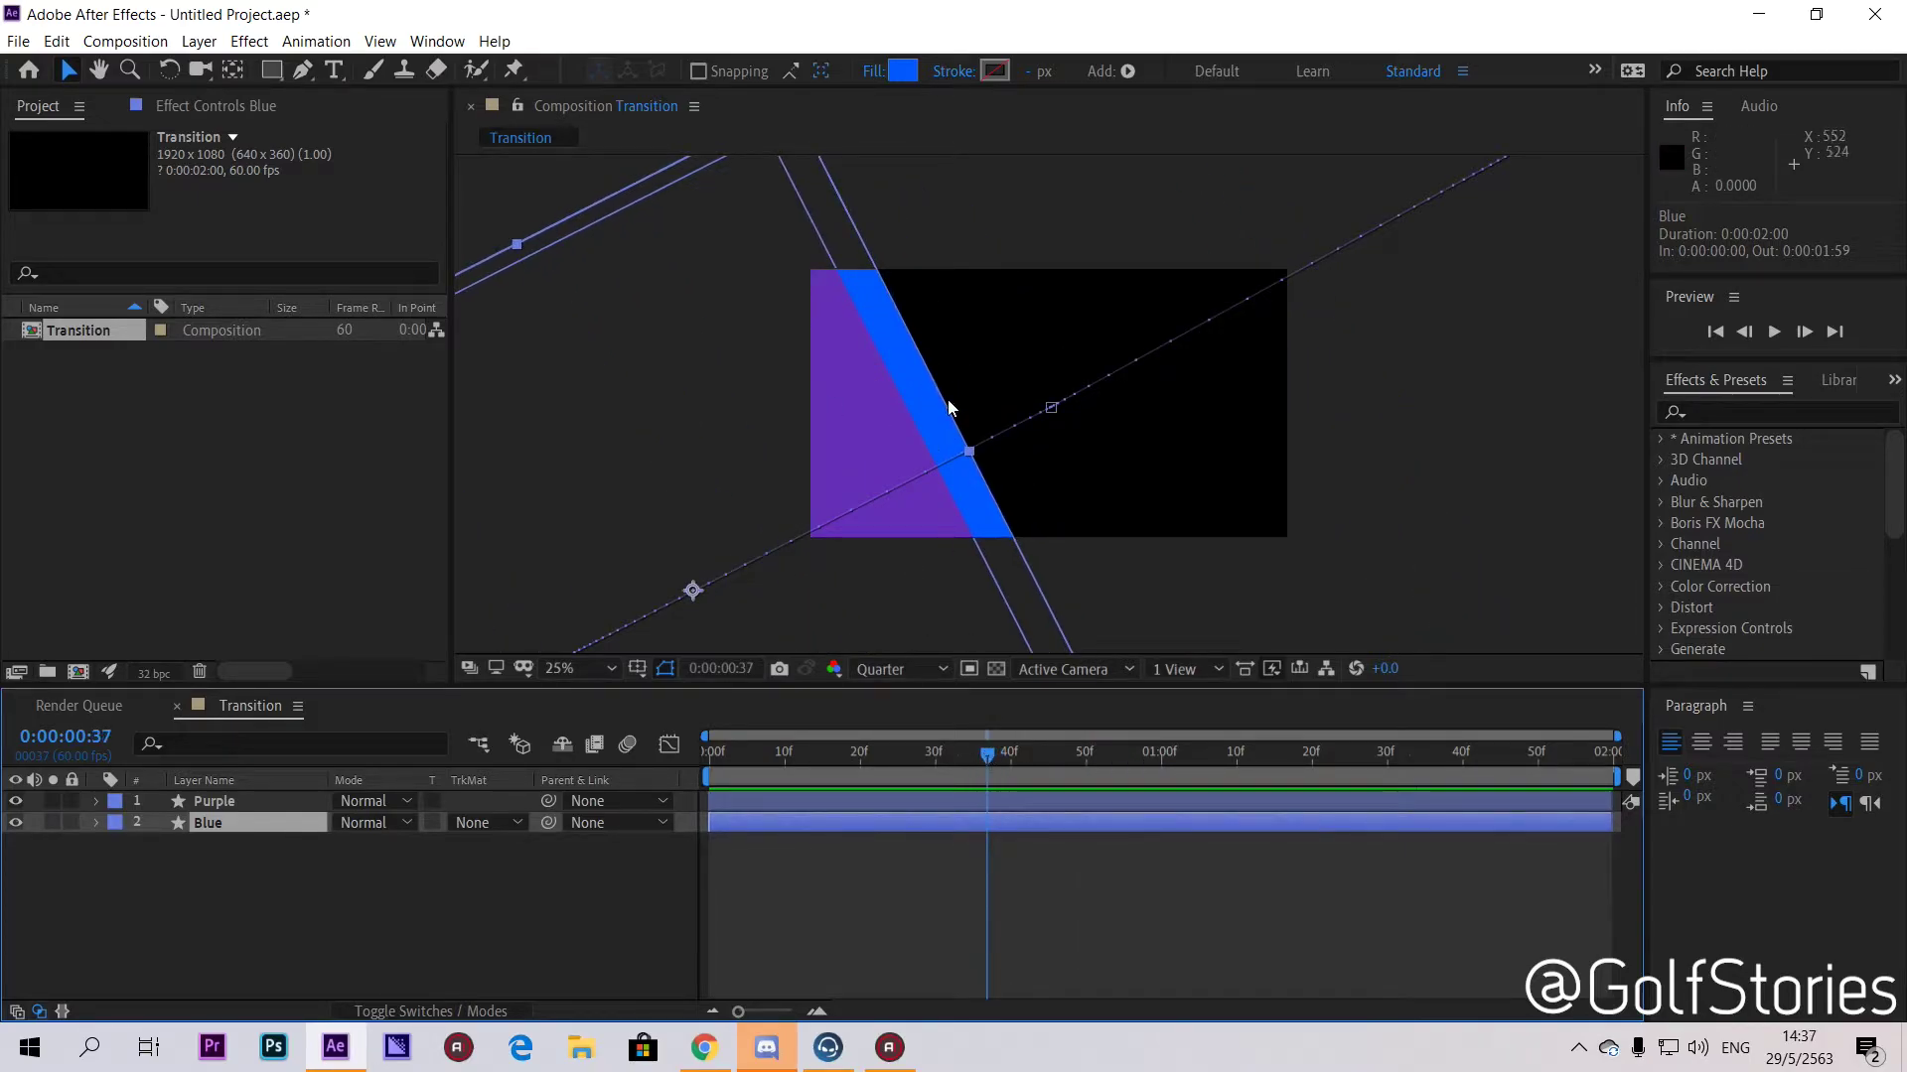
pyautogui.moveTo(989, 757); pyautogui.dragTo(1168, 755)
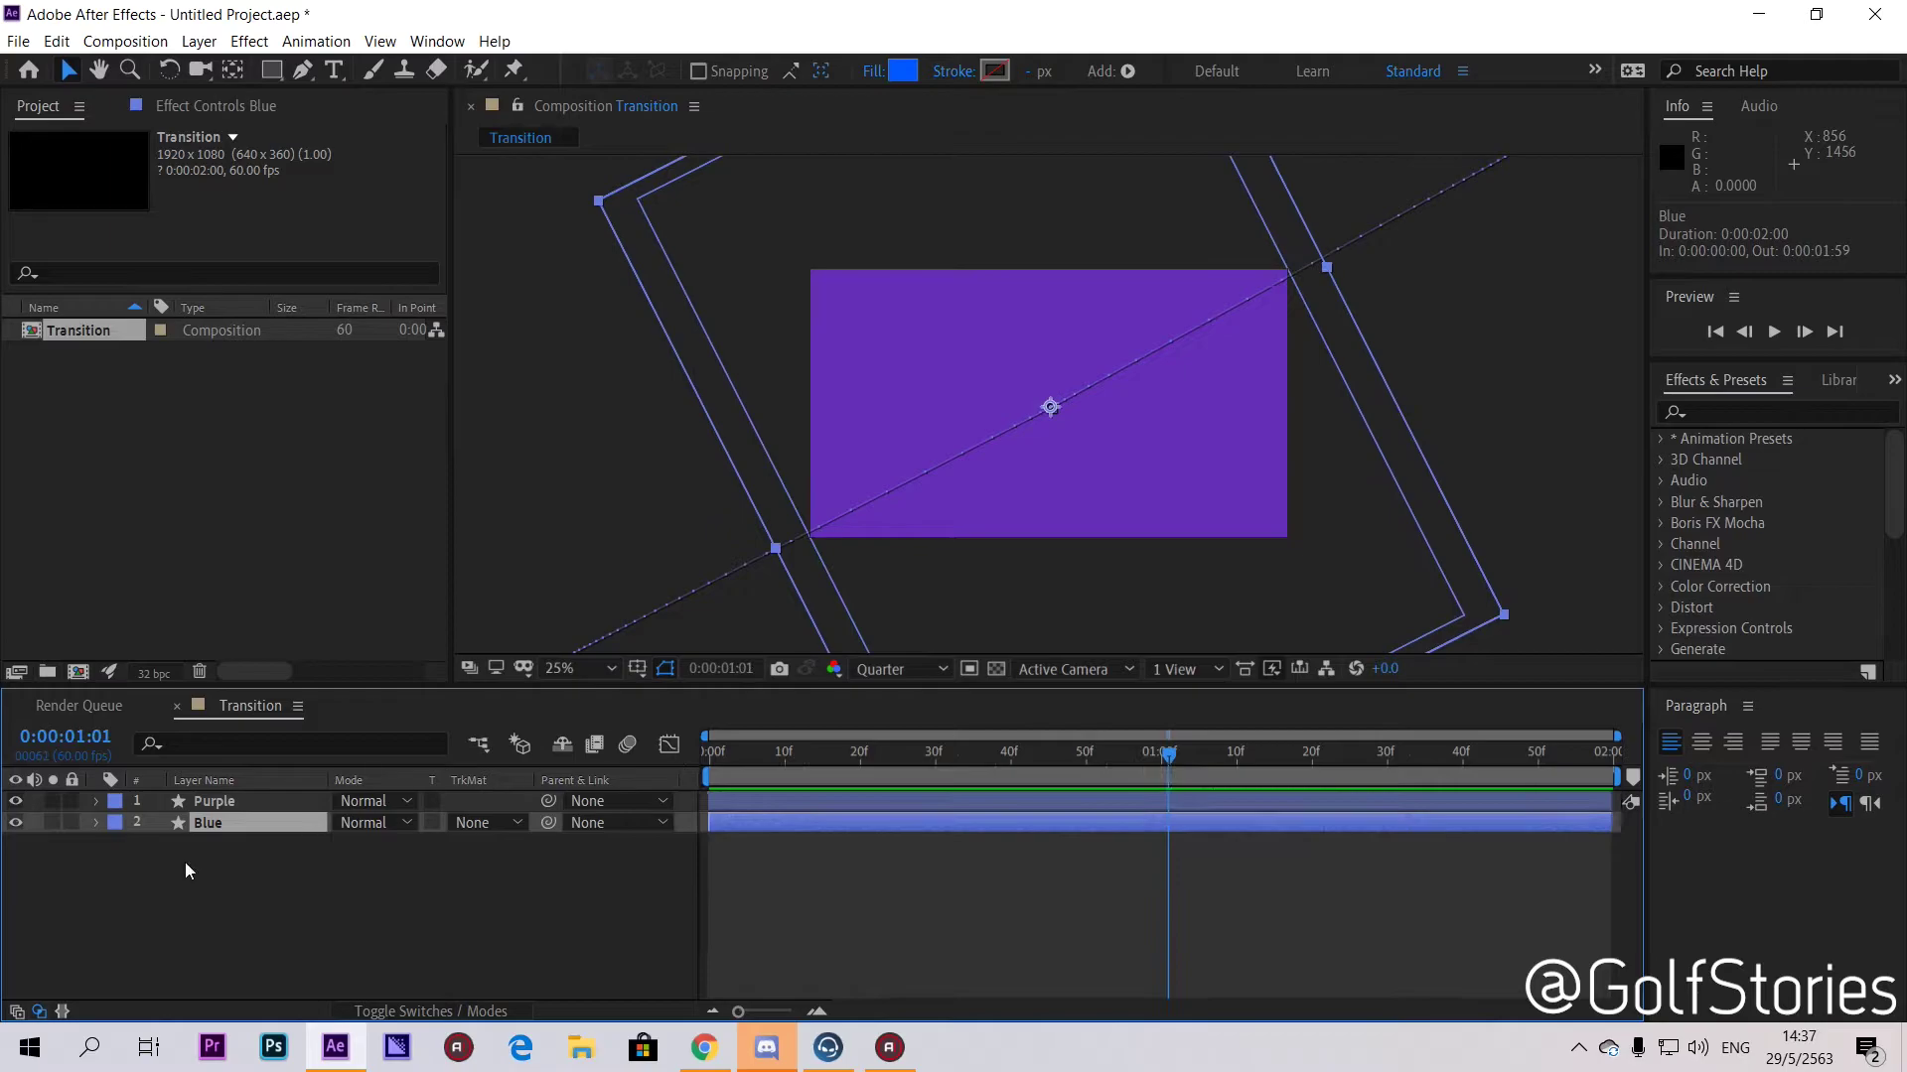
pyautogui.hotkey('ctrl', 'd')
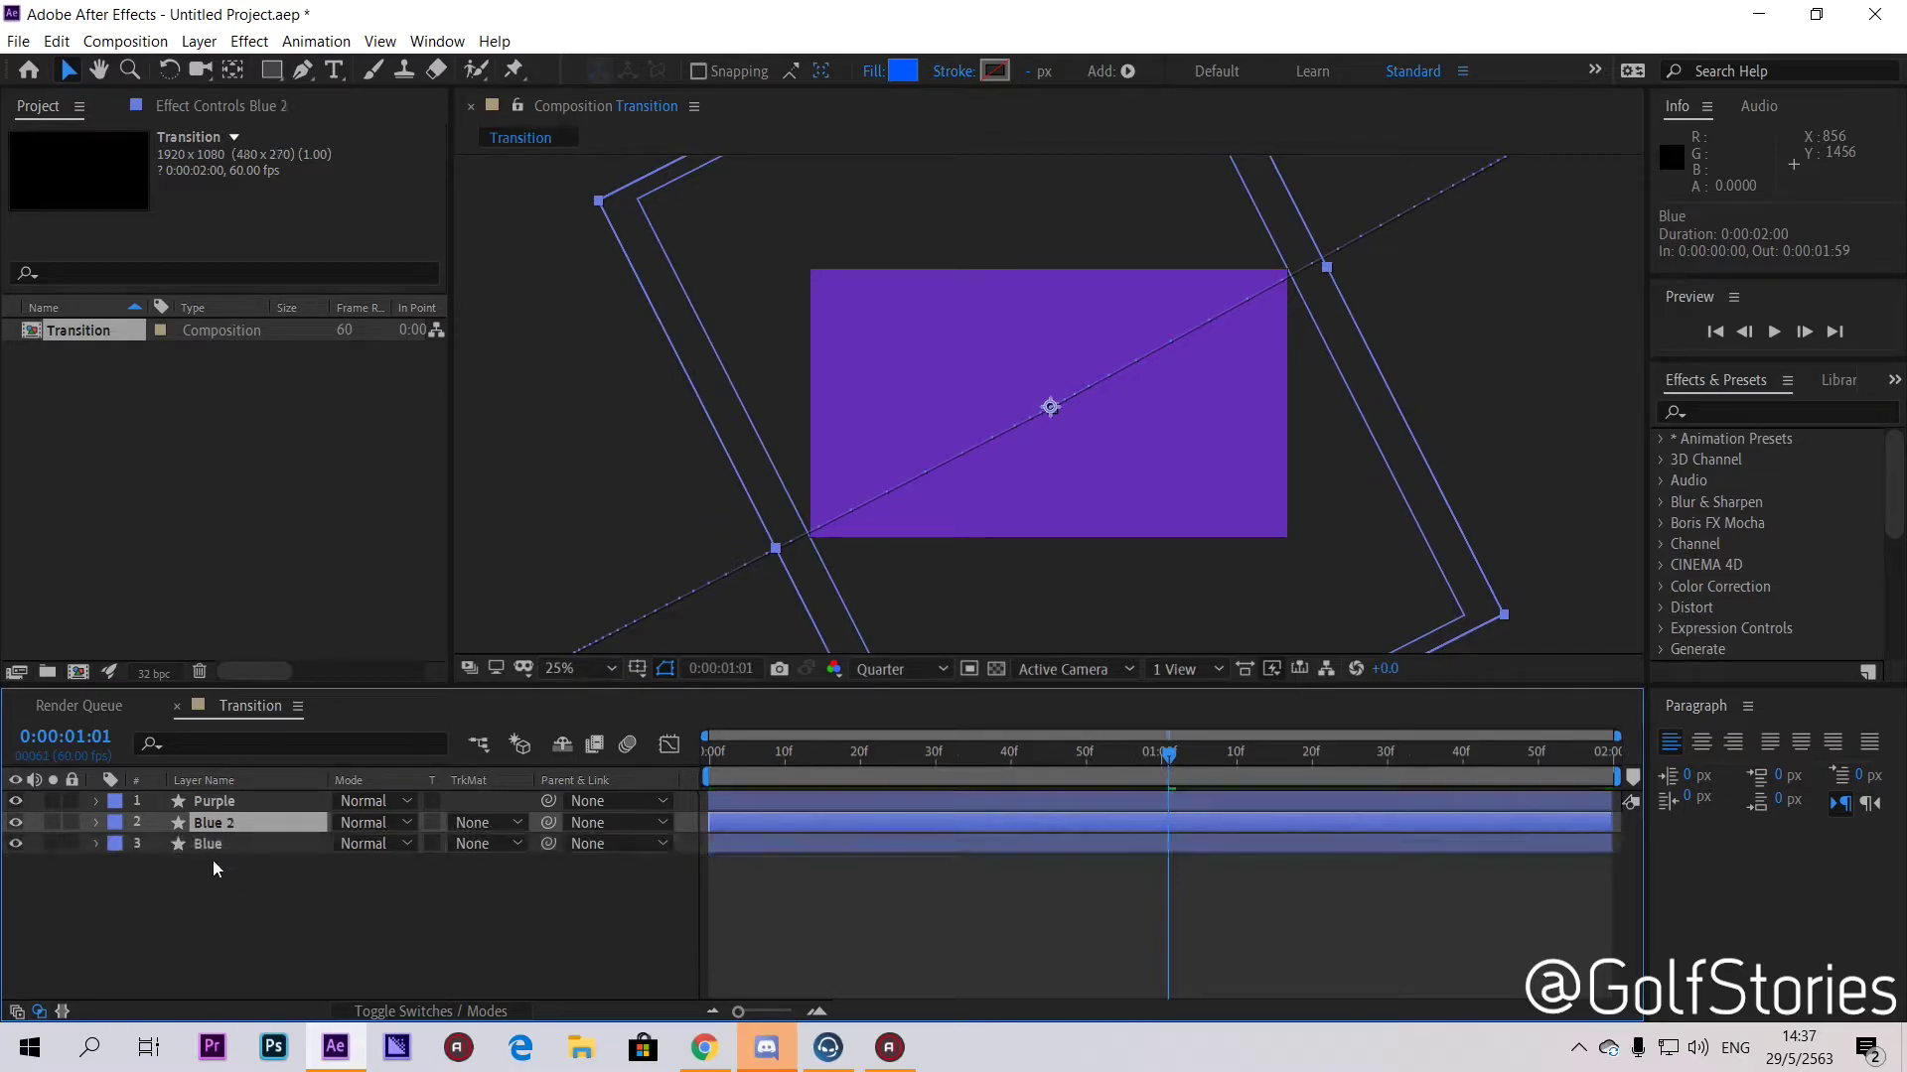
pyautogui.moveTo(233, 824); pyautogui.dragTo(289, 798)
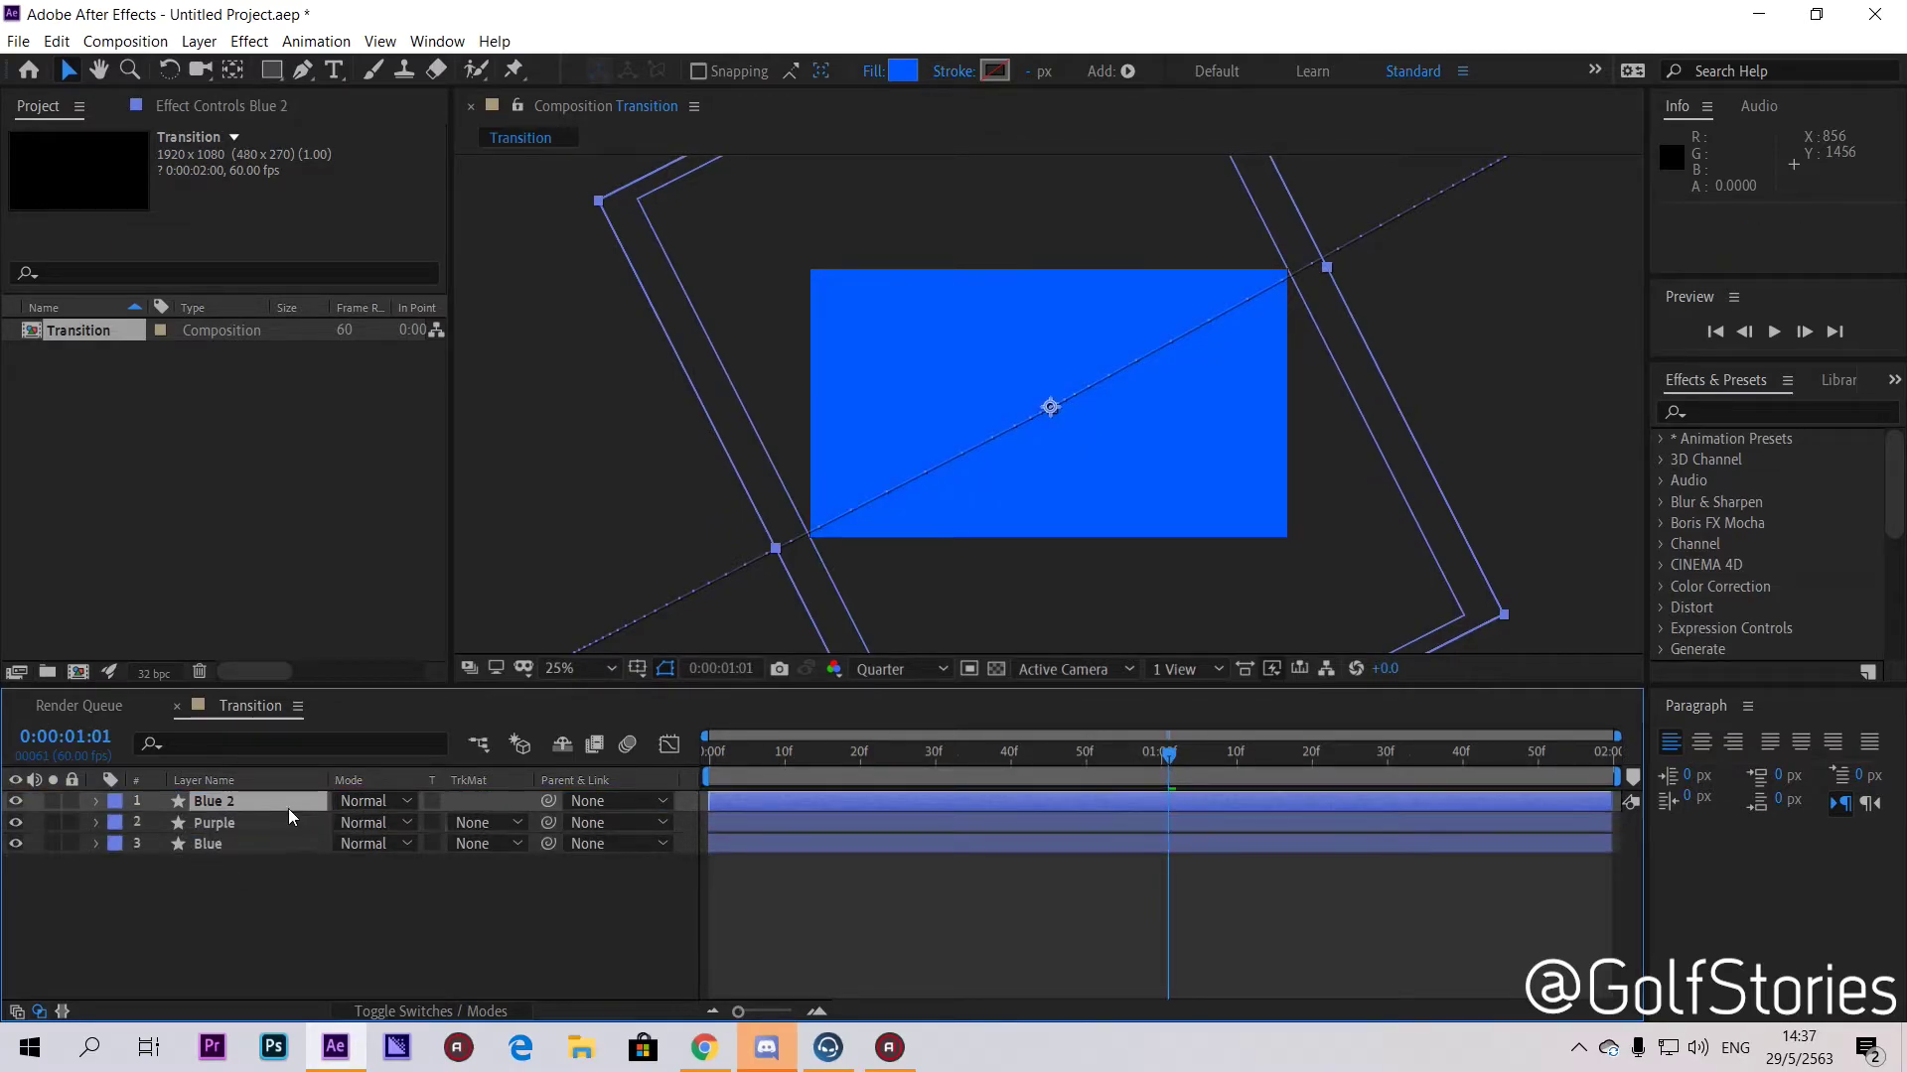
# Step: Change the fill of the Blue 2 rectangle to white
pyautogui.click(906, 72)
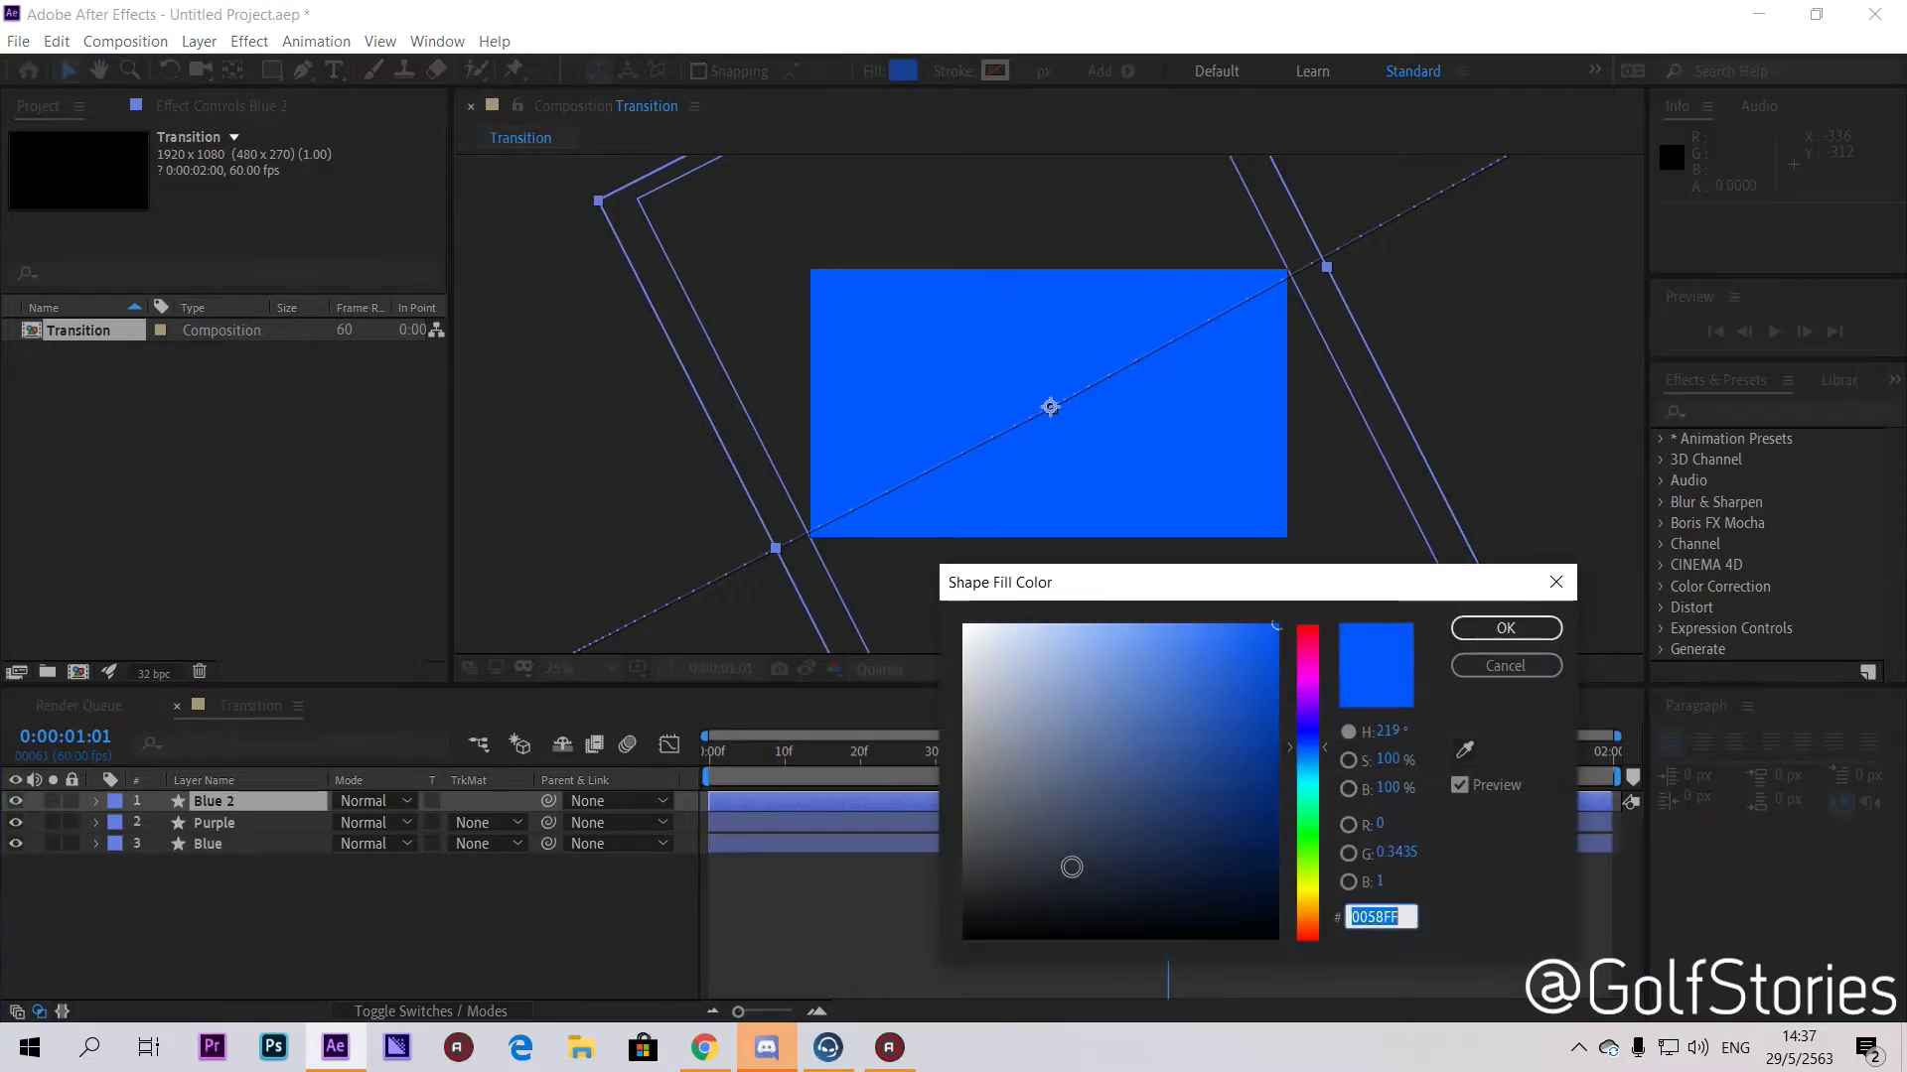
pyautogui.click(1370, 639)
pyautogui.click(1494, 626)
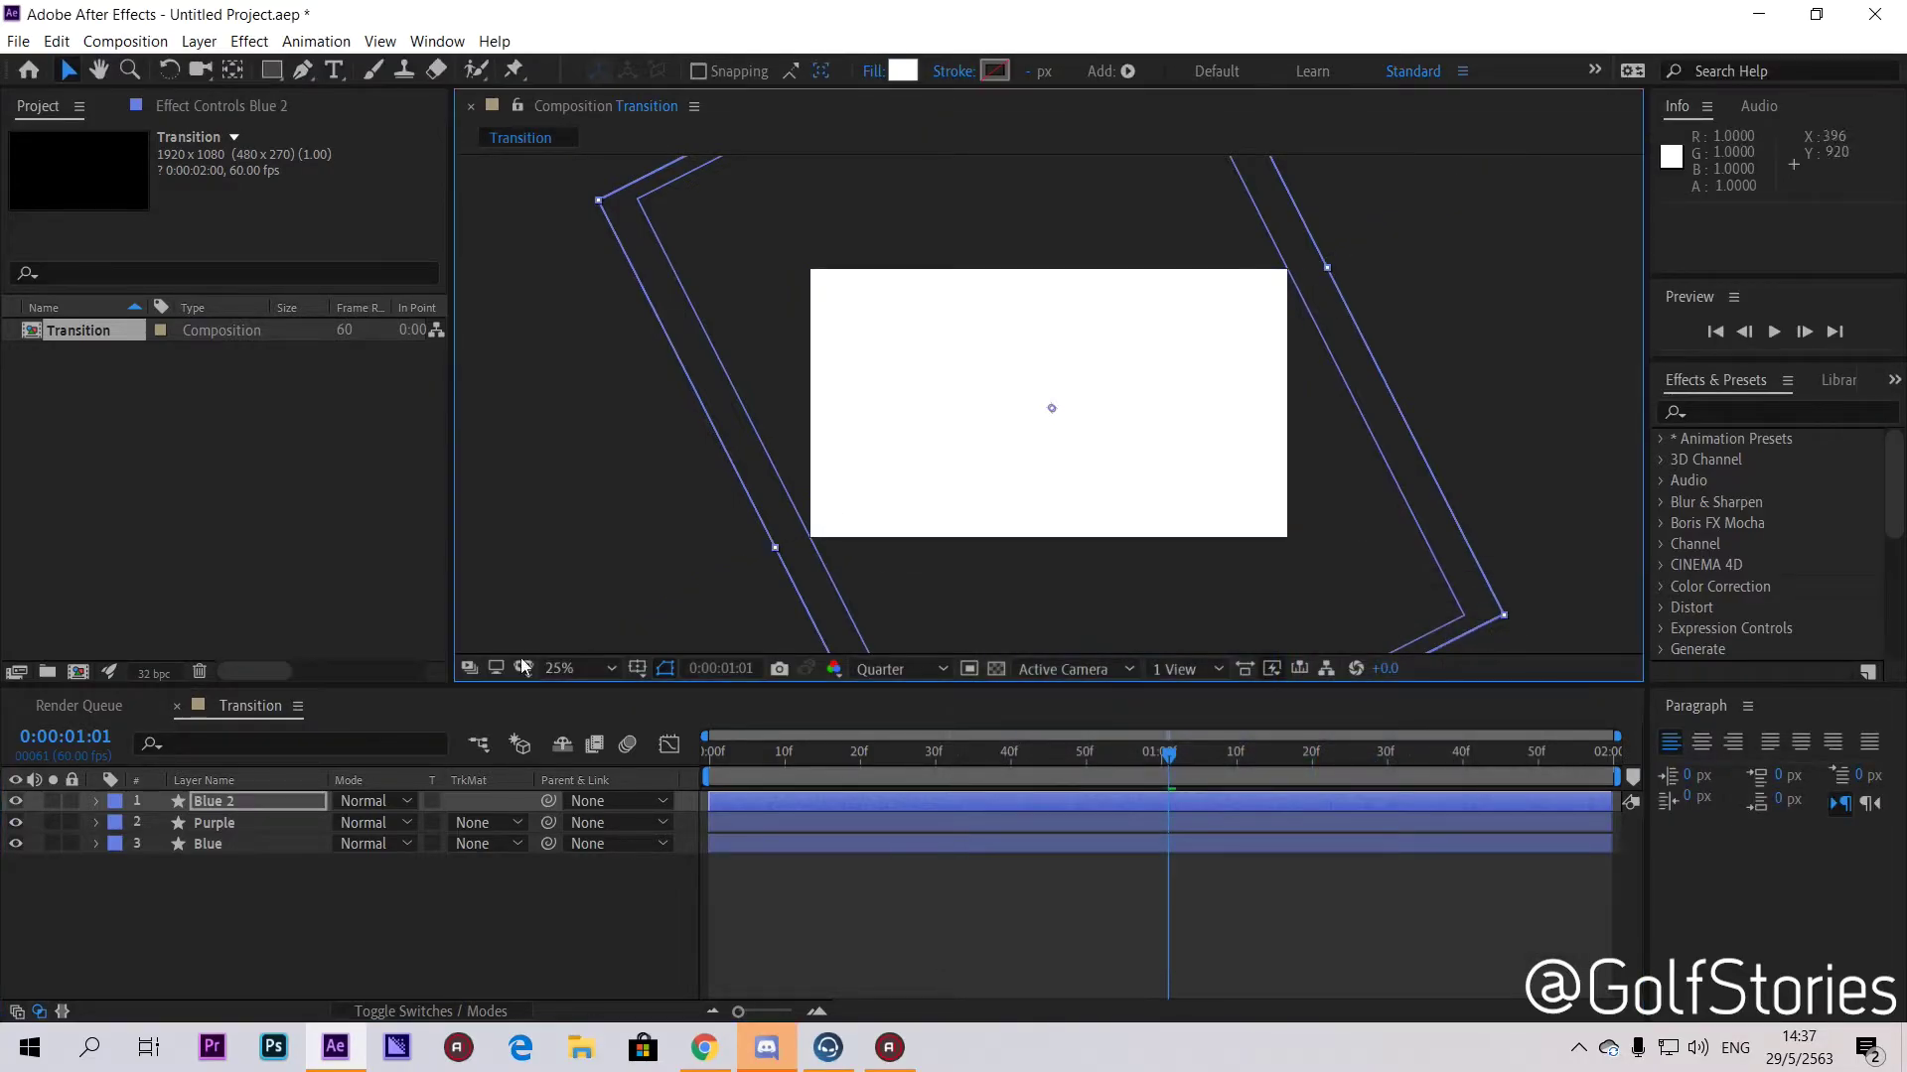
# Step: Rename the Blue 2 layer as white
pyautogui.rightClick(216, 801)
pyautogui.click(254, 787)
pyautogui.write('white')
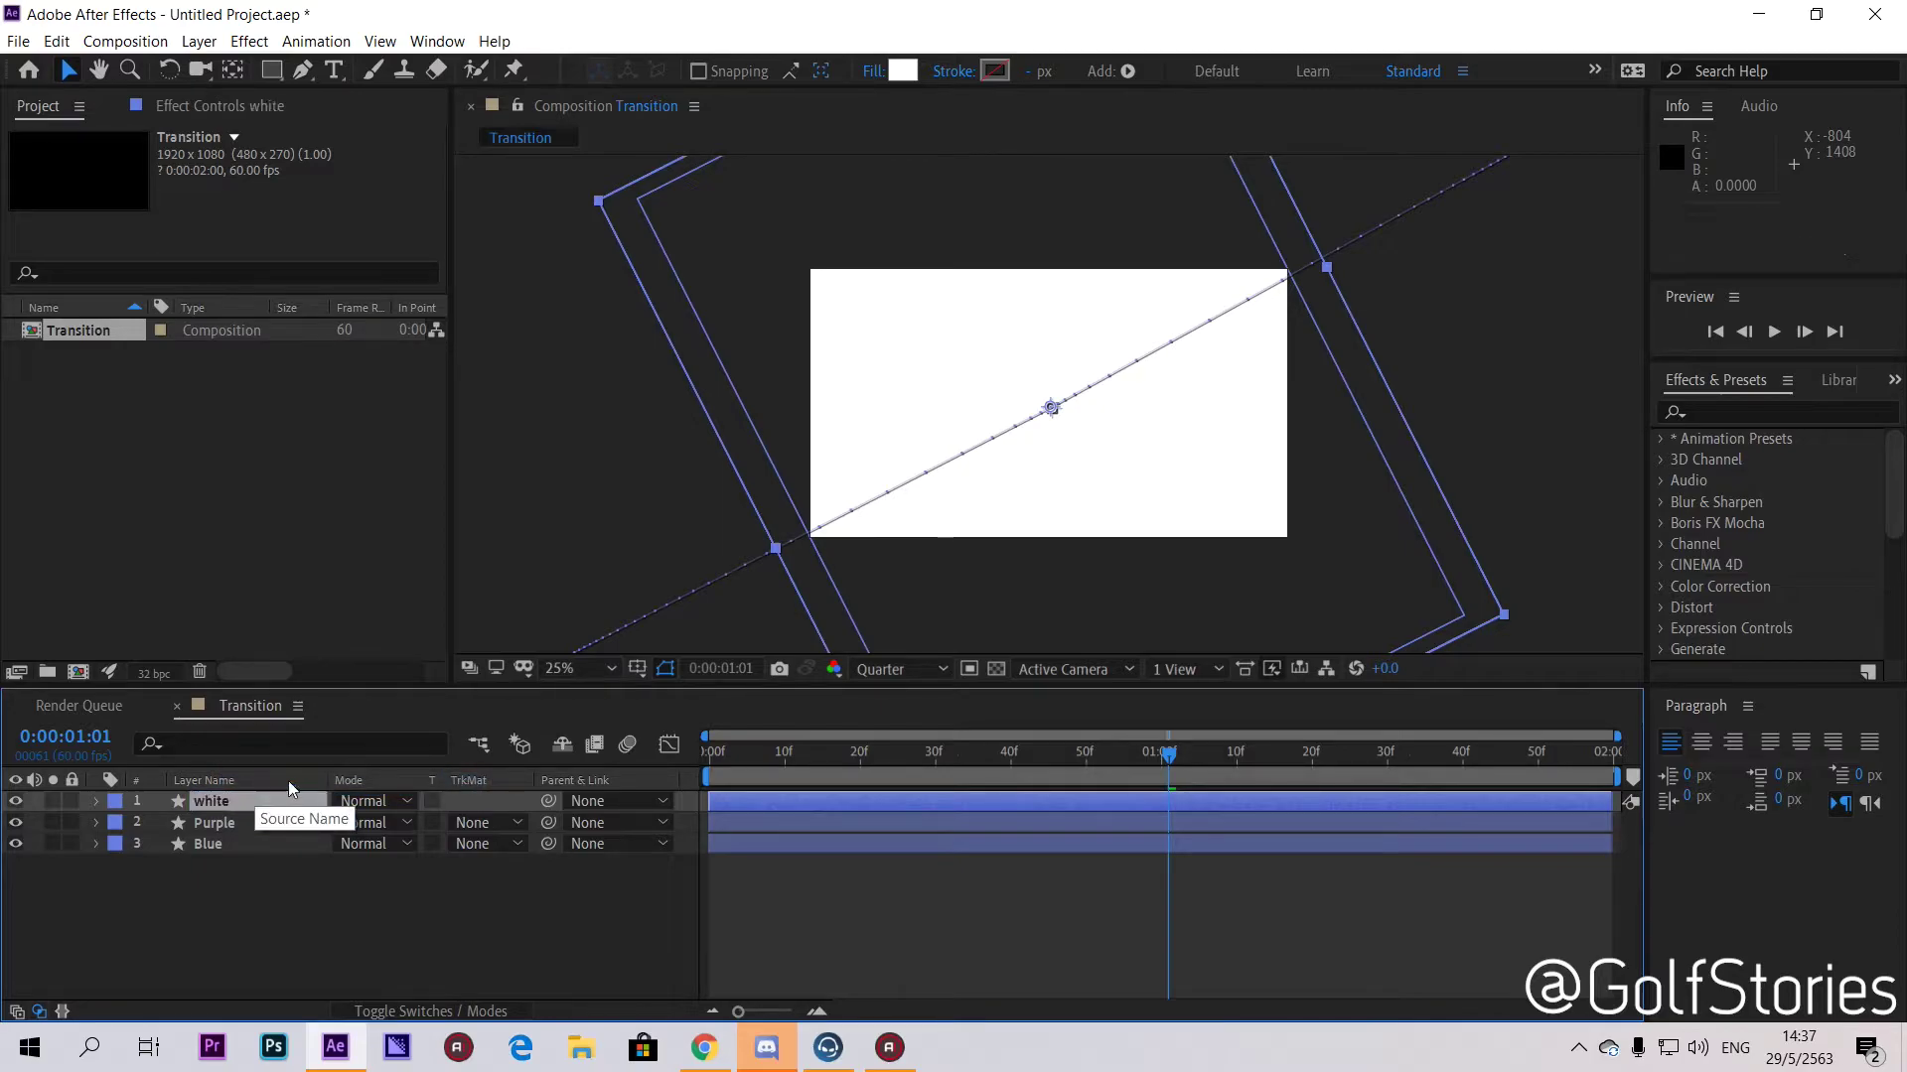
pyautogui.press('Return')
# Step: Narrow the white rectangle to a scale of about 164%, 193% and scrub through the sweep to 0:00:01:07
pyautogui.click(1282, 300)
pyautogui.moveTo(1330, 270); pyautogui.dragTo(1267, 299)
pyautogui.moveTo(1170, 764); pyautogui.dragTo(1000, 765)
pyautogui.moveTo(959, 459); pyautogui.dragTo(978, 457)
pyautogui.moveTo(1011, 756); pyautogui.dragTo(1212, 638)
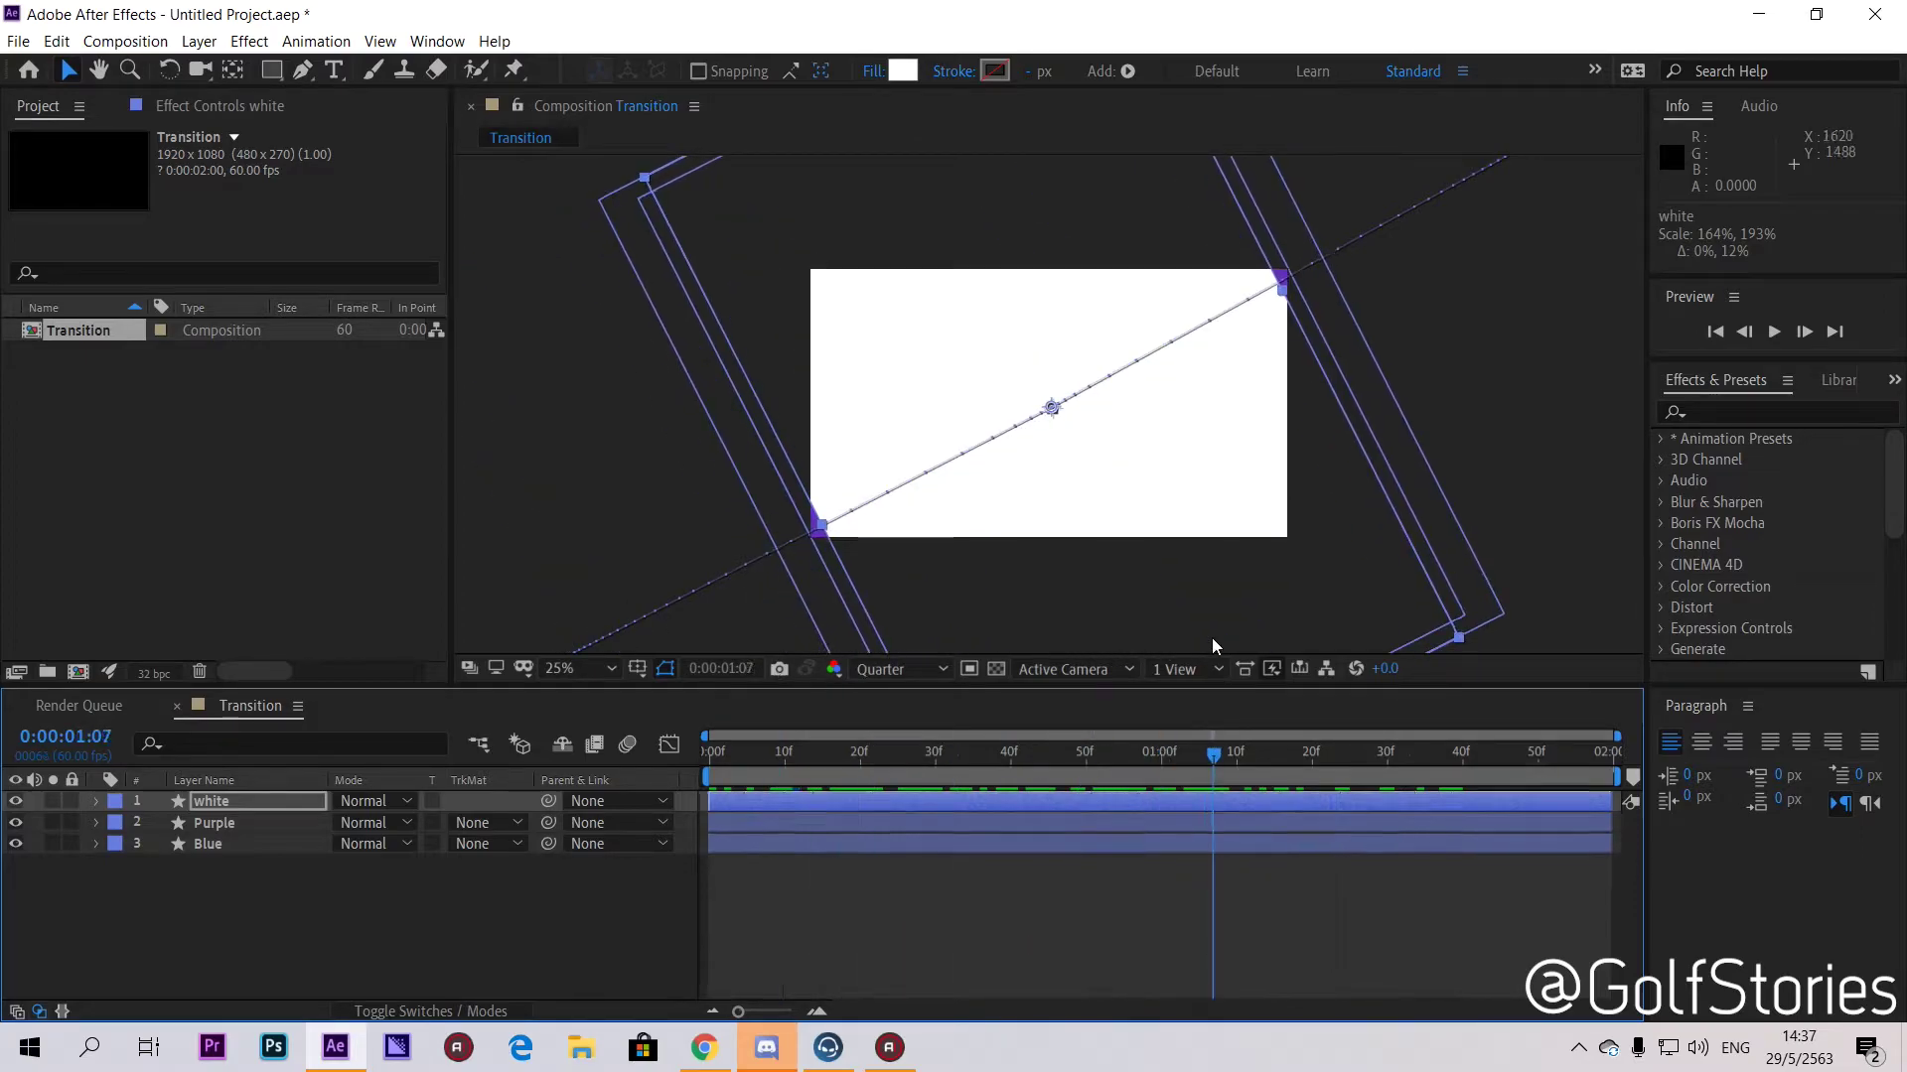
# Step: Enlarge the Blue layer to a scale of 171.6, 242.0% and the Purple layer to 166.6, 252.6%
pyautogui.click(1472, 224)
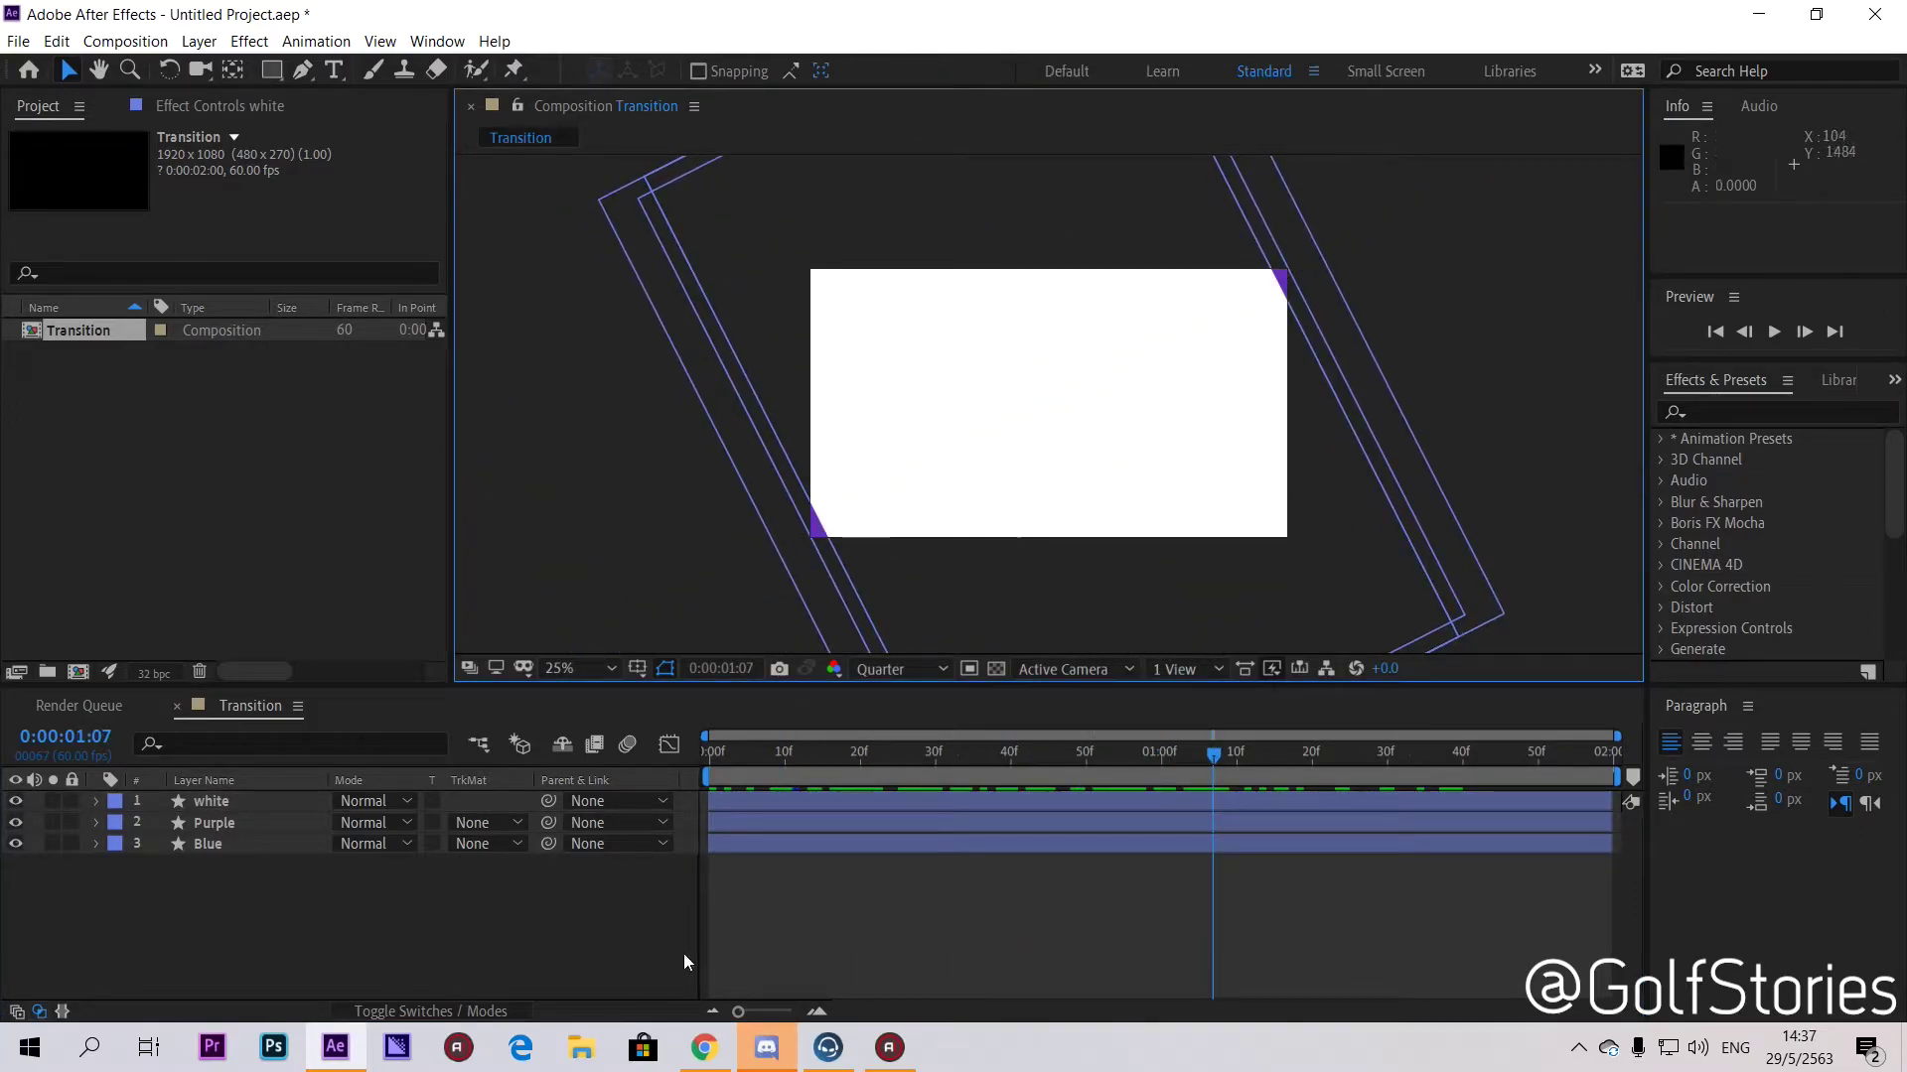
pyautogui.click(244, 842)
pyautogui.press('s')
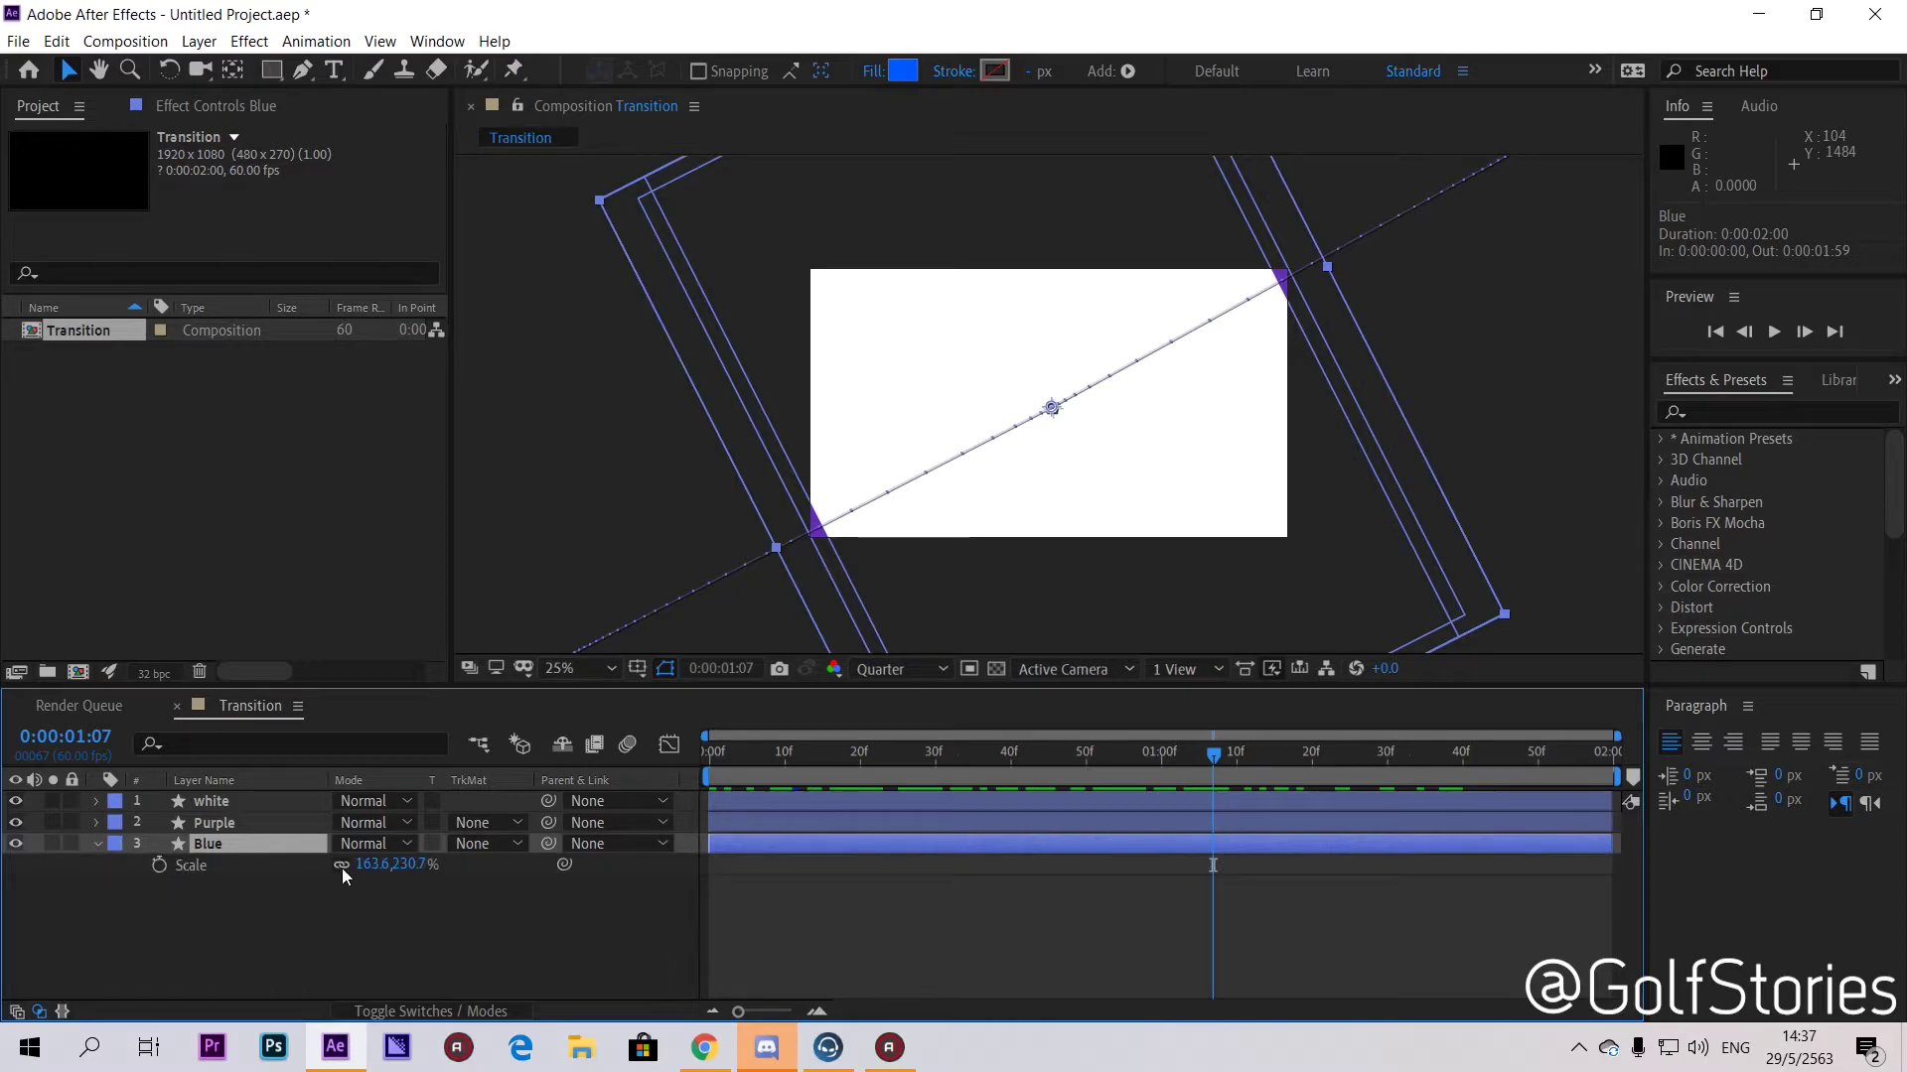
pyautogui.moveTo(367, 864); pyautogui.dragTo(375, 844)
pyautogui.click(238, 823)
pyautogui.press('s')
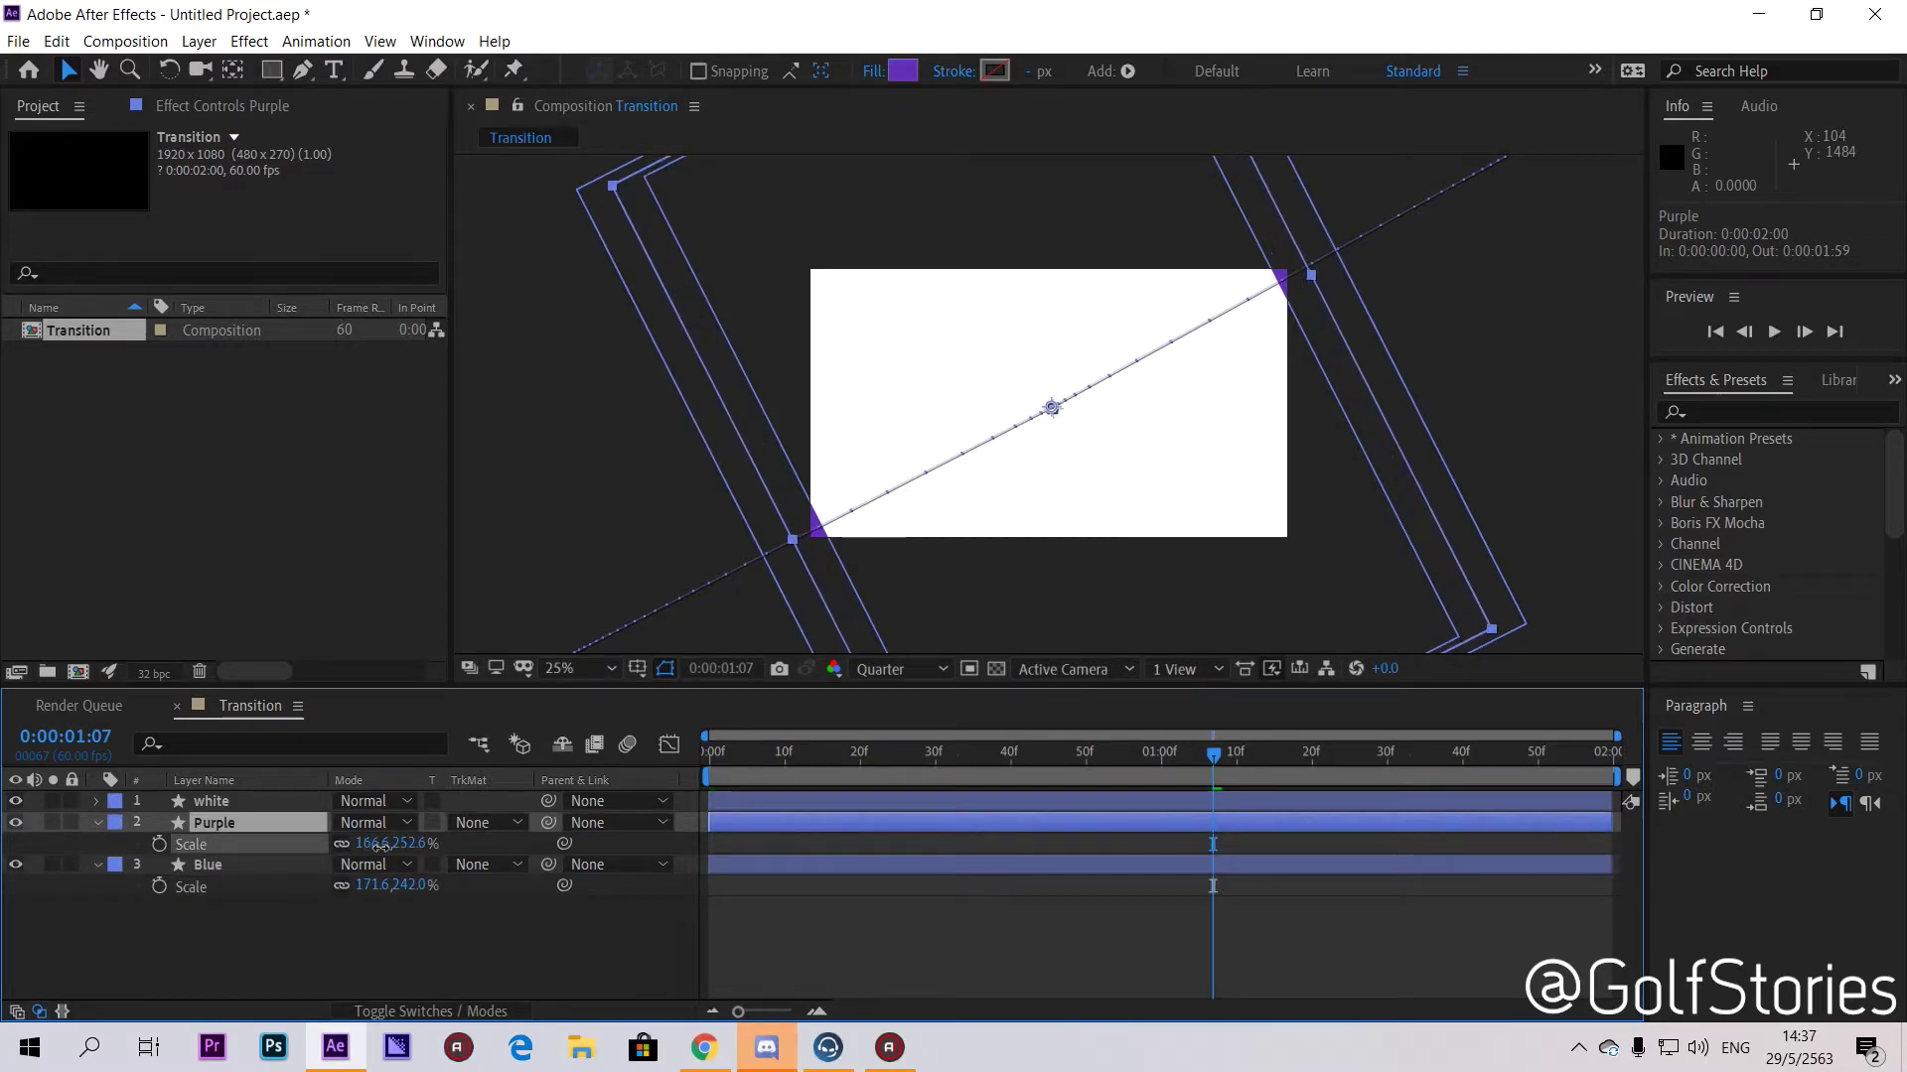
# Step: Enlarge the white layer to a scale of 169.6, 199.7%, checking its edges against the frame during the sweep
pyautogui.hotkey('ctrl', 'Up')
pyautogui.press('s')
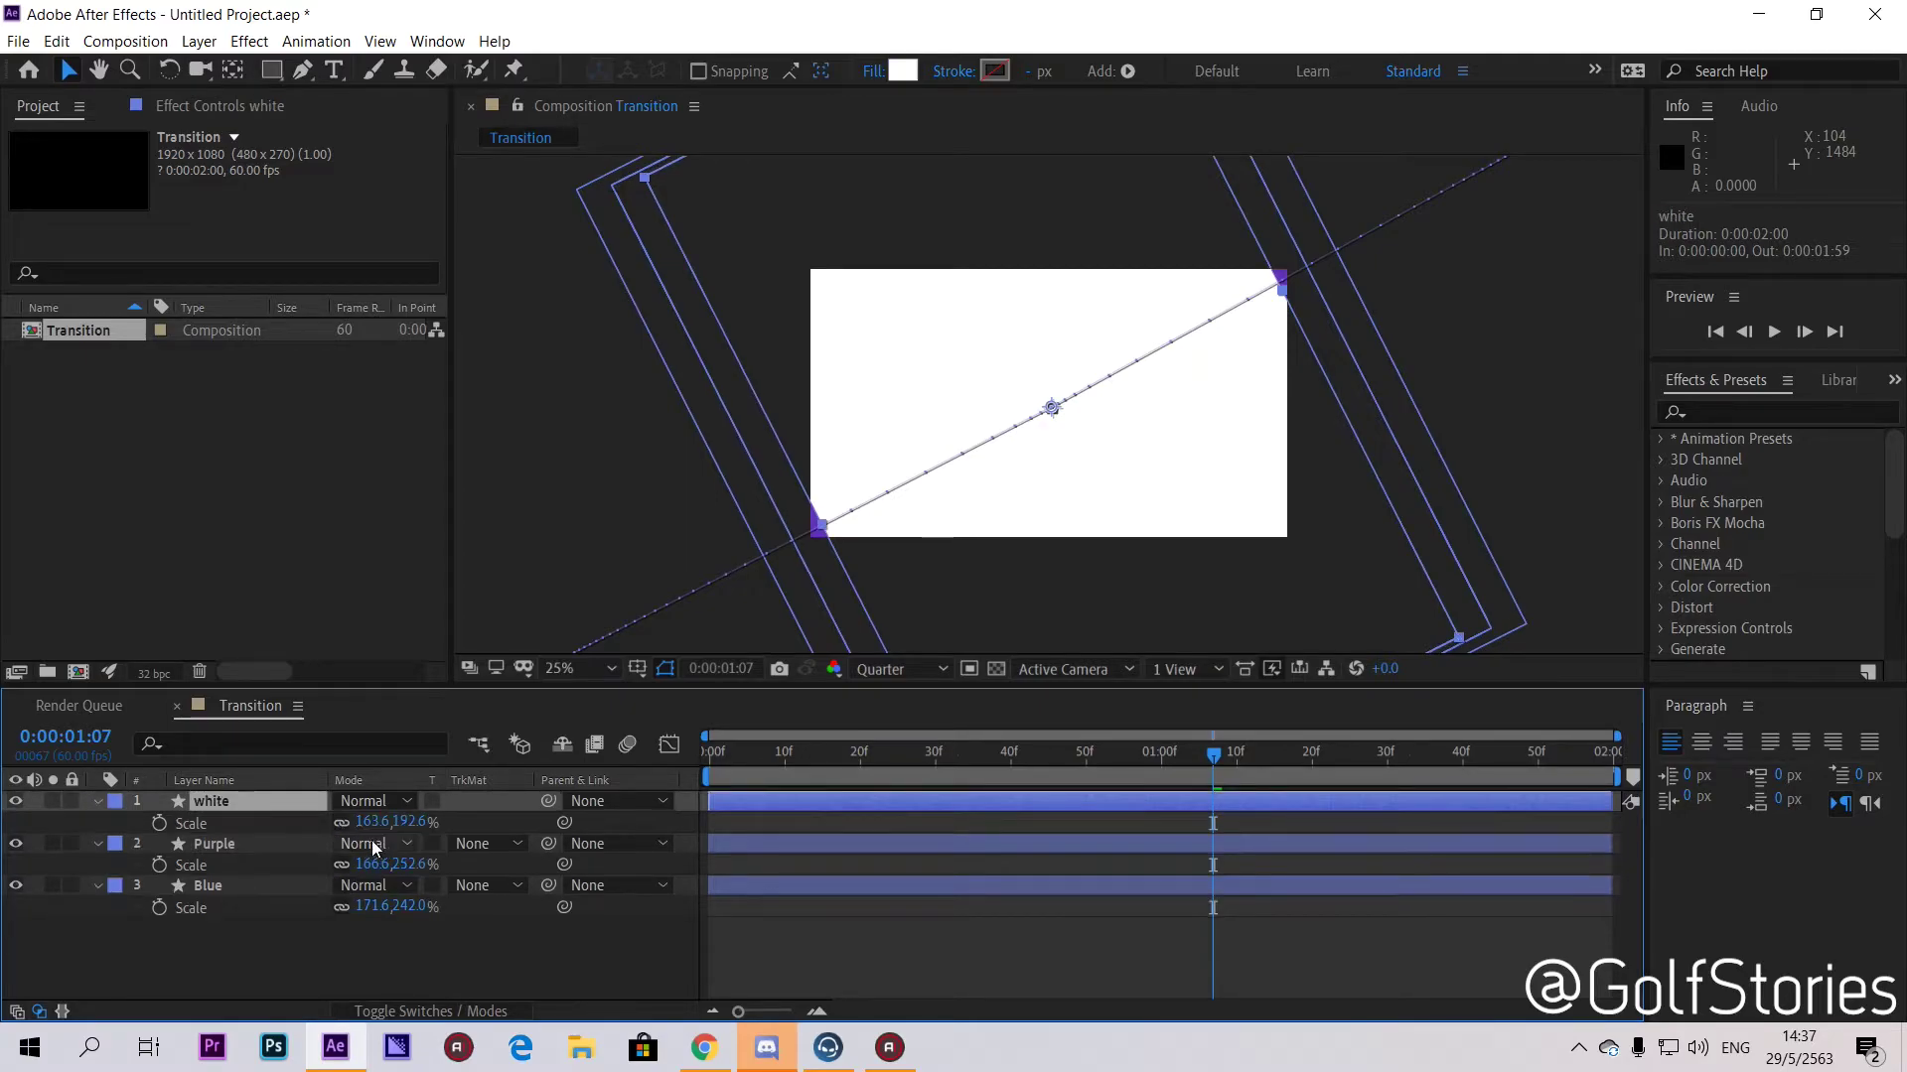
pyautogui.moveTo(364, 821); pyautogui.dragTo(375, 821)
pyautogui.click(374, 821)
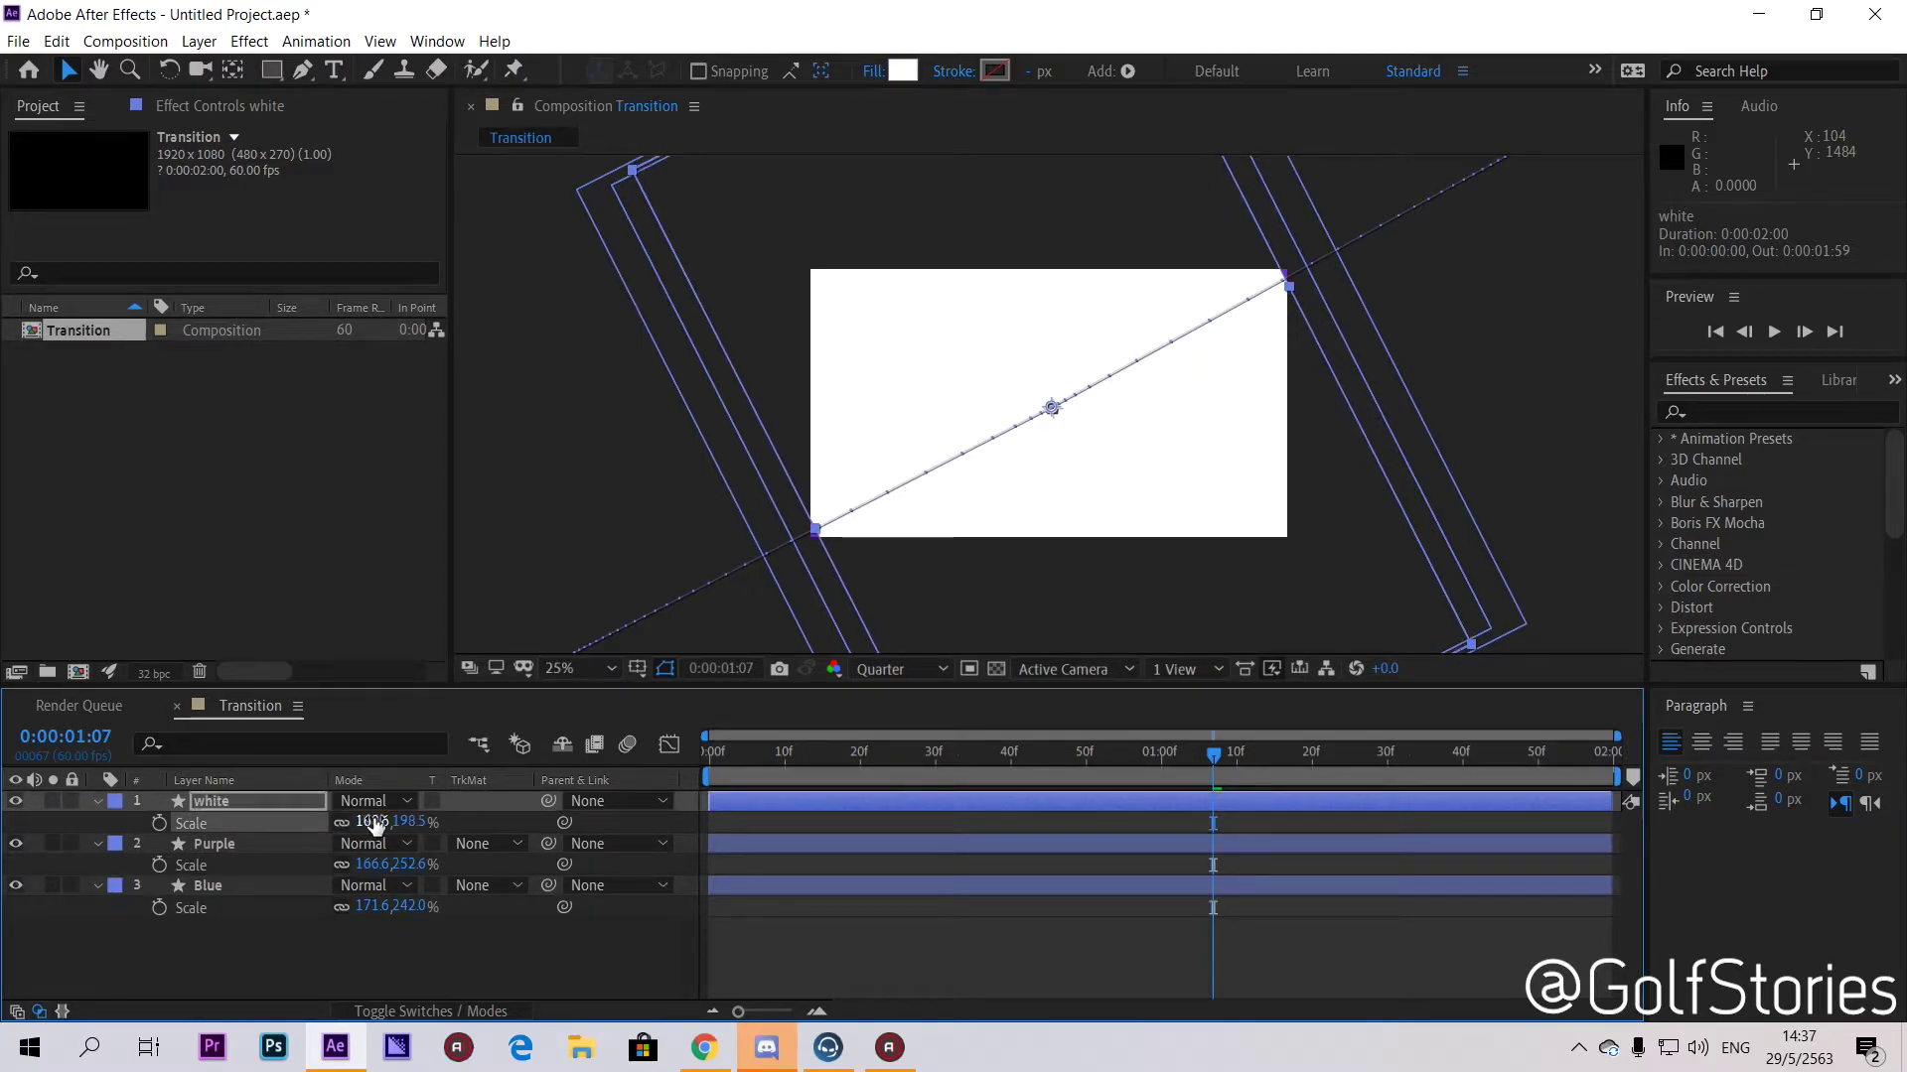
pyautogui.moveTo(1199, 757); pyautogui.dragTo(1015, 803)
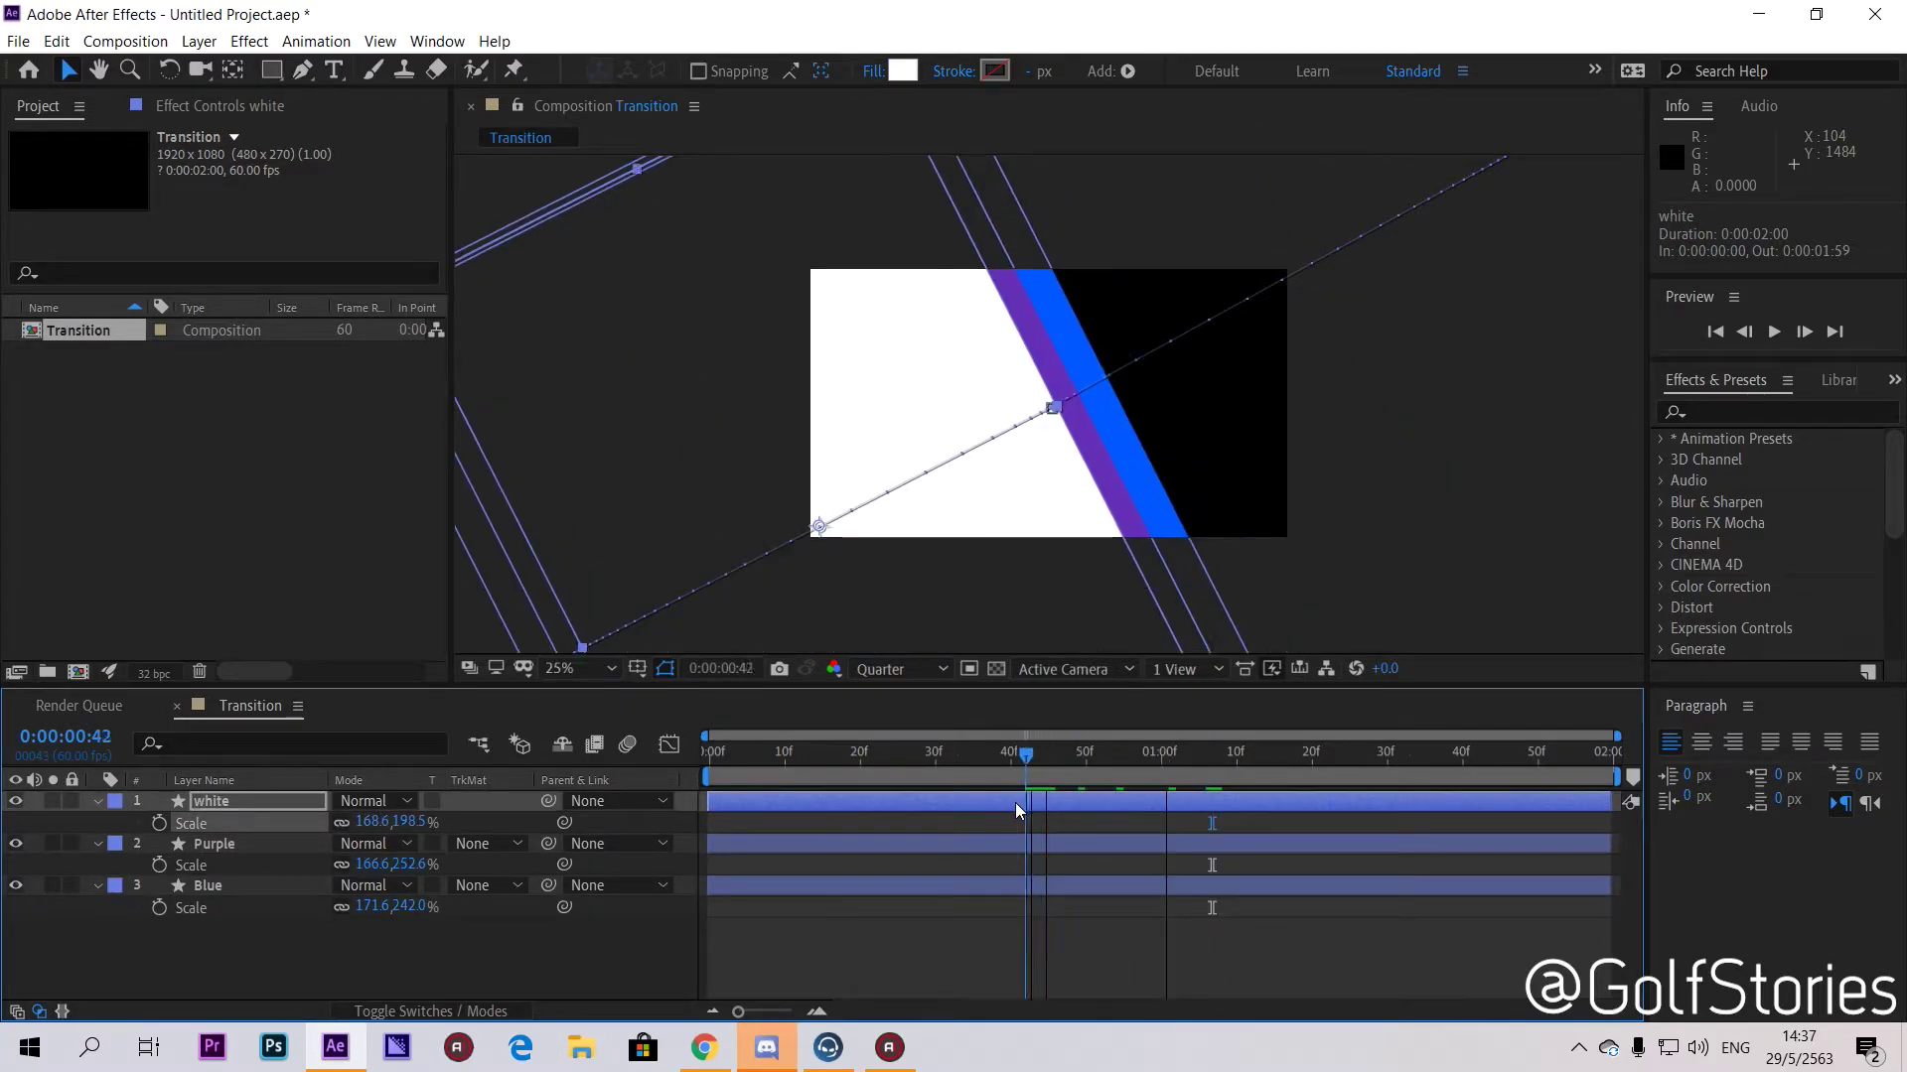
pyautogui.click(1248, 485)
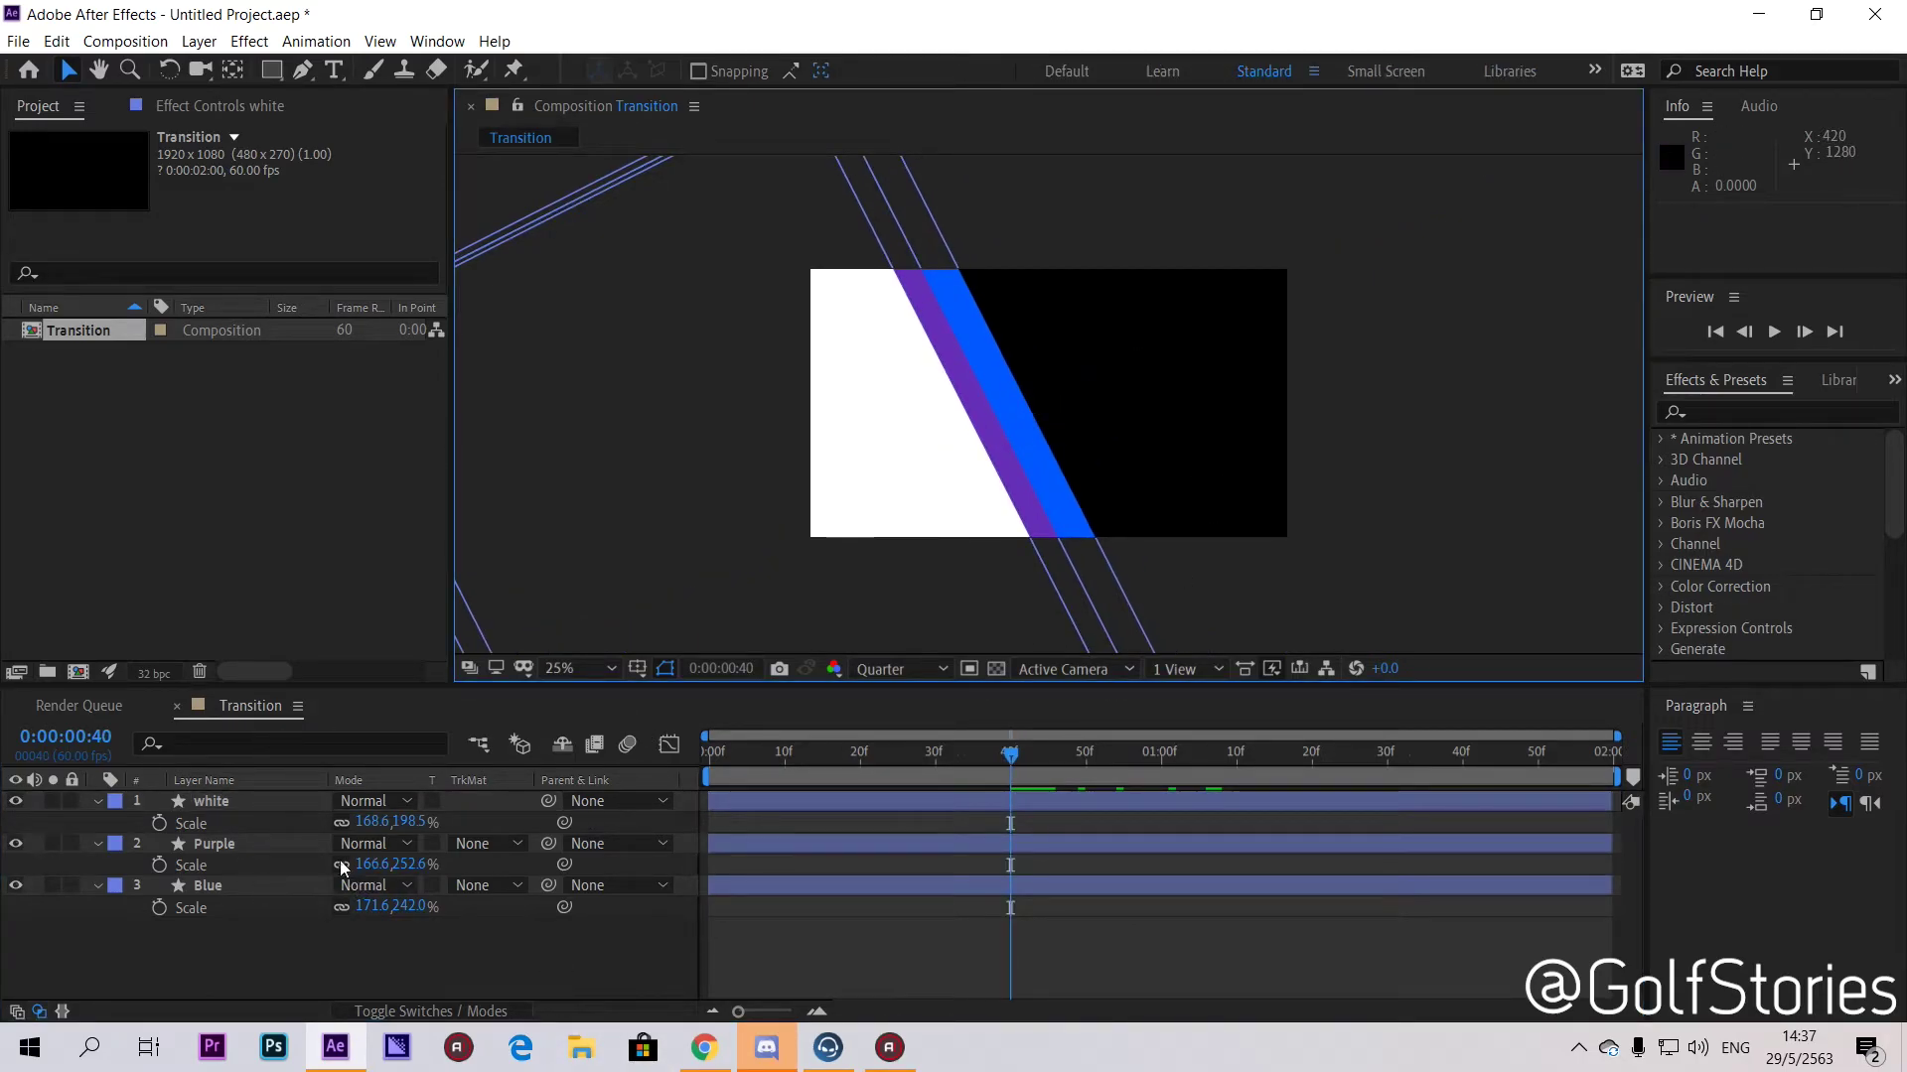
pyautogui.moveTo(370, 823); pyautogui.dragTo(368, 820)
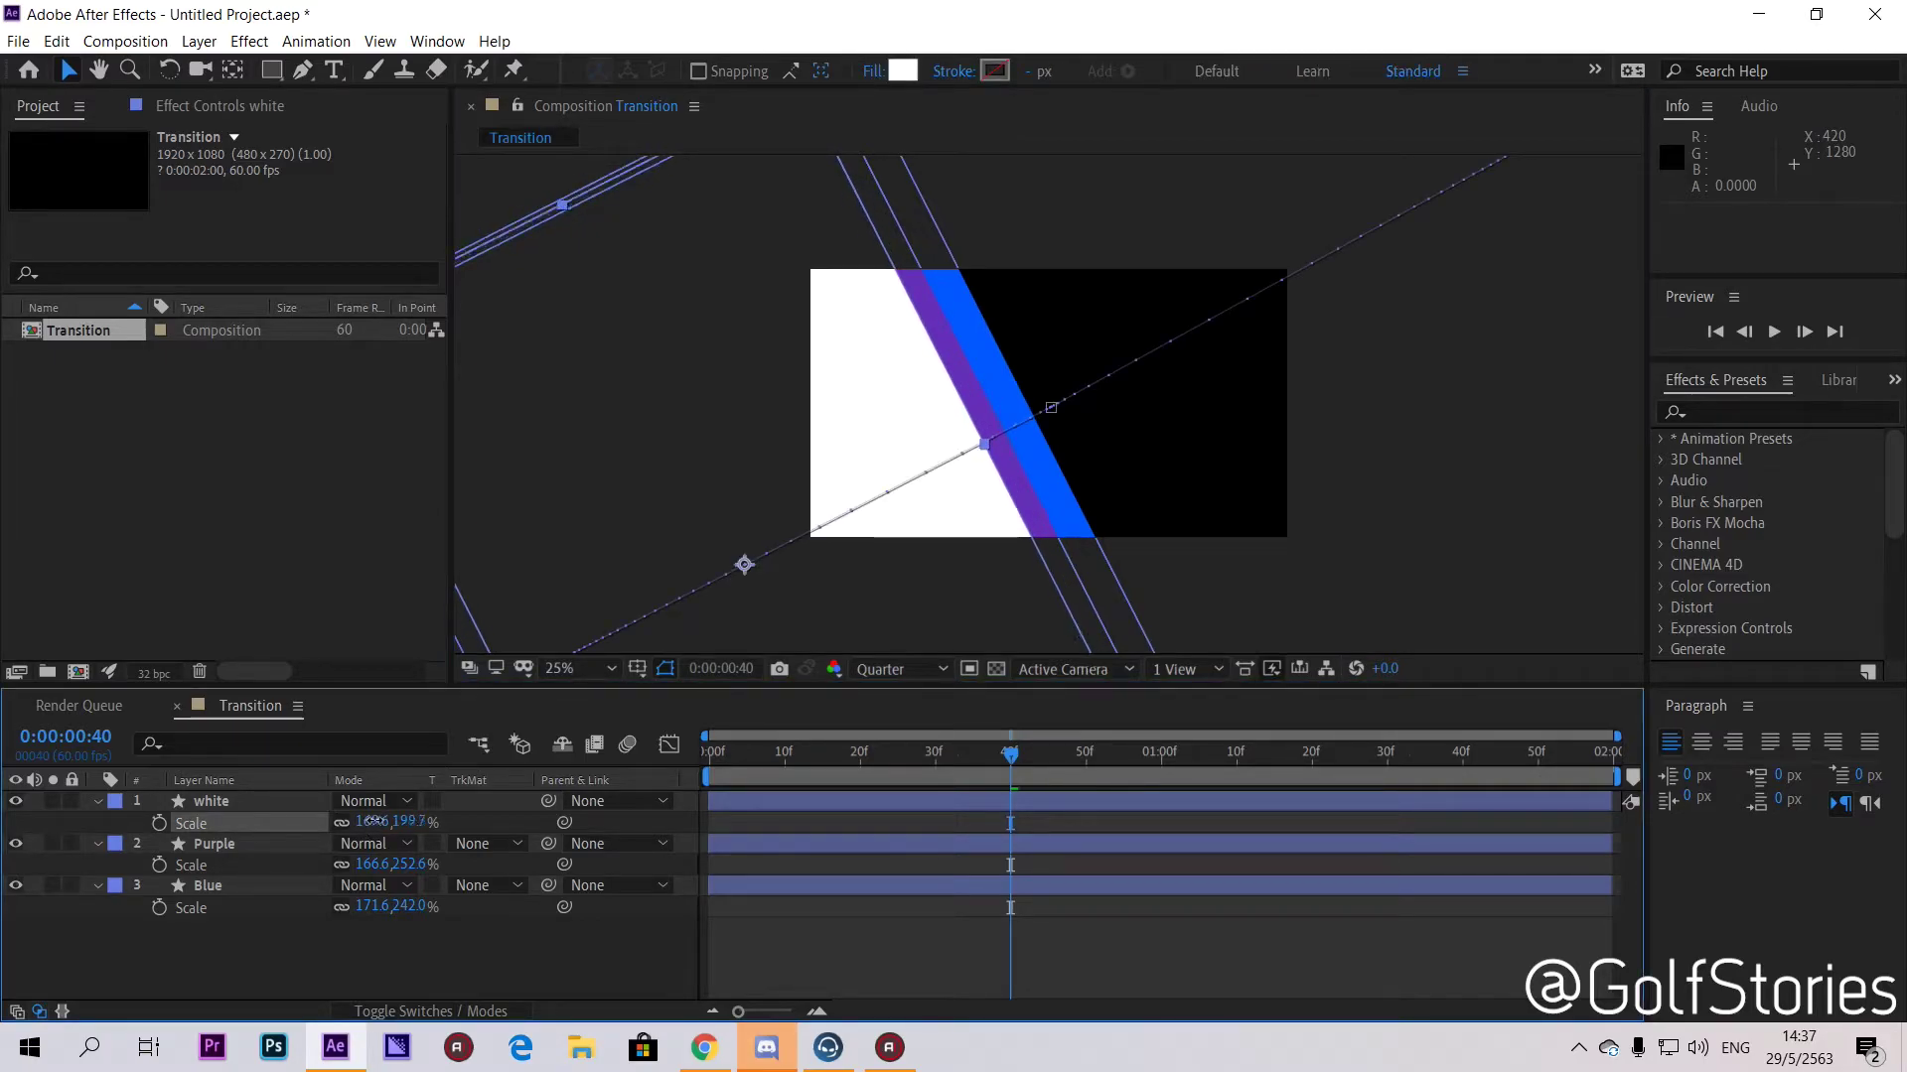
pyautogui.click(1190, 588)
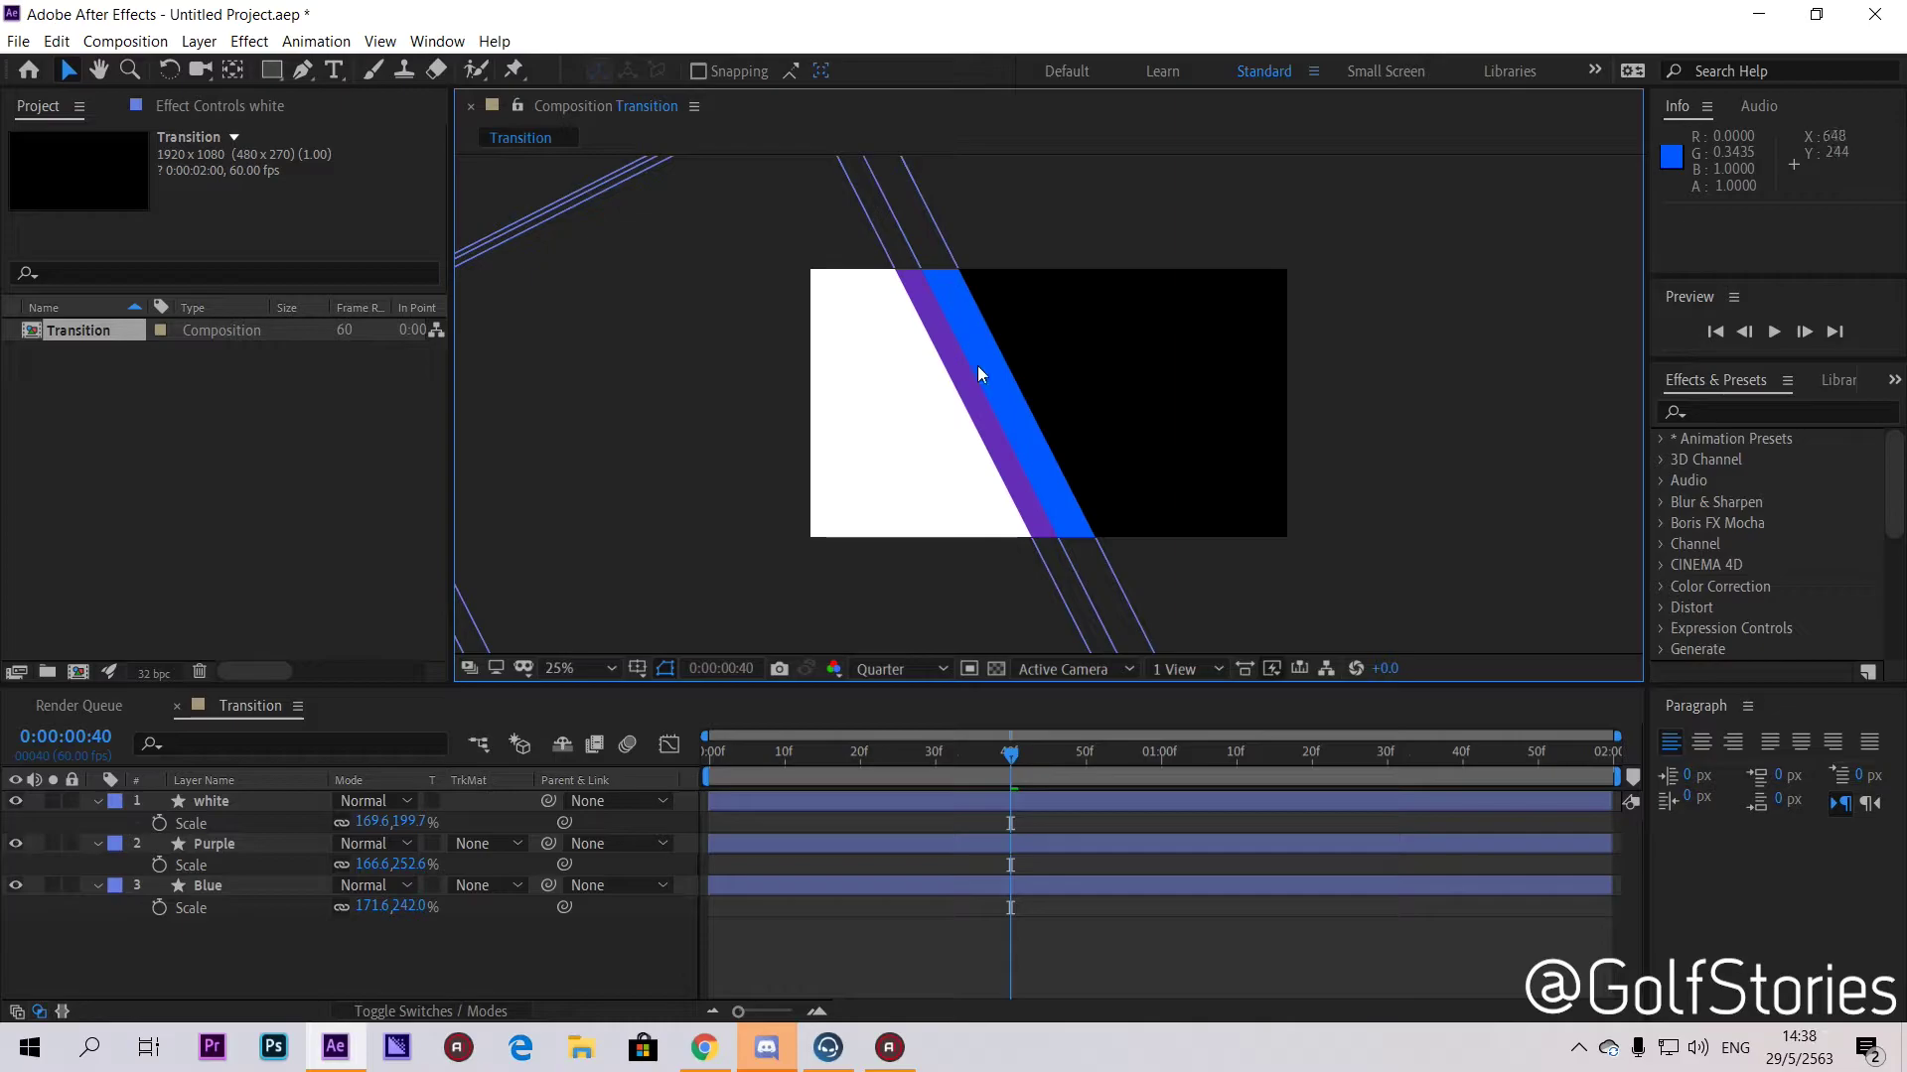
# Step: Return to the first frame and reveal the Position keyframes of the Blue rectangle showing in the frame's corner
pyautogui.moveTo(1013, 760); pyautogui.dragTo(695, 780)
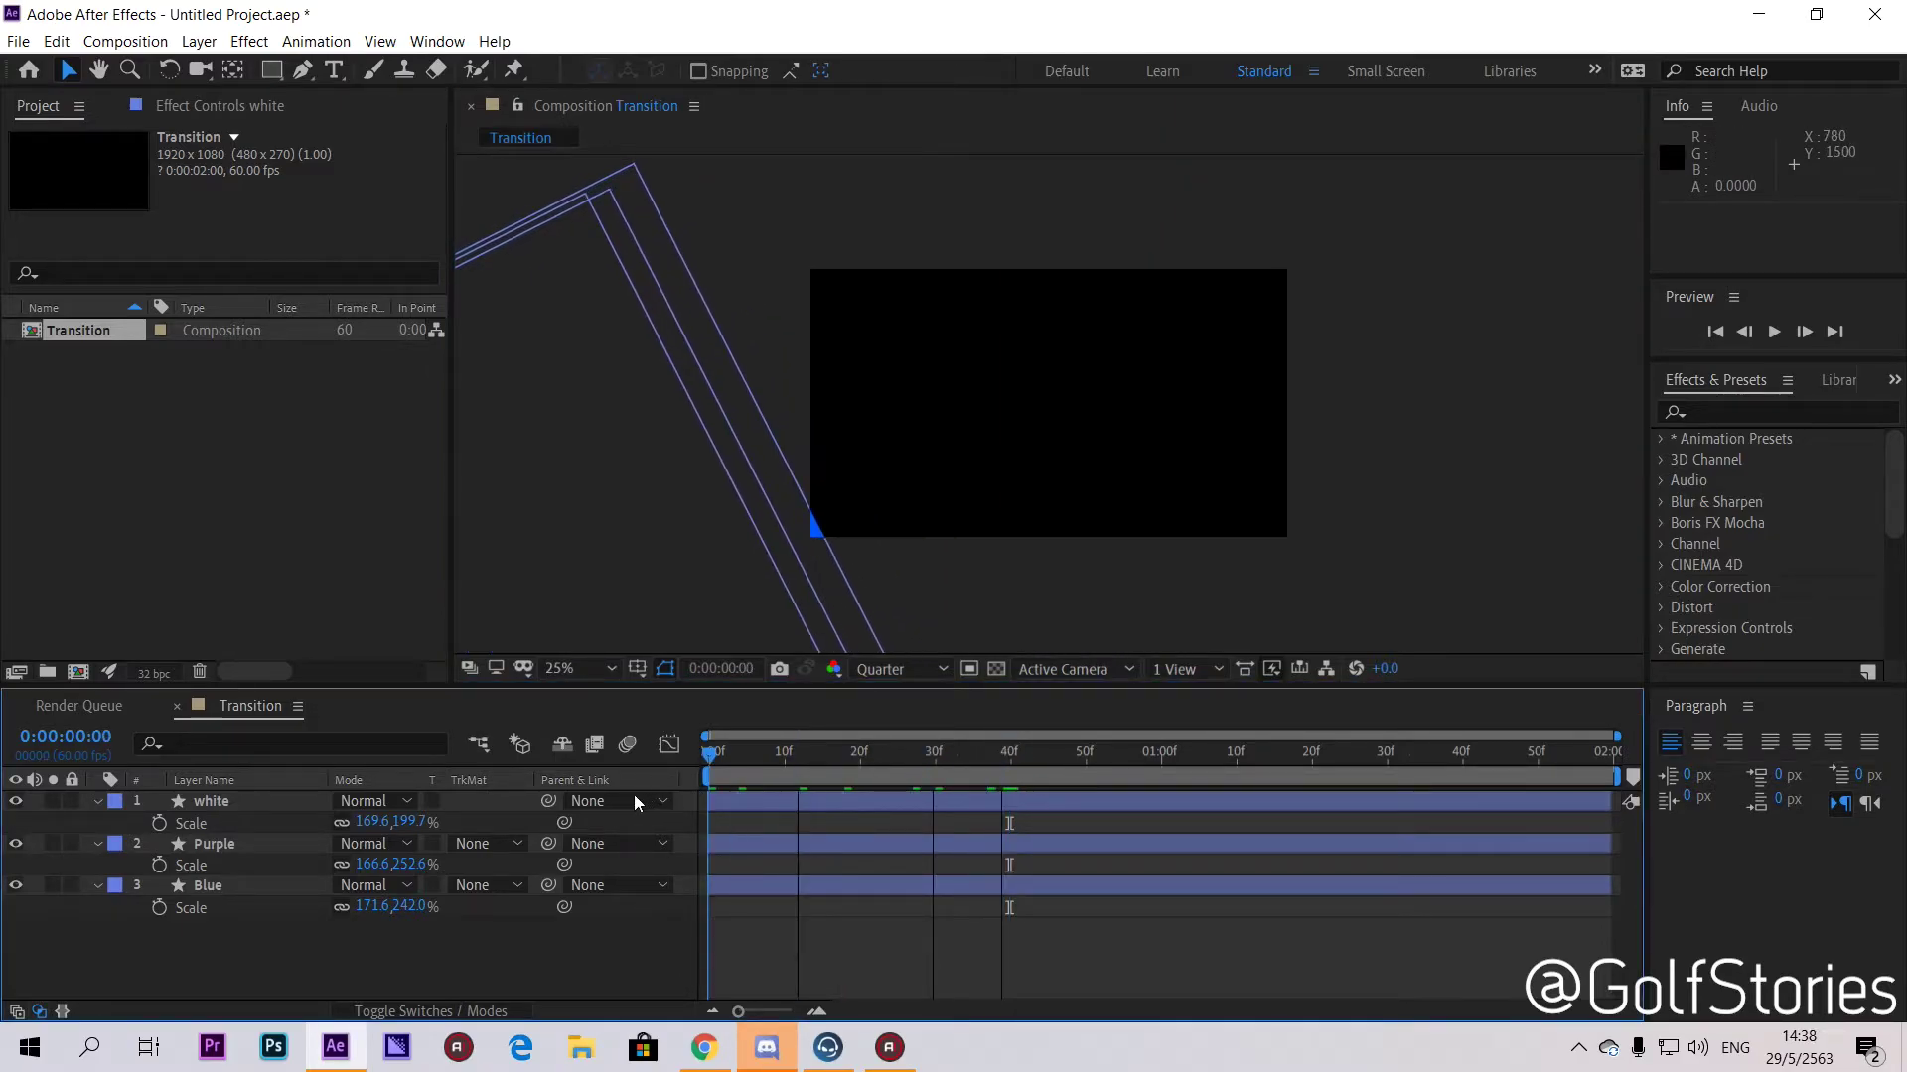
pyautogui.click(820, 532)
pyautogui.click(858, 541)
pyautogui.click(819, 528)
pyautogui.click(862, 607)
pyautogui.click(819, 528)
pyautogui.click(830, 545)
pyautogui.click(836, 547)
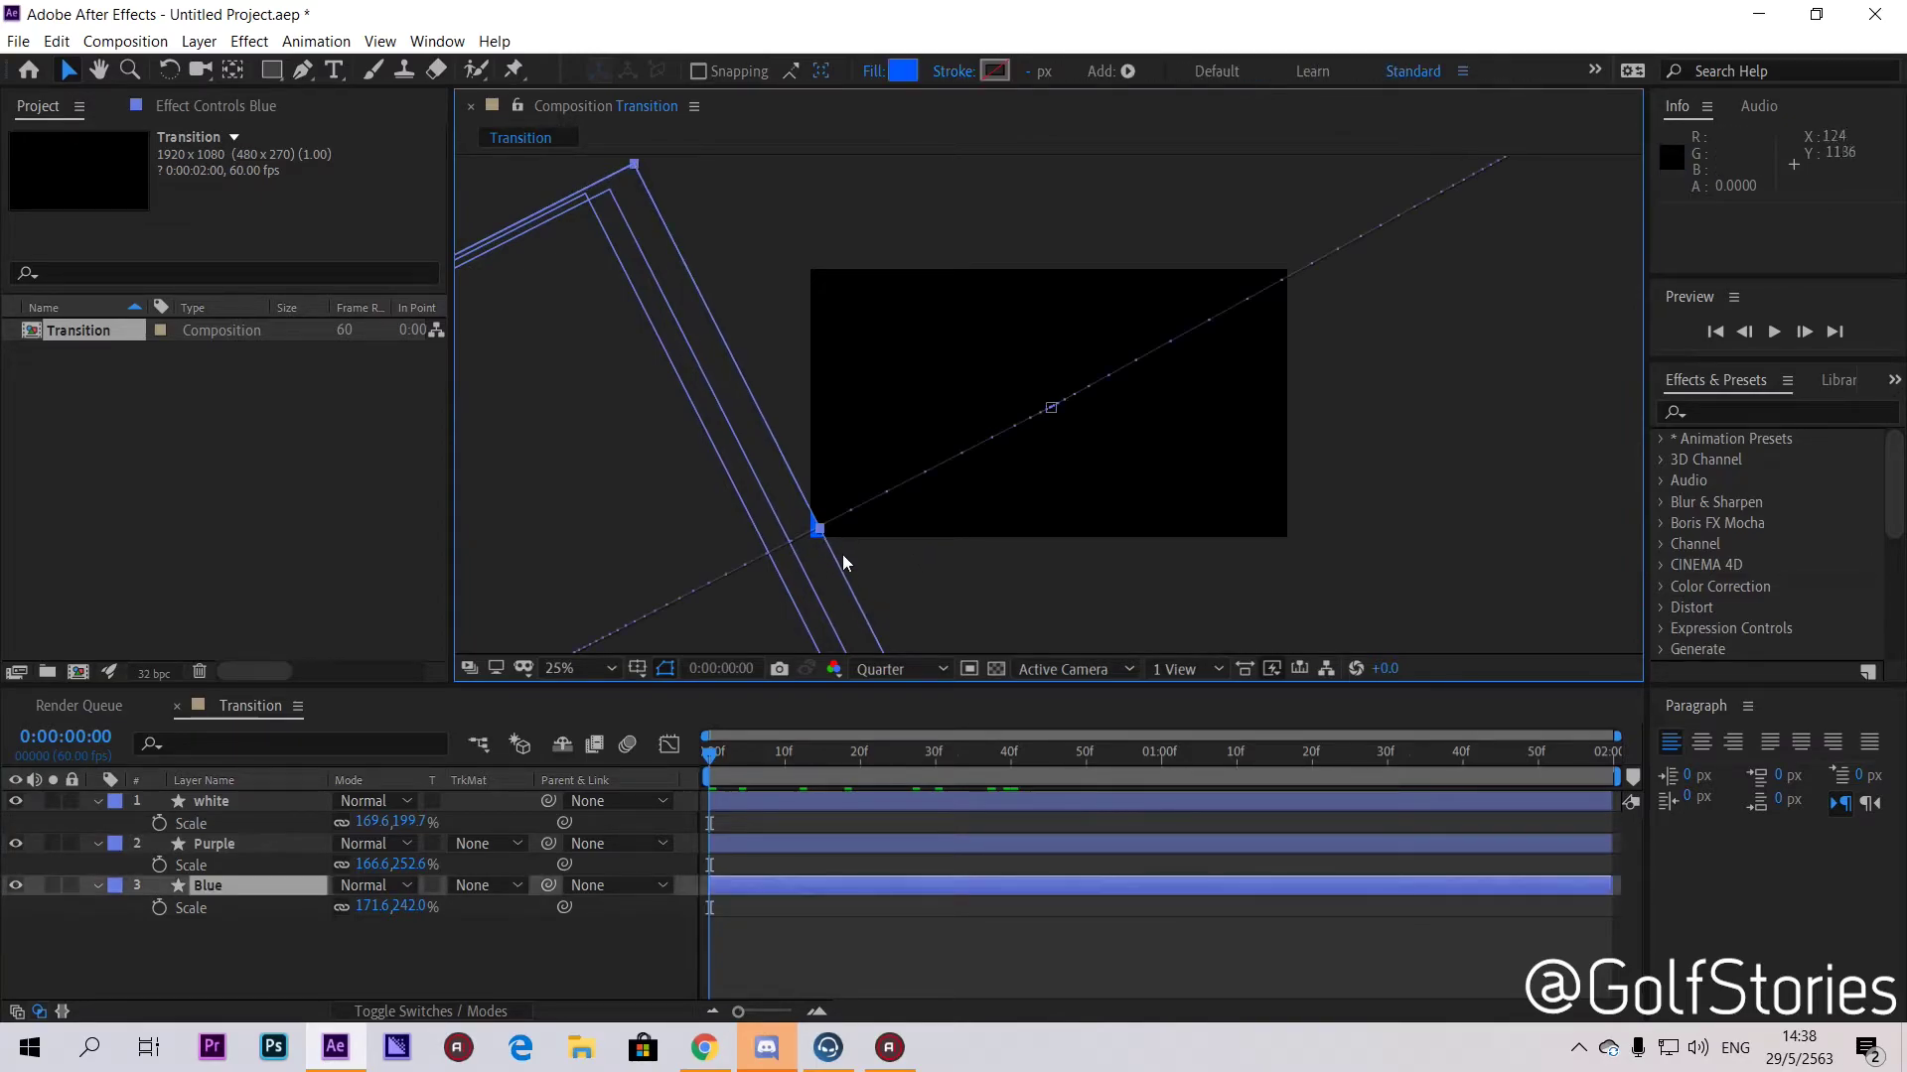
pyautogui.press('p')
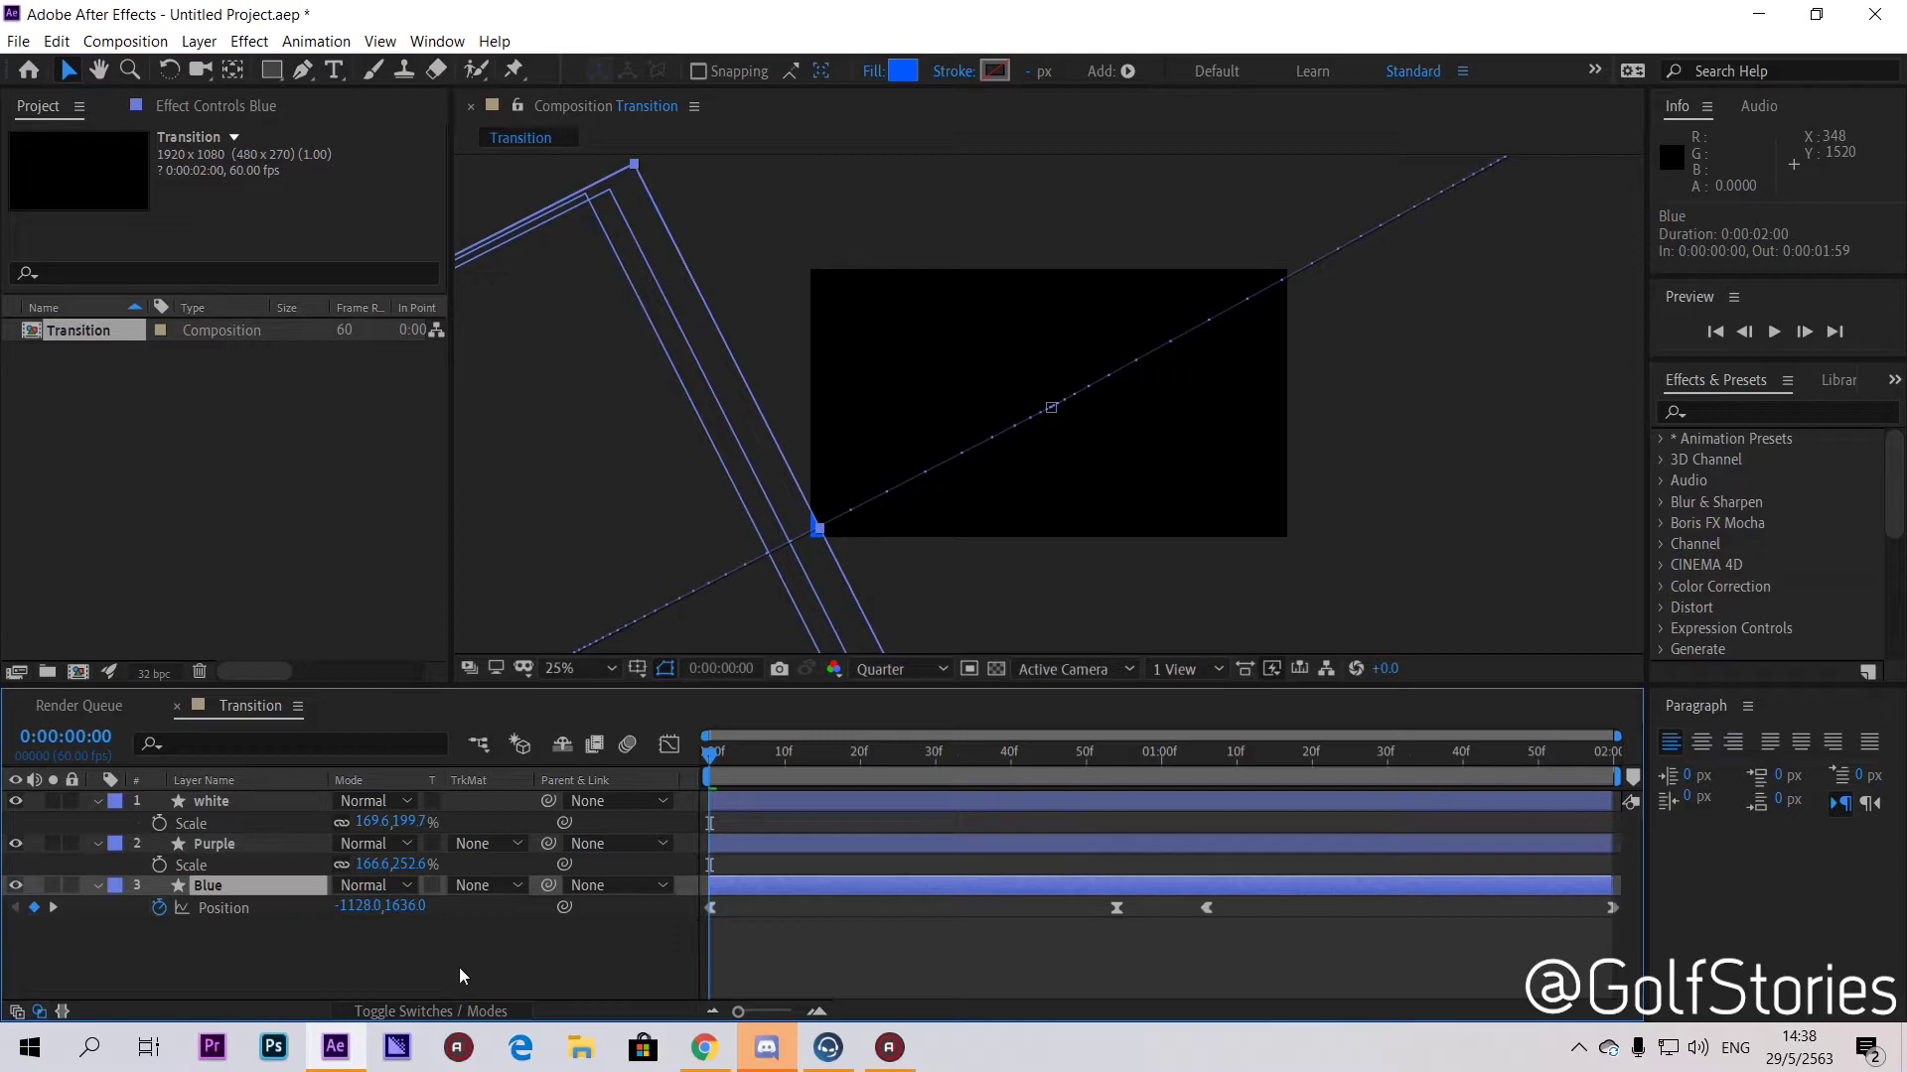
pyautogui.click(802, 971)
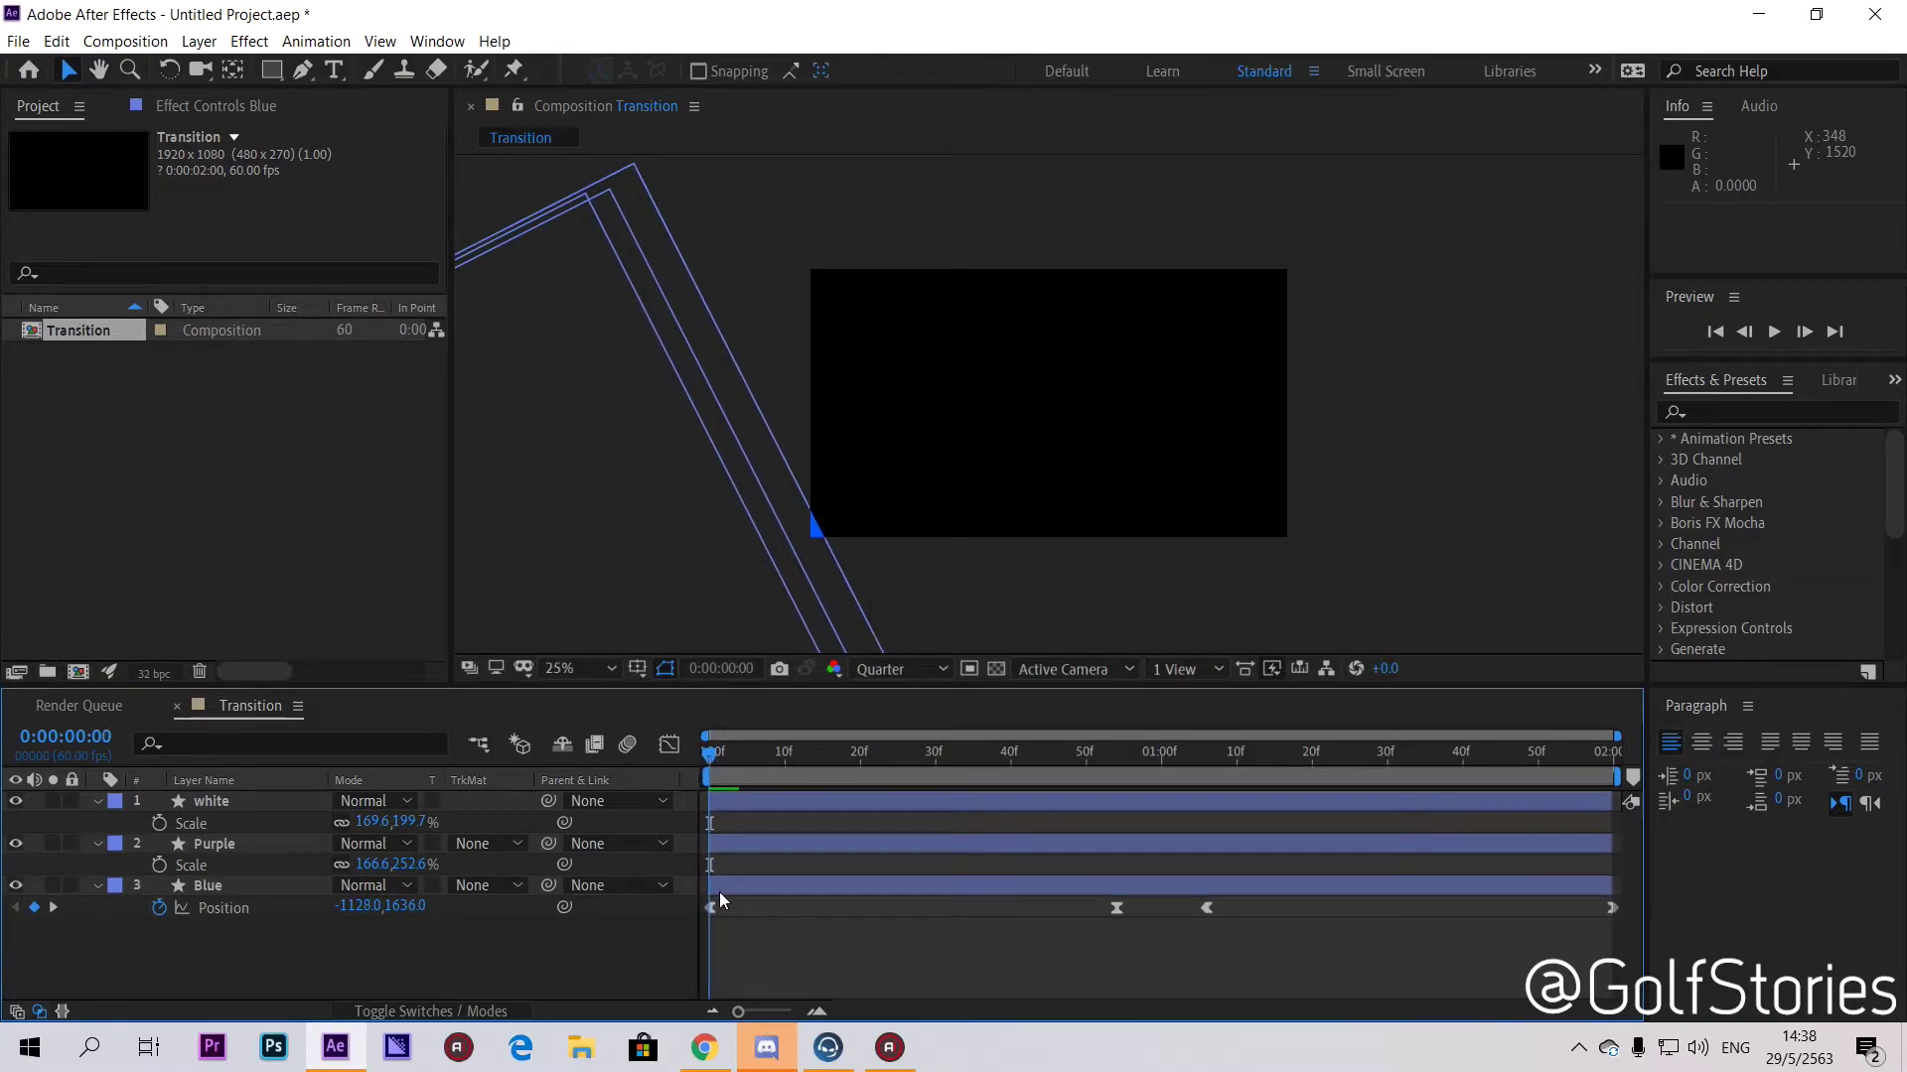
# Step: Try to shift the Blue rectangle's first position keyframe diagonally outward to -1172, 1668, and undo the move
pyautogui.moveTo(725, 752)
pyautogui.mouseDown()
pyautogui.moveTo(858, 751)
pyautogui.moveTo(707, 757)
pyautogui.mouseUp()
pyautogui.click(710, 908)
pyautogui.moveTo(815, 552); pyautogui.dragTo(803, 558)
pyautogui.moveTo(709, 766); pyautogui.dragTo(1028, 757)
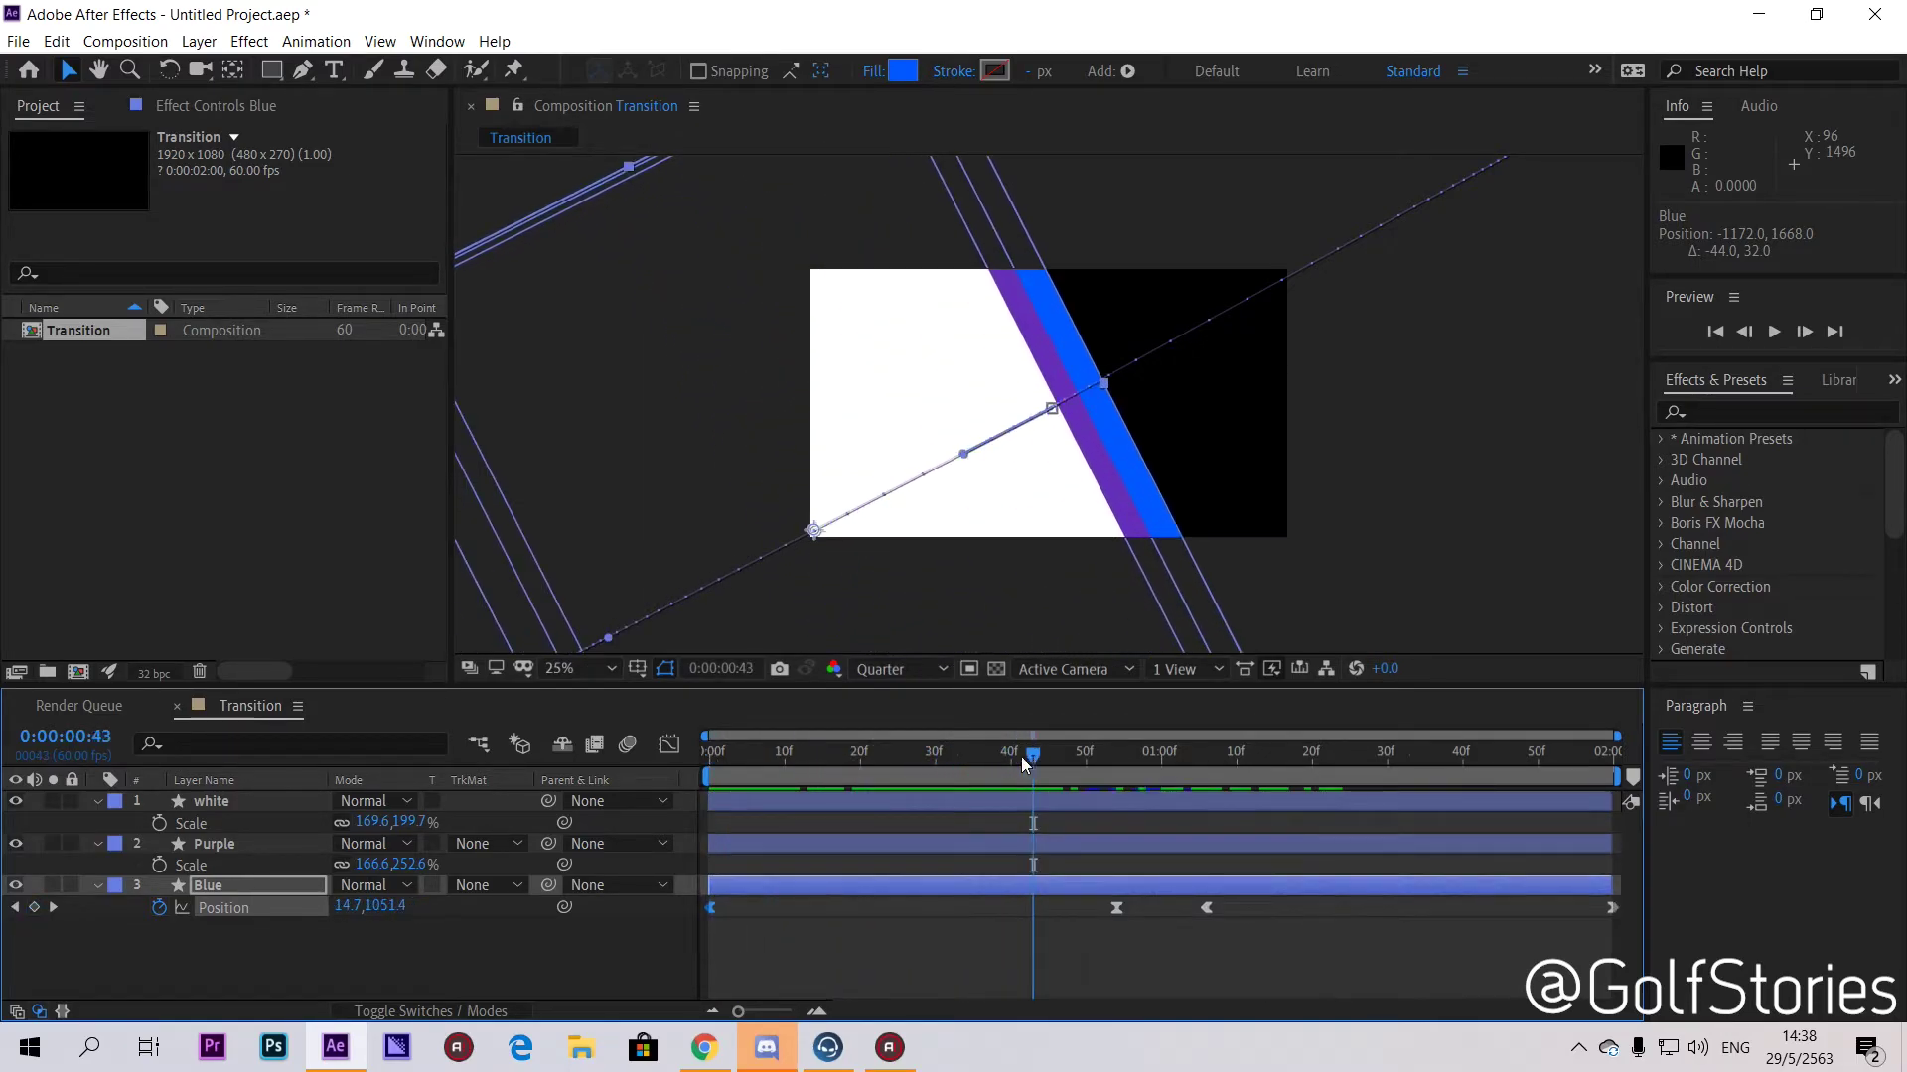
pyautogui.hotkey('ctrl', 'z')
pyautogui.click(907, 637)
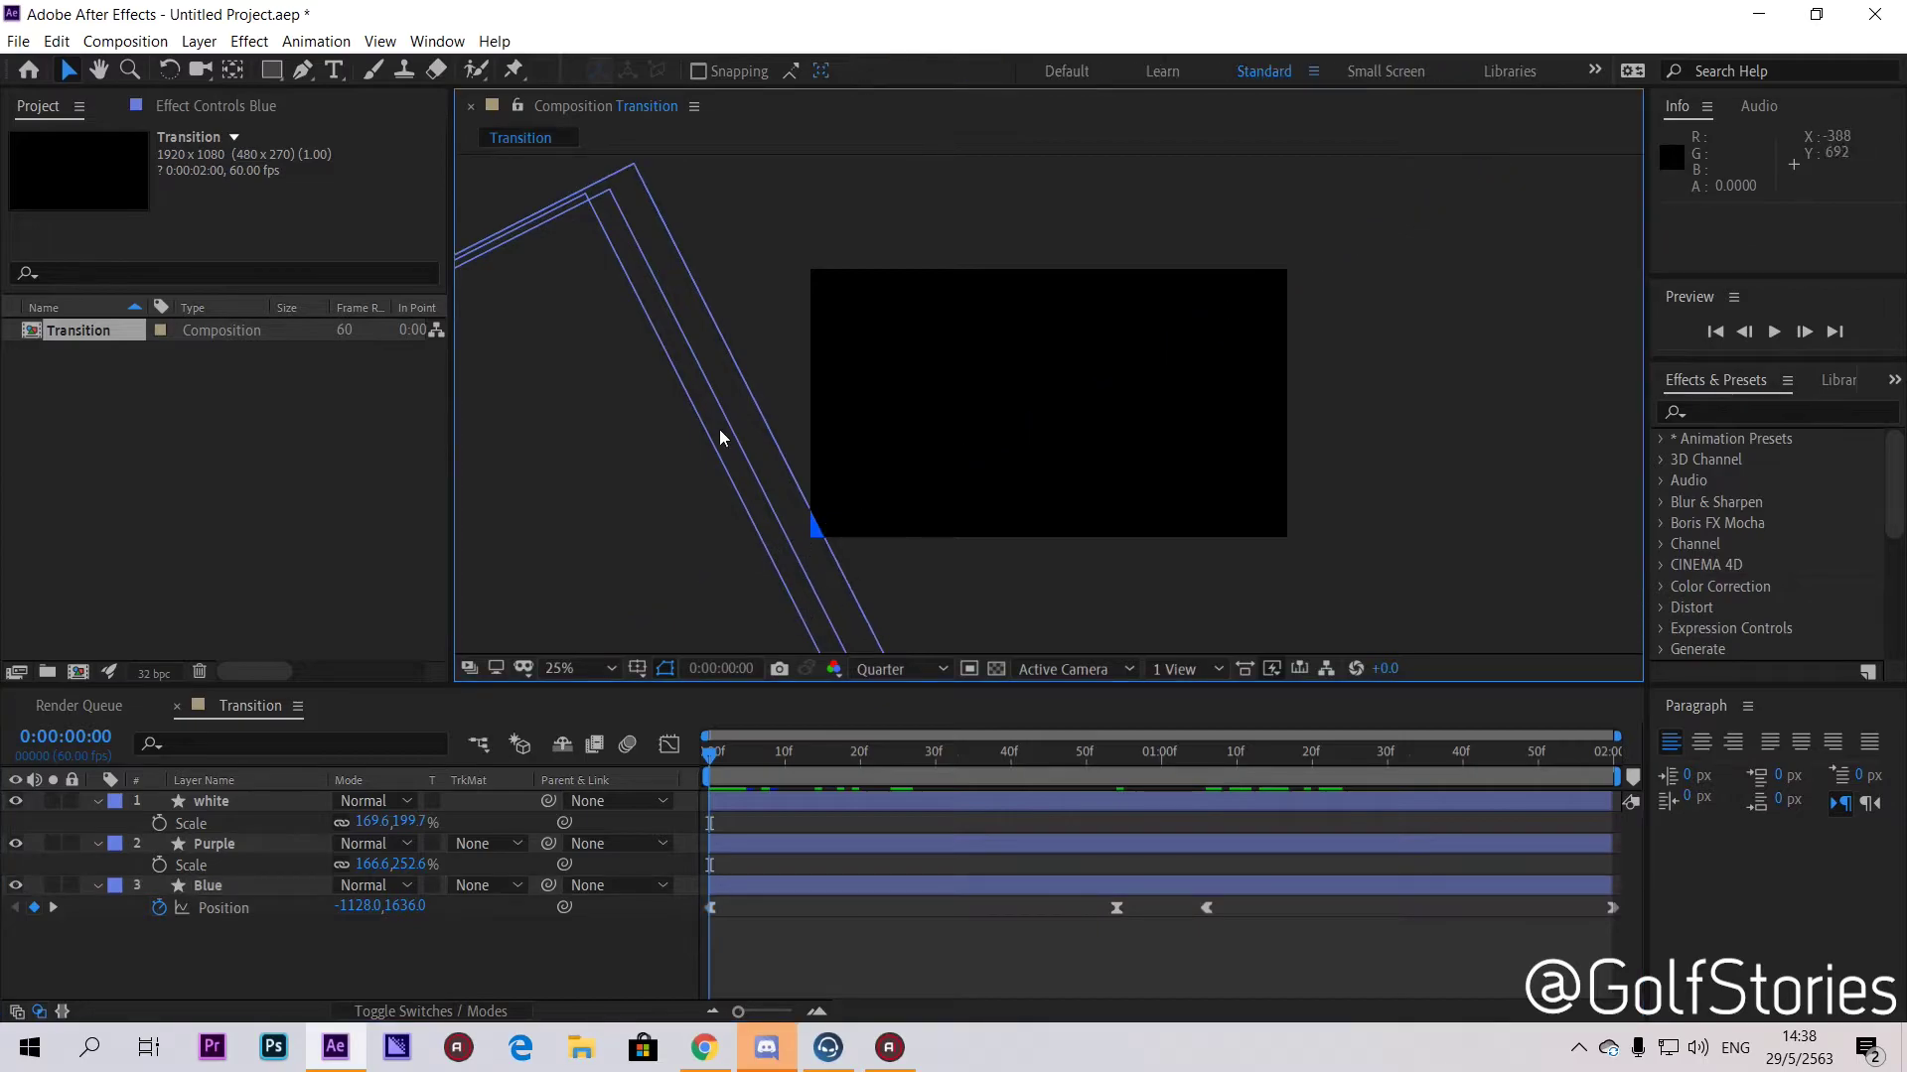
# Step: Collapse the properties of the Blue, Purple and white layers
pyautogui.click(97, 885)
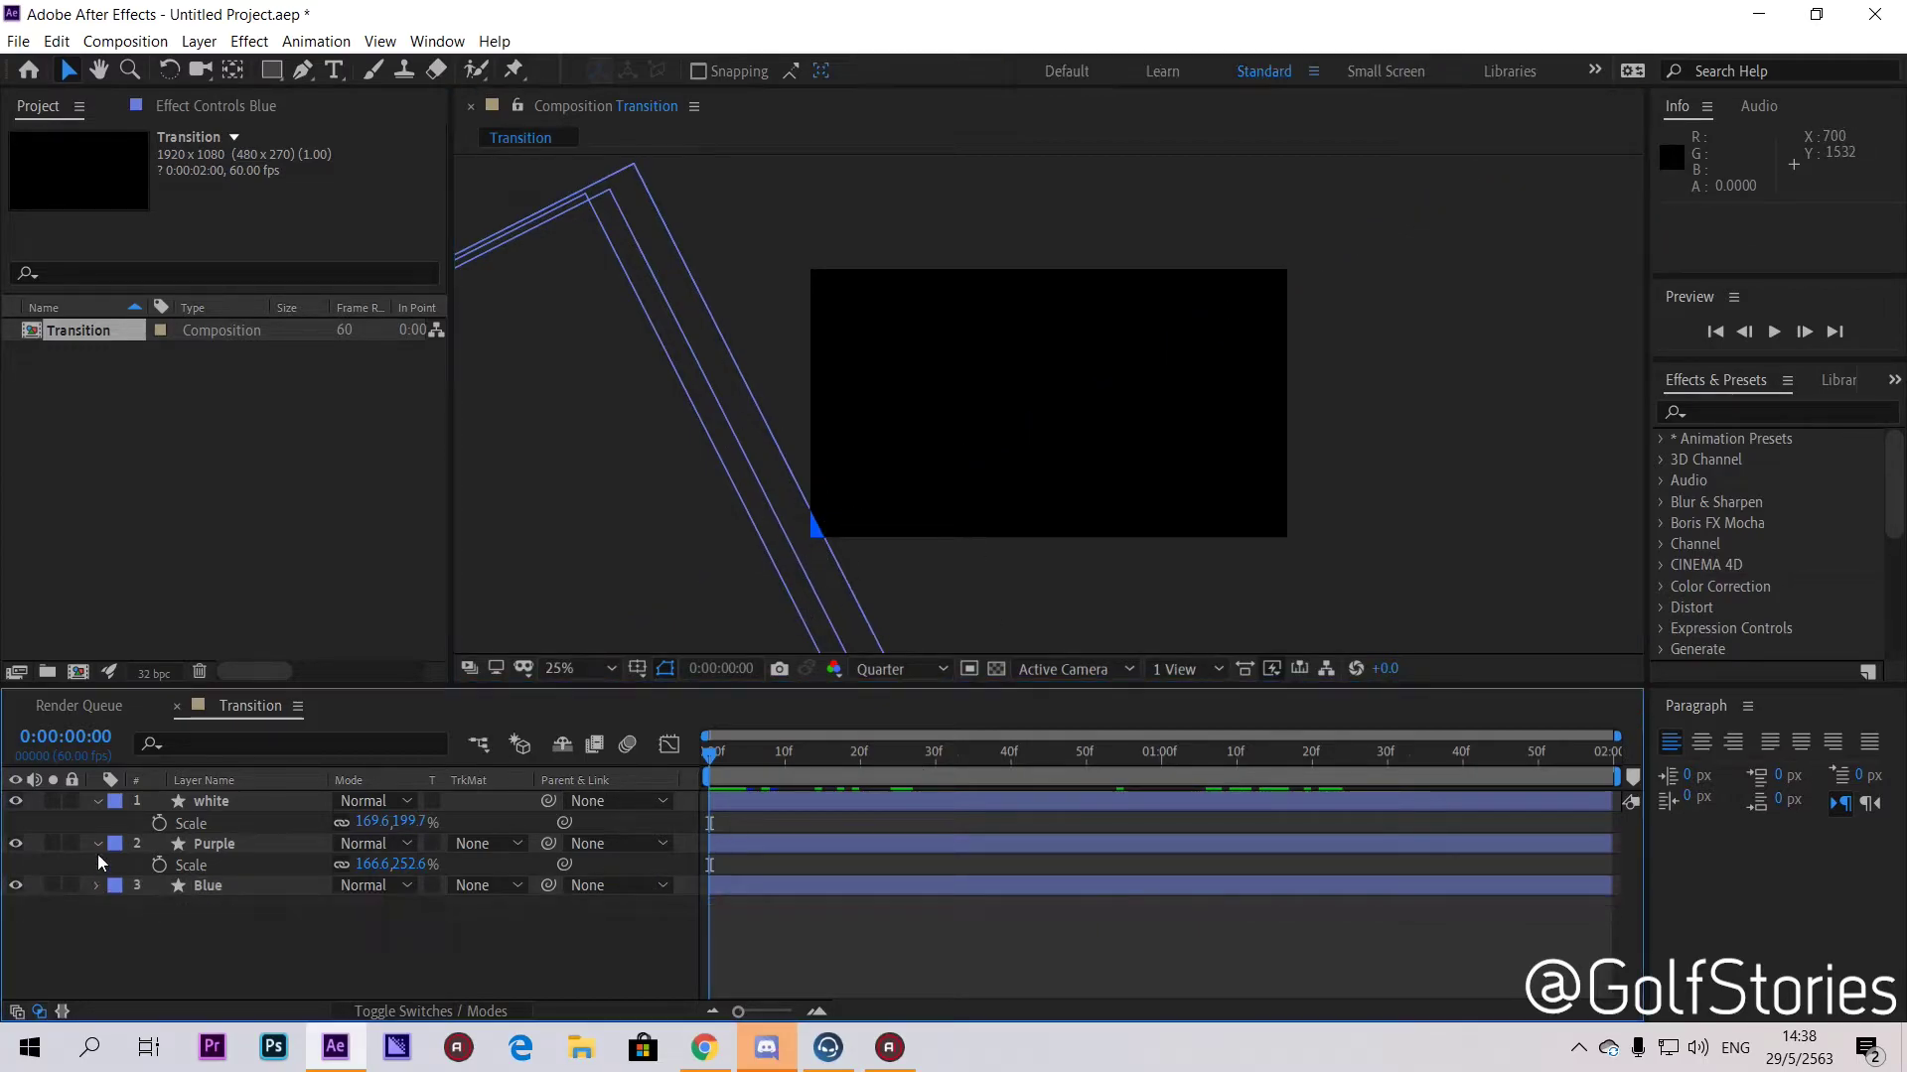
pyautogui.click(98, 843)
pyautogui.click(97, 801)
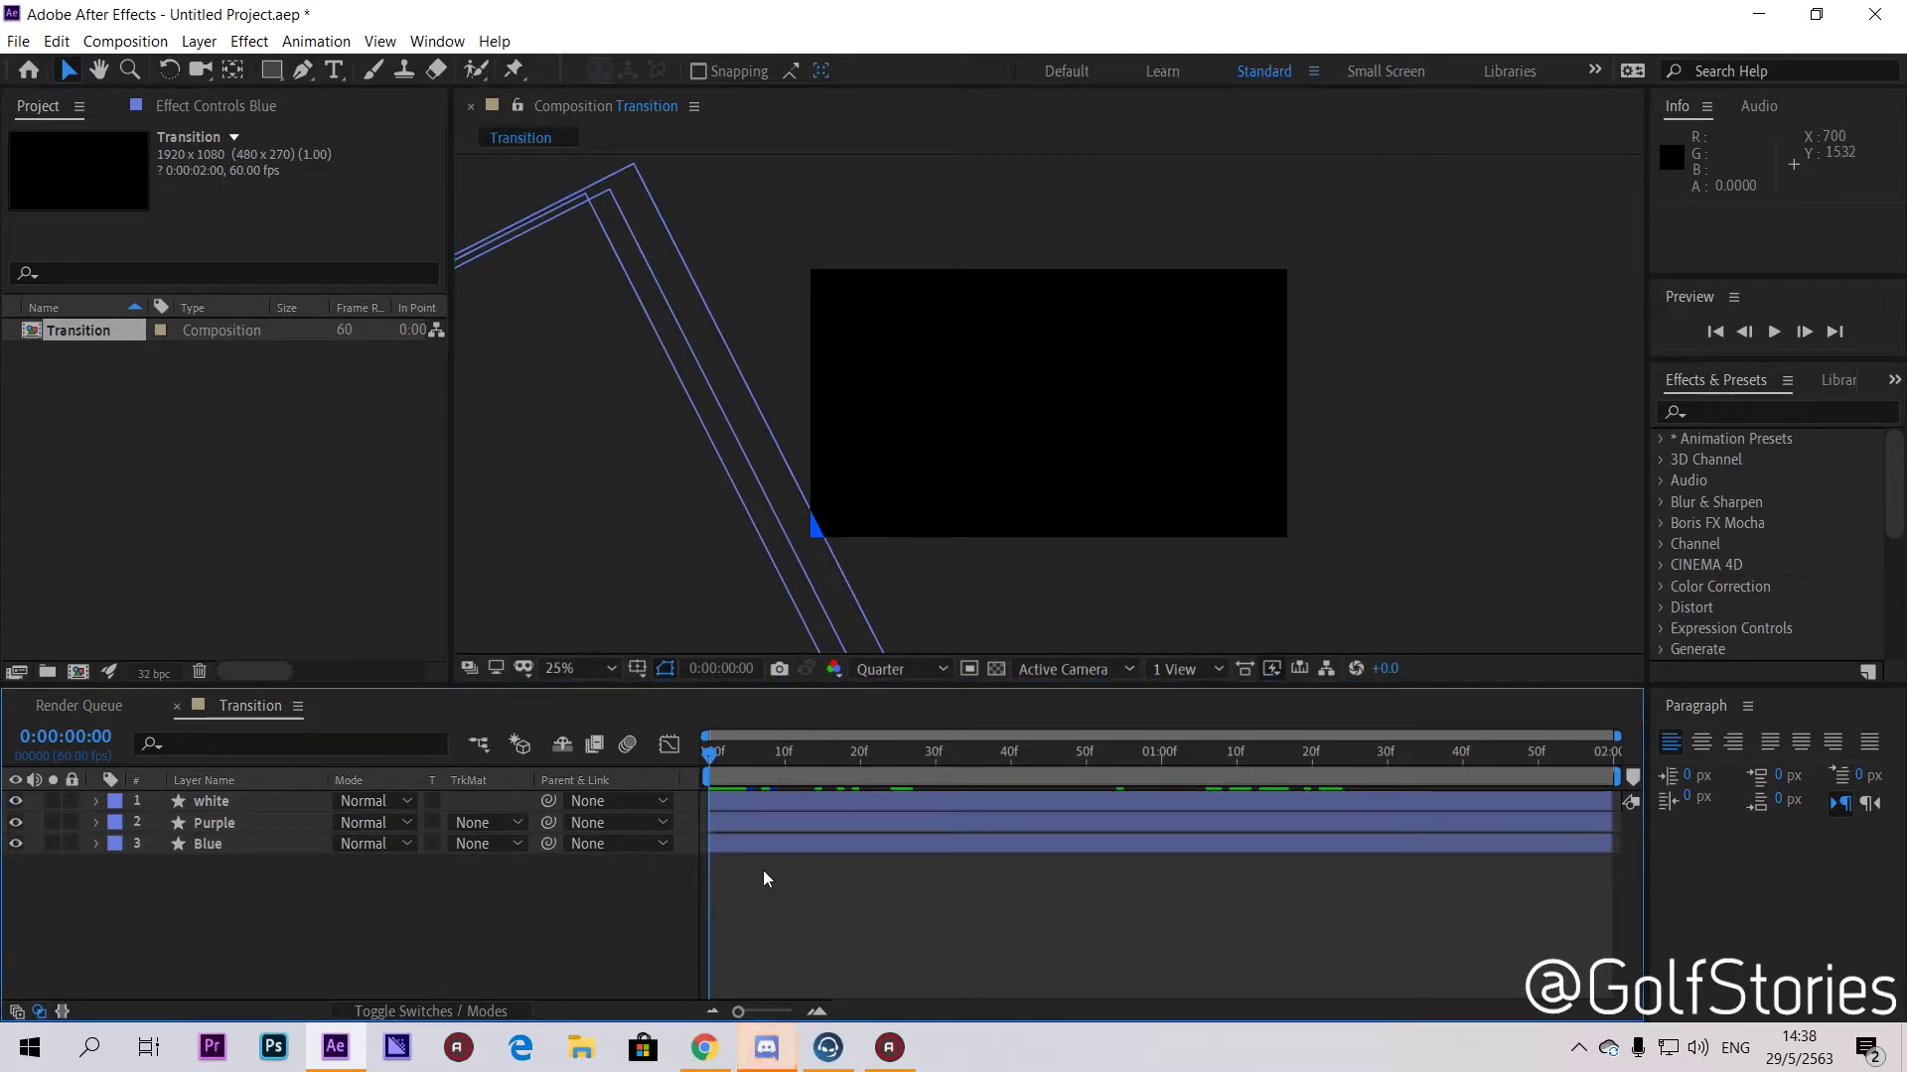
# Step: Preview the whole transition and scrub to 0:00:00:58, where the white rectangle covers the frame
pyautogui.moveTo(708, 757); pyautogui.dragTo(856, 751)
pyautogui.press('space')
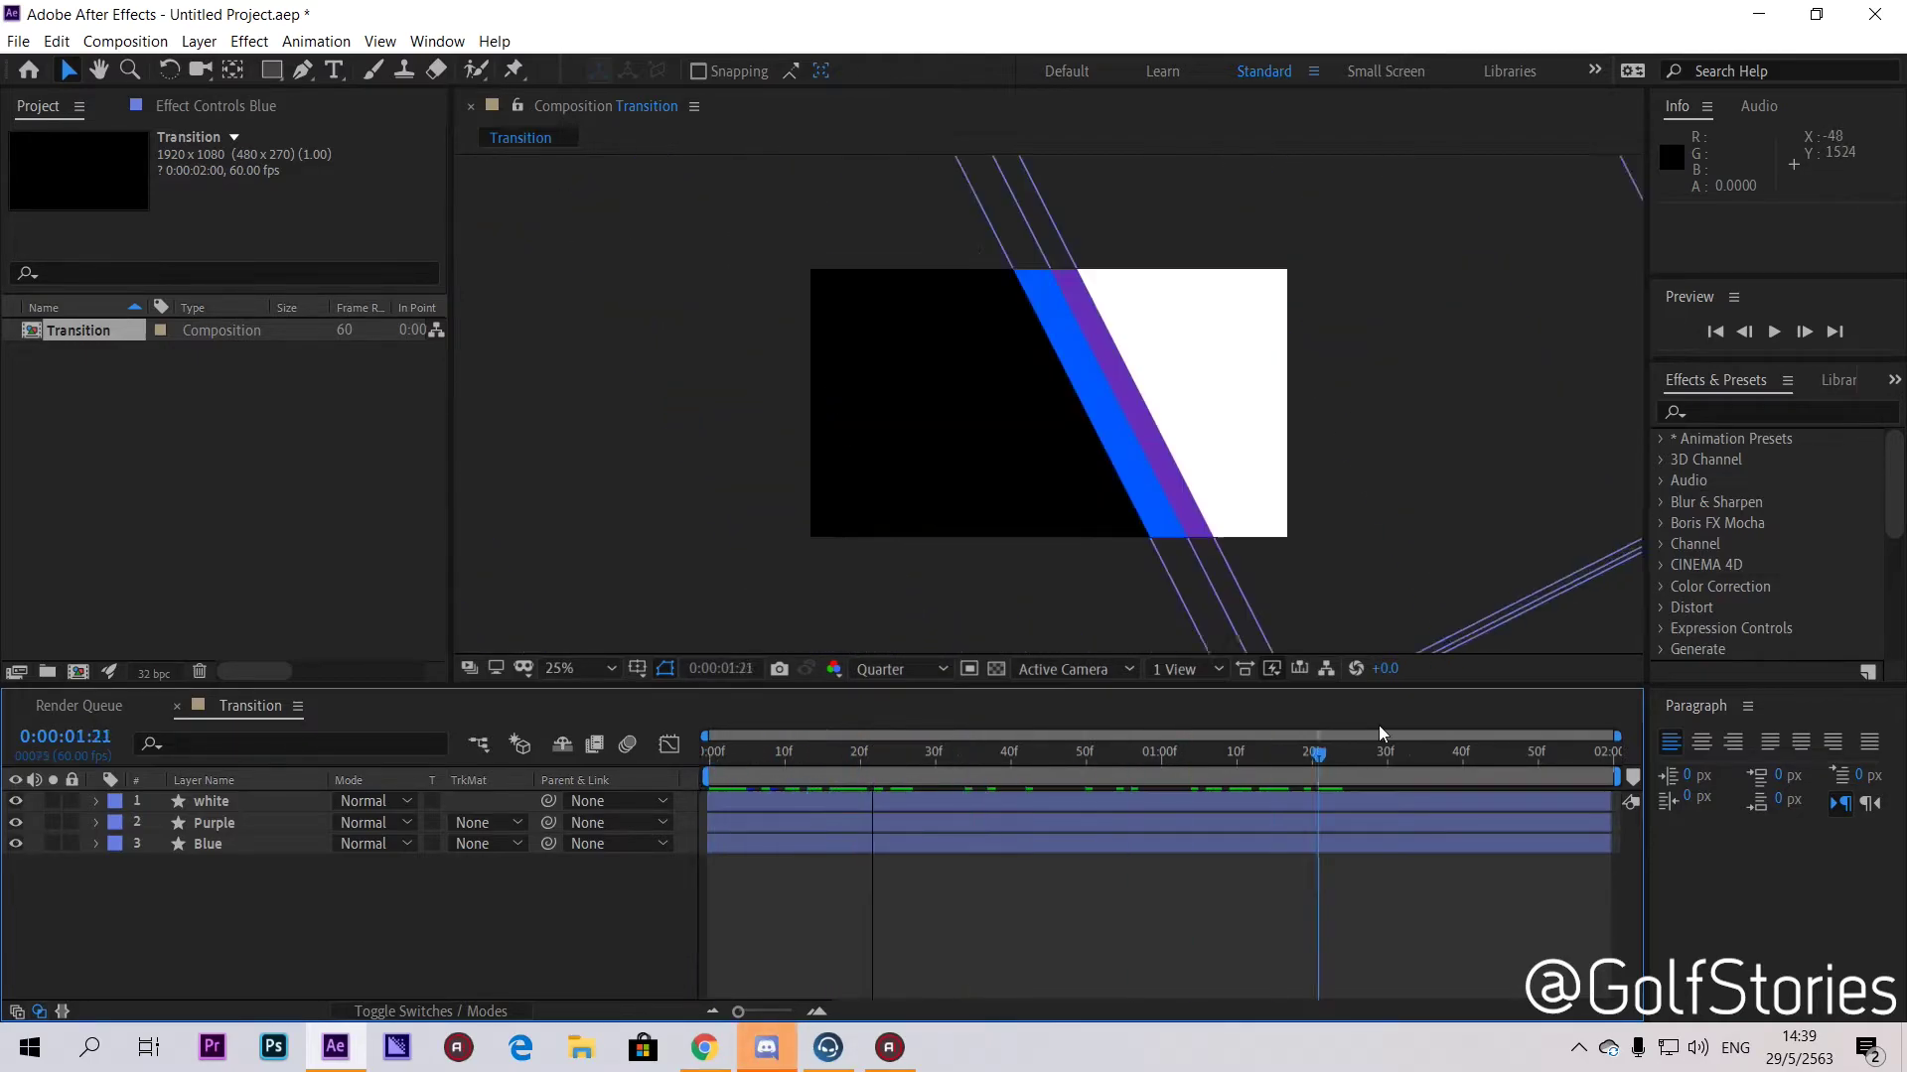
pyautogui.click(1775, 334)
pyautogui.click(1774, 333)
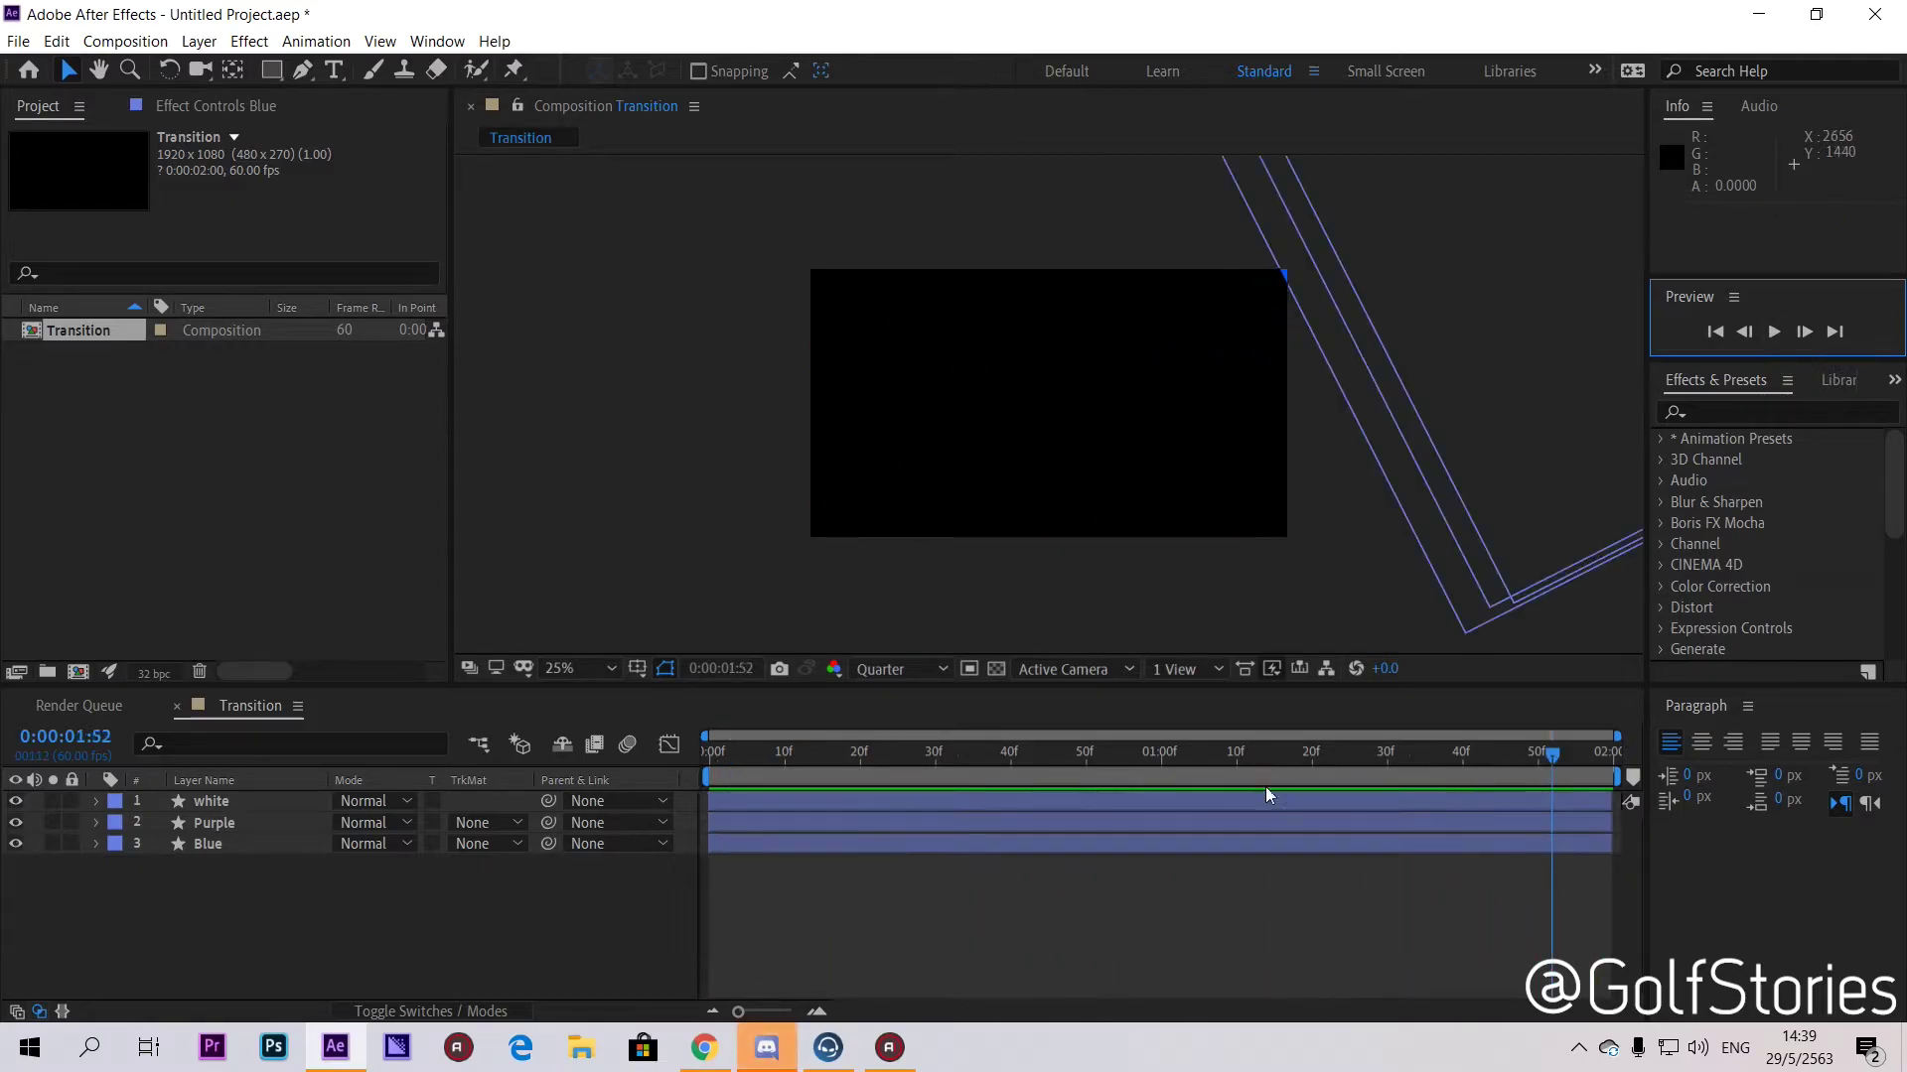
pyautogui.click(741, 767)
pyautogui.moveTo(795, 758); pyautogui.dragTo(1144, 730)
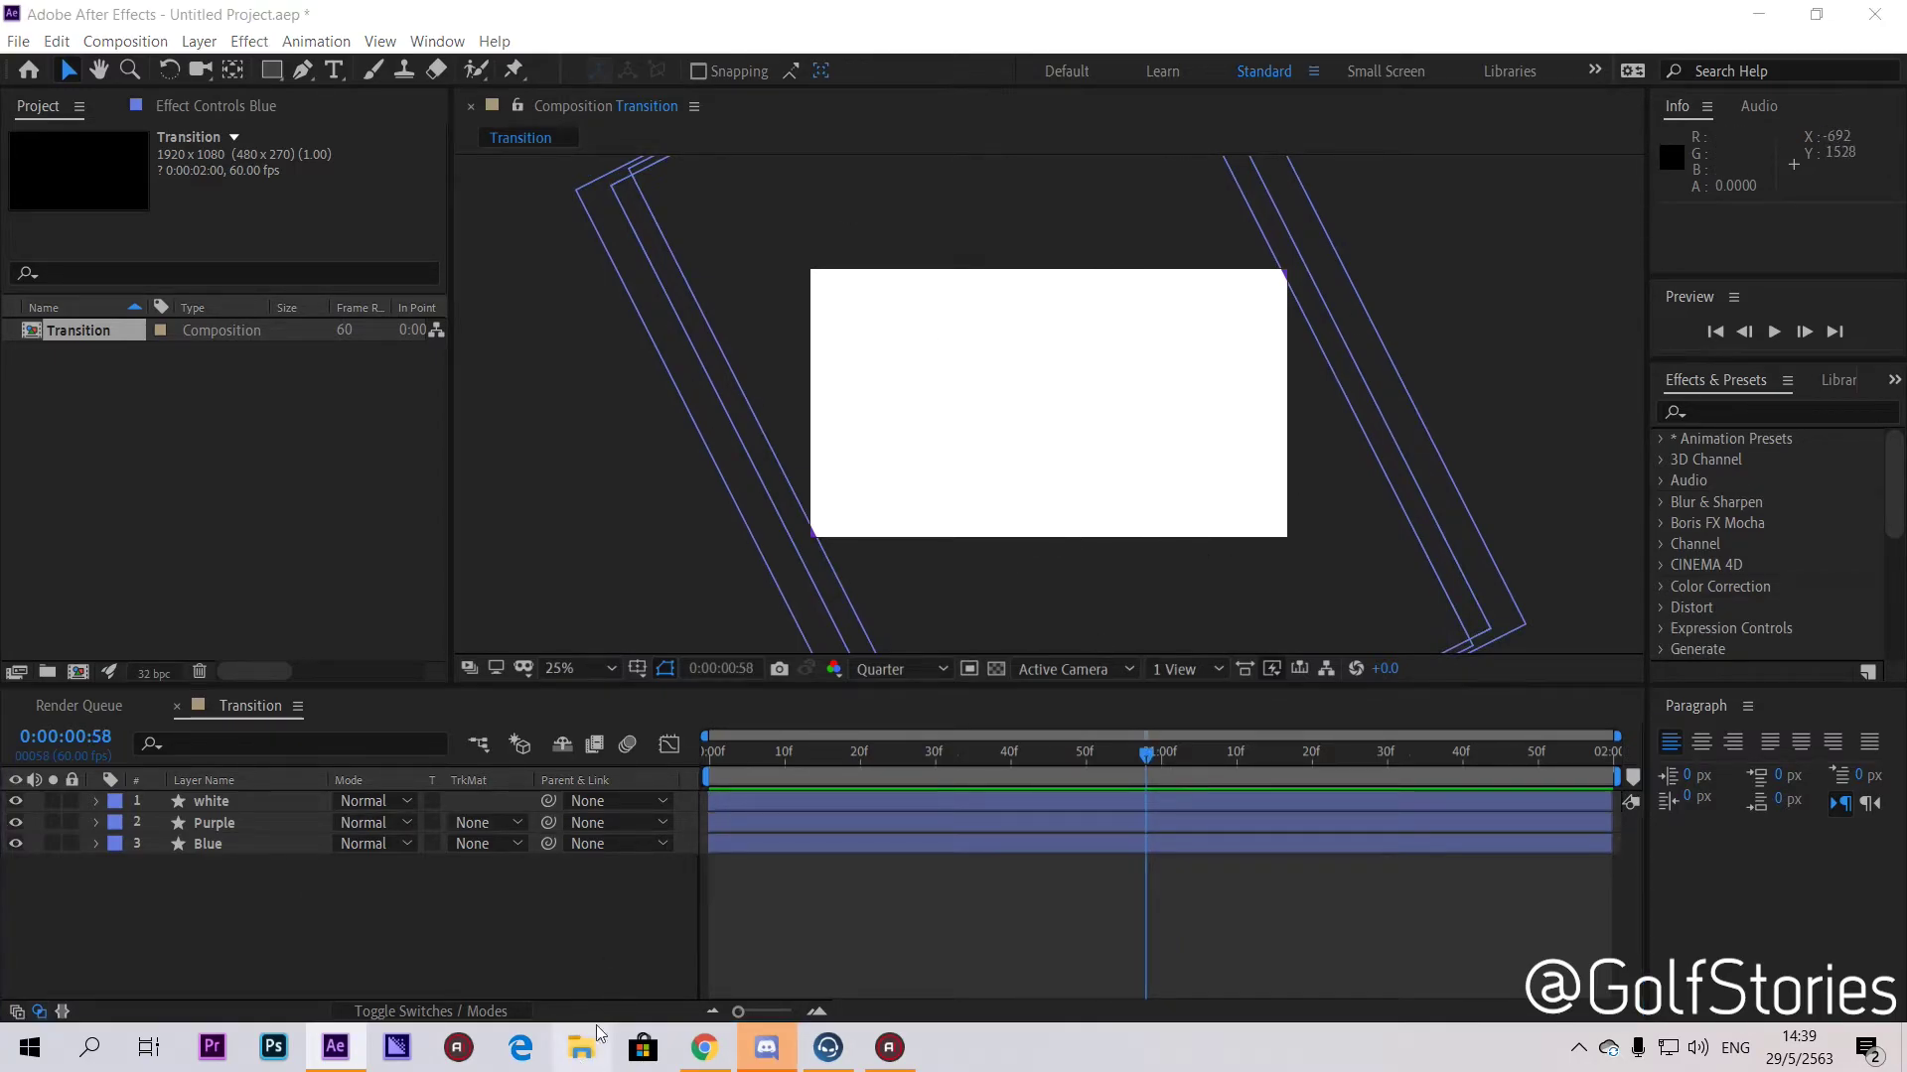
# Step: Import the logo image 54842154.png, place it above the white layer and move the current time to 0:00:01:06
pyautogui.click(87, 405)
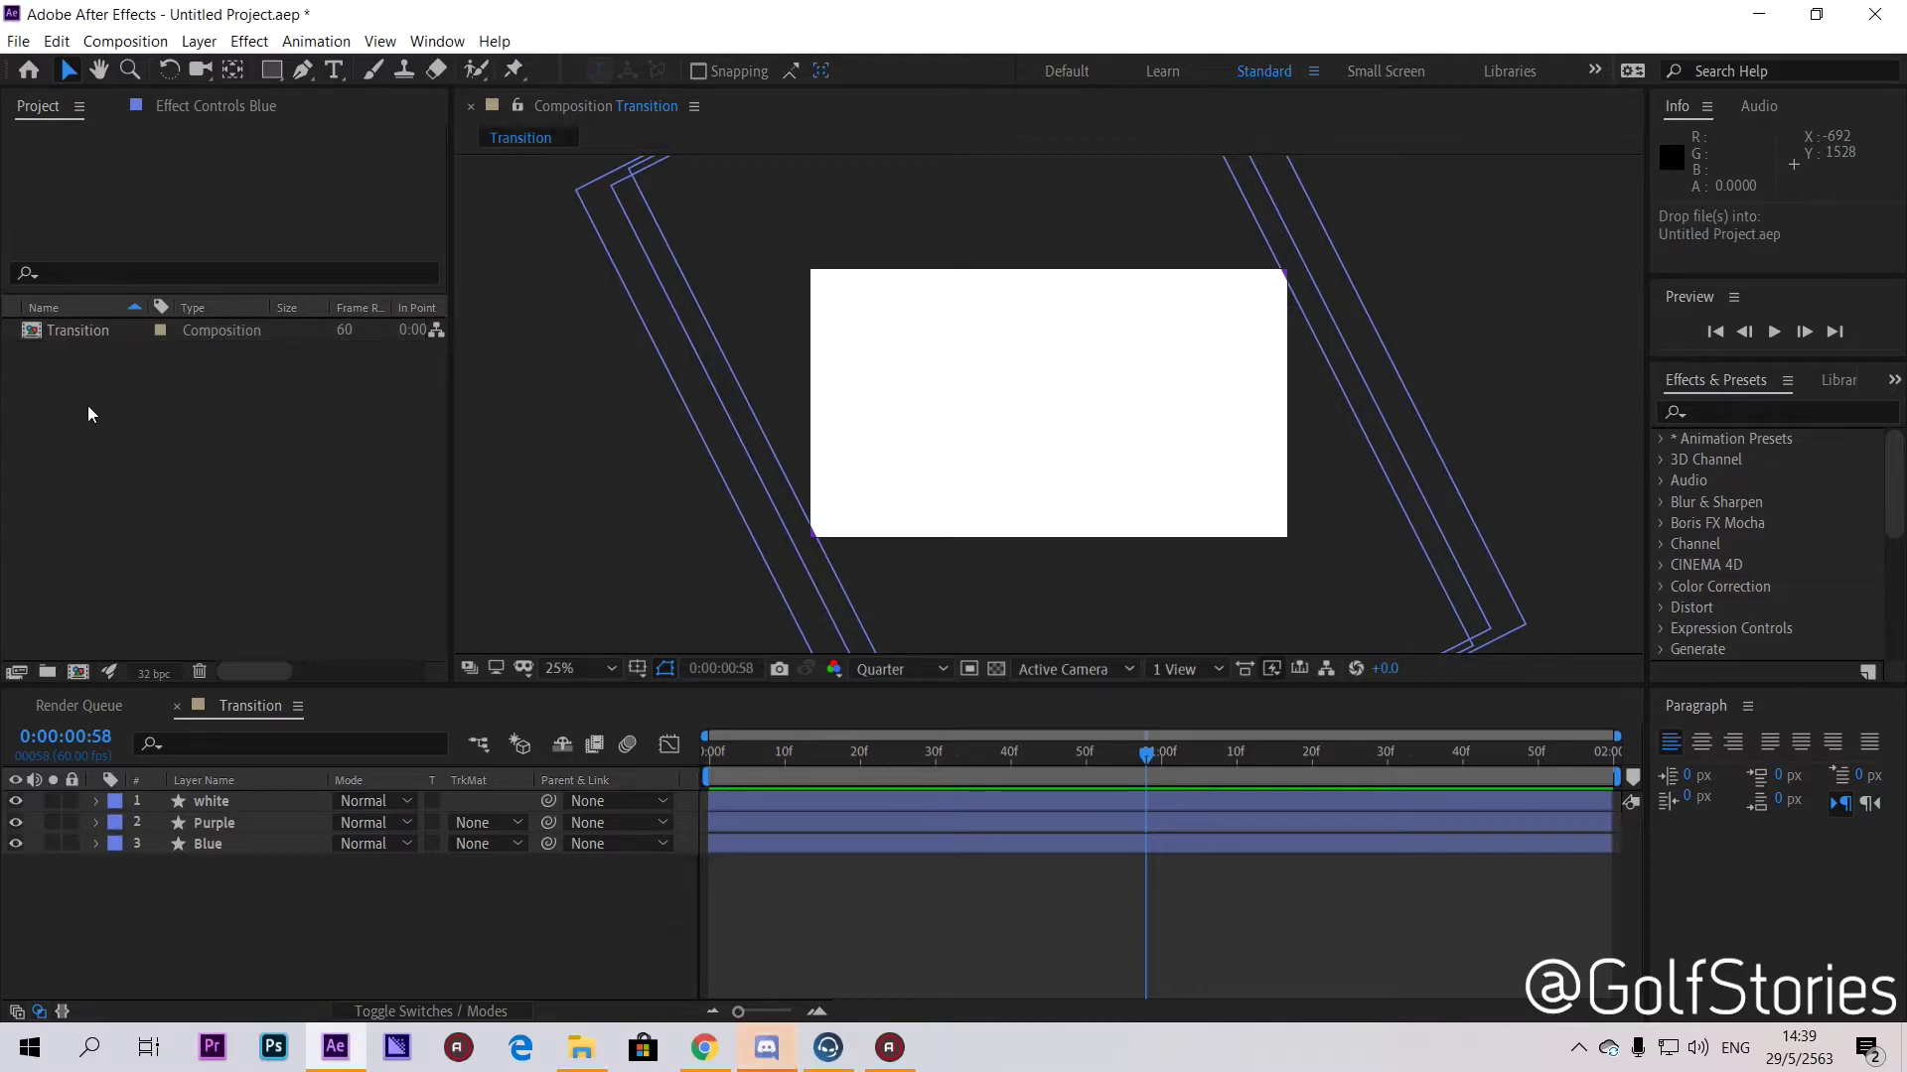
pyautogui.doubleClick(67, 352)
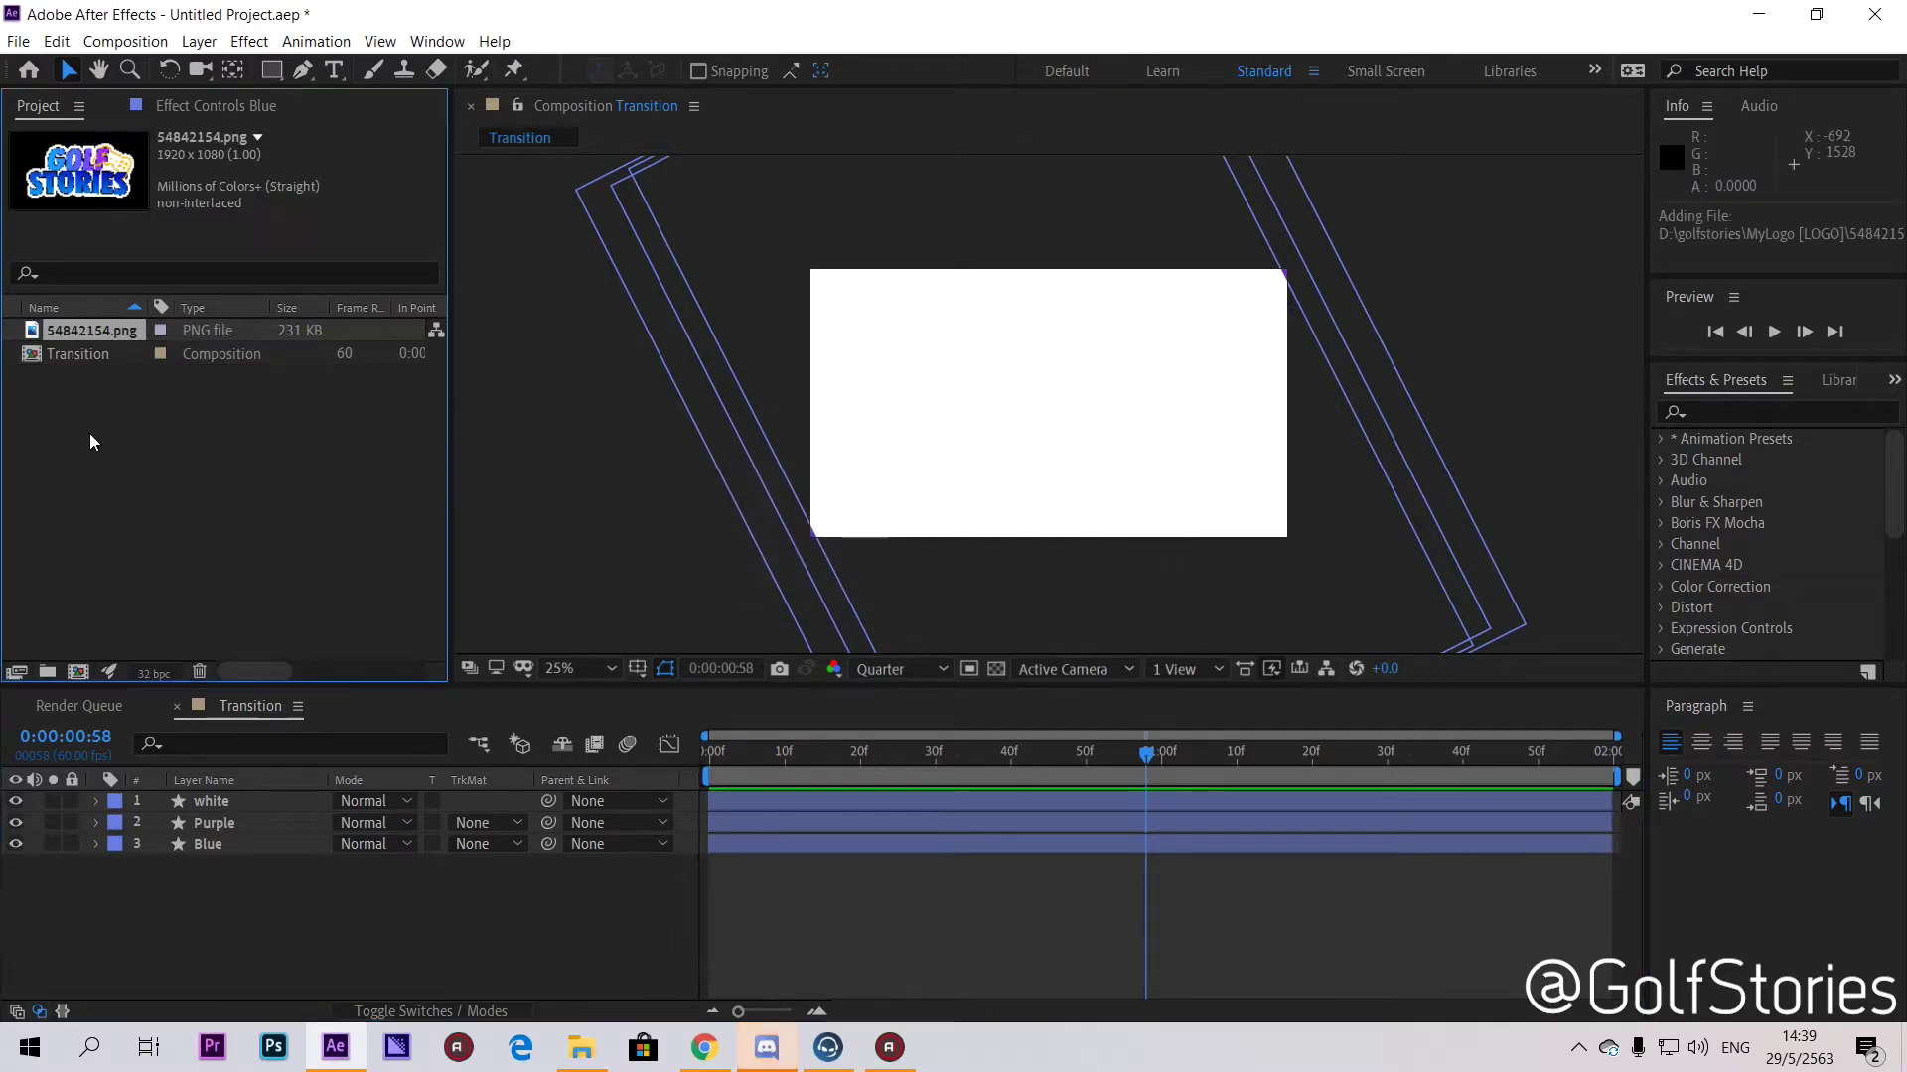
pyautogui.moveTo(81, 333); pyautogui.dragTo(248, 795)
pyautogui.click(230, 825)
pyautogui.click(248, 803)
pyautogui.moveTo(1163, 758); pyautogui.dragTo(1209, 795)
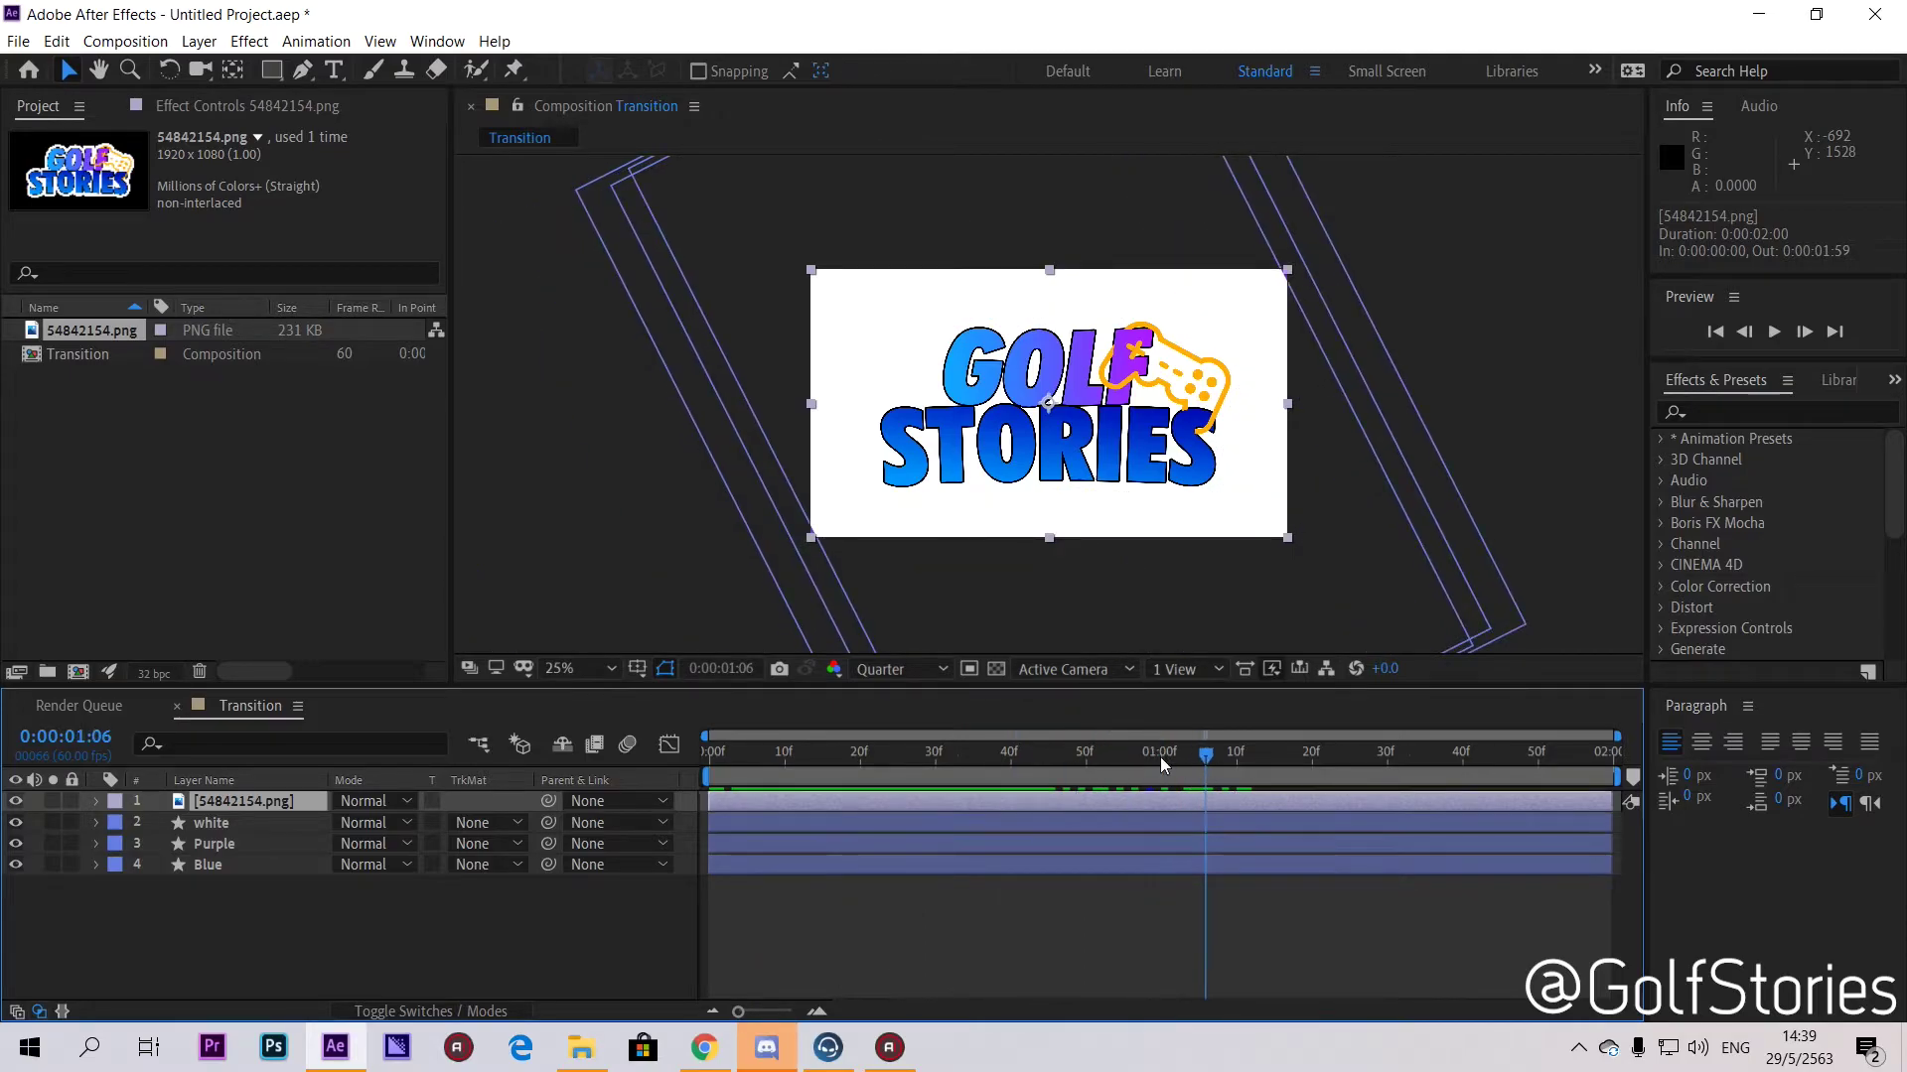
# Step: Duplicate the white layer and place the copy directly above the logo layer
pyautogui.click(179, 830)
pyautogui.hotkey('ctrl', 'd')
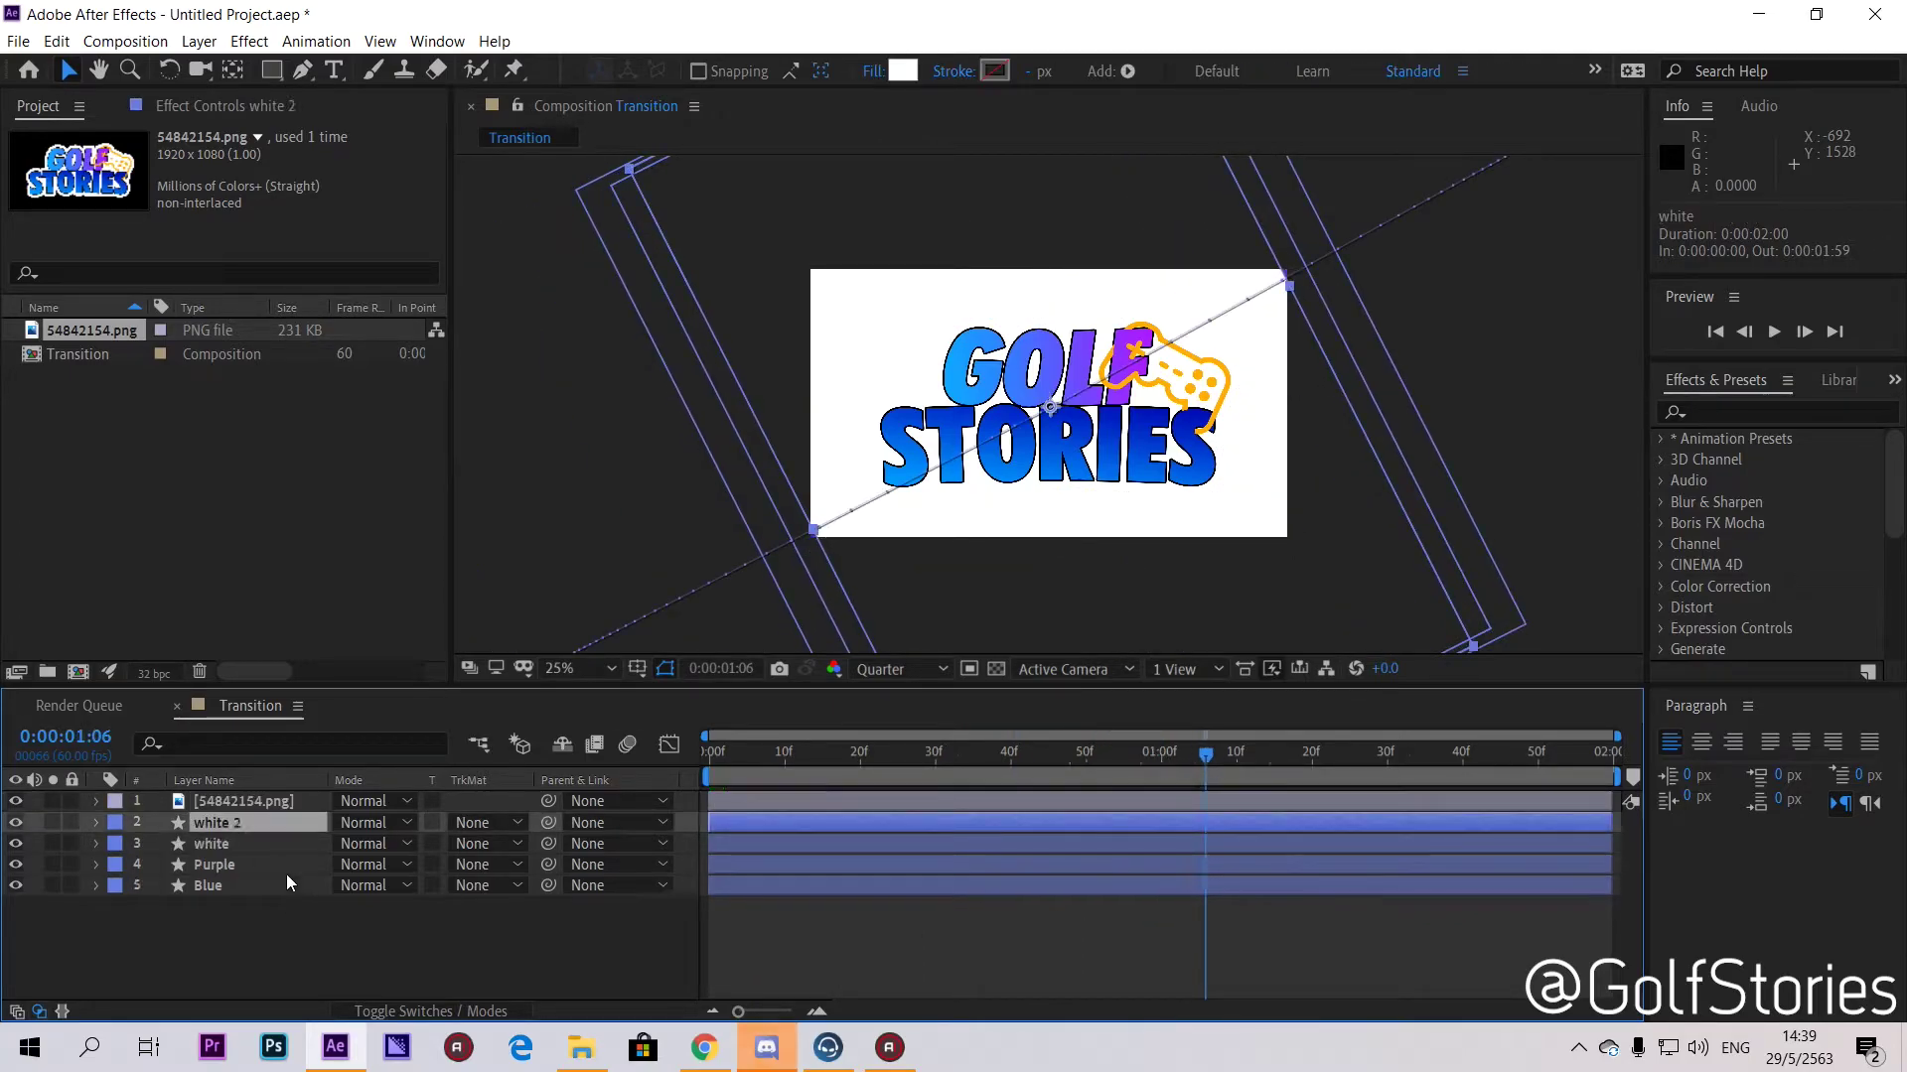
pyautogui.moveTo(248, 828); pyautogui.dragTo(256, 798)
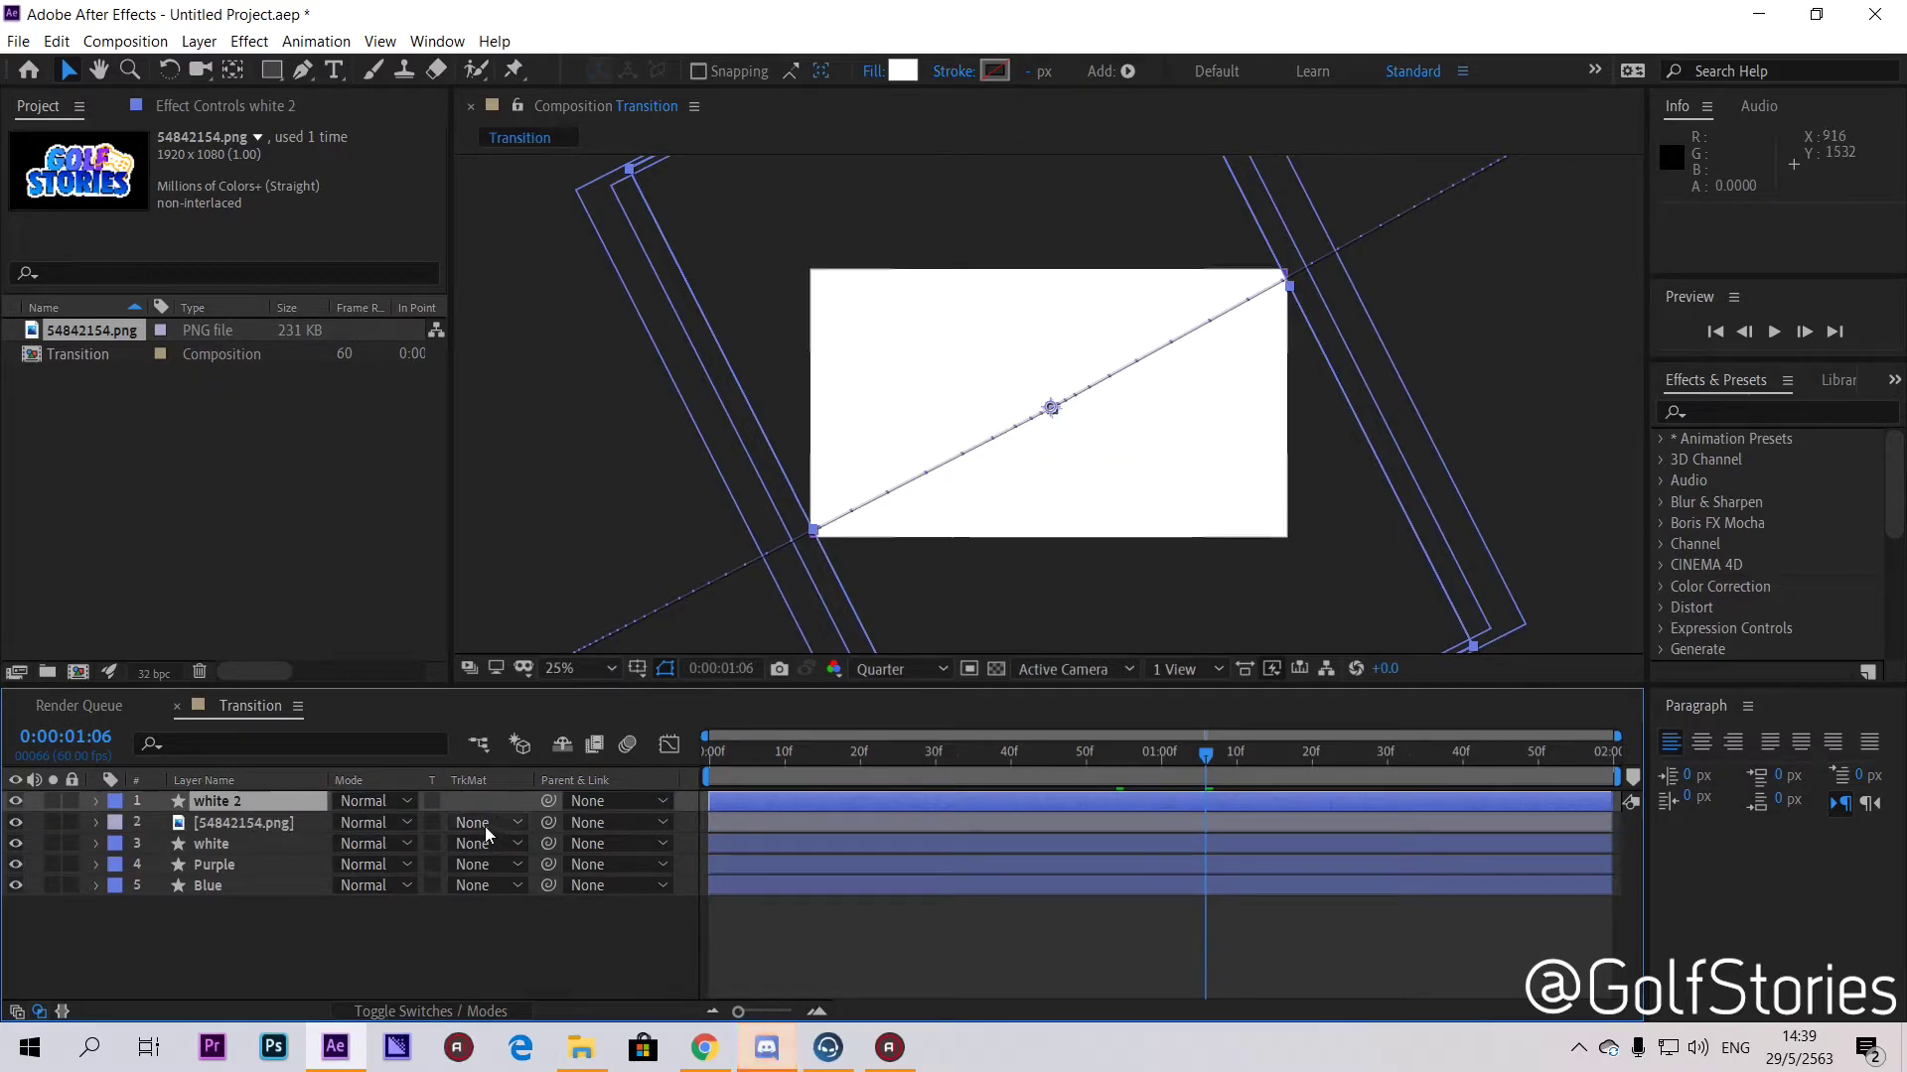
# Step: Hide the layer mode and track matte columns, scrub the sweep back to 0:00:00:27 and show the columns again
pyautogui.click(262, 821)
pyautogui.click(38, 1012)
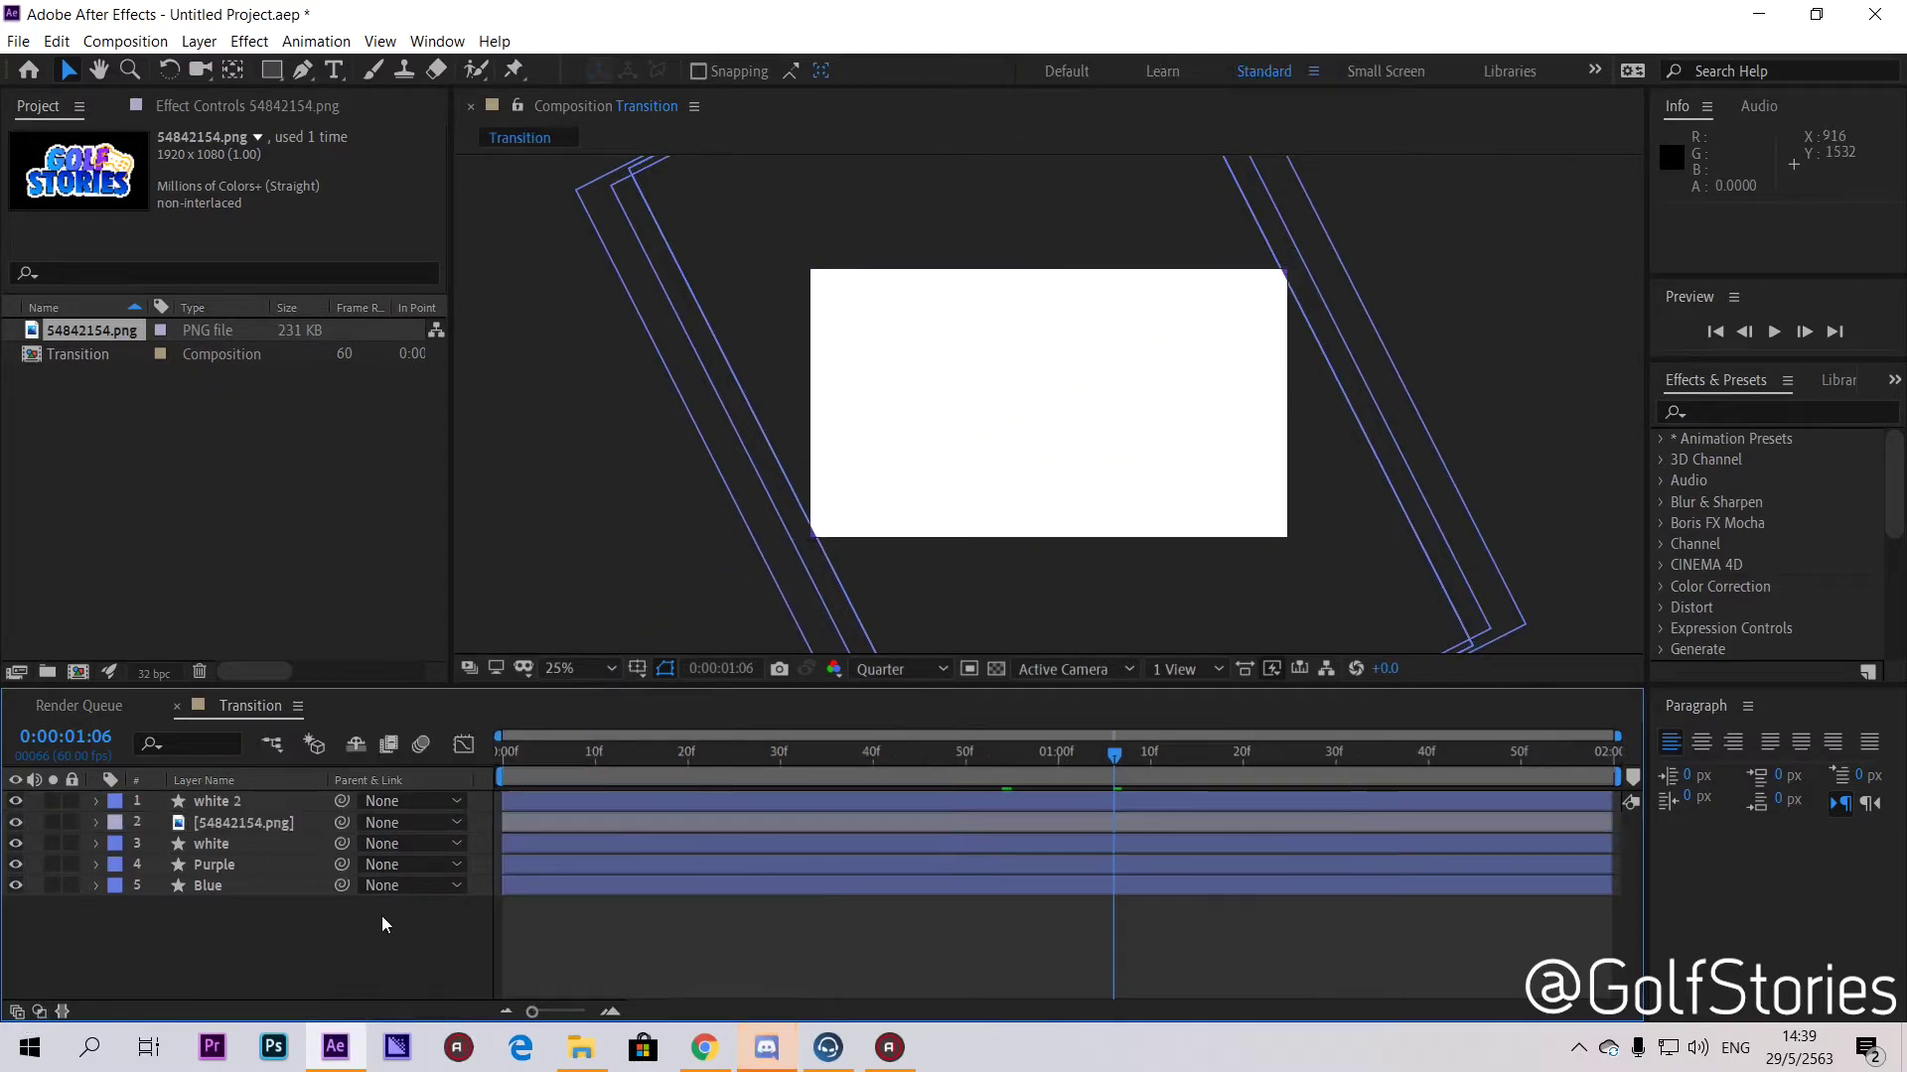
pyautogui.moveTo(1088, 778); pyautogui.dragTo(697, 846)
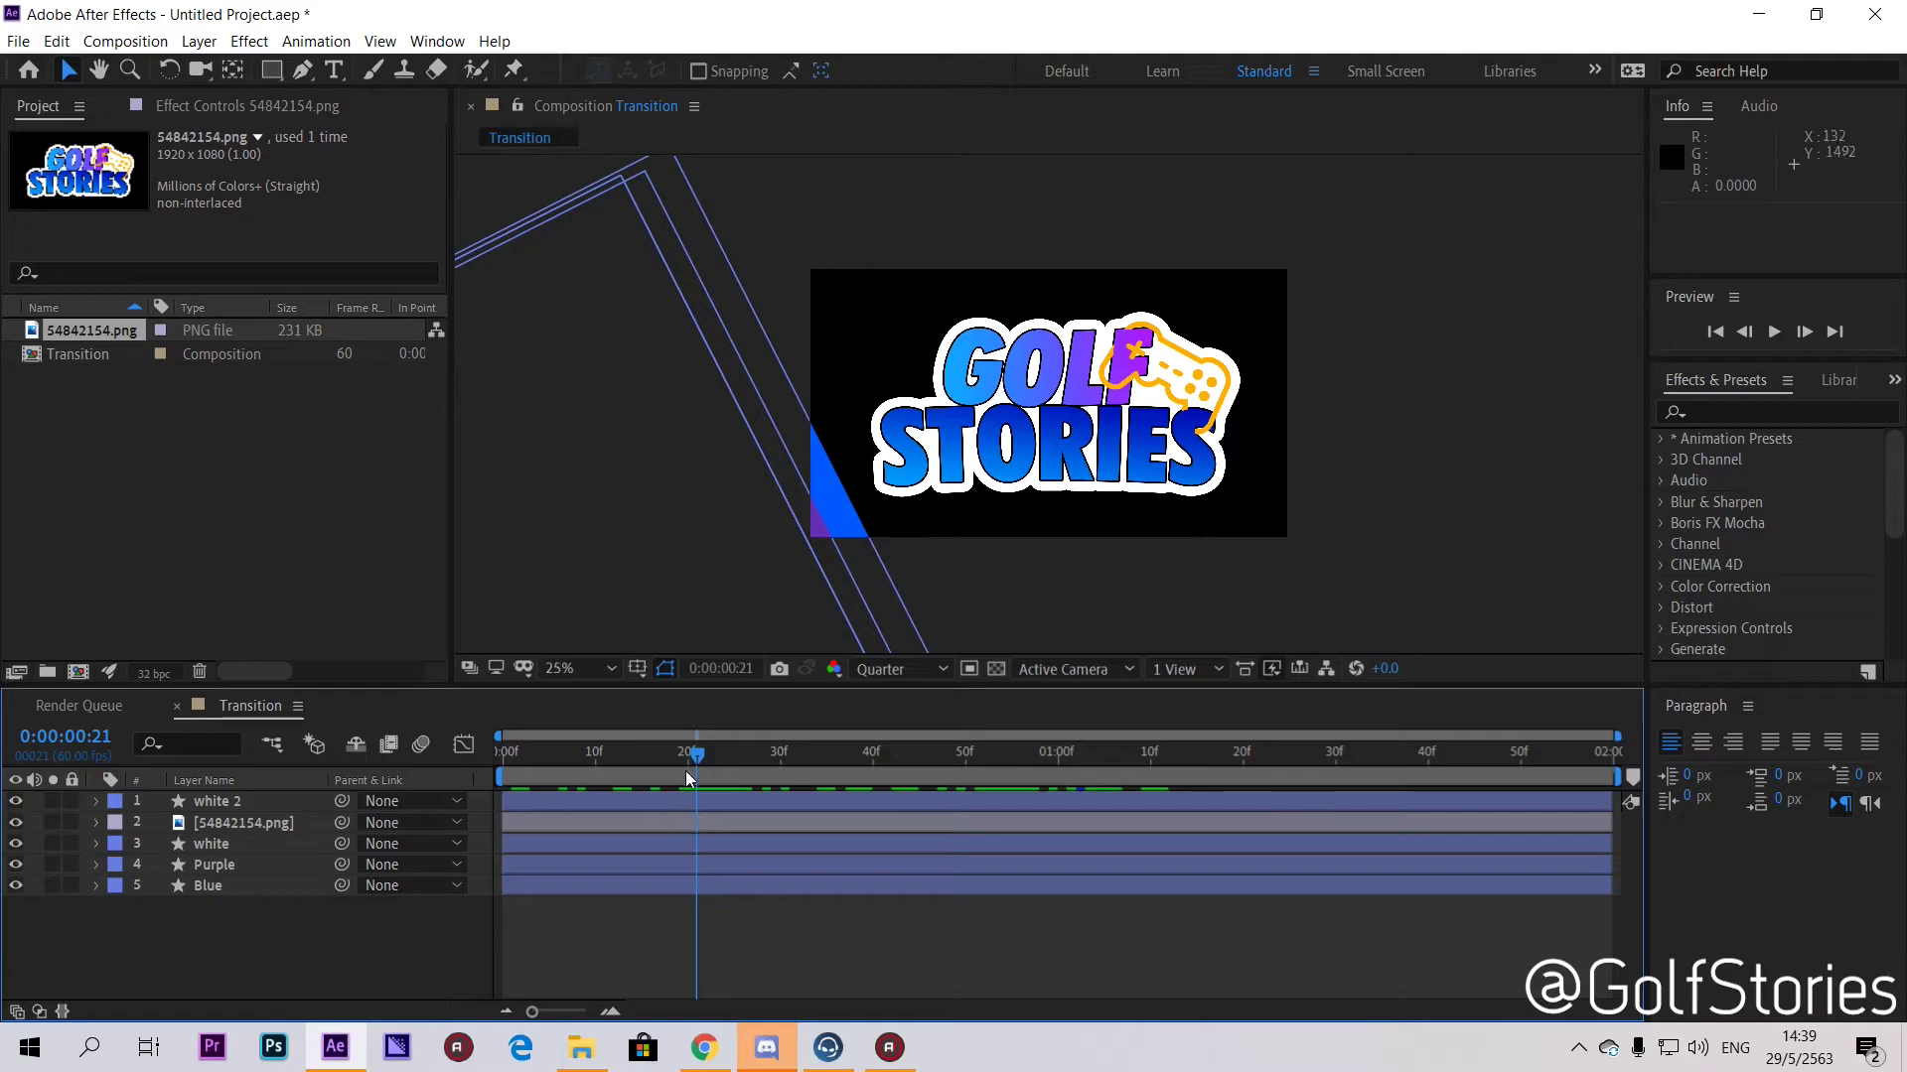
pyautogui.moveTo(683, 779); pyautogui.dragTo(746, 759)
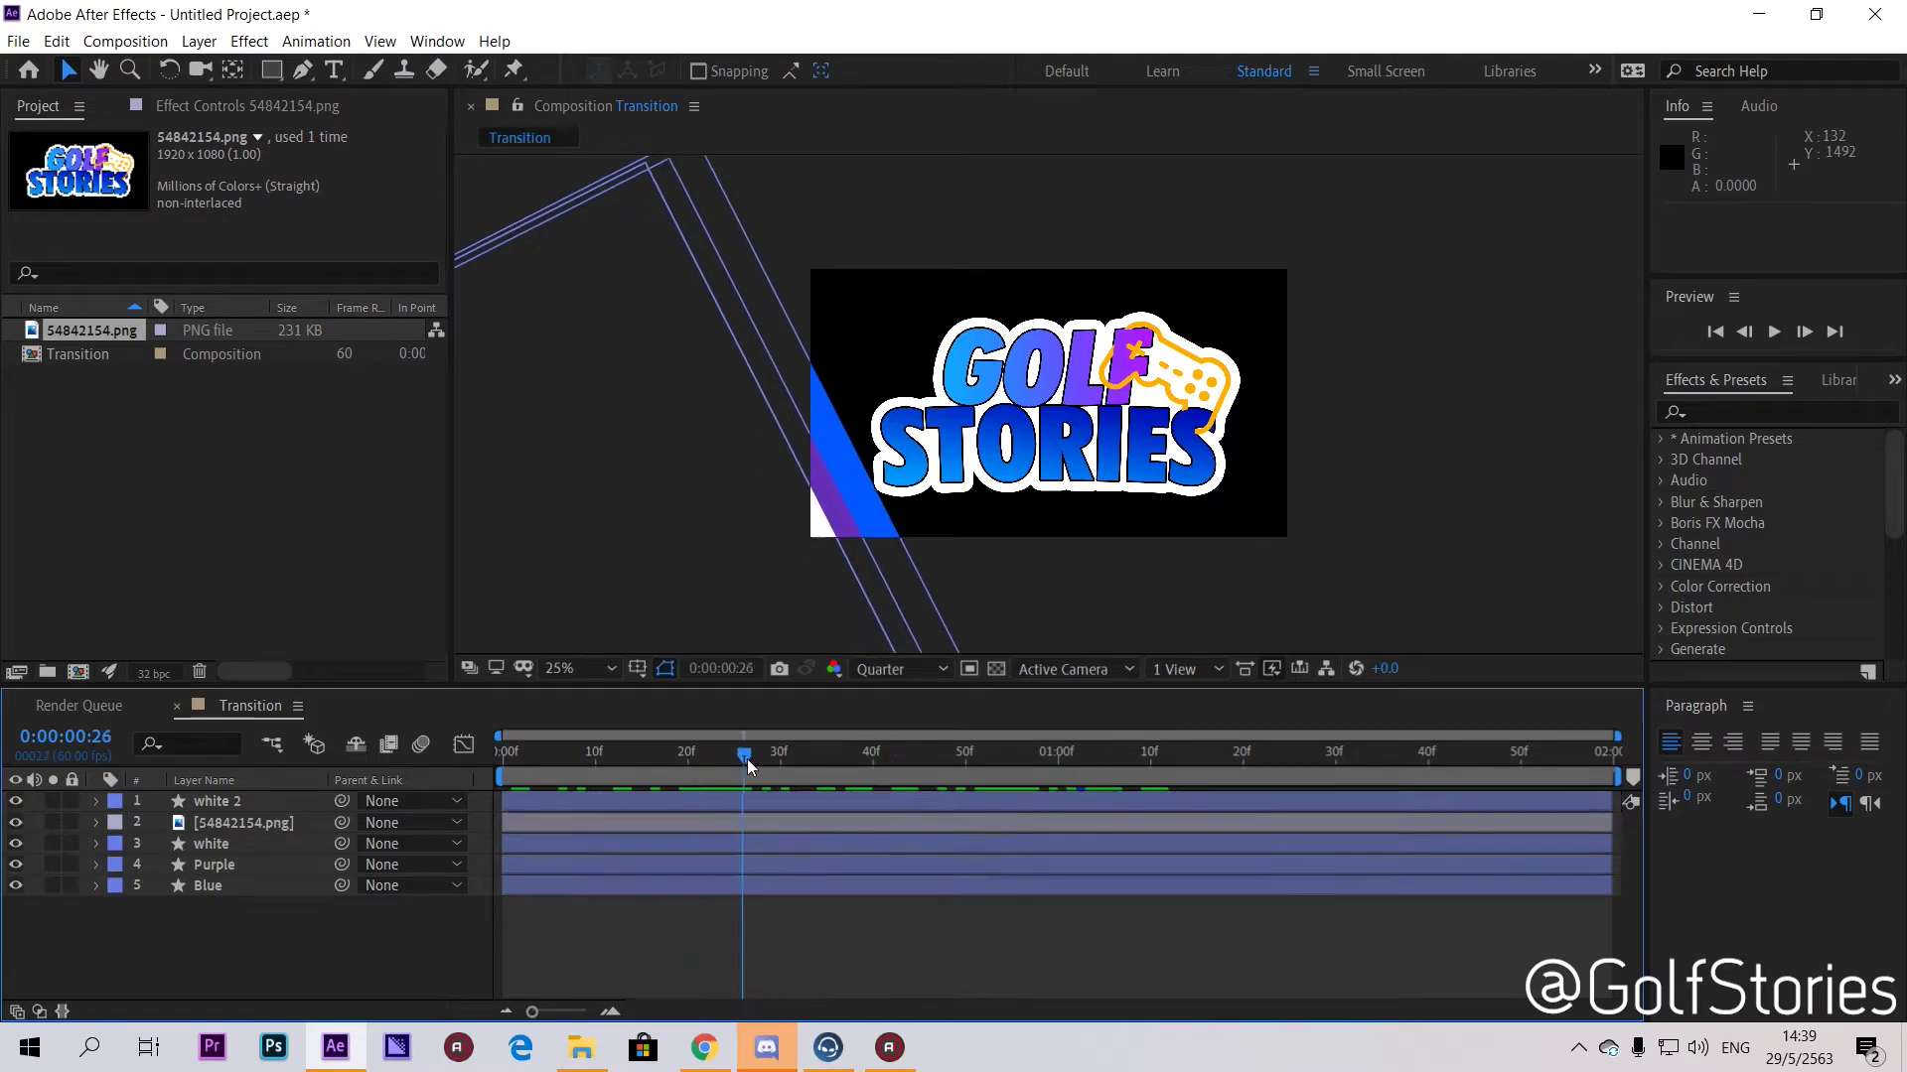
pyautogui.click(38, 1012)
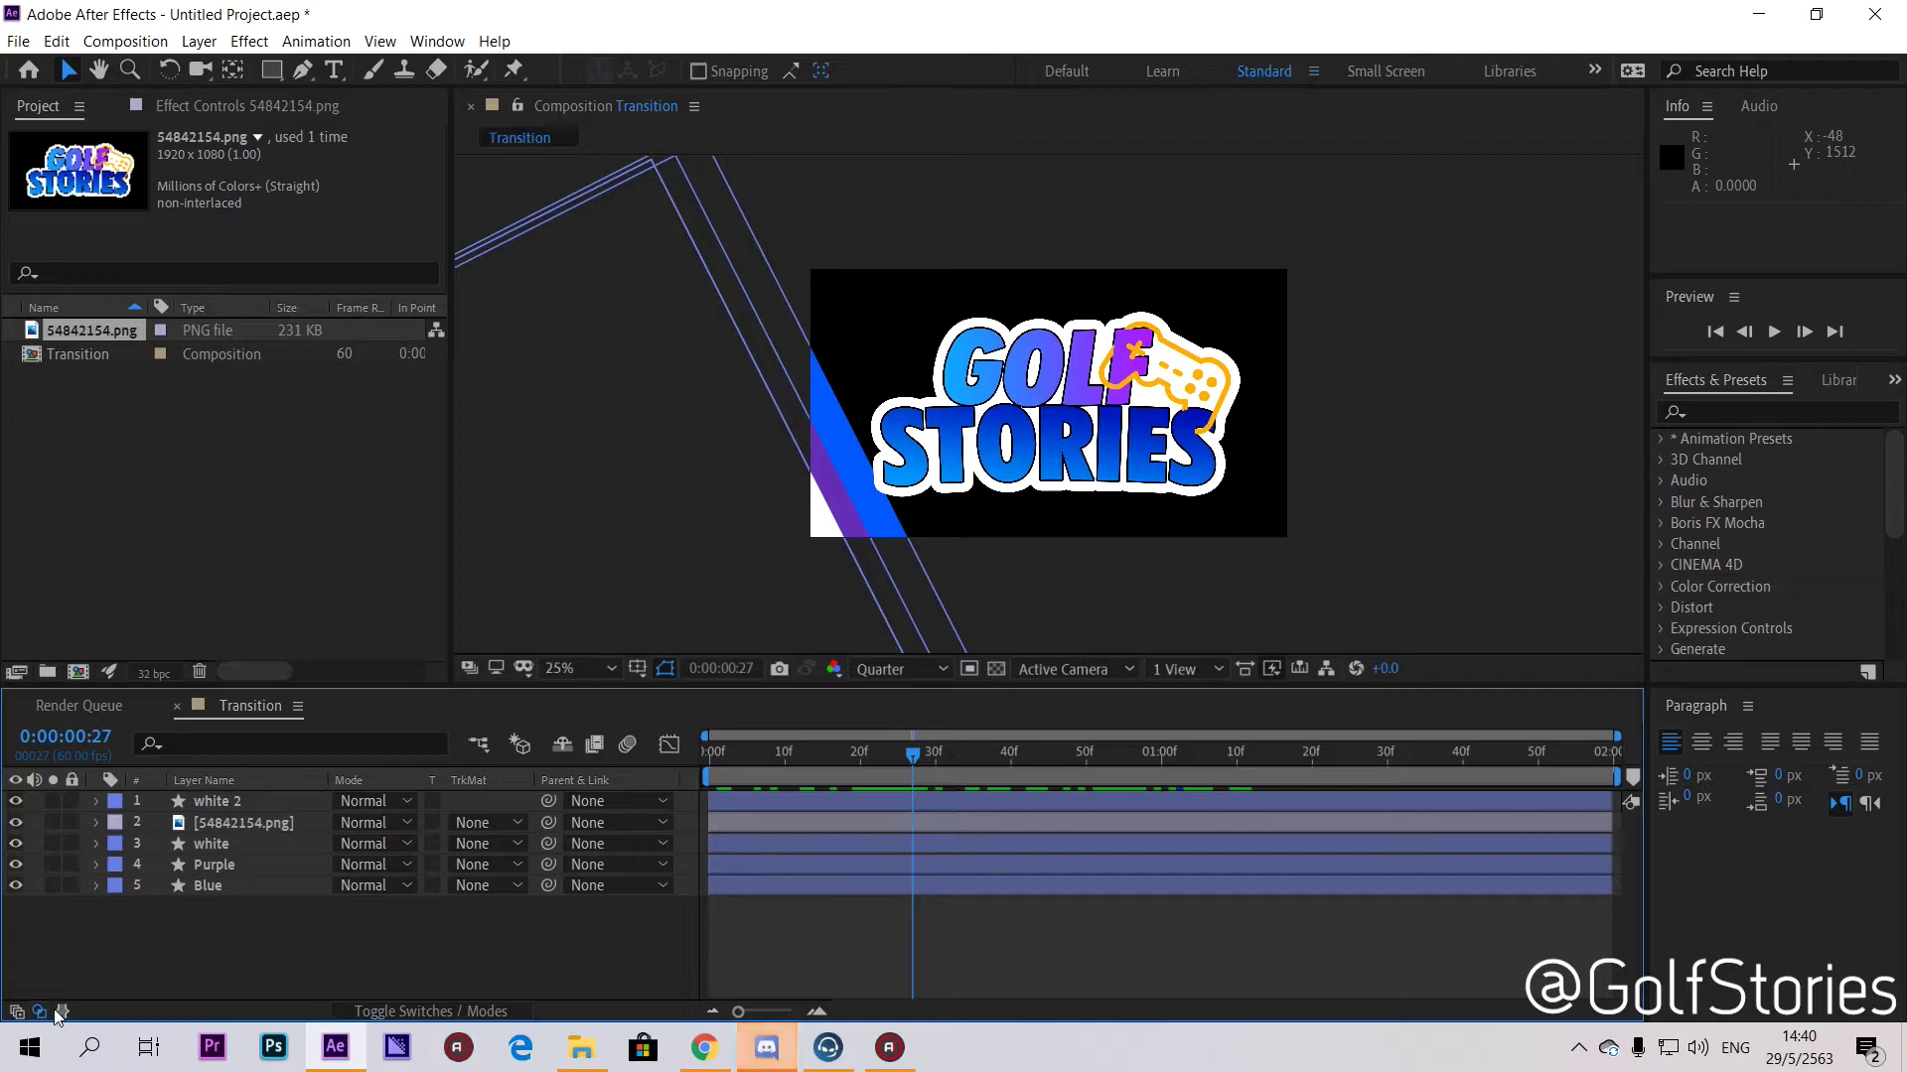
# Step: Set the logo layer's track matte to Alpha Matte "white 2"
pyautogui.click(491, 823)
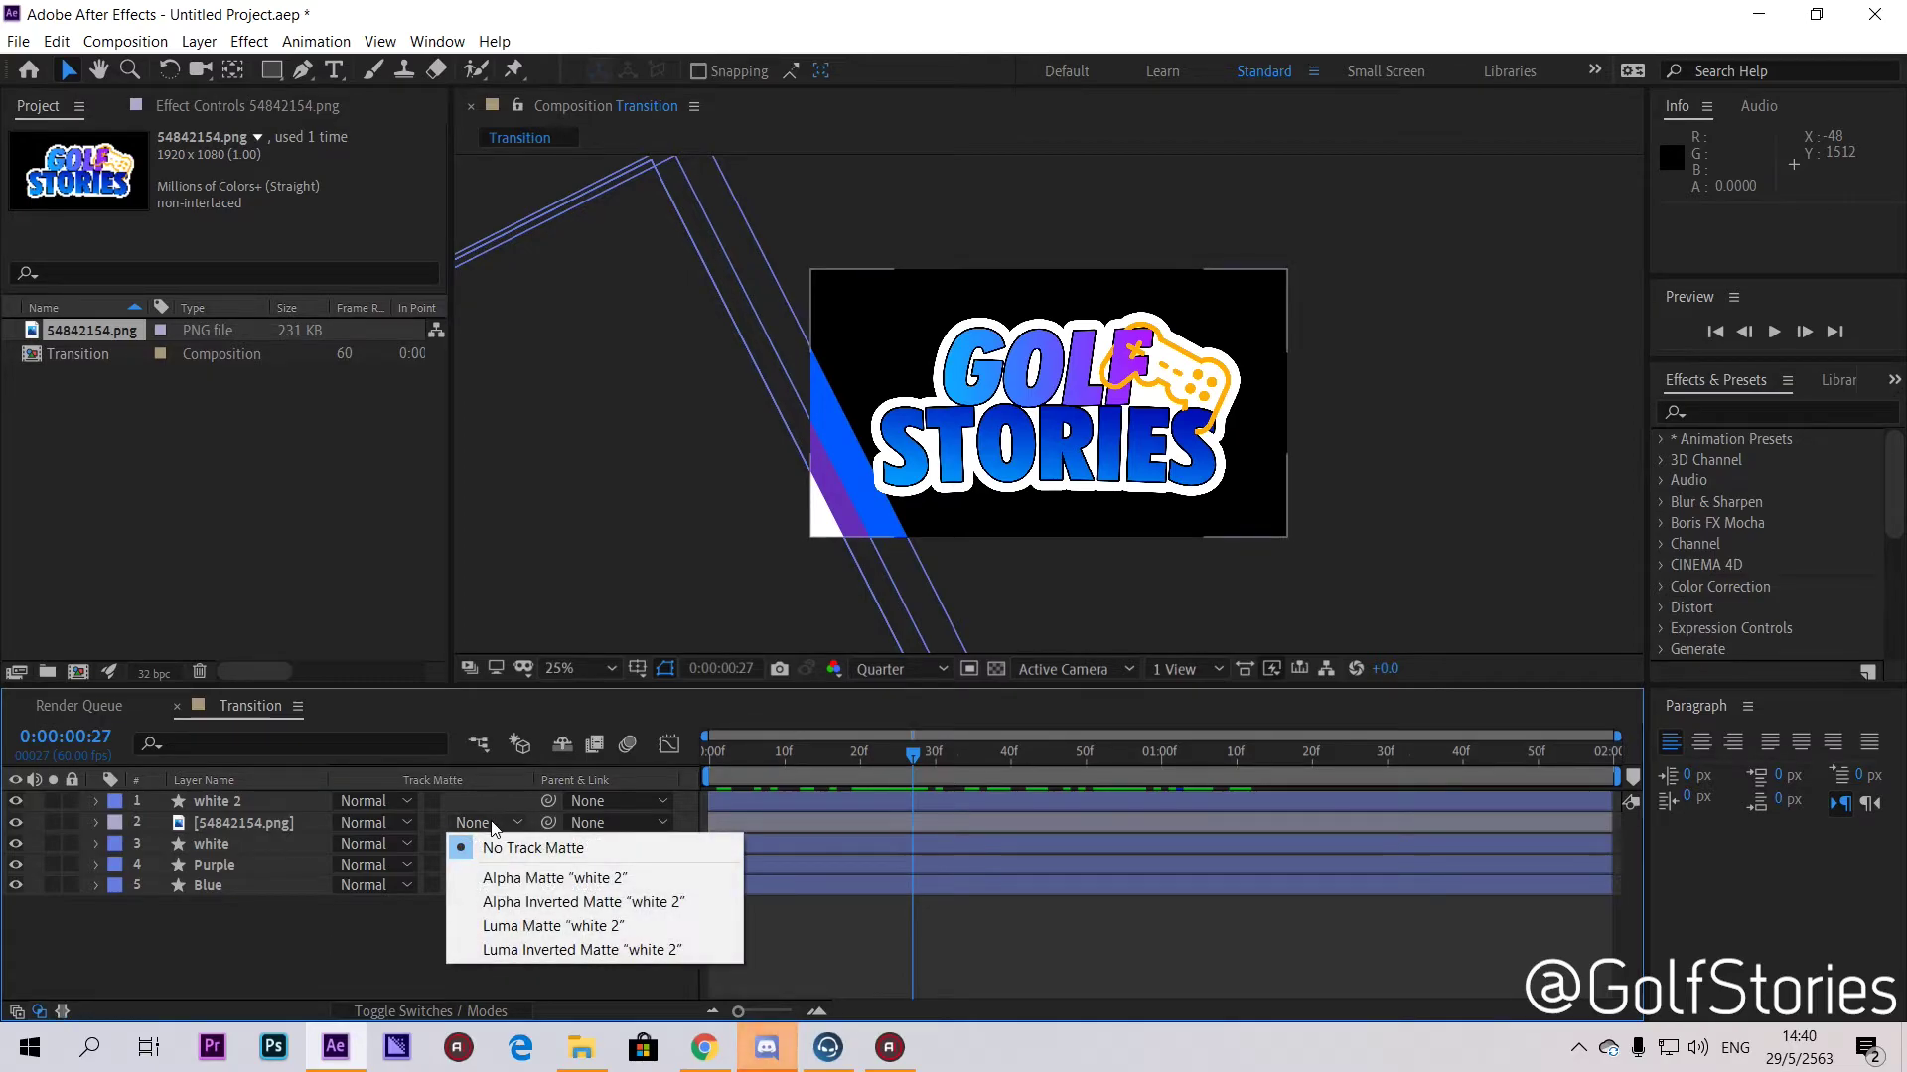
pyautogui.click(367, 914)
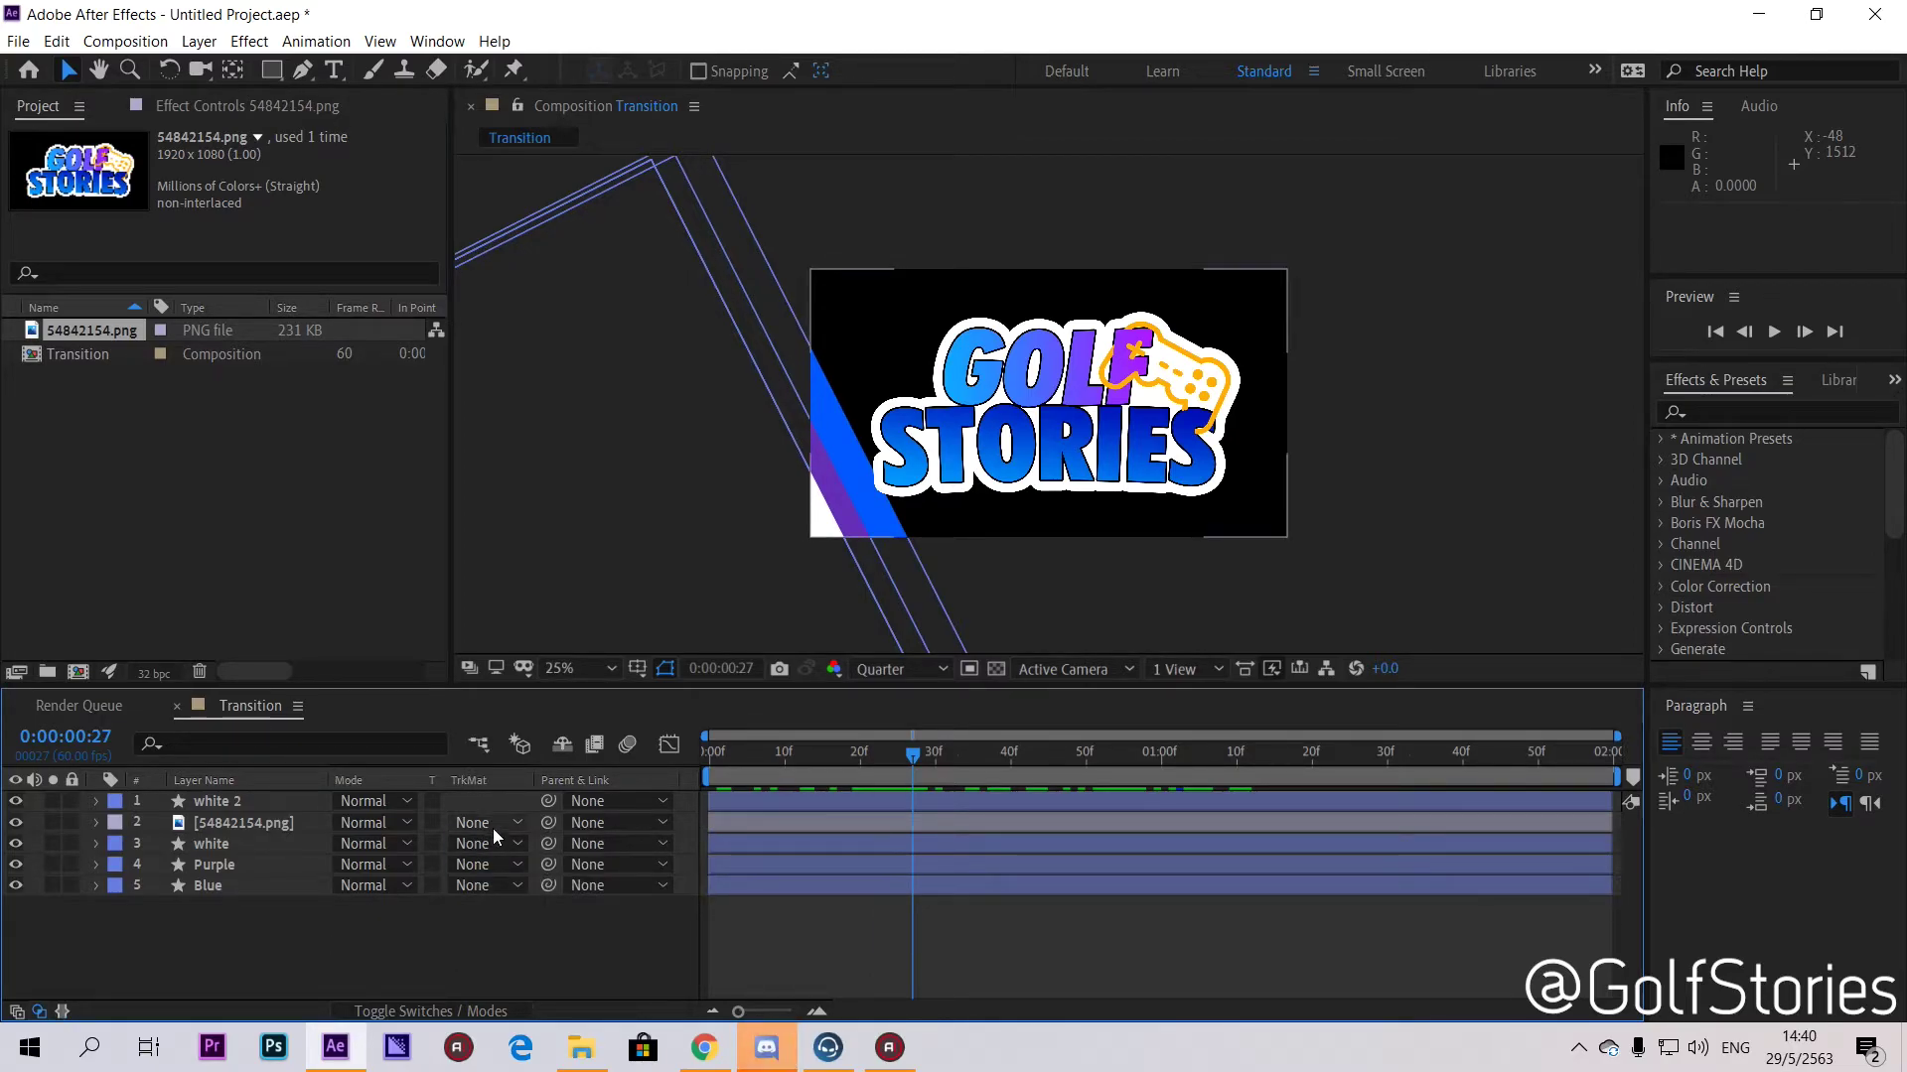
pyautogui.hotkey('ctrl', 'Up')
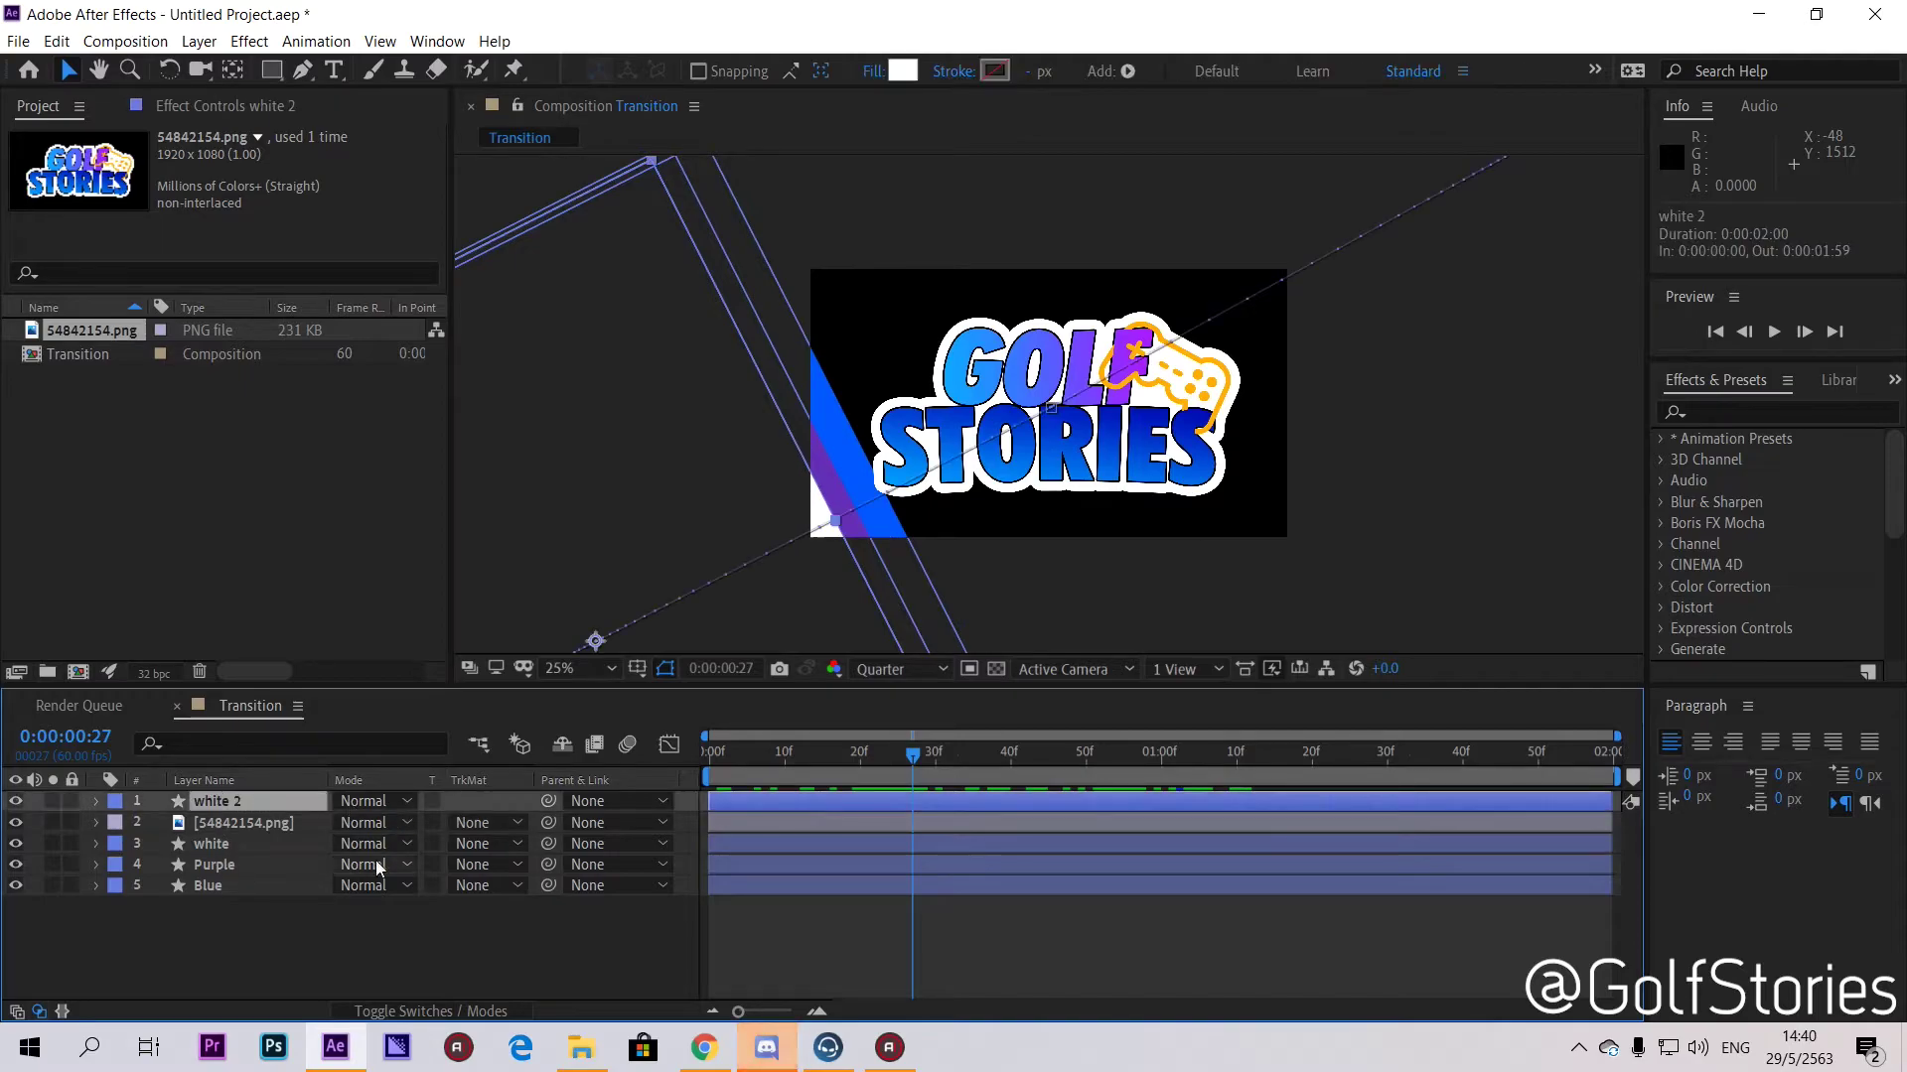
pyautogui.hotkey('ctrl', 'Down')
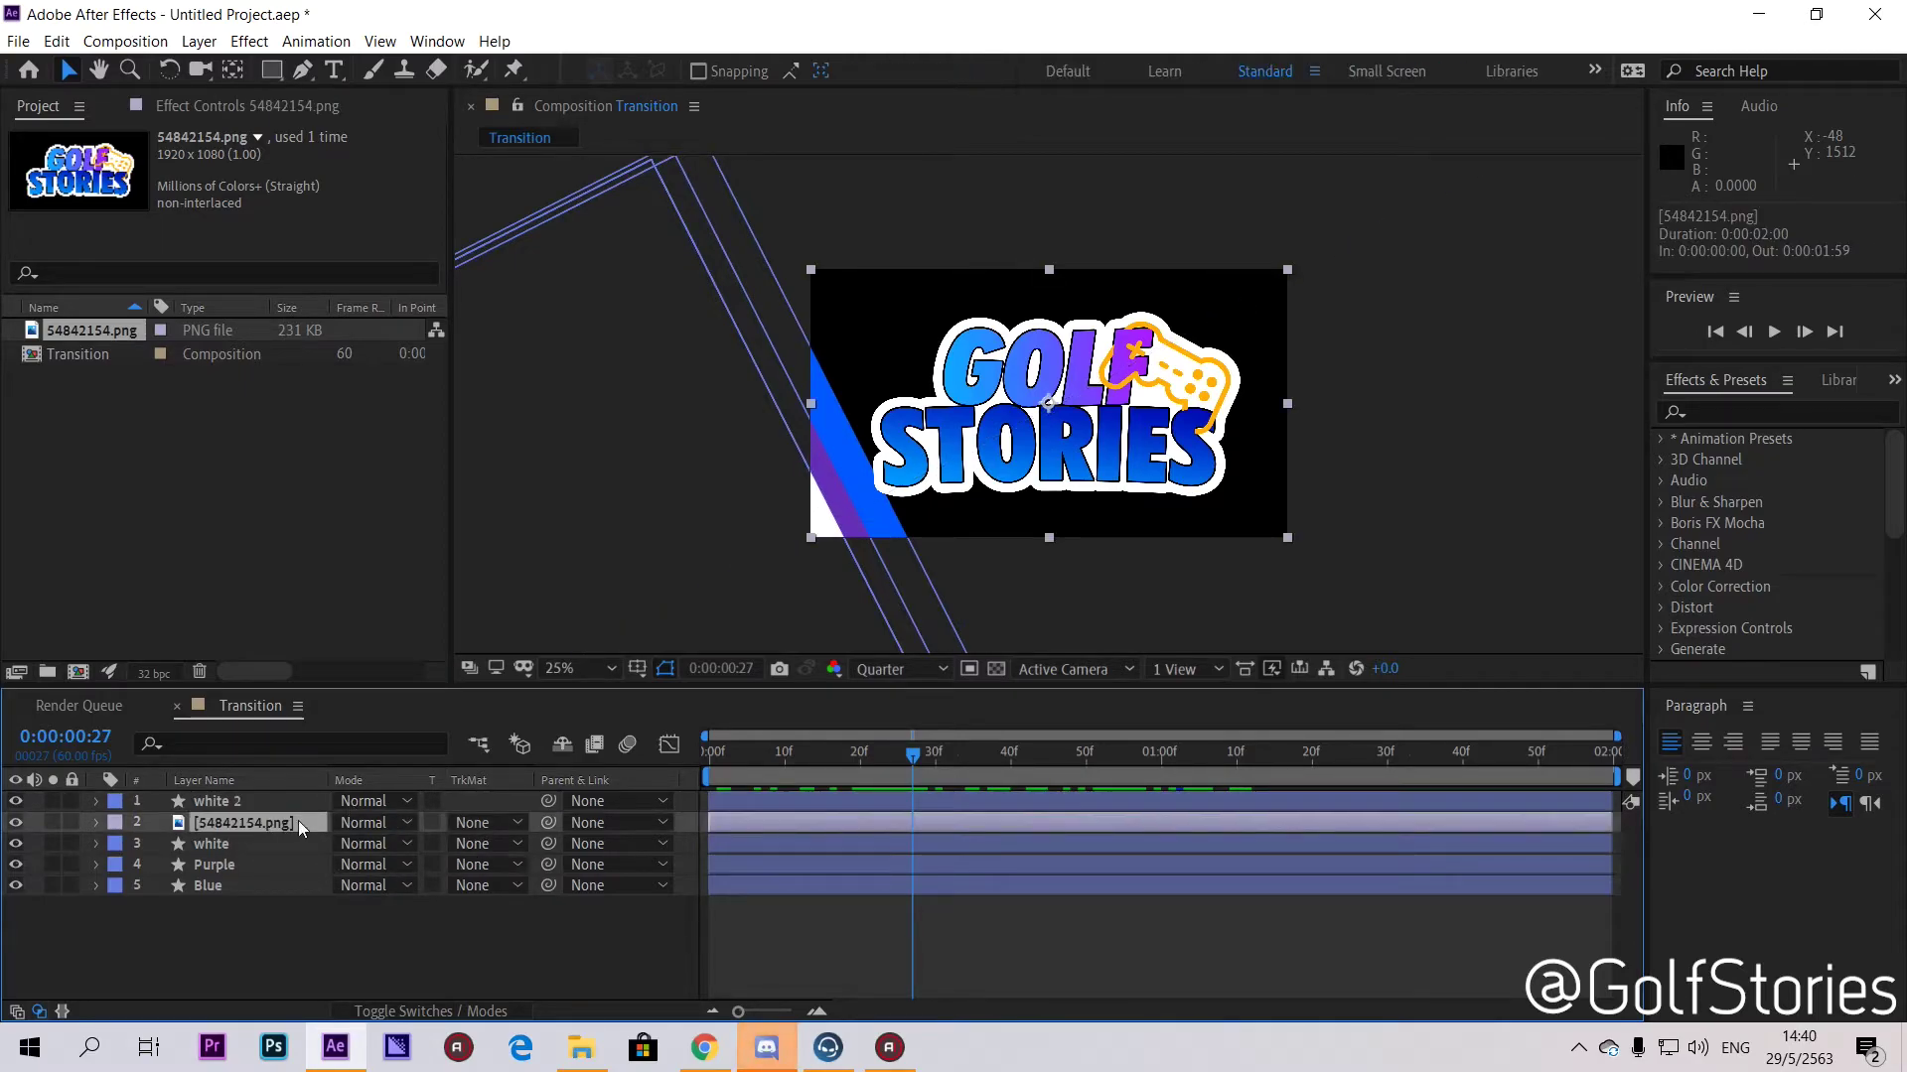
pyautogui.click(468, 826)
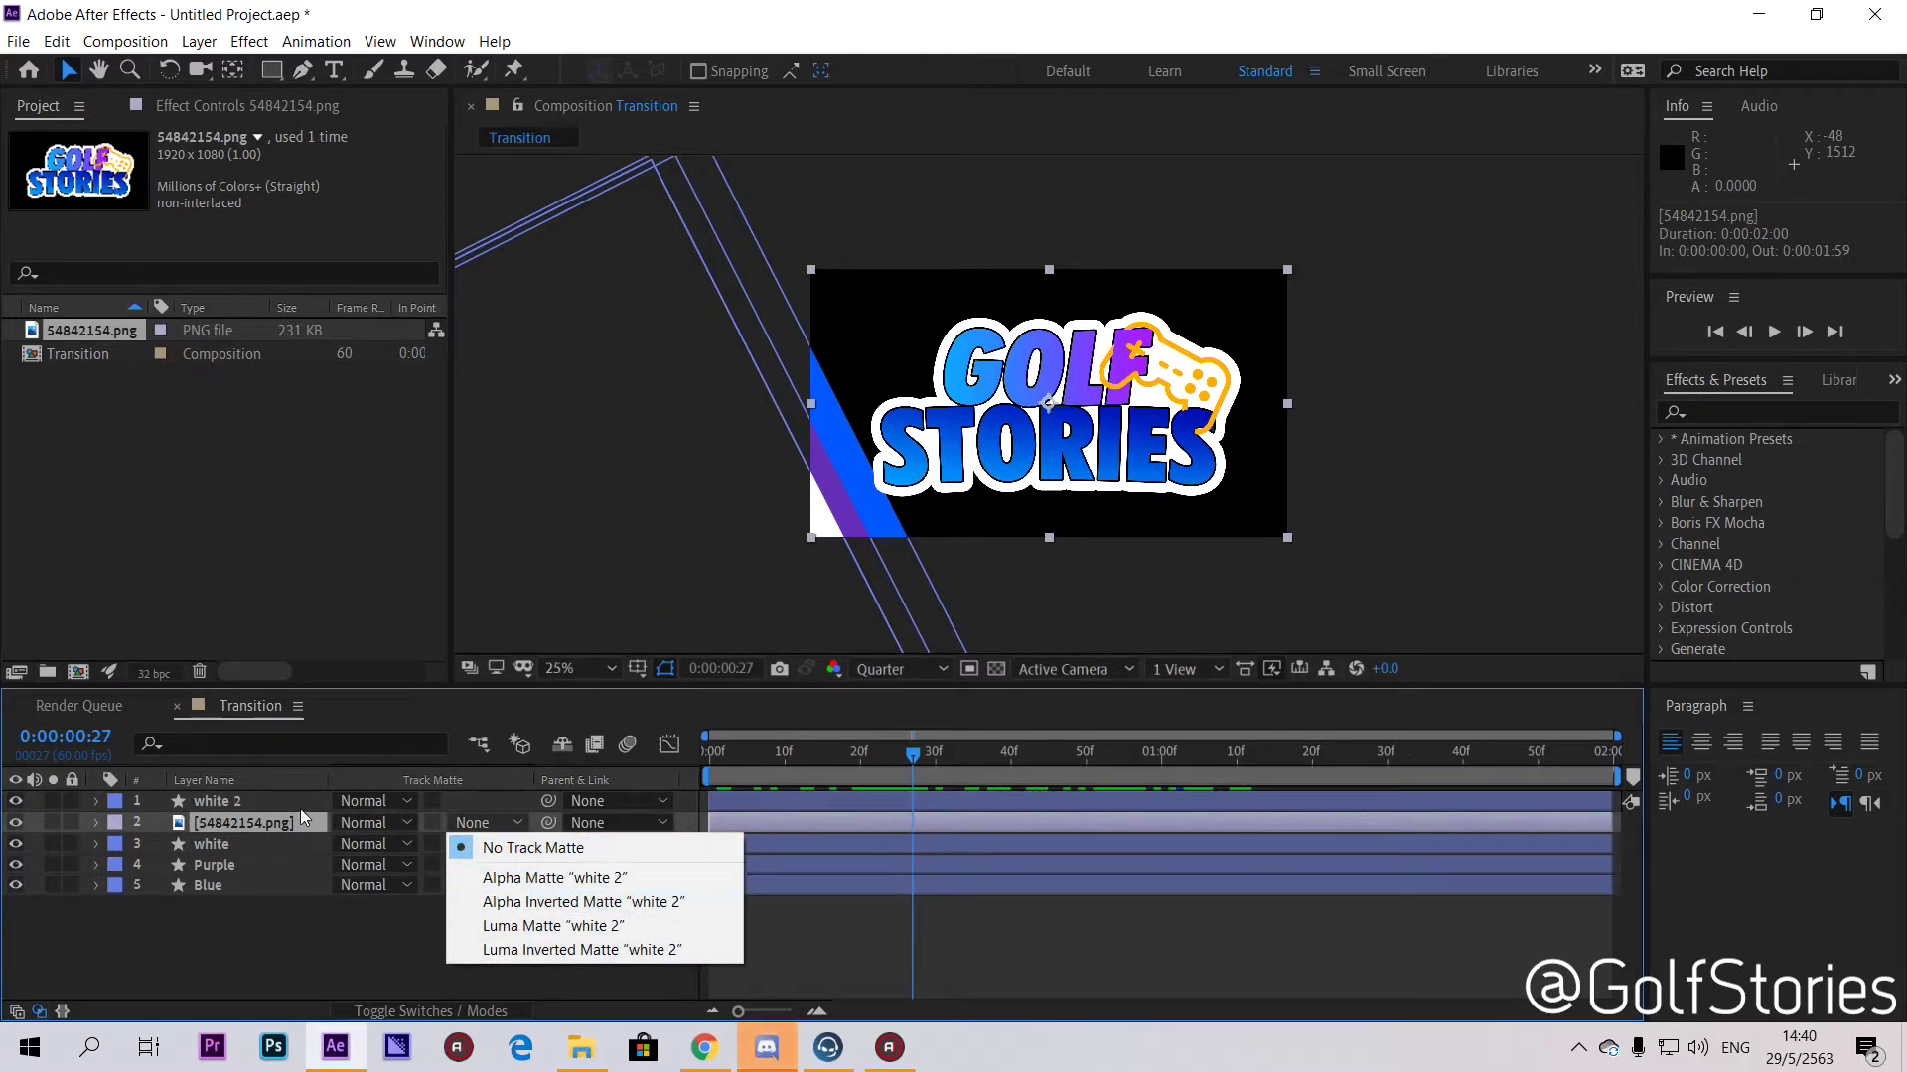
pyautogui.click(542, 877)
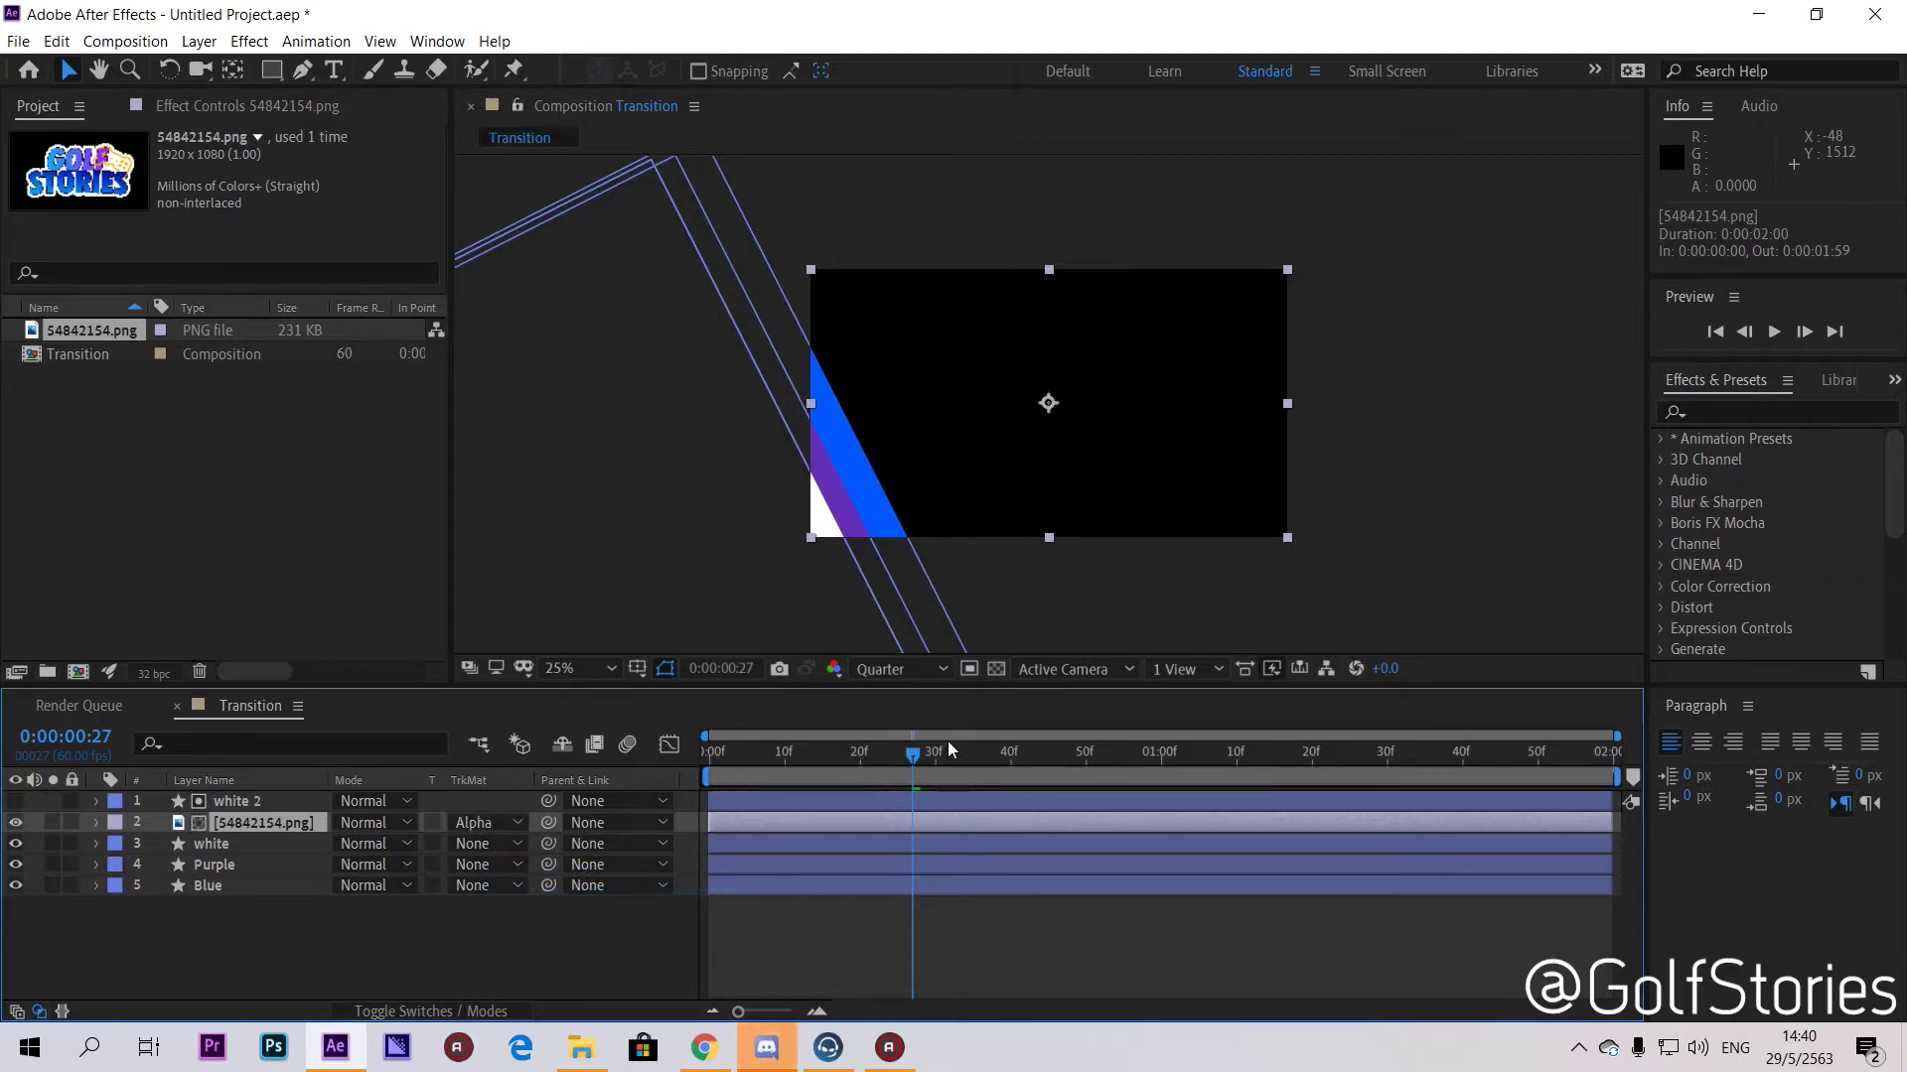
# Step: Play the transition from the first frame to check the matted logo
pyautogui.moveTo(911, 763); pyautogui.dragTo(687, 791)
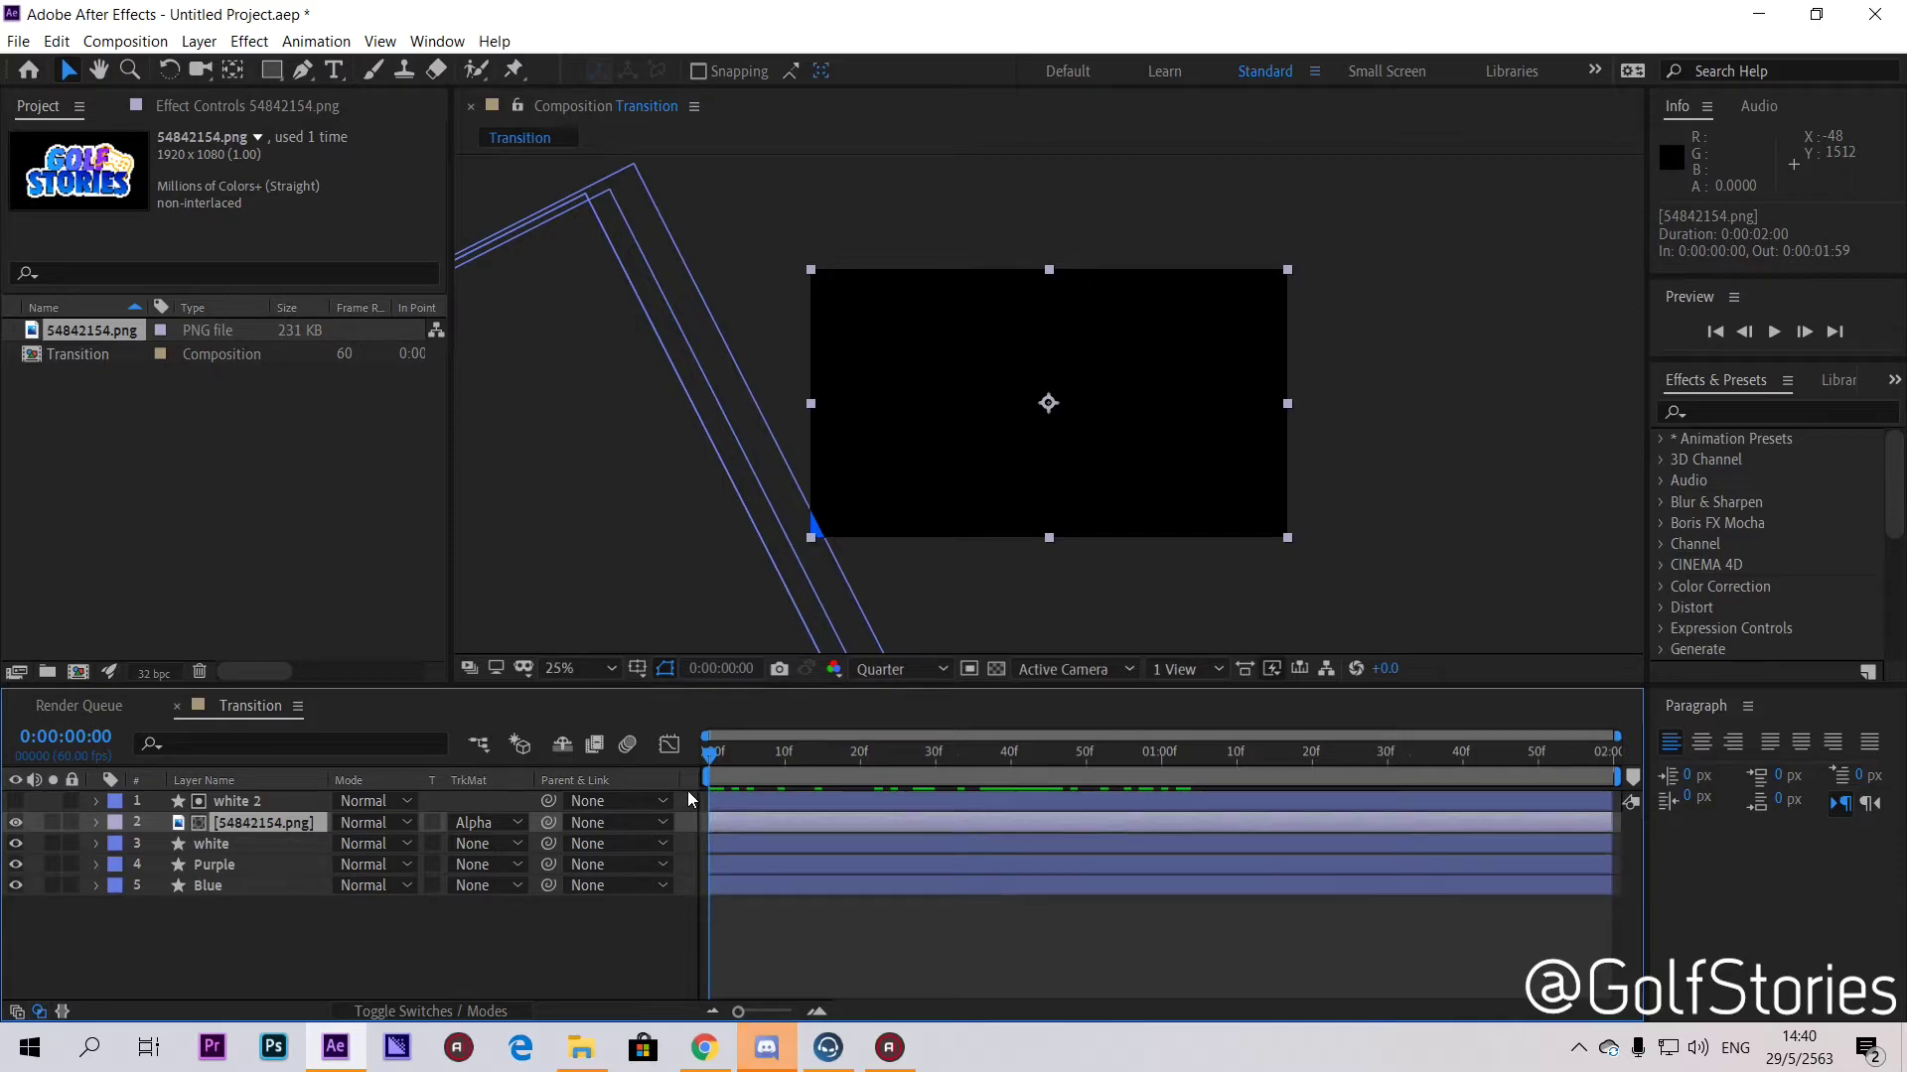
pyautogui.press('space')
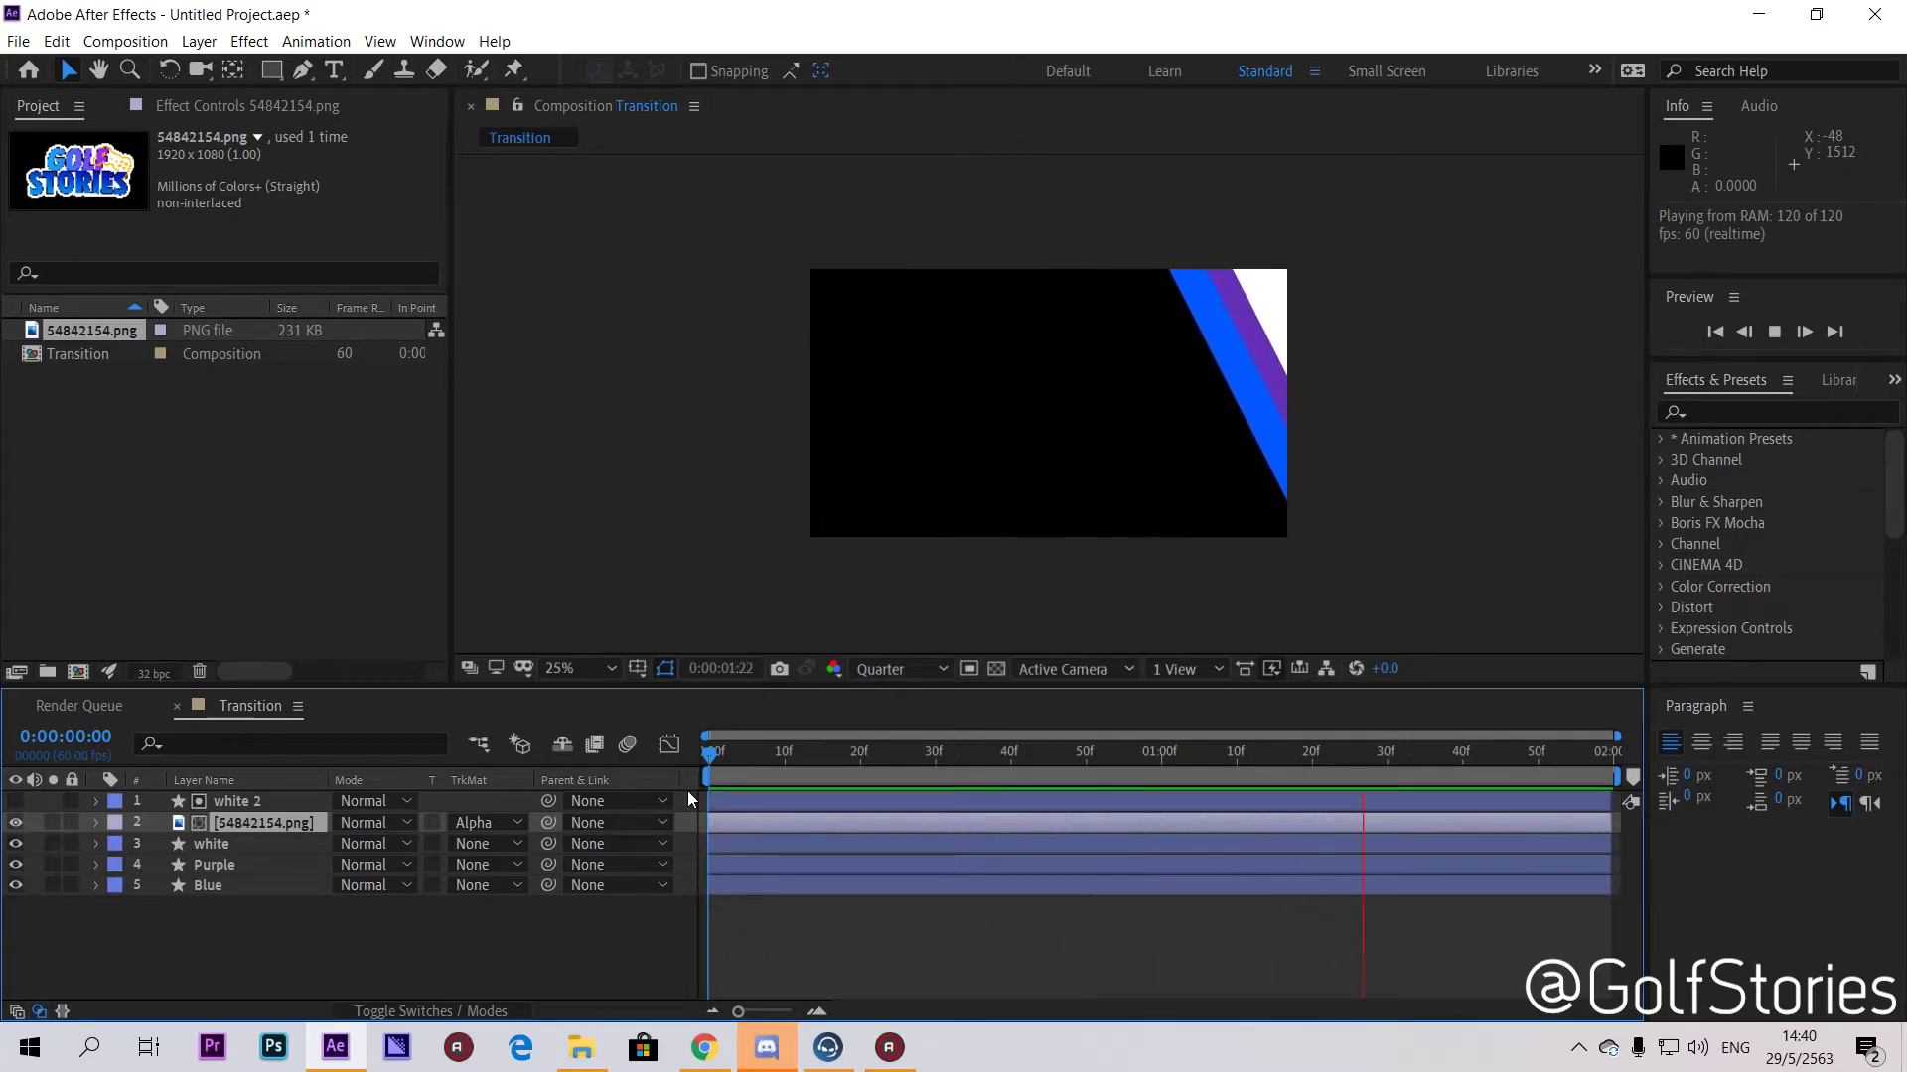
pyautogui.press('space')
# Step: Add a 100% Scale keyframe to the logo layer at 0:00:00:54
pyautogui.moveTo(858, 761); pyautogui.dragTo(1116, 755)
pyautogui.press('u')
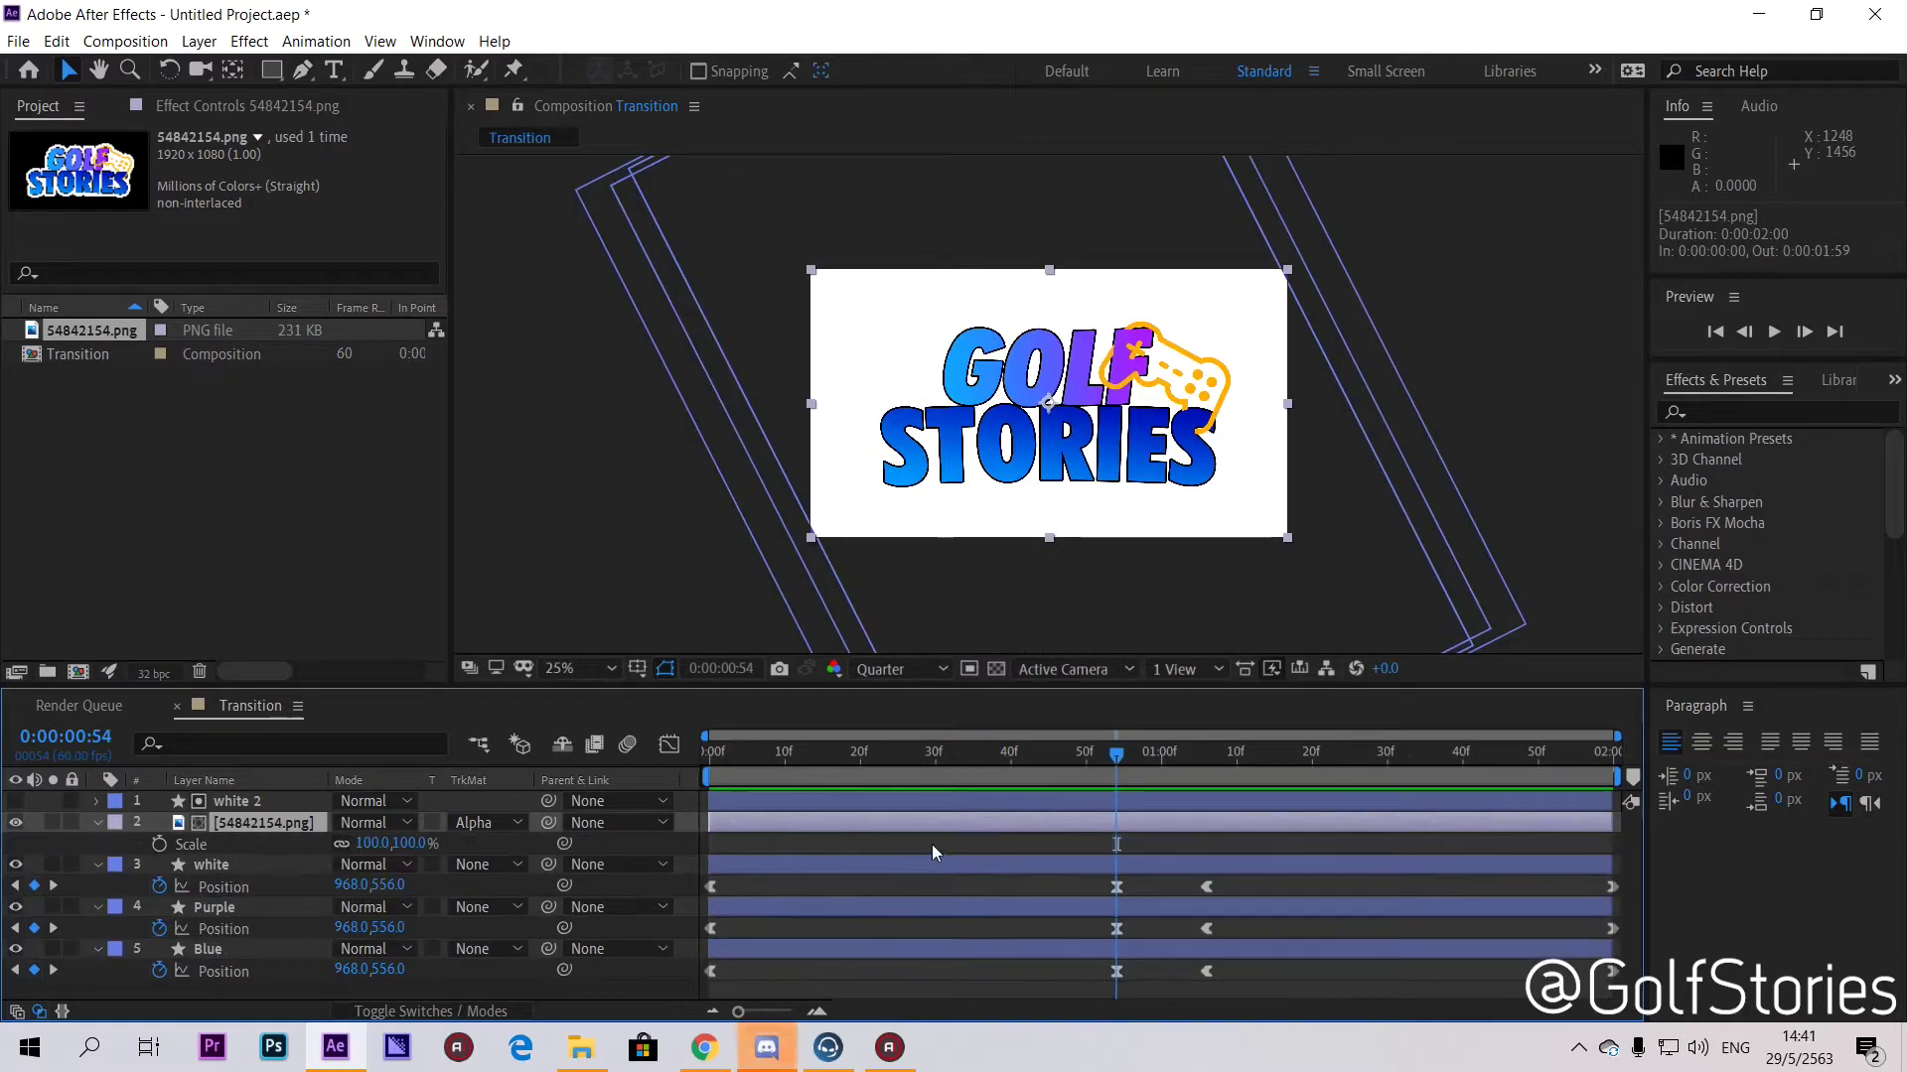
pyautogui.press('s')
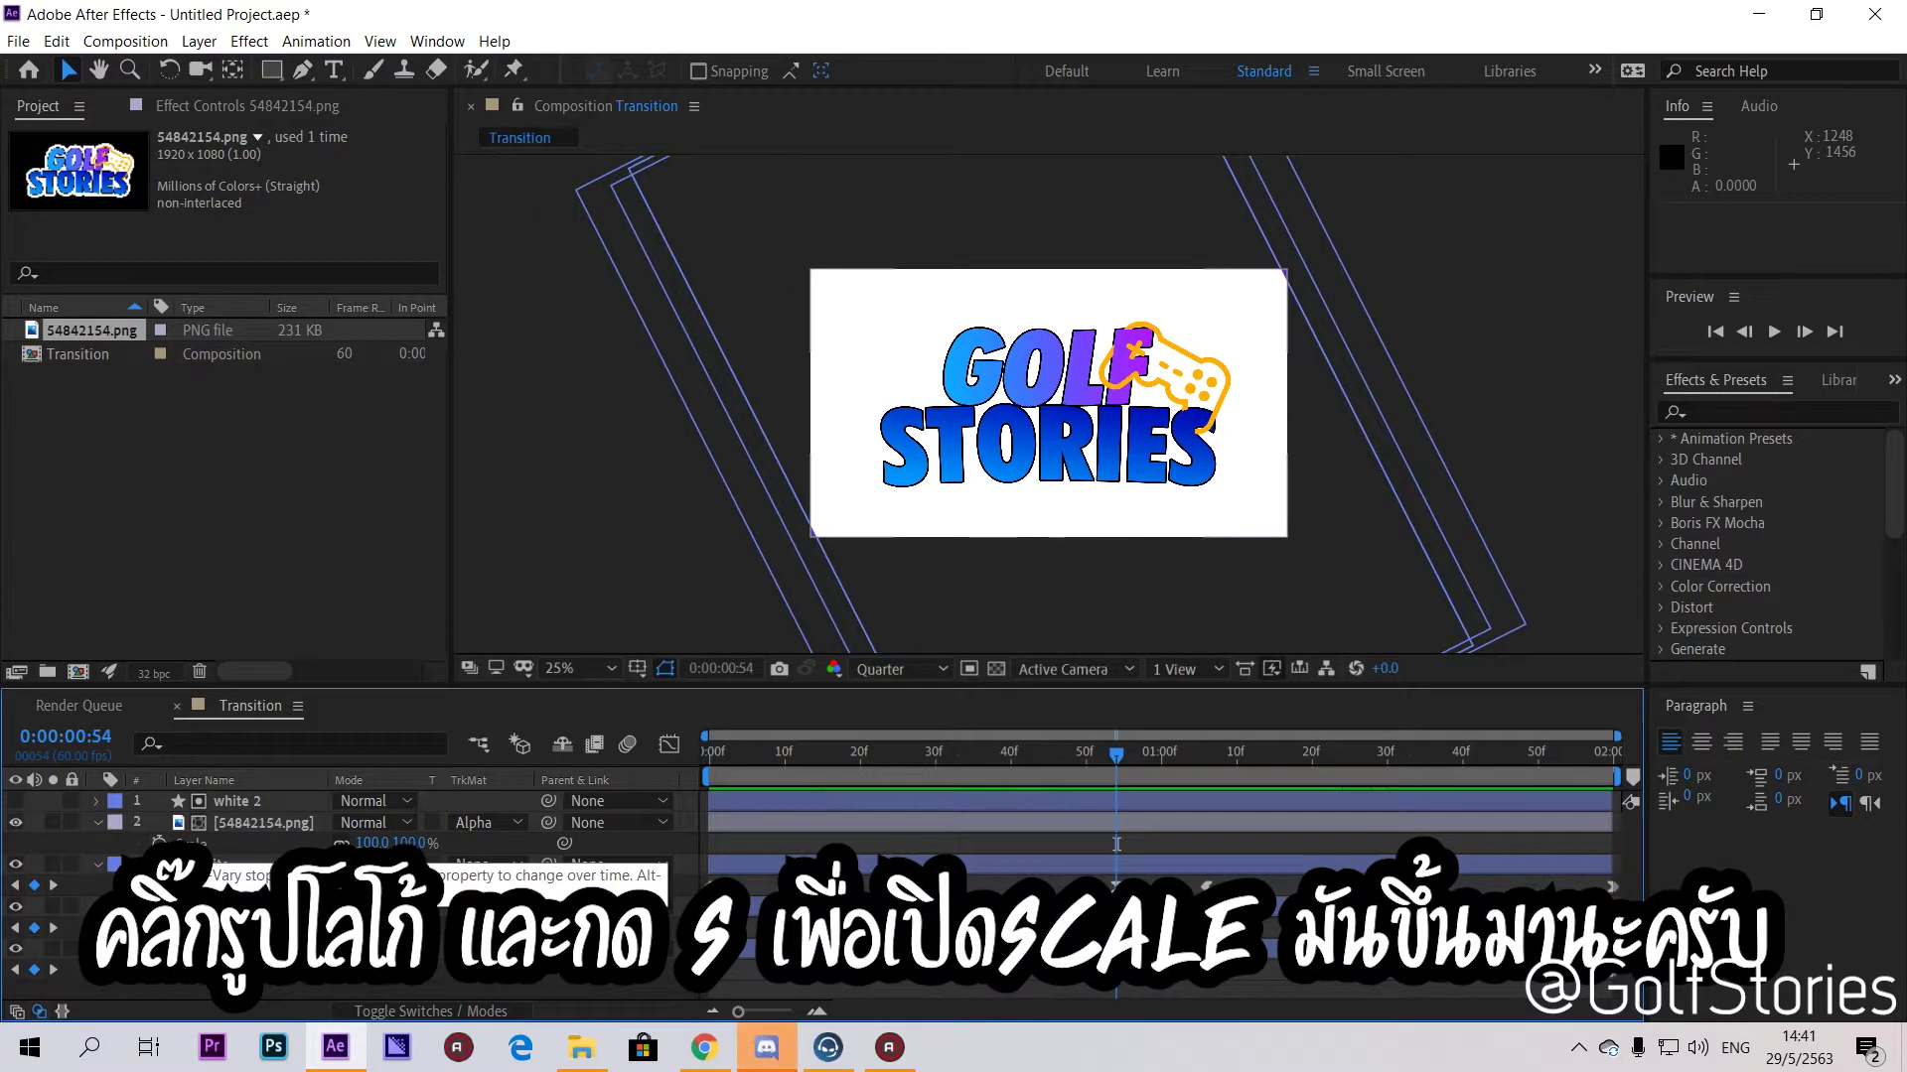
pyautogui.click(280, 824)
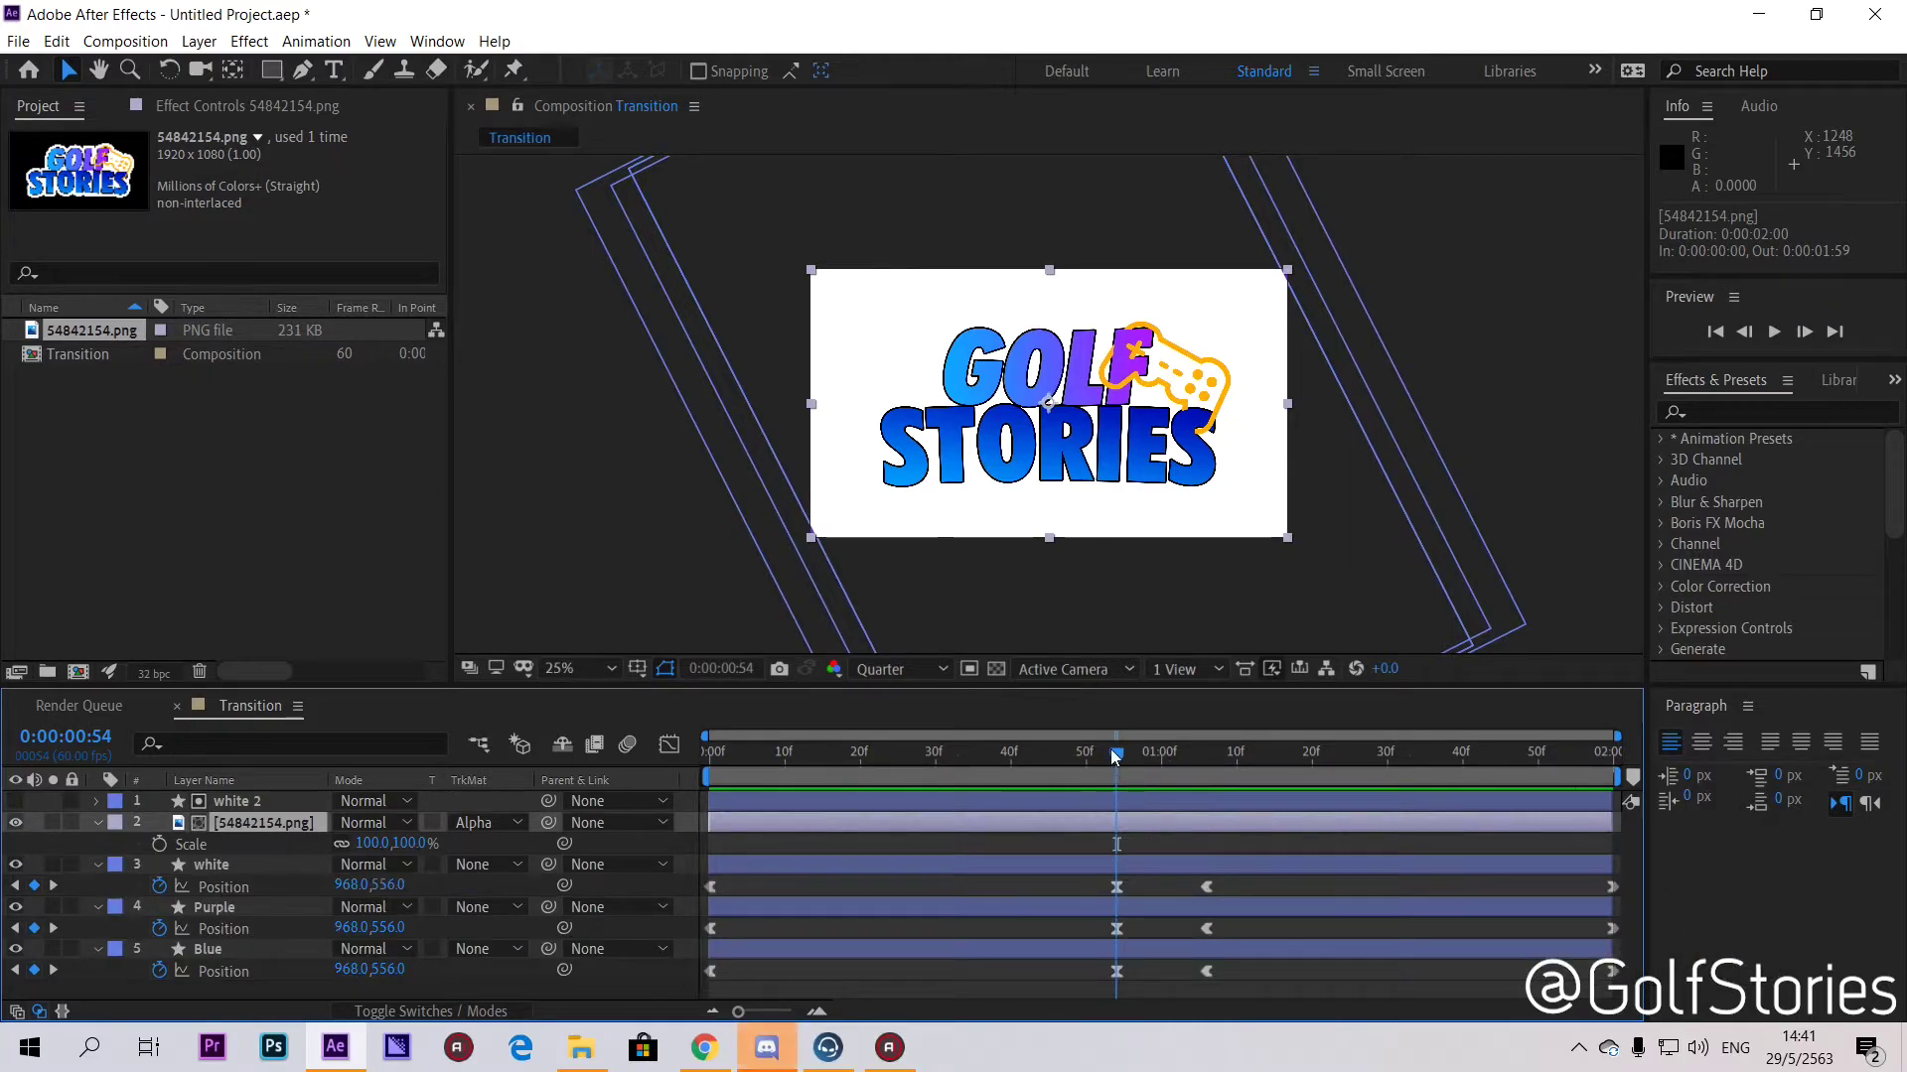
pyautogui.moveTo(1120, 759)
pyautogui.mouseDown()
pyautogui.moveTo(1142, 758)
pyautogui.moveTo(1041, 775)
pyautogui.moveTo(1127, 766)
pyautogui.mouseUp()
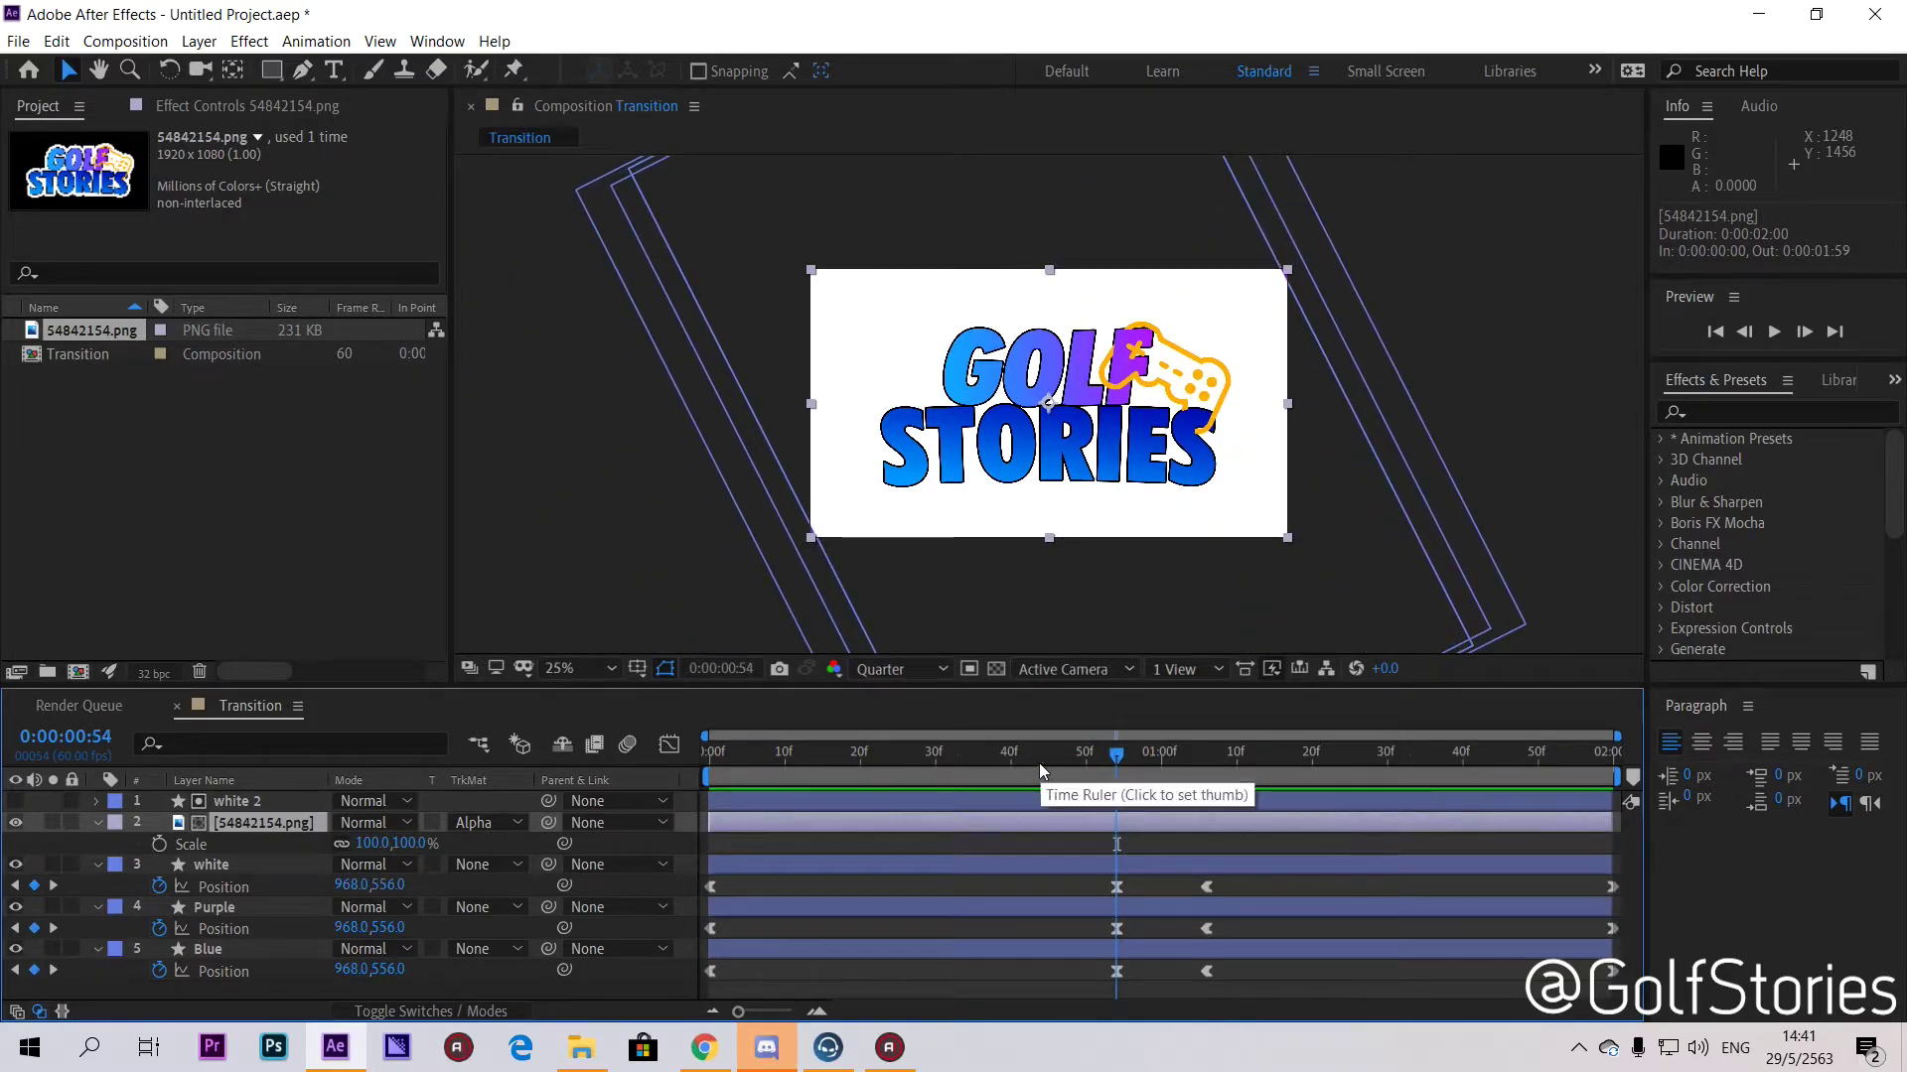
pyautogui.click(159, 843)
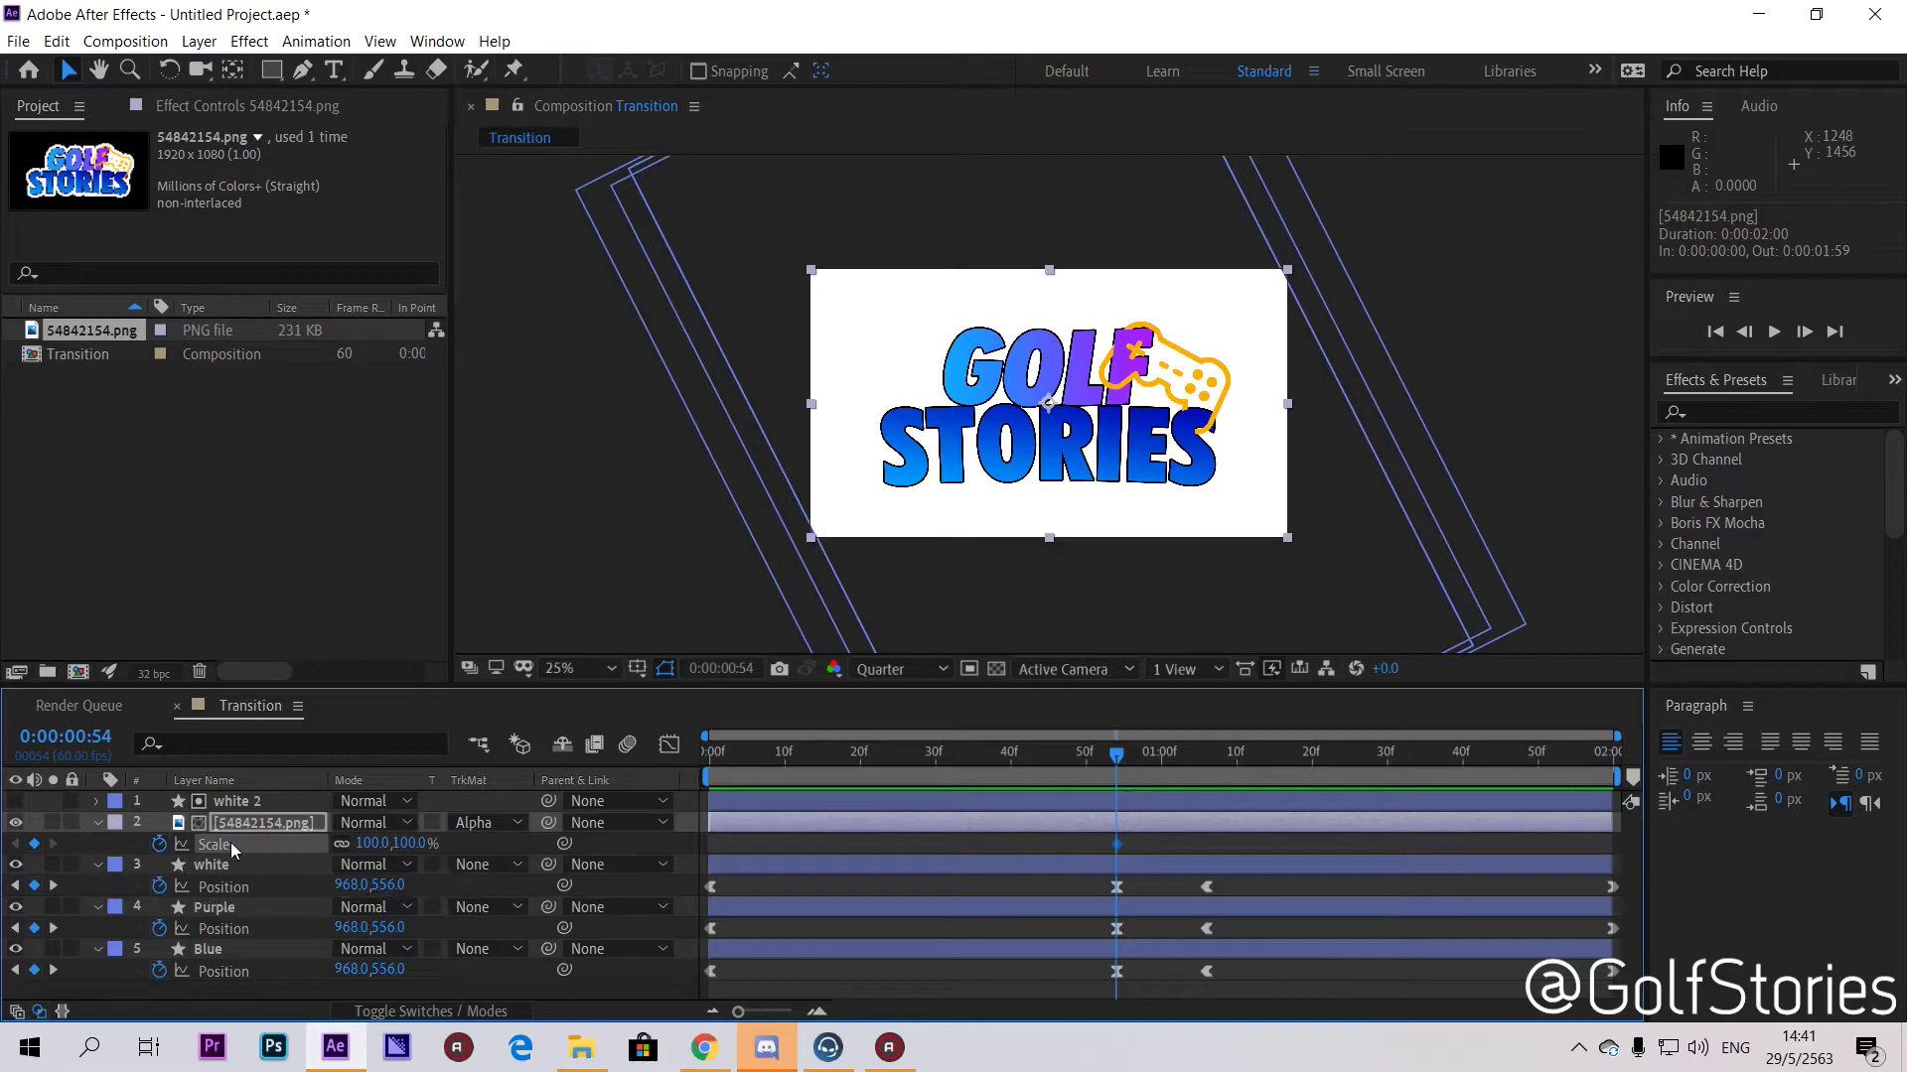
# Step: Add a 119% Scale keyframe to the logo layer at 0:00:01:06 and preview the growth
pyautogui.click(1135, 756)
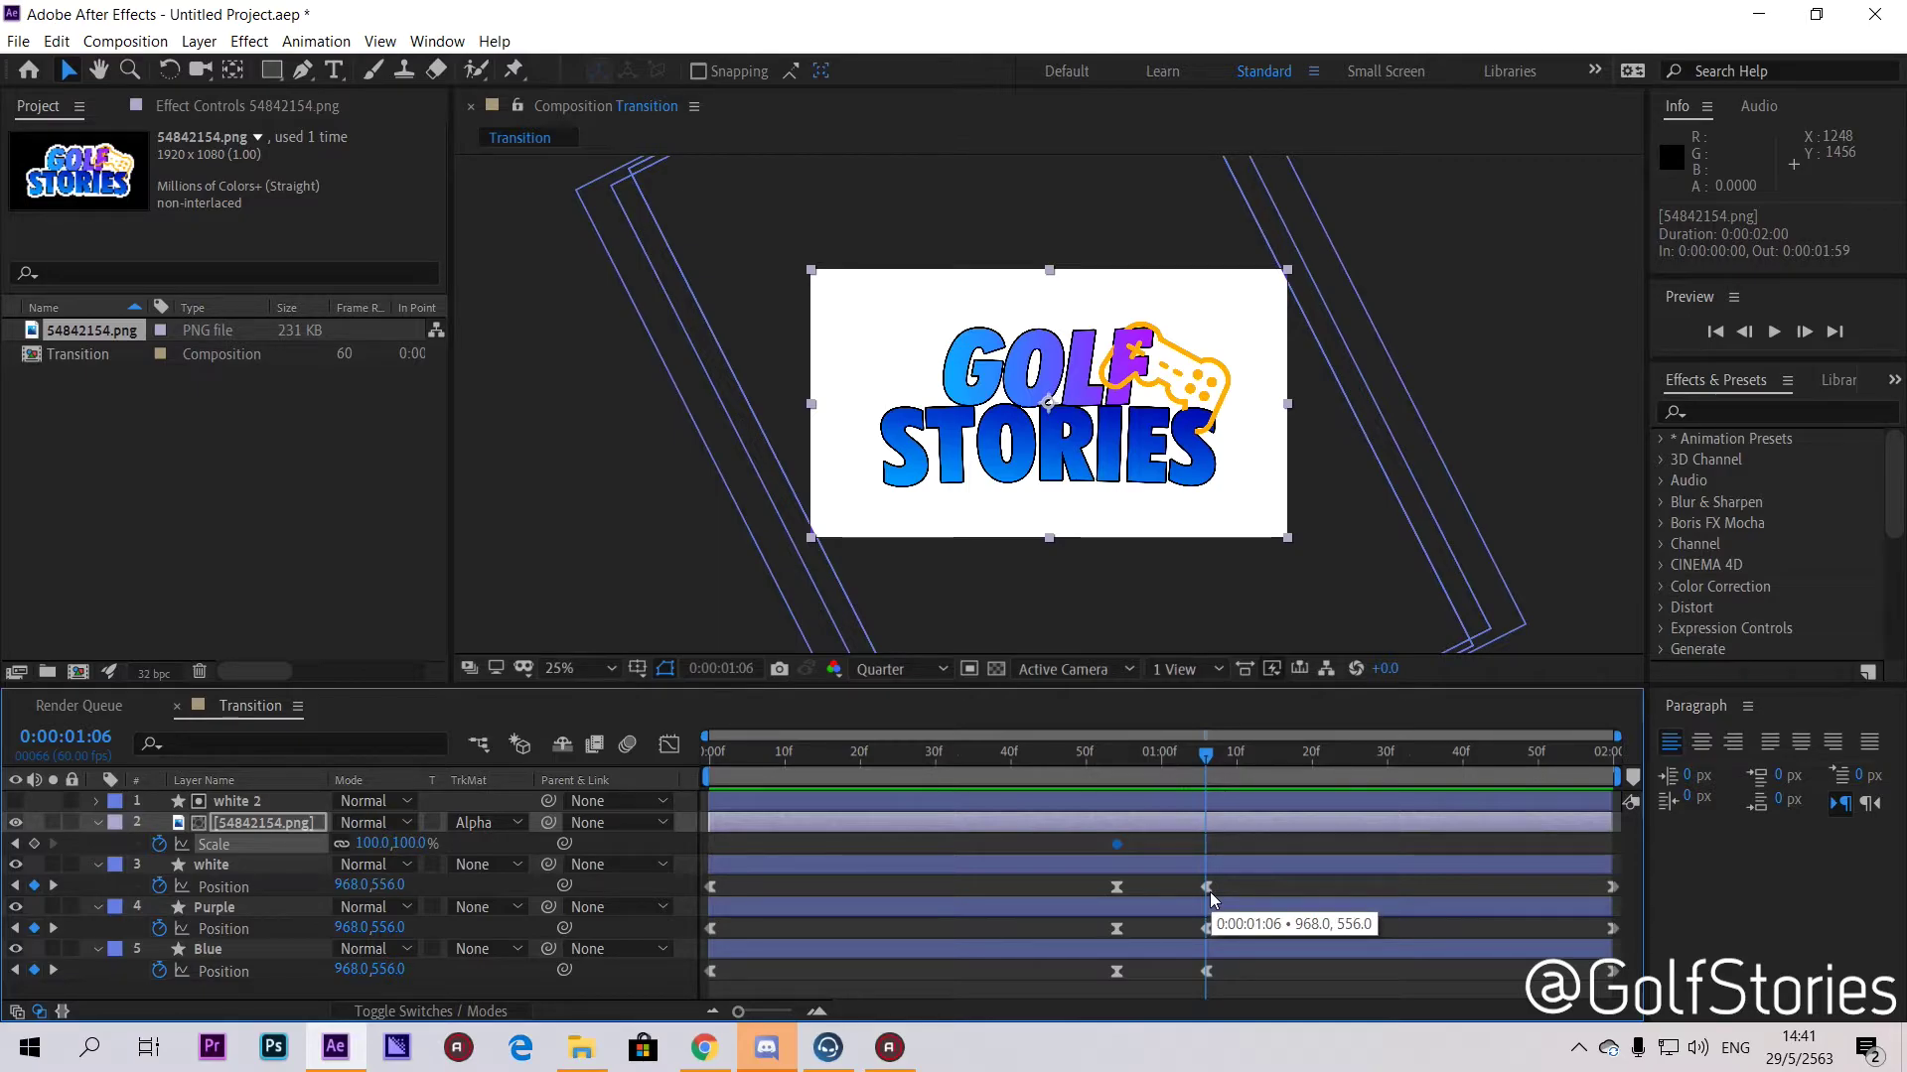
pyautogui.moveTo(367, 845); pyautogui.dragTo(391, 844)
pyautogui.moveTo(1220, 760); pyautogui.dragTo(934, 799)
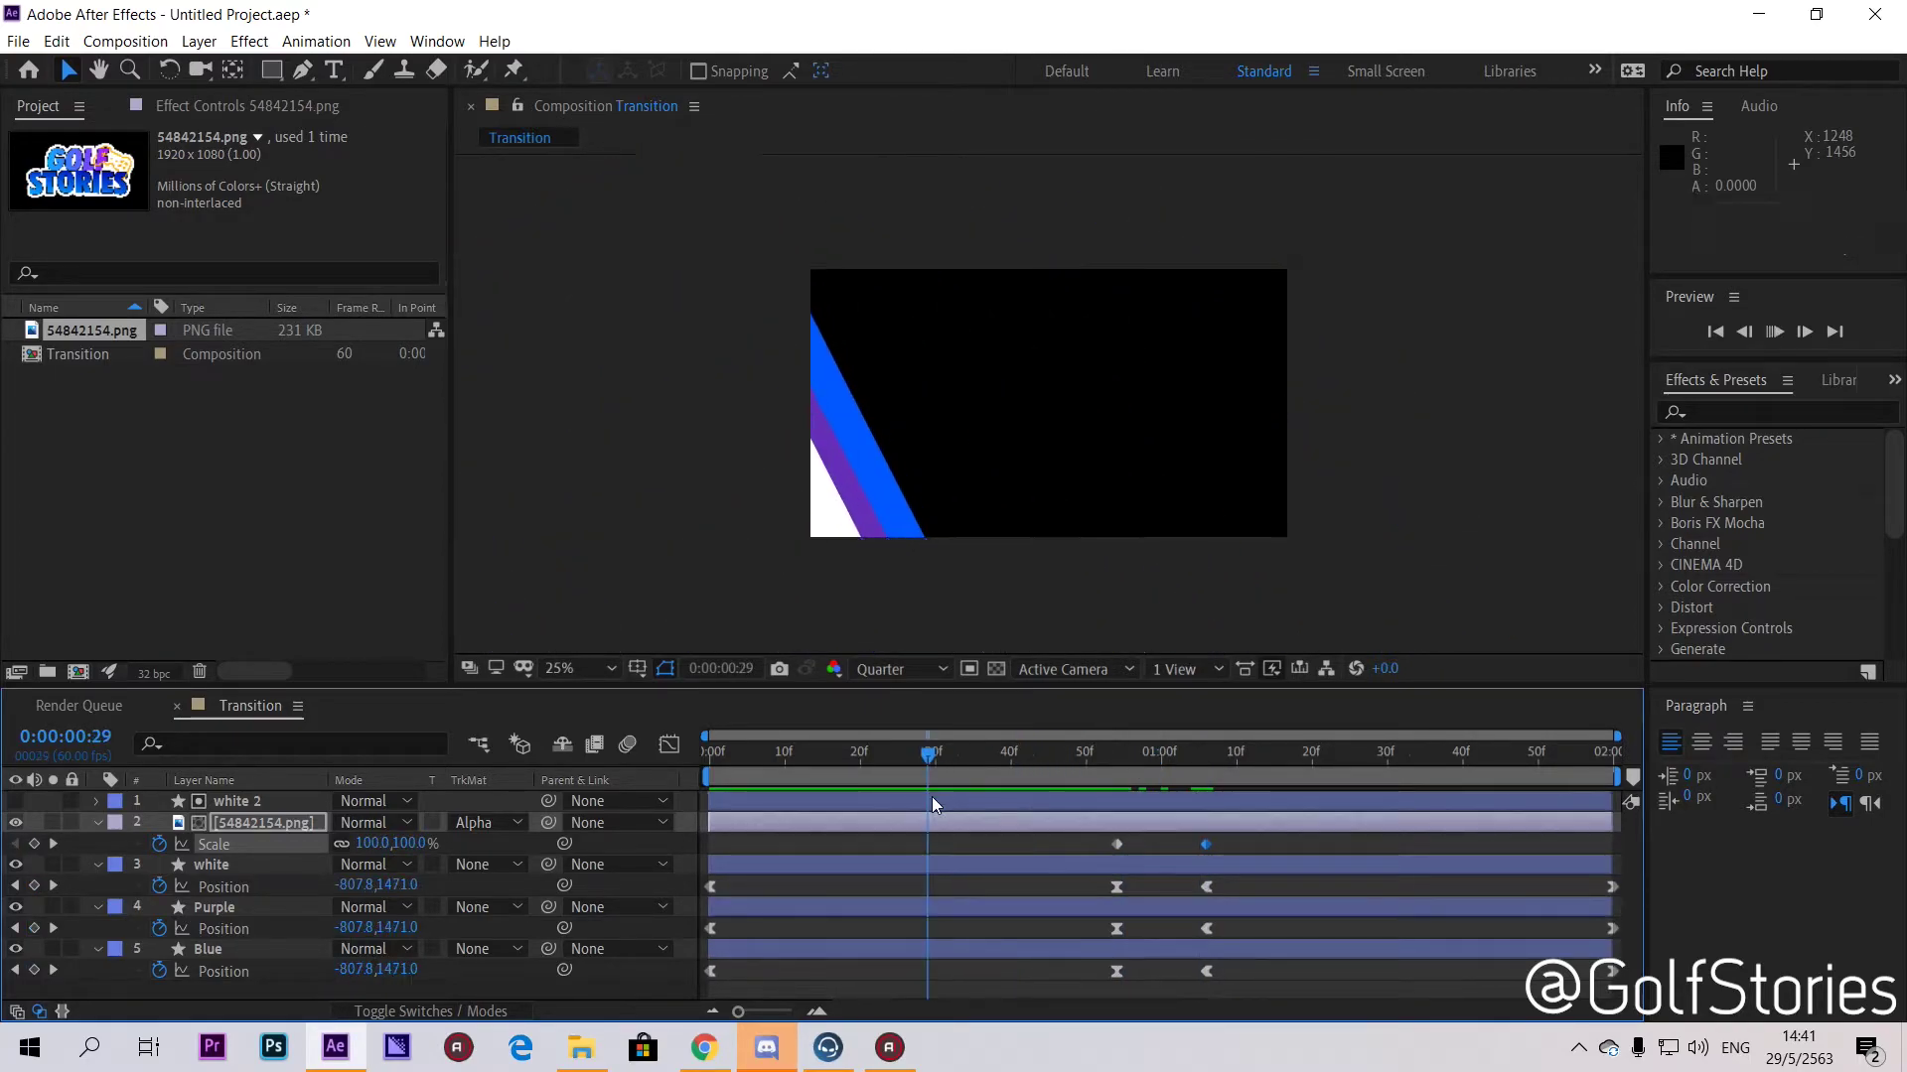
pyautogui.press('space')
pyautogui.press('space')
# Step: Collapse all layers, ease the logo's first Scale keyframe to zero speed in the Graph Editor and preview the motion
pyautogui.hotkey('ctrl', 'a')
pyautogui.press('u')
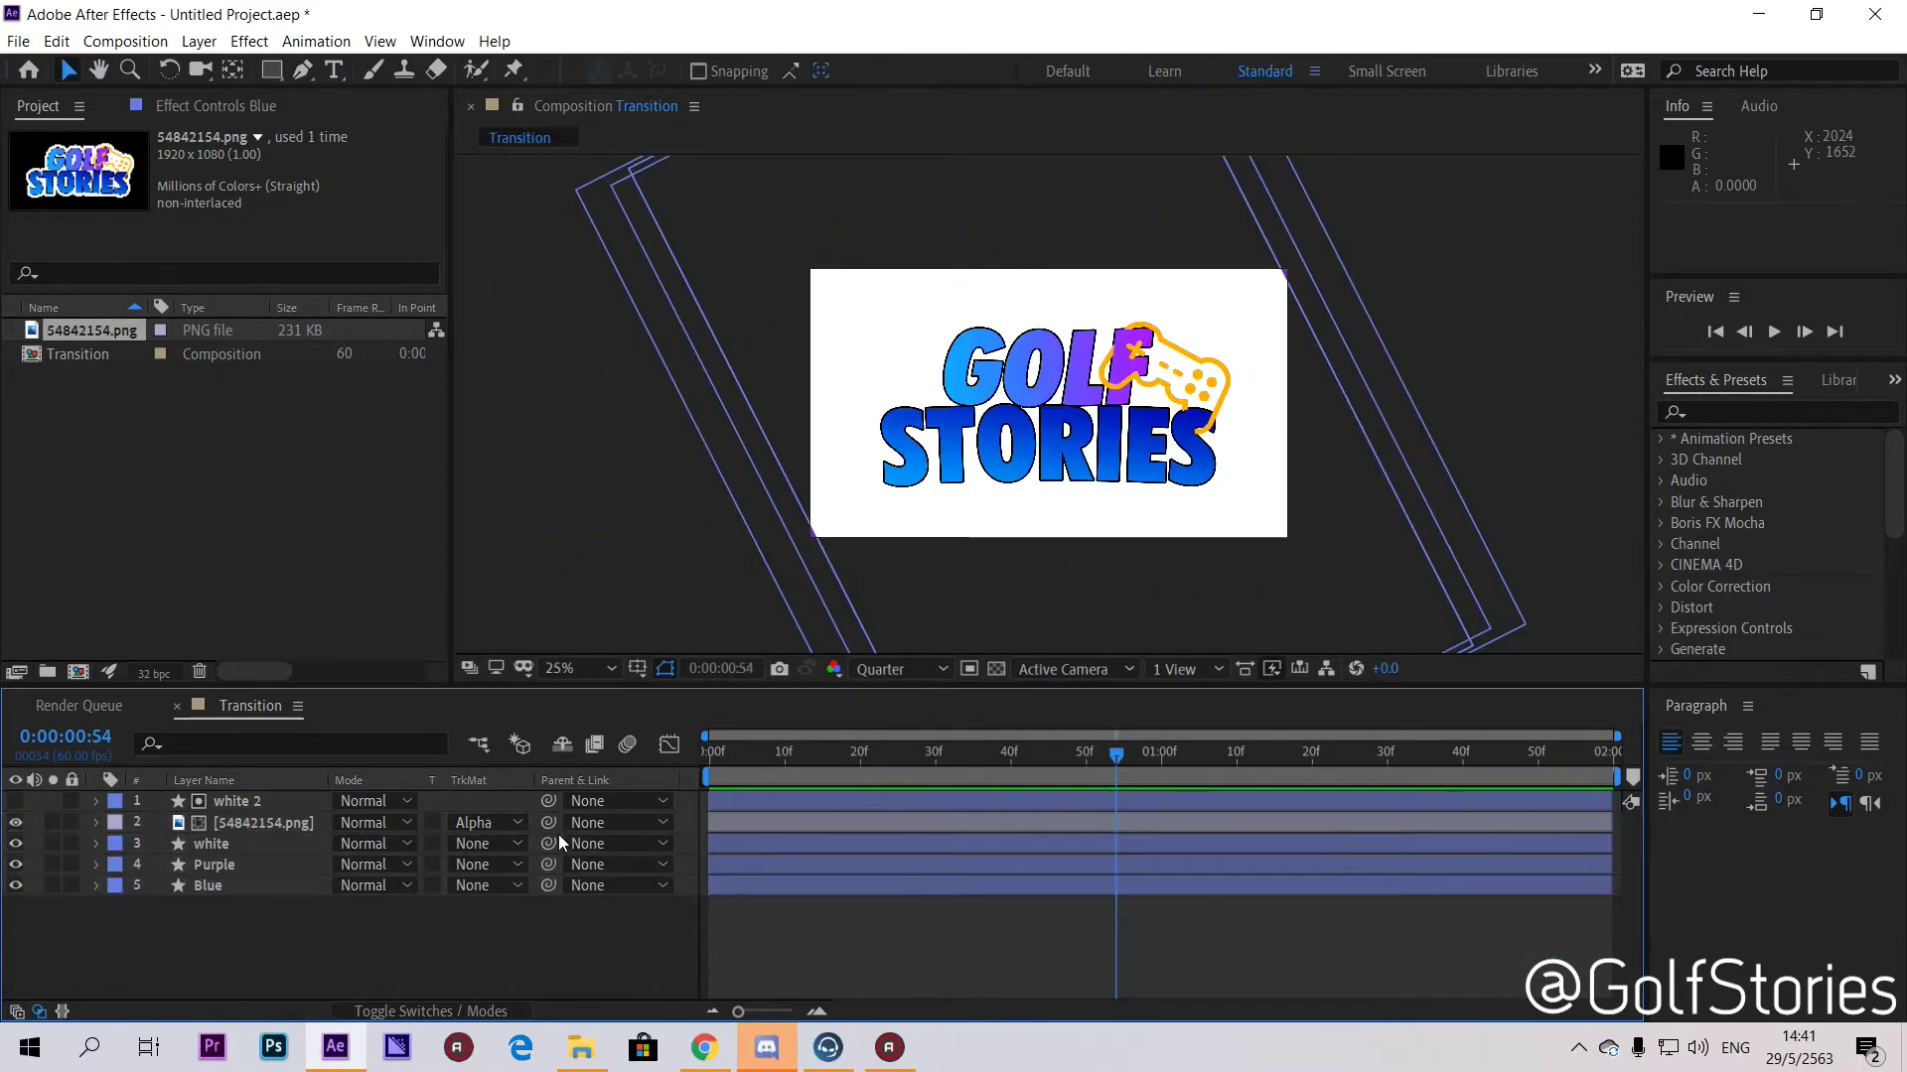
pyautogui.click(669, 746)
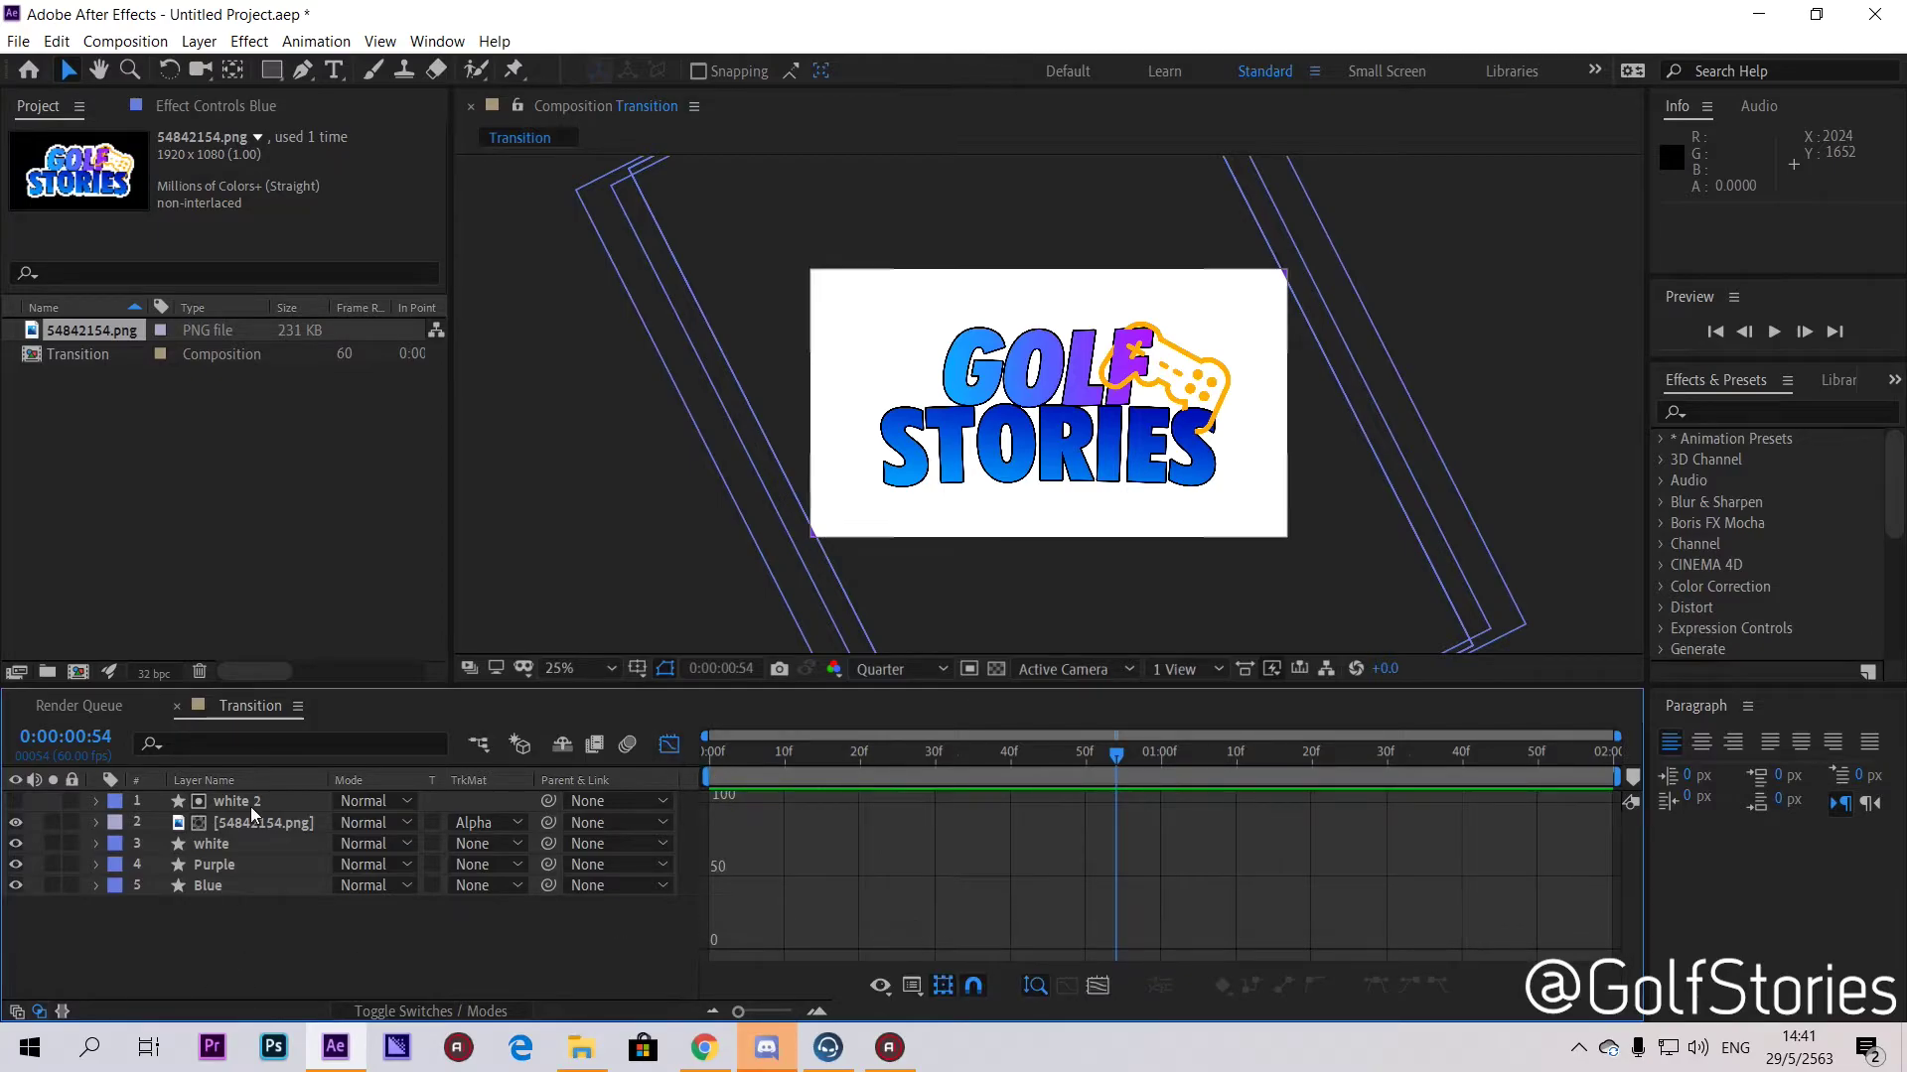
pyautogui.click(274, 824)
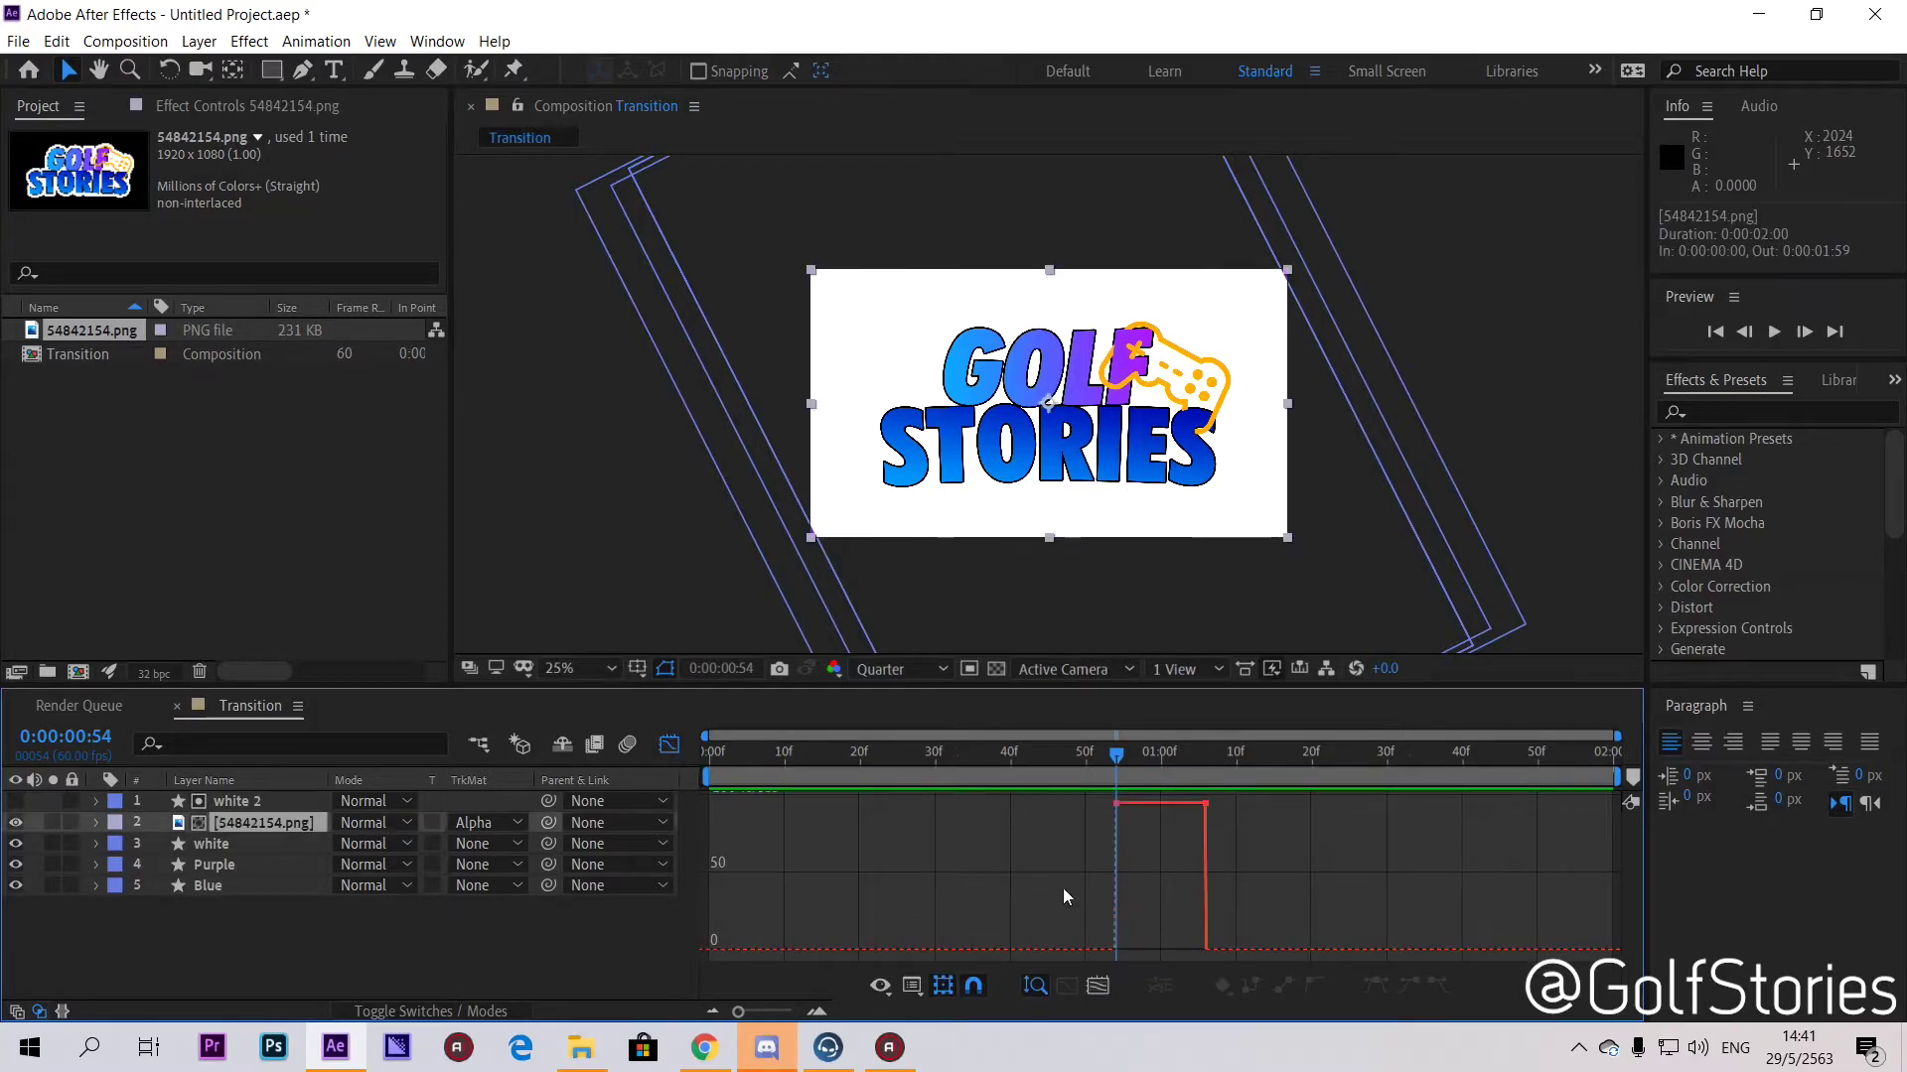
pyautogui.moveTo(1114, 804); pyautogui.dragTo(1155, 950)
pyautogui.click(1032, 778)
pyautogui.press('space')
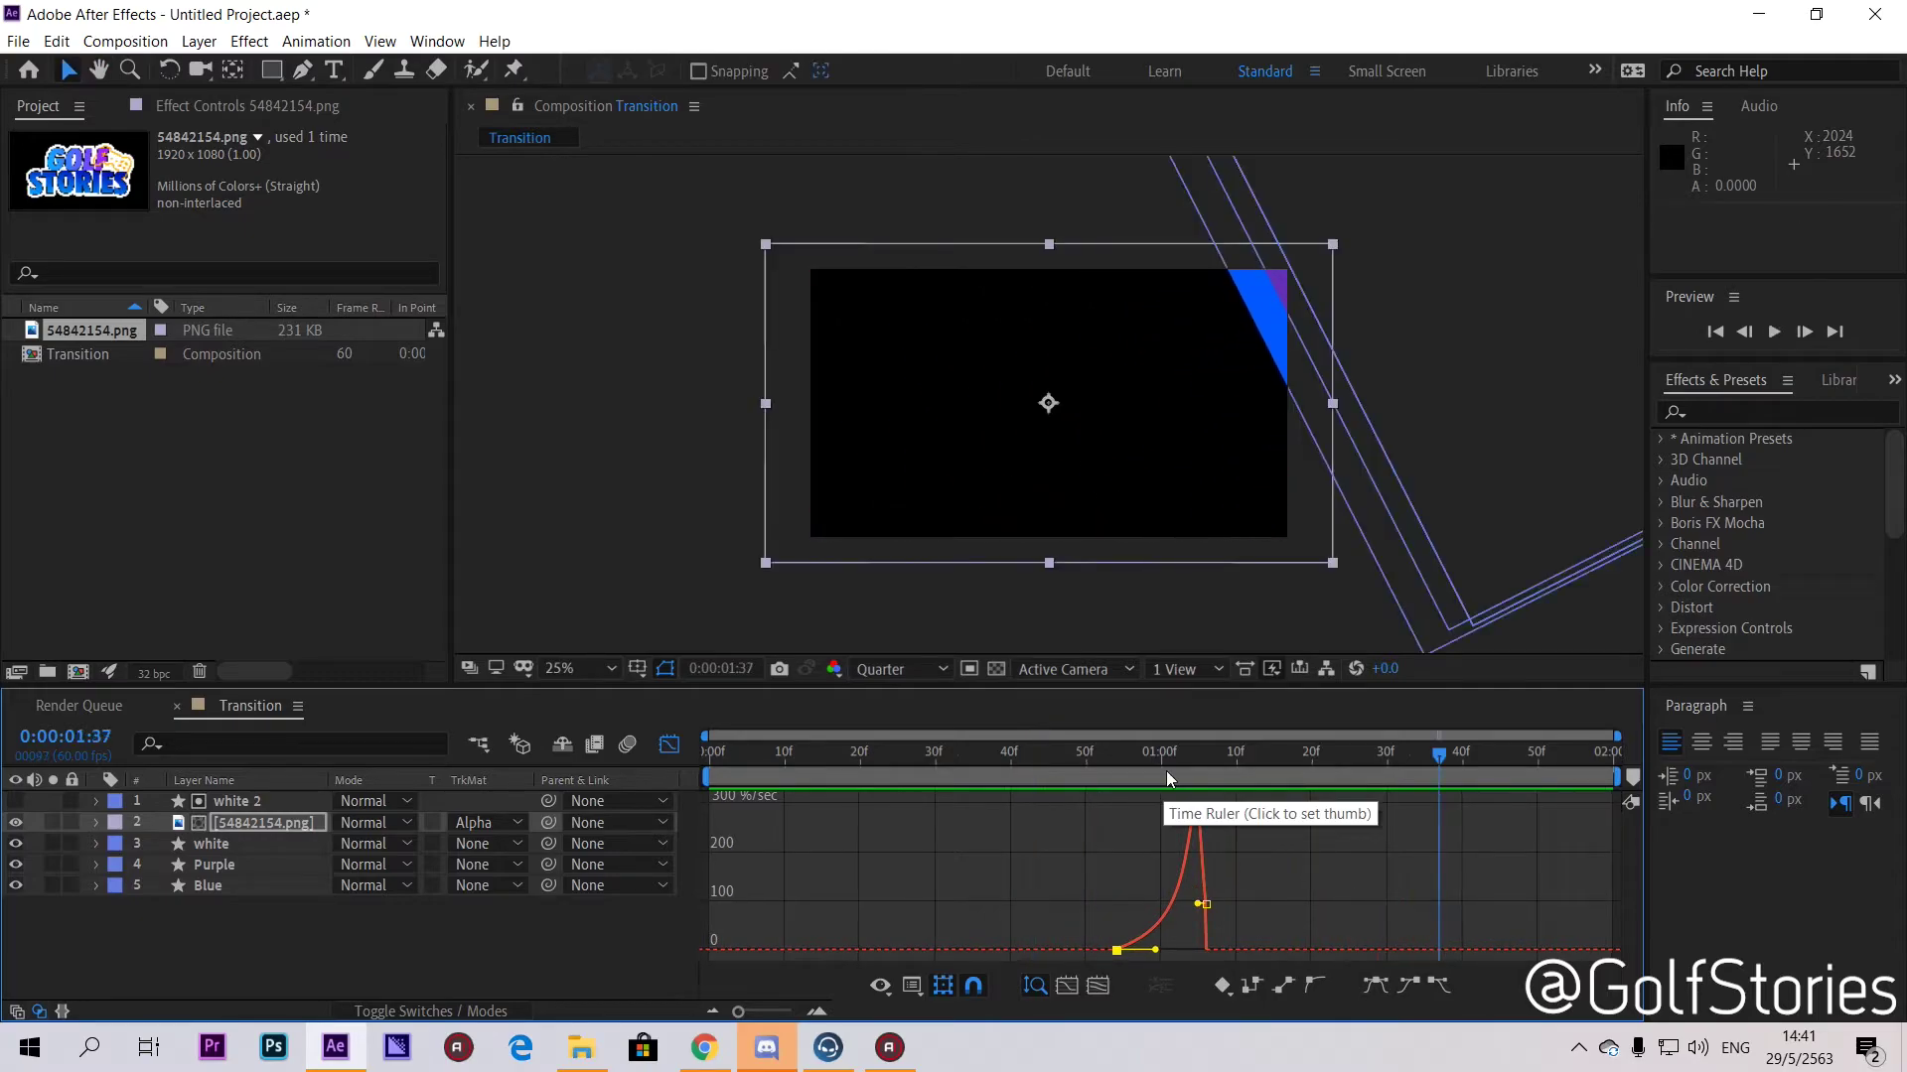
# Step: Move the logo's second Scale keyframe to 0:00:01:12 at zero speed and replay the sweep
pyautogui.click(1098, 778)
pyautogui.moveTo(1097, 792); pyautogui.dragTo(1150, 832)
pyautogui.moveTo(1205, 904); pyautogui.dragTo(1251, 951)
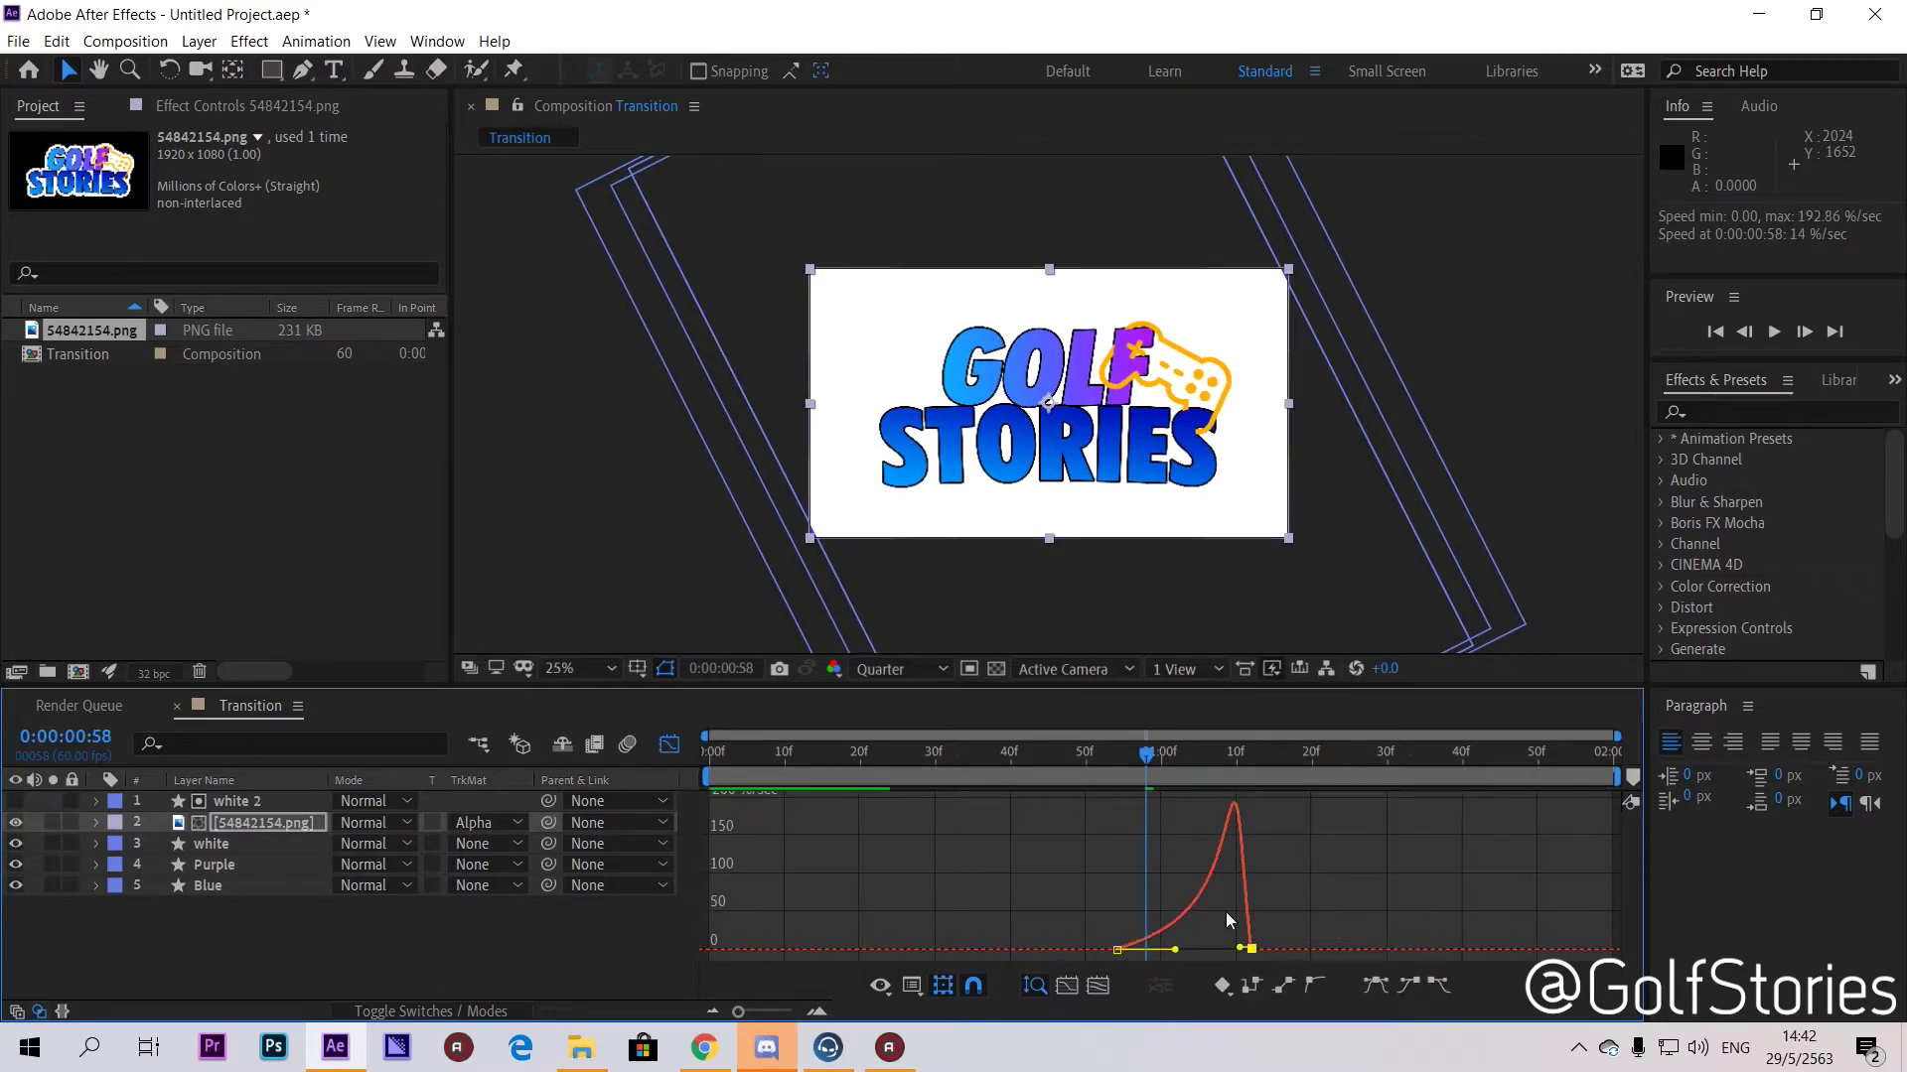
pyautogui.moveTo(1126, 760); pyautogui.dragTo(1076, 777)
pyautogui.click(1144, 773)
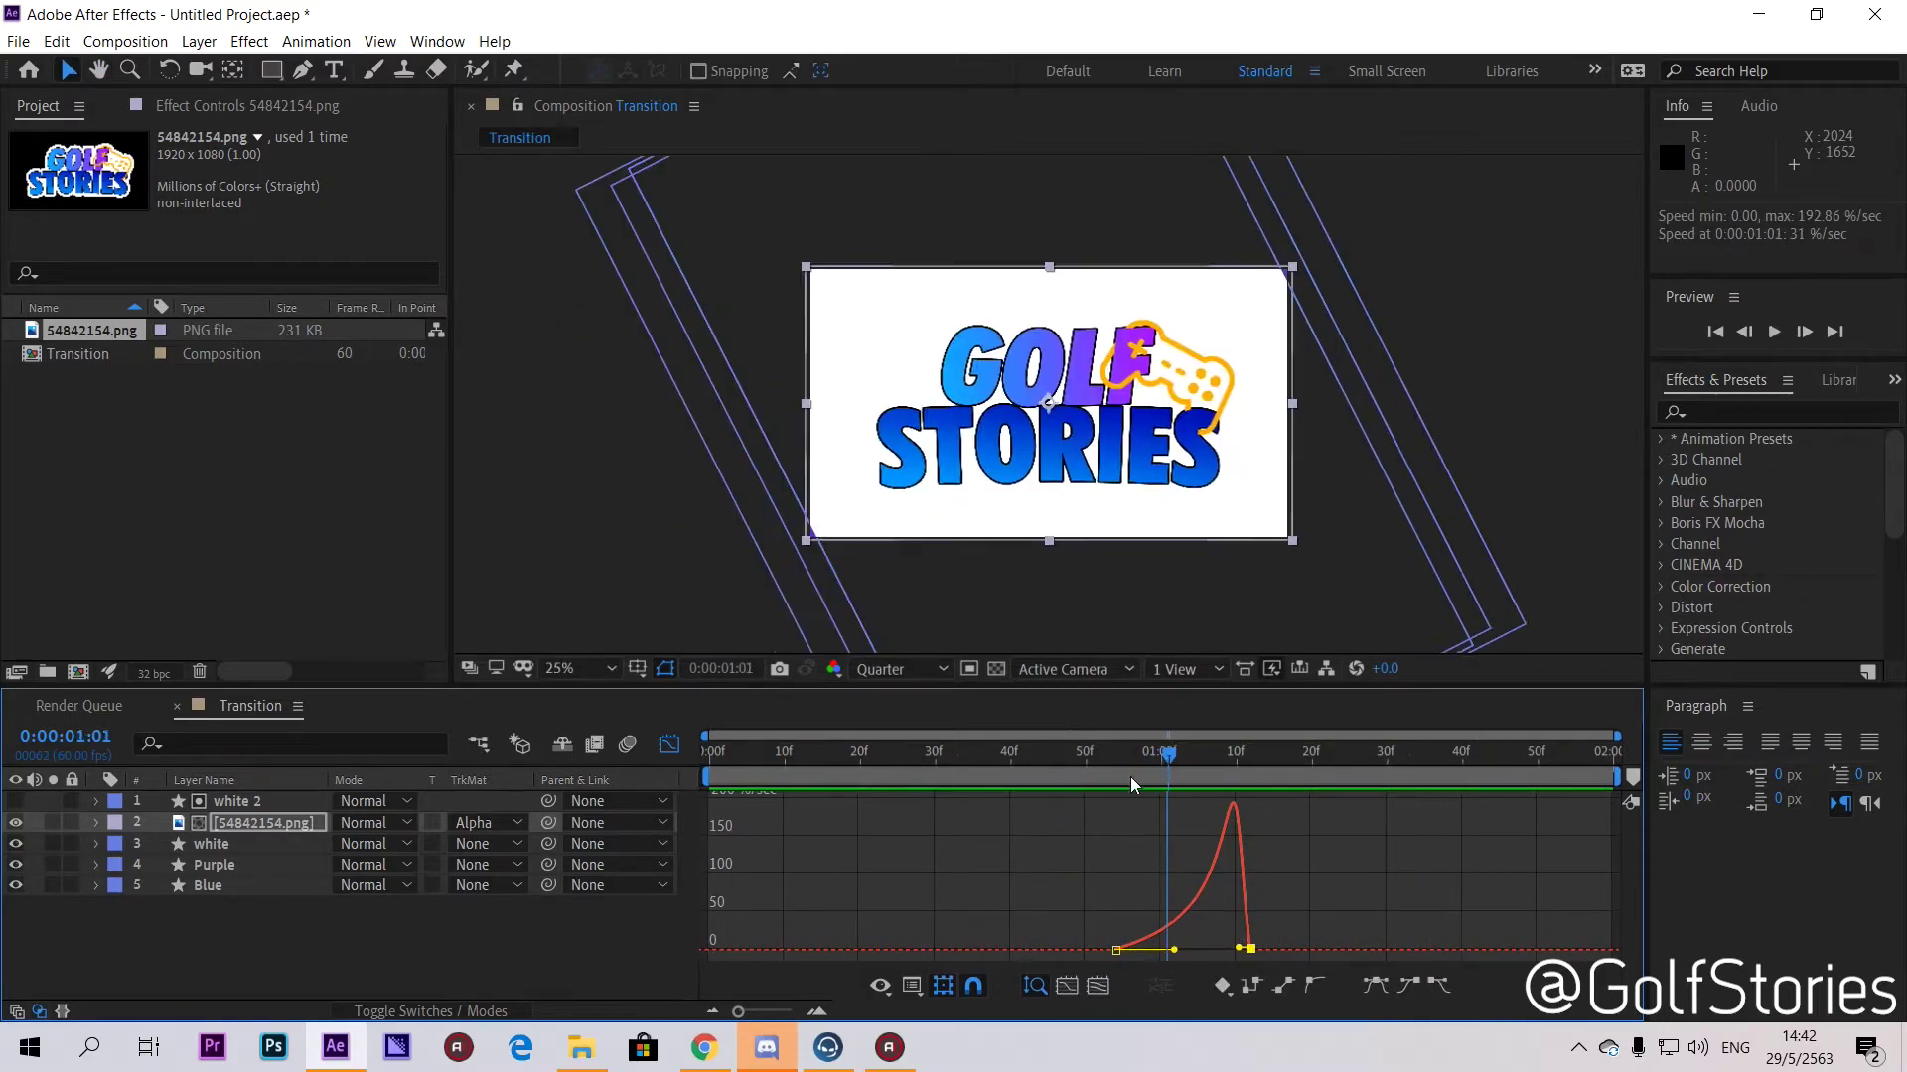
pyautogui.moveTo(1191, 784); pyautogui.dragTo(921, 834)
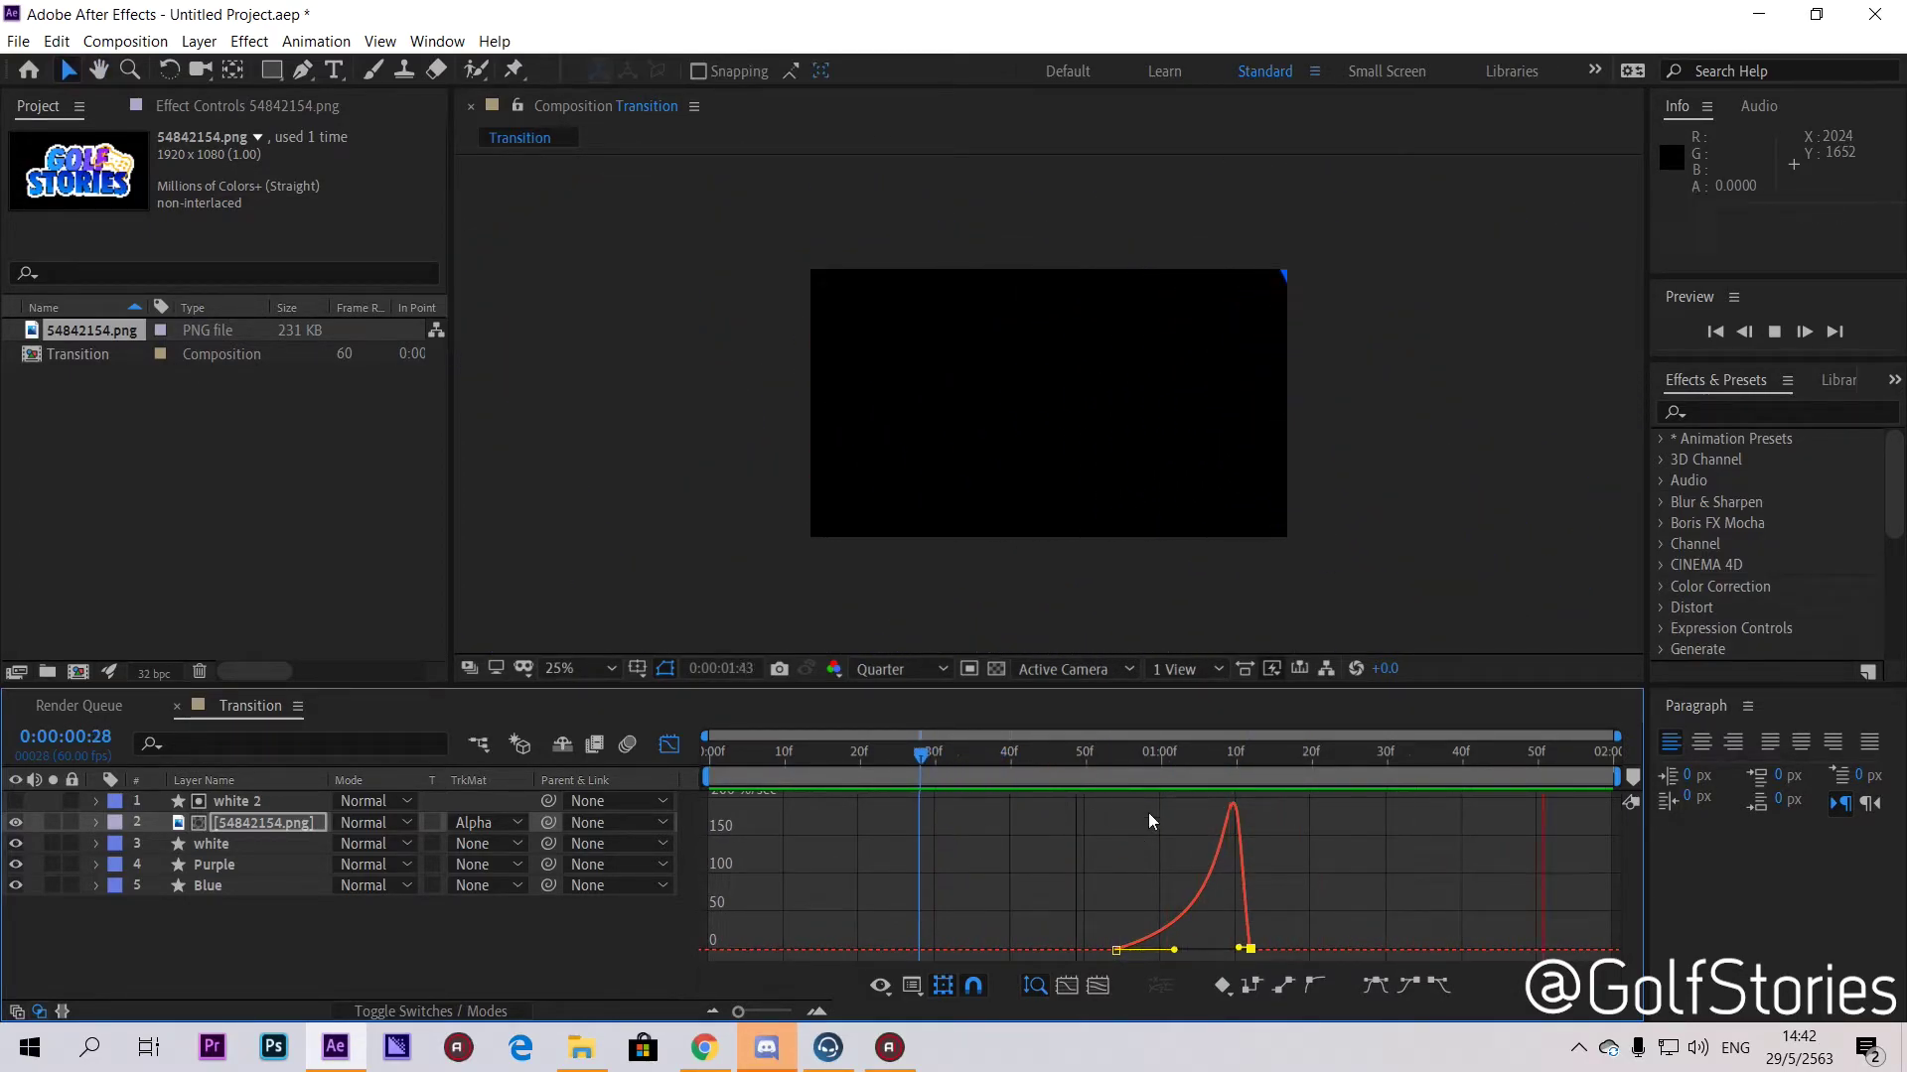
# Step: Reshape the logo's Scale speed curve into a nearly symmetrical, rounded peak and preview it
pyautogui.click(1084, 775)
pyautogui.moveTo(1082, 769); pyautogui.dragTo(1198, 771)
pyautogui.moveTo(1239, 948)
pyautogui.mouseDown()
pyautogui.moveTo(1149, 950)
pyautogui.moveTo(1227, 950)
pyautogui.mouseUp()
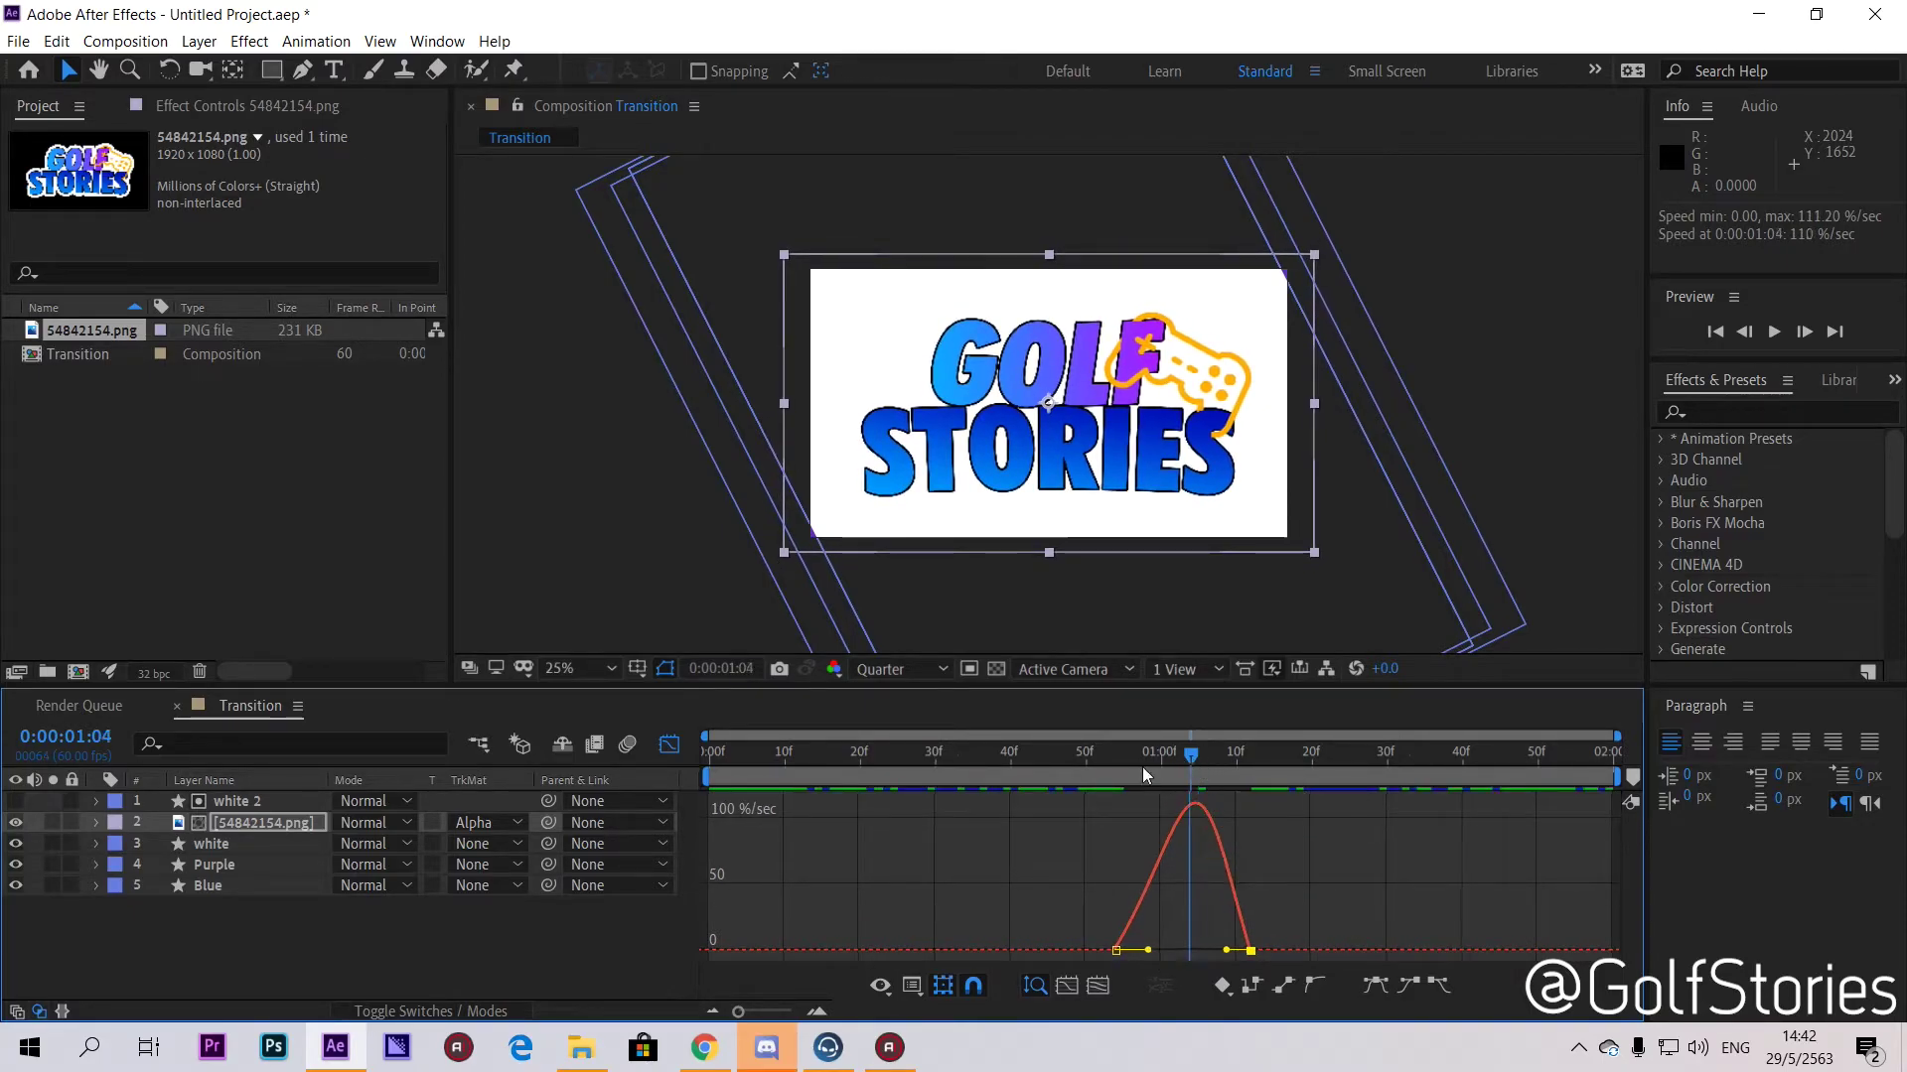
pyautogui.moveTo(1142, 767); pyautogui.dragTo(1038, 795)
pyautogui.press('space')
pyautogui.press('space')
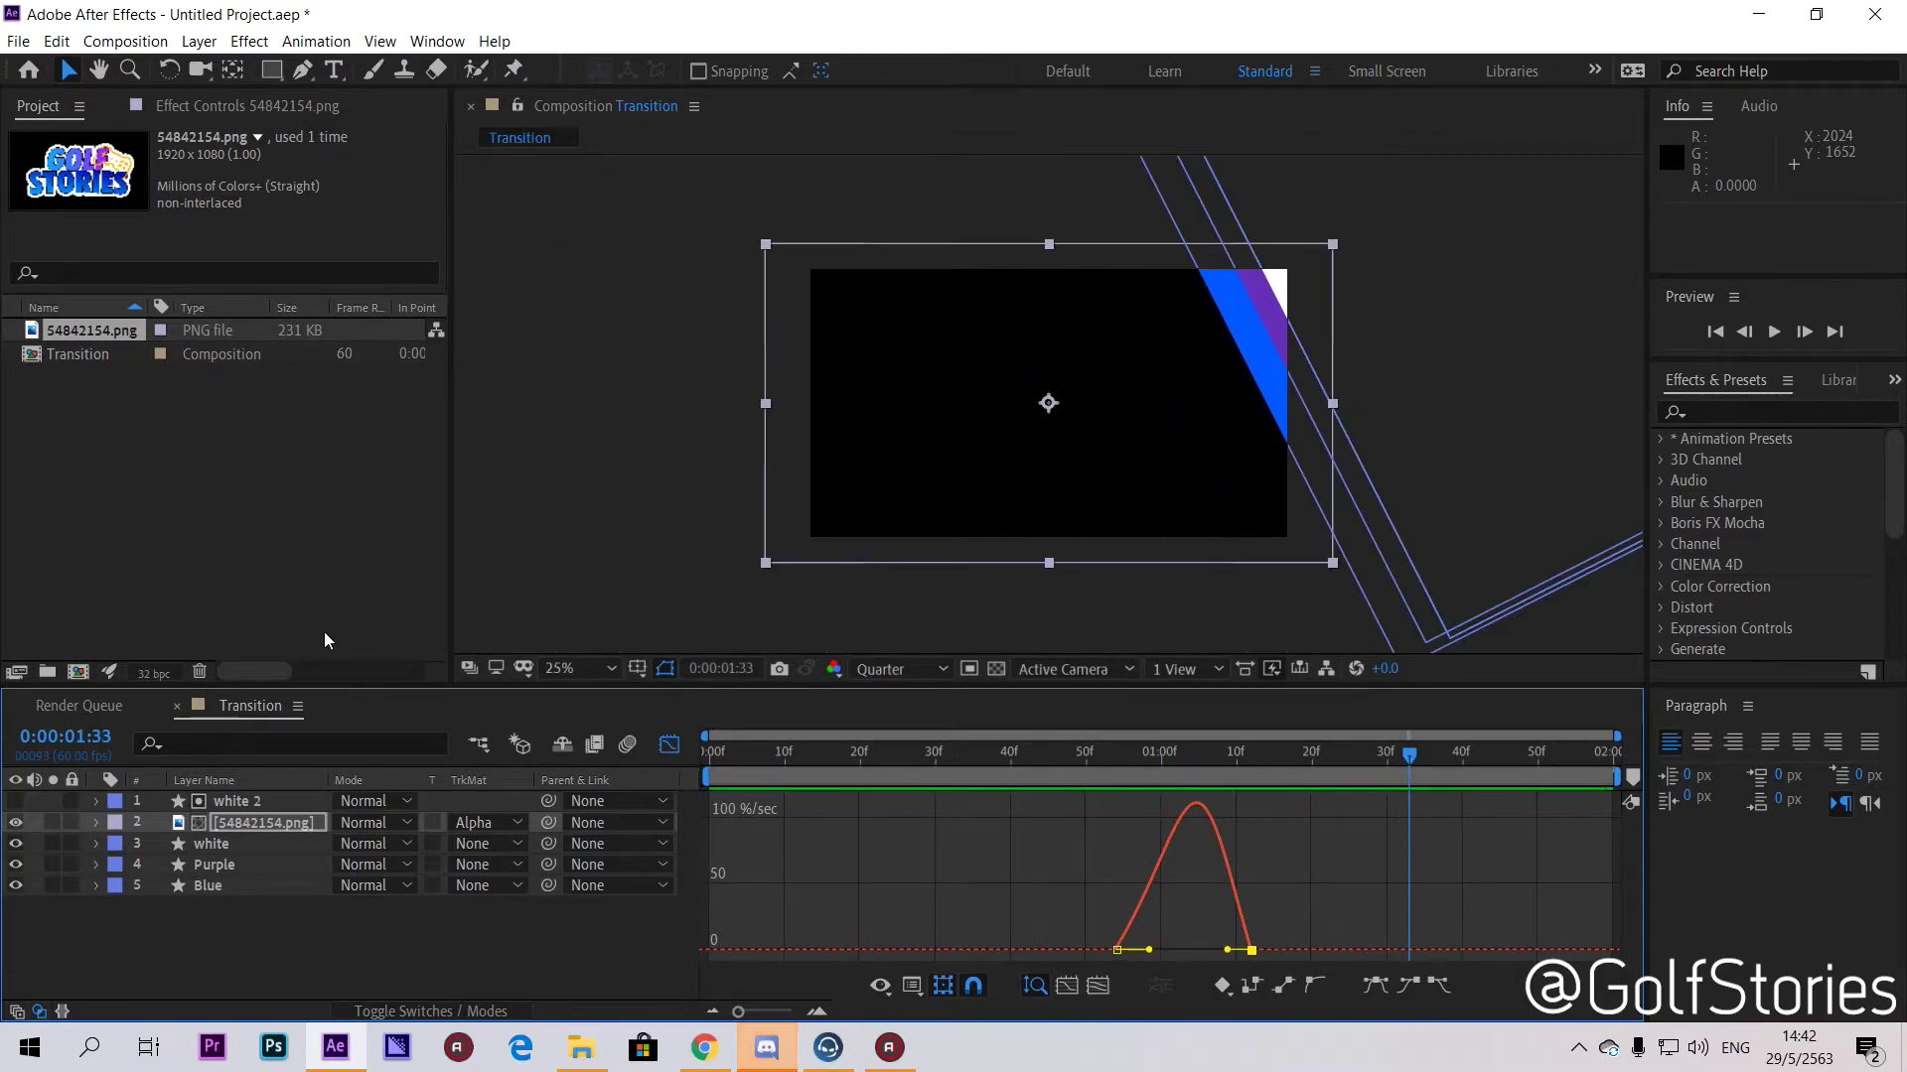
# Step: Close the Graph Editor and add a 100% Scale keyframe to the logo layer at 0:00:01:20
pyautogui.press('s')
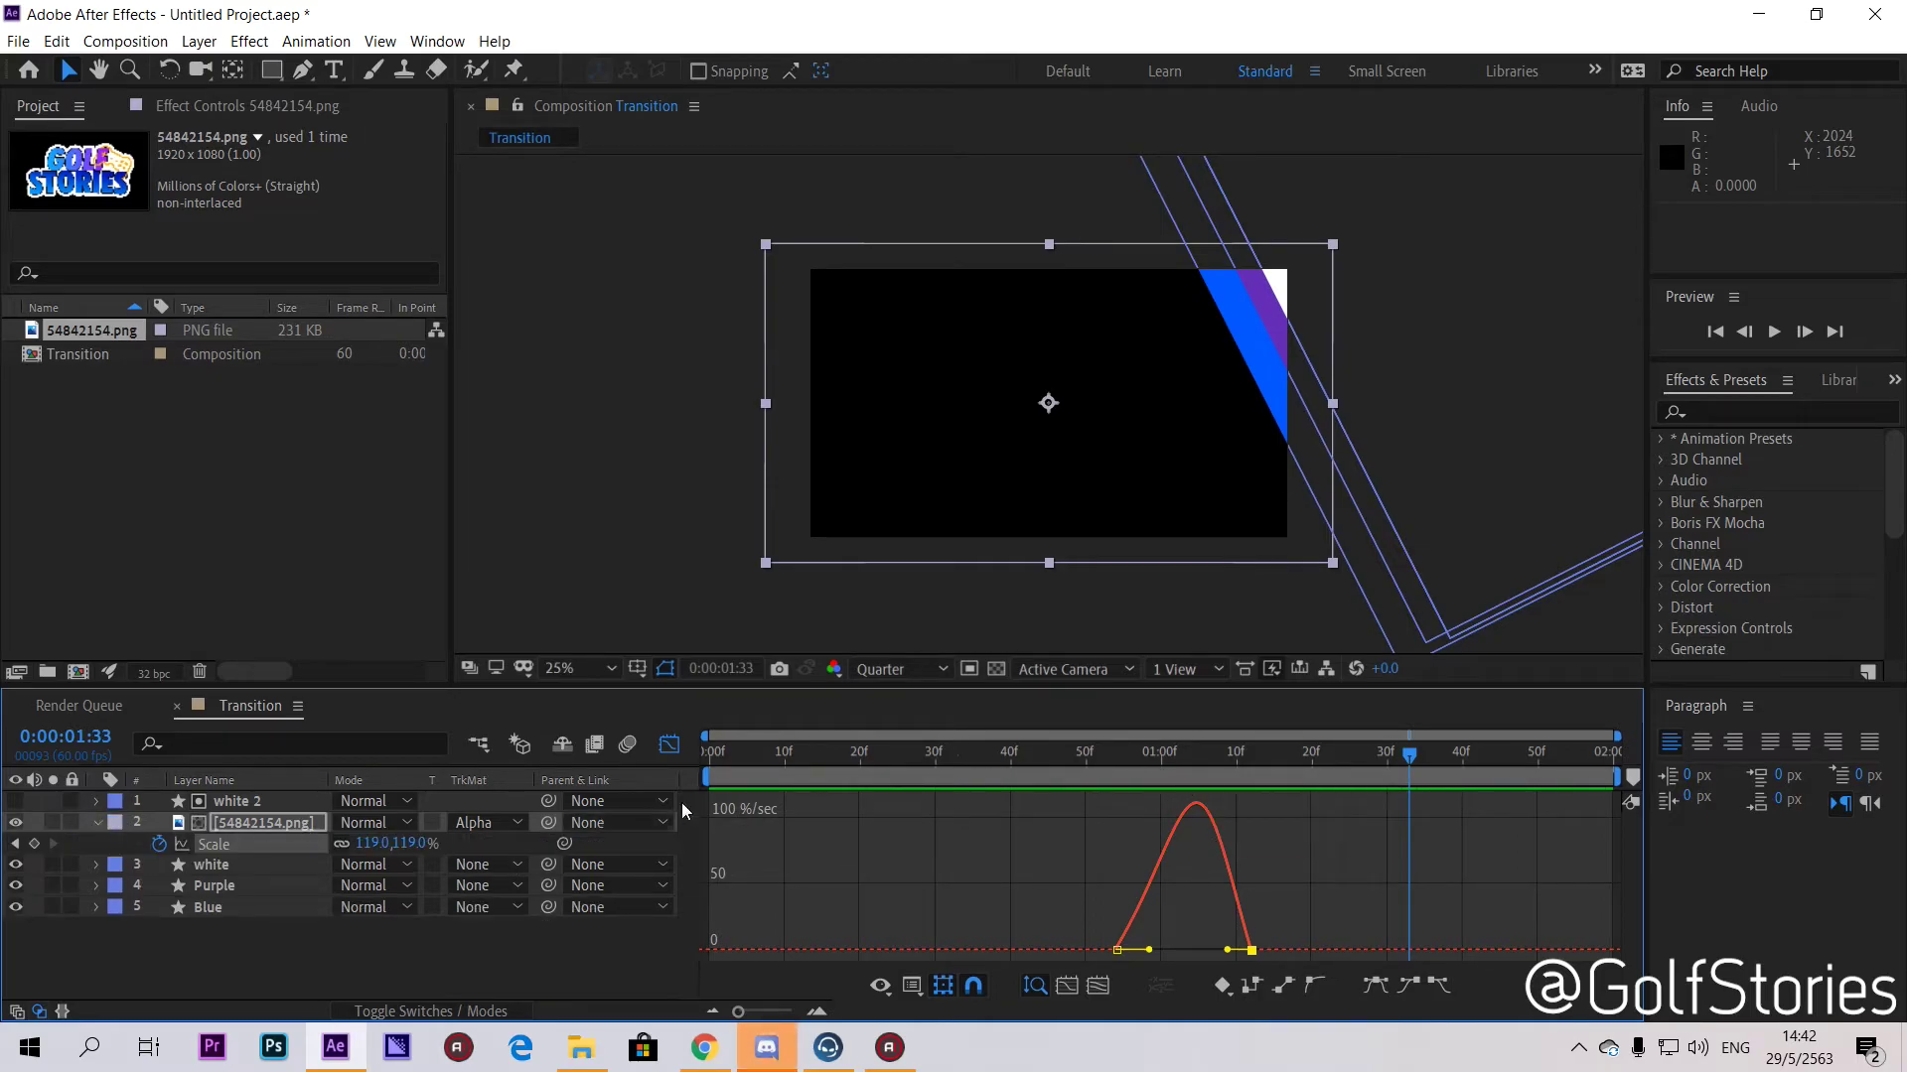
pyautogui.click(669, 745)
pyautogui.moveTo(1426, 761); pyautogui.dragTo(1250, 771)
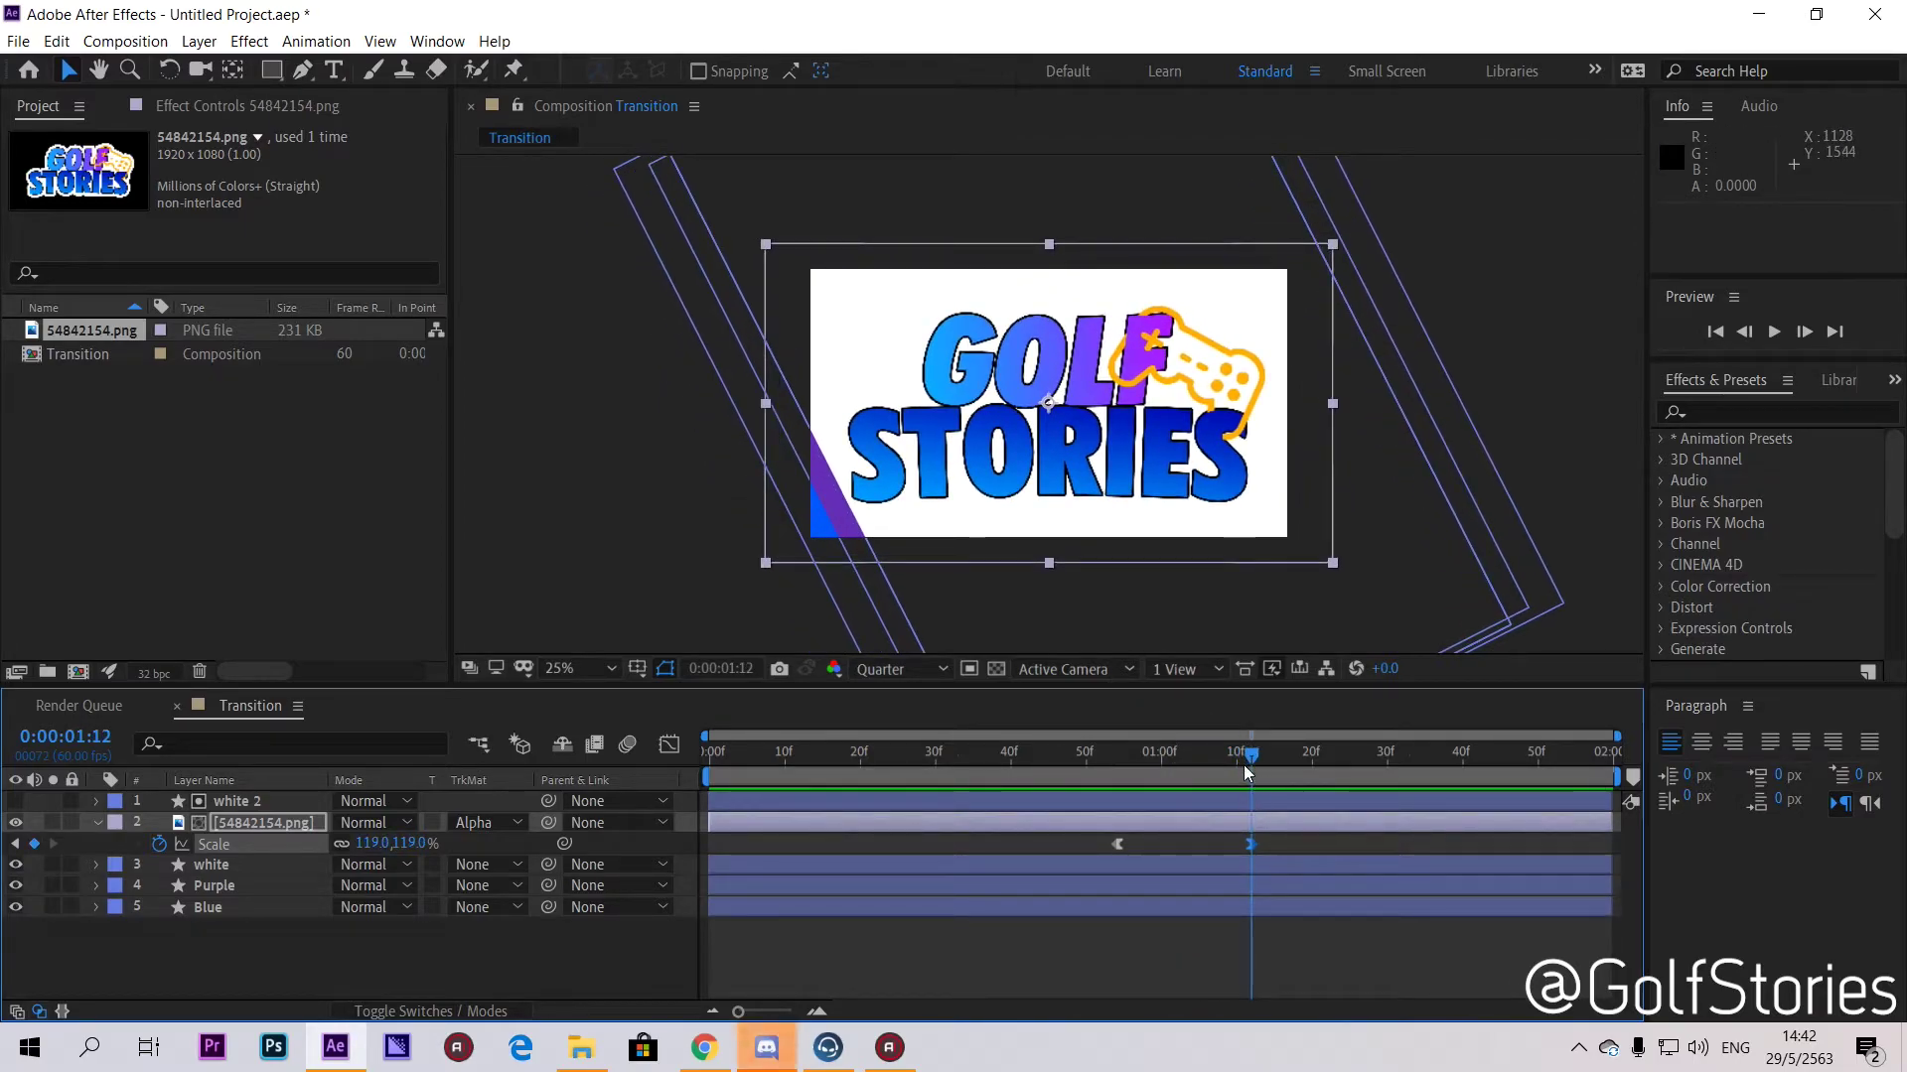
pyautogui.moveTo(1259, 756); pyautogui.dragTo(1309, 772)
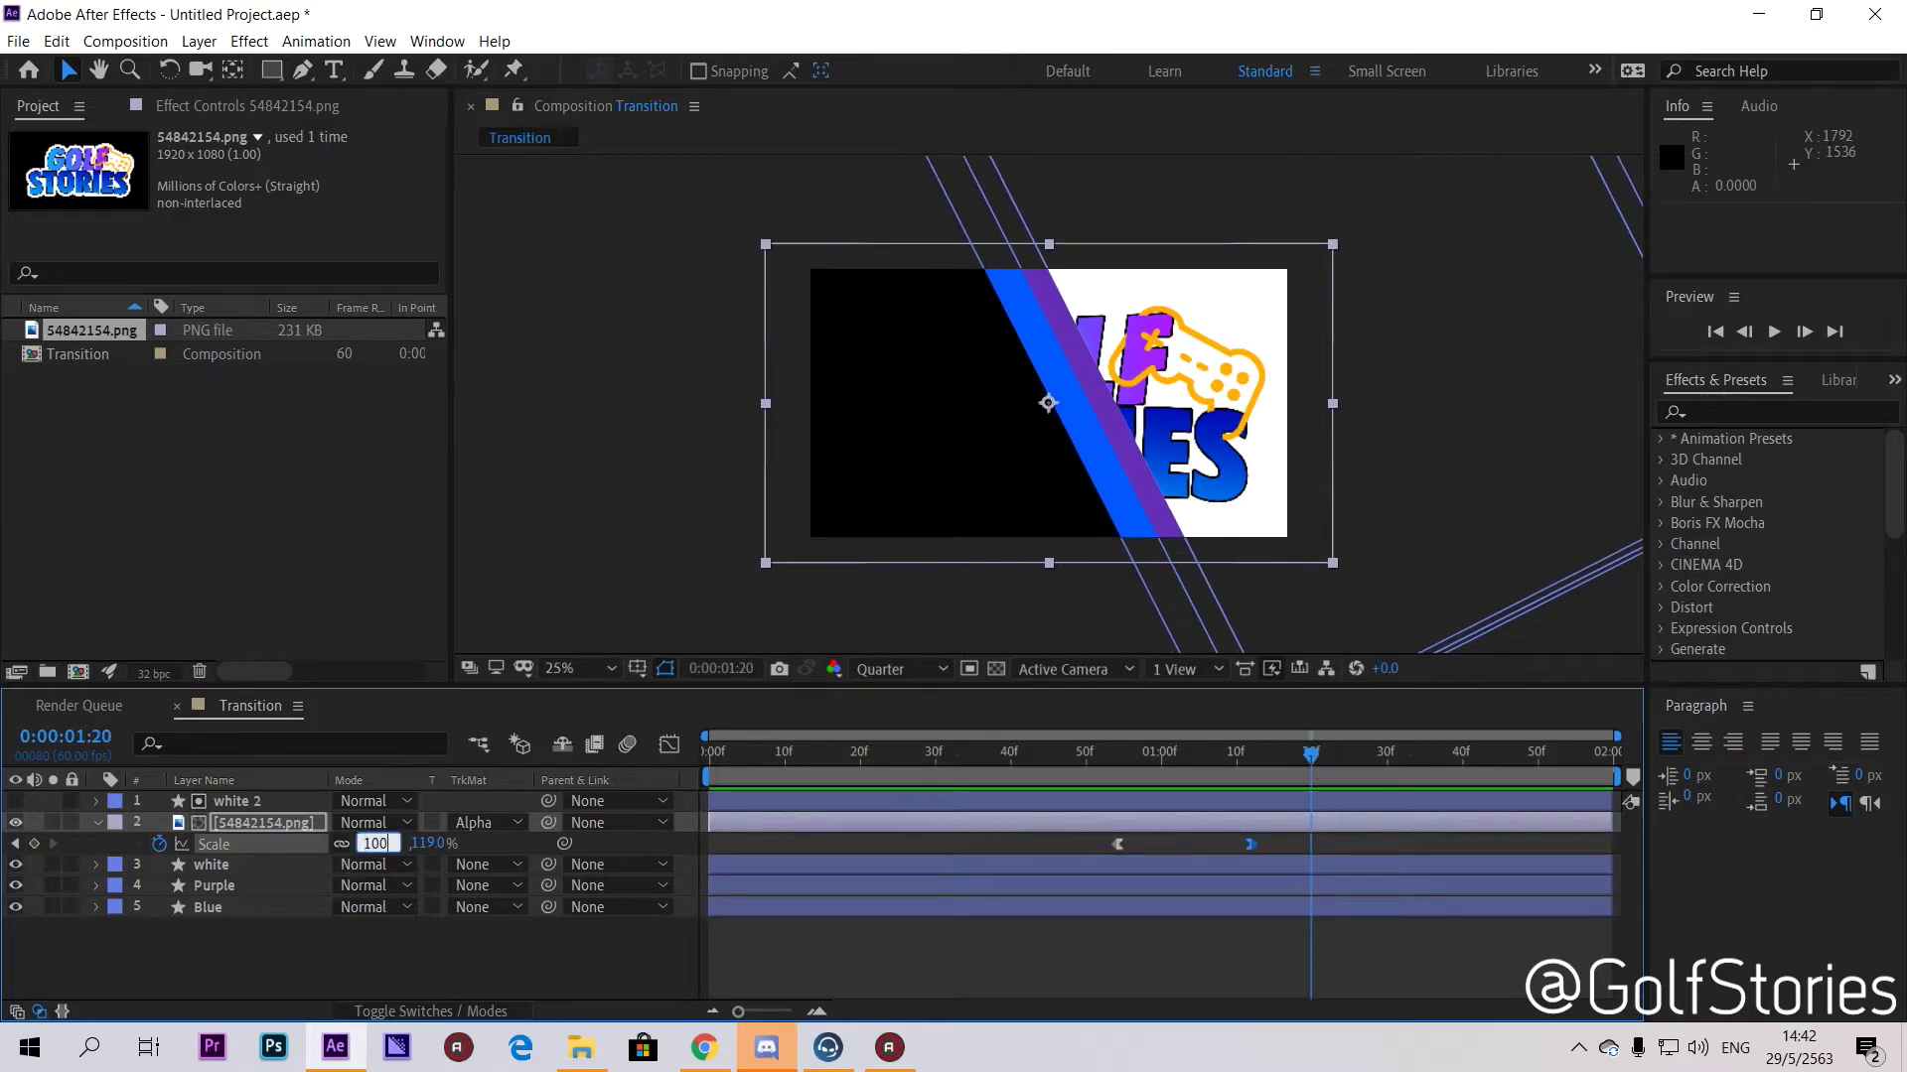
pyautogui.press('Return')
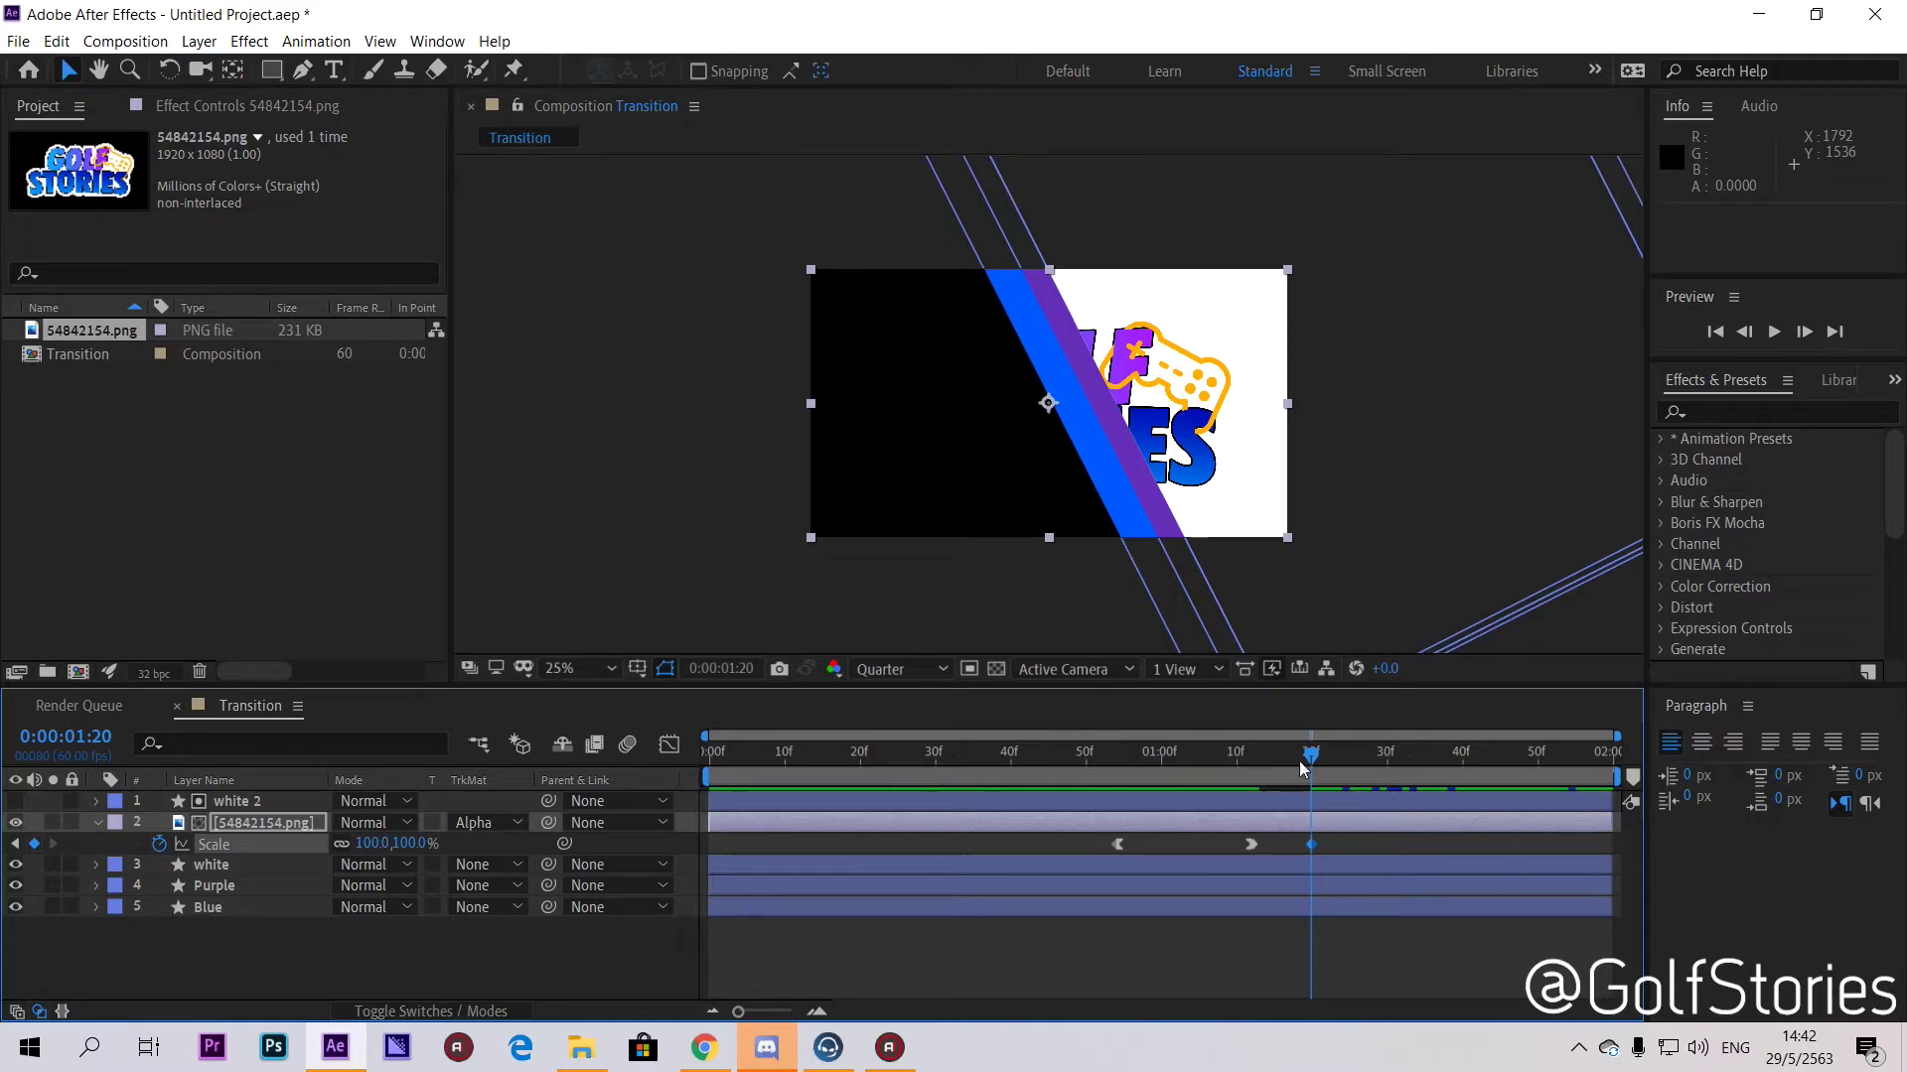
# Step: Play the transition from the first frame to check how the logo grows and shrinks back
pyautogui.press('space')
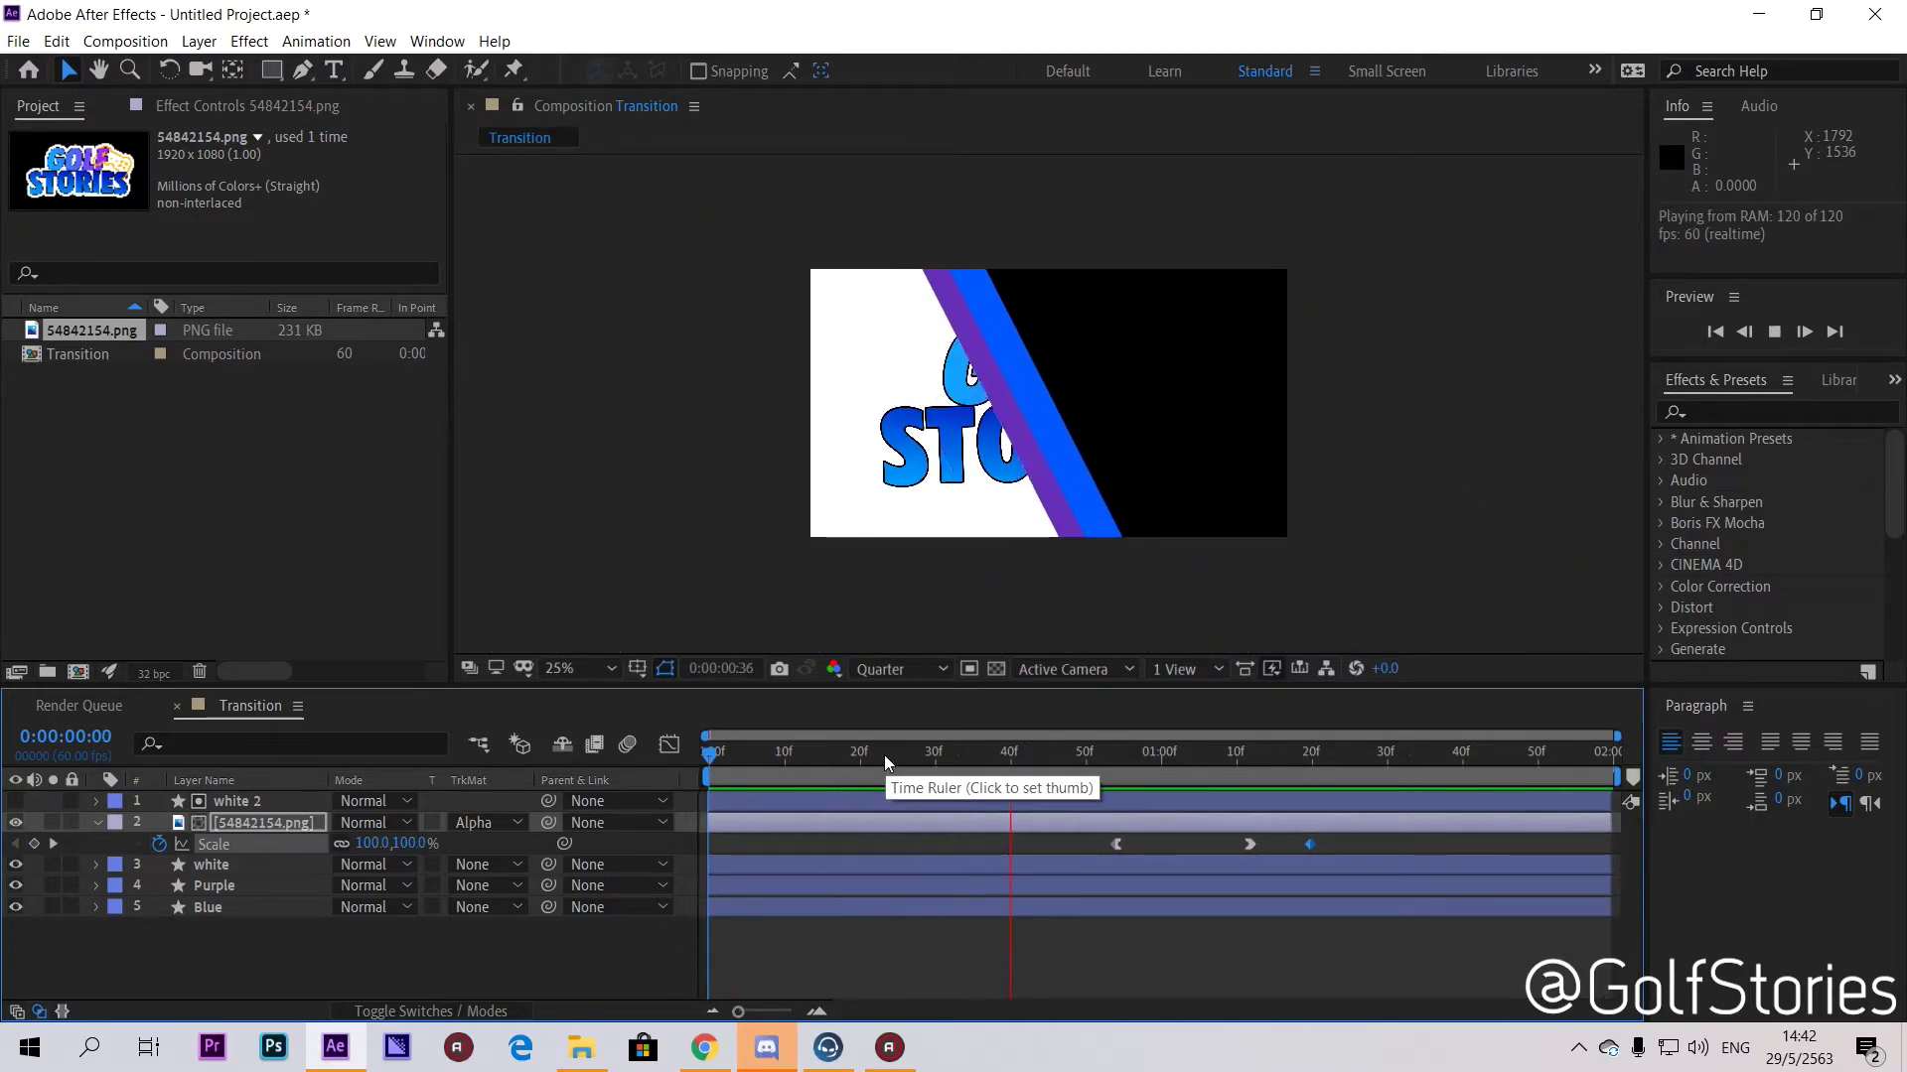
pyautogui.press('space')
pyautogui.press('Home')
pyautogui.press('space')
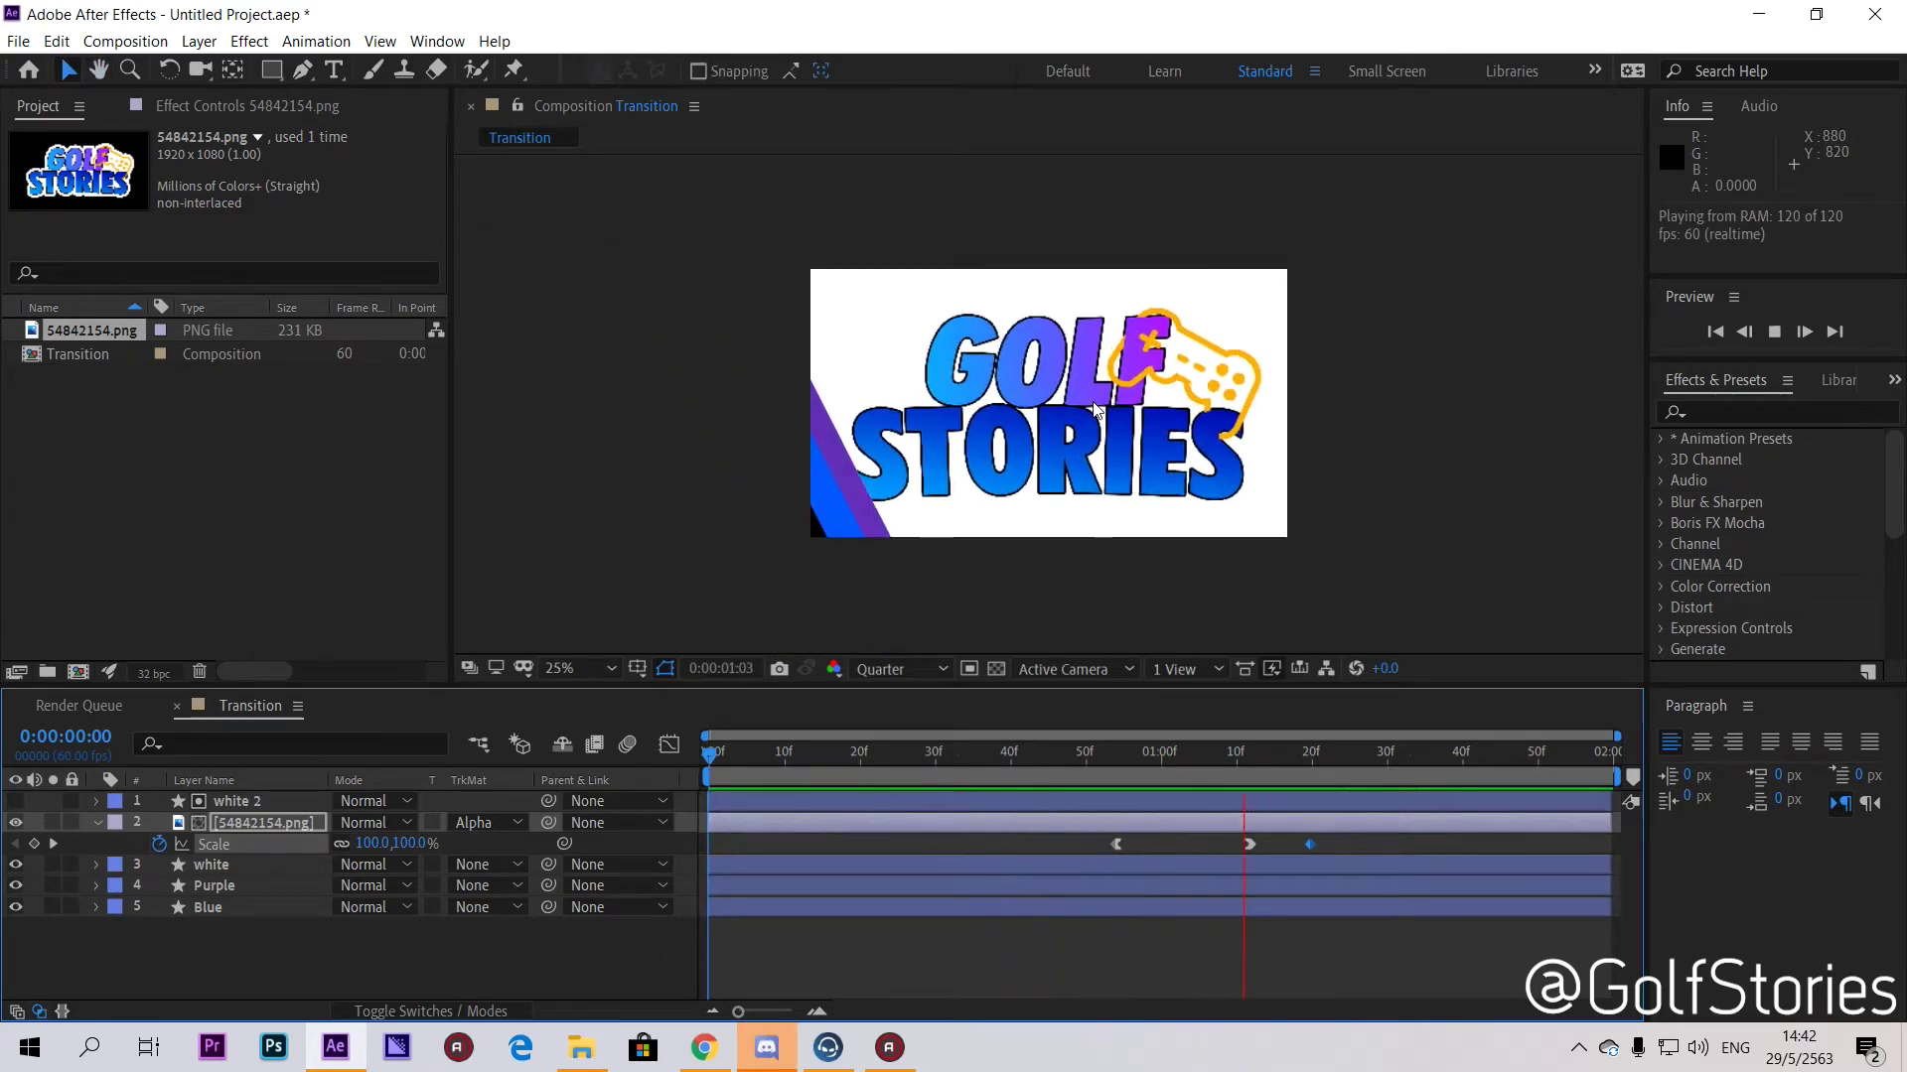
pyautogui.press('space')
pyautogui.press('space')
pyautogui.press('space')
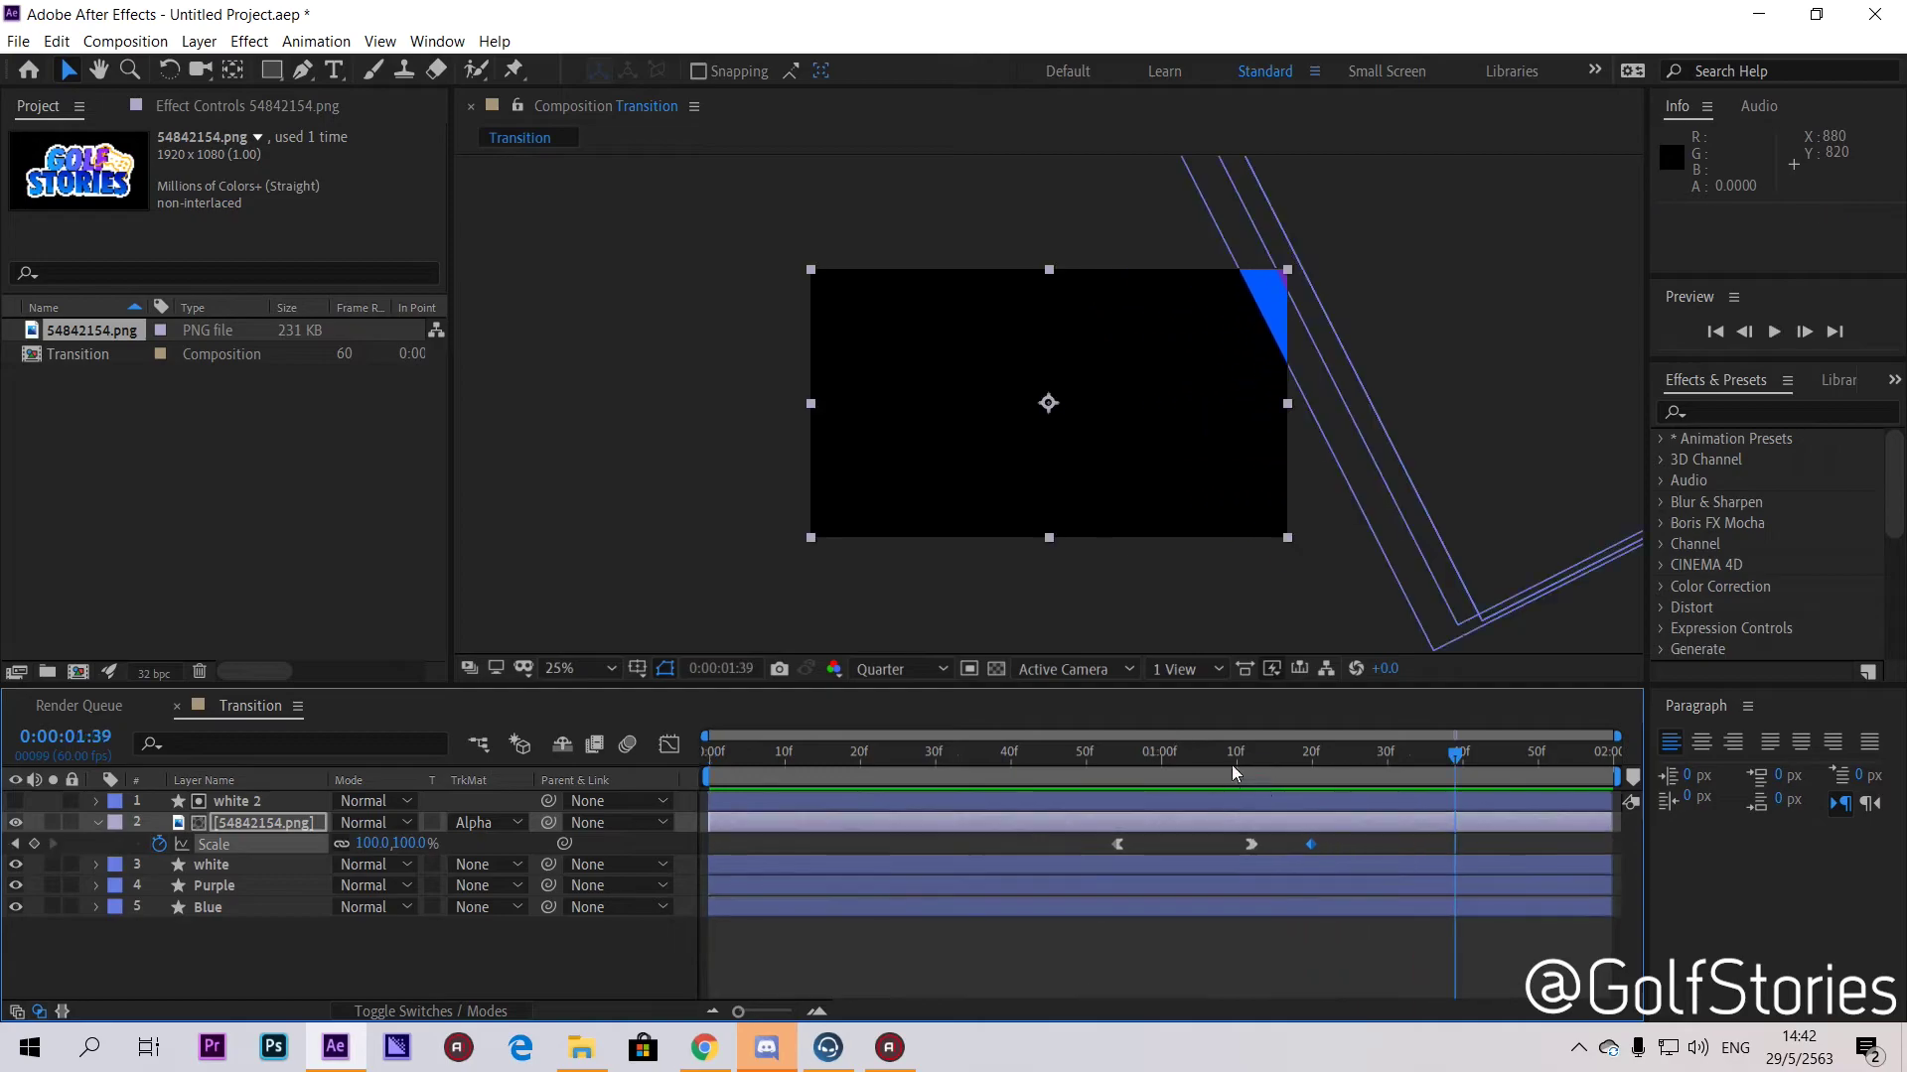
# Step: Collapse the logo layer, move to 0:00:00:43 and apply the Drop Shadow effect to the Purple layer
pyautogui.click(97, 822)
pyautogui.click(351, 926)
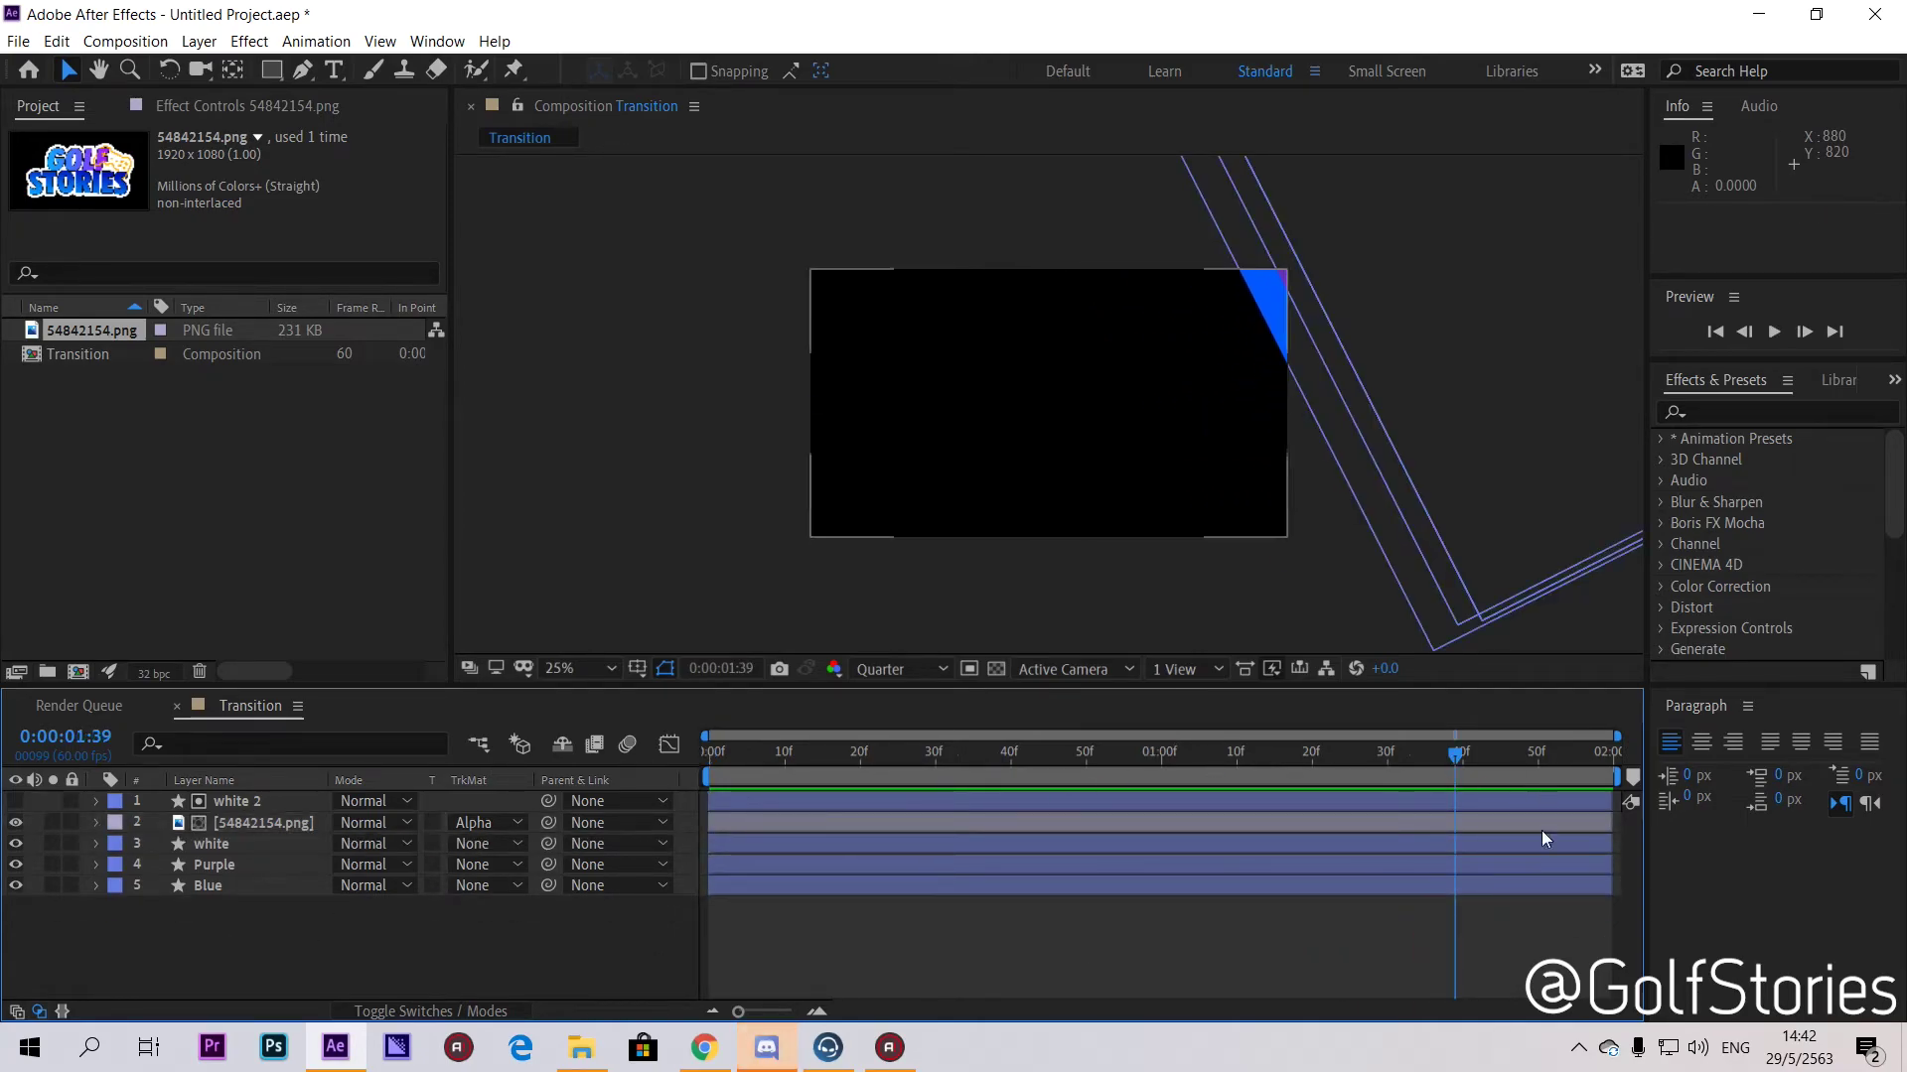
pyautogui.moveTo(1452, 765); pyautogui.dragTo(1034, 804)
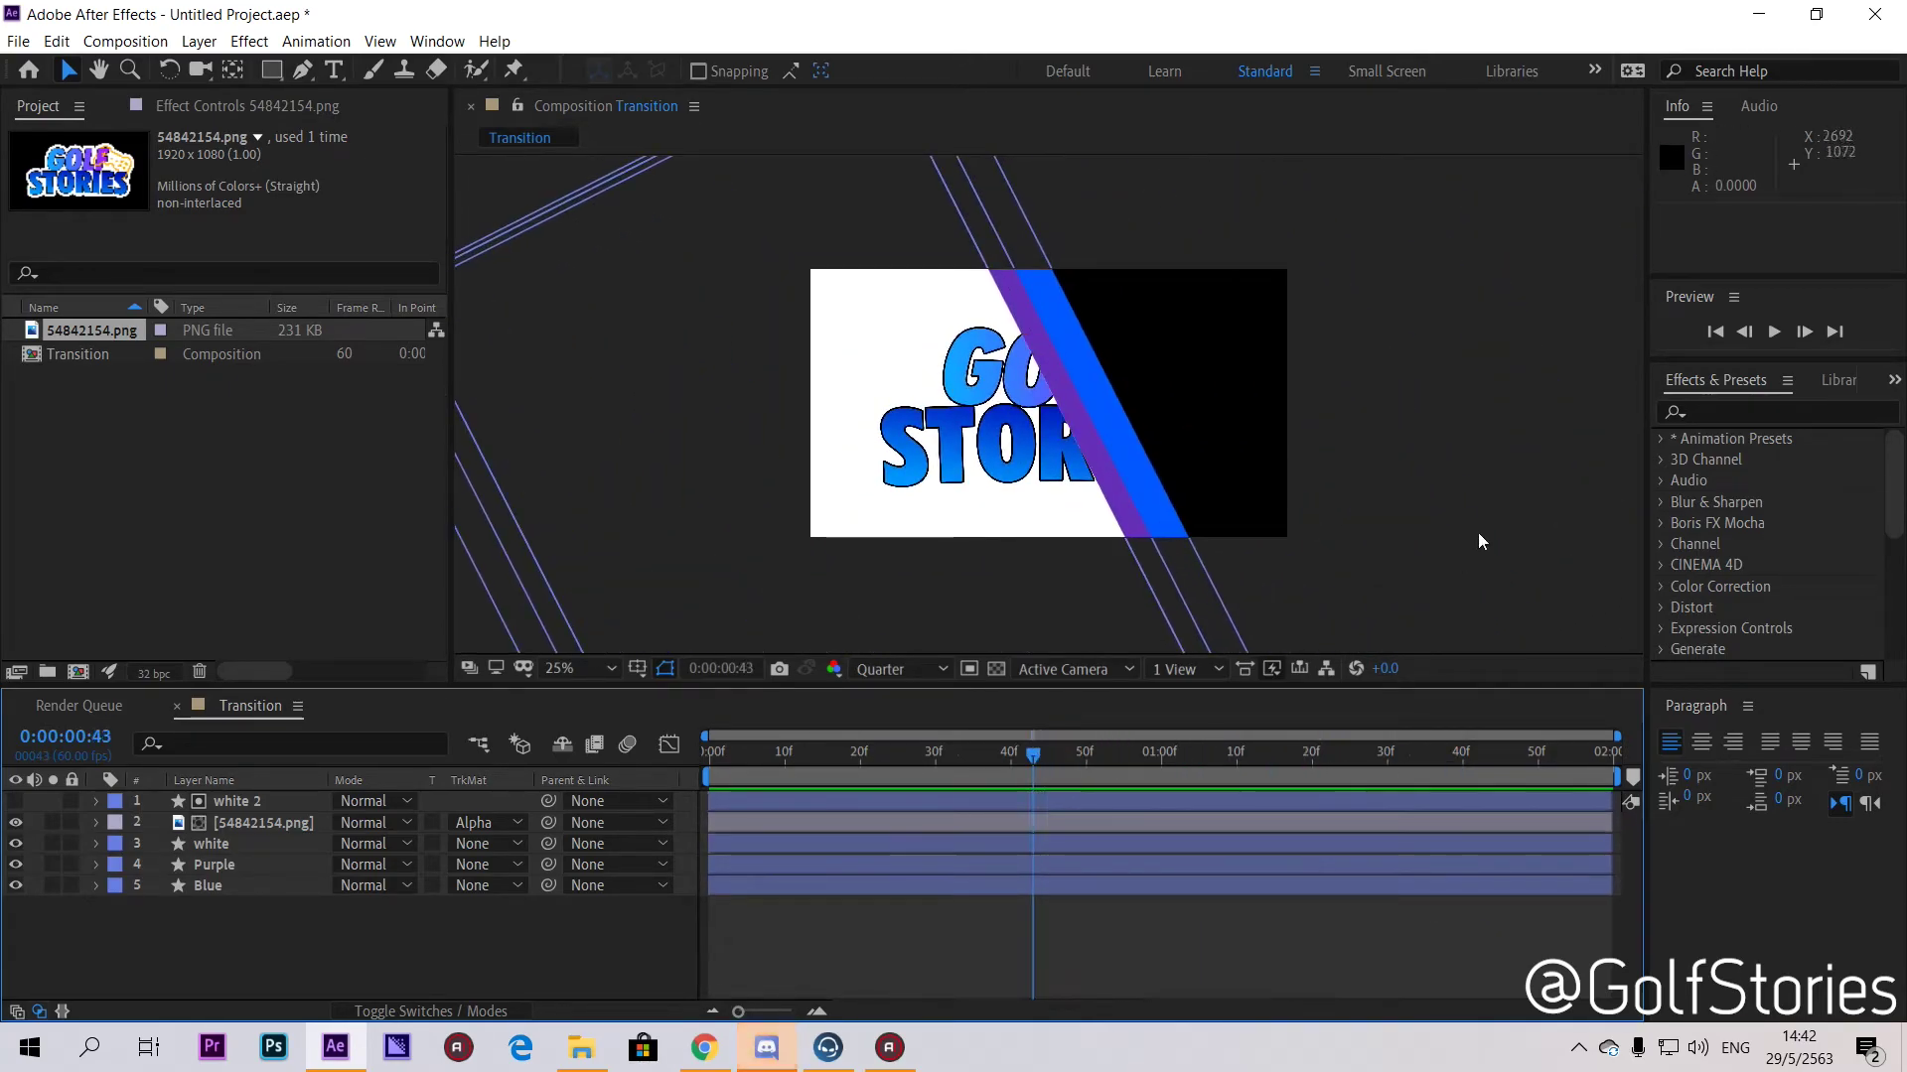
pyautogui.click(1698, 453)
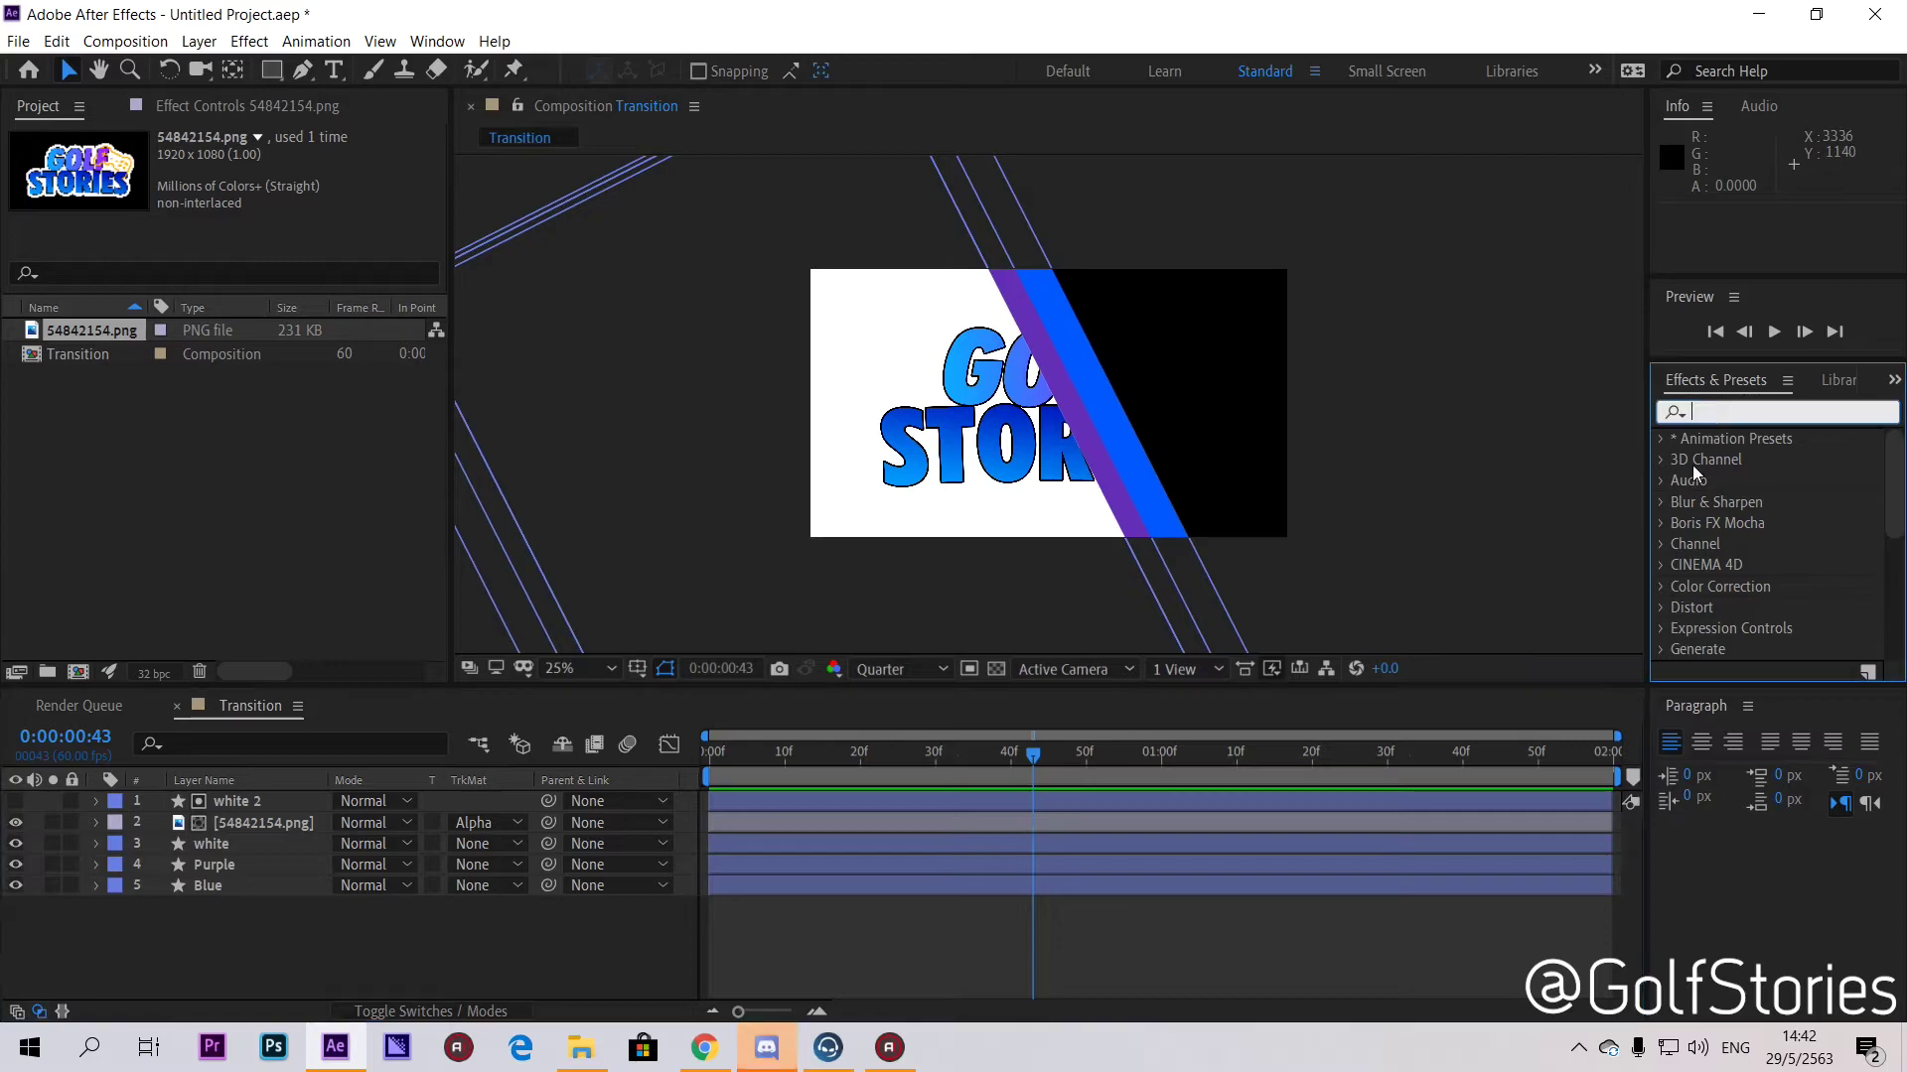
pyautogui.write('drop')
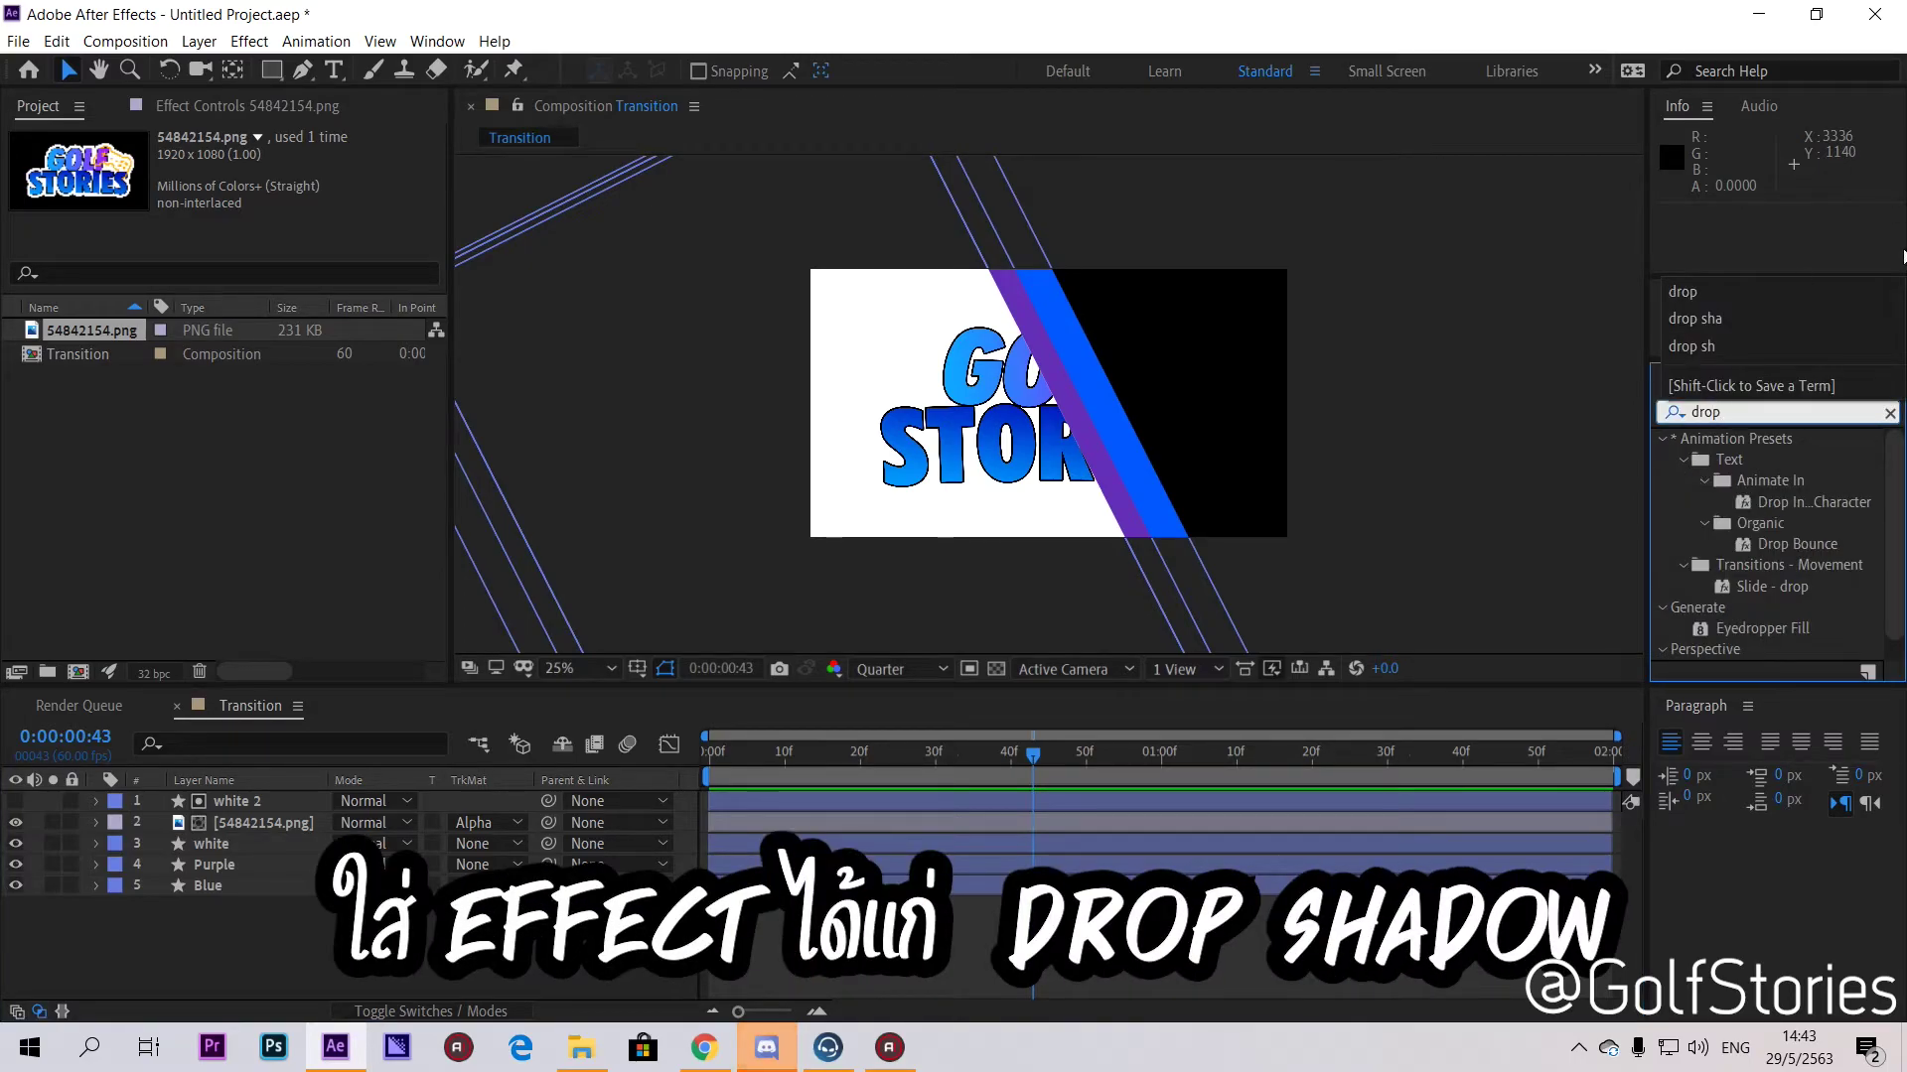
pyautogui.scroll(-1, 1804, 484)
pyautogui.moveTo(1769, 647); pyautogui.dragTo(221, 872)
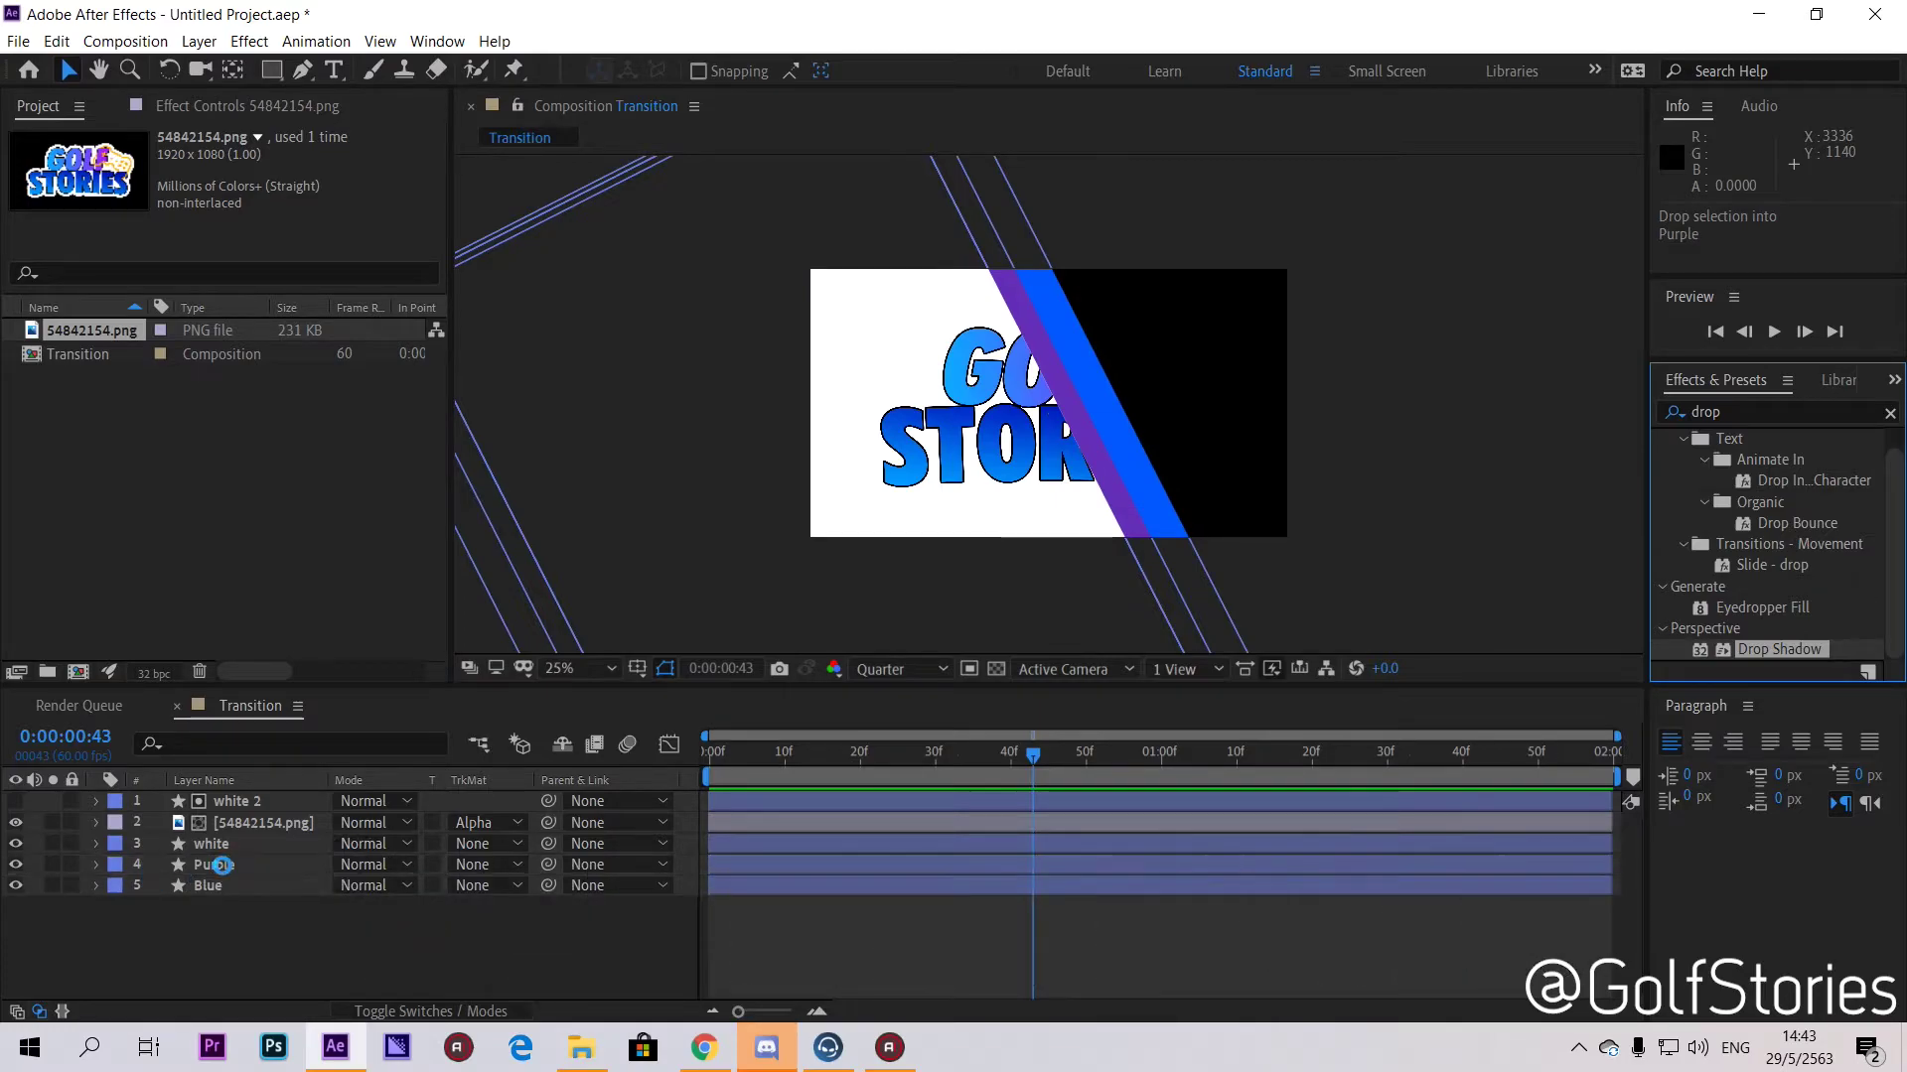
# Step: Switch the composition preview to Full resolution and set the Purple layer's drop shadow to direction 122°, distance 22 and softness 25
pyautogui.press('.')
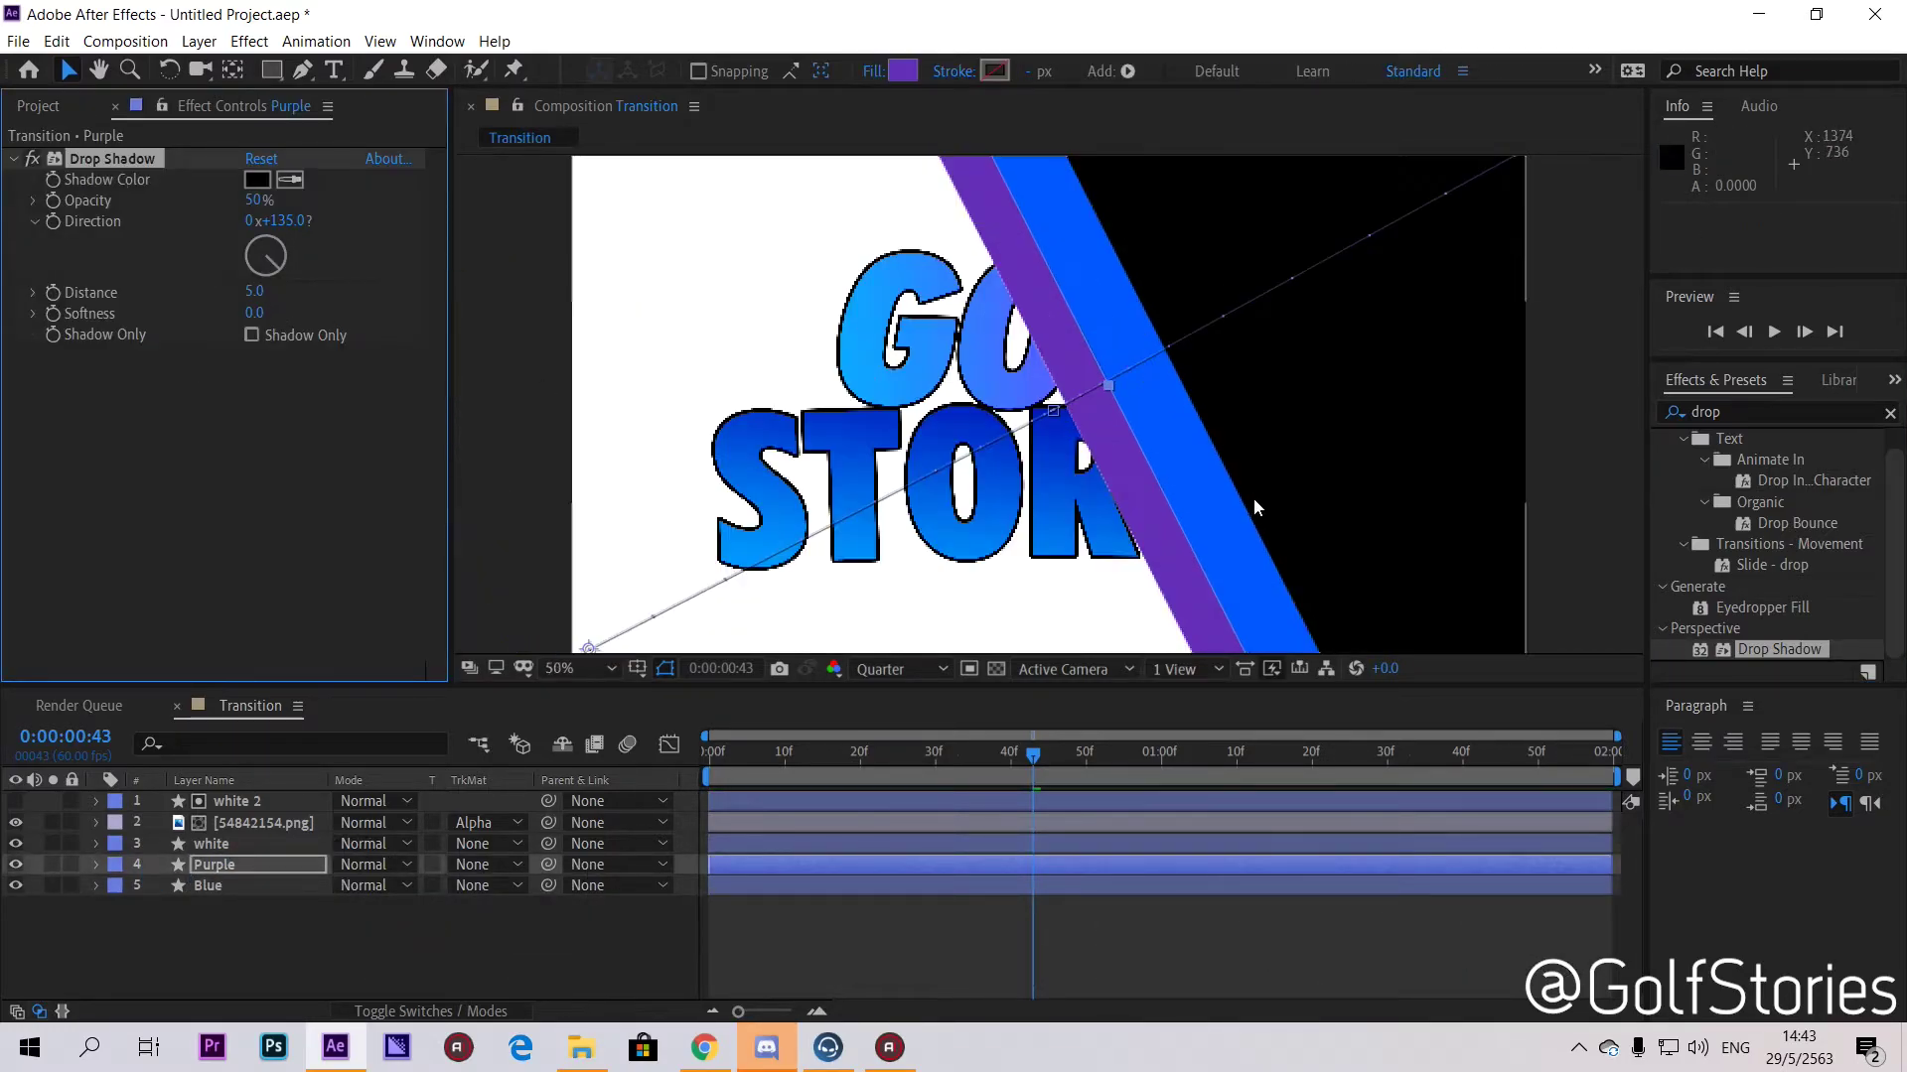
pyautogui.click(899, 669)
pyautogui.click(909, 707)
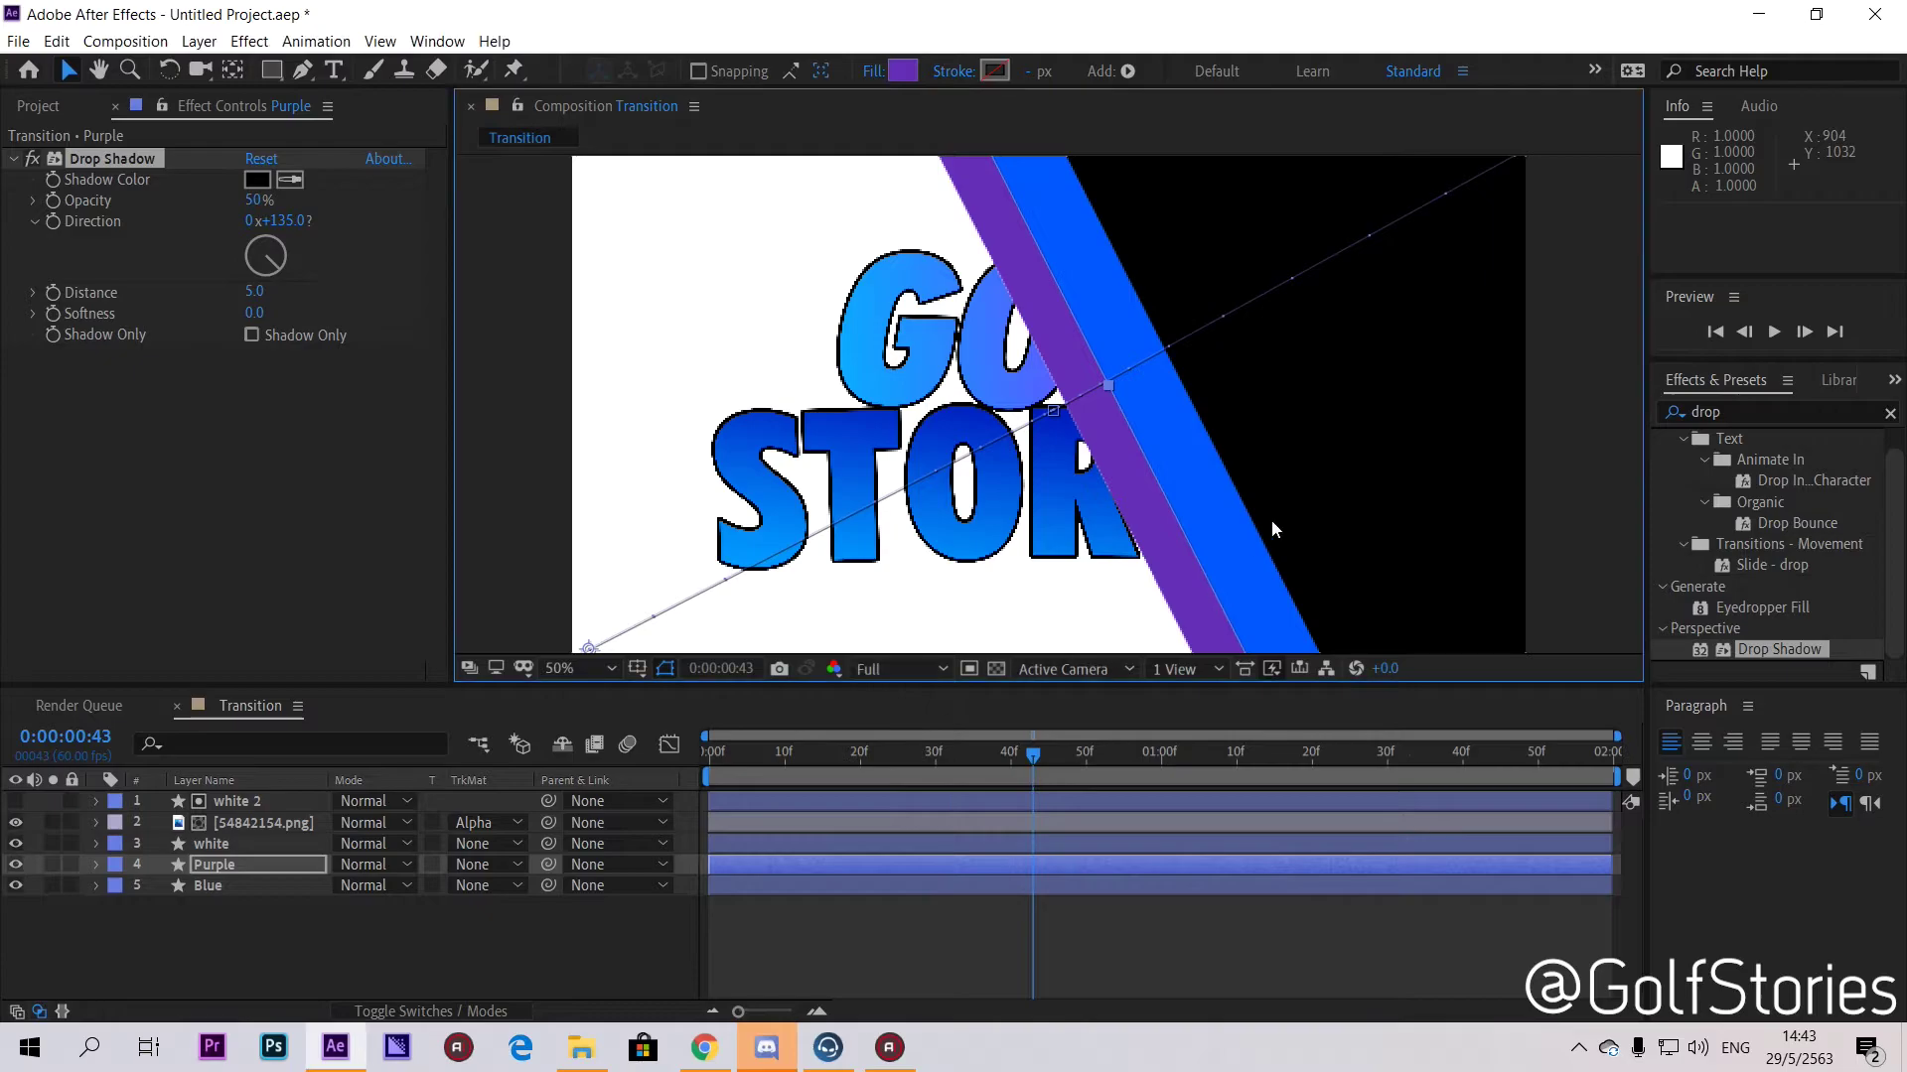
pyautogui.moveTo(276, 274); pyautogui.dragTo(501, 463)
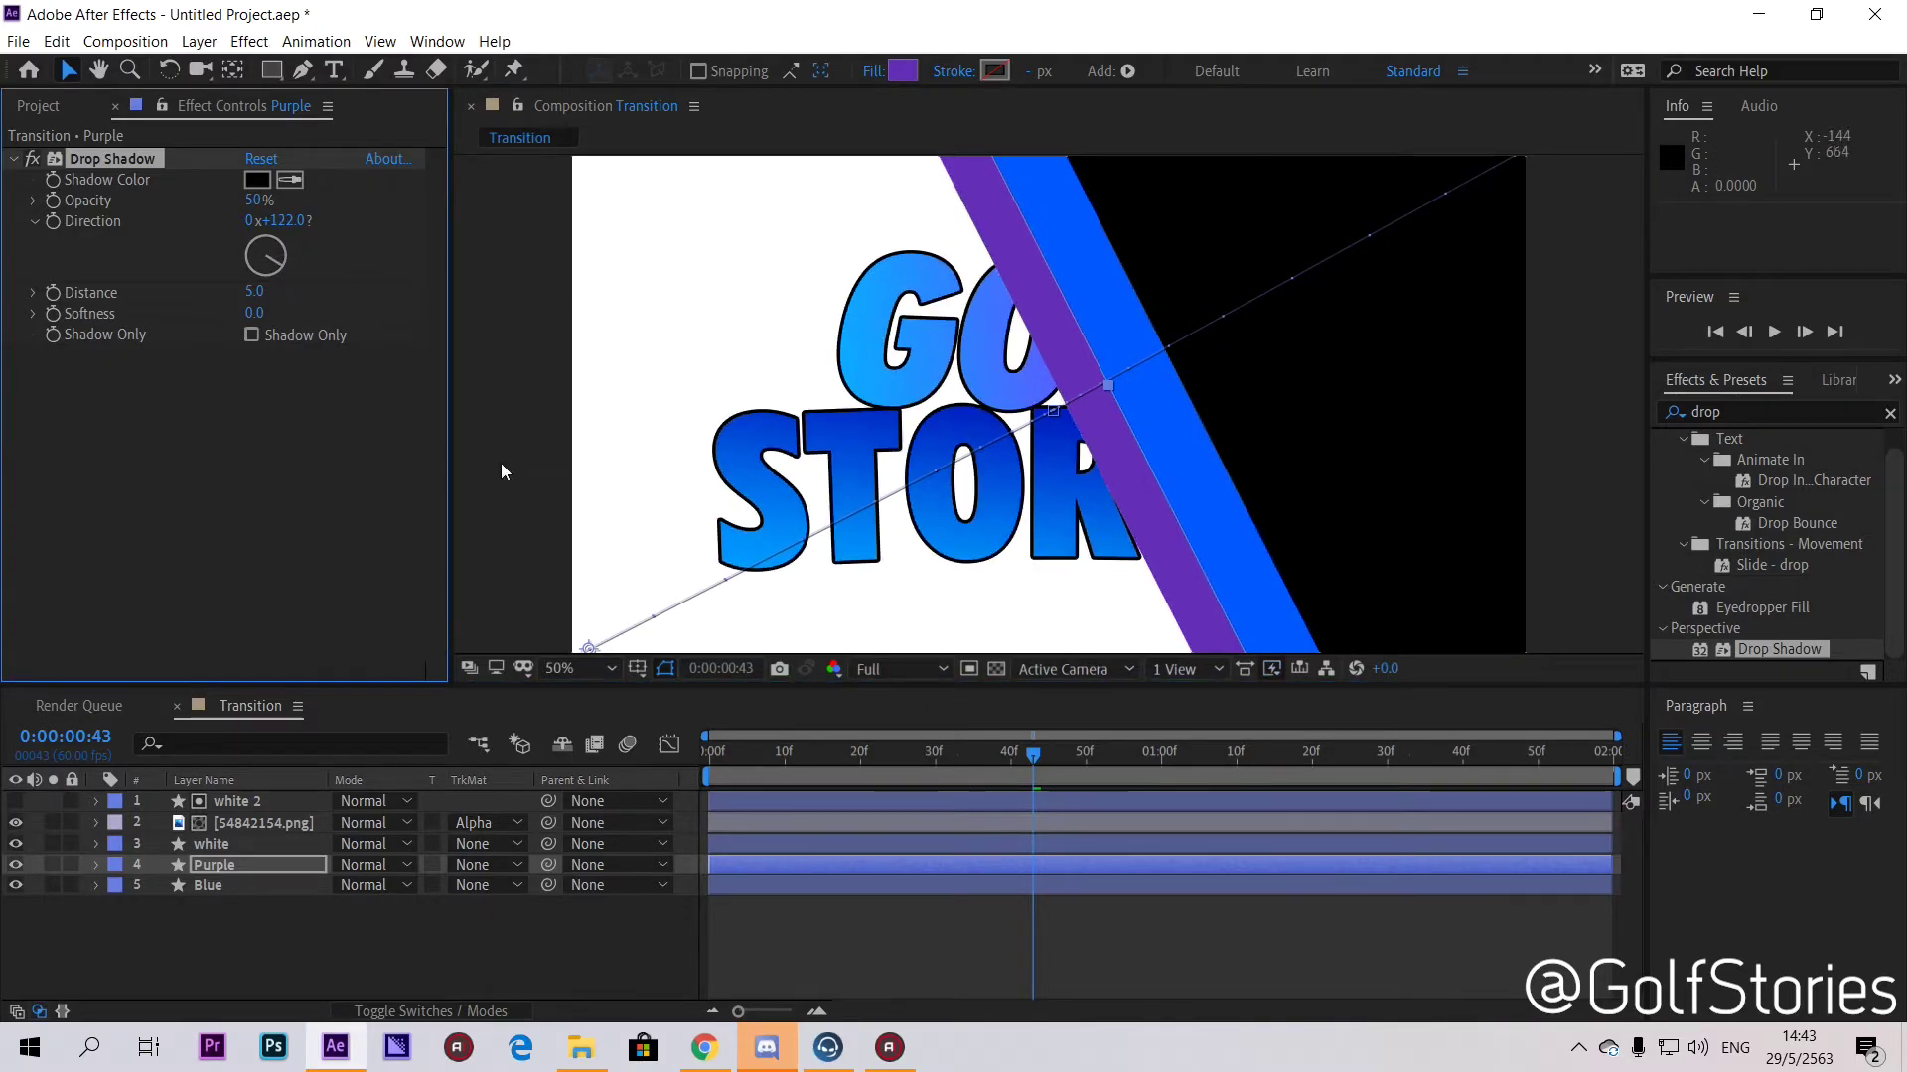
pyautogui.moveTo(255, 292); pyautogui.dragTo(285, 296)
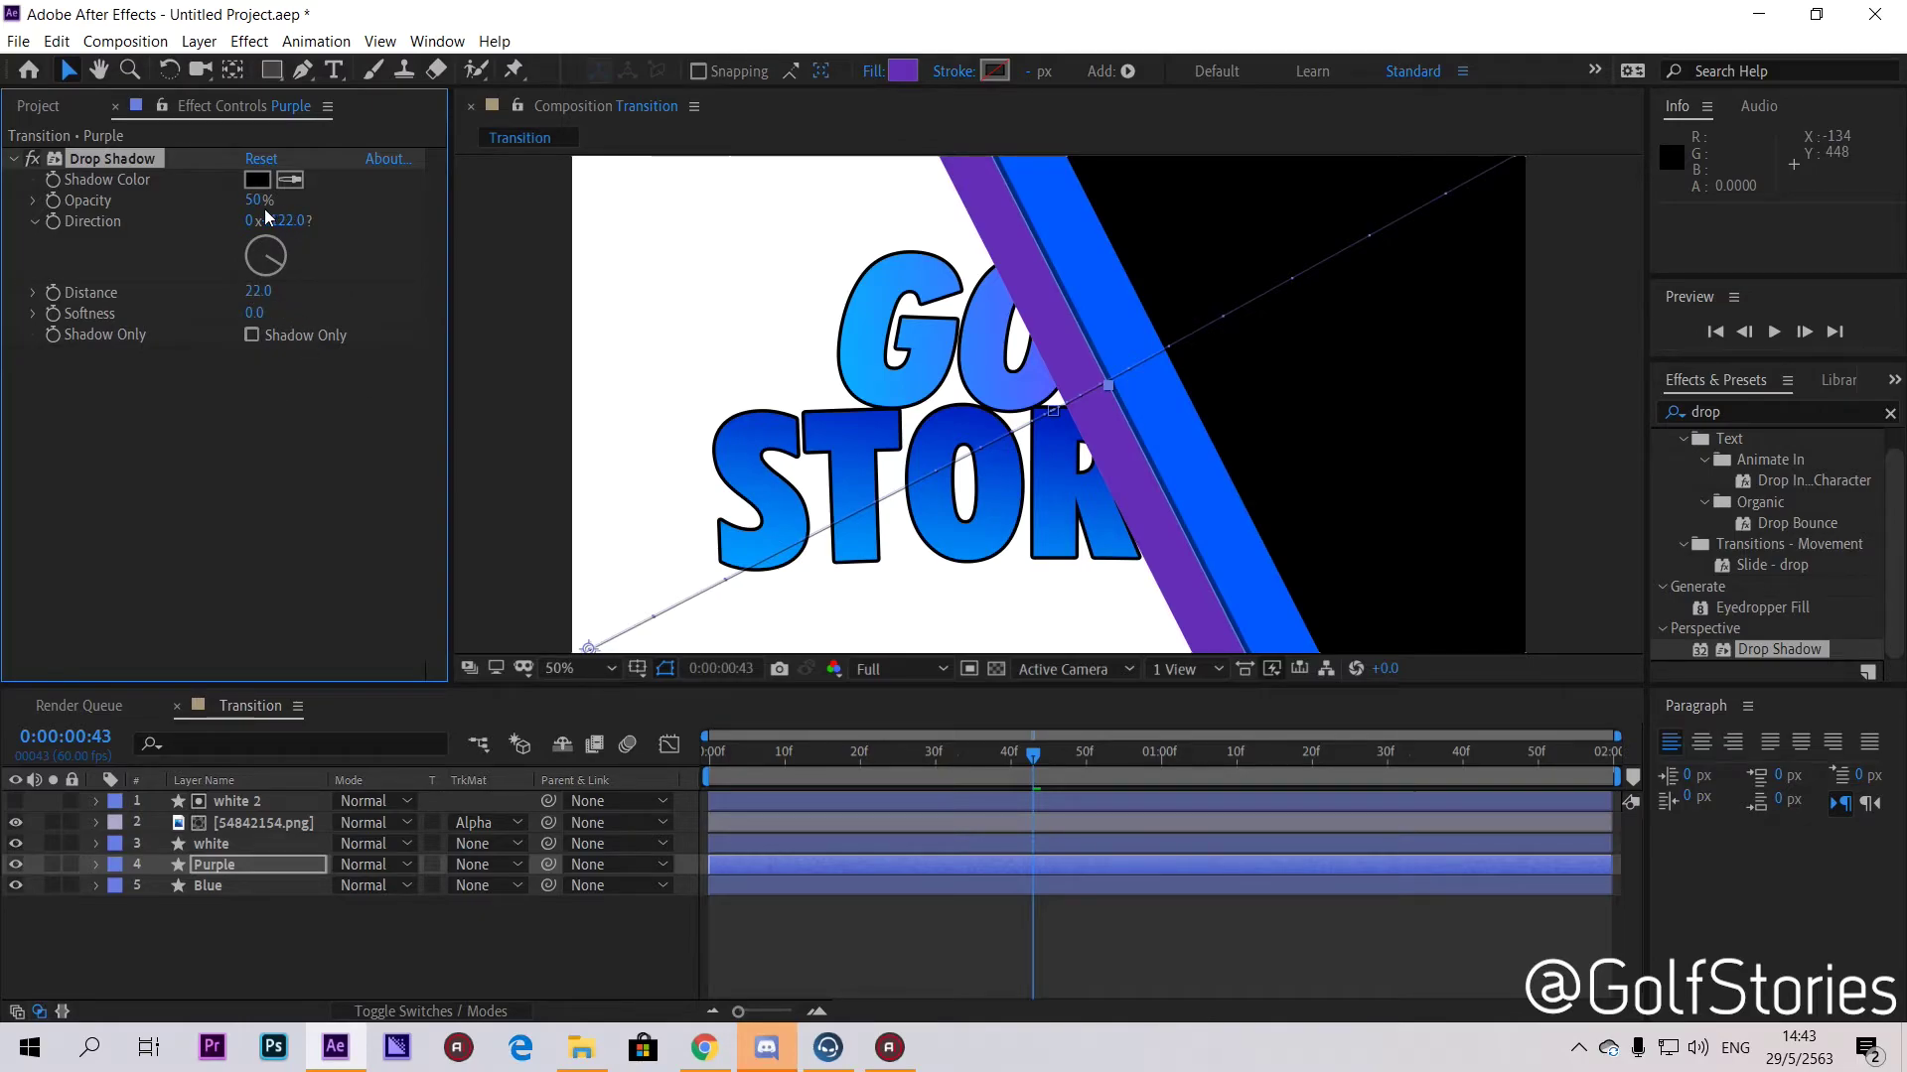
pyautogui.moveTo(251, 315); pyautogui.dragTo(282, 321)
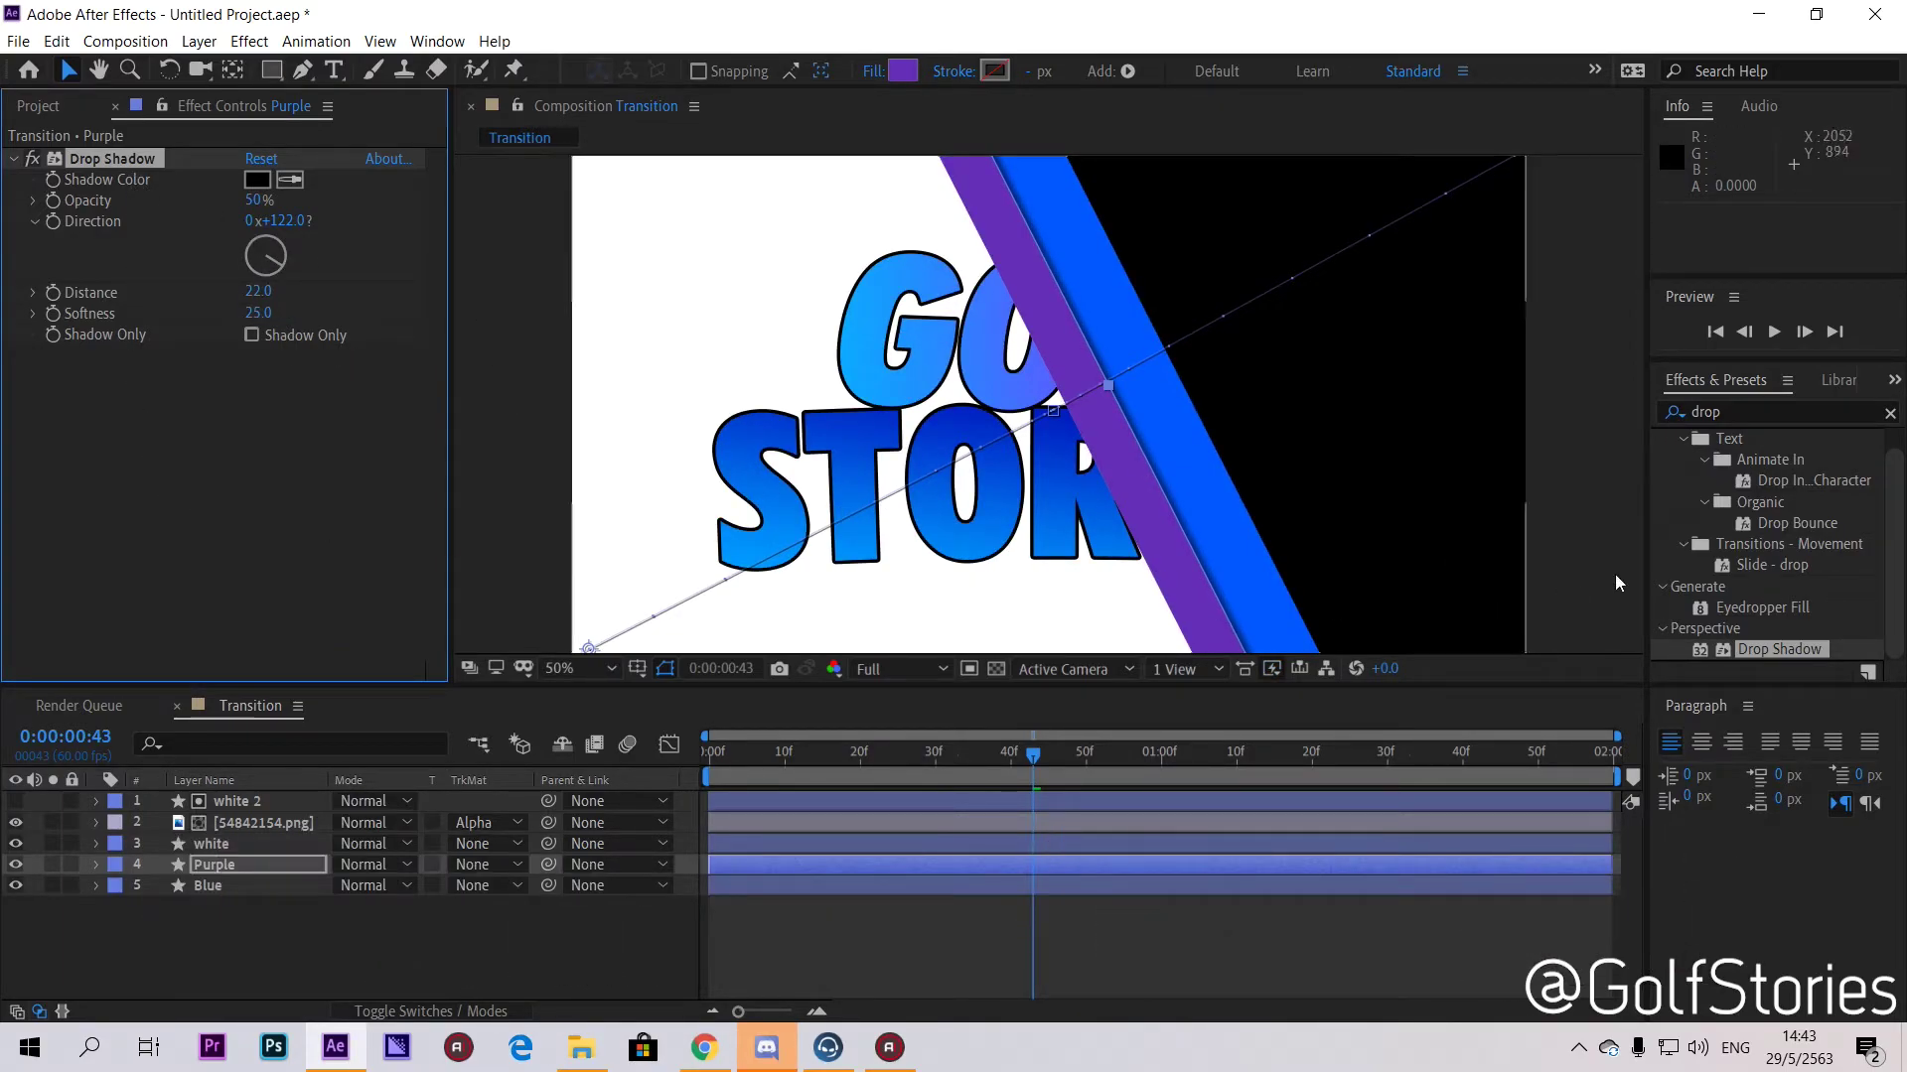
# Step: At 0:00:01:21, duplicate the Purple layer's Drop Shadow effect and set the copy's direction to 202°
pyautogui.click(1583, 487)
pyautogui.press(',')
pyautogui.moveTo(1045, 755); pyautogui.dragTo(1342, 755)
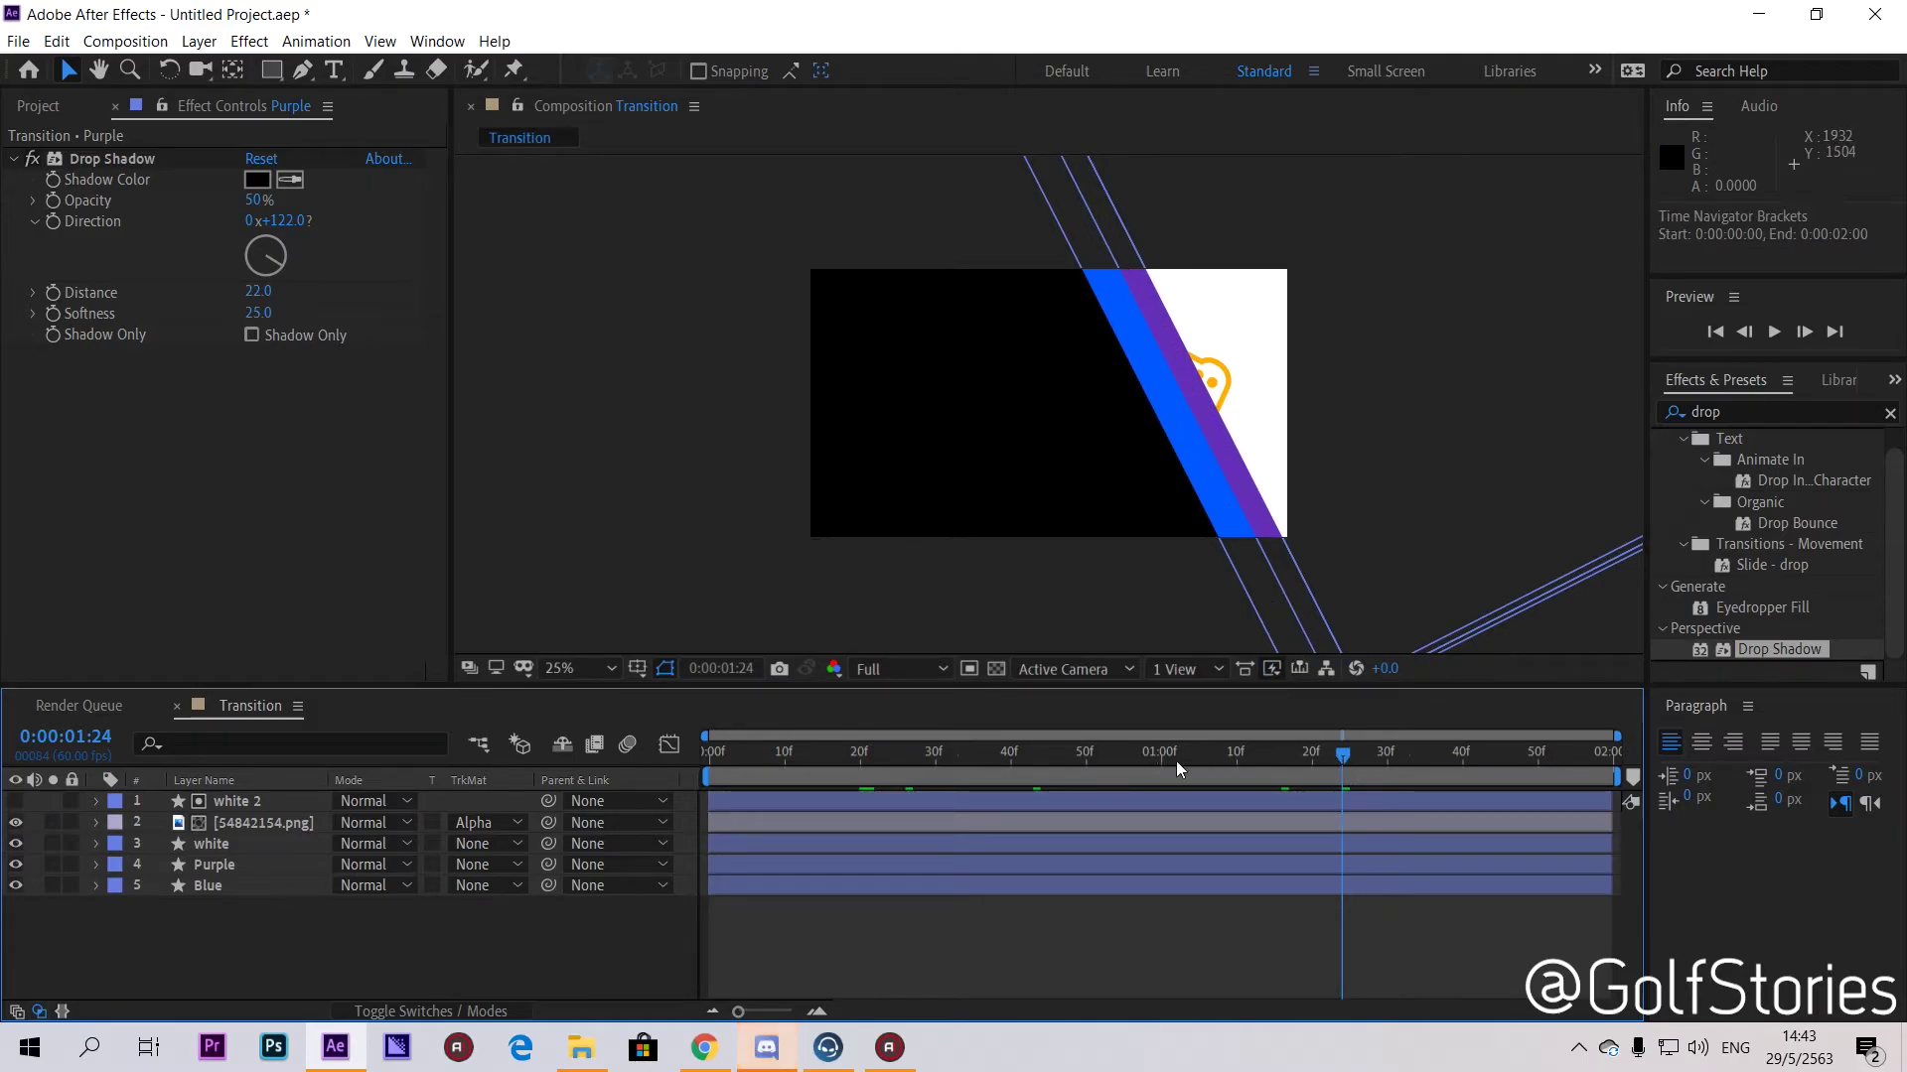
pyautogui.moveTo(1357, 756)
pyautogui.mouseDown()
pyautogui.moveTo(988, 779)
pyautogui.moveTo(1040, 757)
pyautogui.moveTo(1318, 759)
pyautogui.mouseUp()
pyautogui.scroll(2, 1083, 365)
pyautogui.click(117, 158)
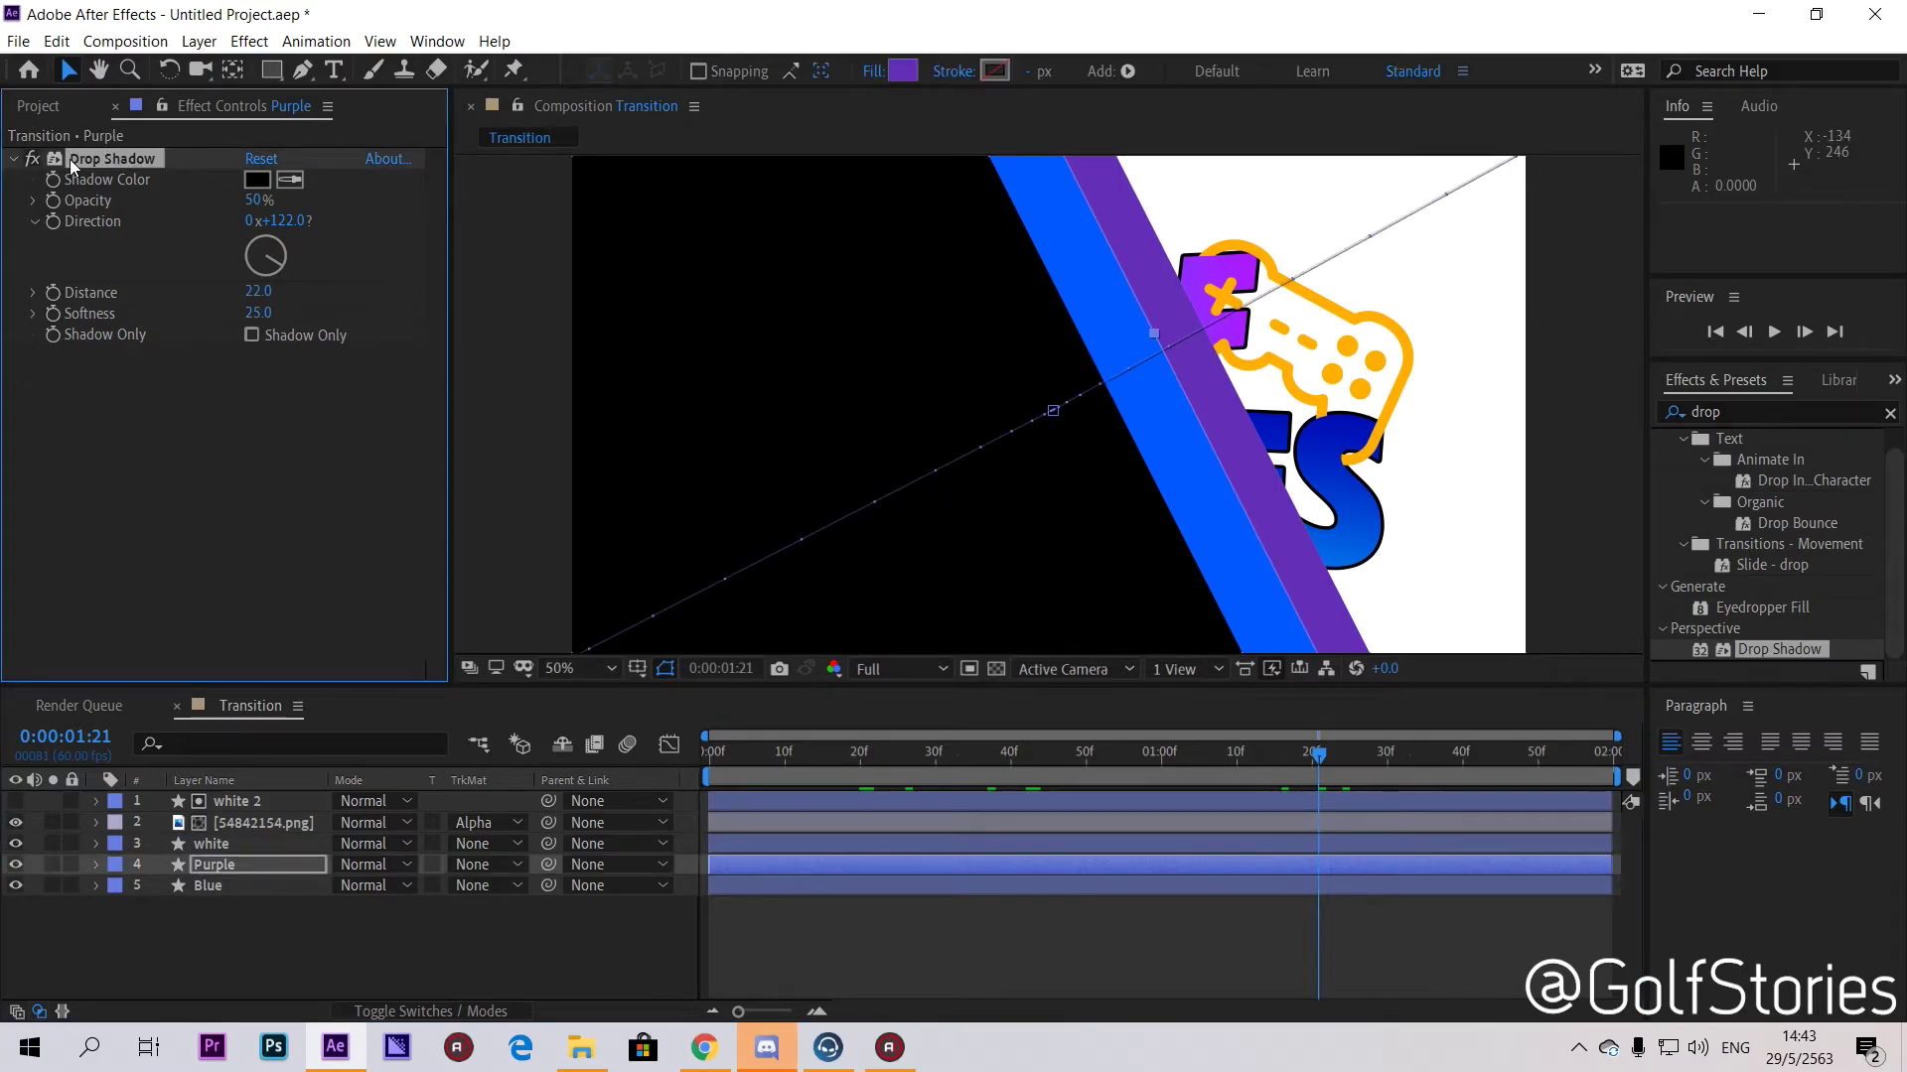
pyautogui.hotkey('ctrl', 'd')
pyautogui.moveTo(307, 484); pyautogui.dragTo(241, 512)
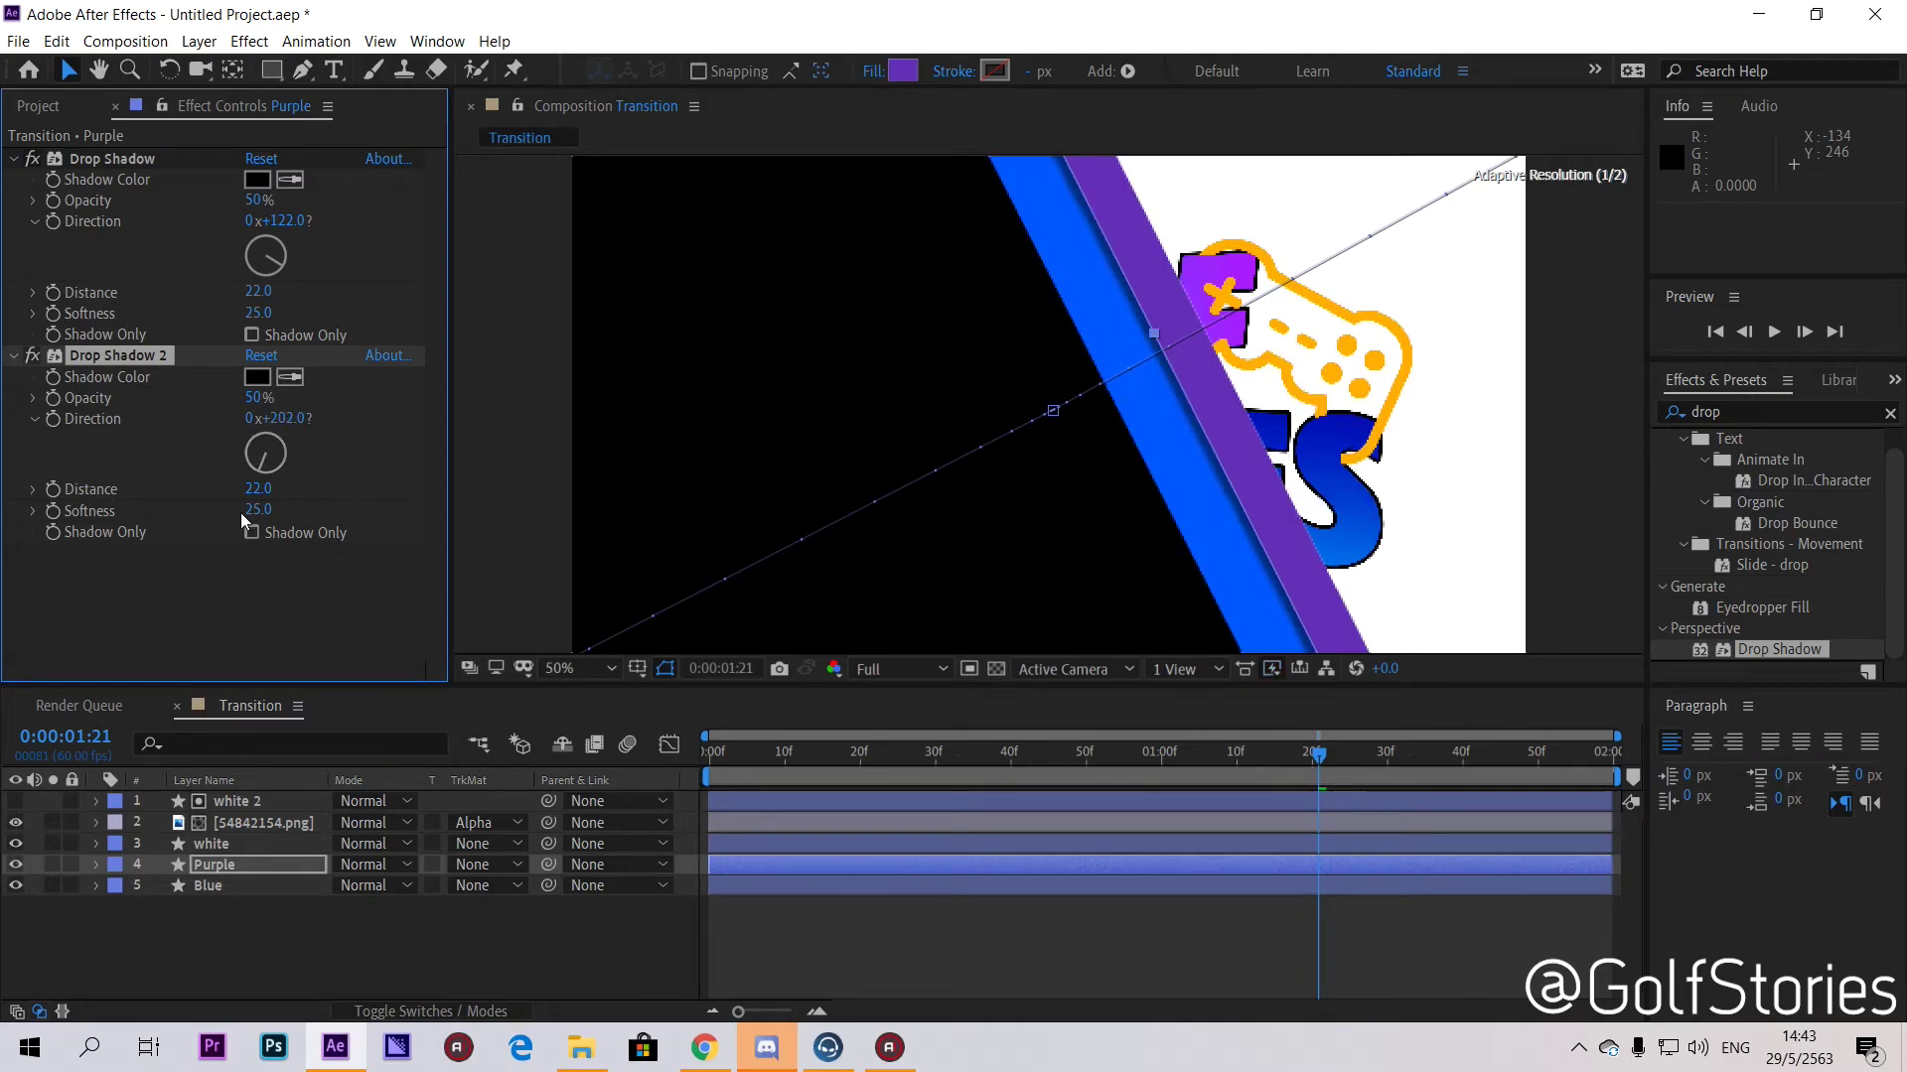
pyautogui.click(145, 189)
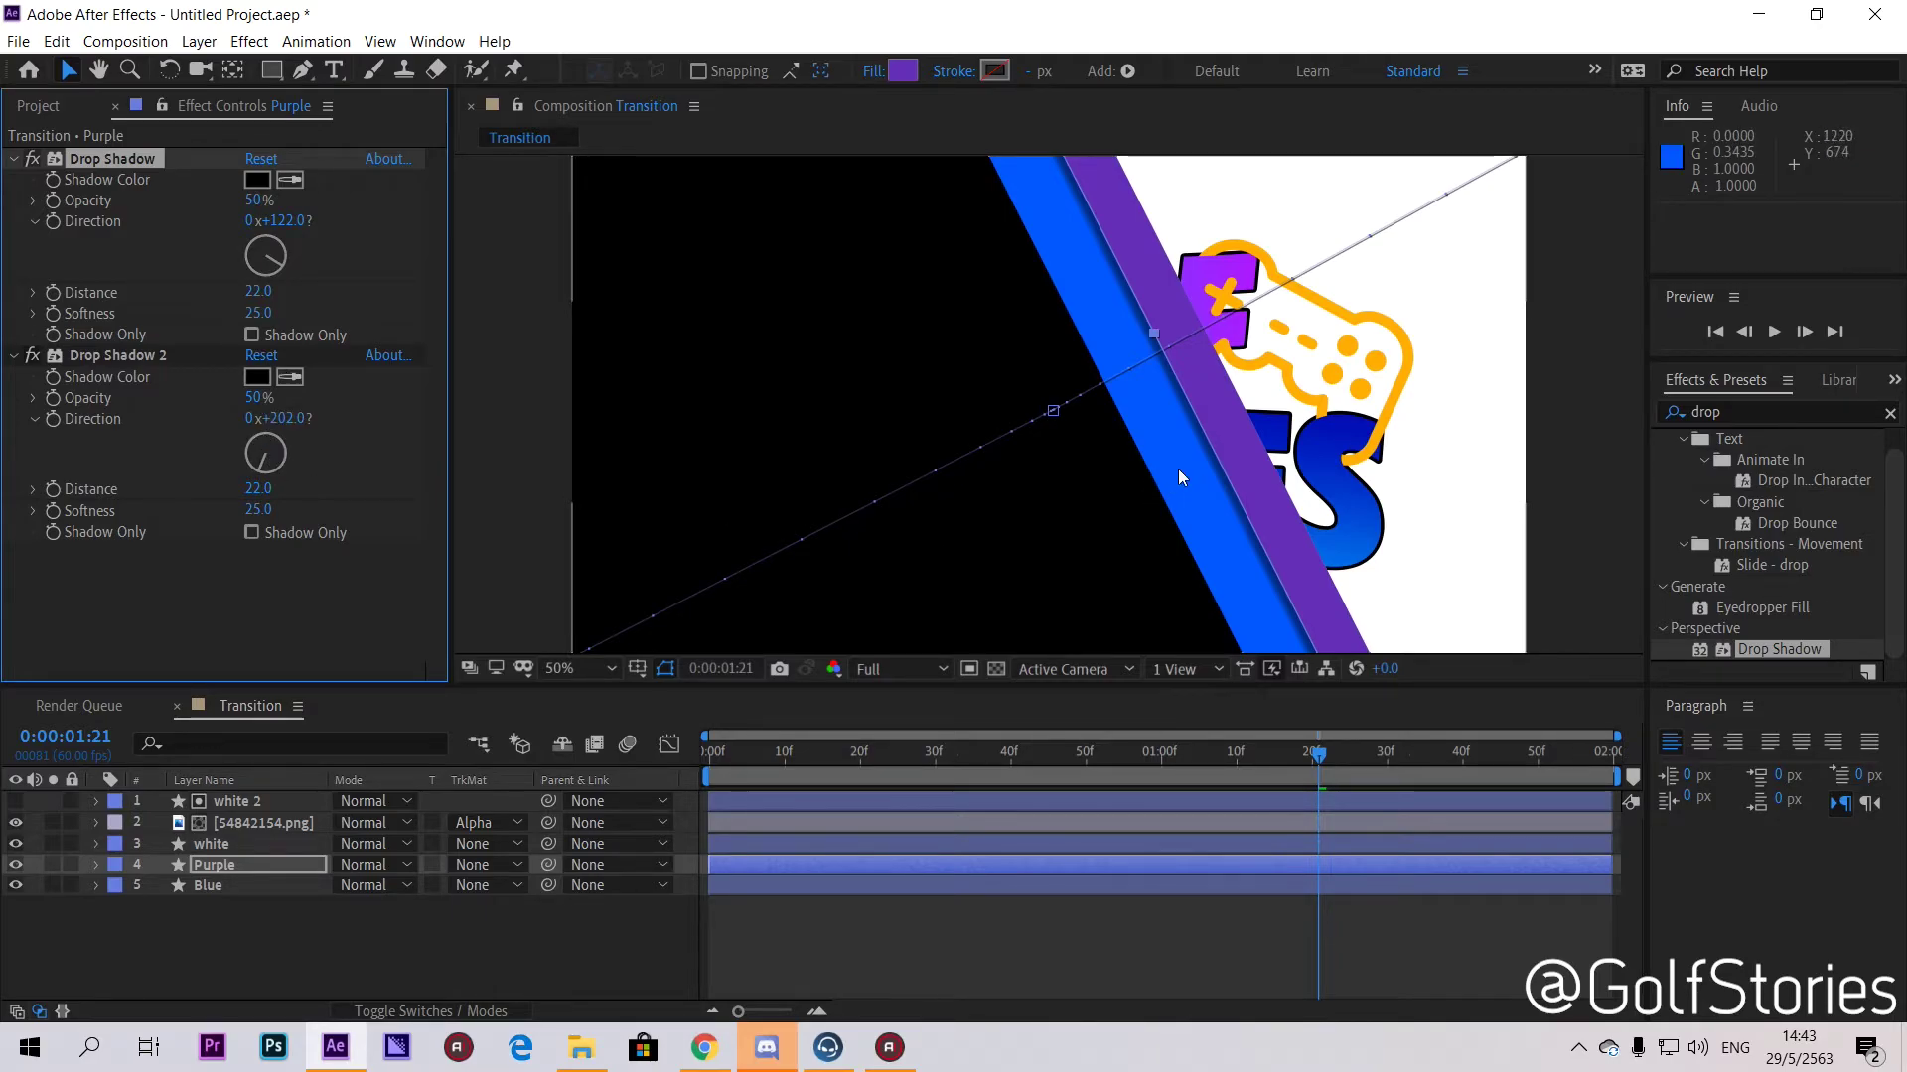
# Step: Lower the preview resolution to Third and then Quarter, playing the transition from the first frame to check the Purple layer's shadows
pyautogui.press(',')
pyautogui.click(884, 668)
pyautogui.click(895, 795)
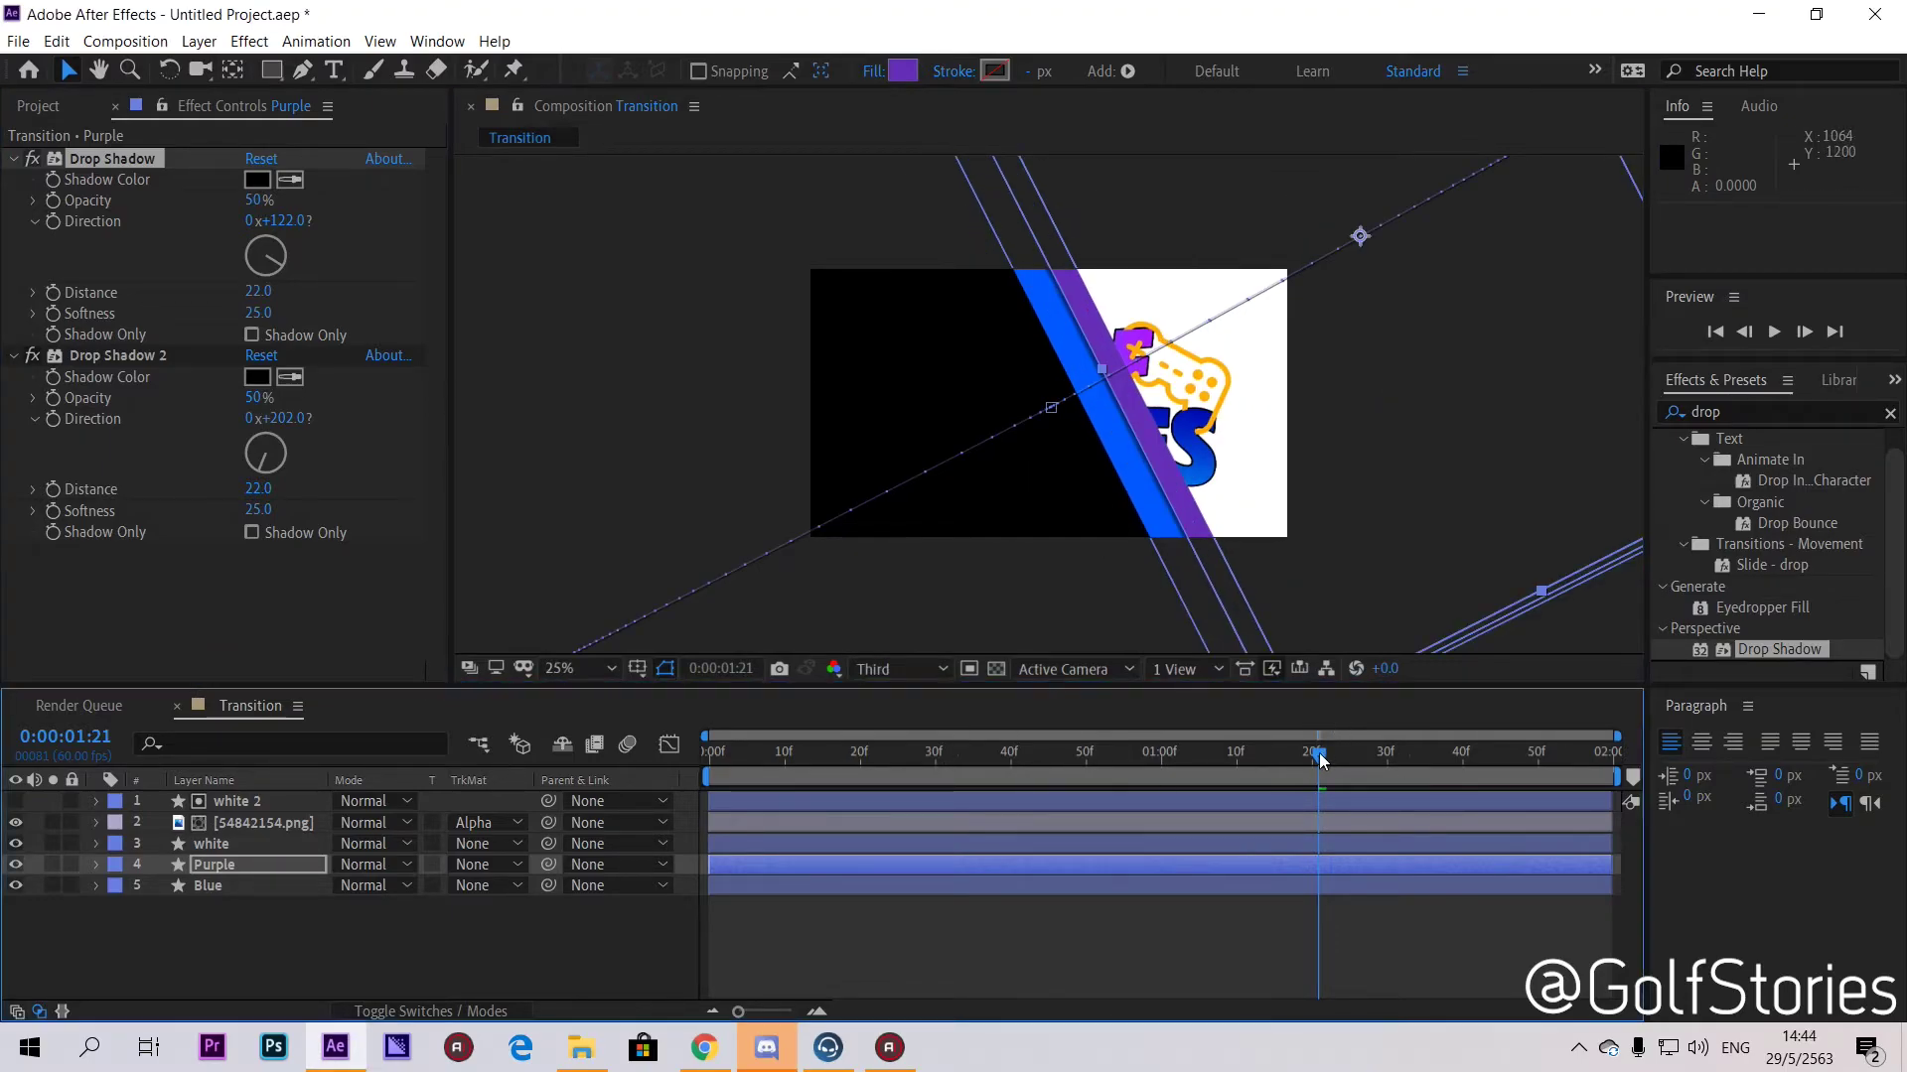
pyautogui.press('space')
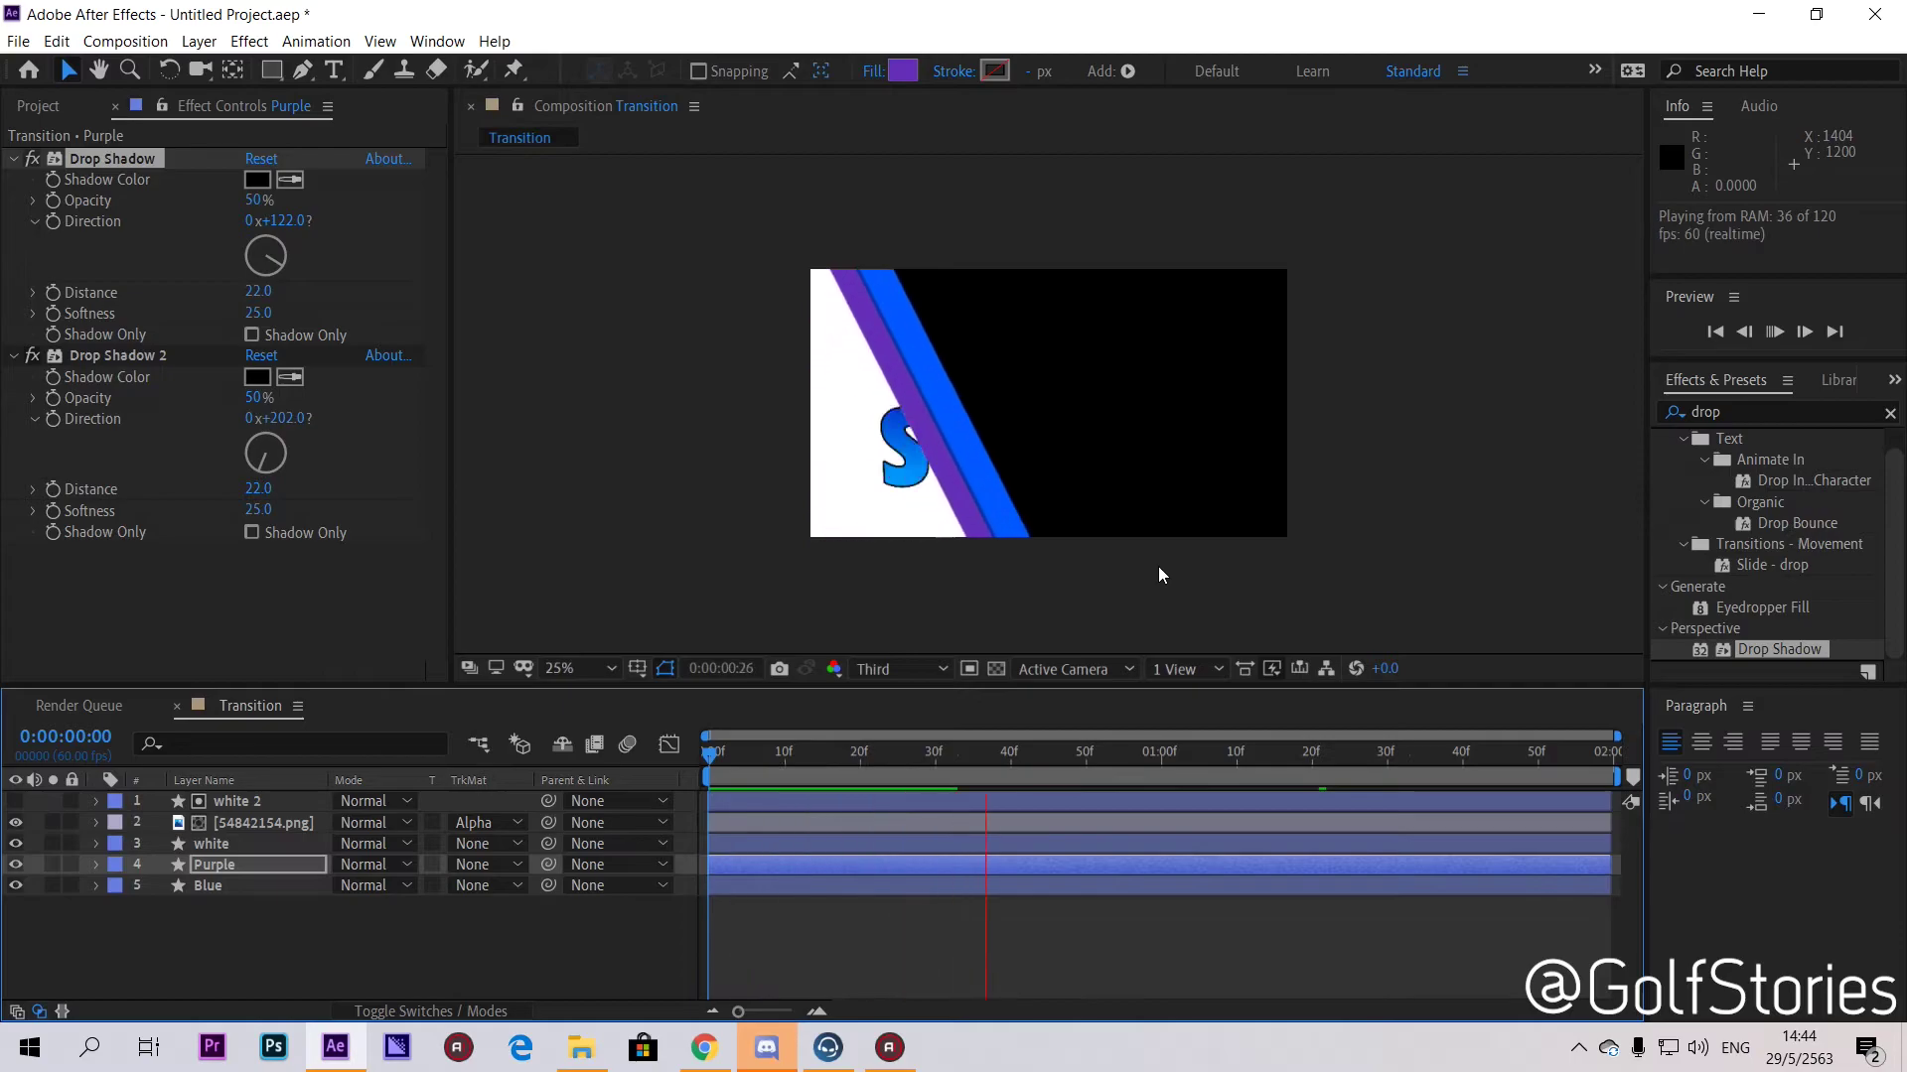
pyautogui.click(884, 668)
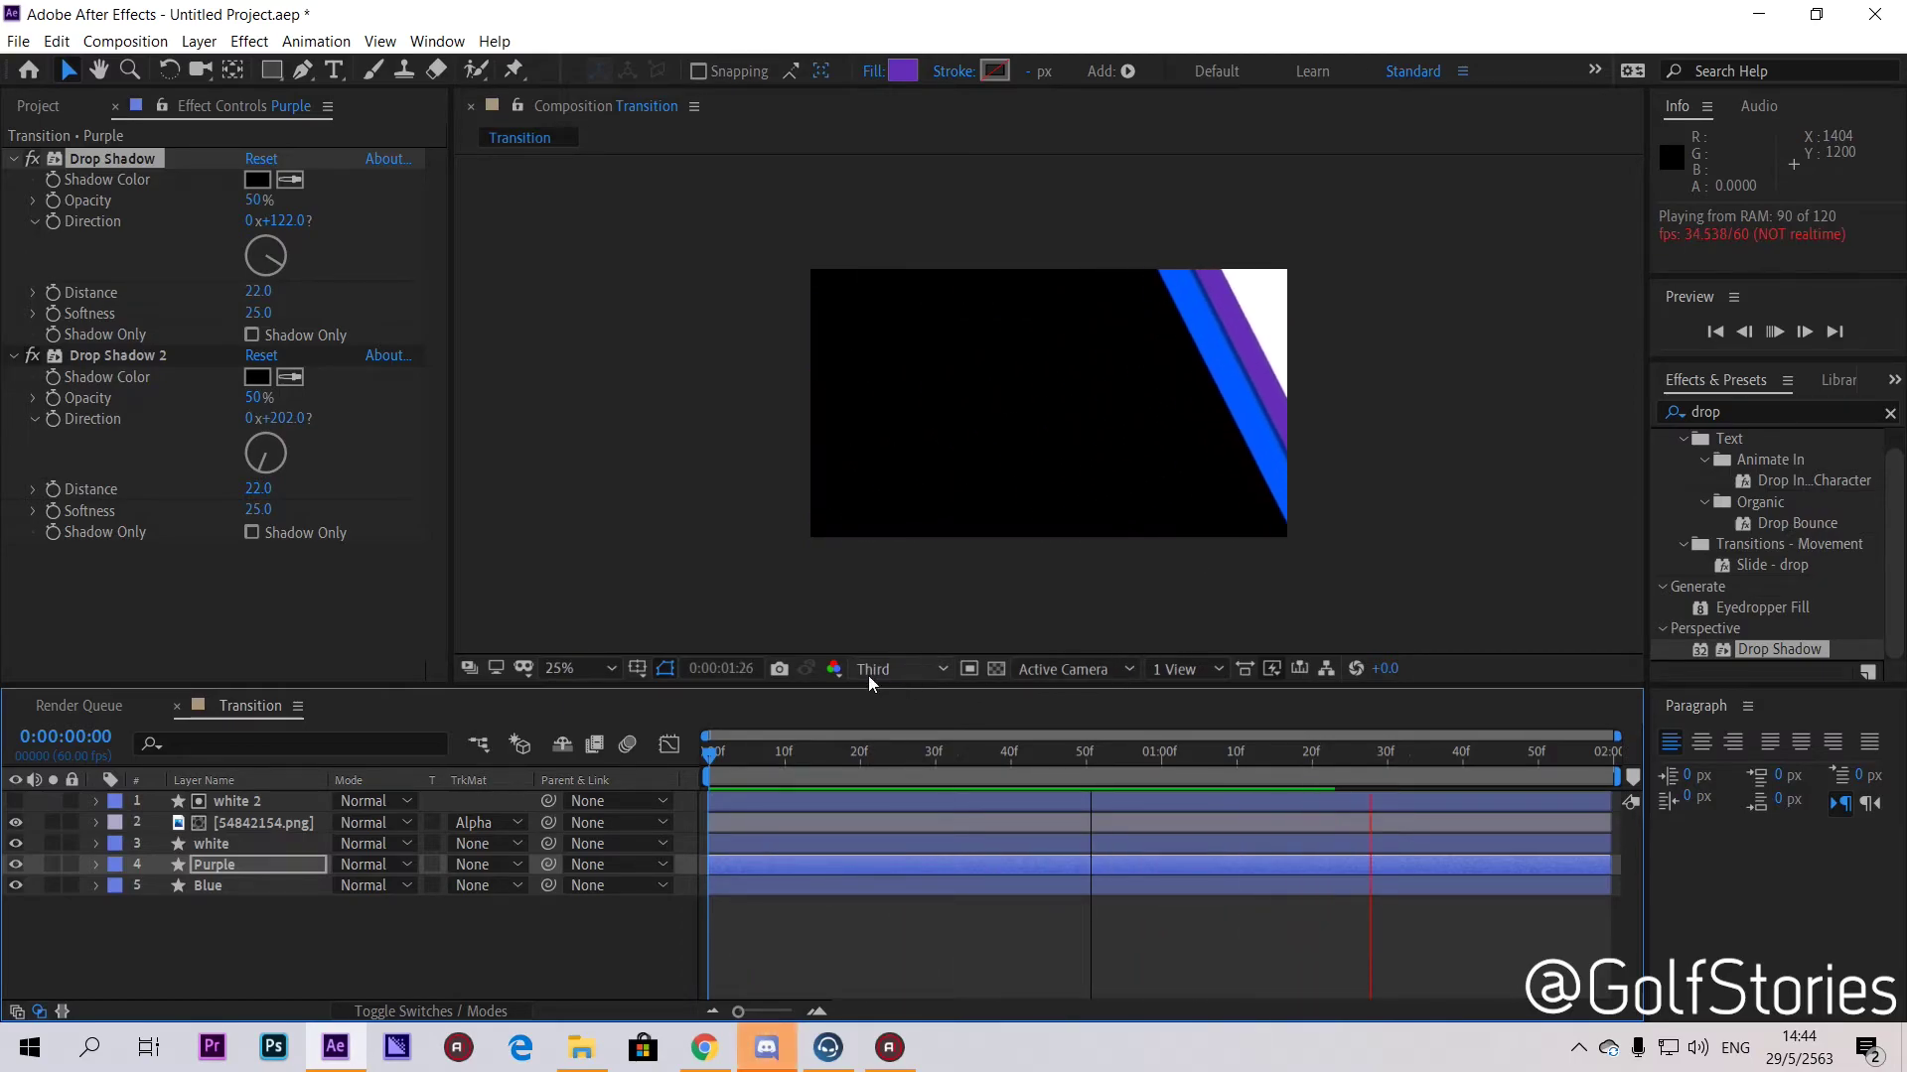
pyautogui.click(891, 813)
pyautogui.press('space')
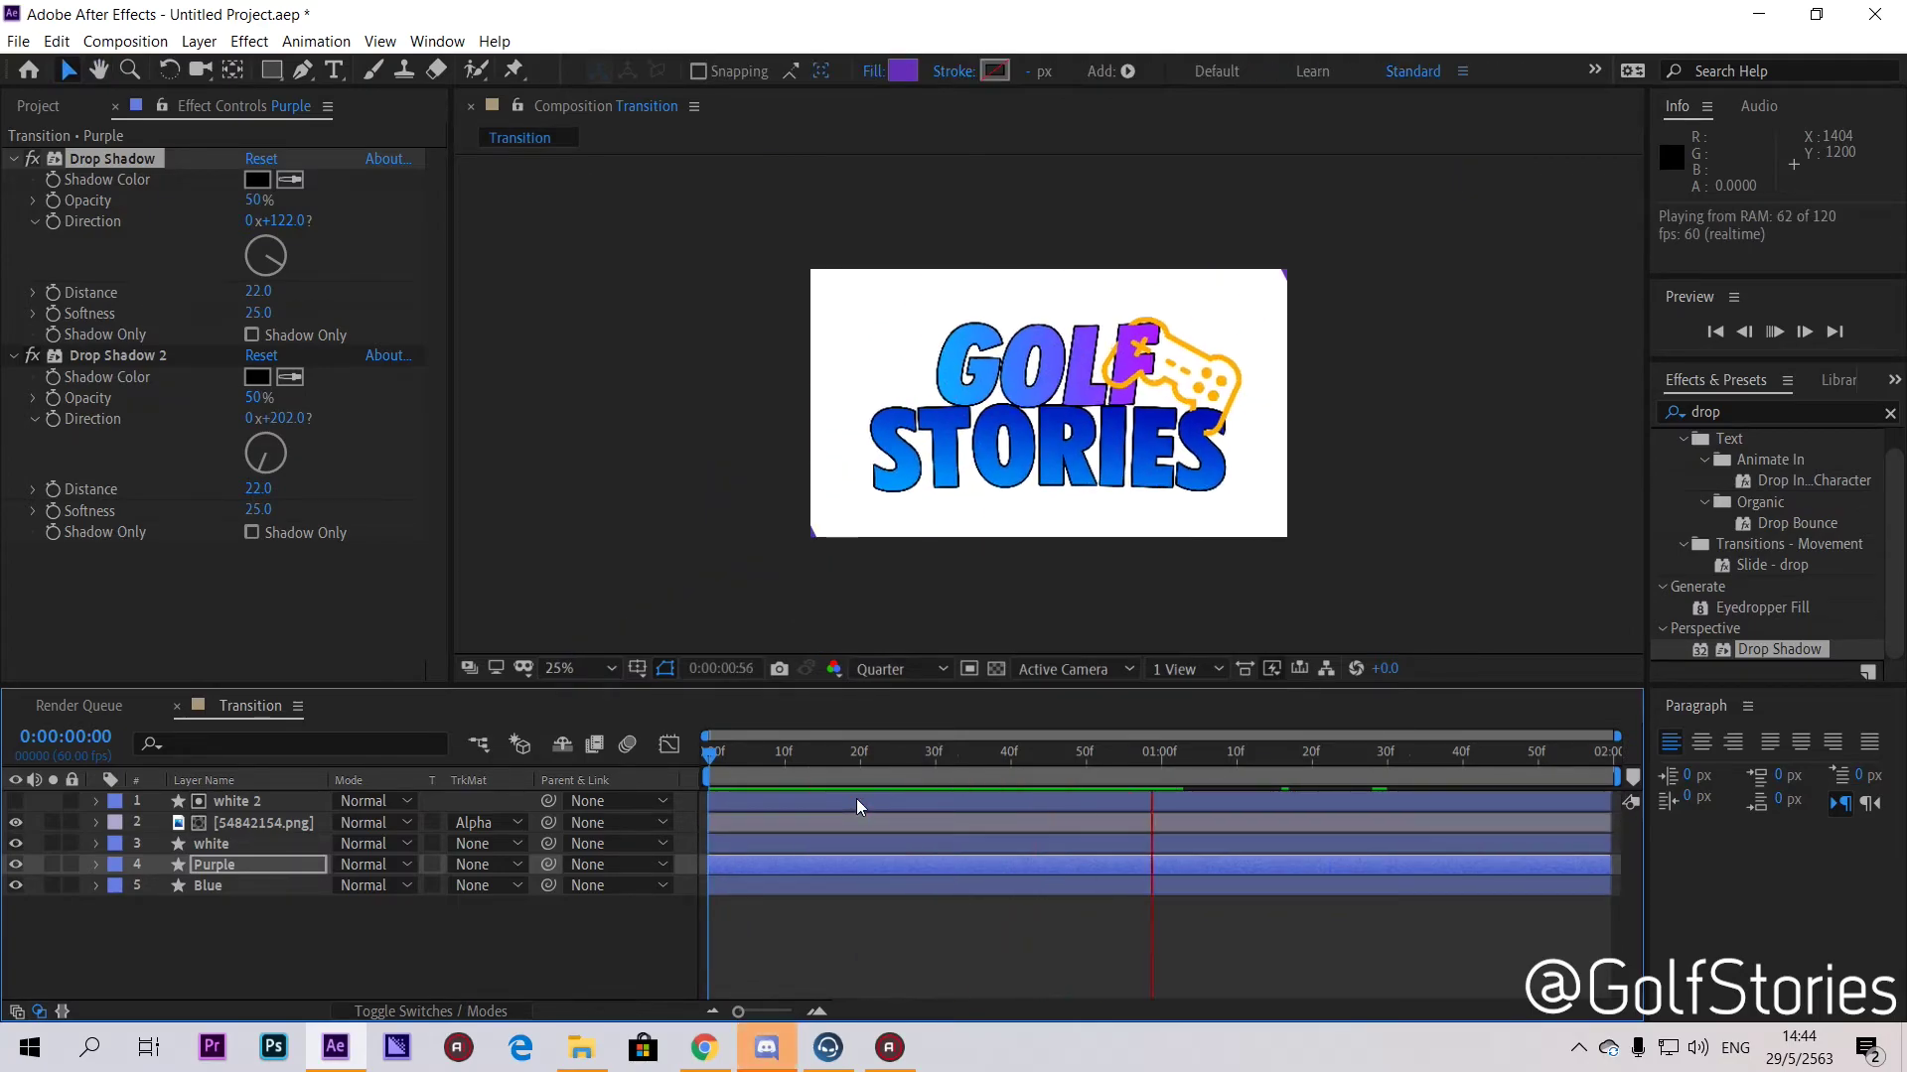
pyautogui.moveTo(1269, 763); pyautogui.dragTo(659, 809)
pyautogui.press('space')
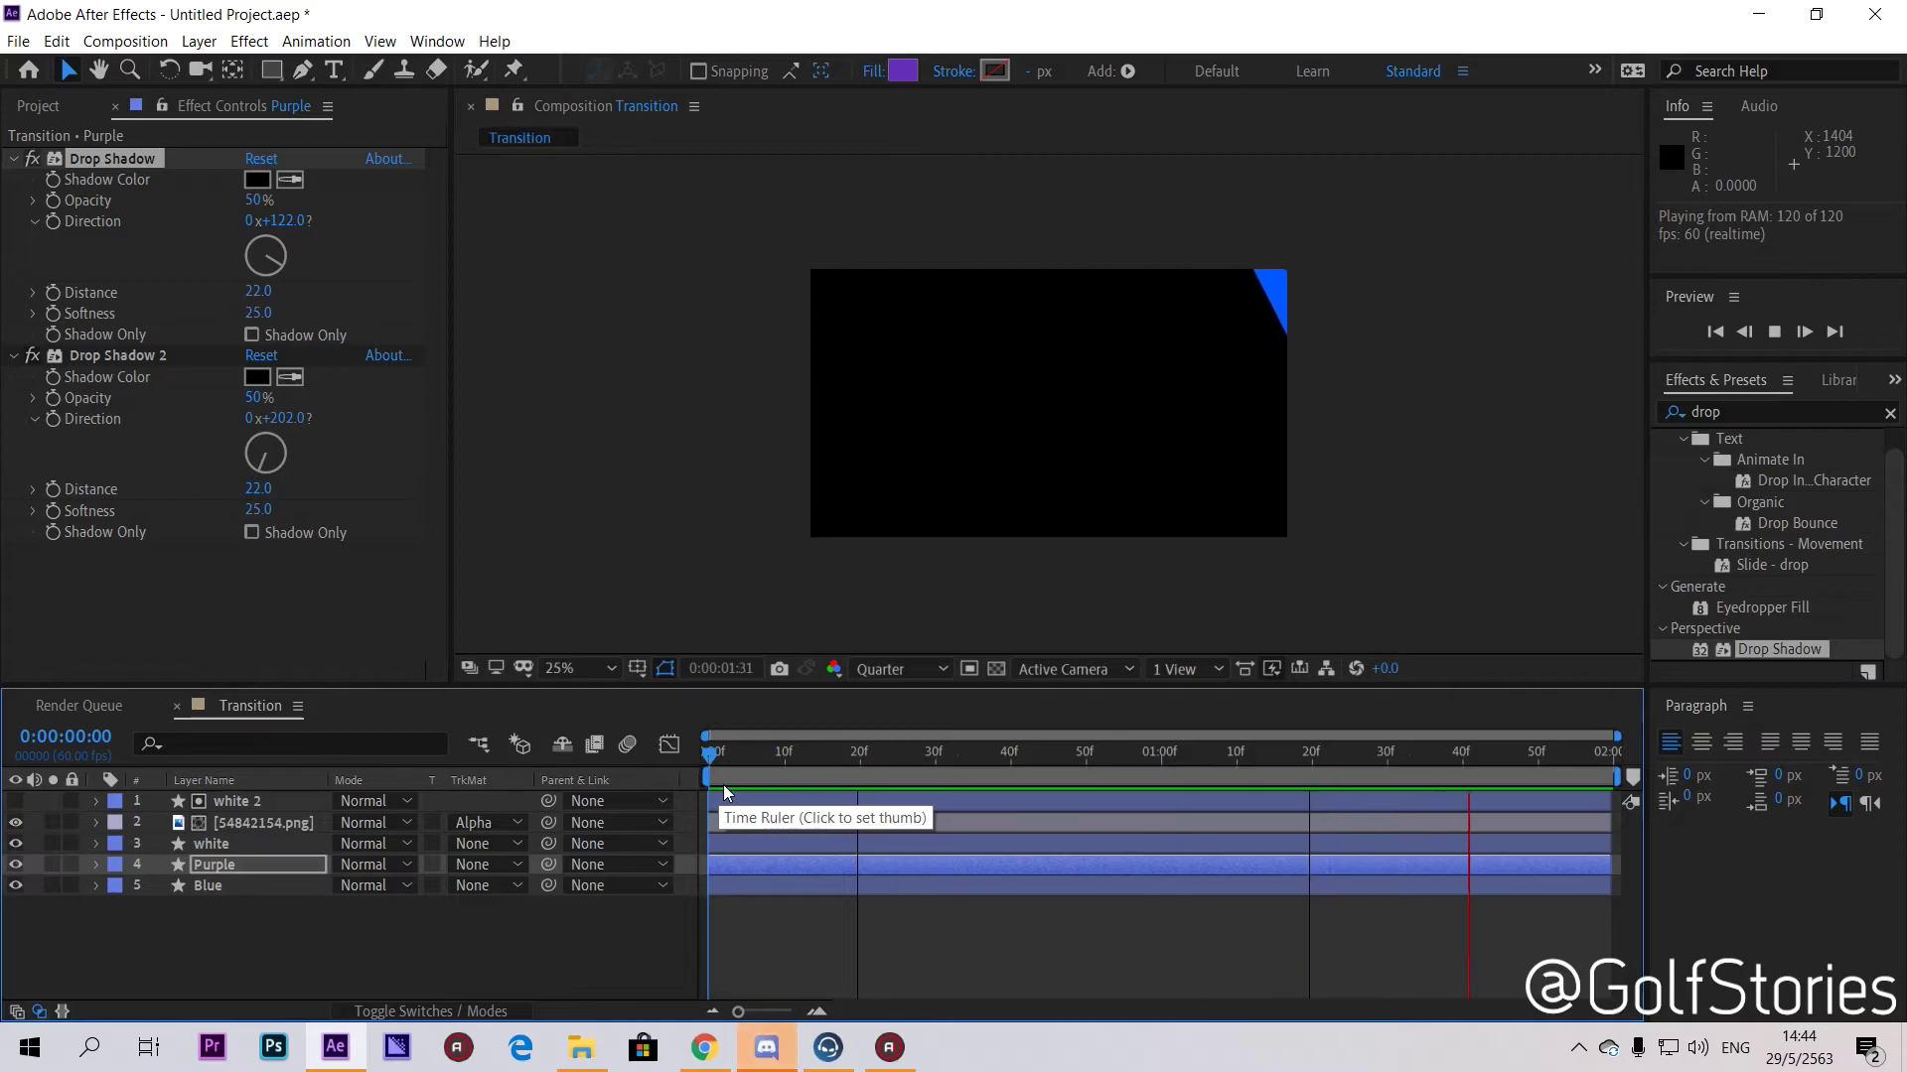
# Step: Move to 0:00:01:16 and apply the Drop Shadow effect to the Blue layer with its direction at 212°
pyautogui.click(1285, 774)
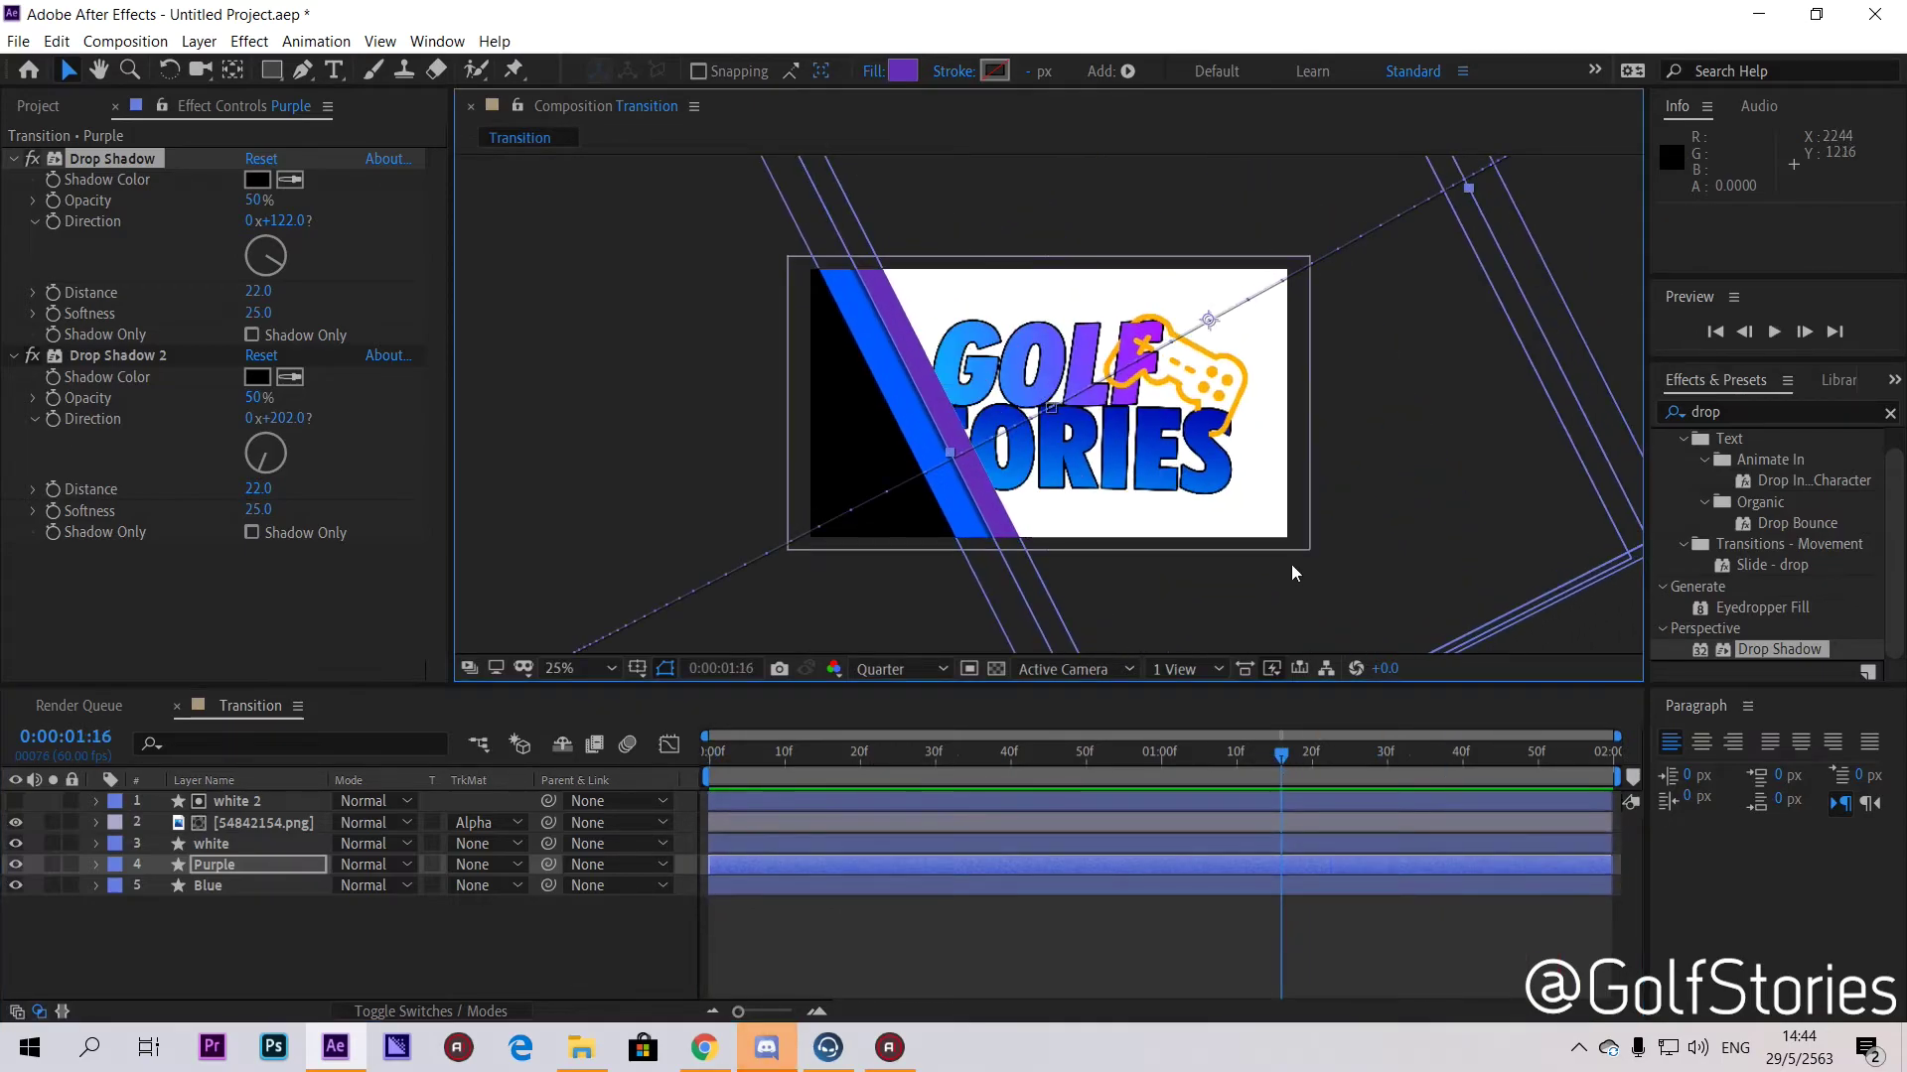
pyautogui.press('.')
pyautogui.press('.')
pyautogui.click(502, 431)
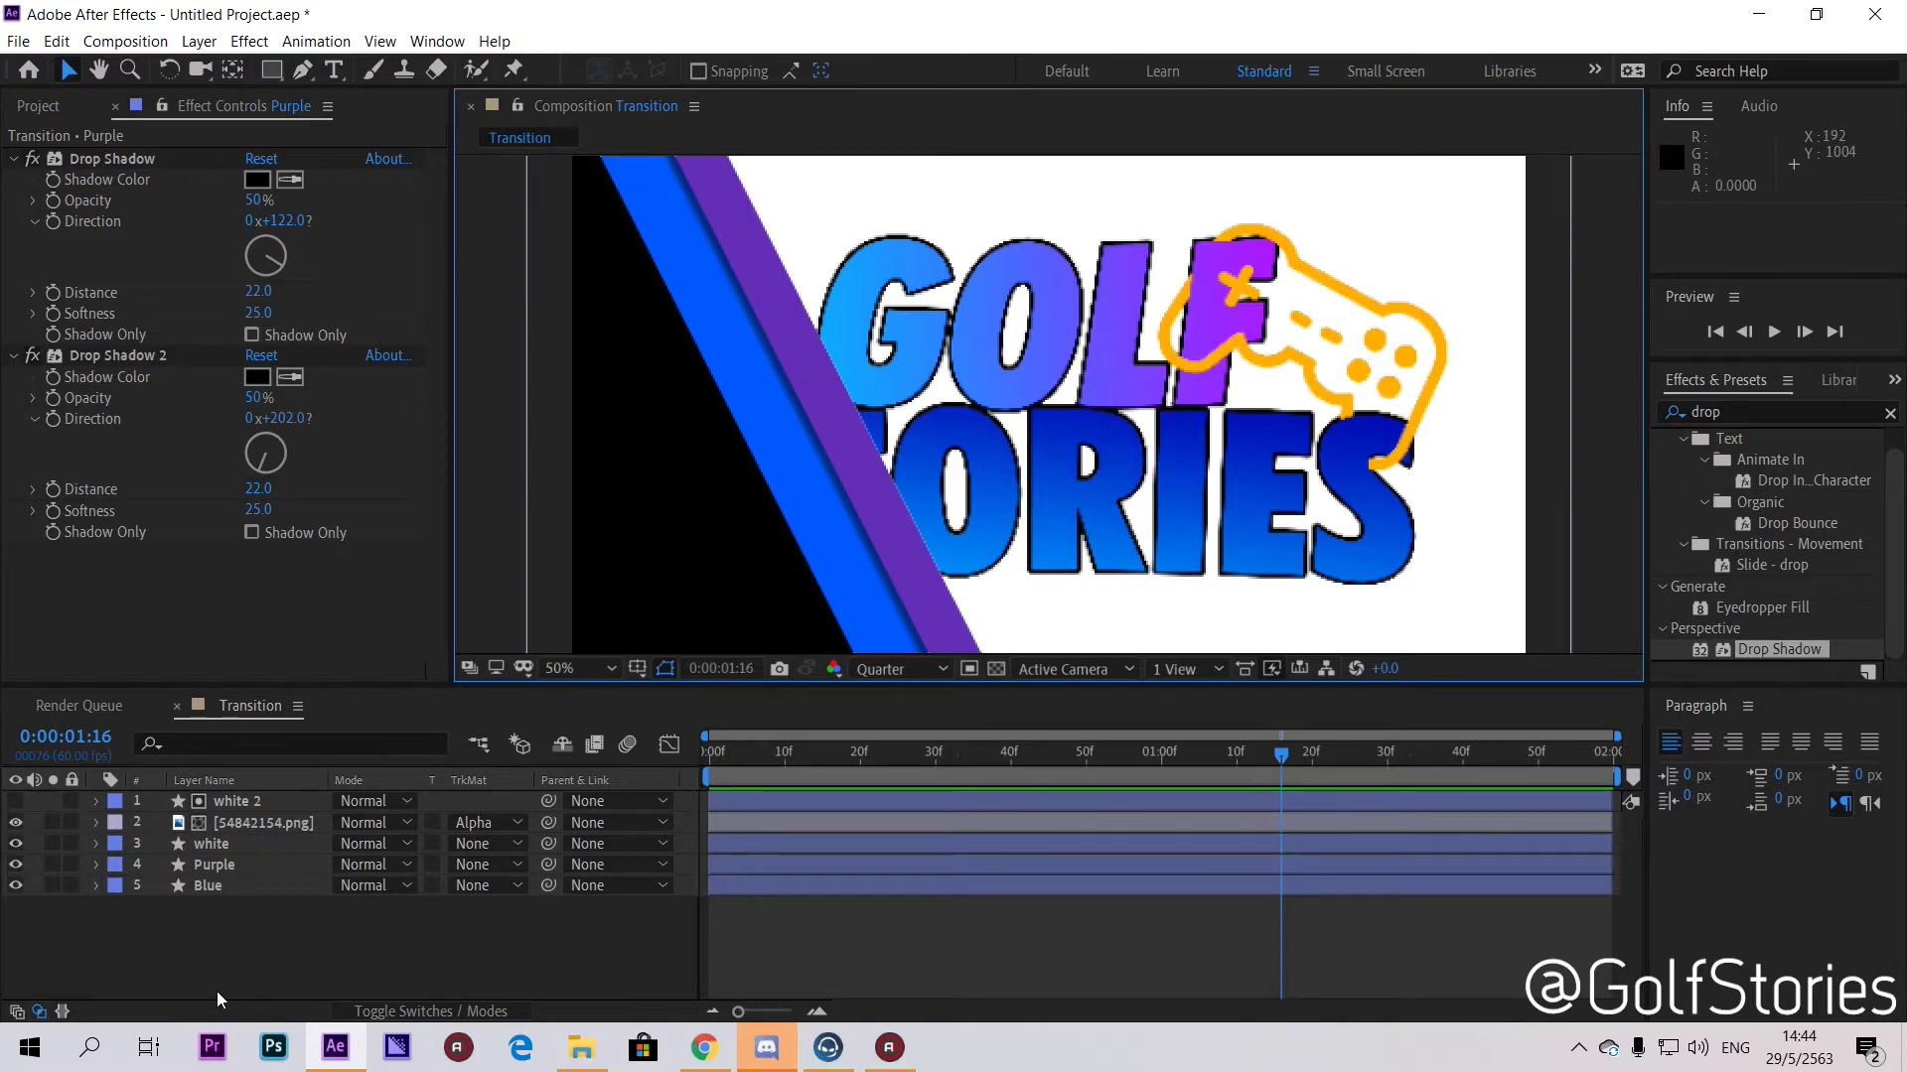
pyautogui.click(234, 884)
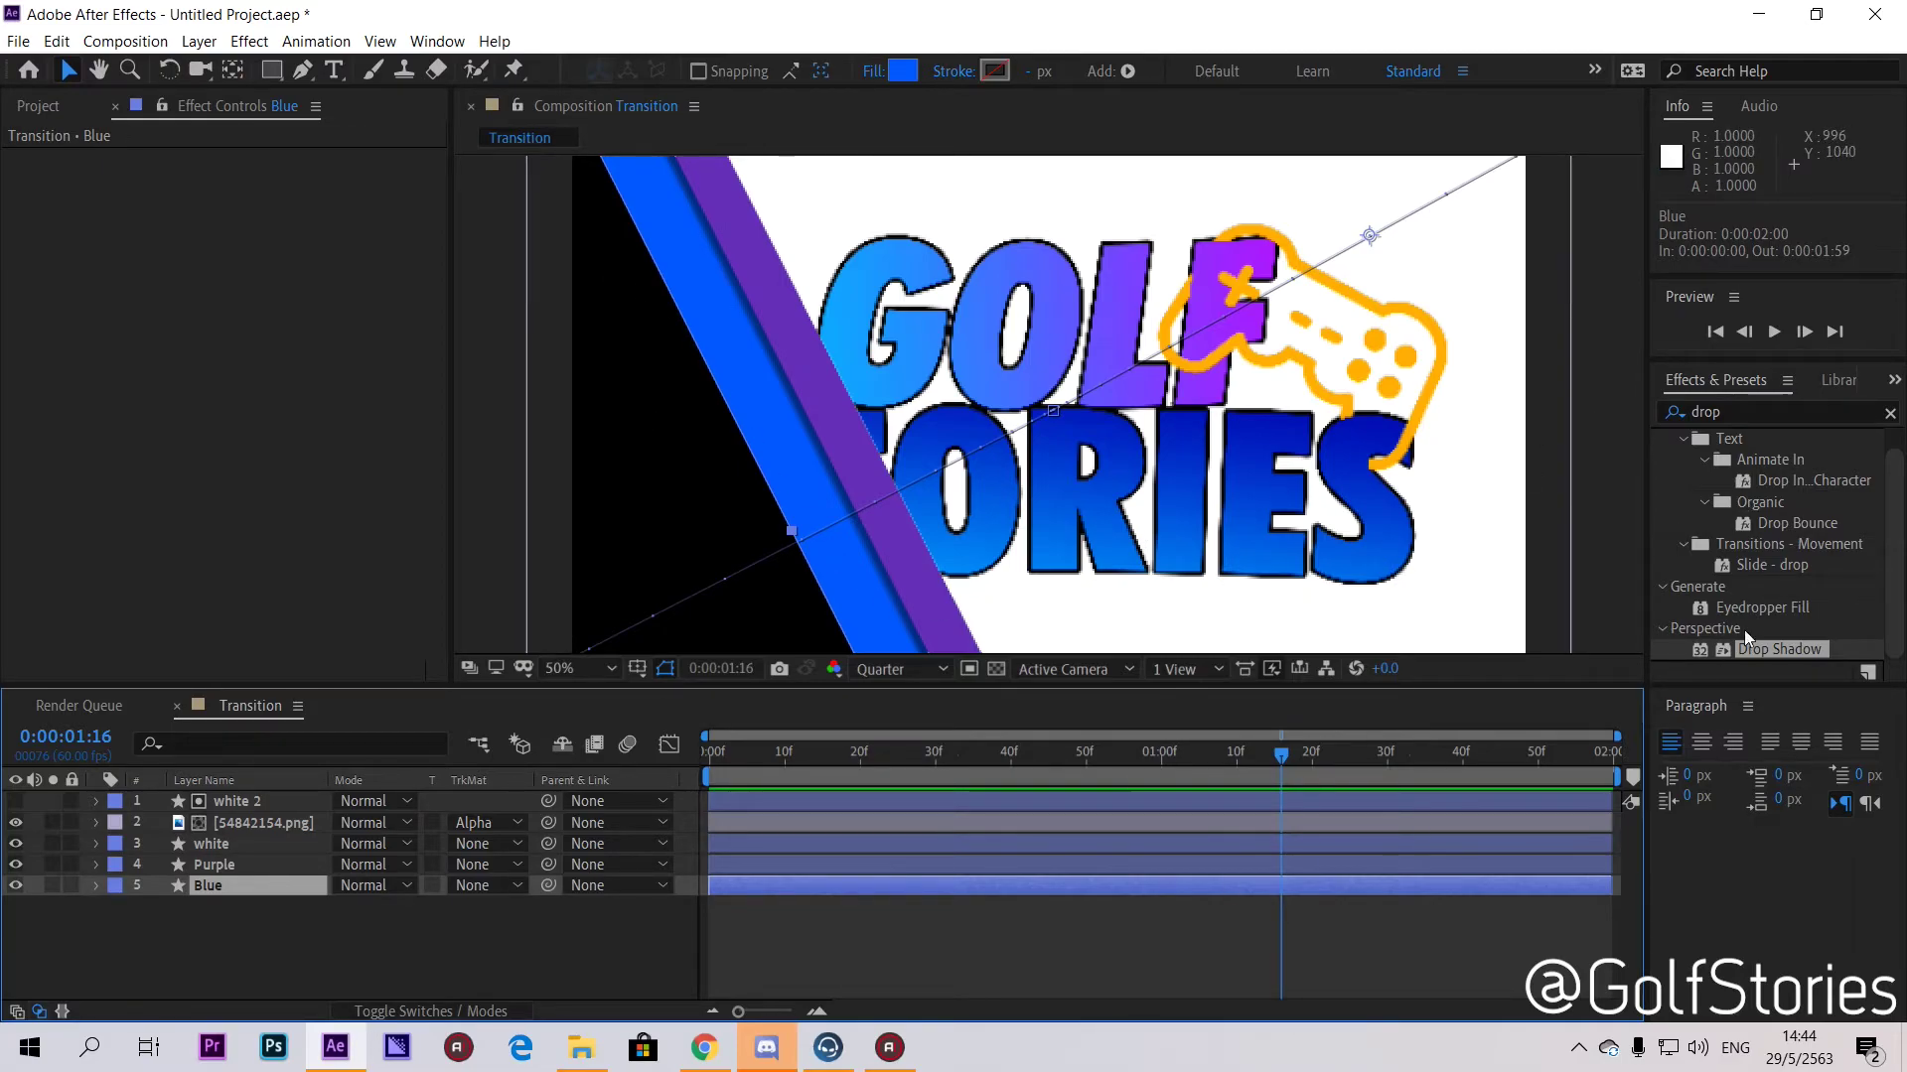
pyautogui.press(',')
pyautogui.moveTo(1823, 695); pyautogui.dragTo(205, 303)
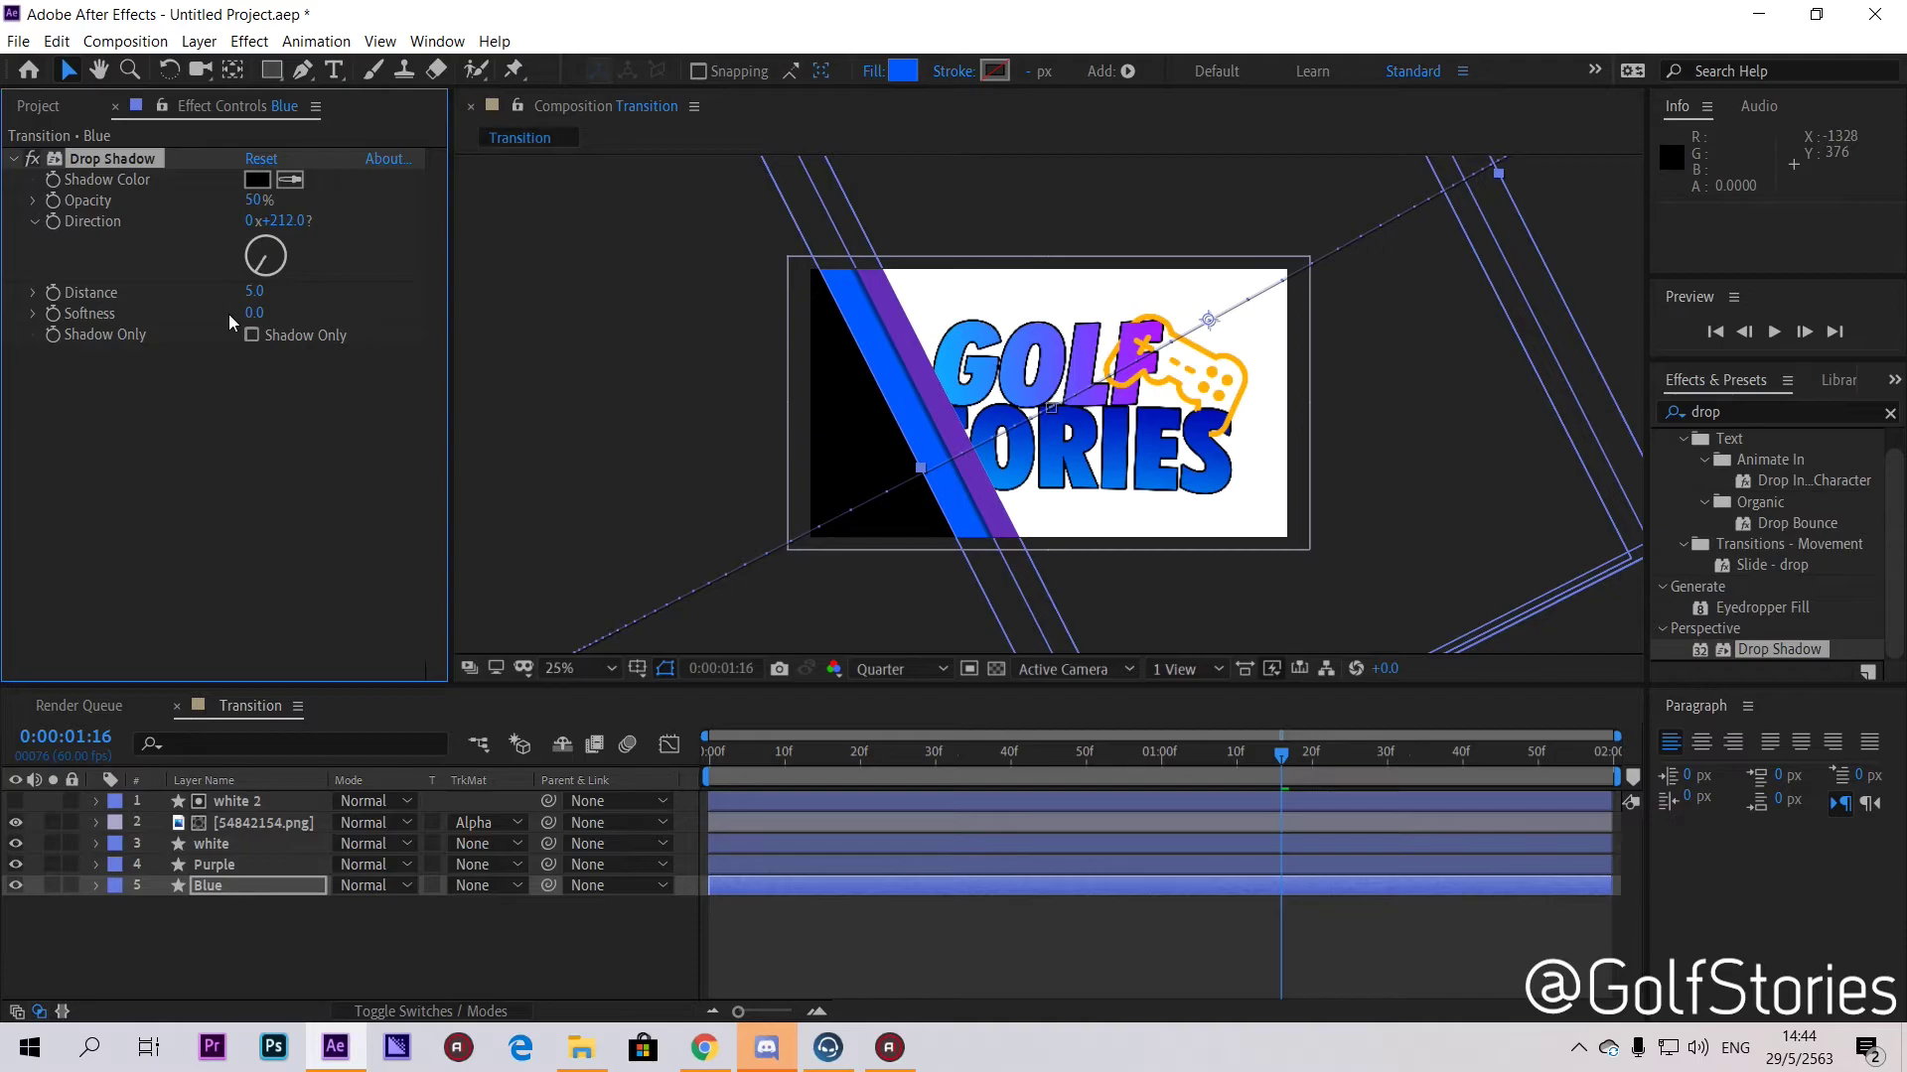
# Step: Change the composition's background color to white in the Composition Settings
pyautogui.press('.')
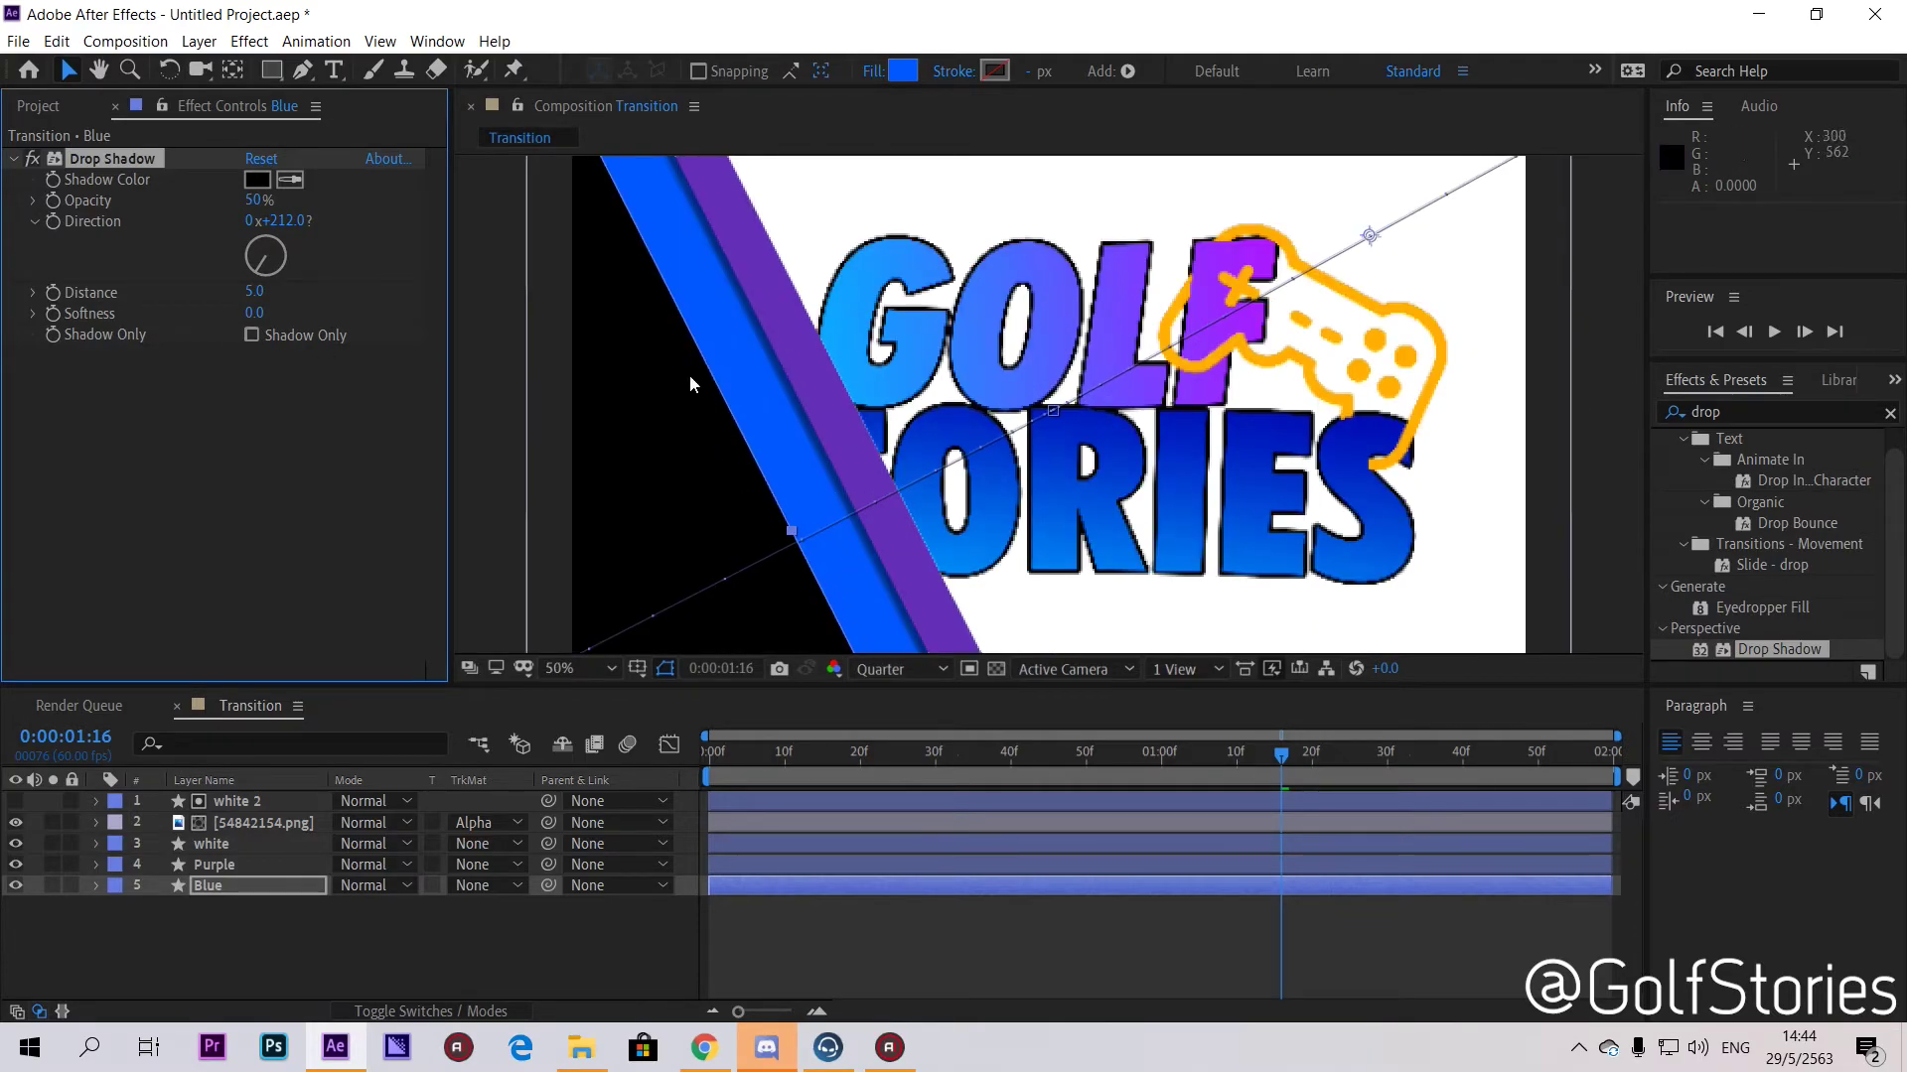
pyautogui.press(',')
pyautogui.click(671, 425)
pyautogui.press('.')
pyautogui.press('.')
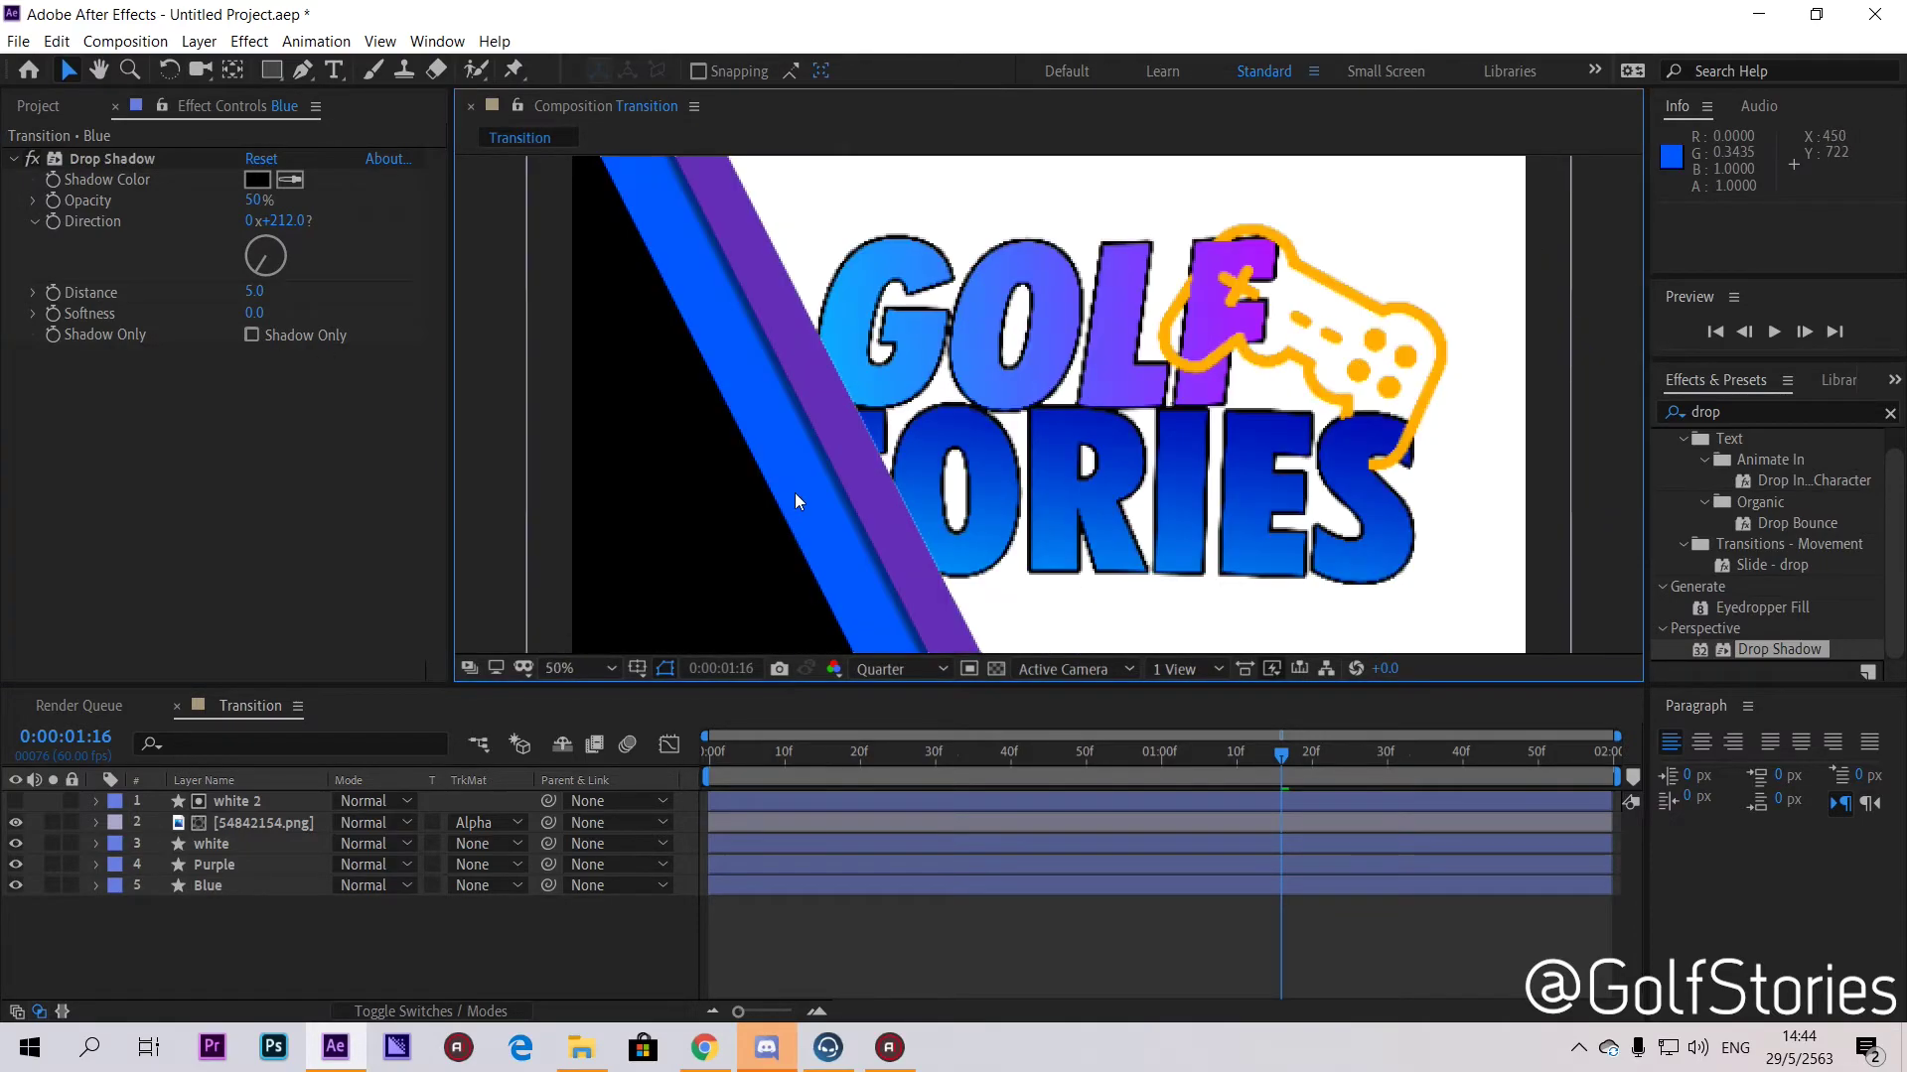
pyautogui.click(125, 41)
pyautogui.click(171, 95)
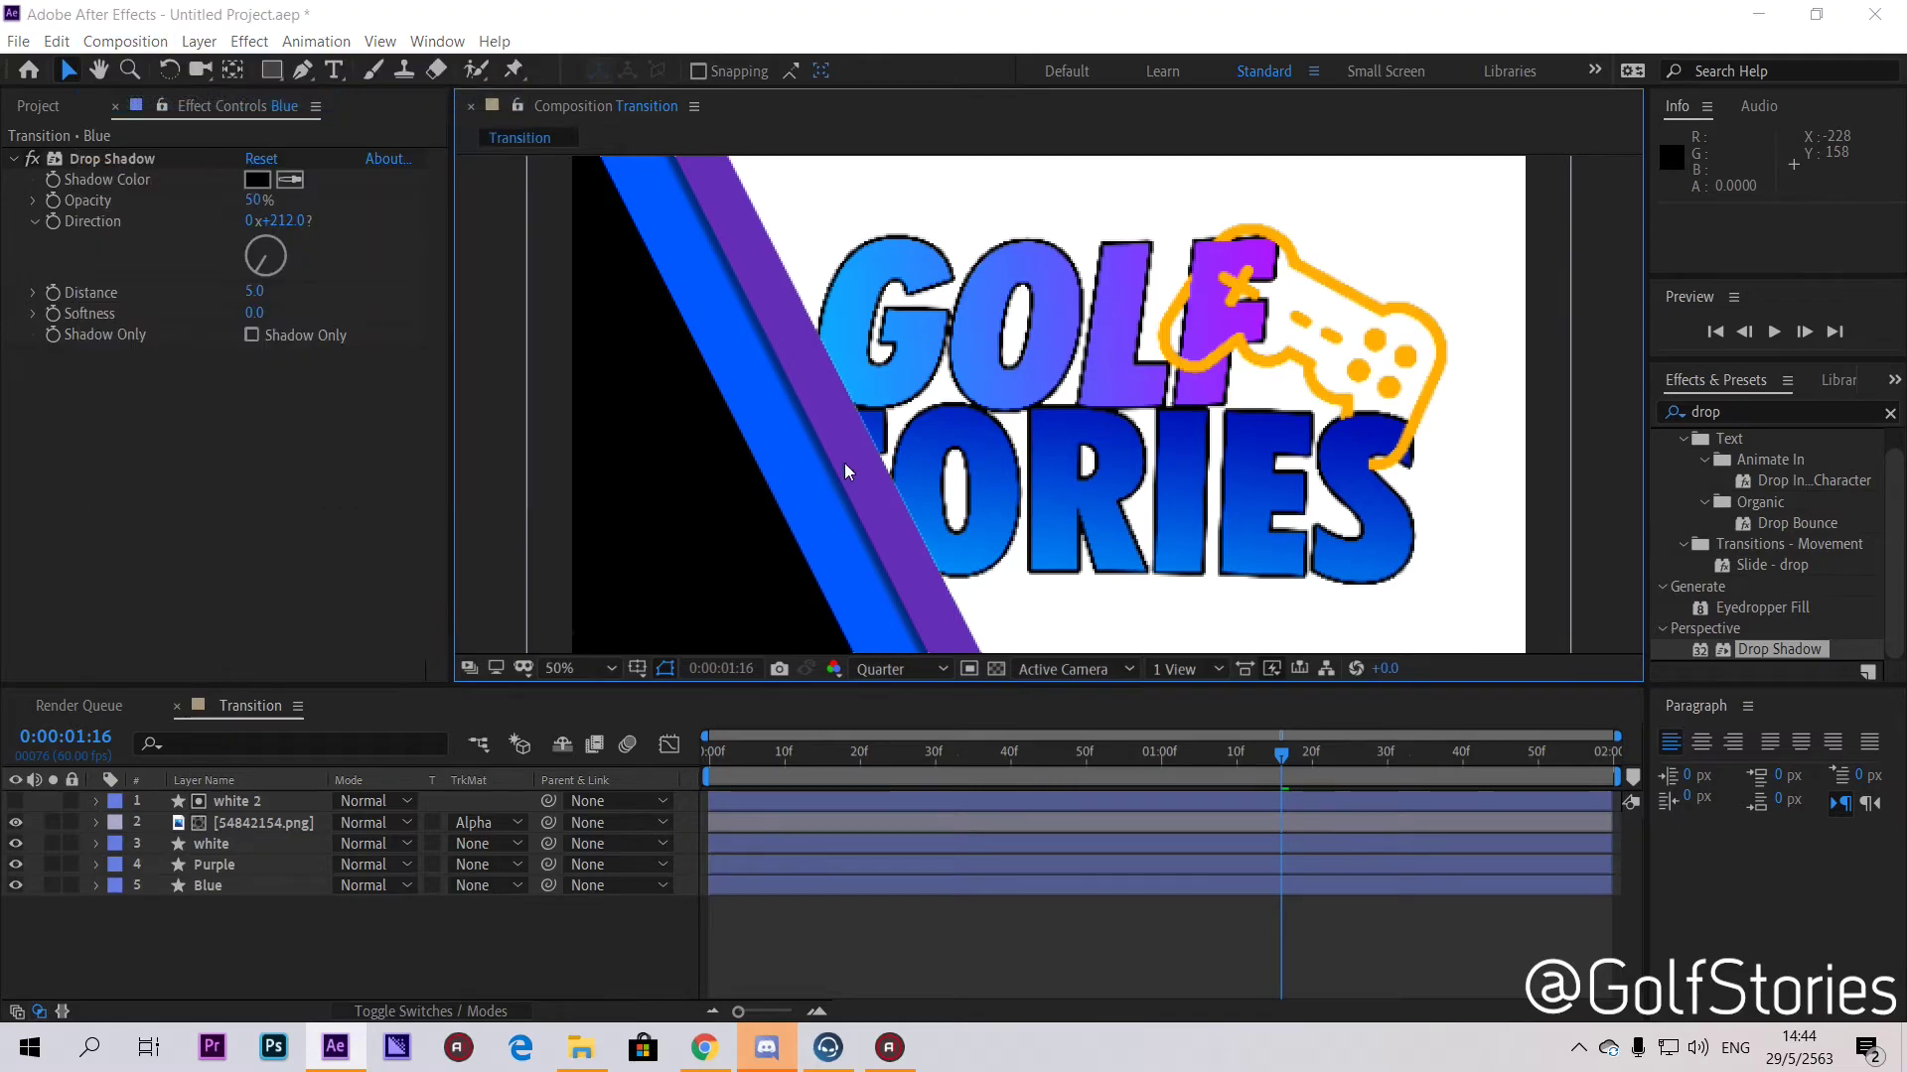
pyautogui.click(1077, 763)
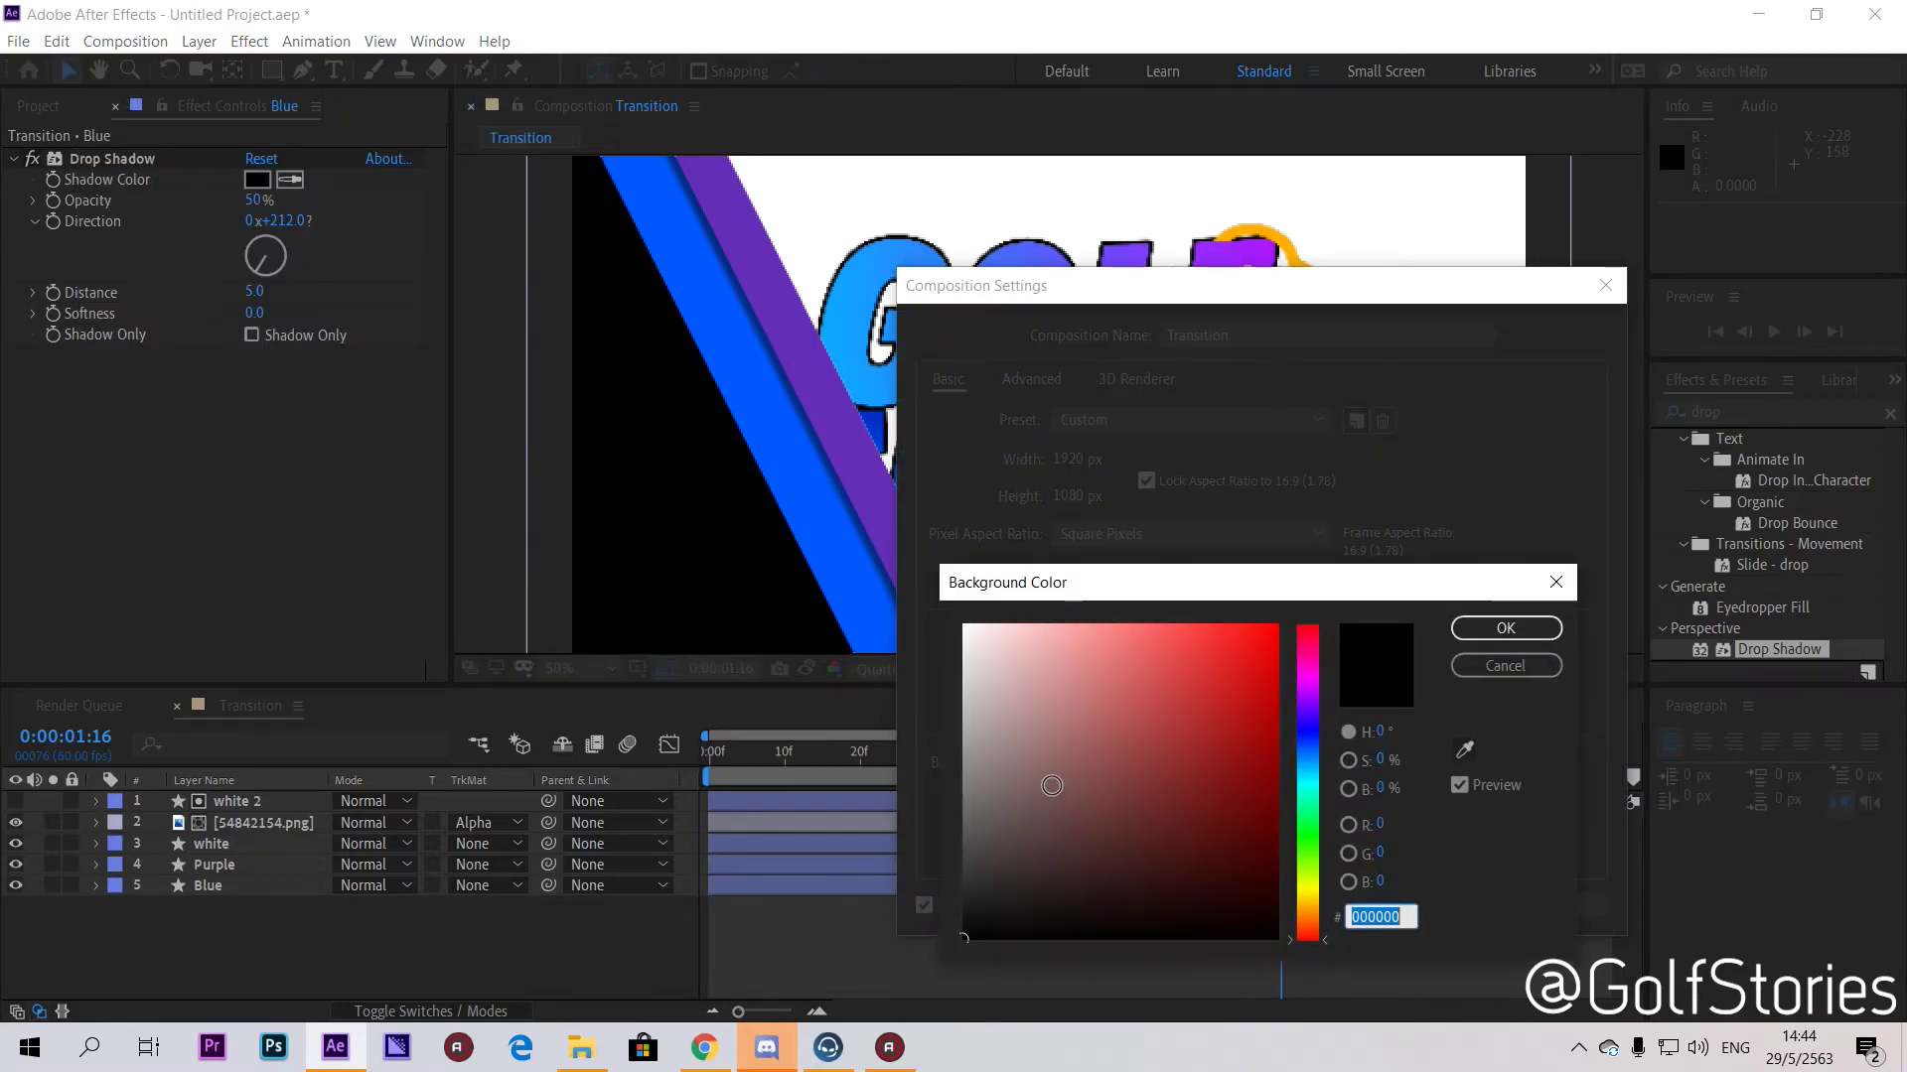
pyautogui.click(1505, 630)
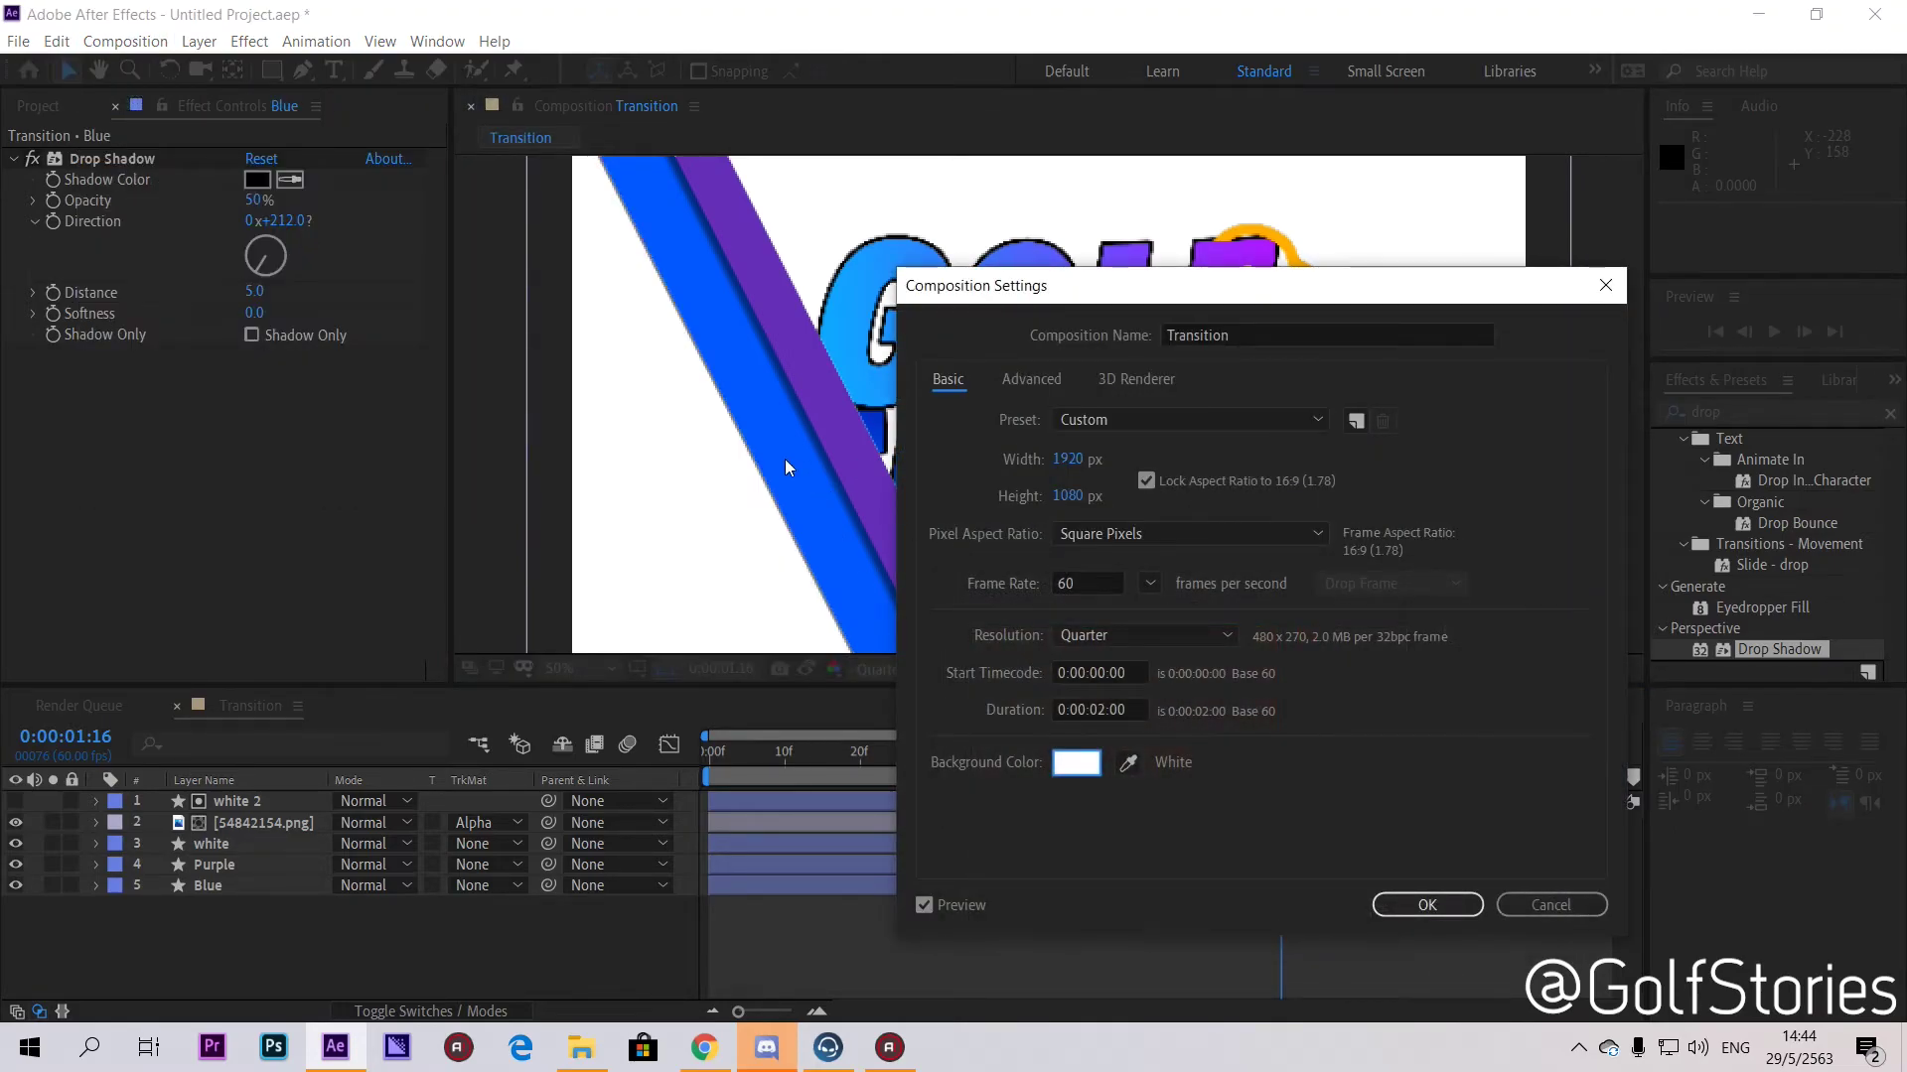
pyautogui.click(1452, 906)
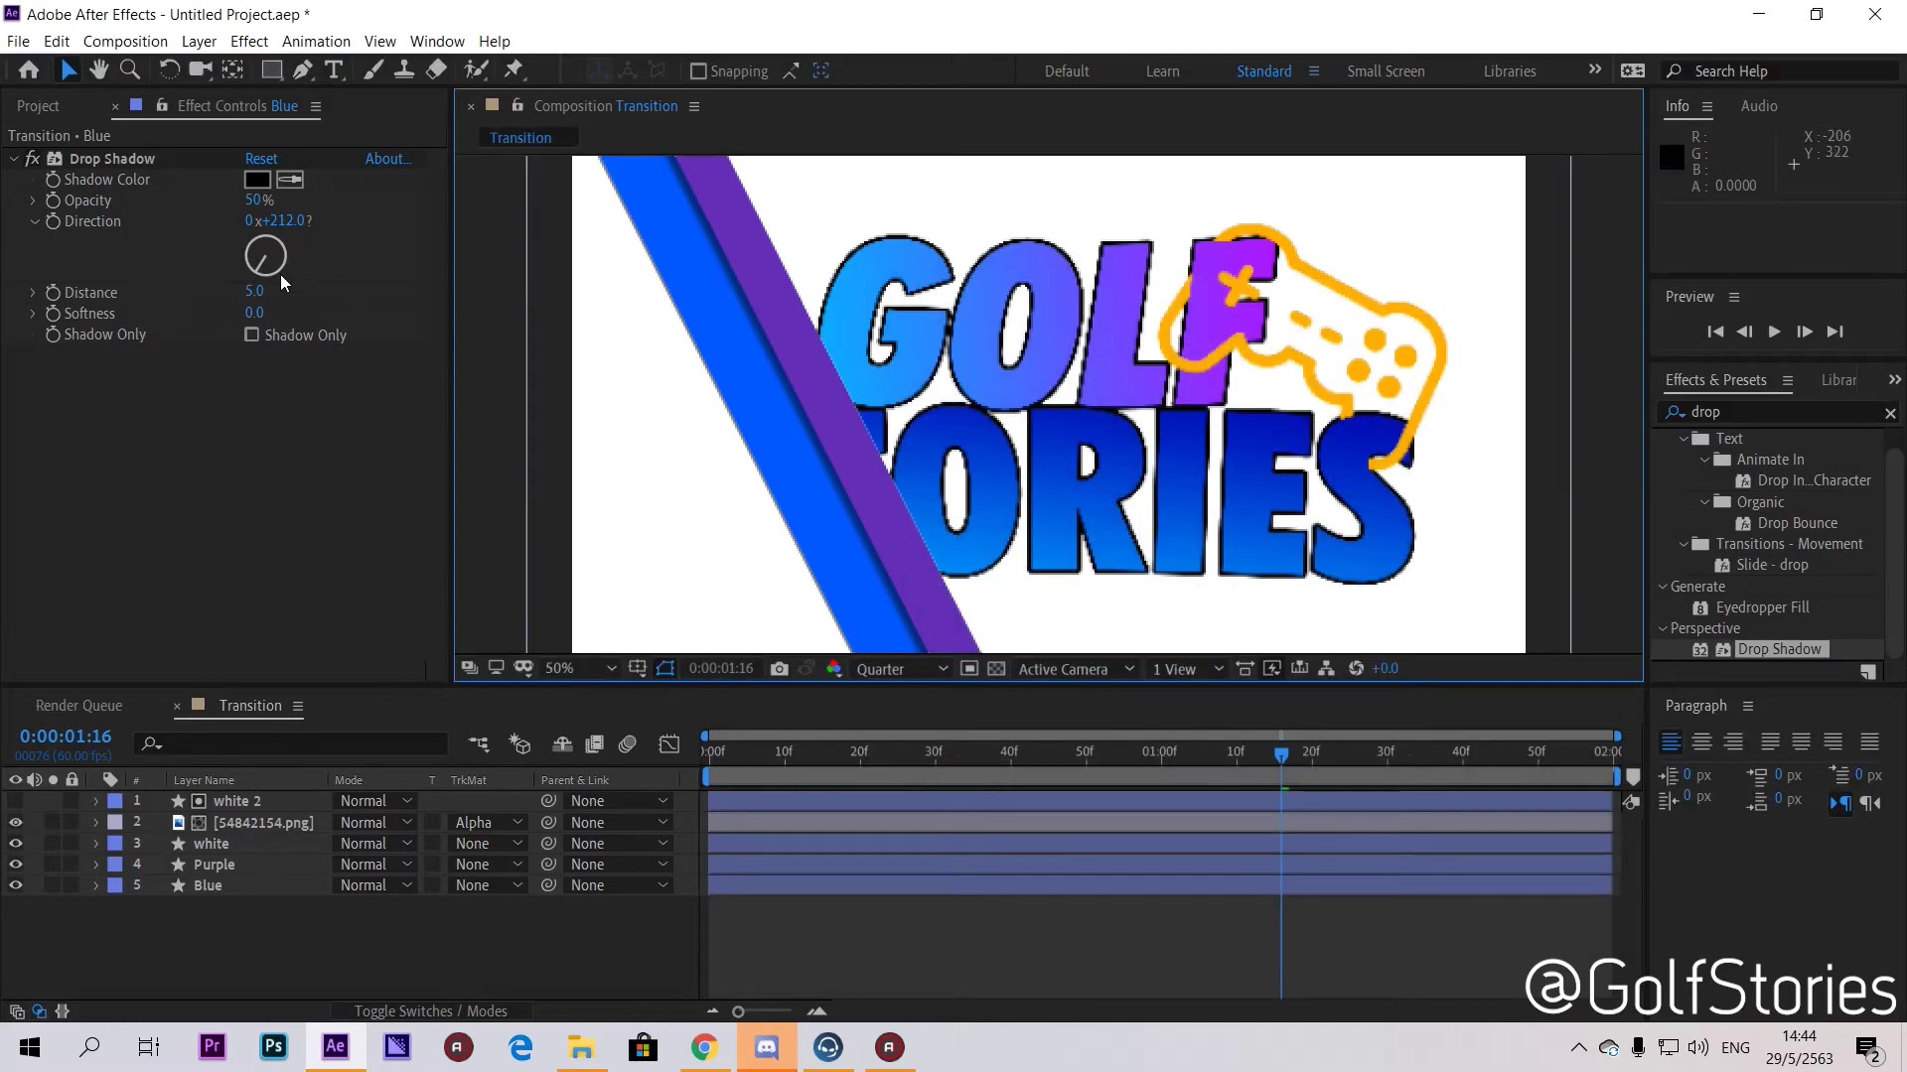
# Step: Set the Blue layer's drop shadow to distance 14, softness 24 and opacity 66%, with the preview at Full resolution
pyautogui.moveTo(256, 290); pyautogui.dragTo(273, 290)
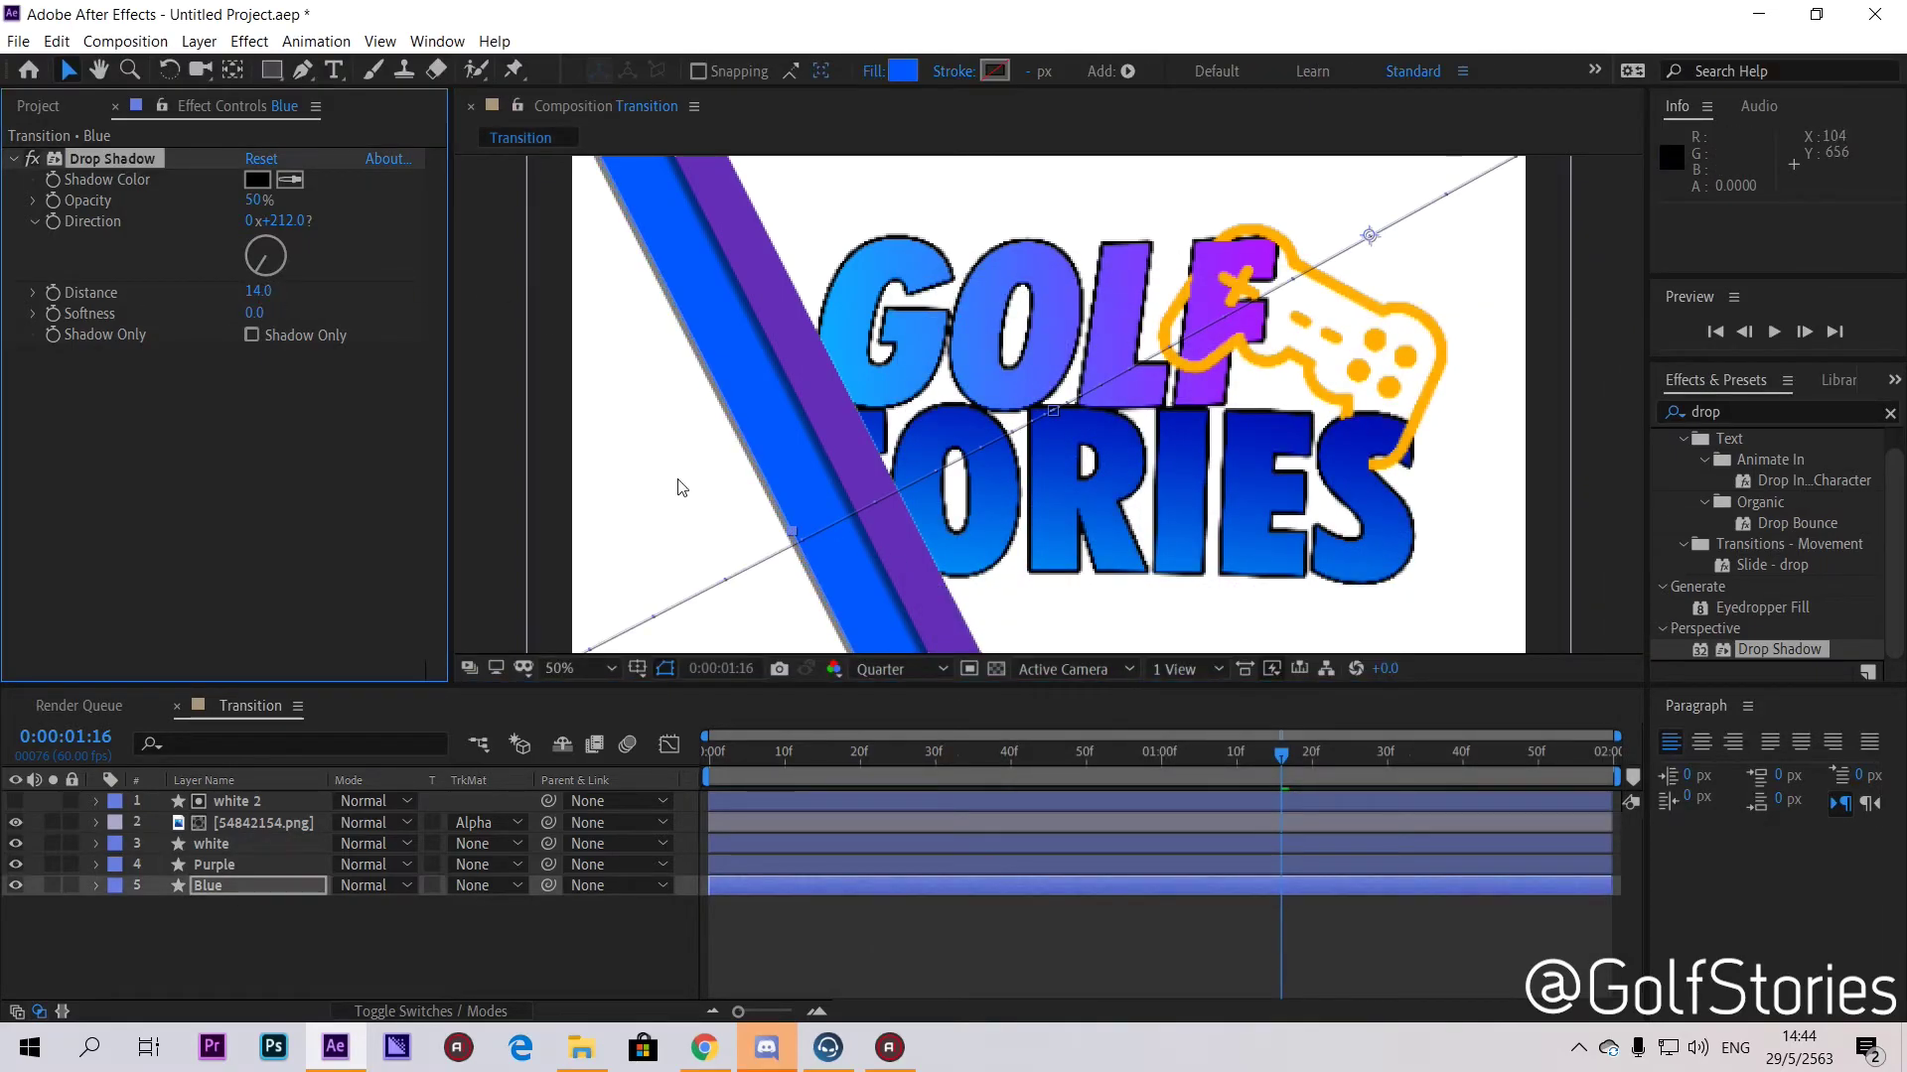
pyautogui.click(948, 670)
pyautogui.click(941, 717)
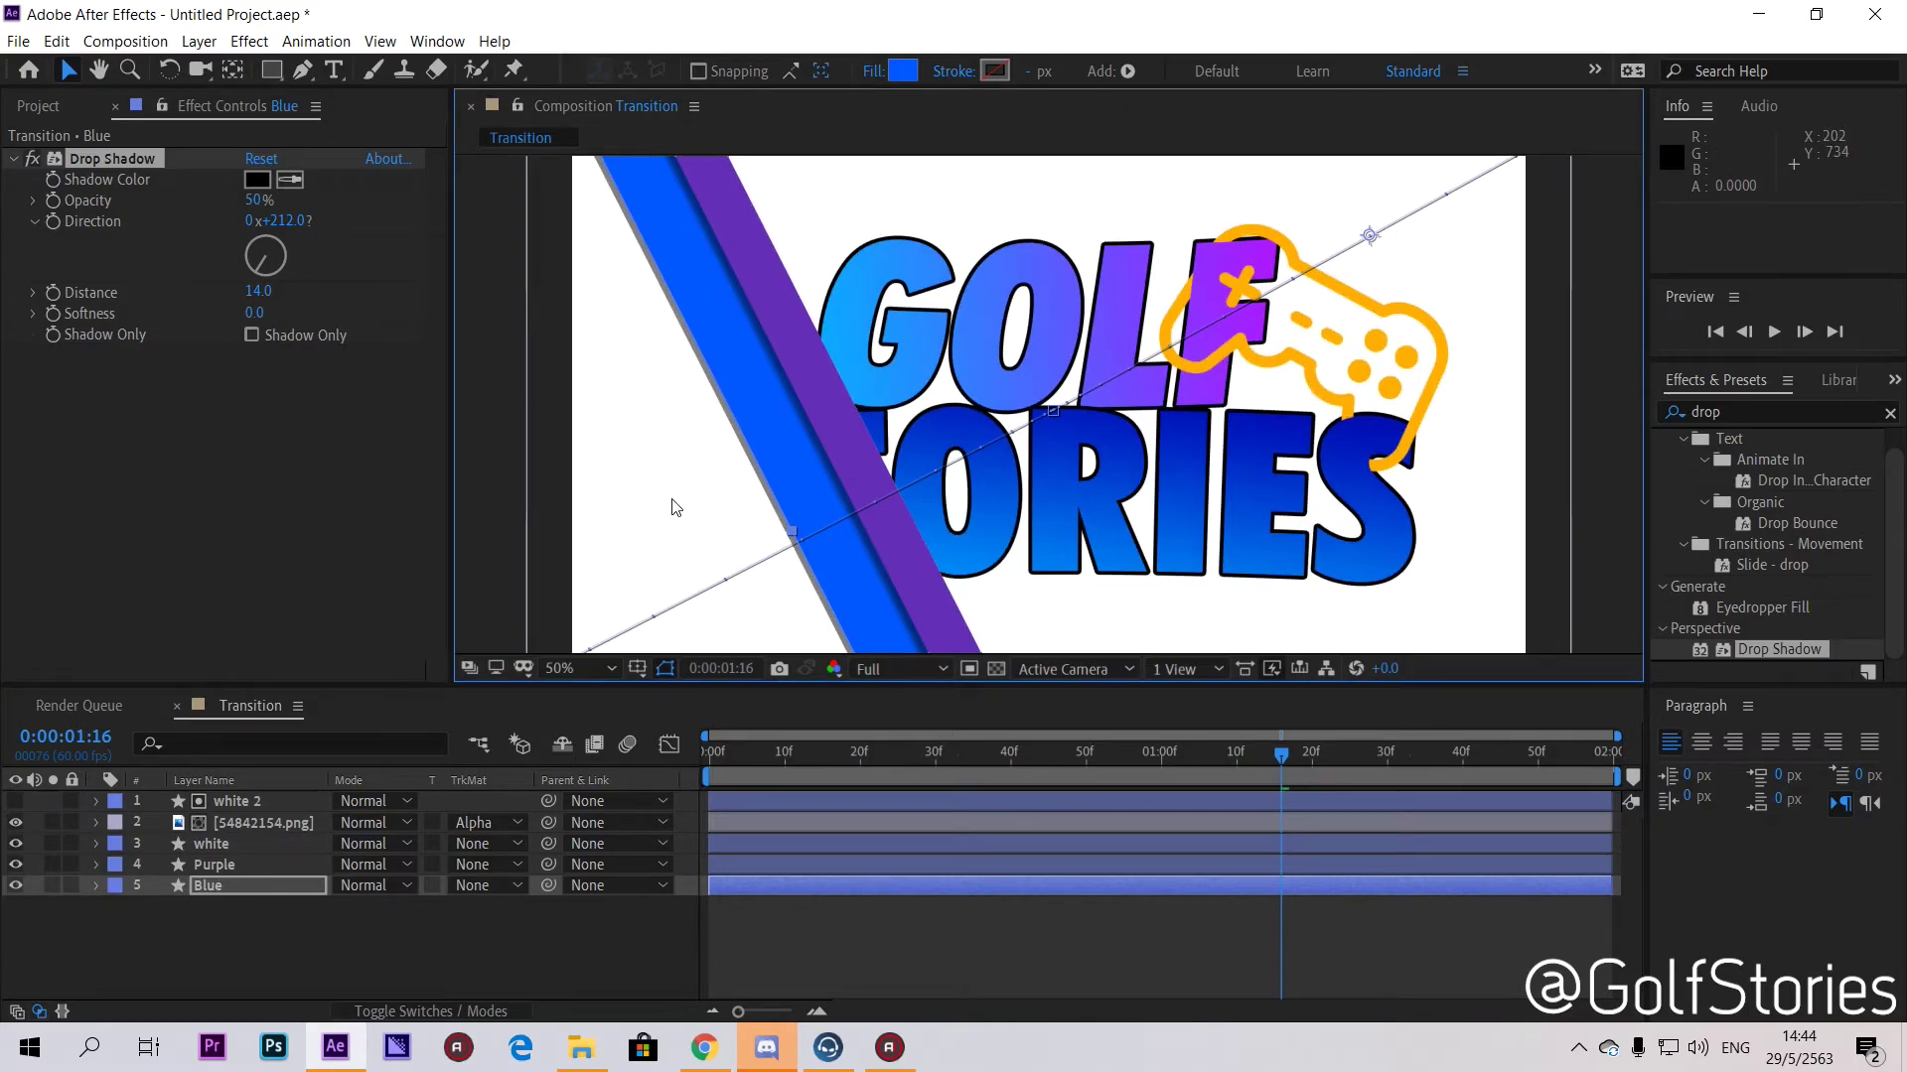
pyautogui.moveTo(255, 313); pyautogui.dragTo(296, 328)
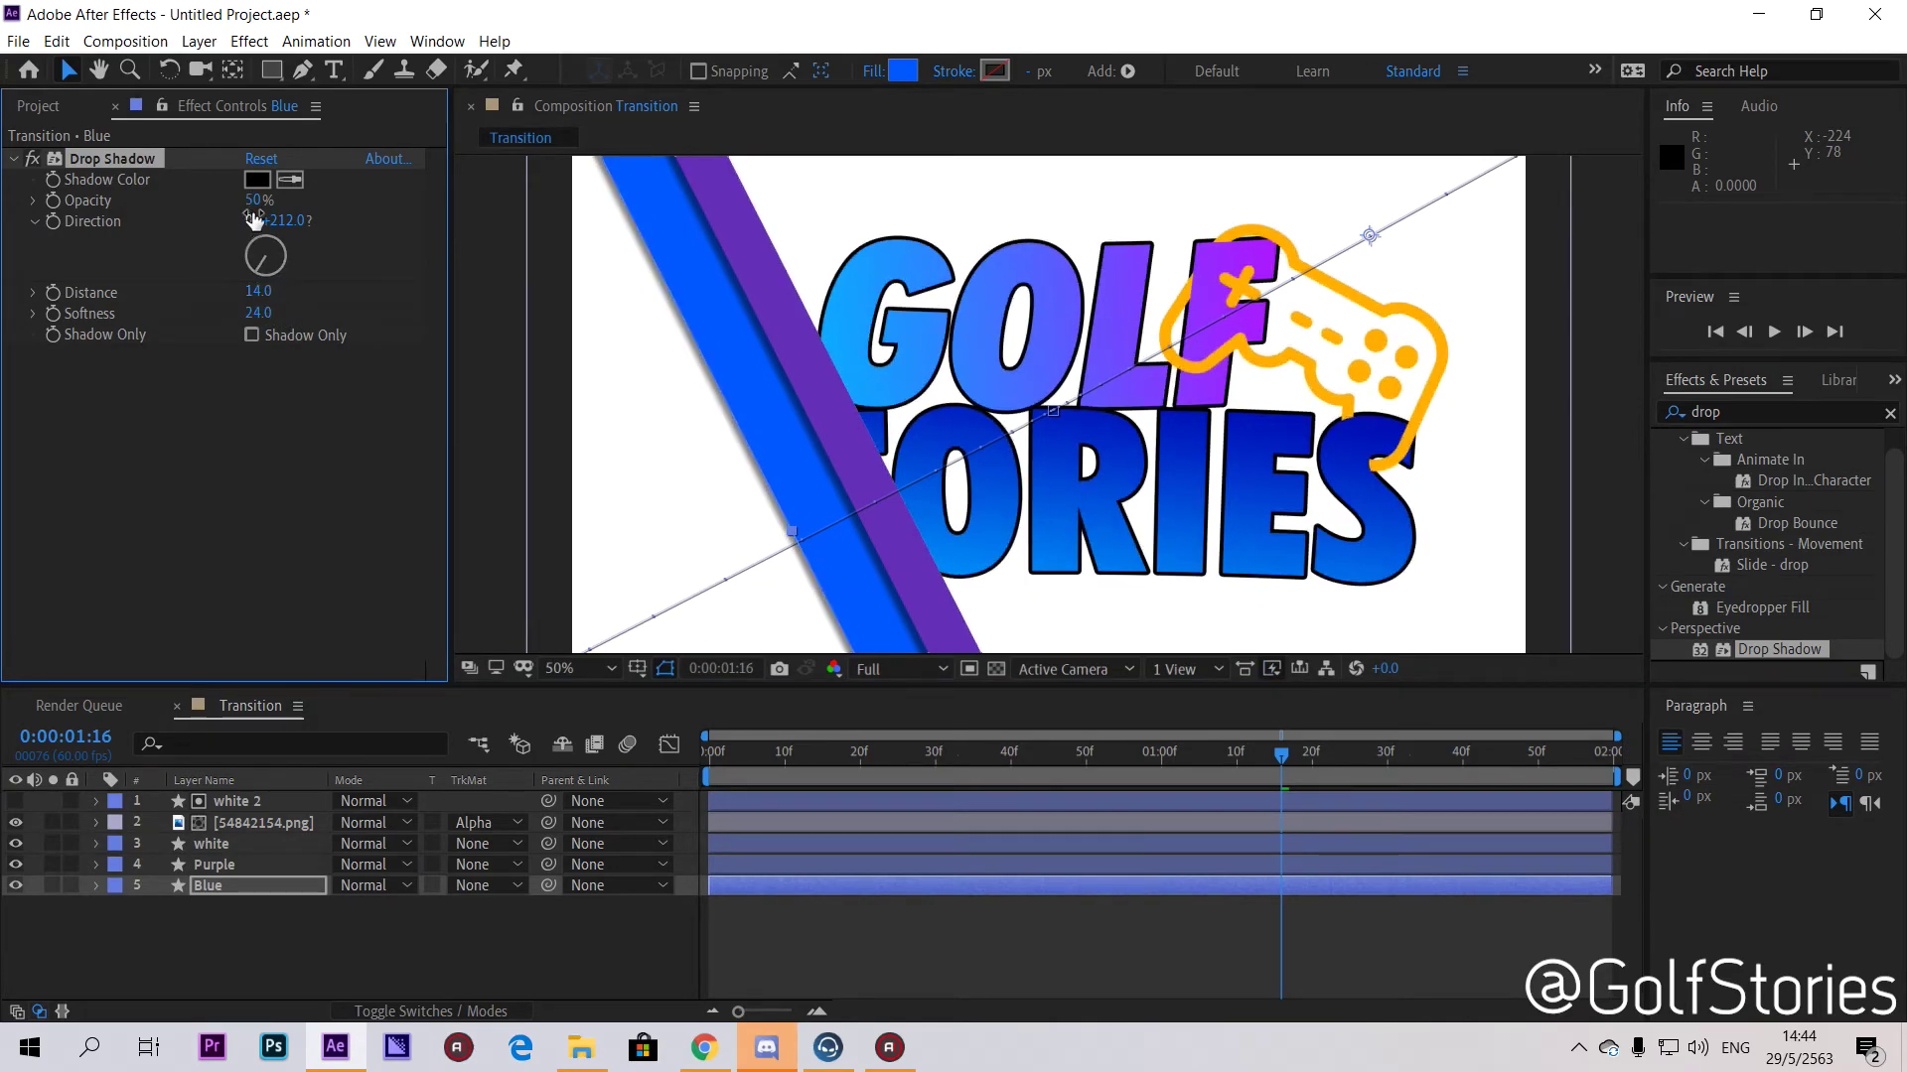
pyautogui.moveTo(259, 202); pyautogui.dragTo(303, 205)
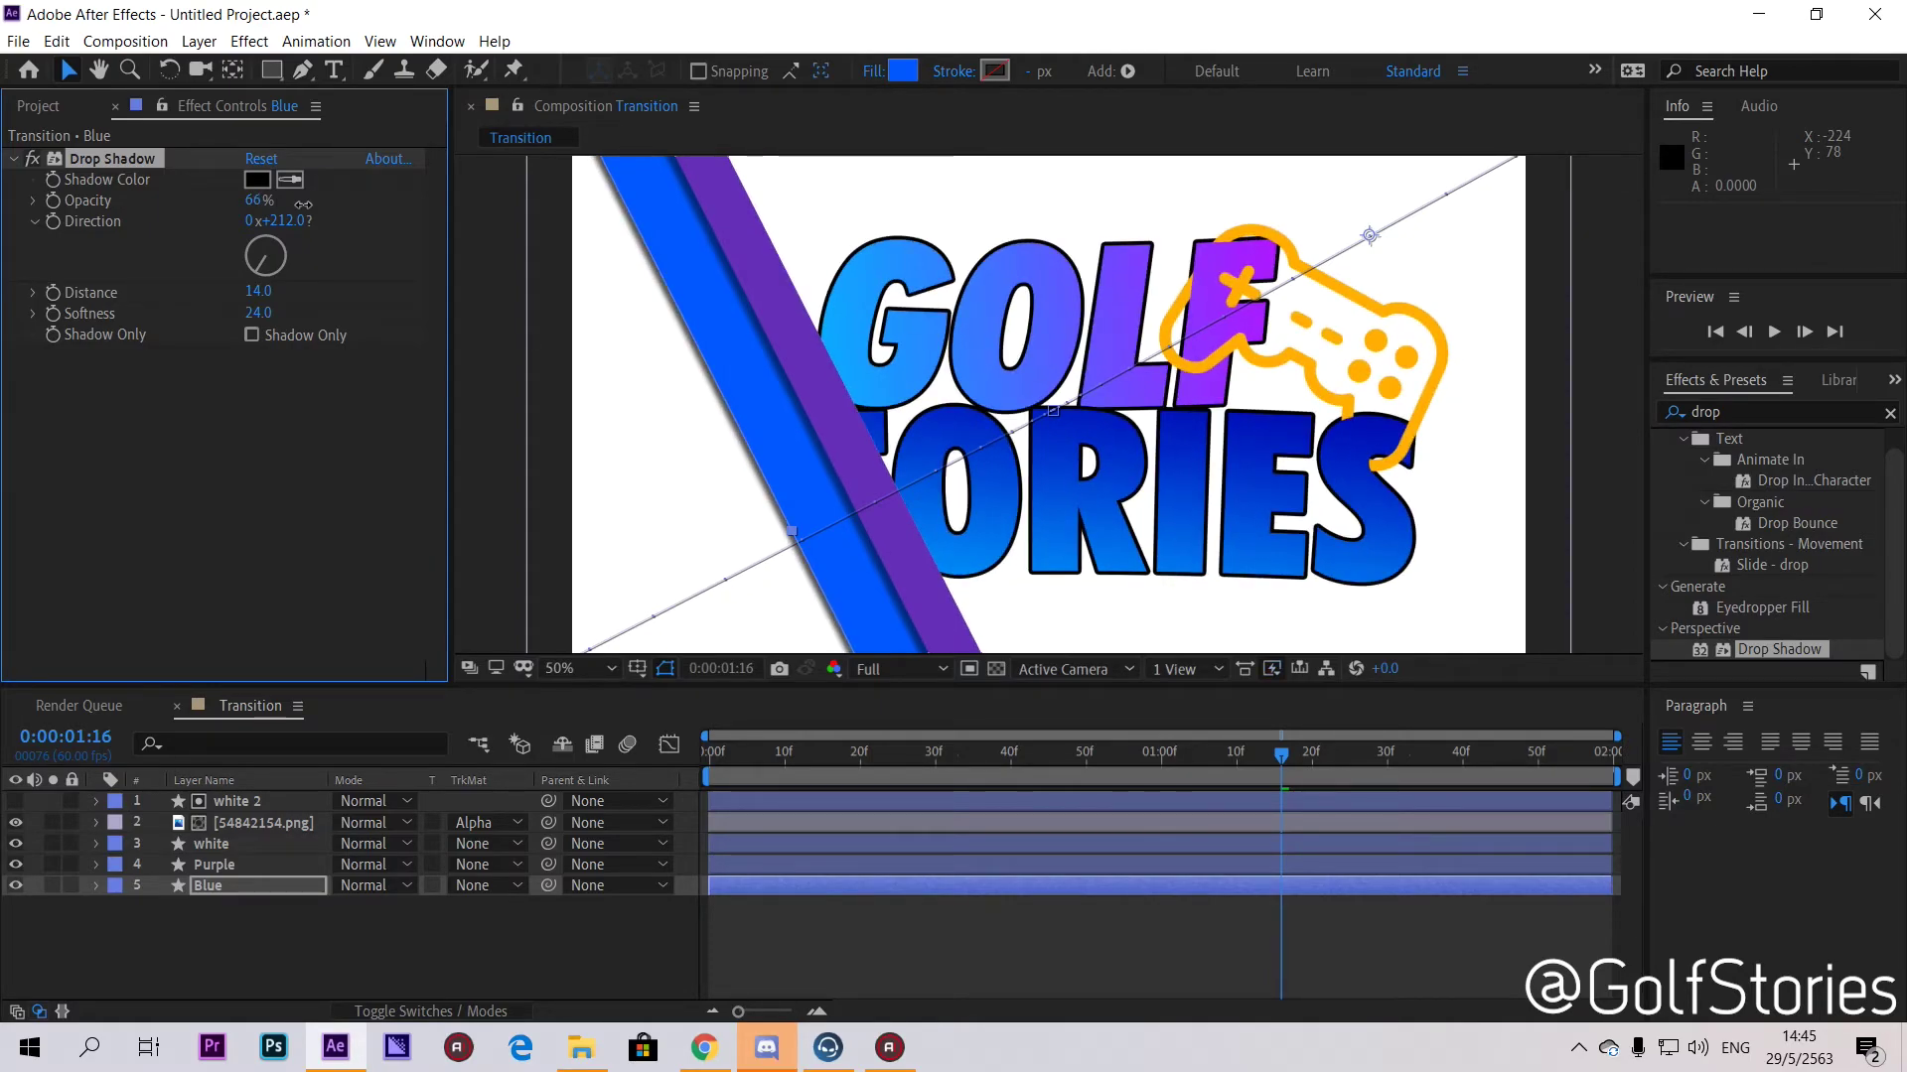
pyautogui.press(',')
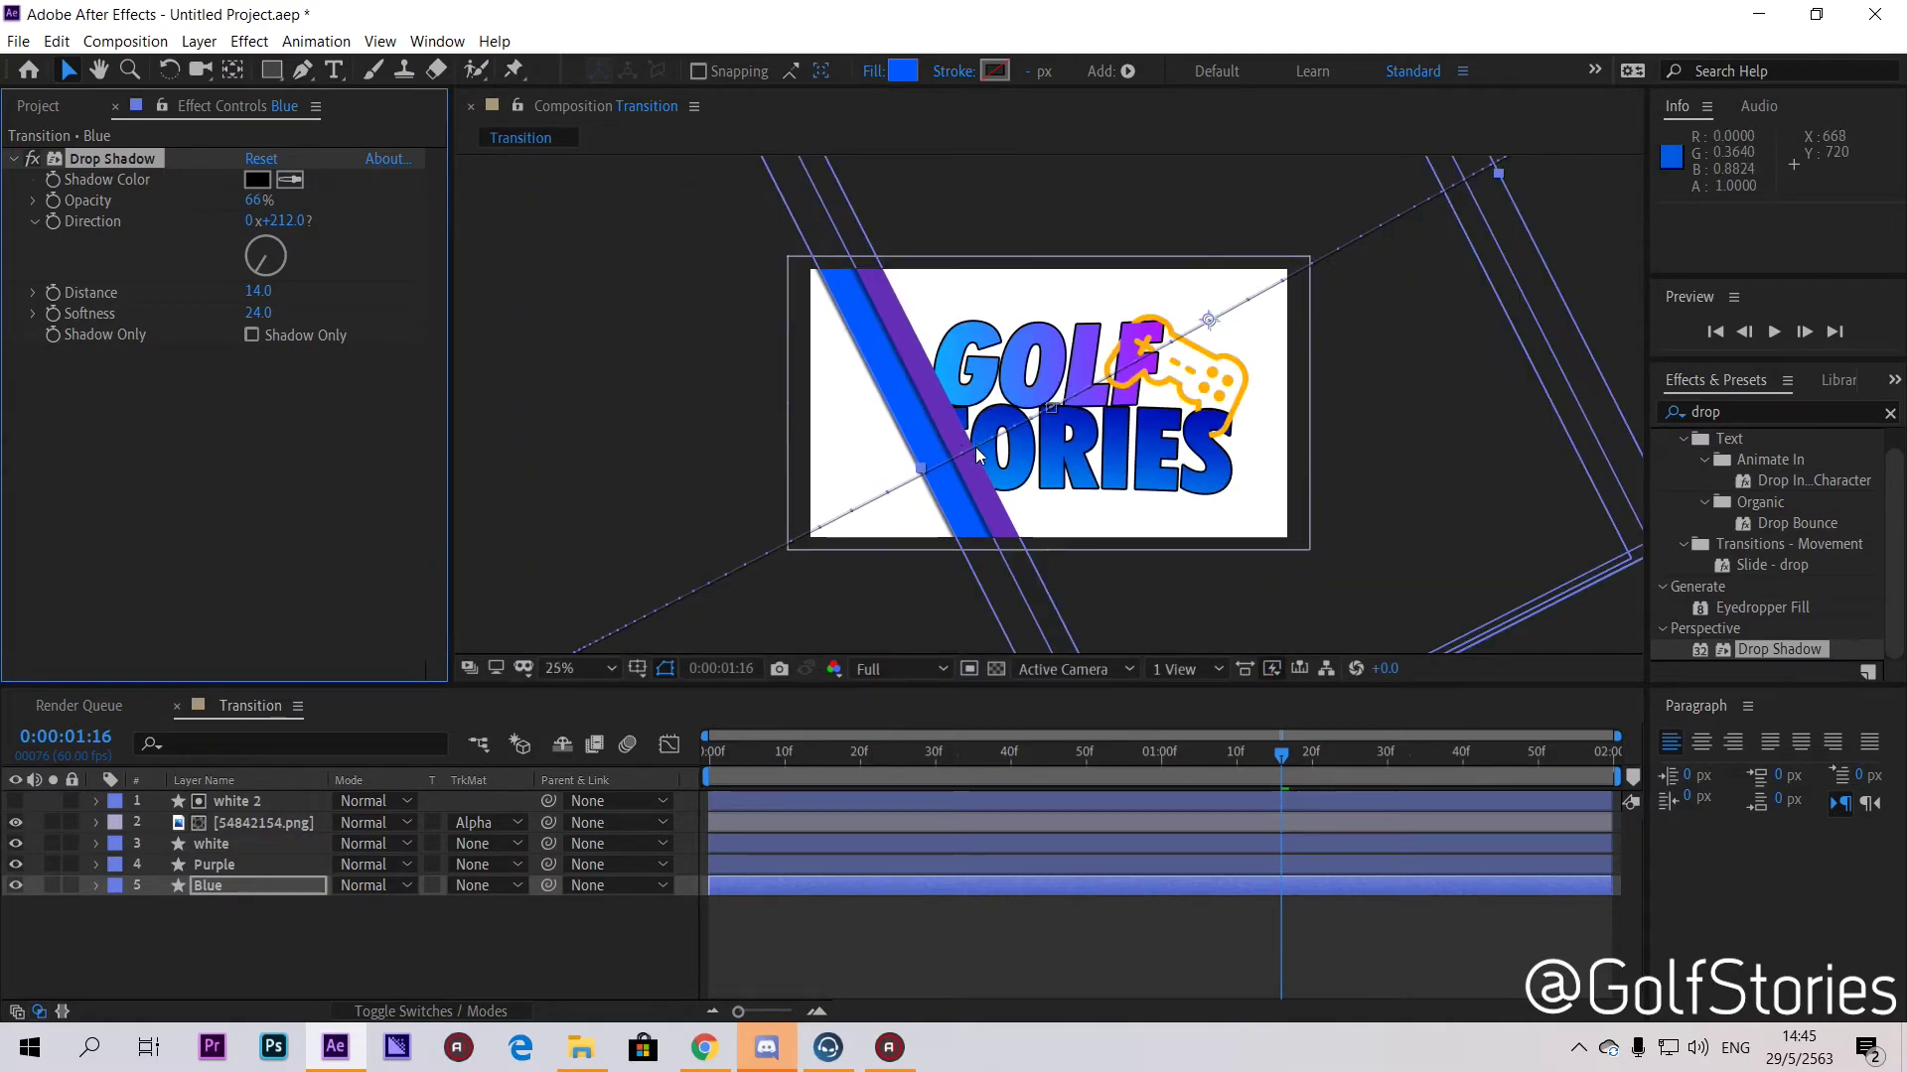
pyautogui.click(671, 478)
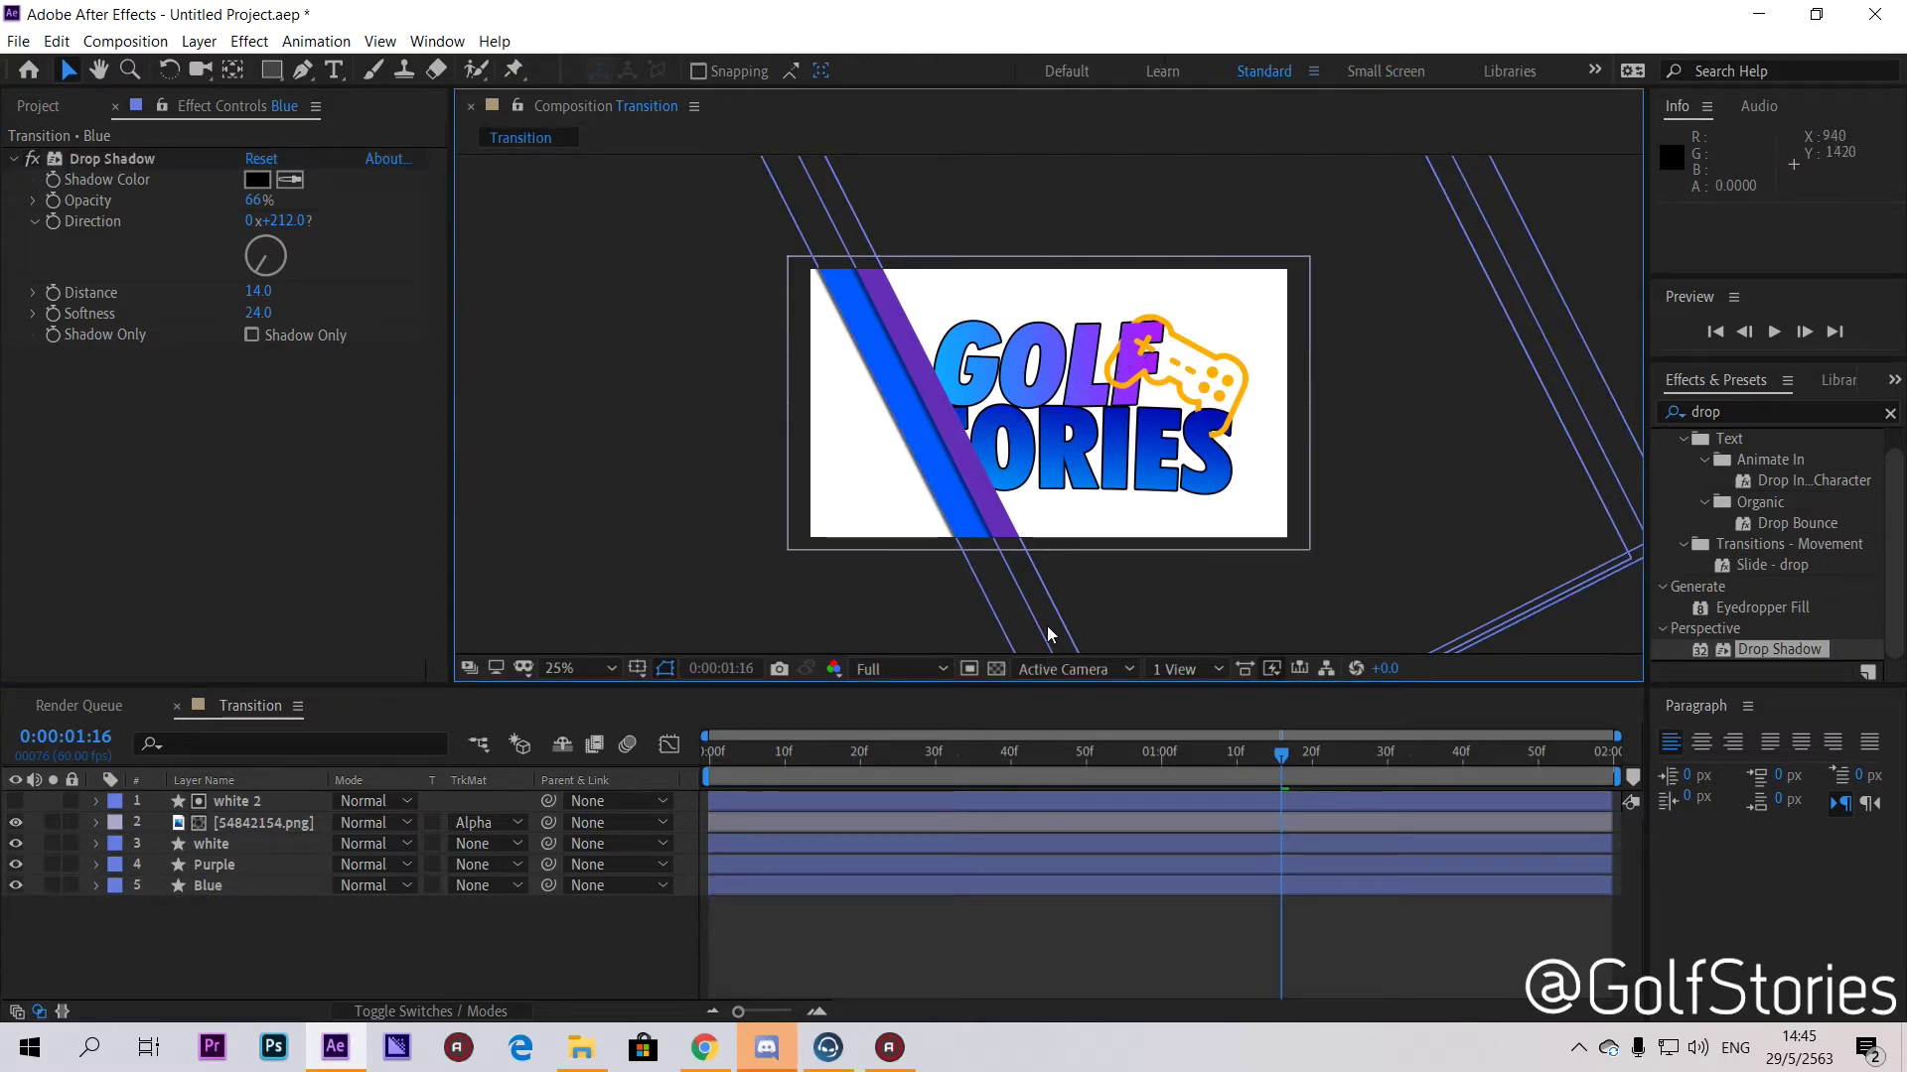
pyautogui.press('.')
pyautogui.press(',')
# Step: At 0:00:00:28, duplicate the Blue layer's Drop Shadow effect and set the copy's direction to 104°
pyautogui.moveTo(1283, 759); pyautogui.dragTo(916, 779)
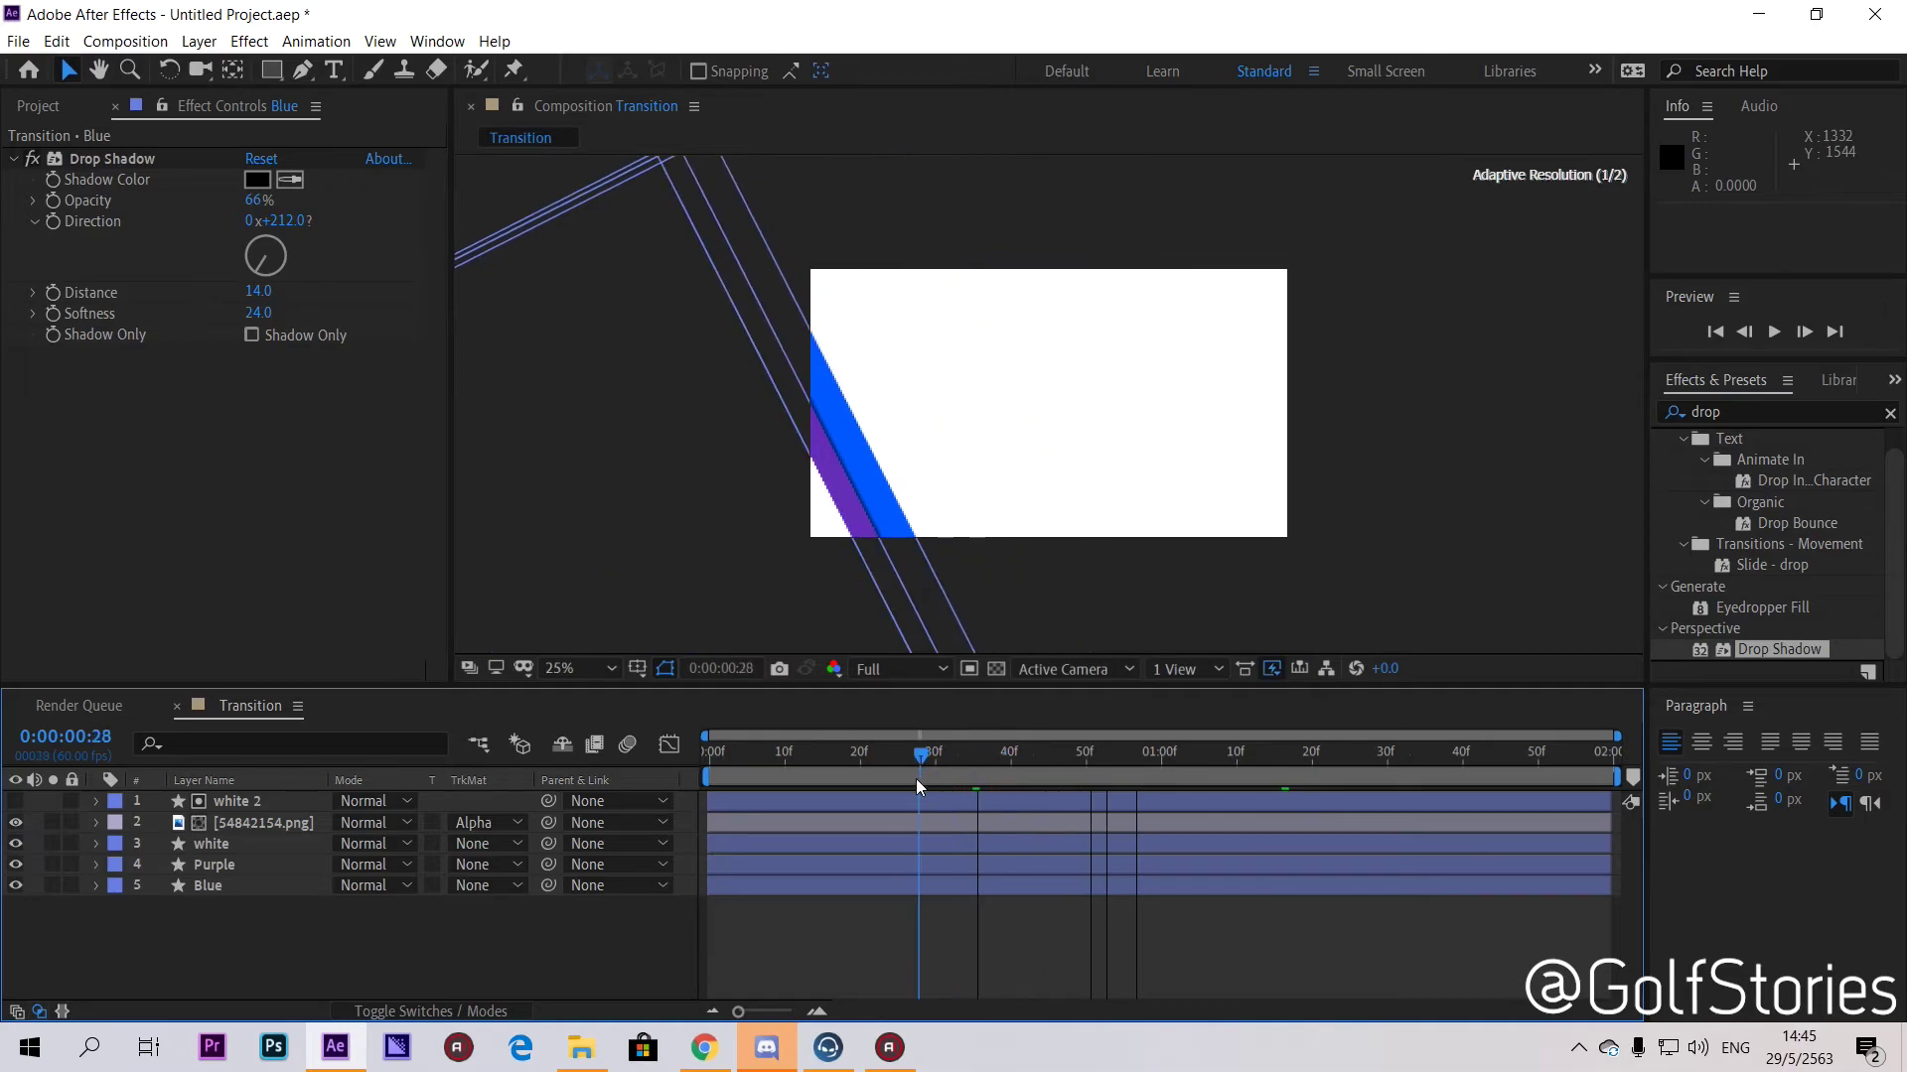
pyautogui.press('.')
pyautogui.click(150, 159)
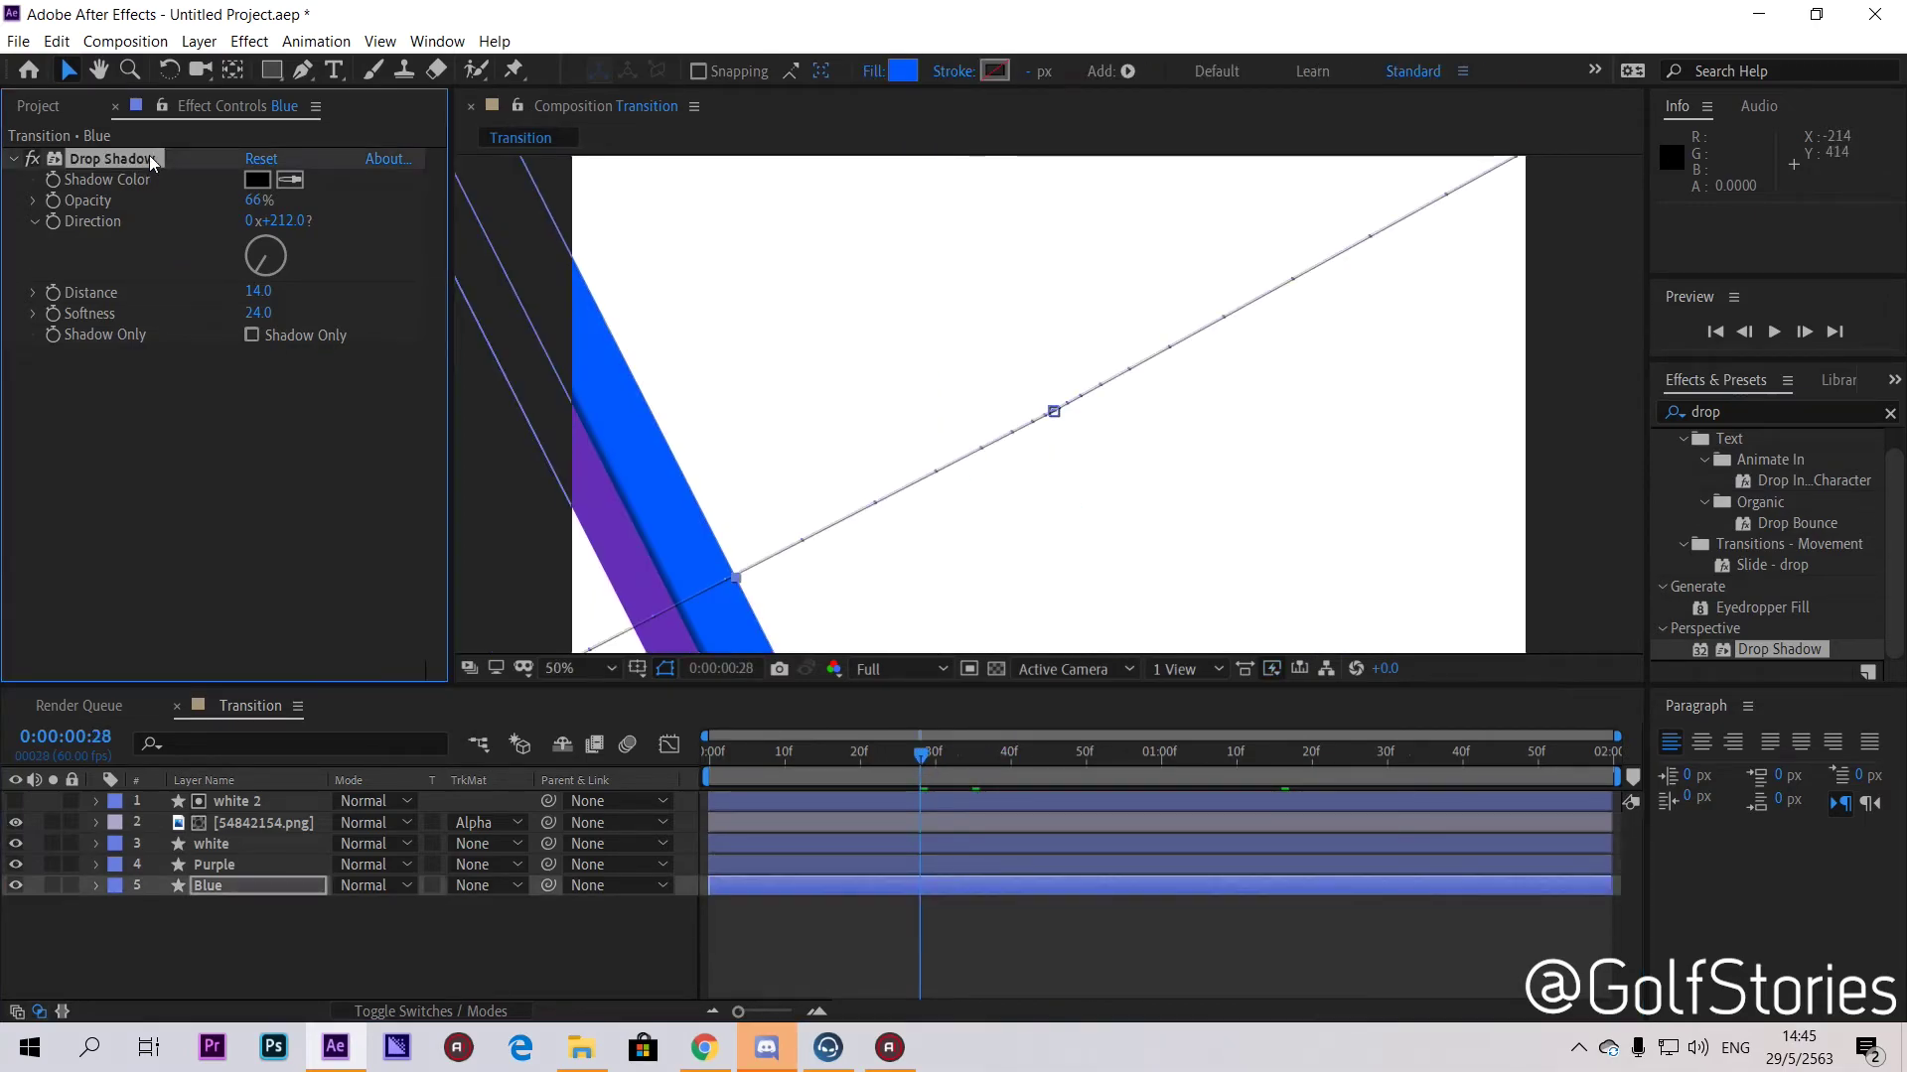
pyautogui.hotkey('ctrl', 'd')
pyautogui.click(279, 465)
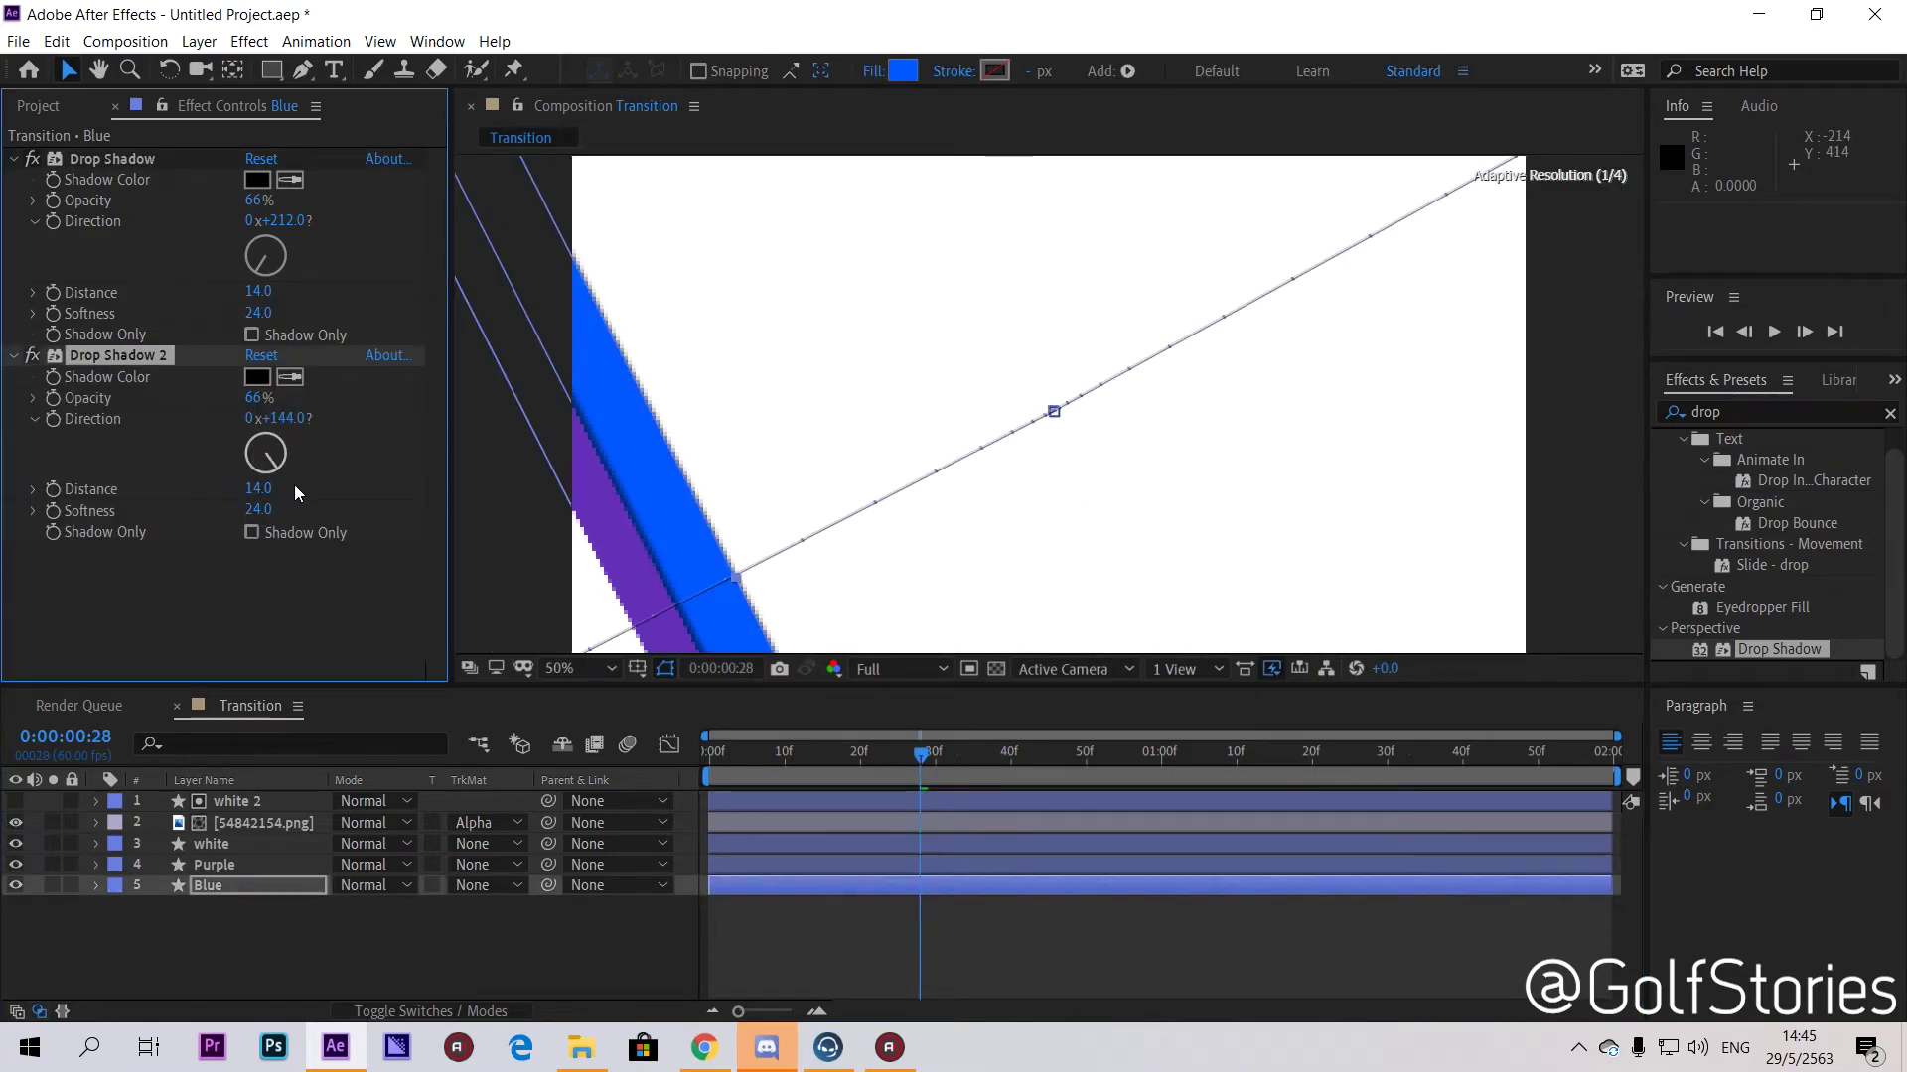
pyautogui.click(288, 468)
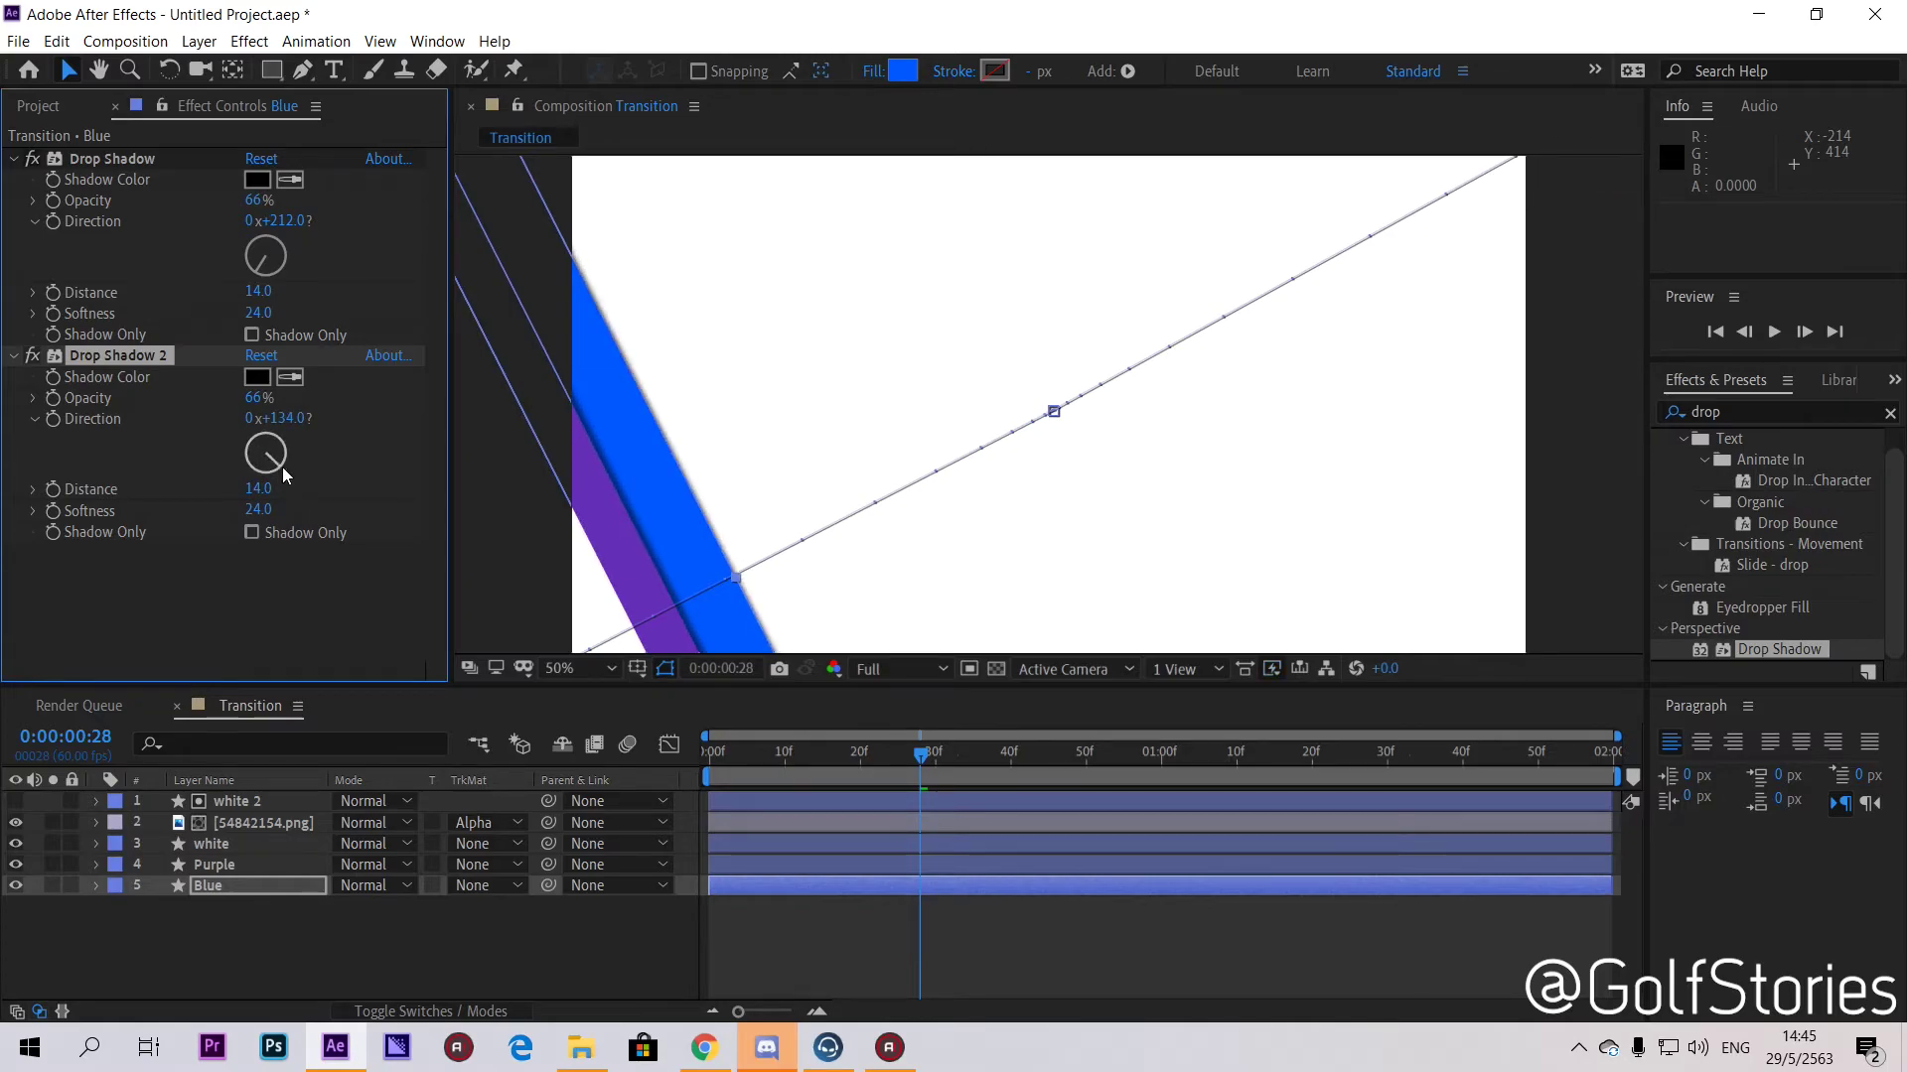
pyautogui.moveTo(288, 469); pyautogui.dragTo(282, 457)
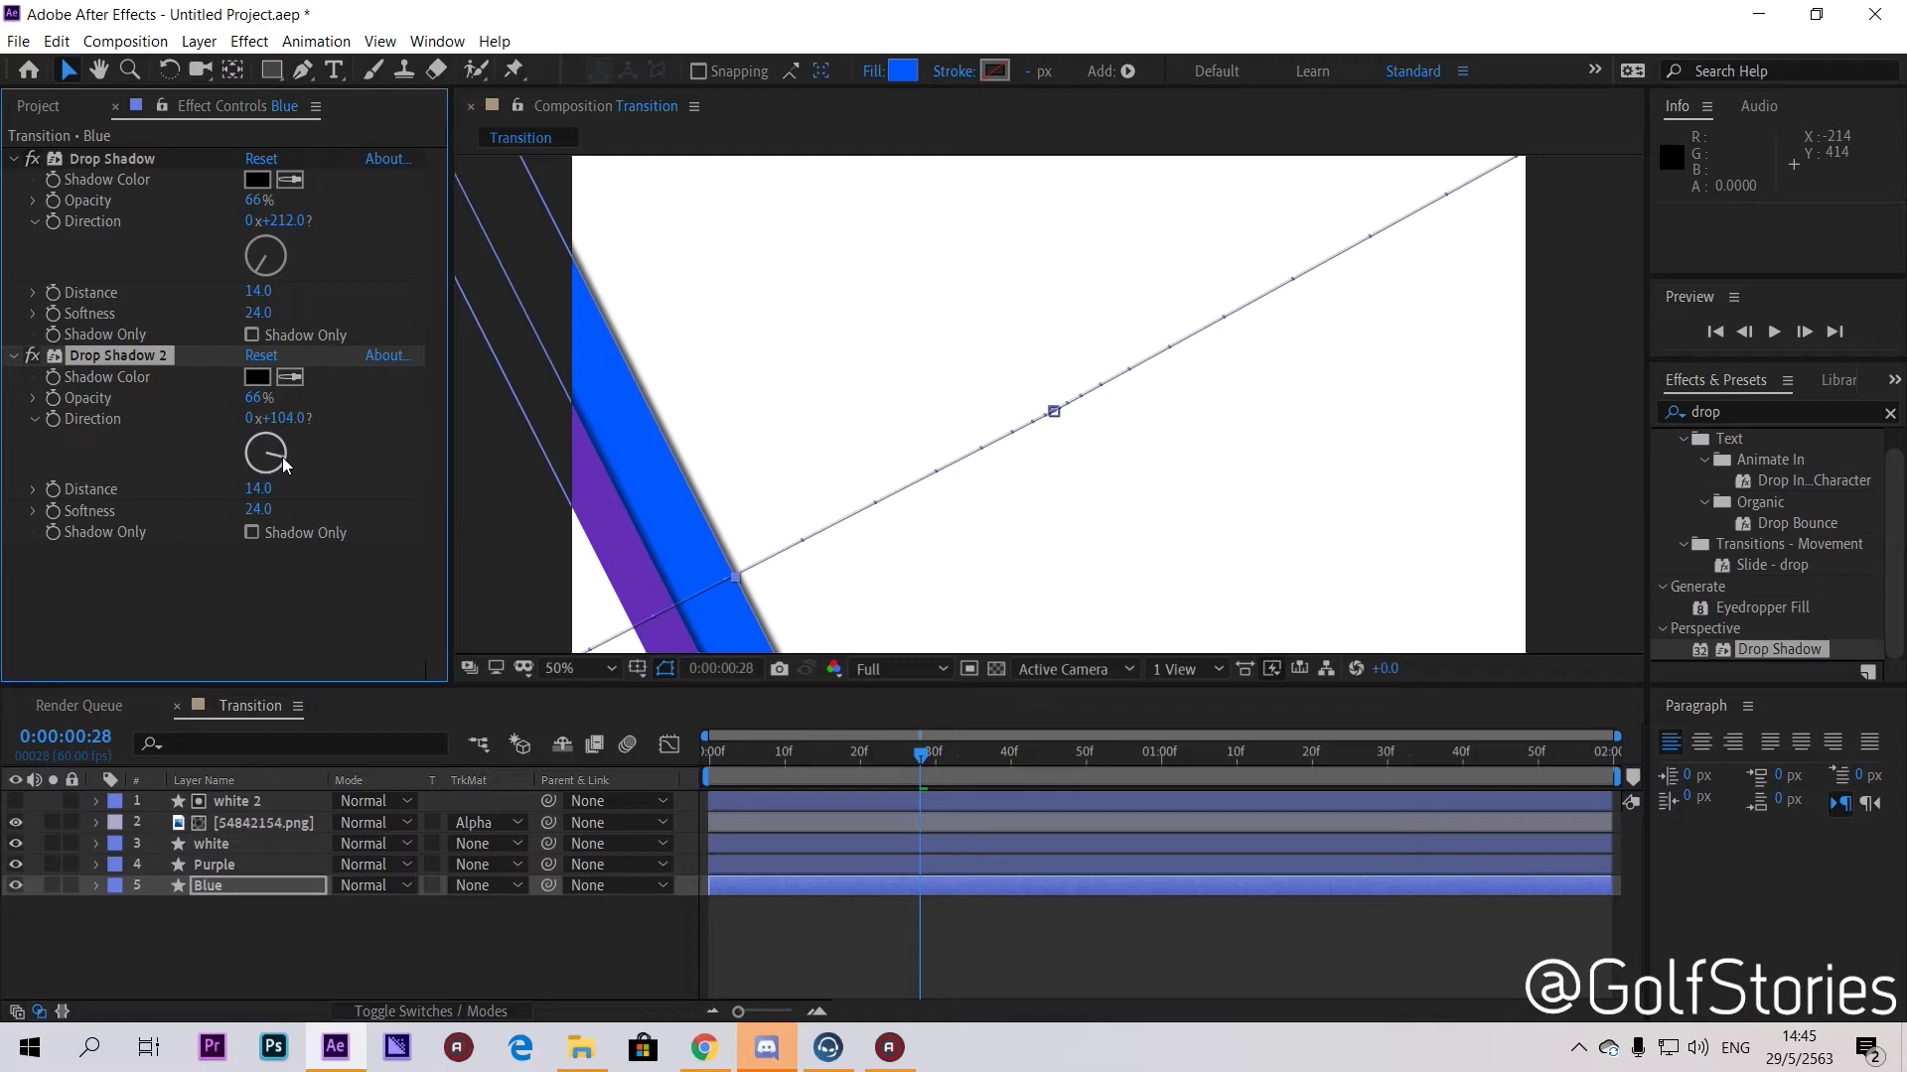
# Step: Move to 0:00:00:57 and apply the Drop Shadow effect to the logo layer
pyautogui.press(',')
pyautogui.press(',')
pyautogui.moveTo(922, 757); pyautogui.dragTo(1138, 753)
pyautogui.press('.')
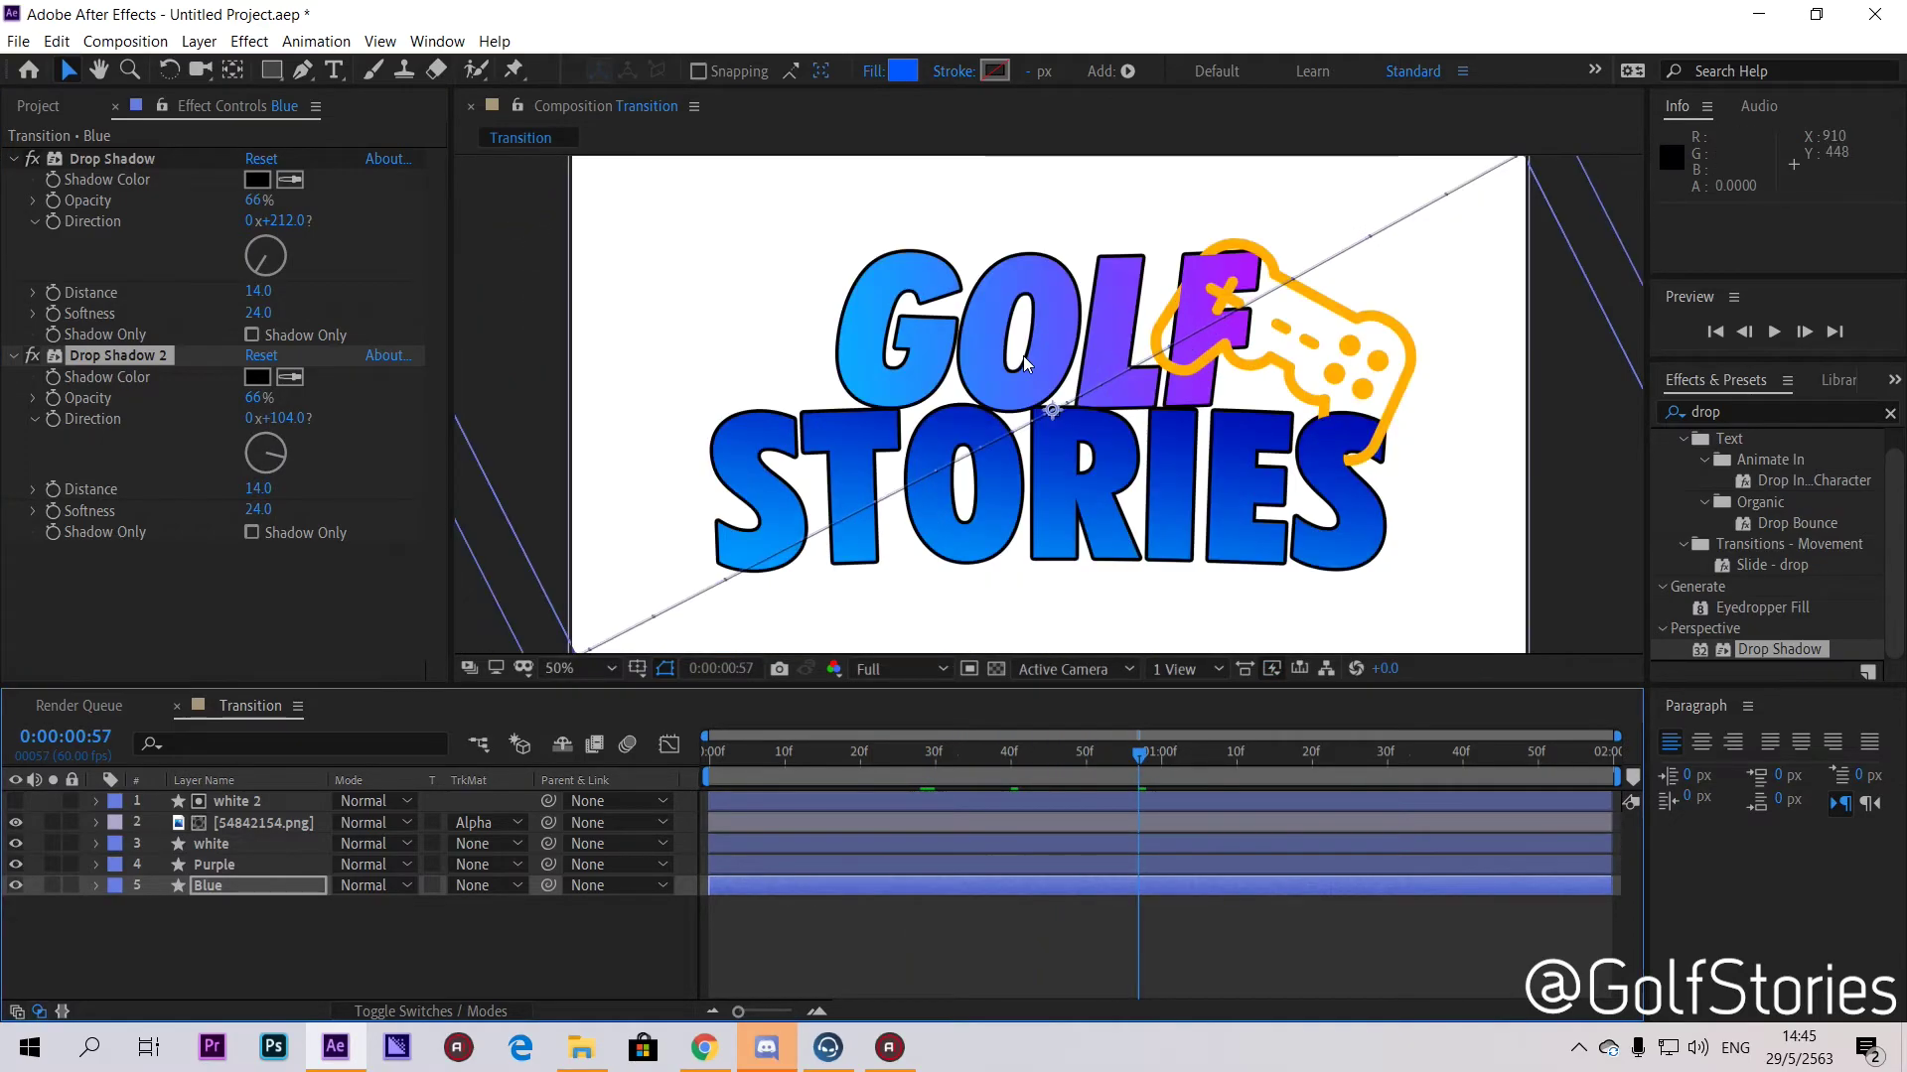
pyautogui.scroll(-2, 1023, 355)
pyautogui.scroll(2, 1022, 355)
pyautogui.click(296, 822)
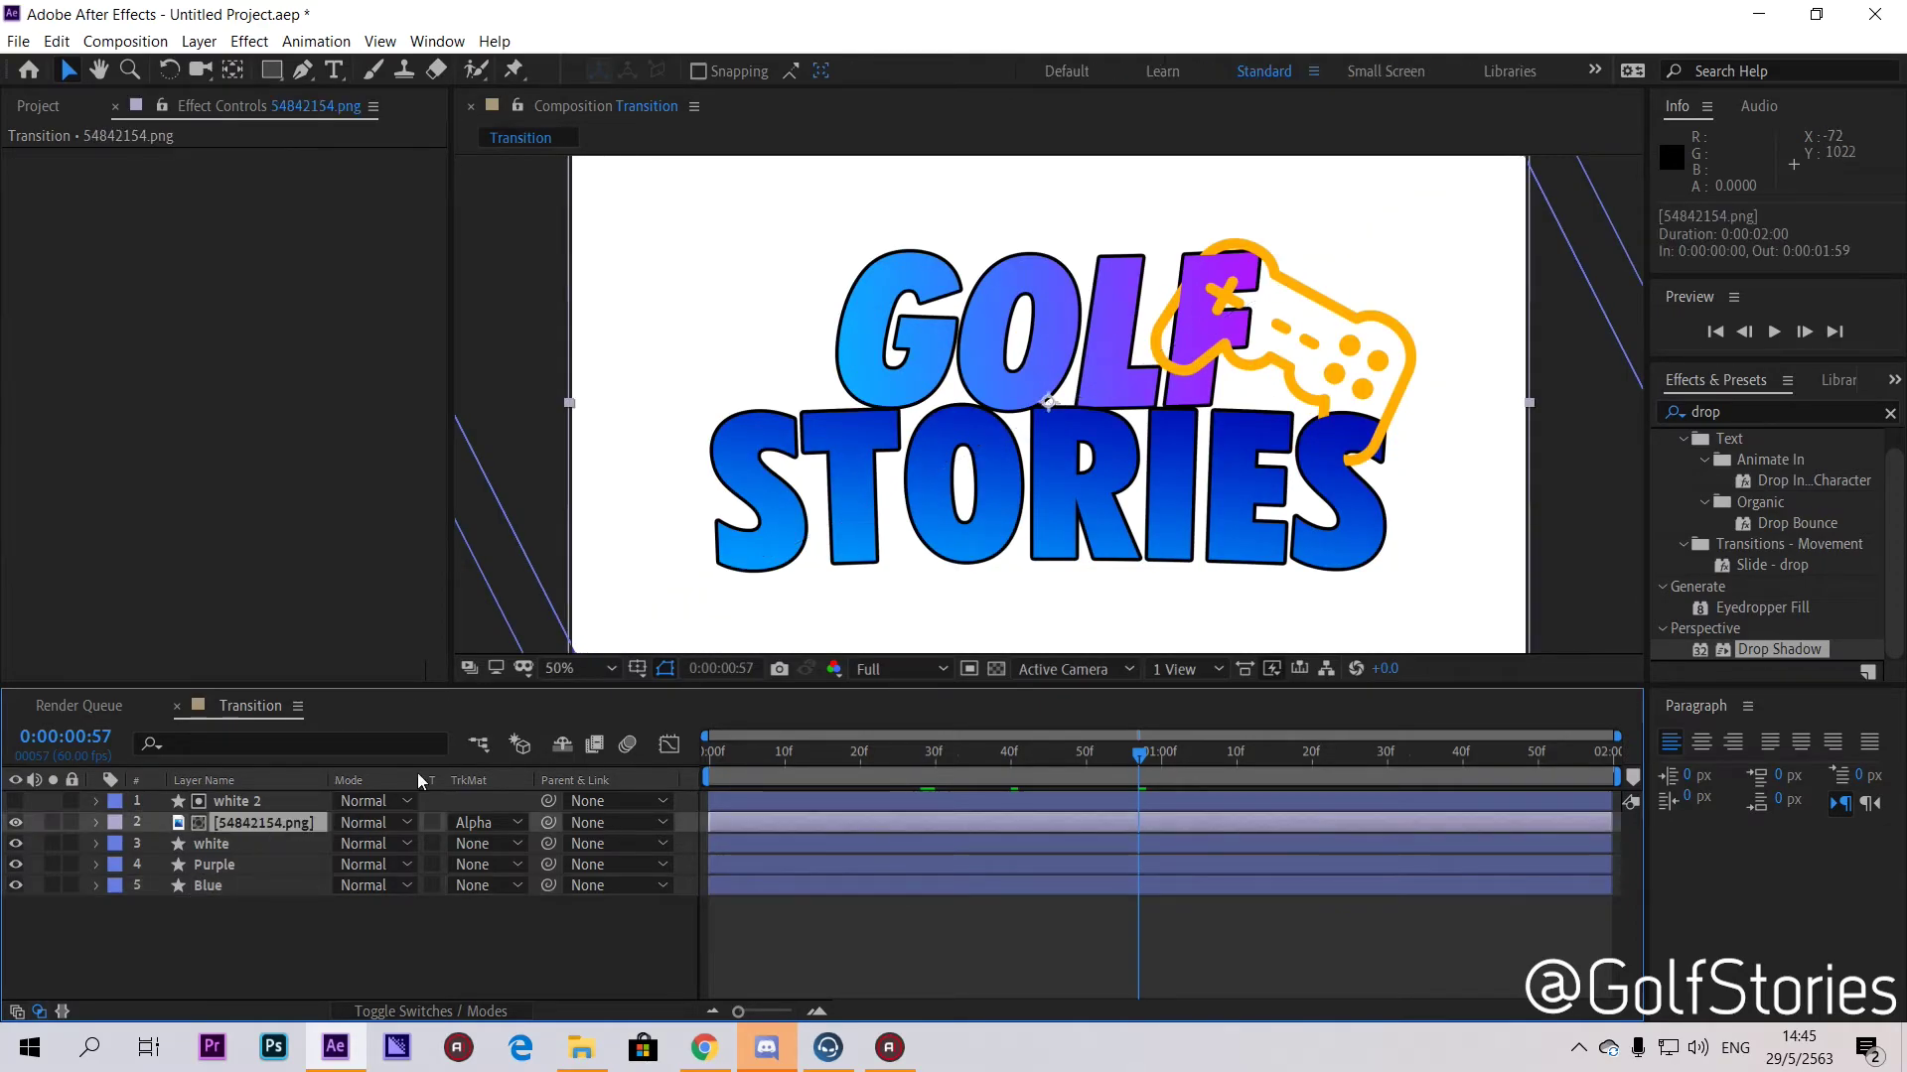
pyautogui.moveTo(1760, 653); pyautogui.dragTo(273, 822)
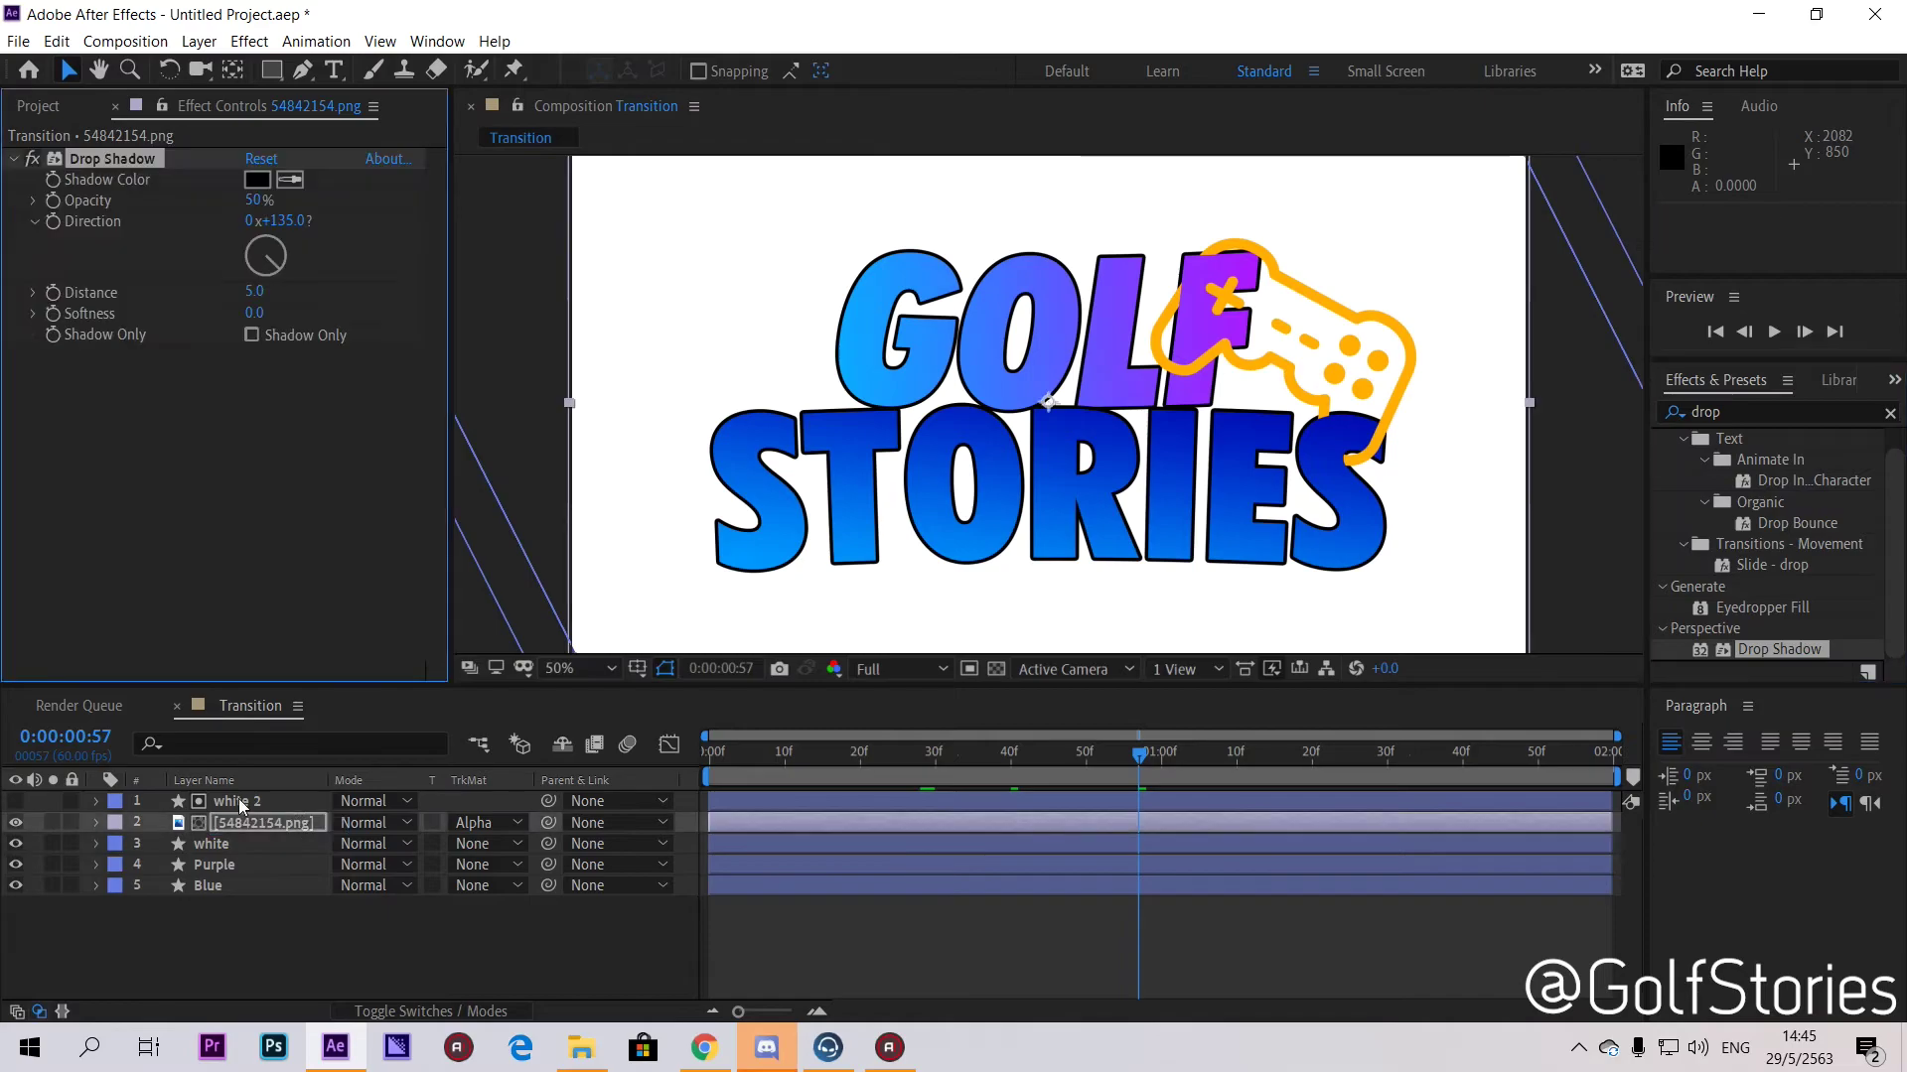
# Step: Set the logo layer's drop shadow to distance 16, softness 62 and opacity 37%
pyautogui.moveTo(250, 295)
pyautogui.mouseDown()
pyautogui.moveTo(331, 311)
pyautogui.moveTo(246, 290)
pyautogui.mouseUp()
pyautogui.moveTo(250, 200); pyautogui.dragTo(238, 203)
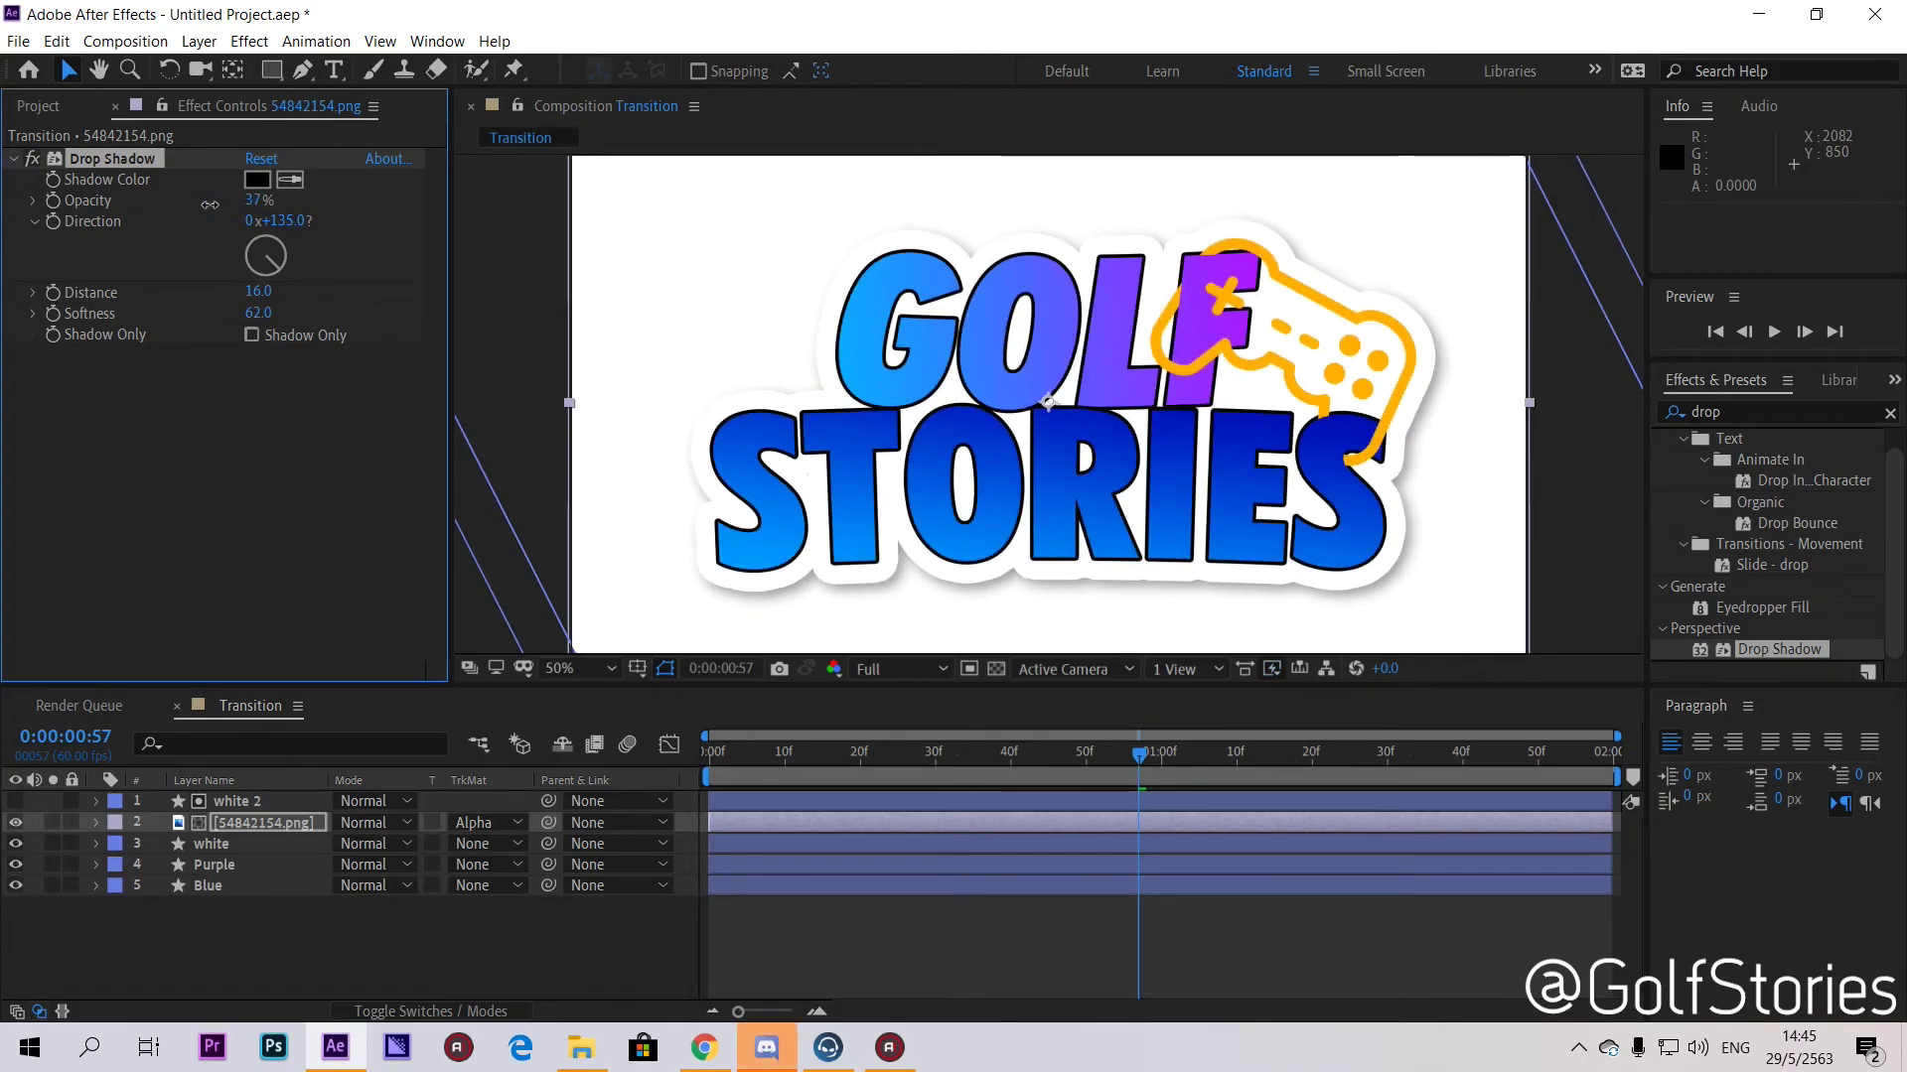
pyautogui.click(581, 561)
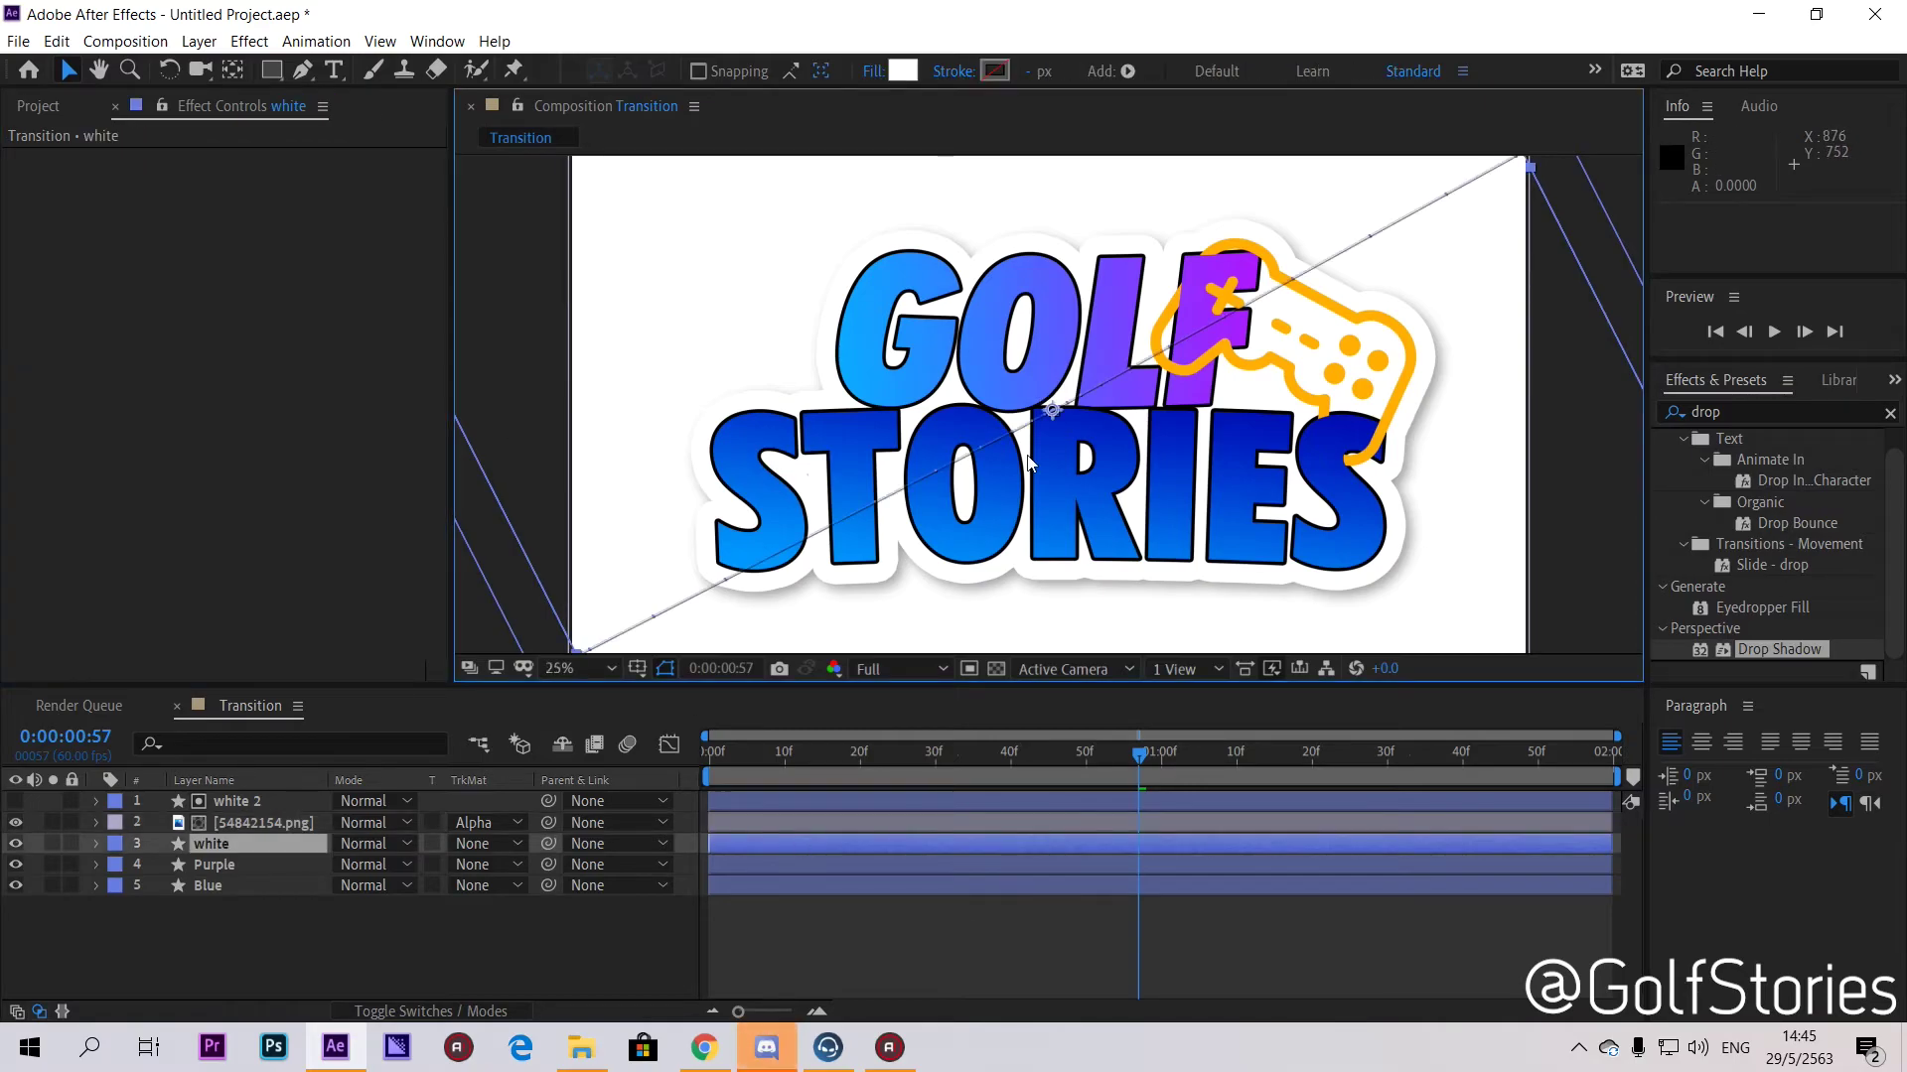
# Step: Zoom the composition view out to 25% and set its preview resolution to Quarter
pyautogui.press(',')
pyautogui.press(',')
pyautogui.click(889, 670)
pyautogui.click(896, 810)
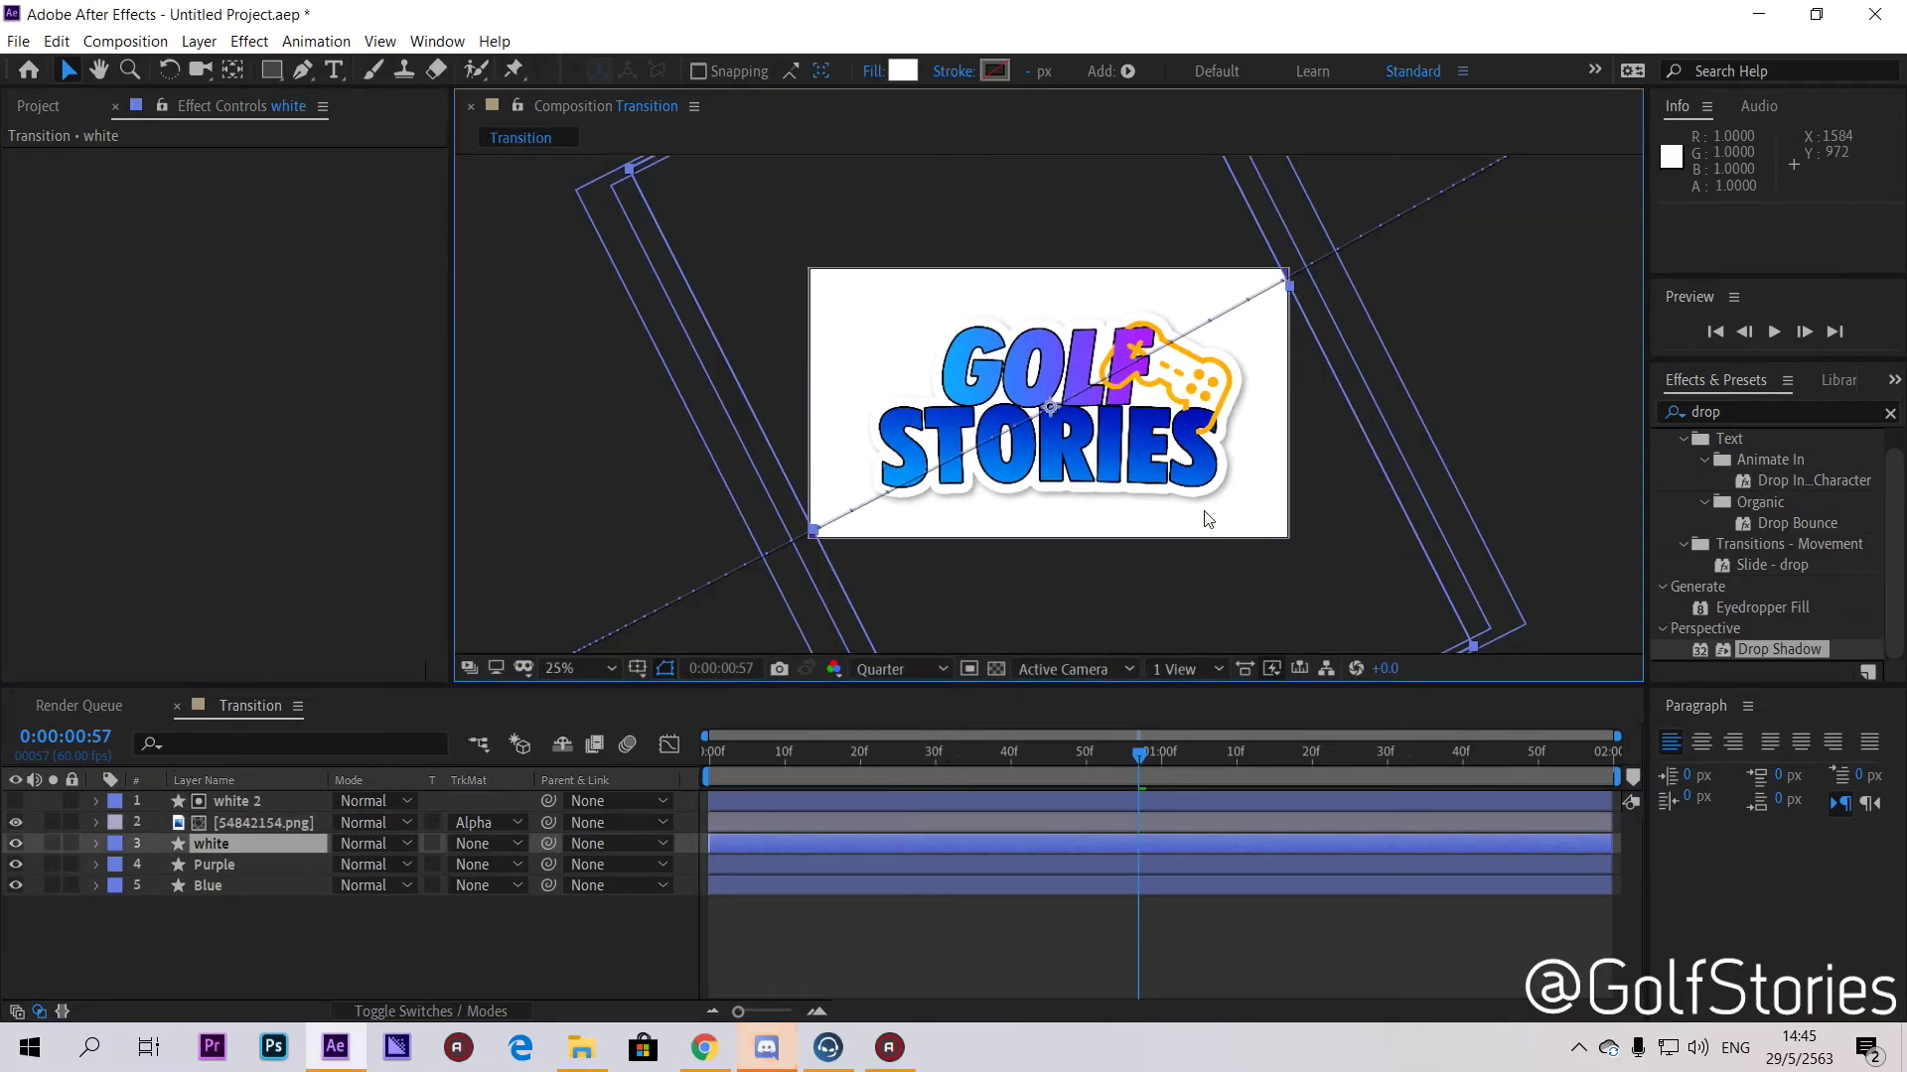
# Step: Play the transition from the first frame, stop it and move to 0:00:00:51
pyautogui.moveTo(1136, 762); pyautogui.dragTo(351, 804)
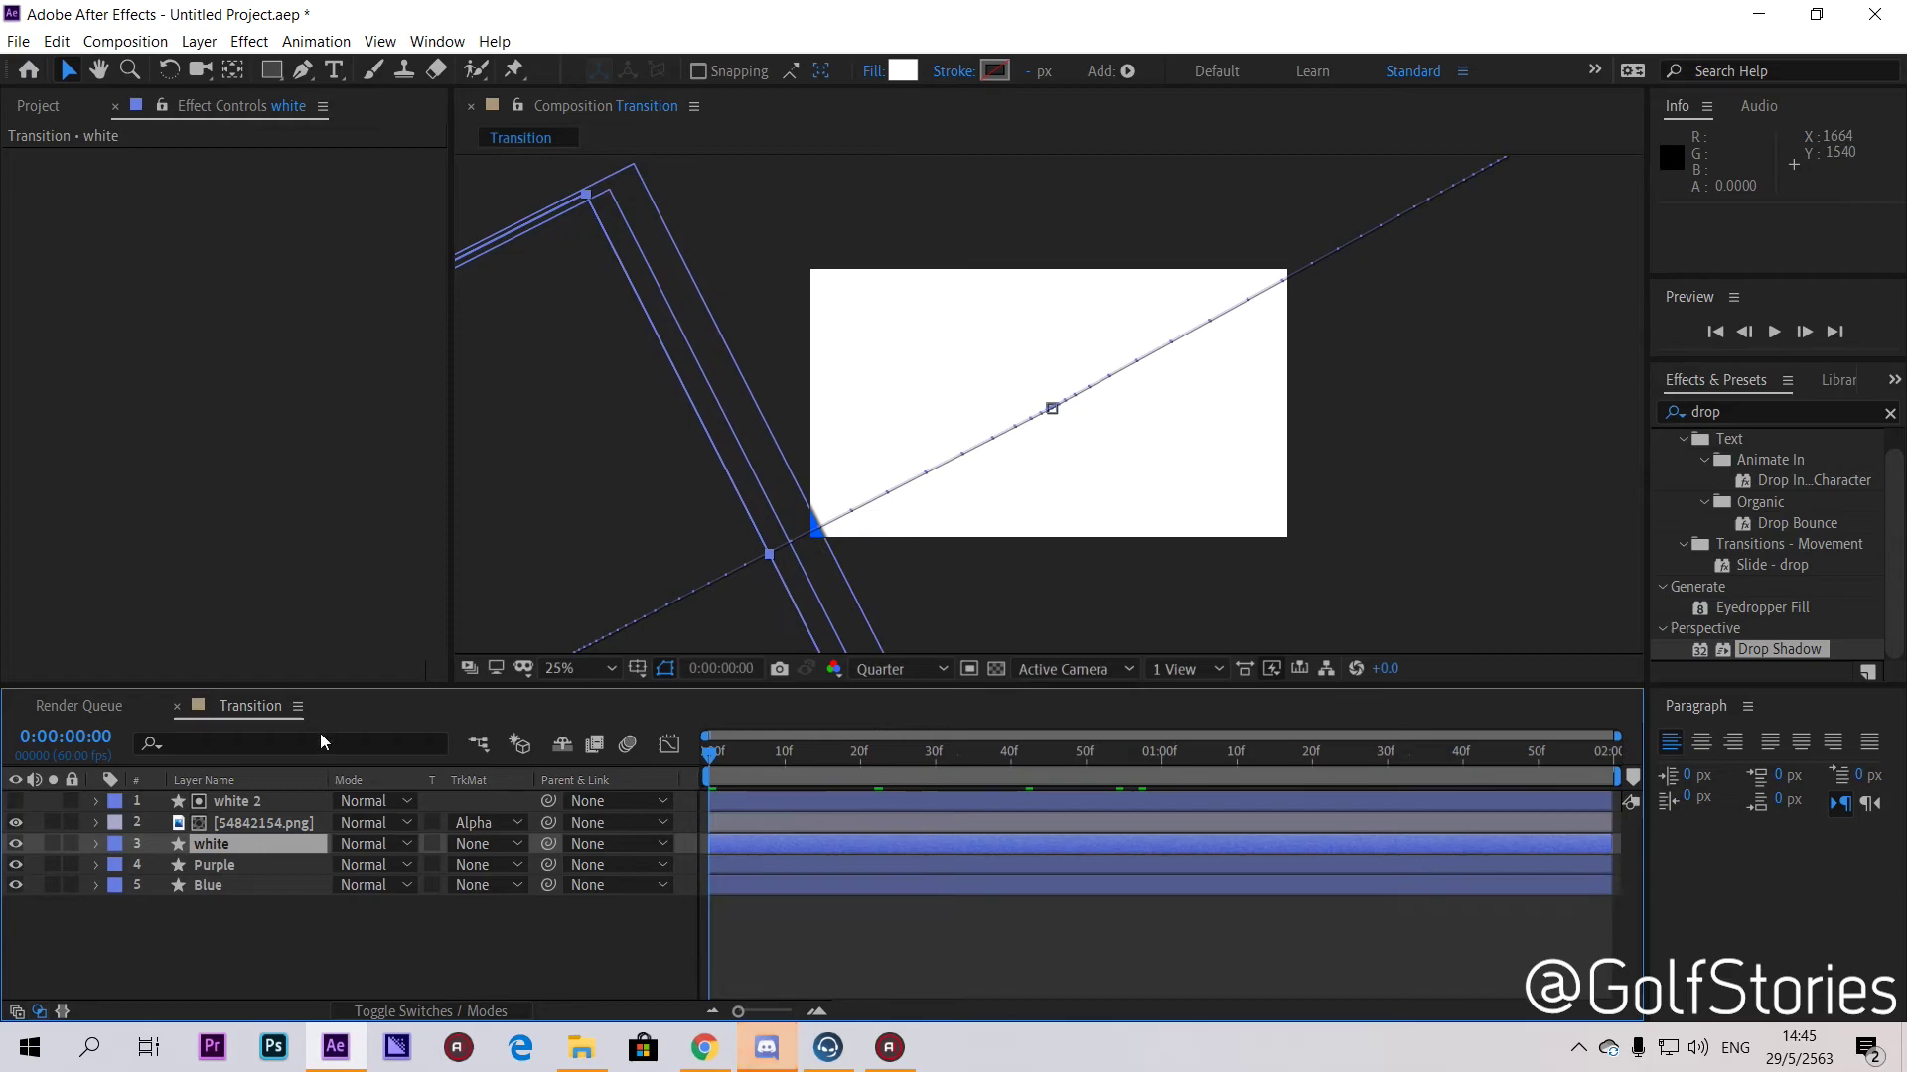
pyautogui.press('space')
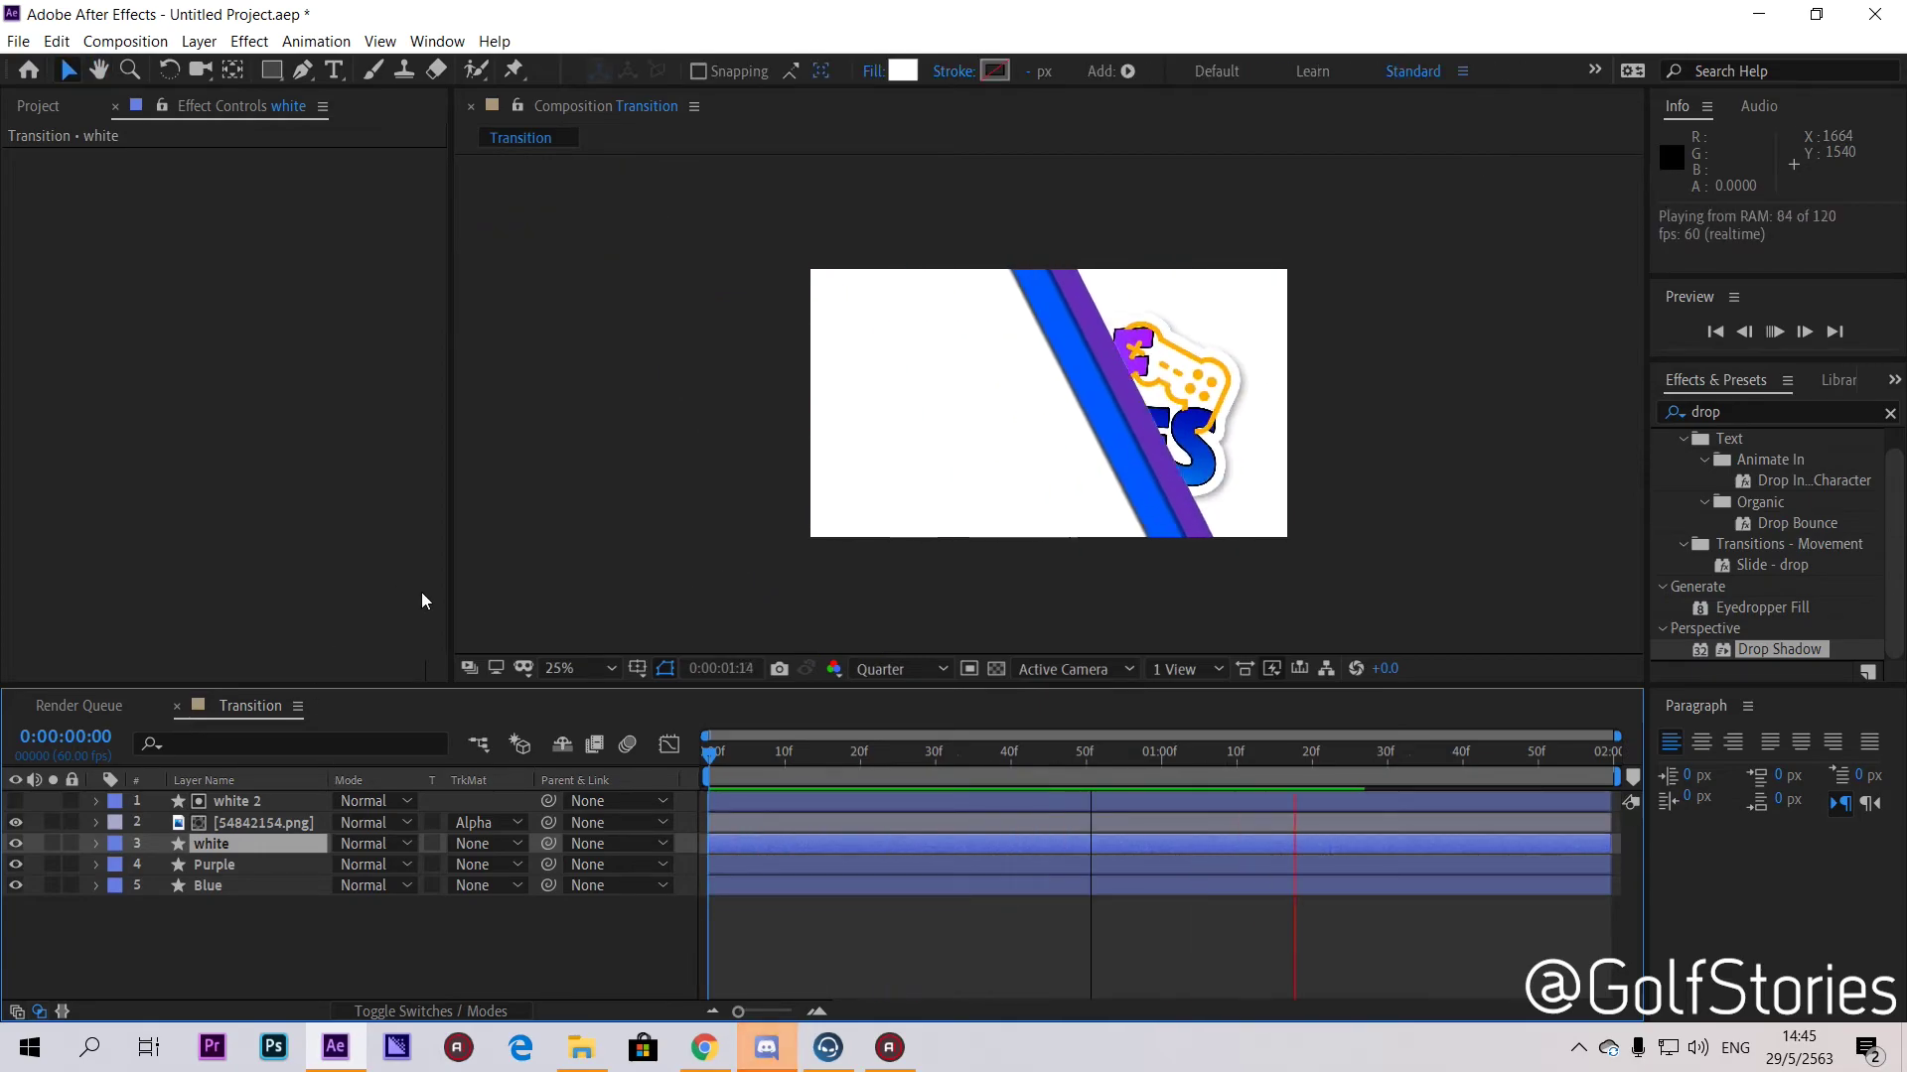
pyautogui.press('space')
pyautogui.moveTo(955, 759); pyautogui.dragTo(1096, 783)
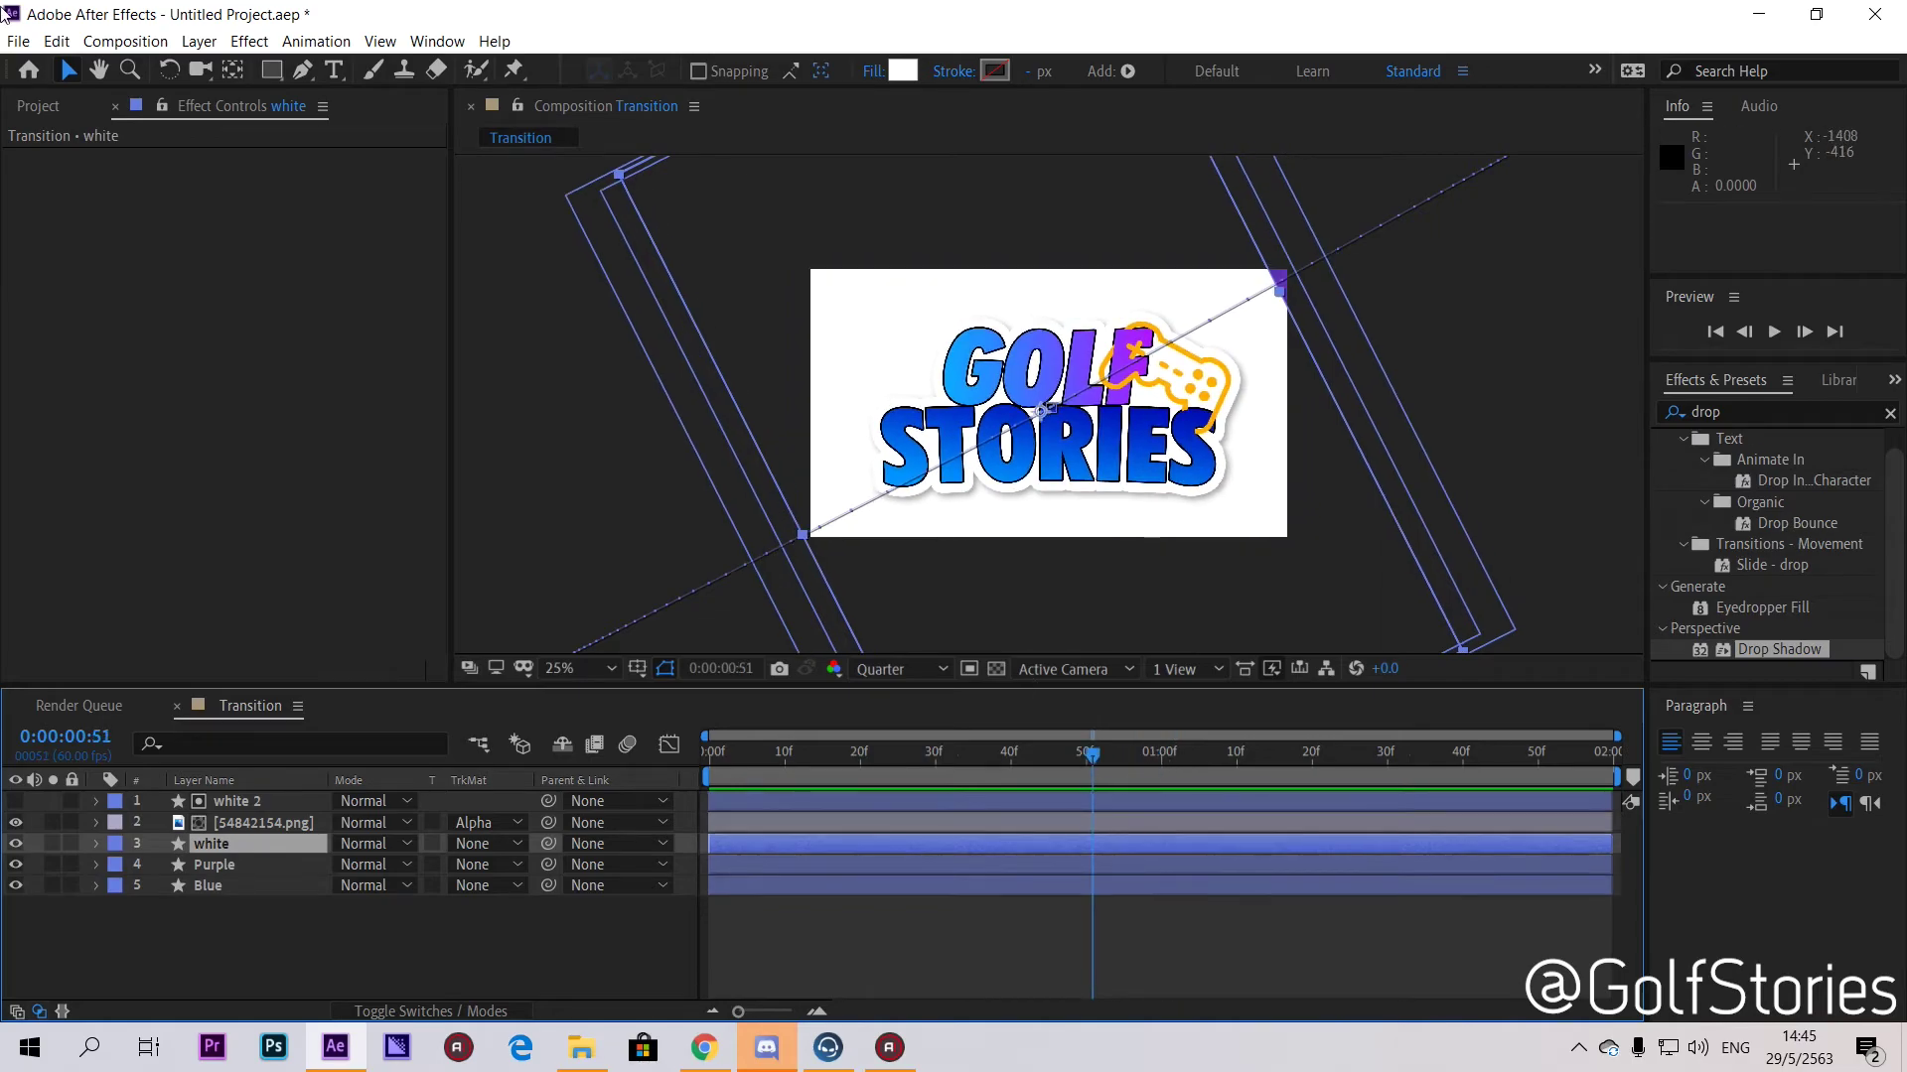
# Step: Change the Transition composition's background color to black in its composition settings
pyautogui.click(125, 41)
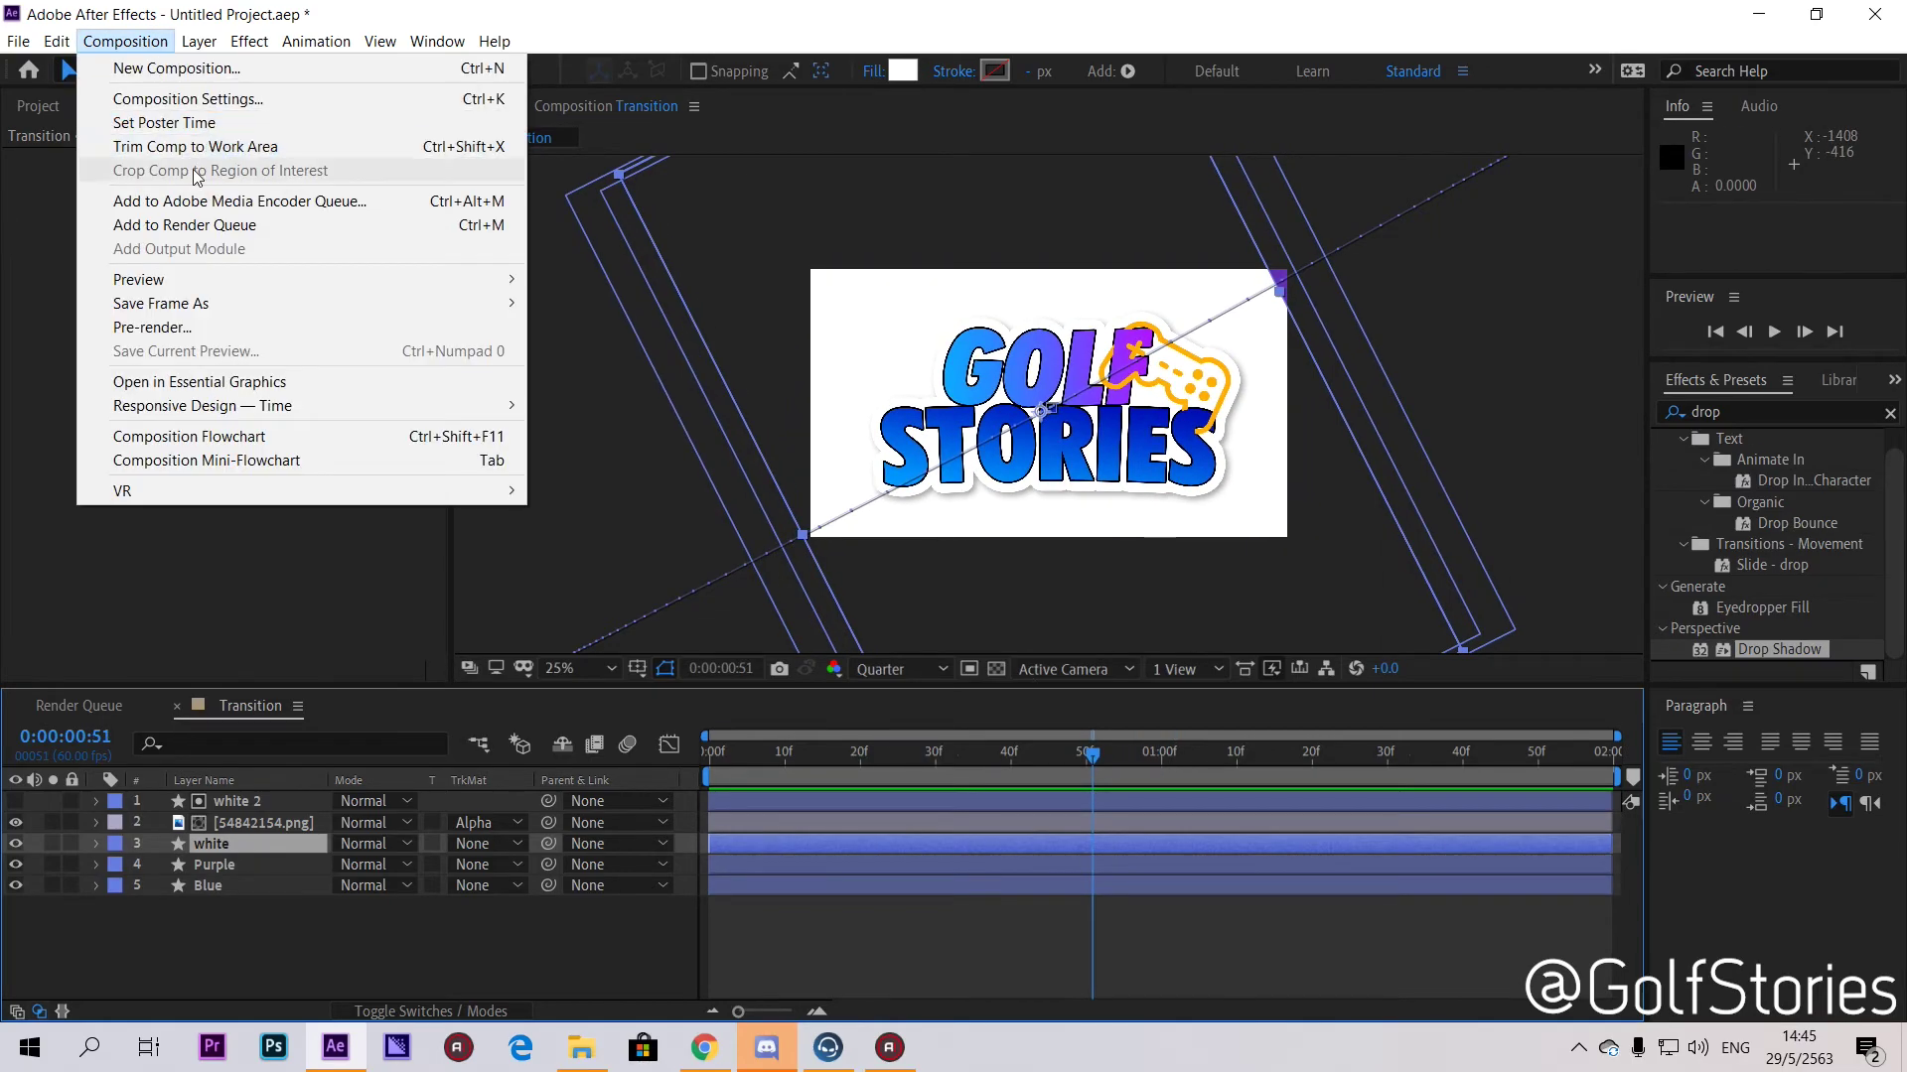
pyautogui.click(199, 99)
pyautogui.hotkey('ctrl', 'k')
pyautogui.click(1075, 758)
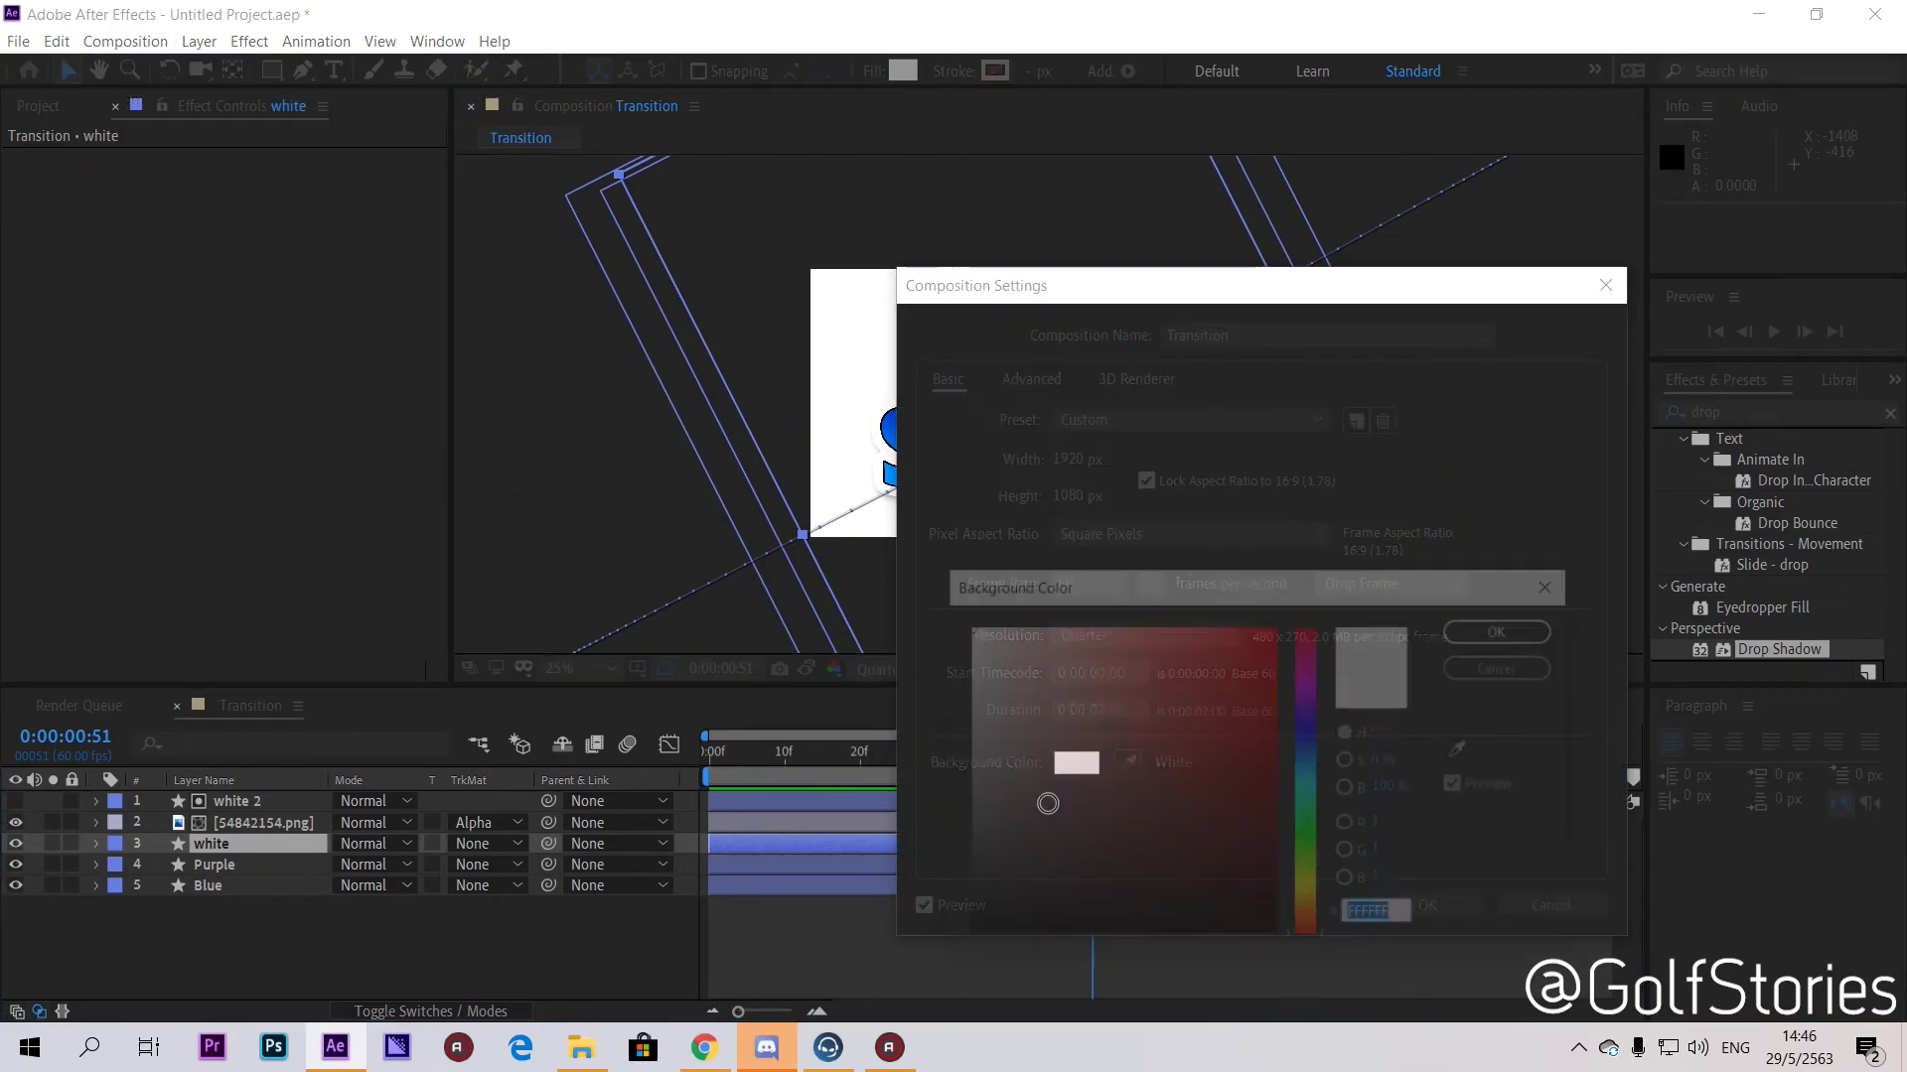
pyautogui.click(1494, 665)
pyautogui.click(1452, 905)
# Step: Scrub and play the transition against the black background, and return to the first frame
pyautogui.click(1092, 756)
pyautogui.moveTo(1093, 762); pyautogui.dragTo(1617, 788)
pyautogui.press('Home')
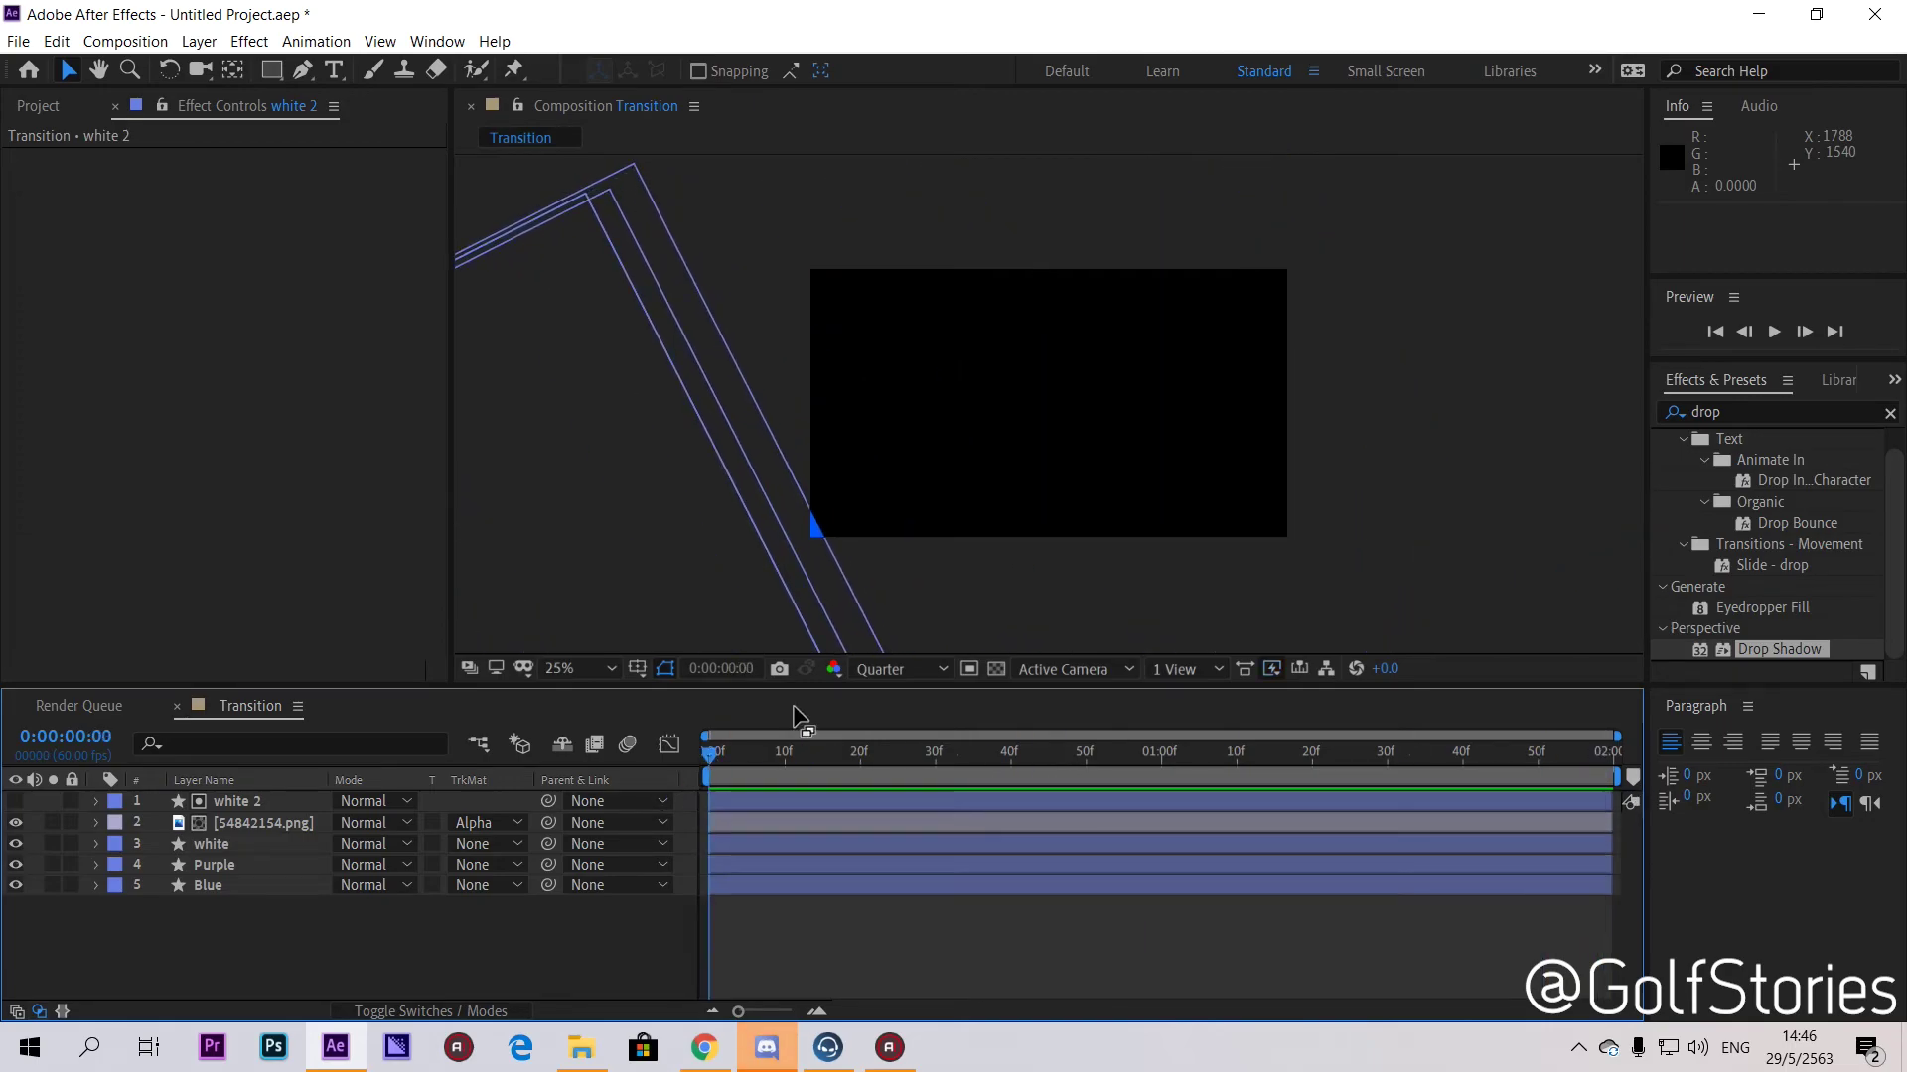
pyautogui.press('space')
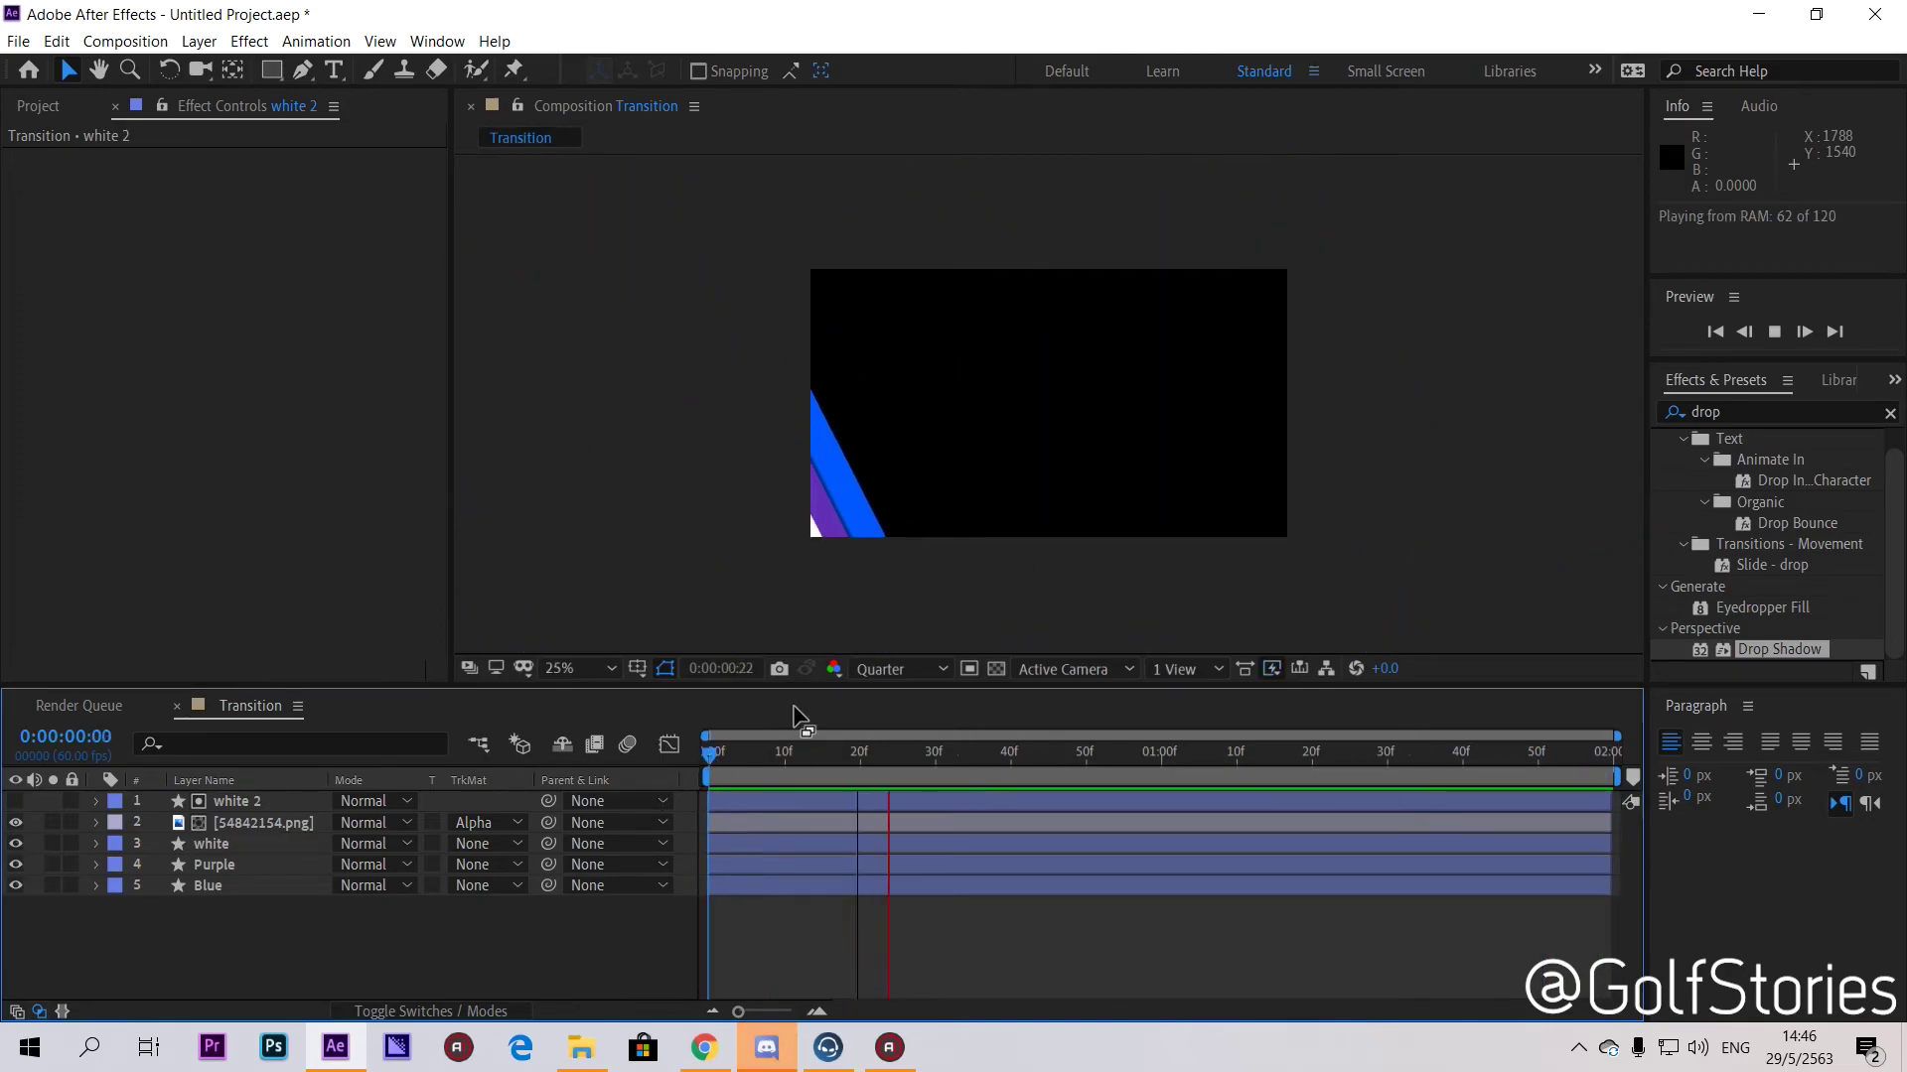
pyautogui.press('space')
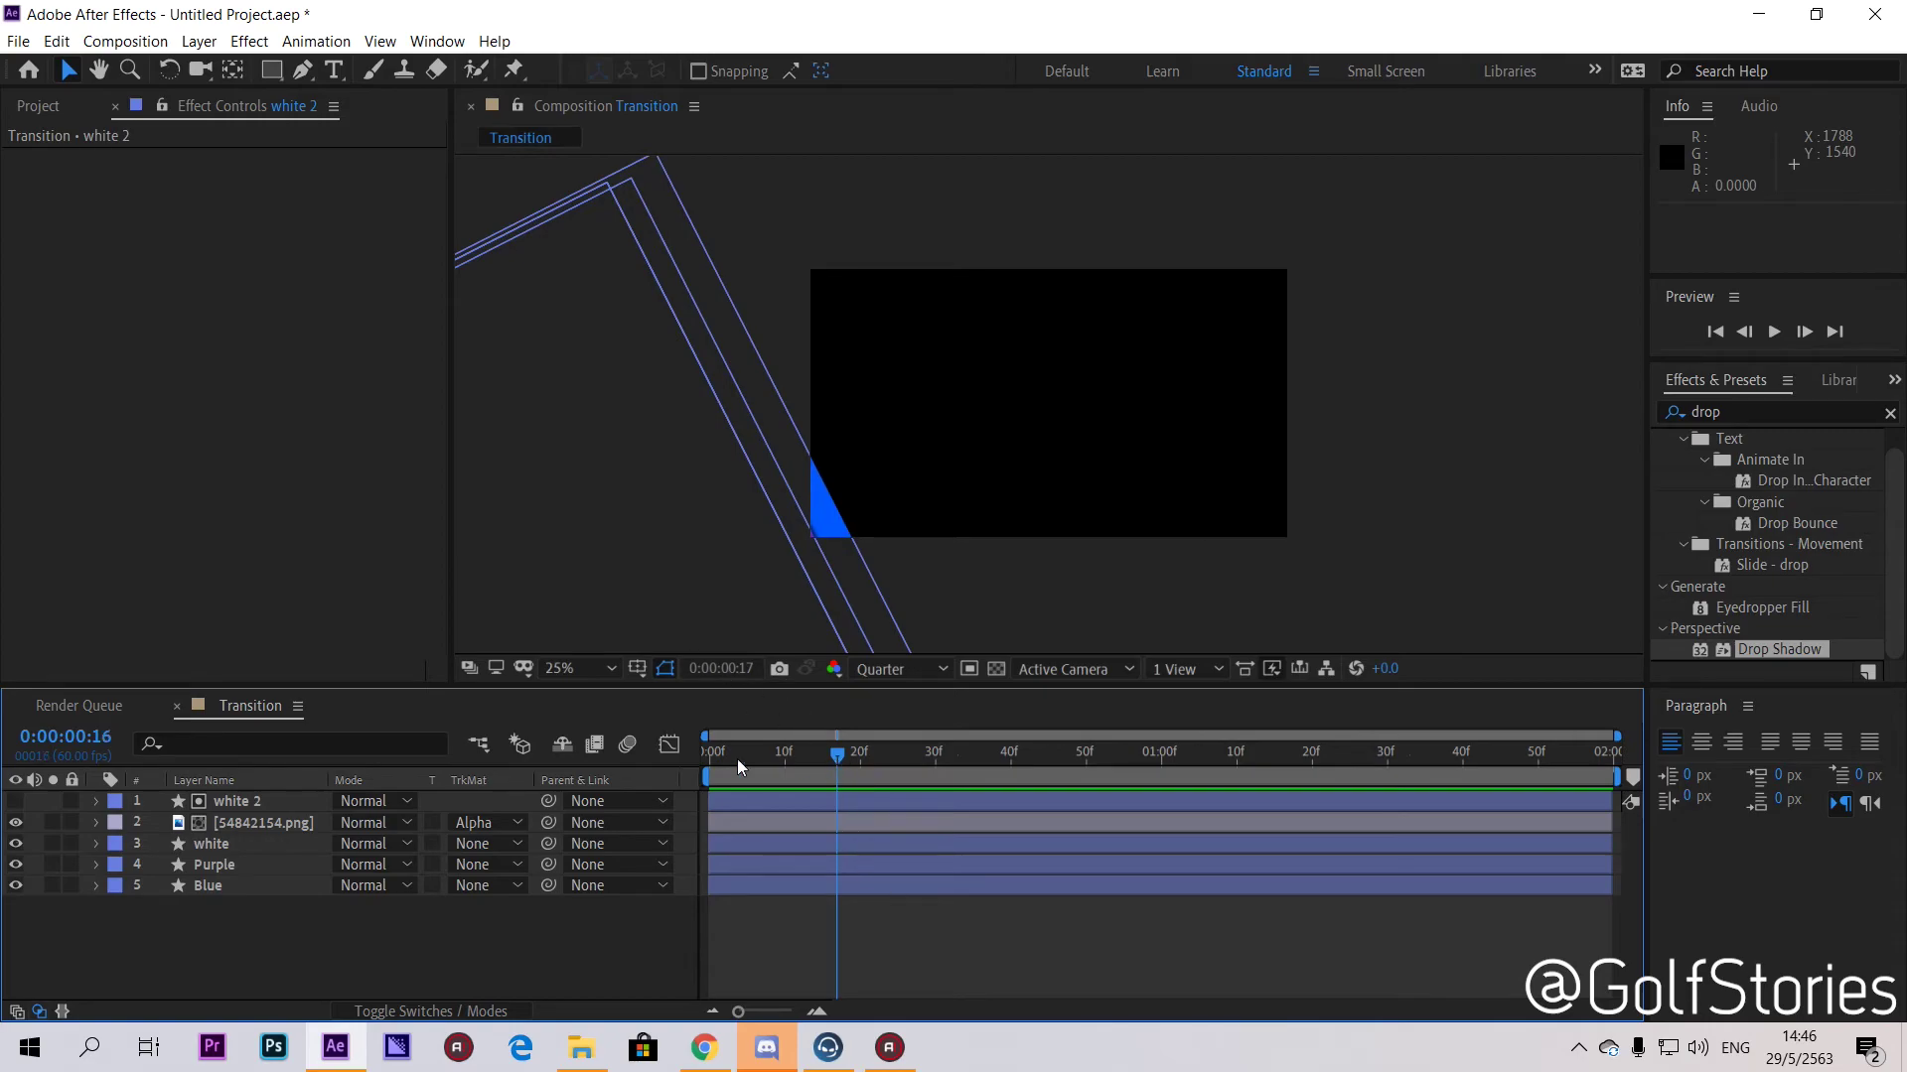
pyautogui.press('Home')
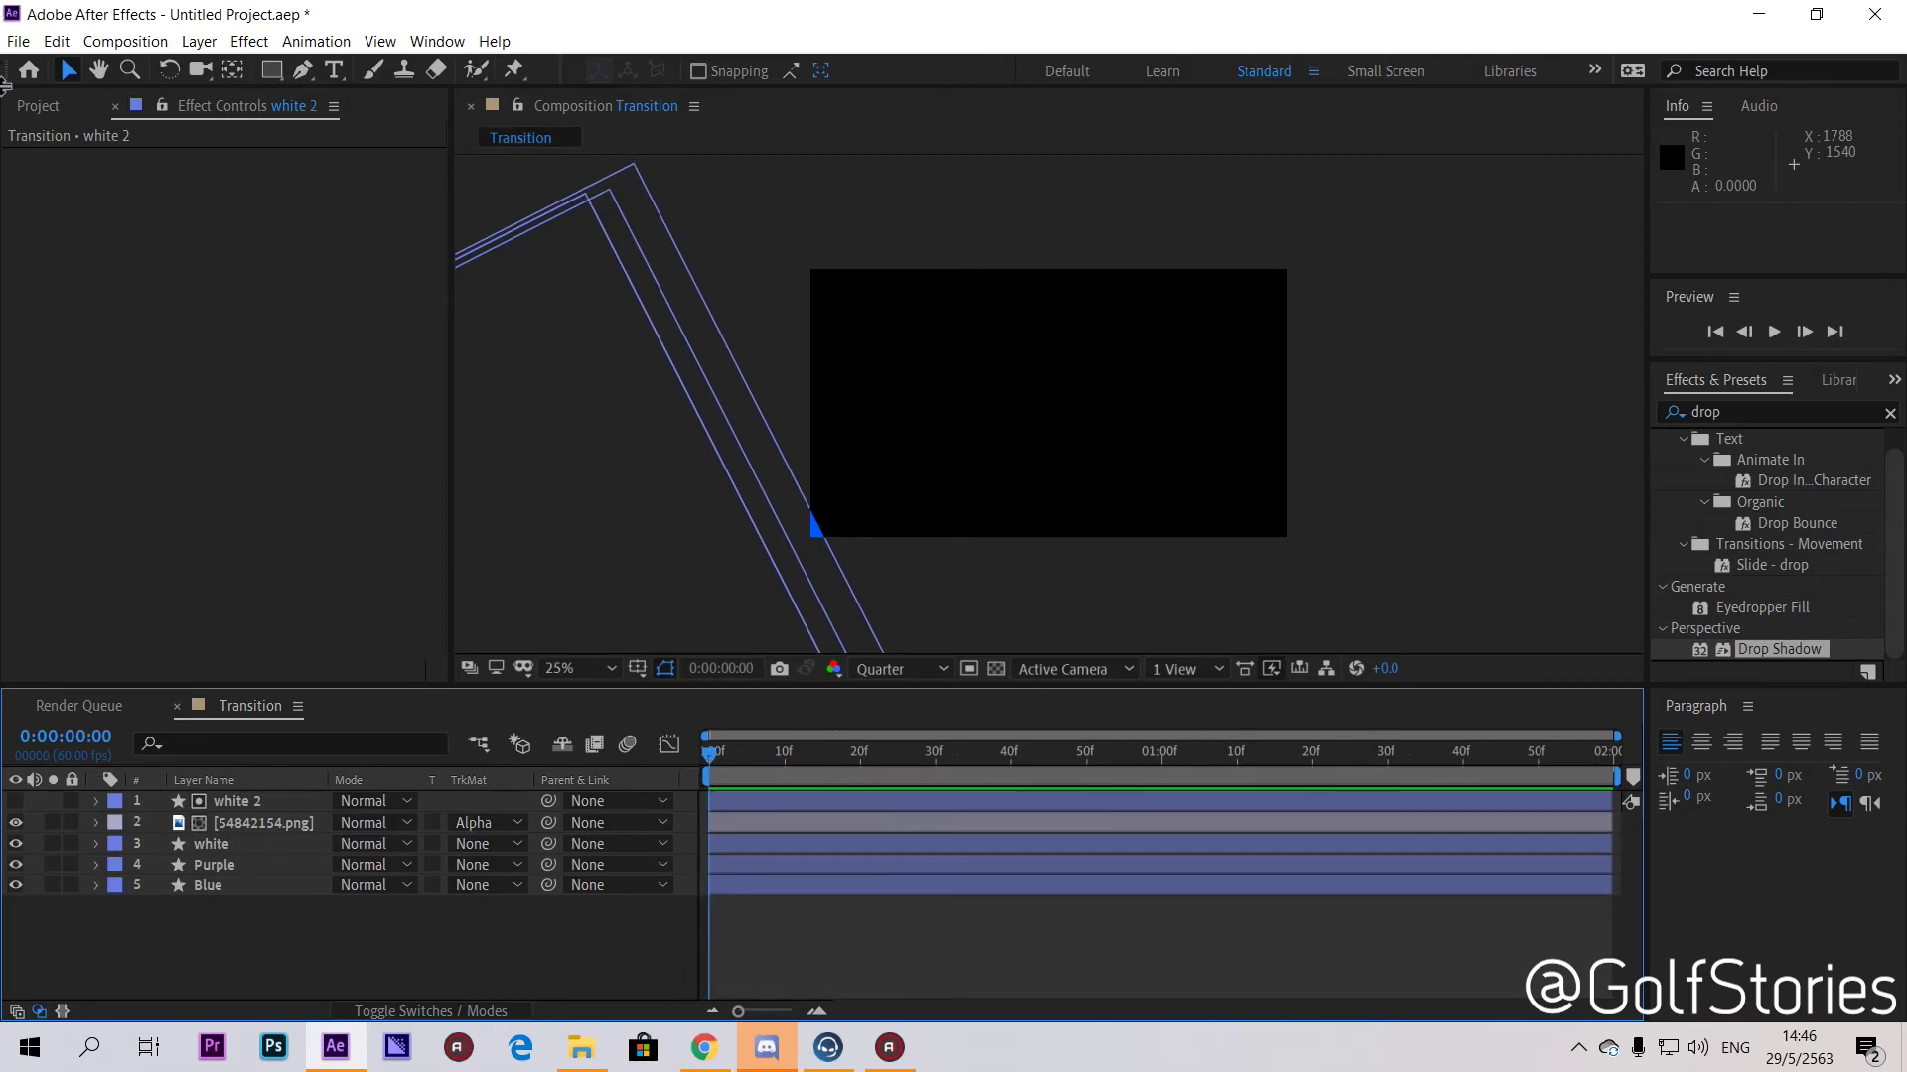
# Step: Add the Transition composition to the render queue and accept render settings of Best quality and Full resolution
pyautogui.click(18, 43)
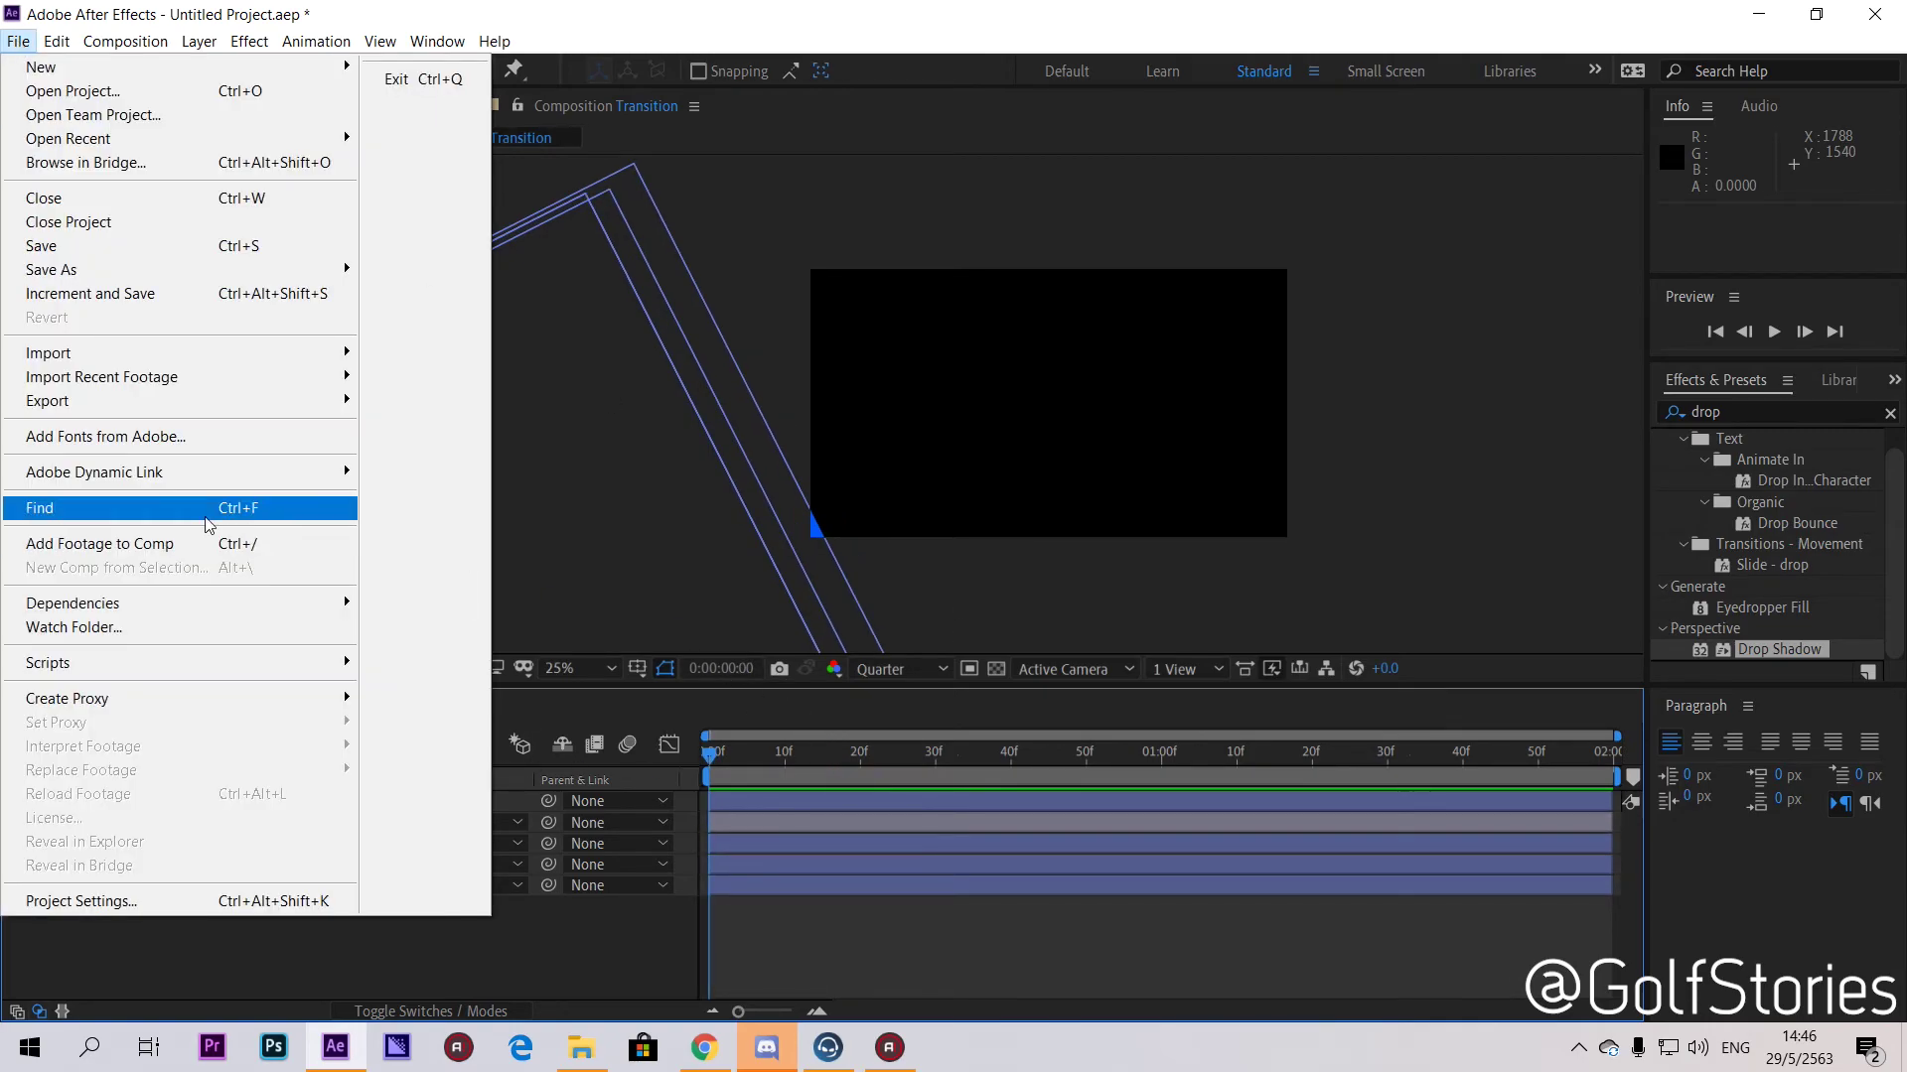
pyautogui.moveTo(95, 402)
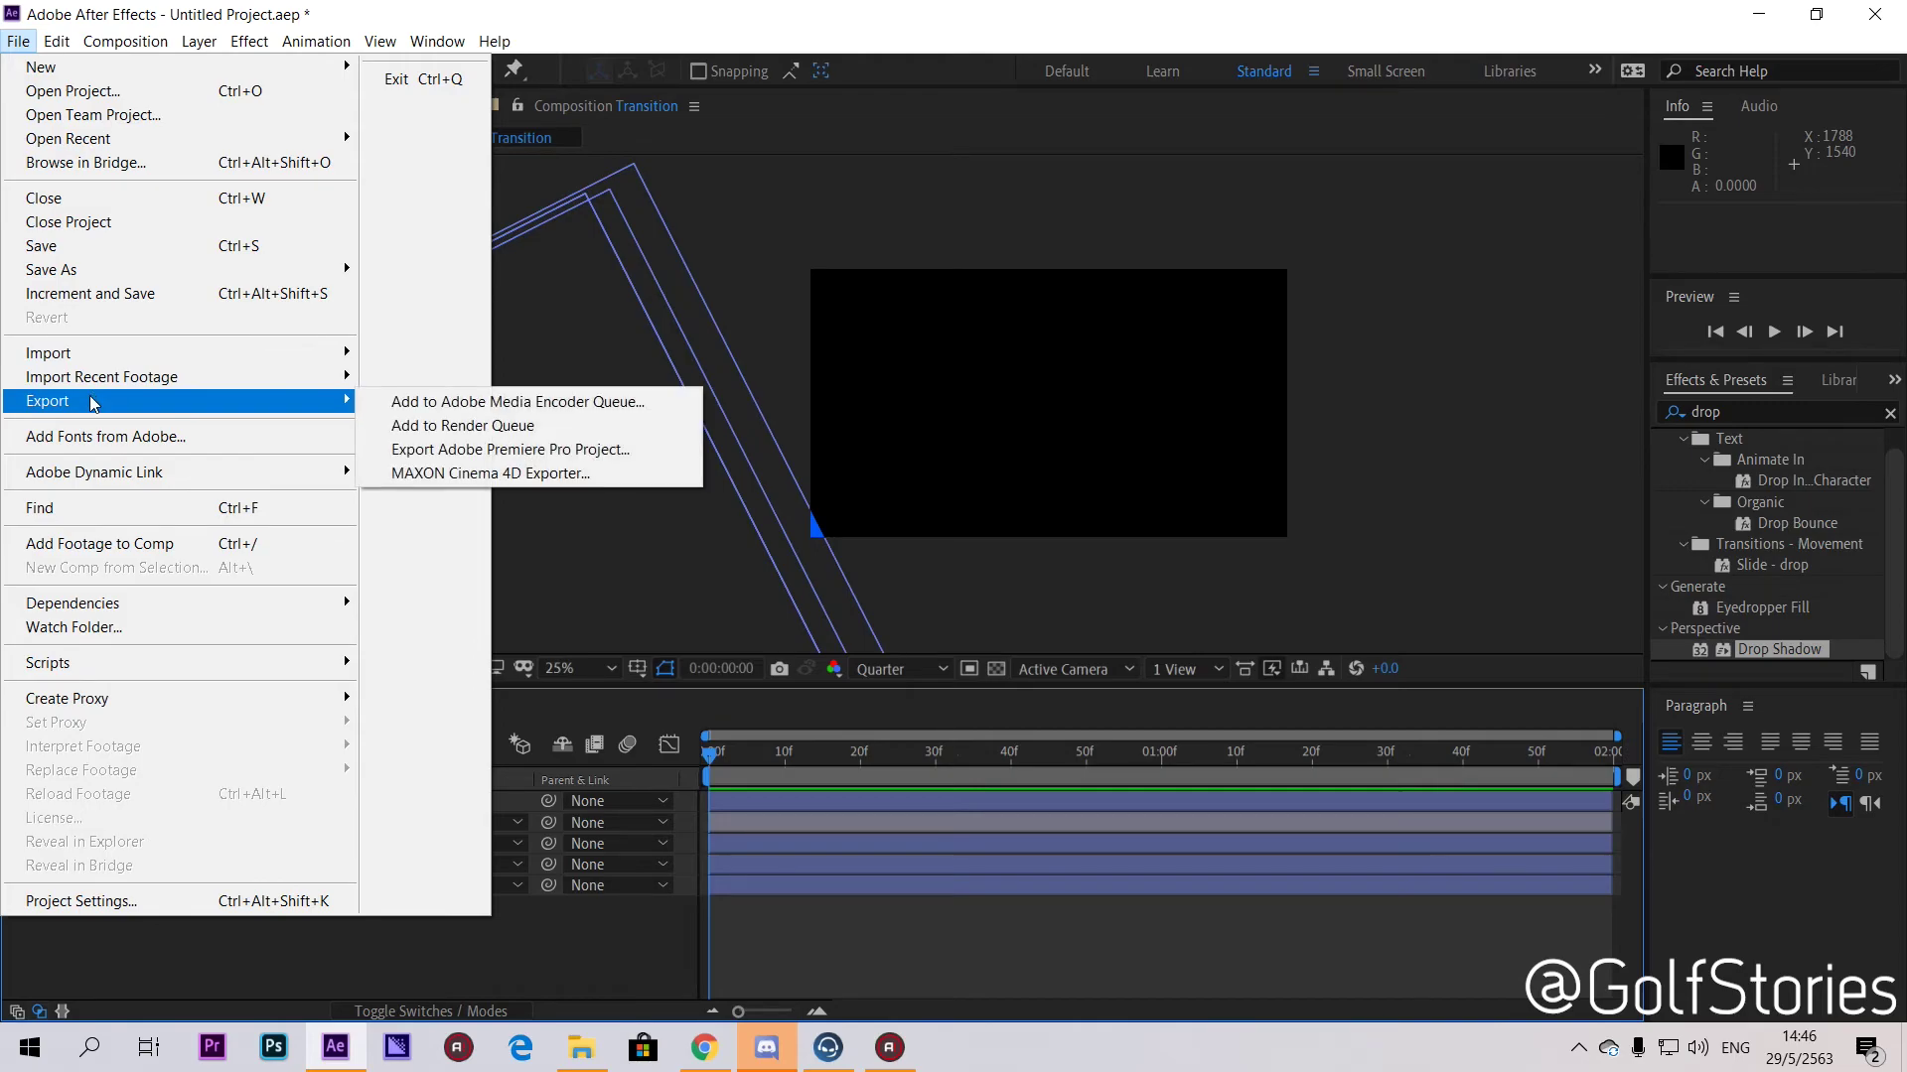
pyautogui.click(467, 425)
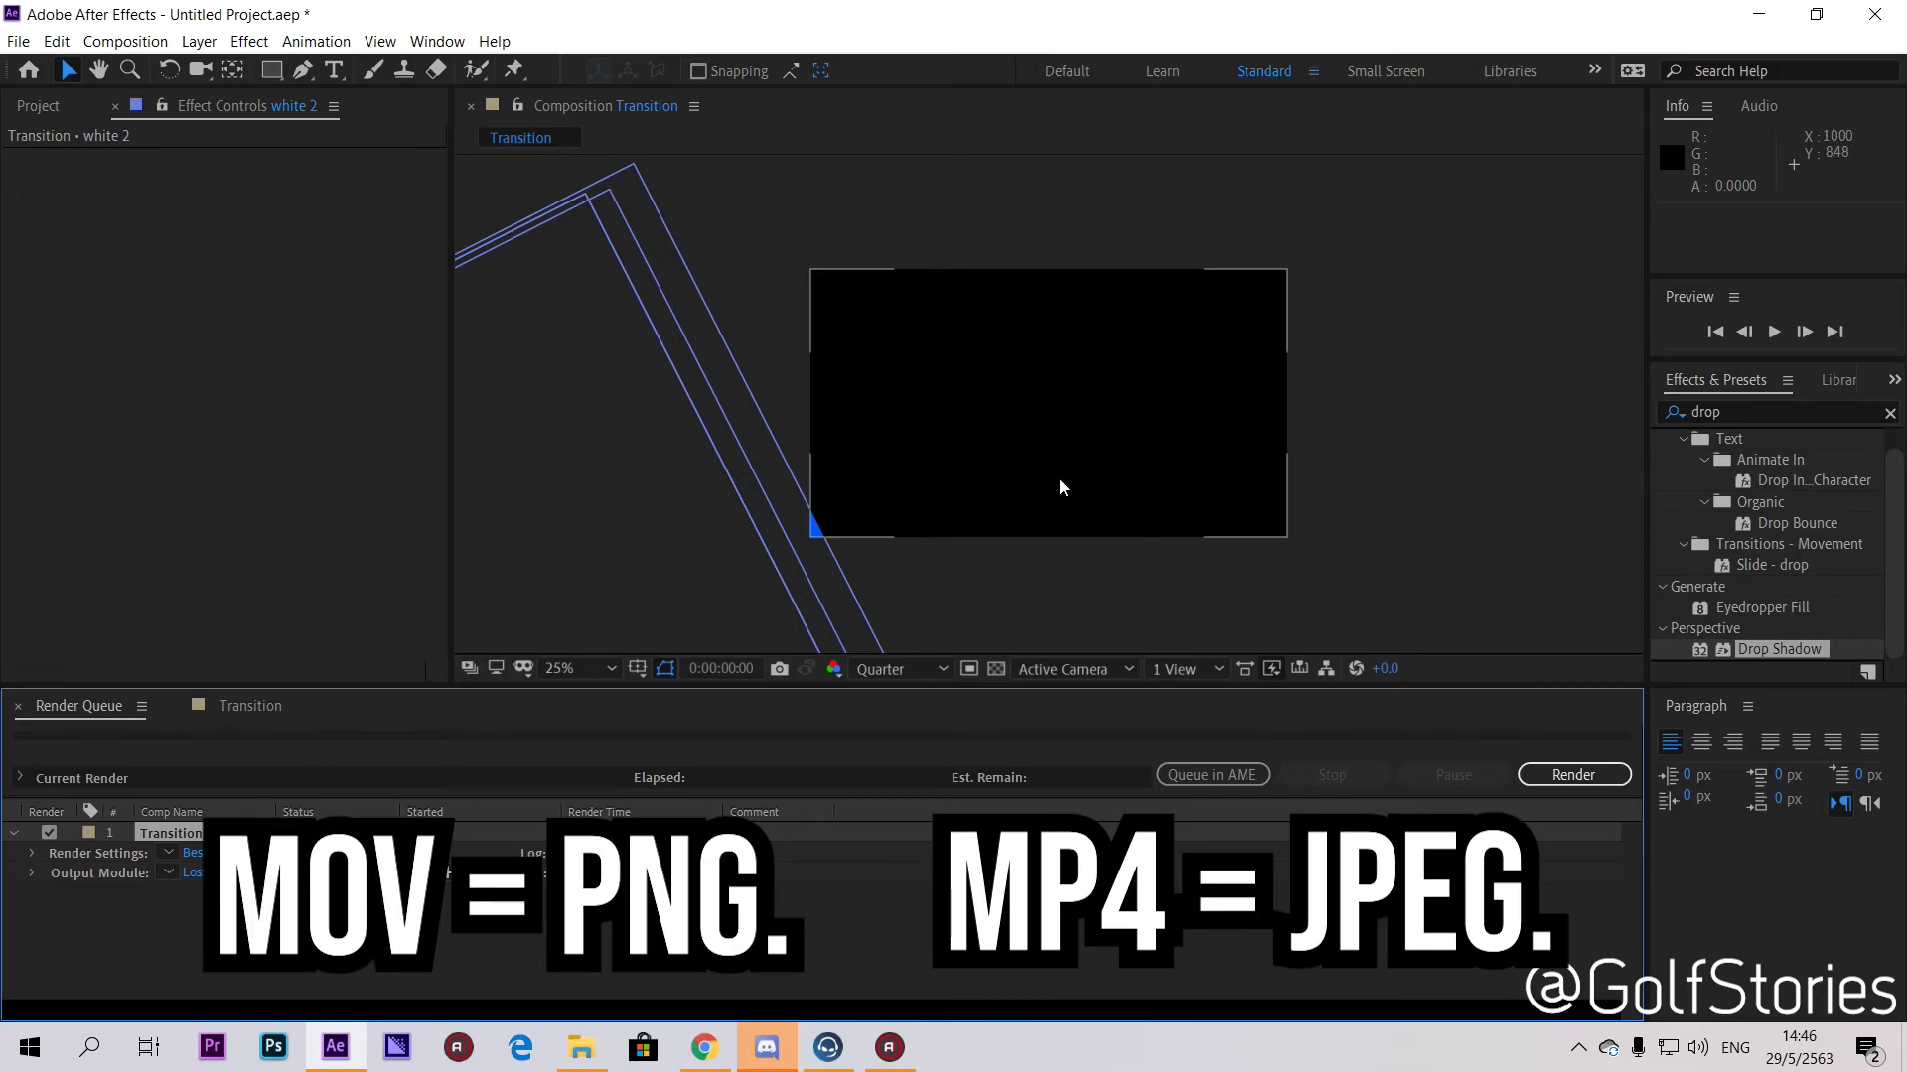
pyautogui.click(251, 850)
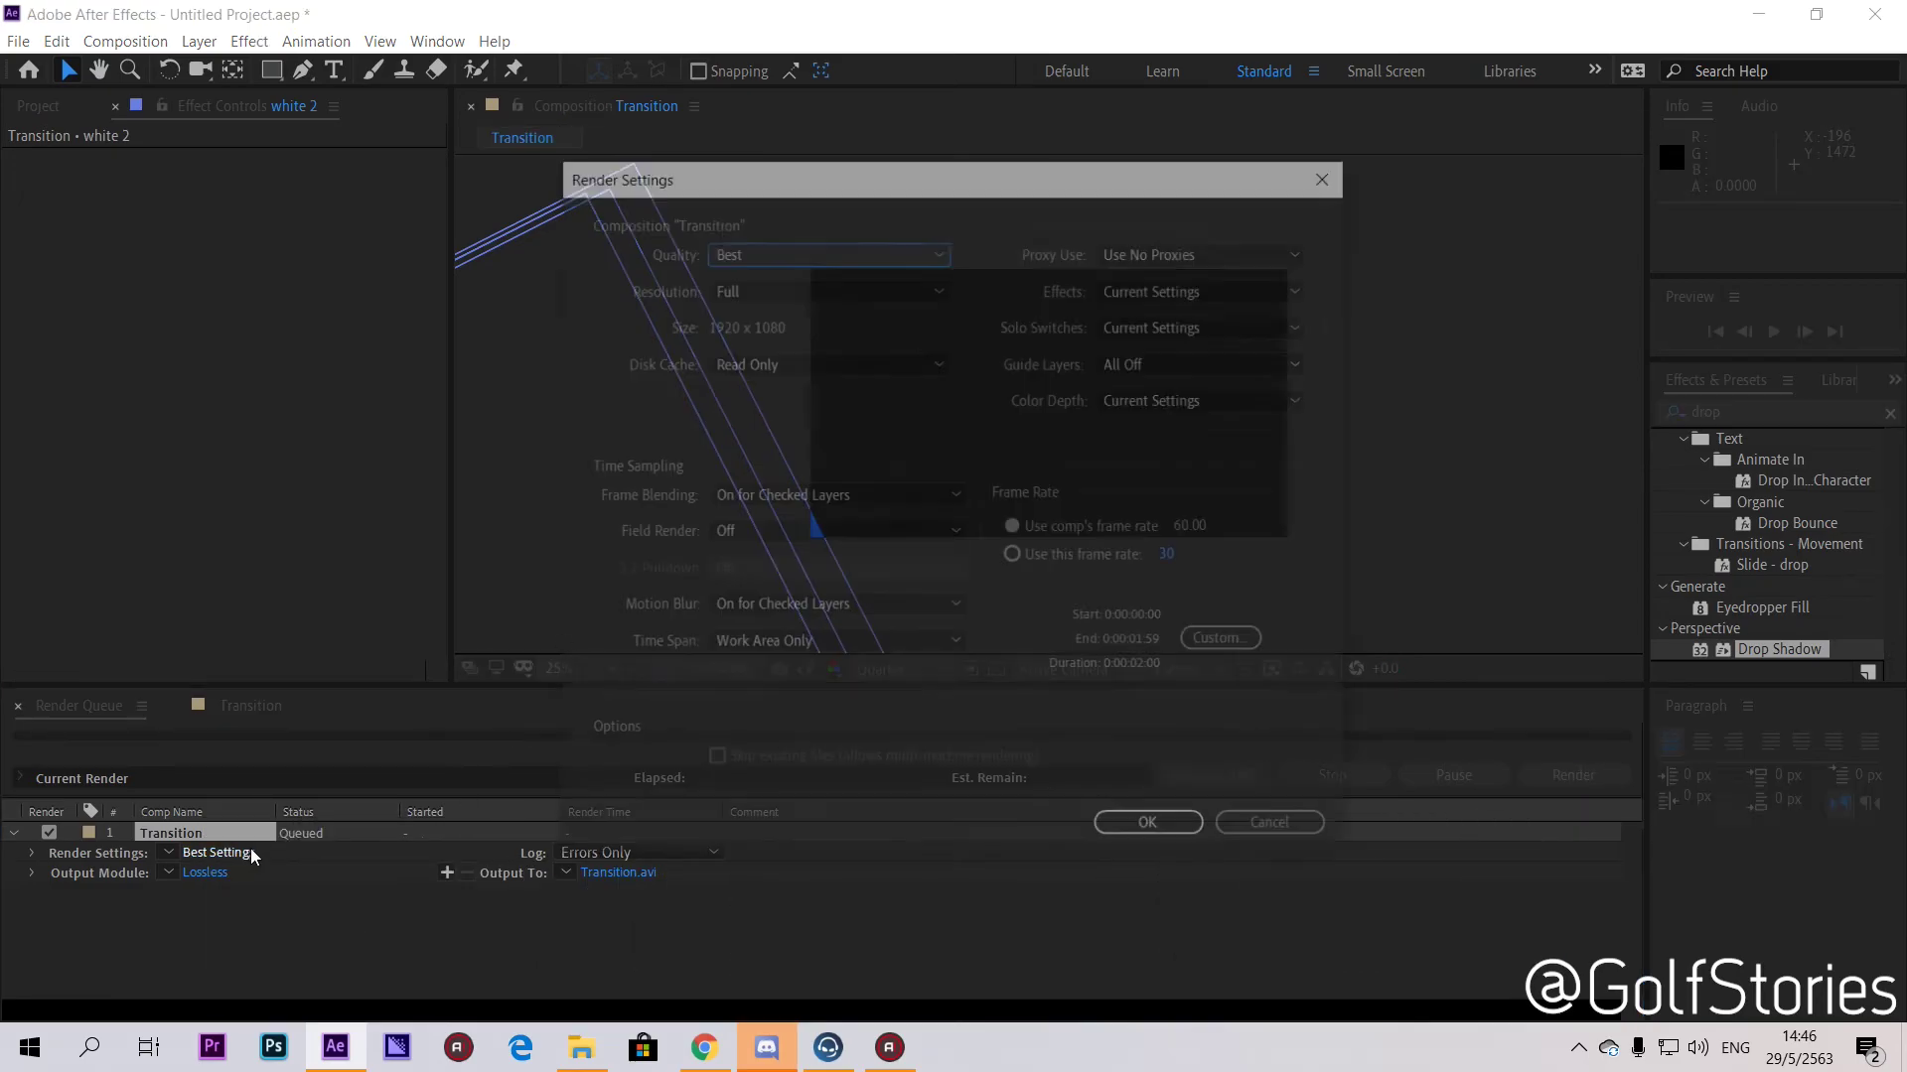
pyautogui.click(1151, 830)
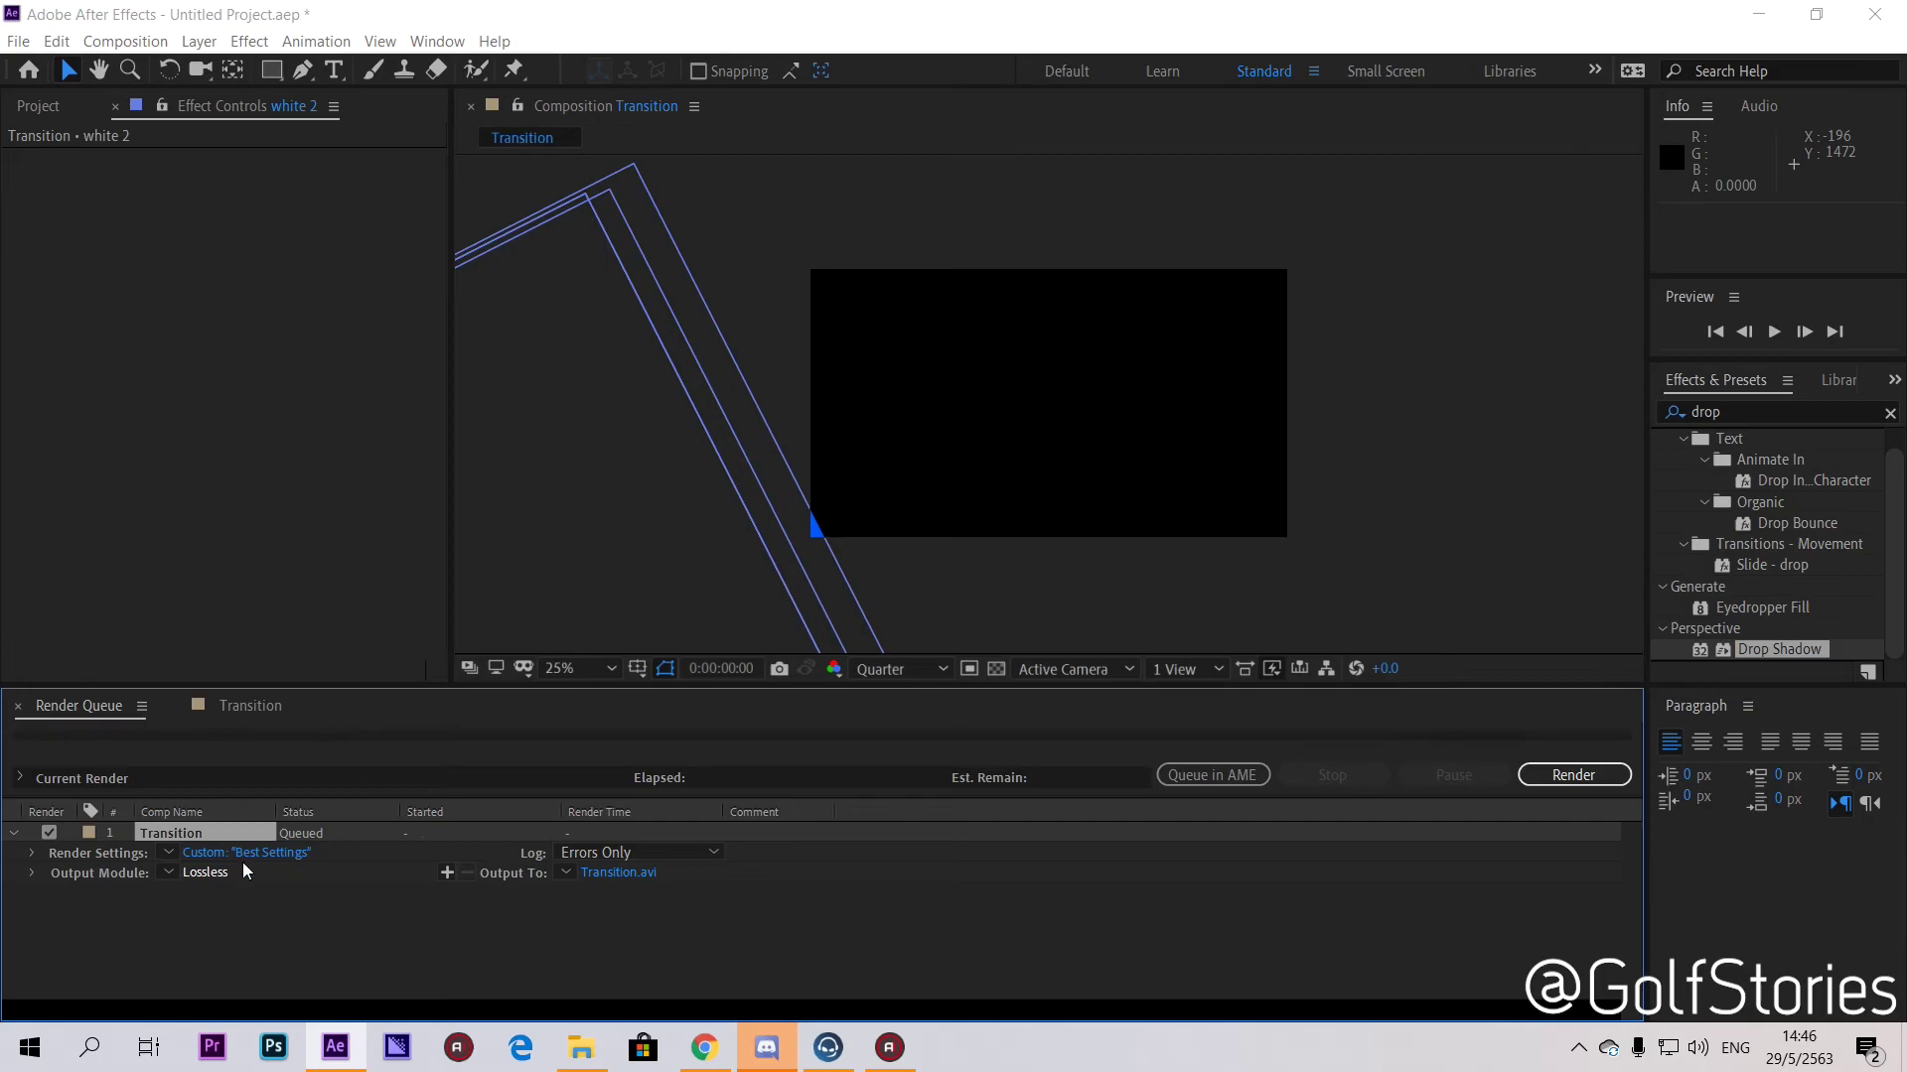
# Step: Set the output module's format to QuickTime with the Animation video codec
pyautogui.click(211, 873)
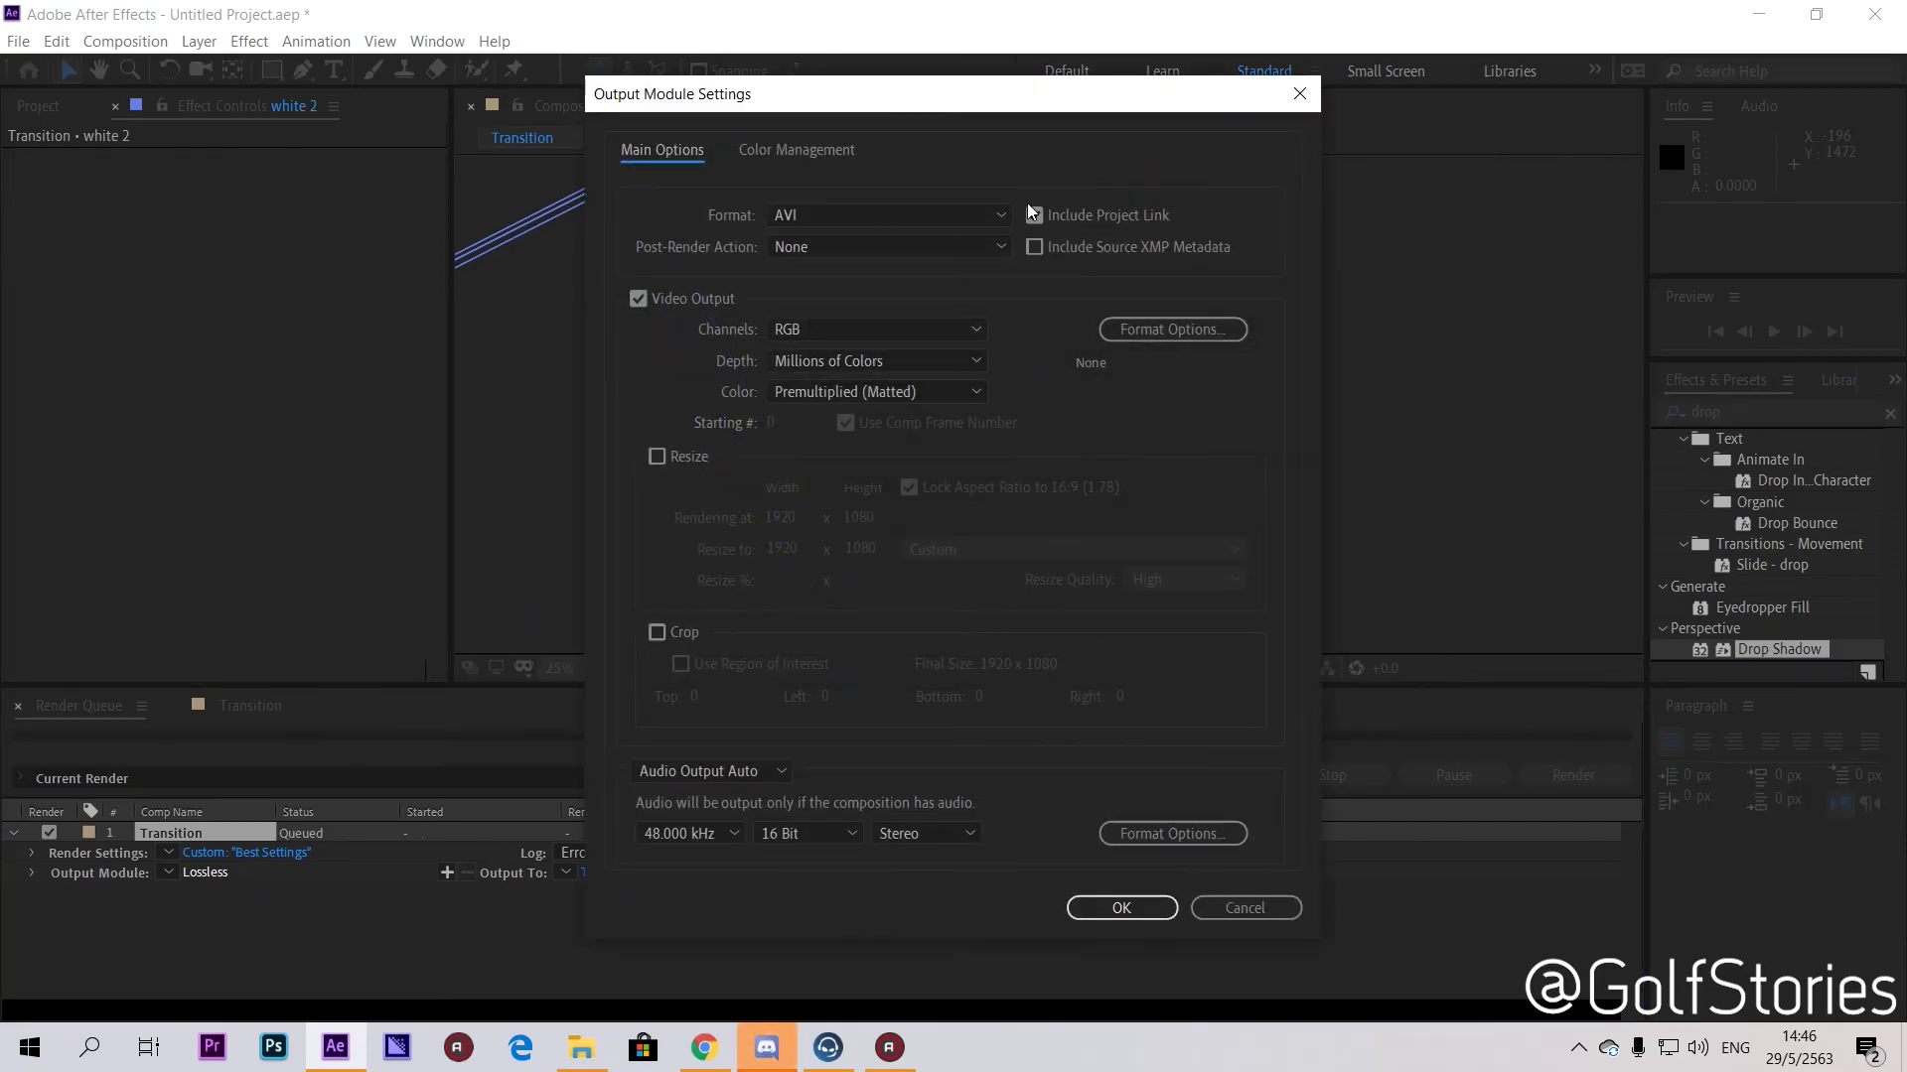
pyautogui.click(923, 214)
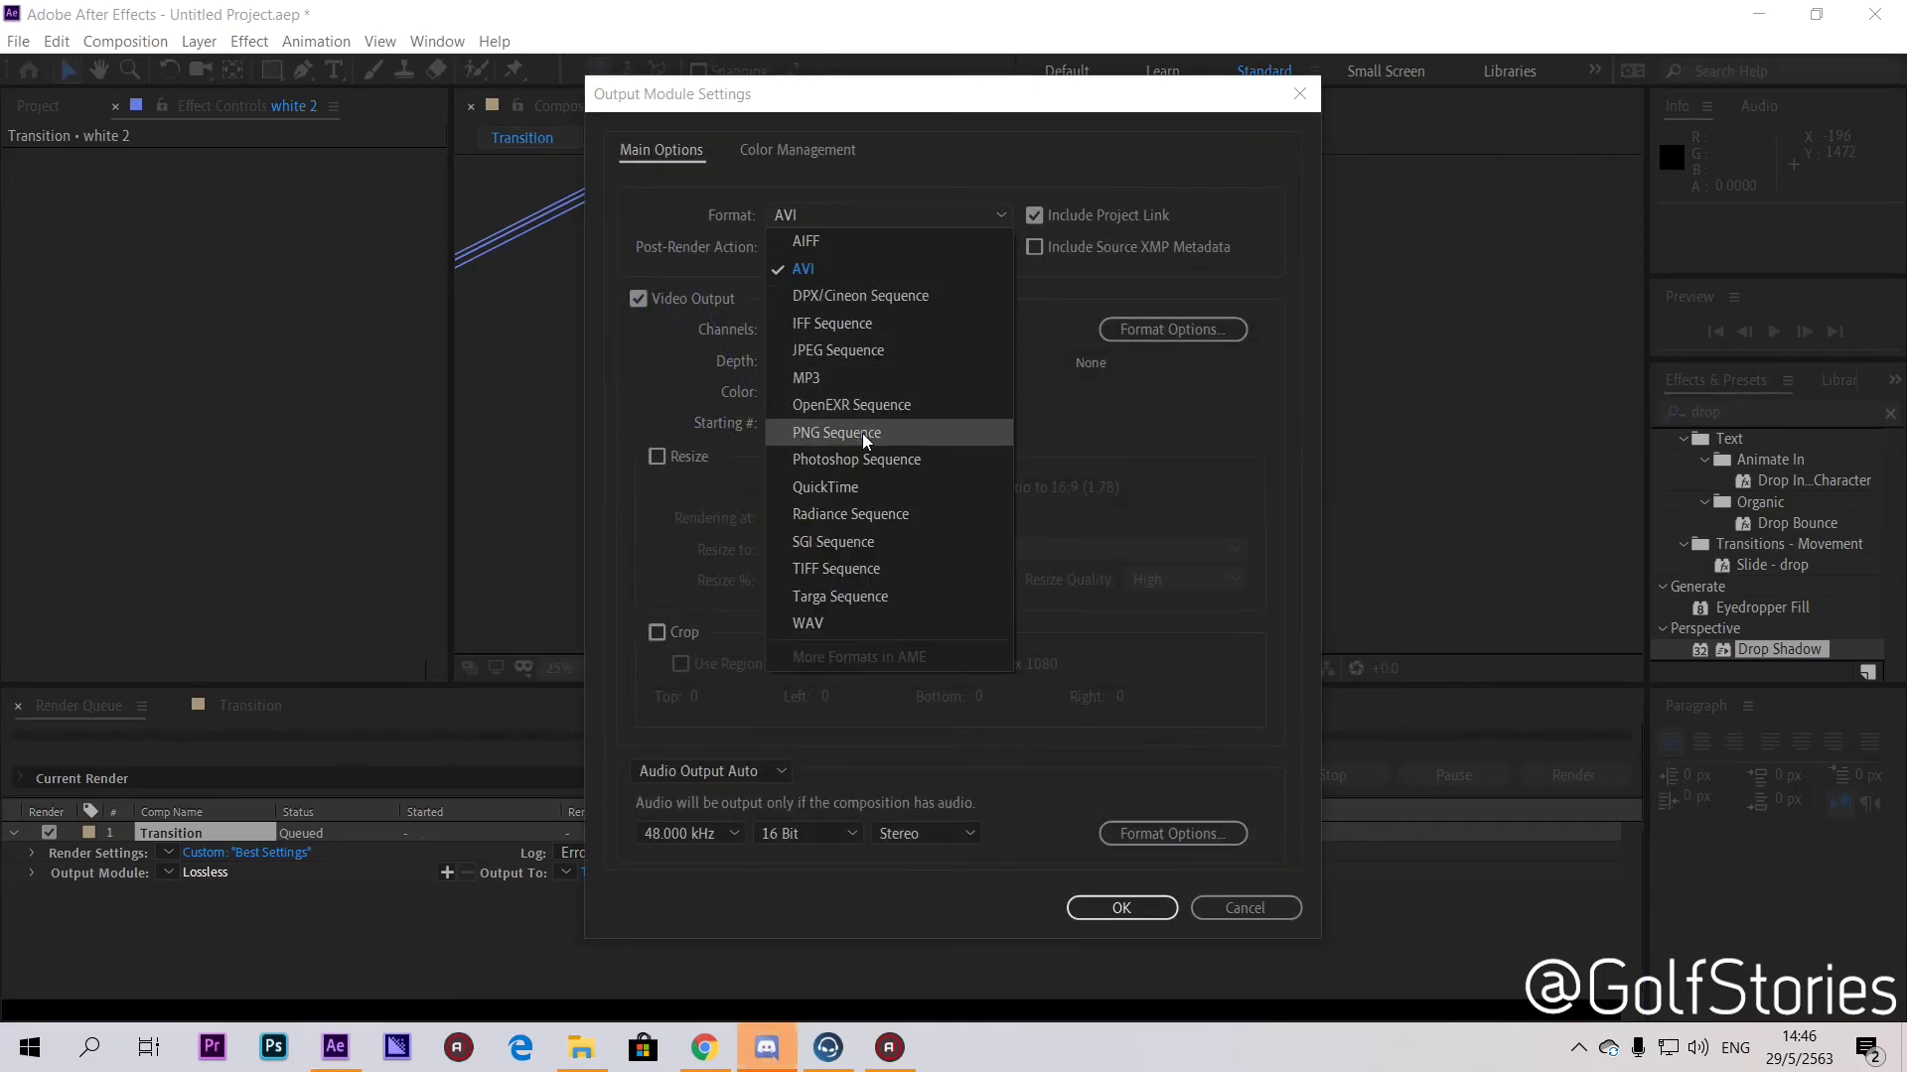
pyautogui.click(832, 484)
pyautogui.click(1122, 326)
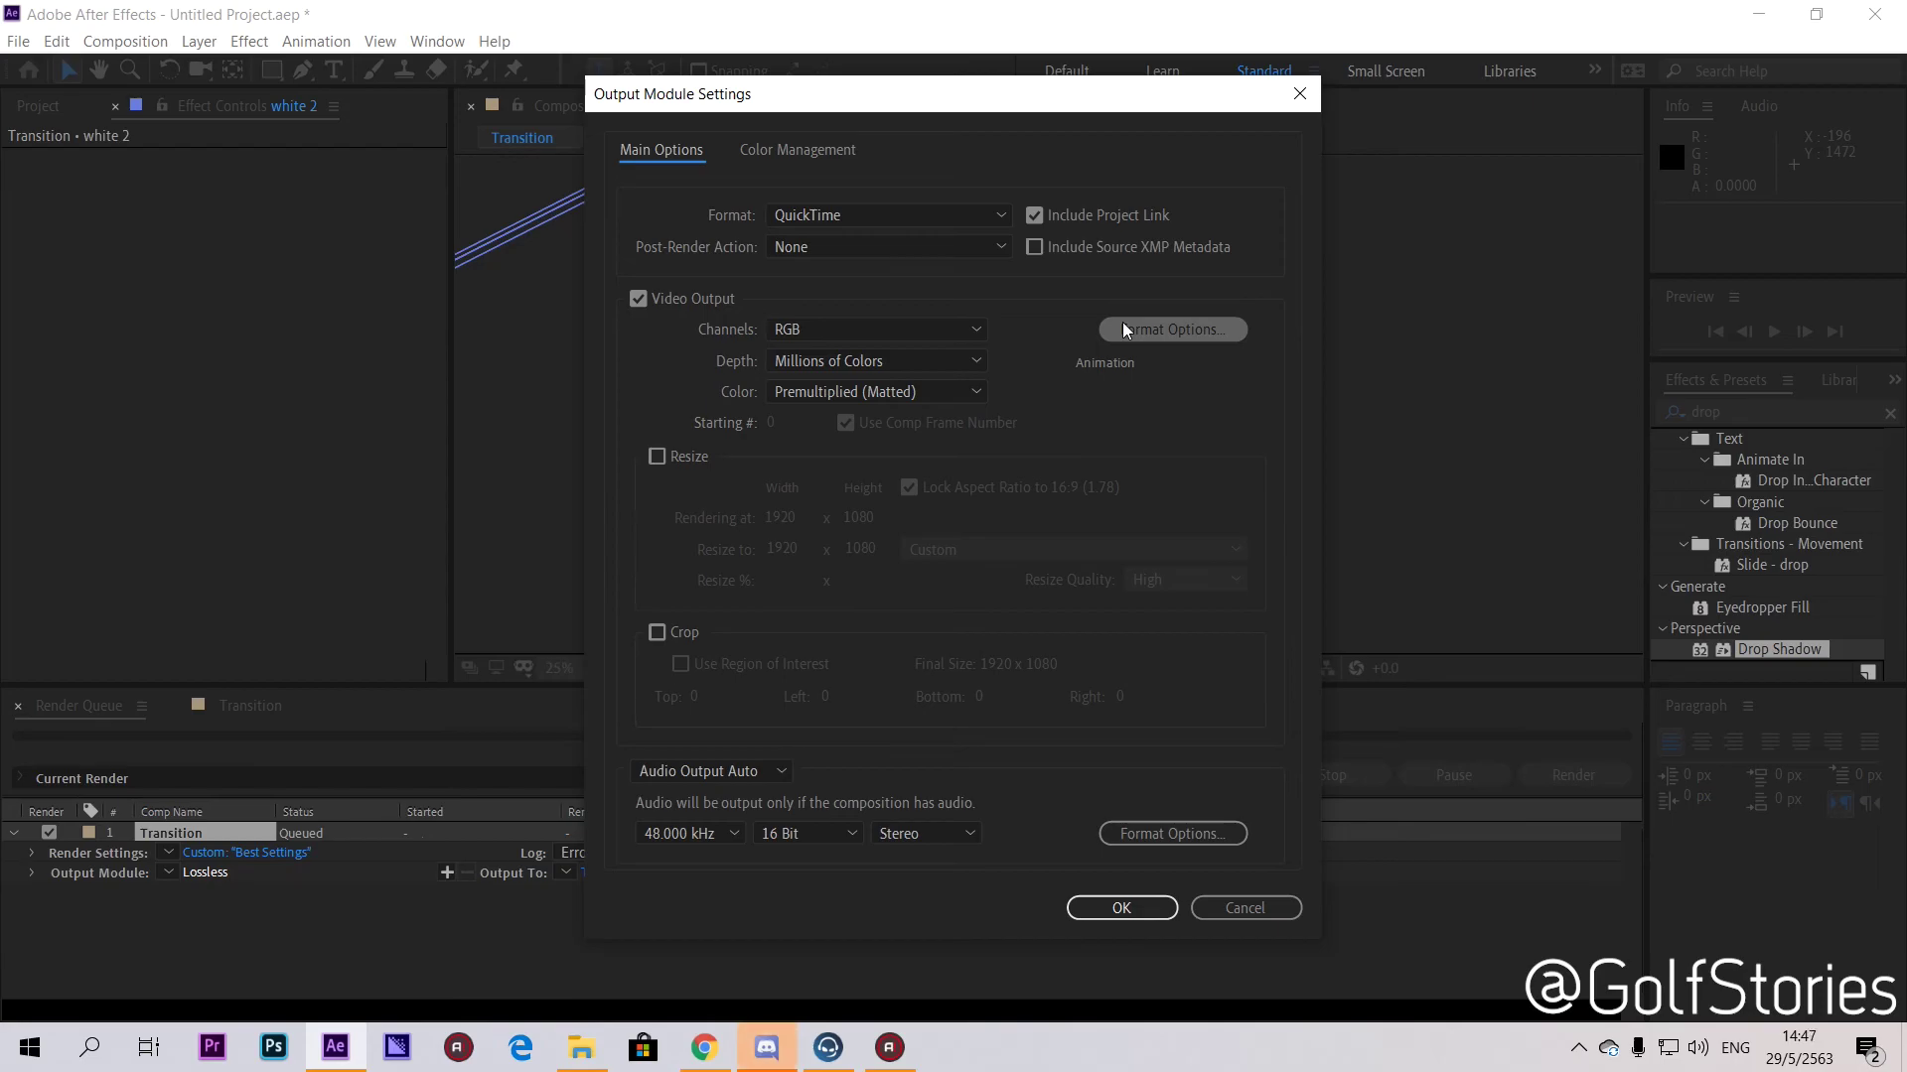
pyautogui.click(491, 189)
pyautogui.click(474, 208)
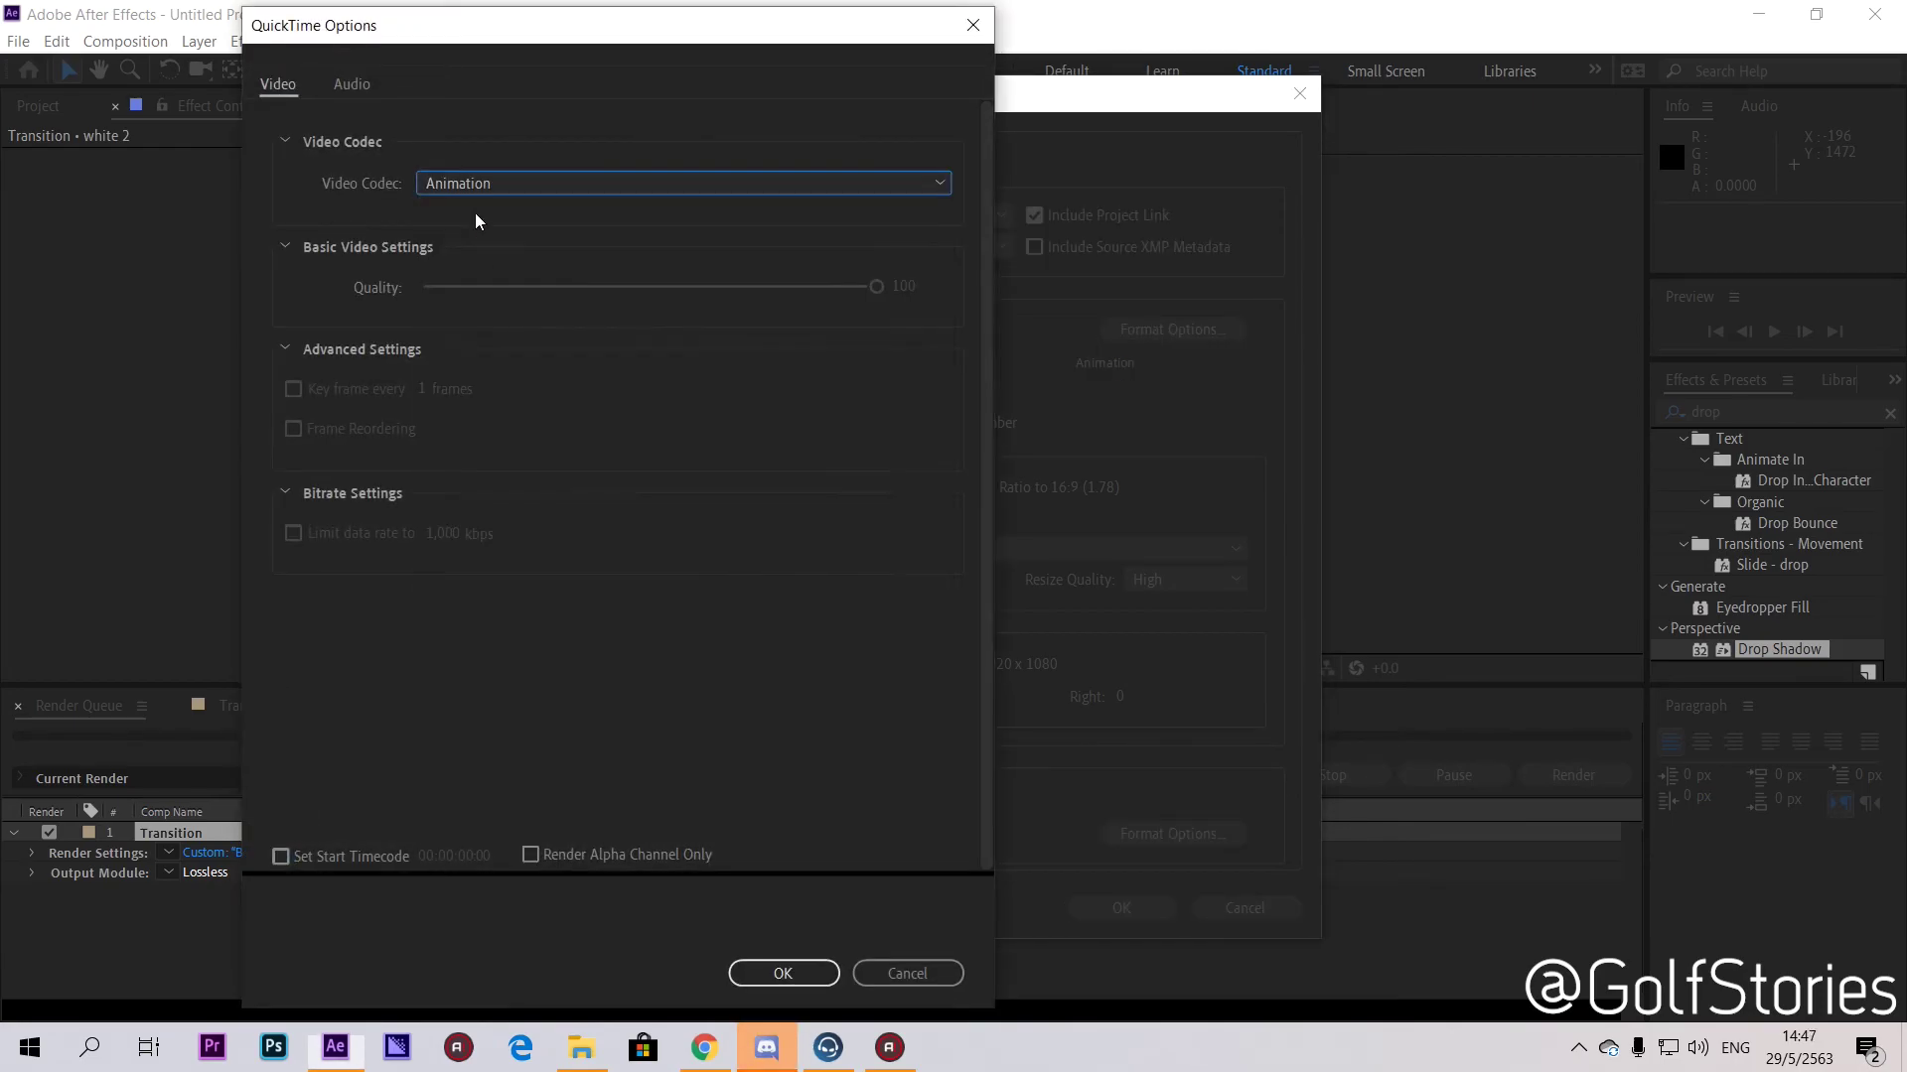
pyautogui.click(783, 974)
# Step: Set the output channels to RGB + Alpha, turn audio output off and accept the output module settings
pyautogui.click(899, 329)
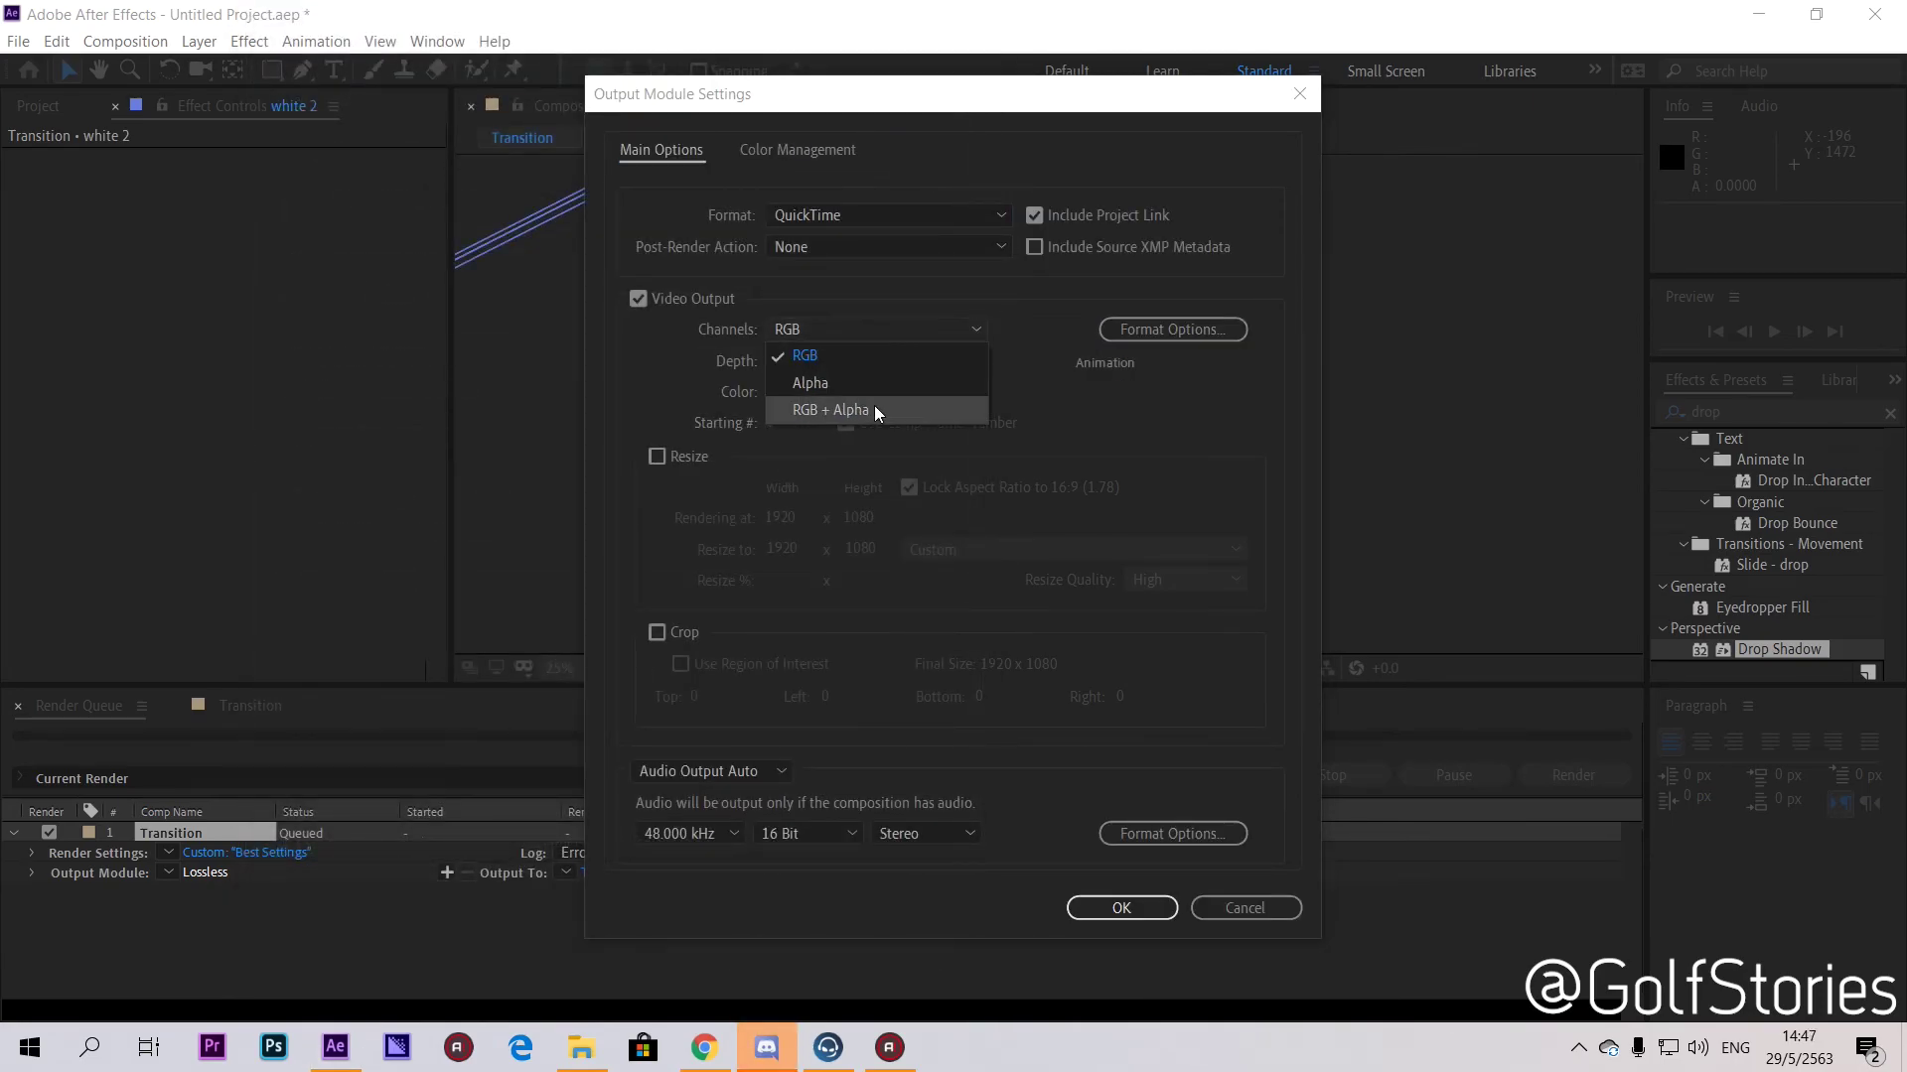
pyautogui.click(717, 346)
pyautogui.click(836, 327)
pyautogui.click(842, 409)
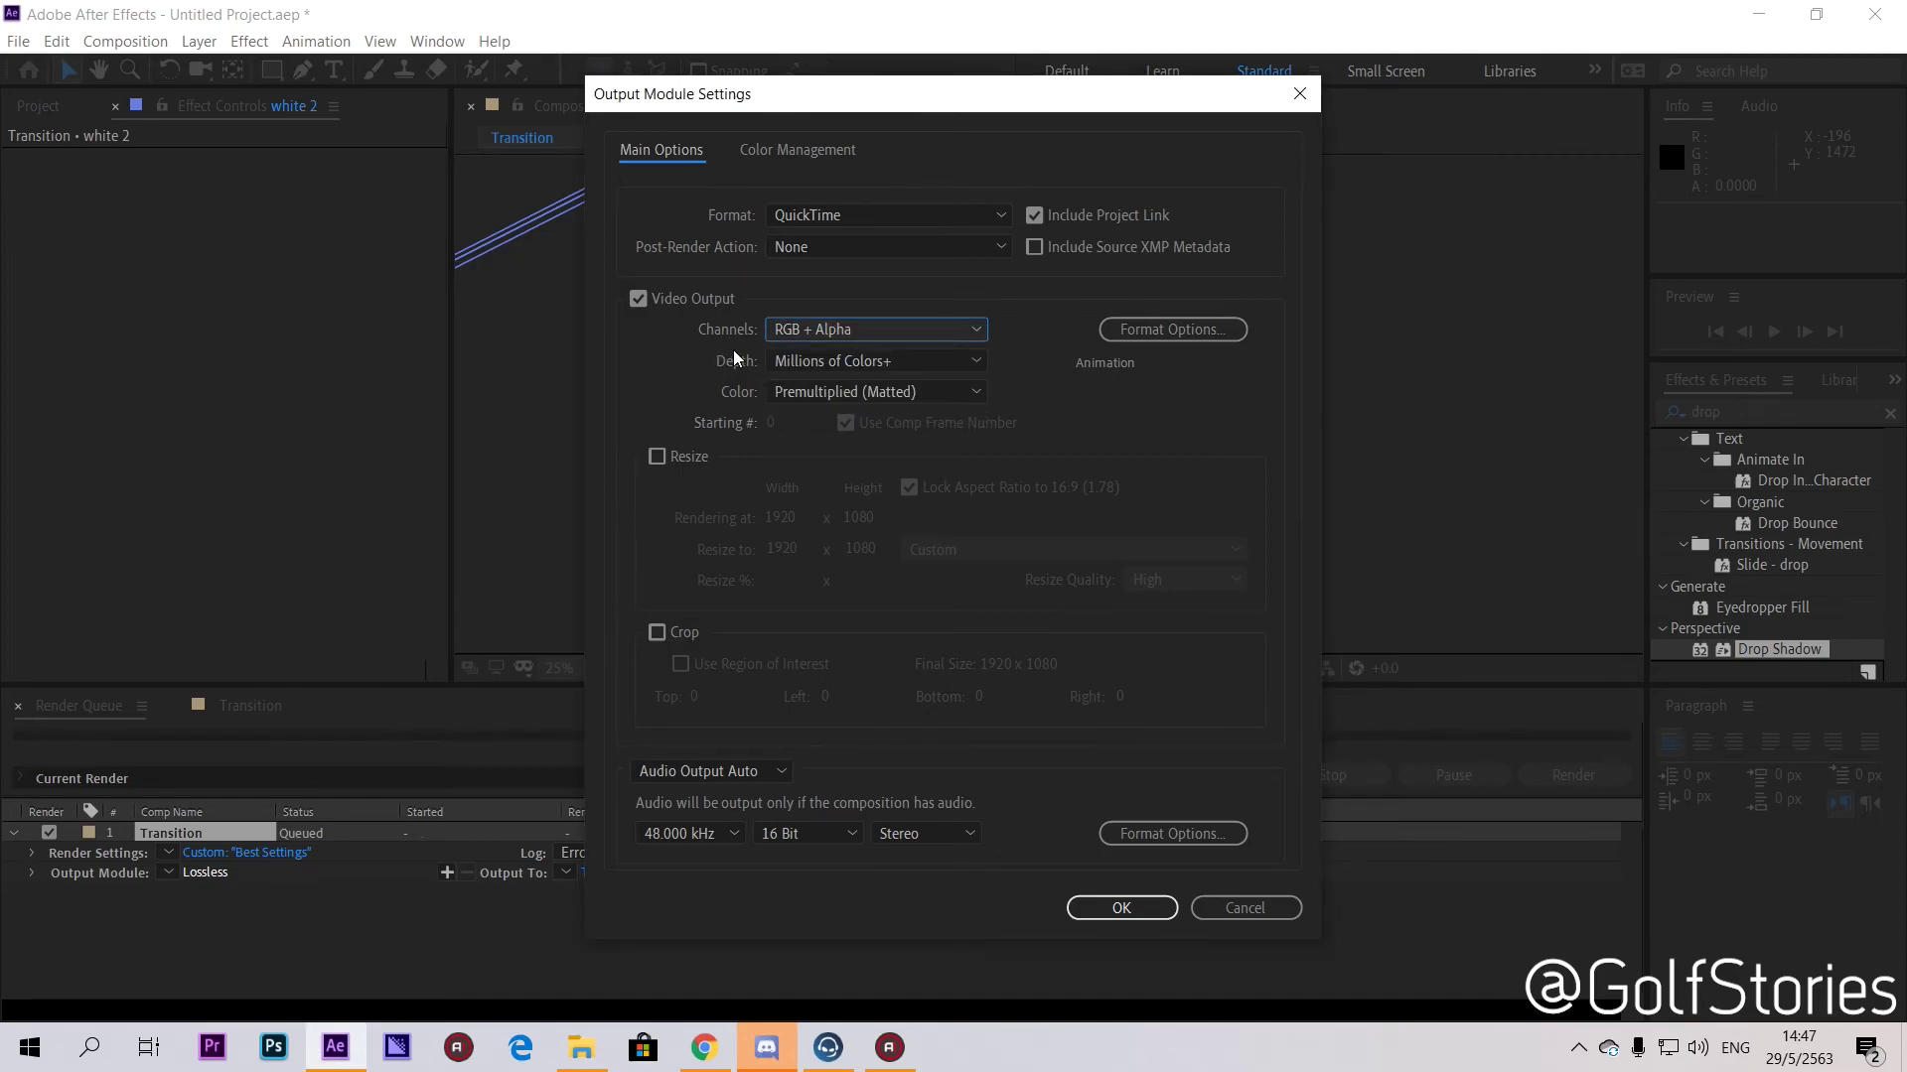
pyautogui.click(757, 770)
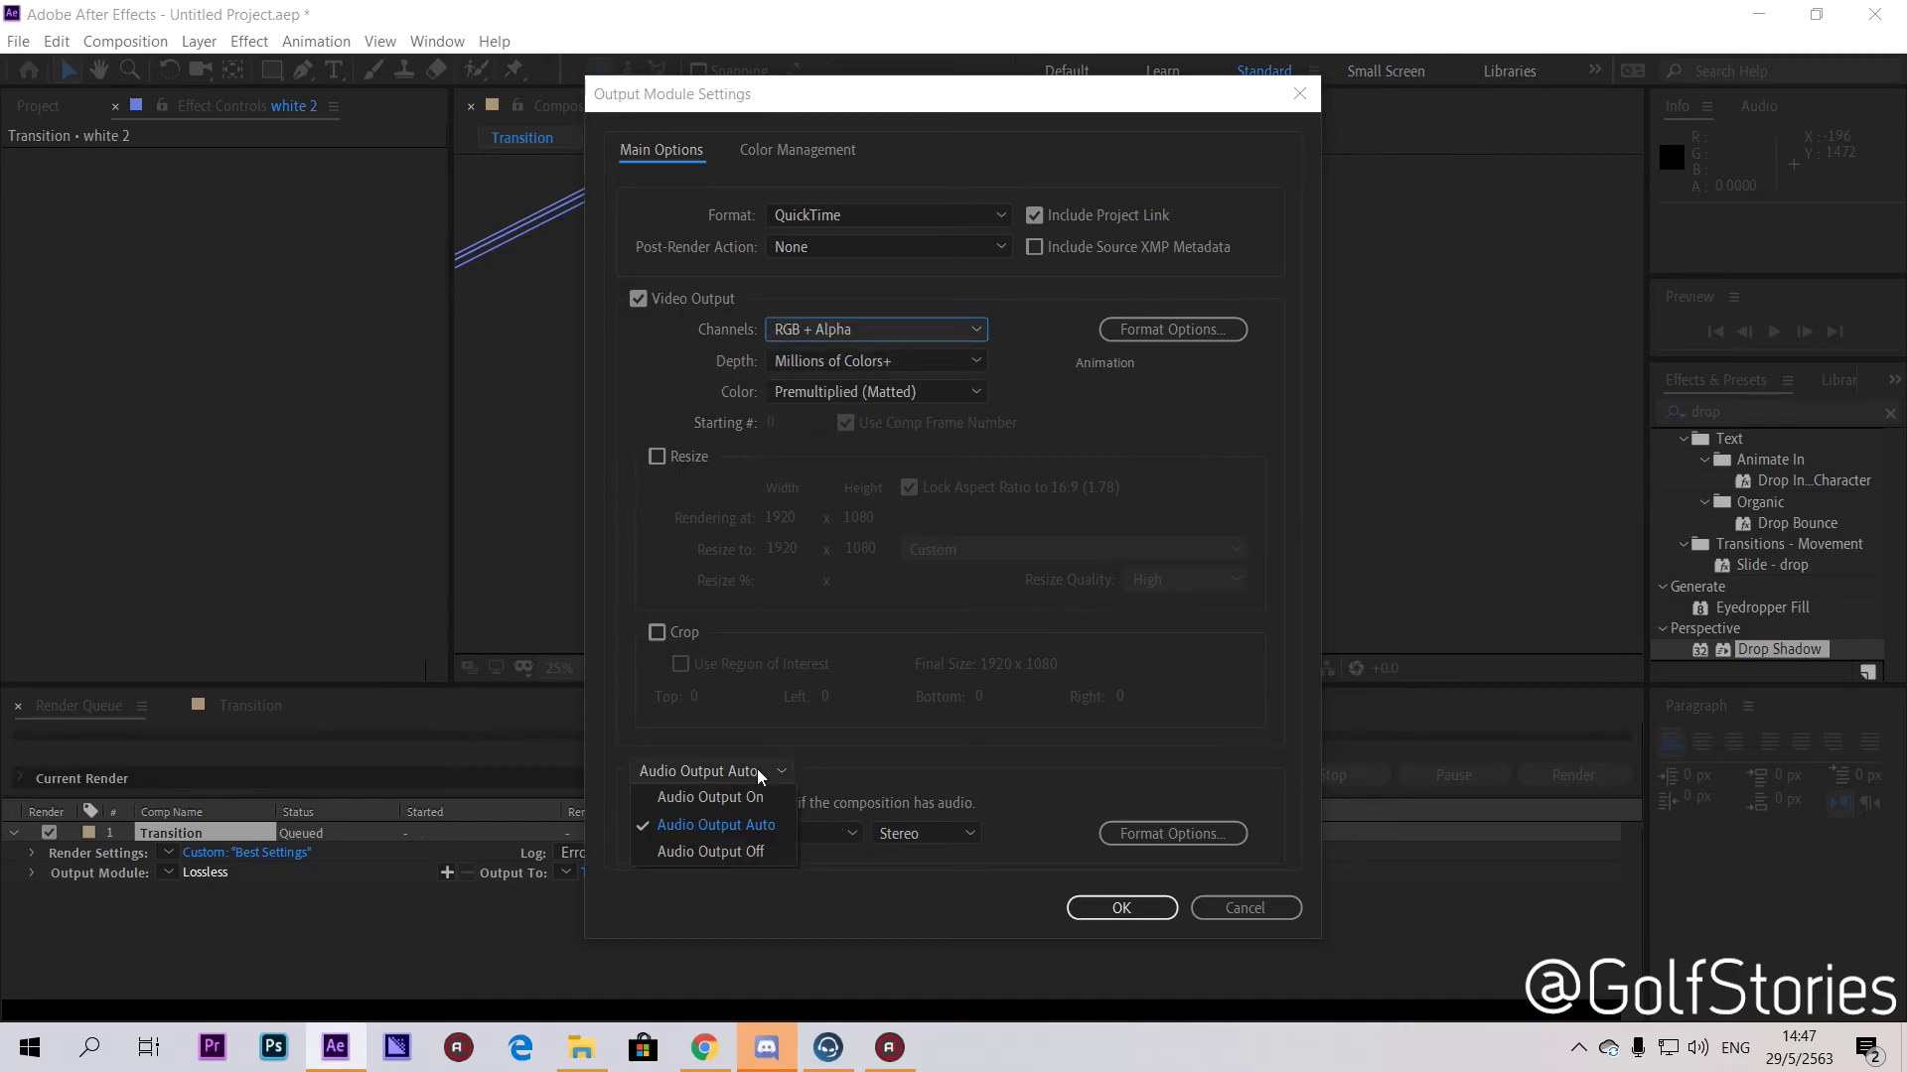
pyautogui.click(747, 850)
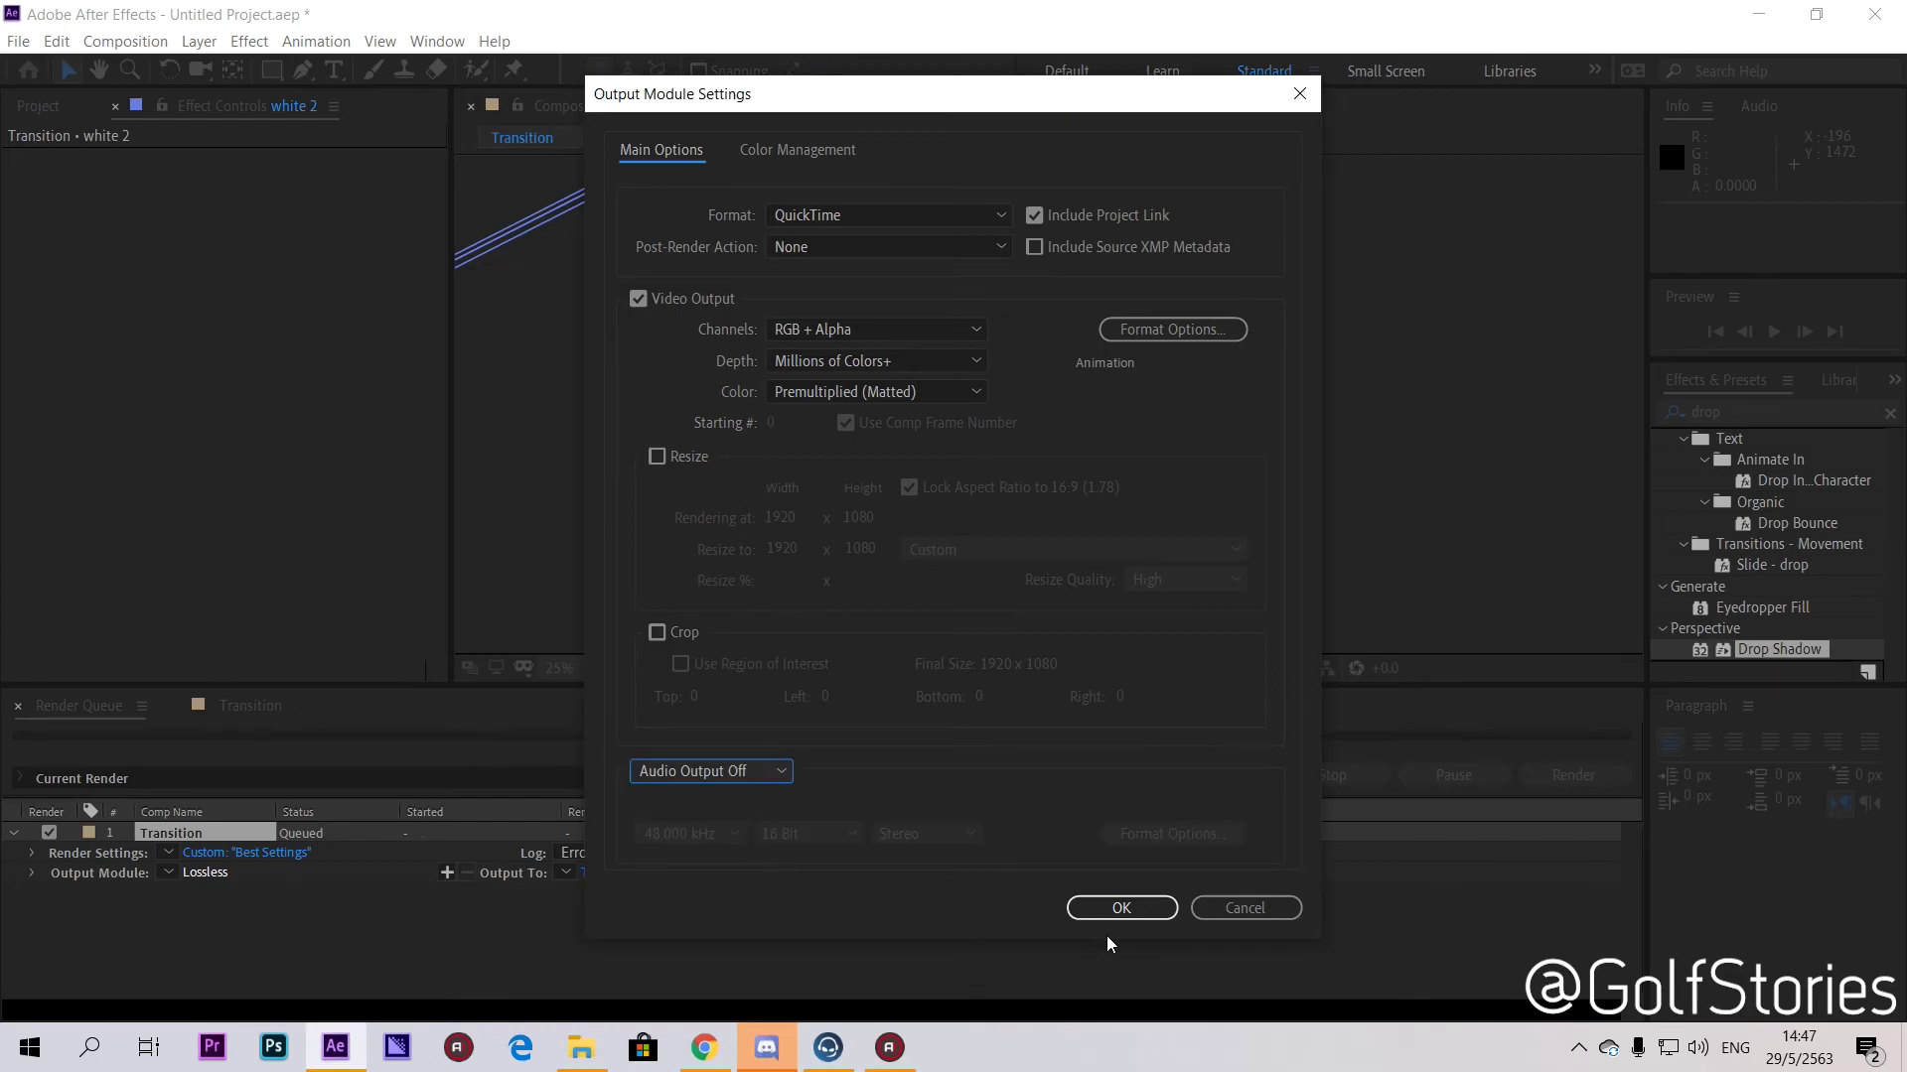
pyautogui.click(1117, 908)
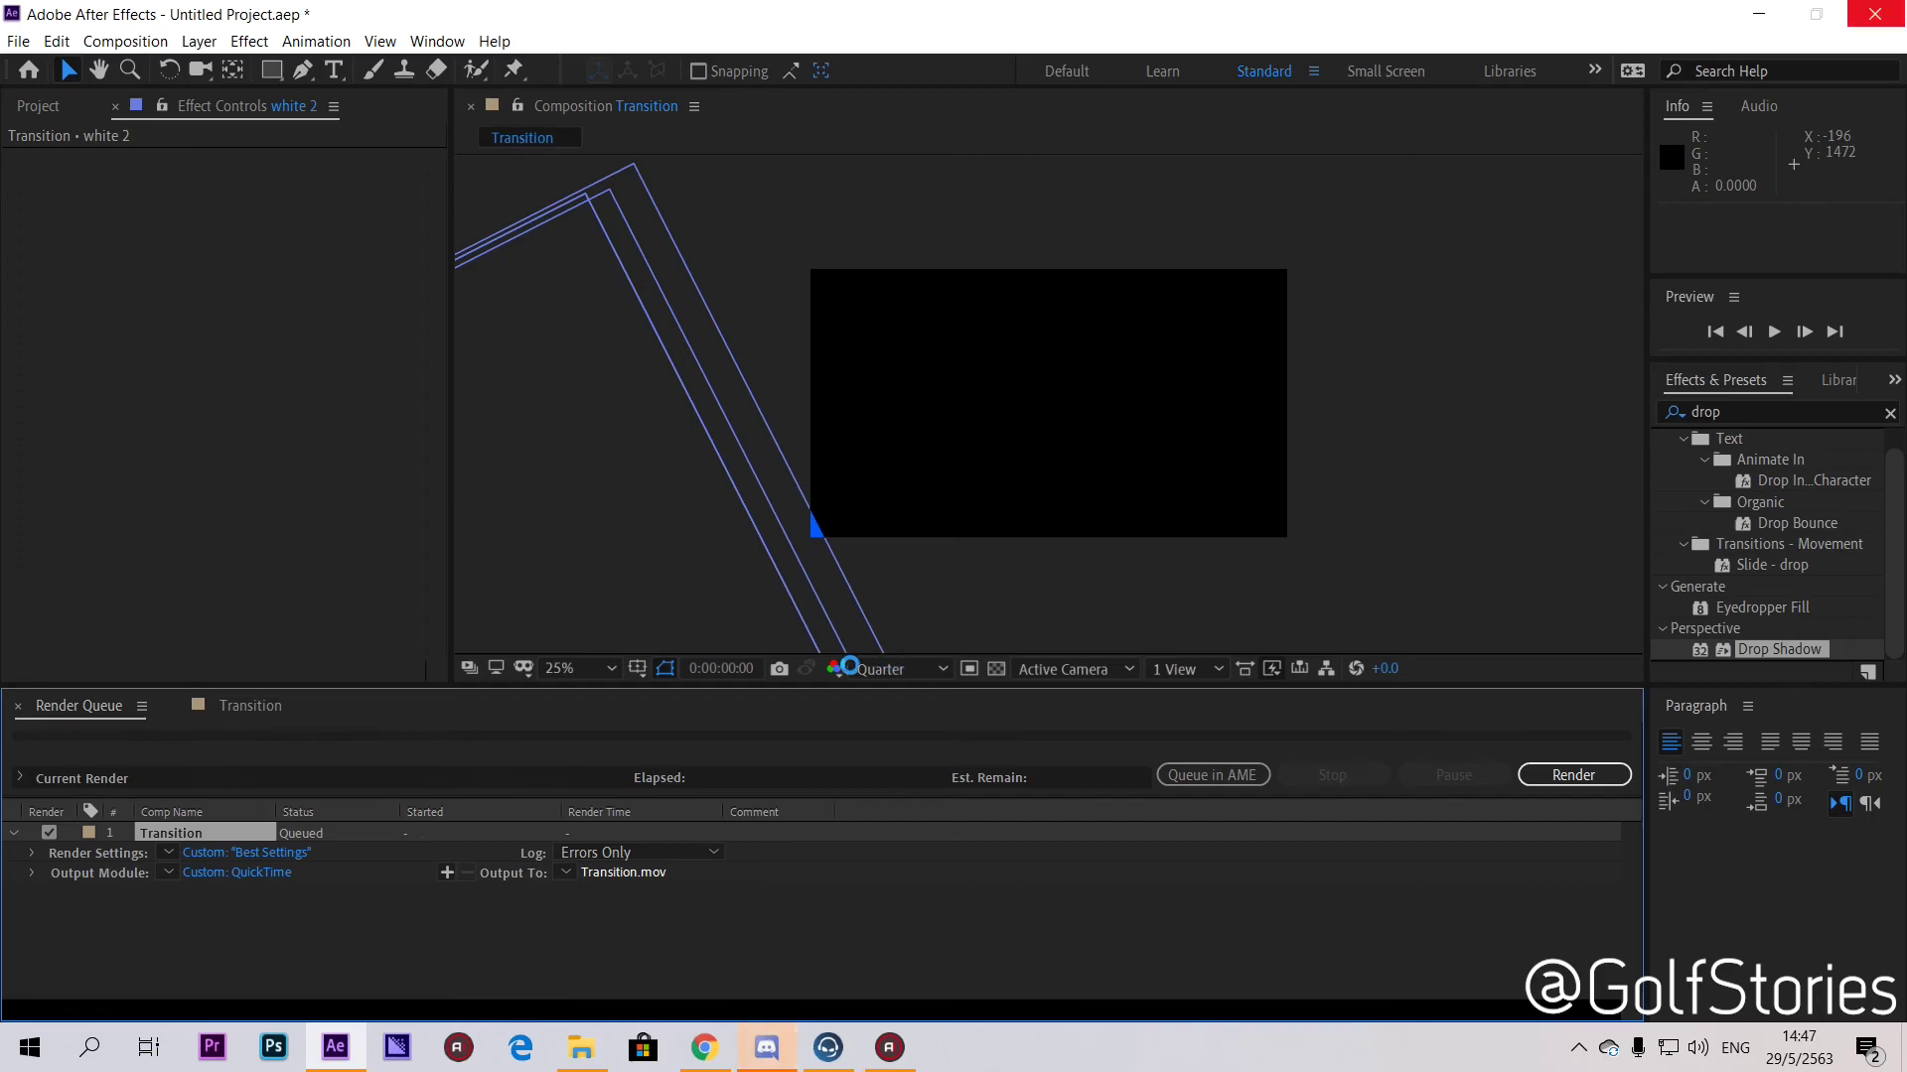
# Step: Name the output movie Transition 01 and save it as a QuickTime file in the golfstories folder
pyautogui.click(624, 872)
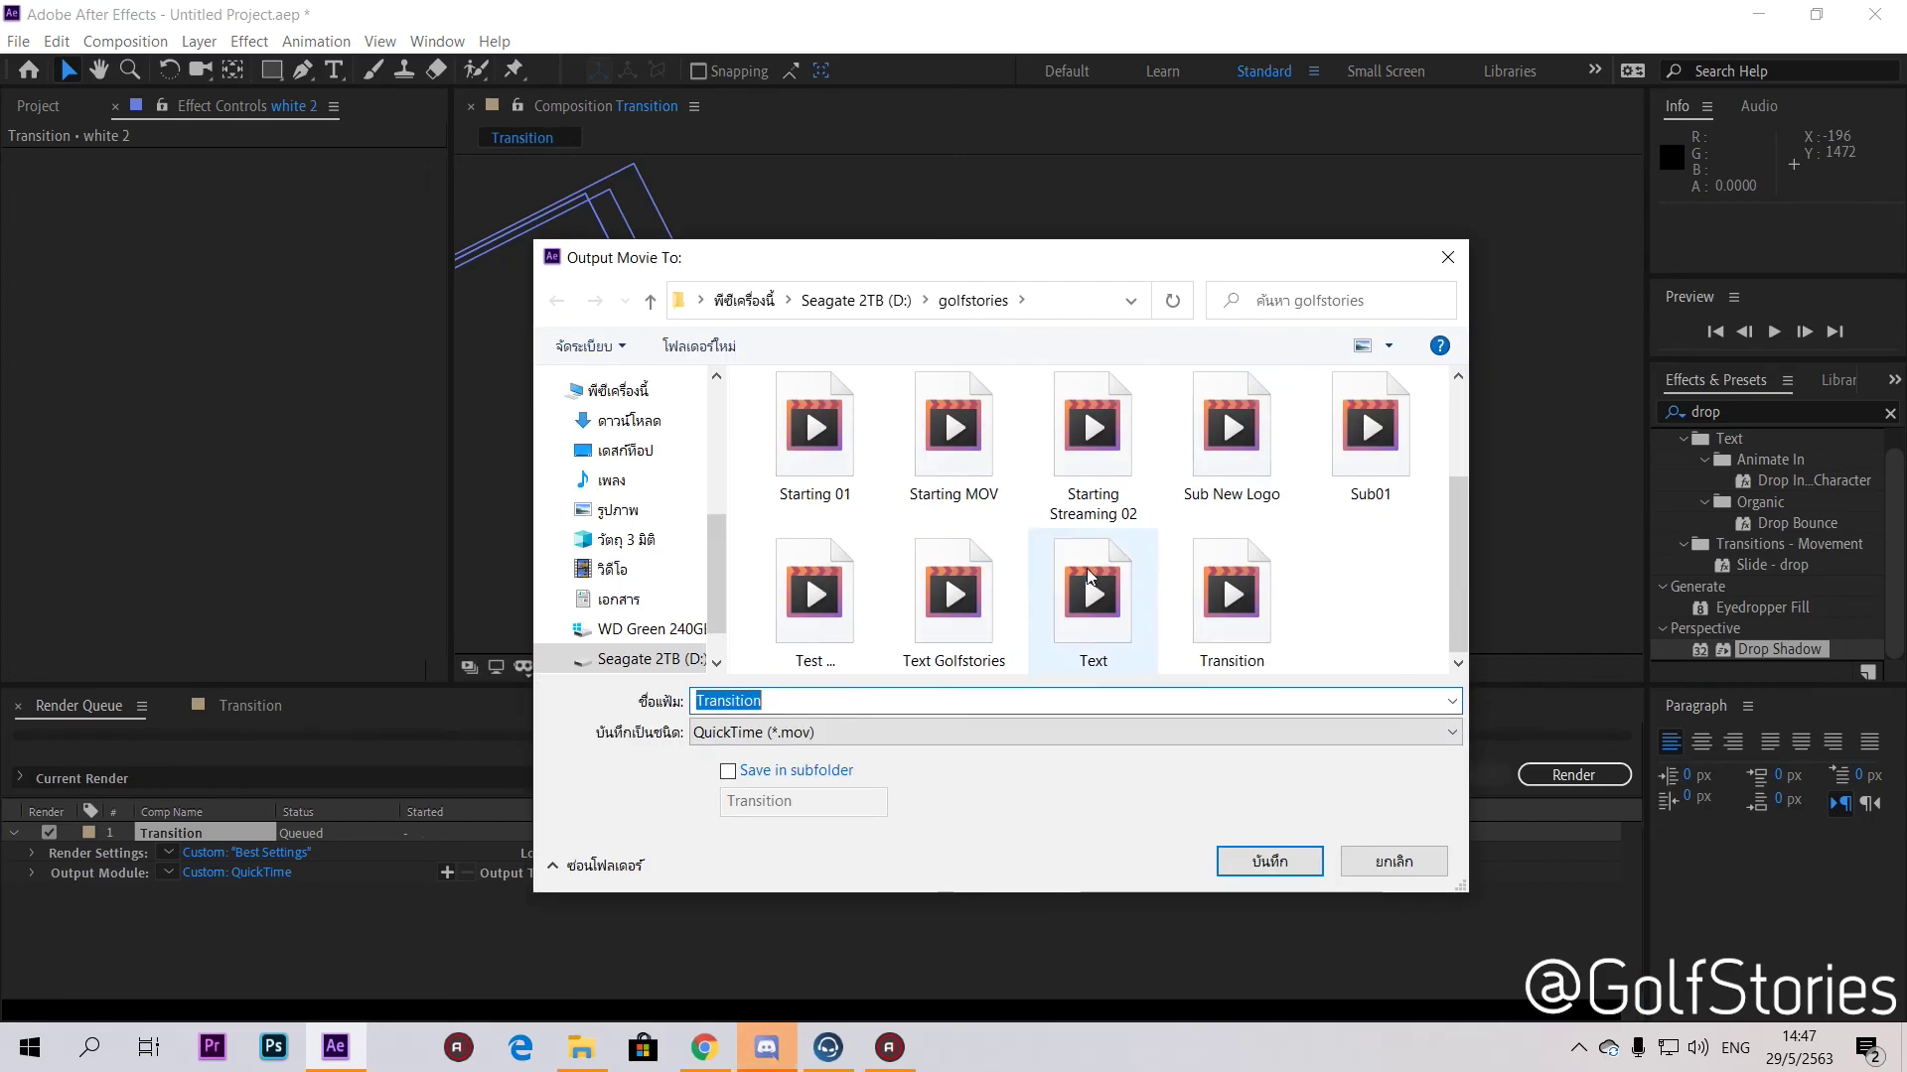
pyautogui.press('BackSpace')
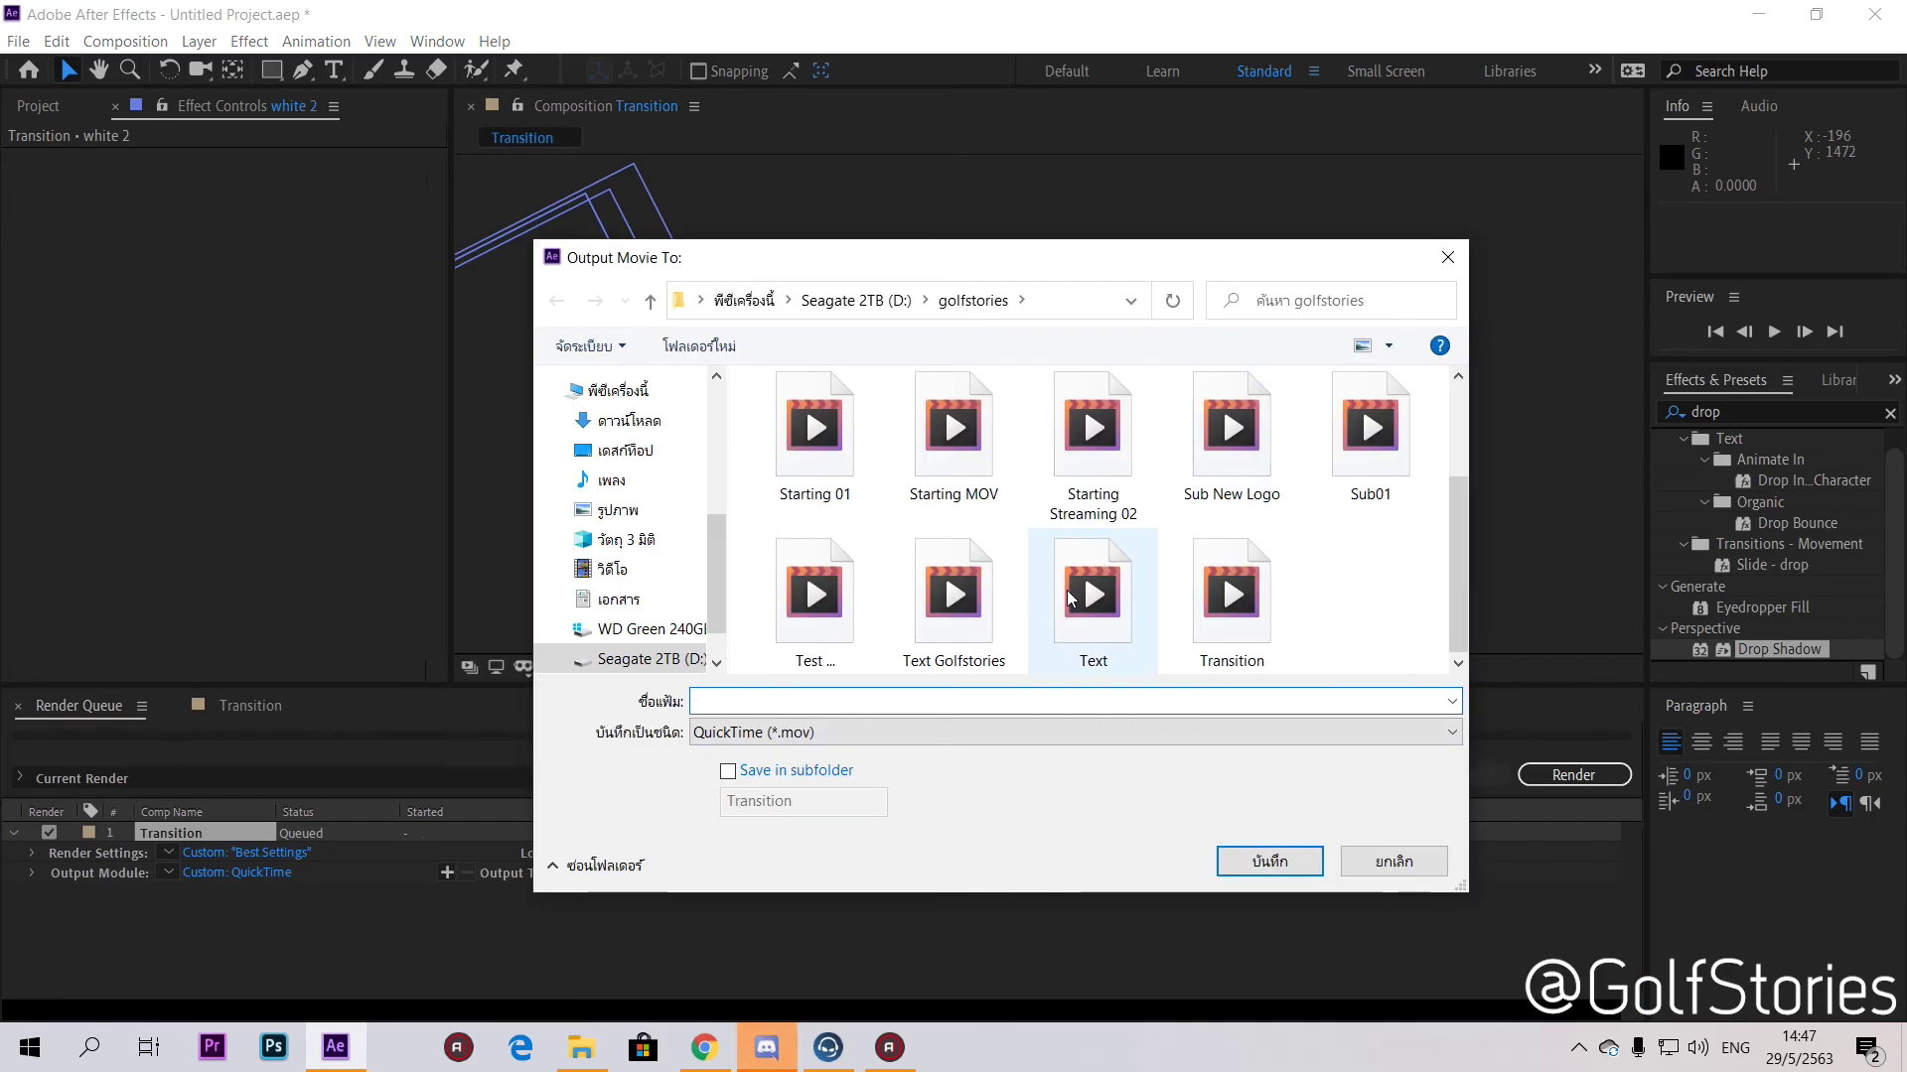
pyautogui.write('Transiti')
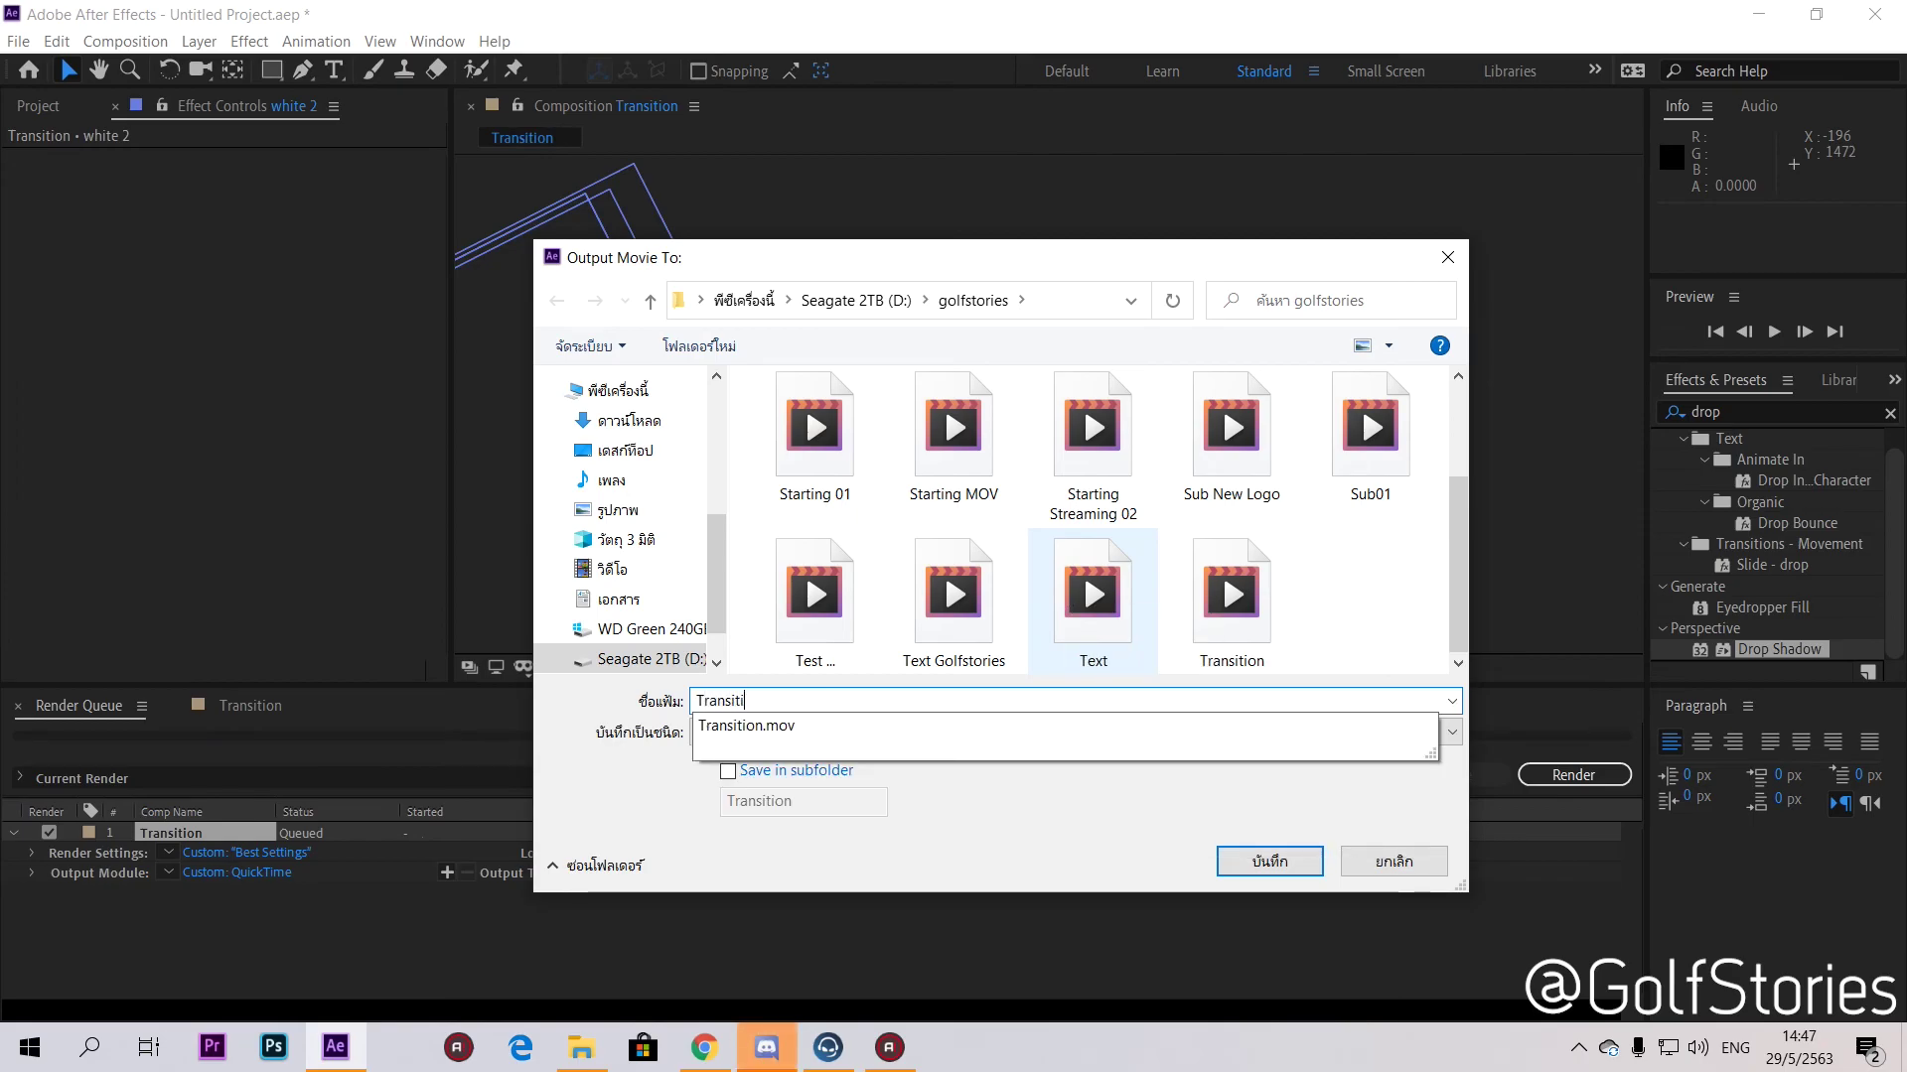
pyautogui.write('on 01')
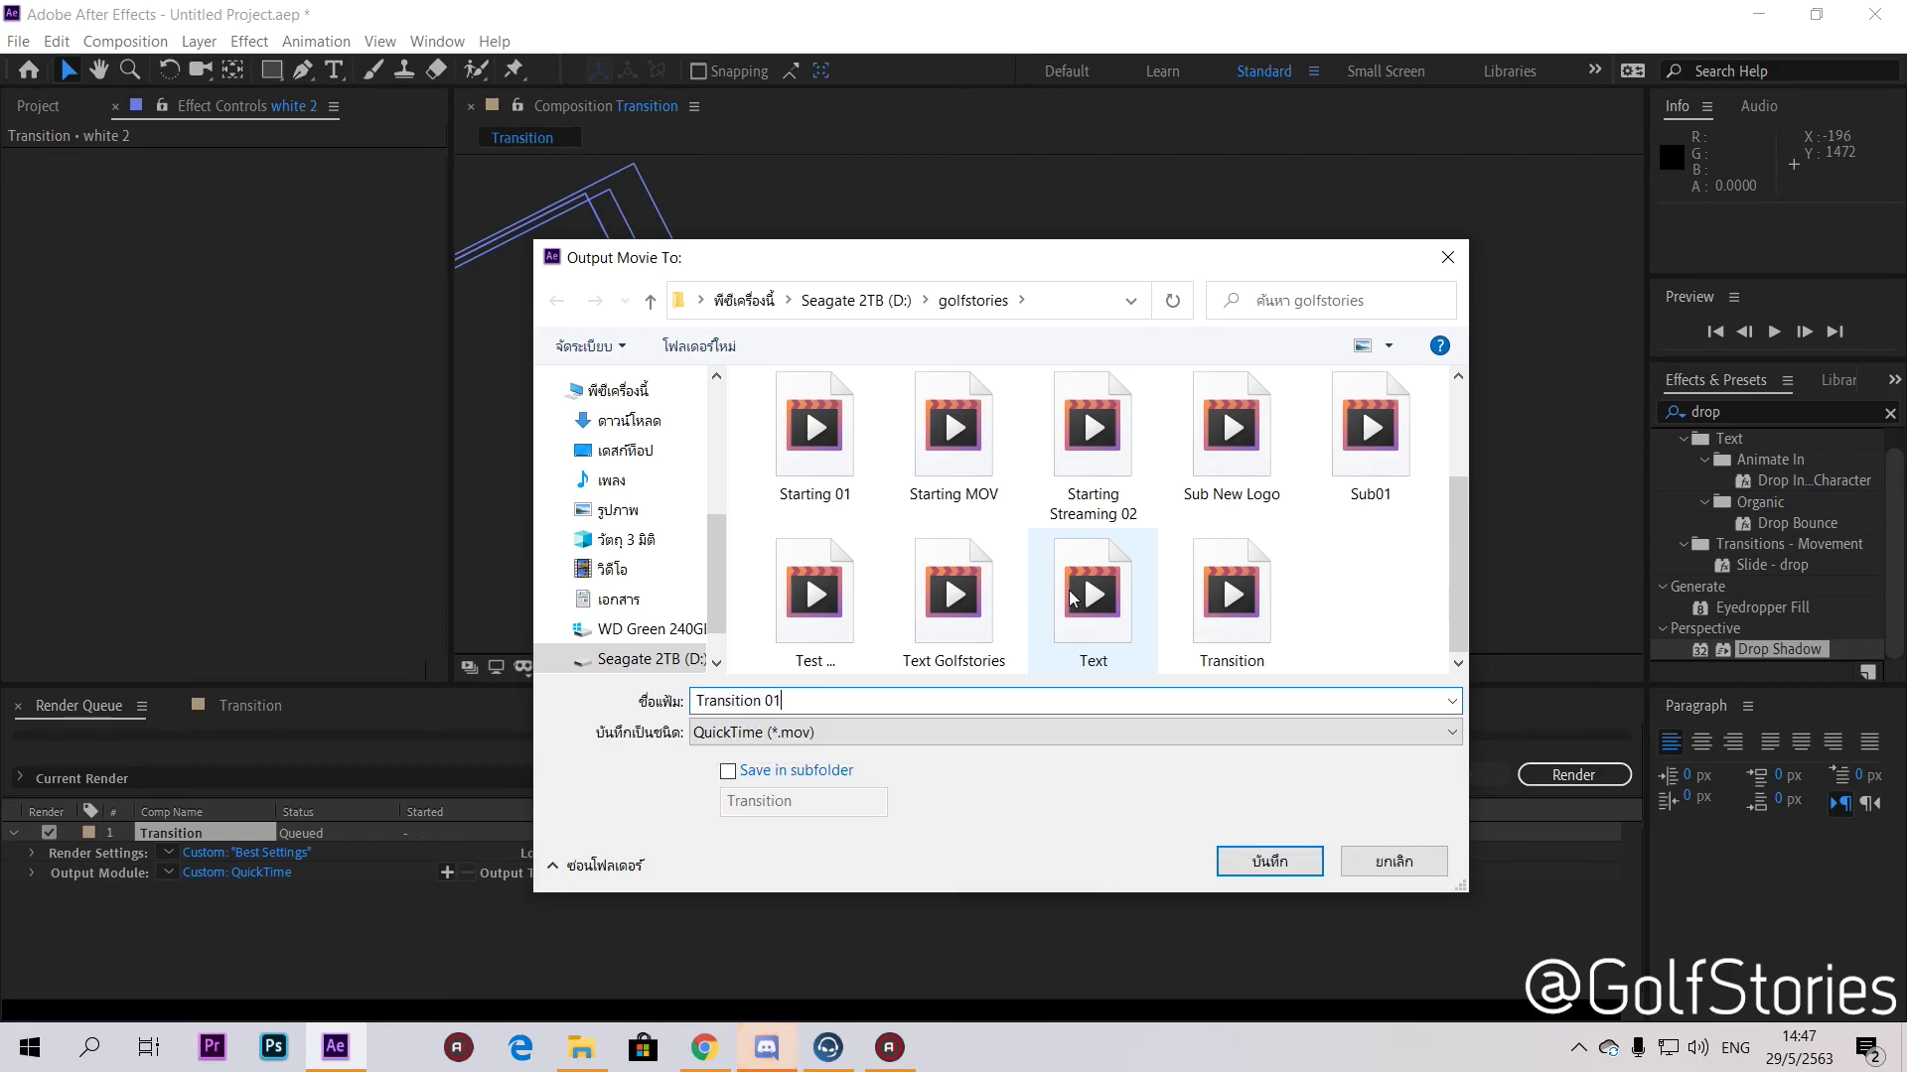
pyautogui.click(1231, 596)
pyautogui.click(872, 705)
pyautogui.click(872, 705)
pyautogui.write('0')
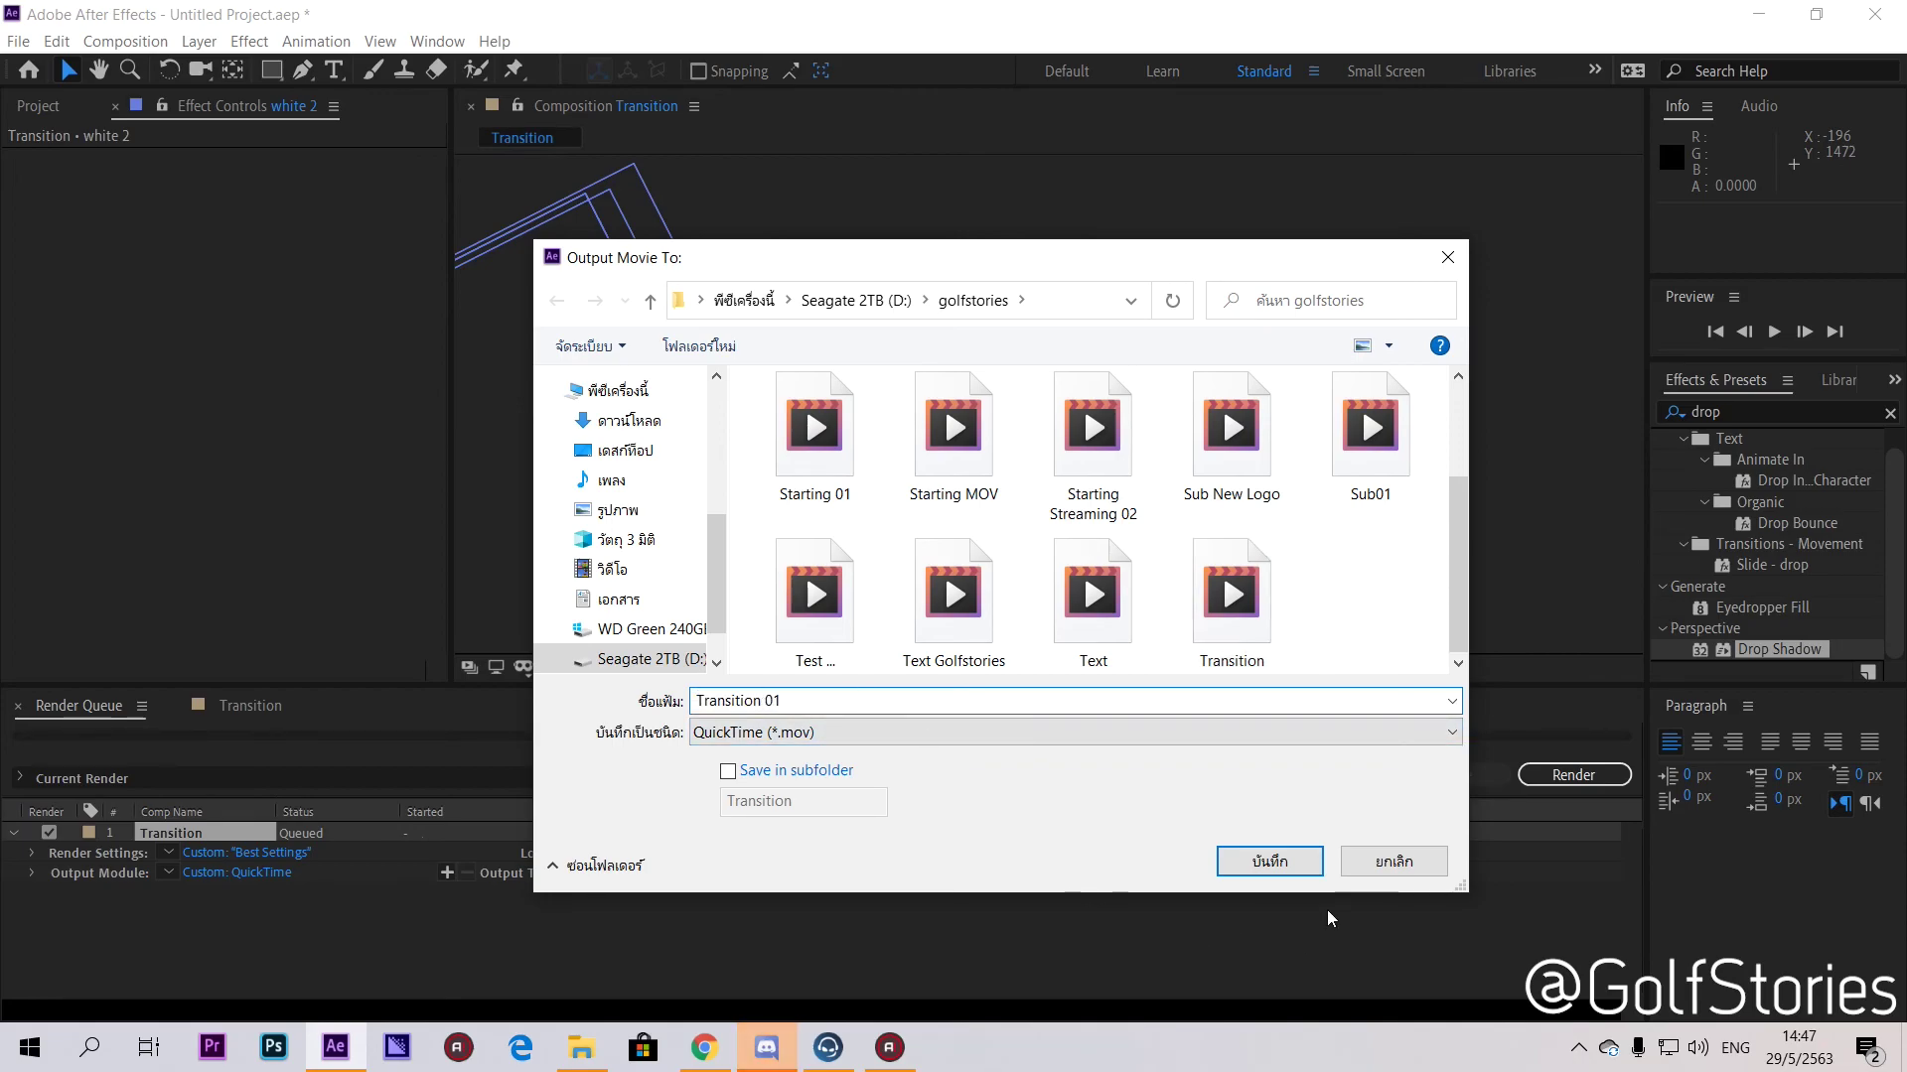
pyautogui.click(1309, 864)
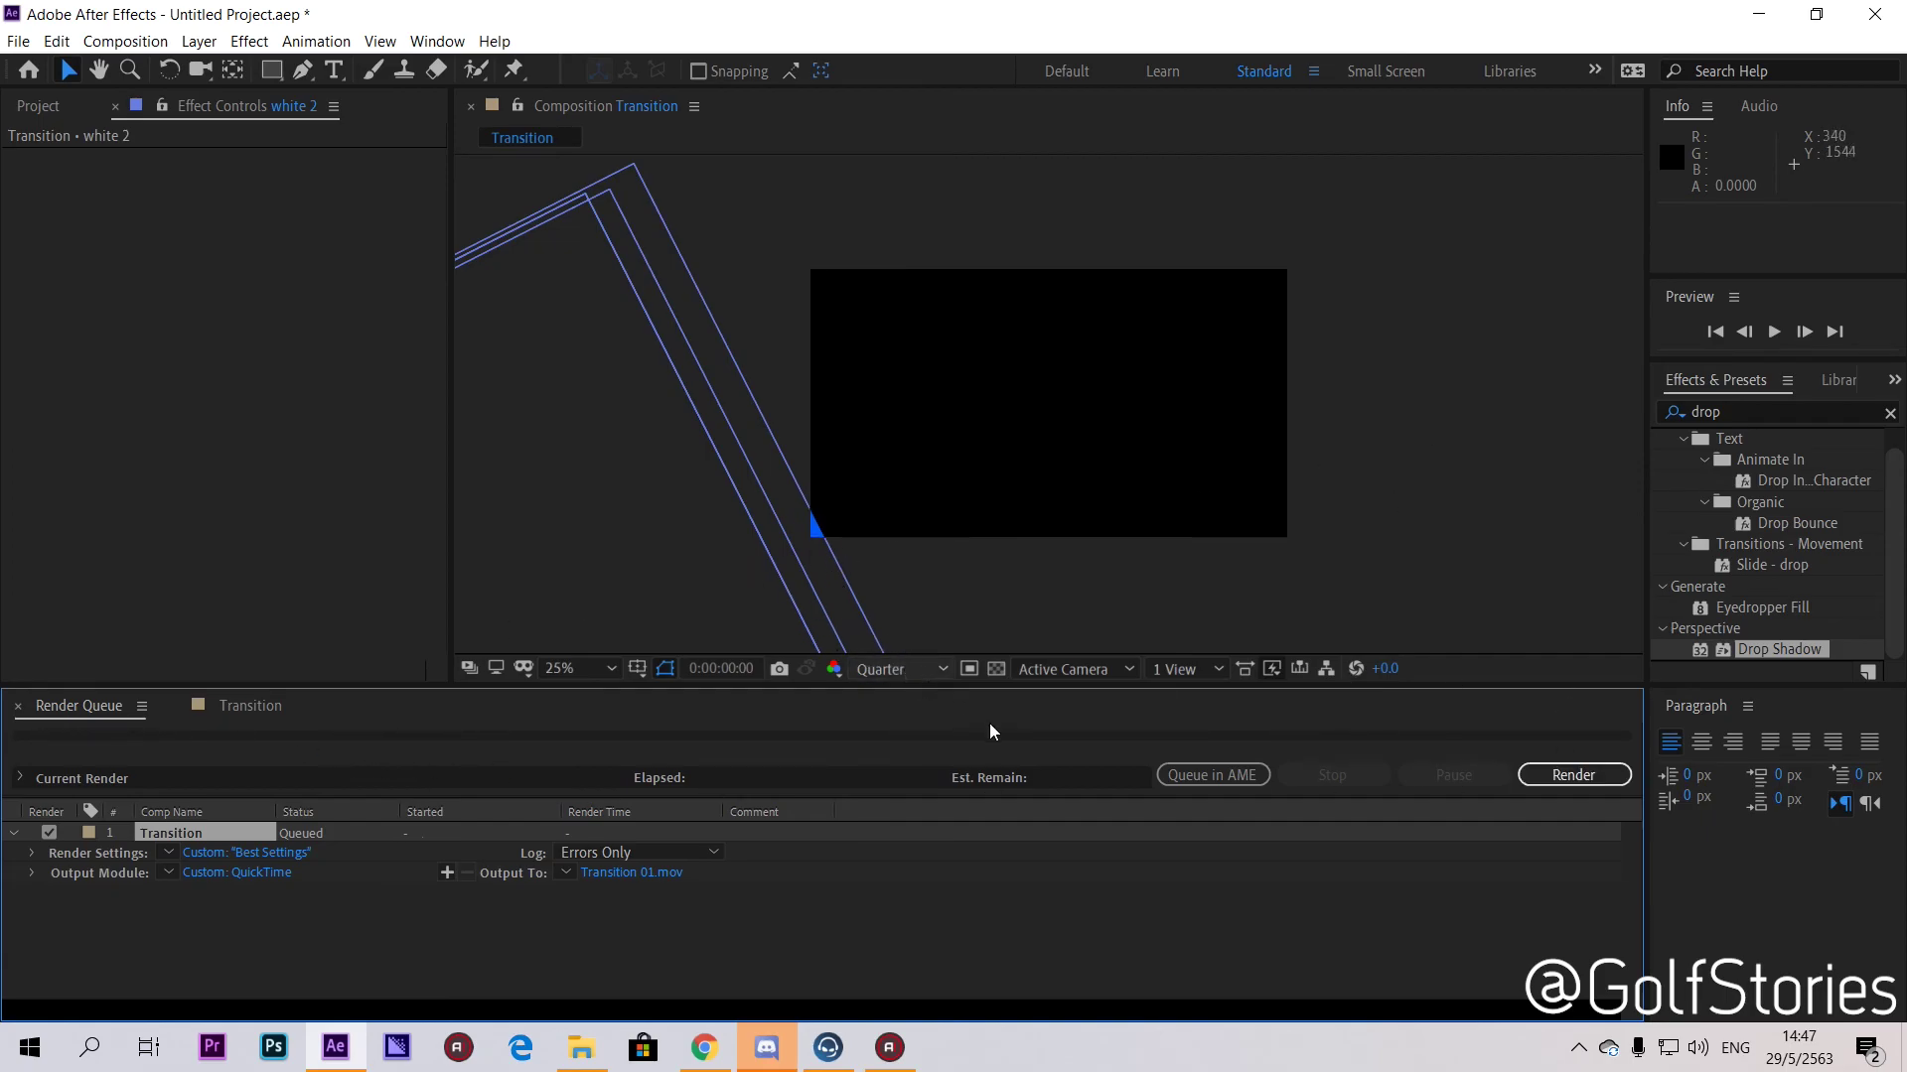
# Step: Set the preview resolution to Full and review the transition's frames, ending at 0:00:00:54
pyautogui.click(899, 669)
pyautogui.click(919, 725)
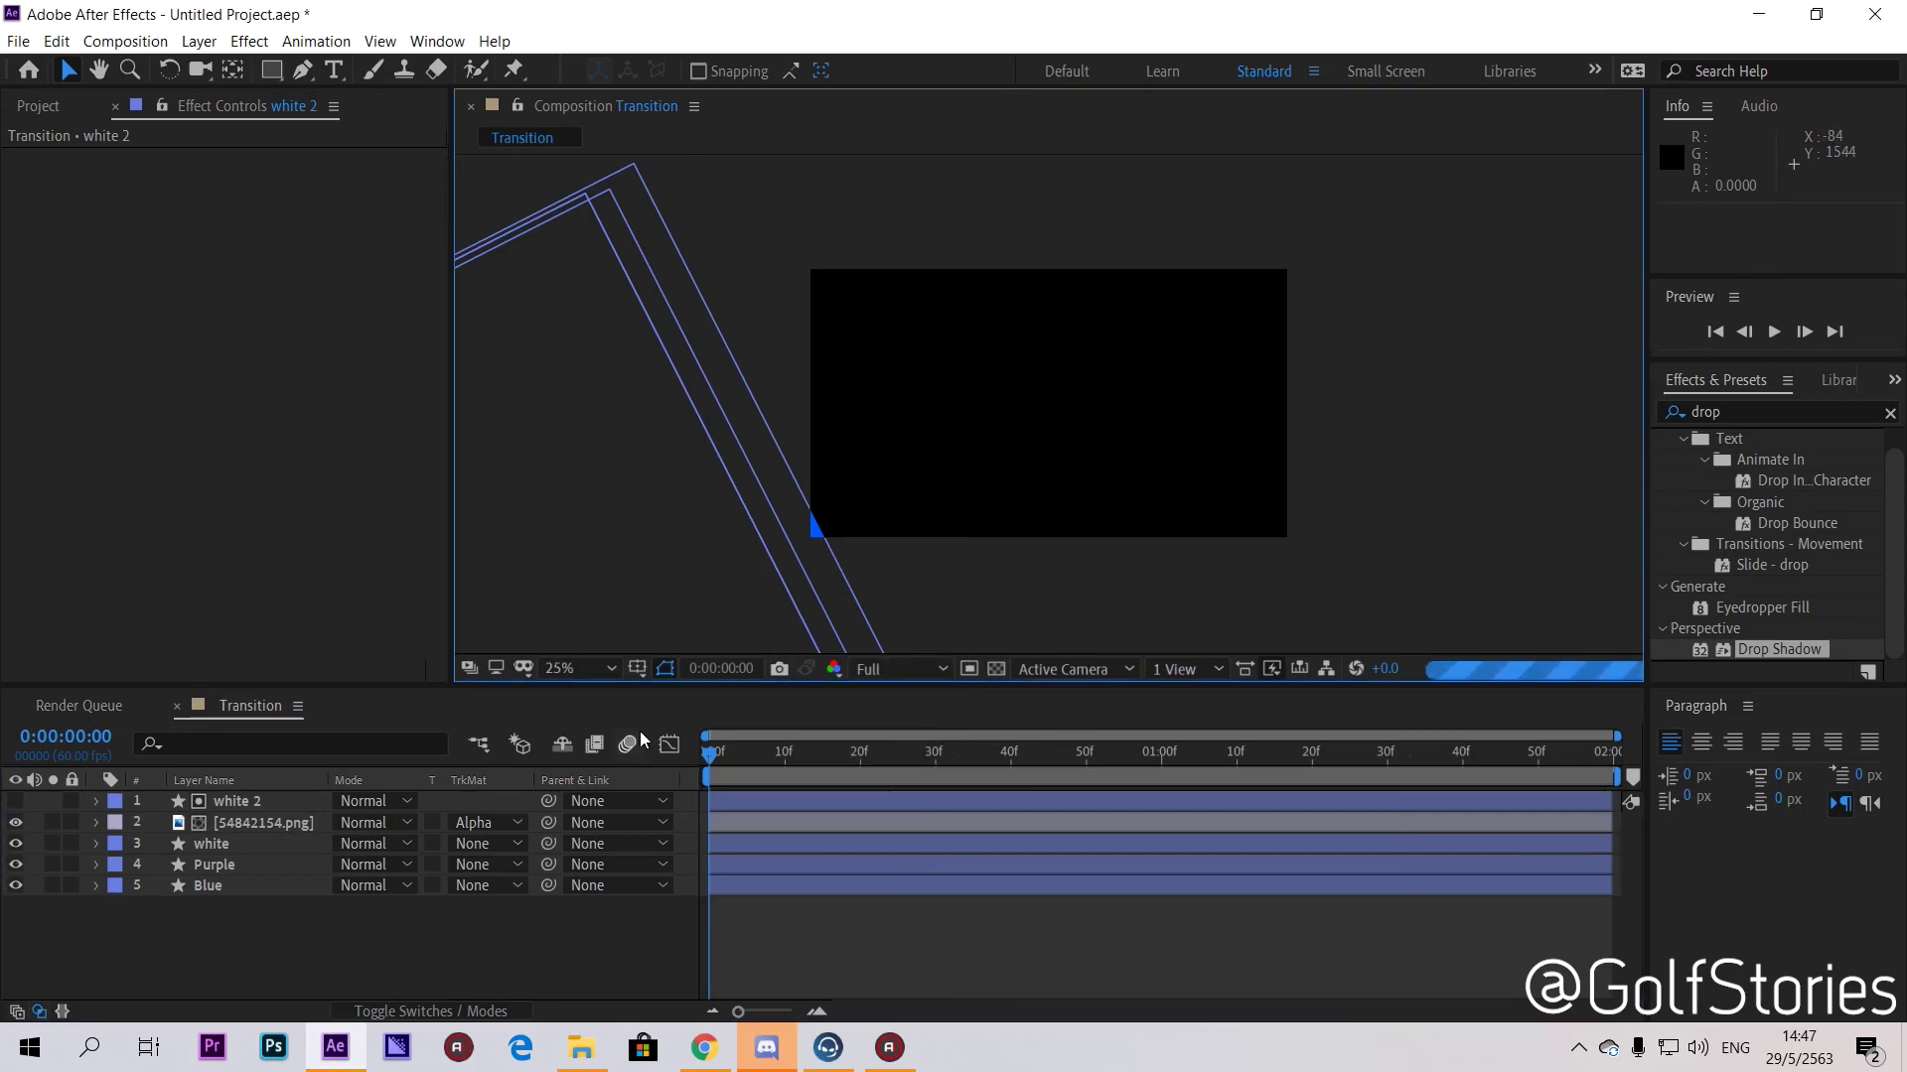
pyautogui.moveTo(701, 754); pyautogui.dragTo(1126, 759)
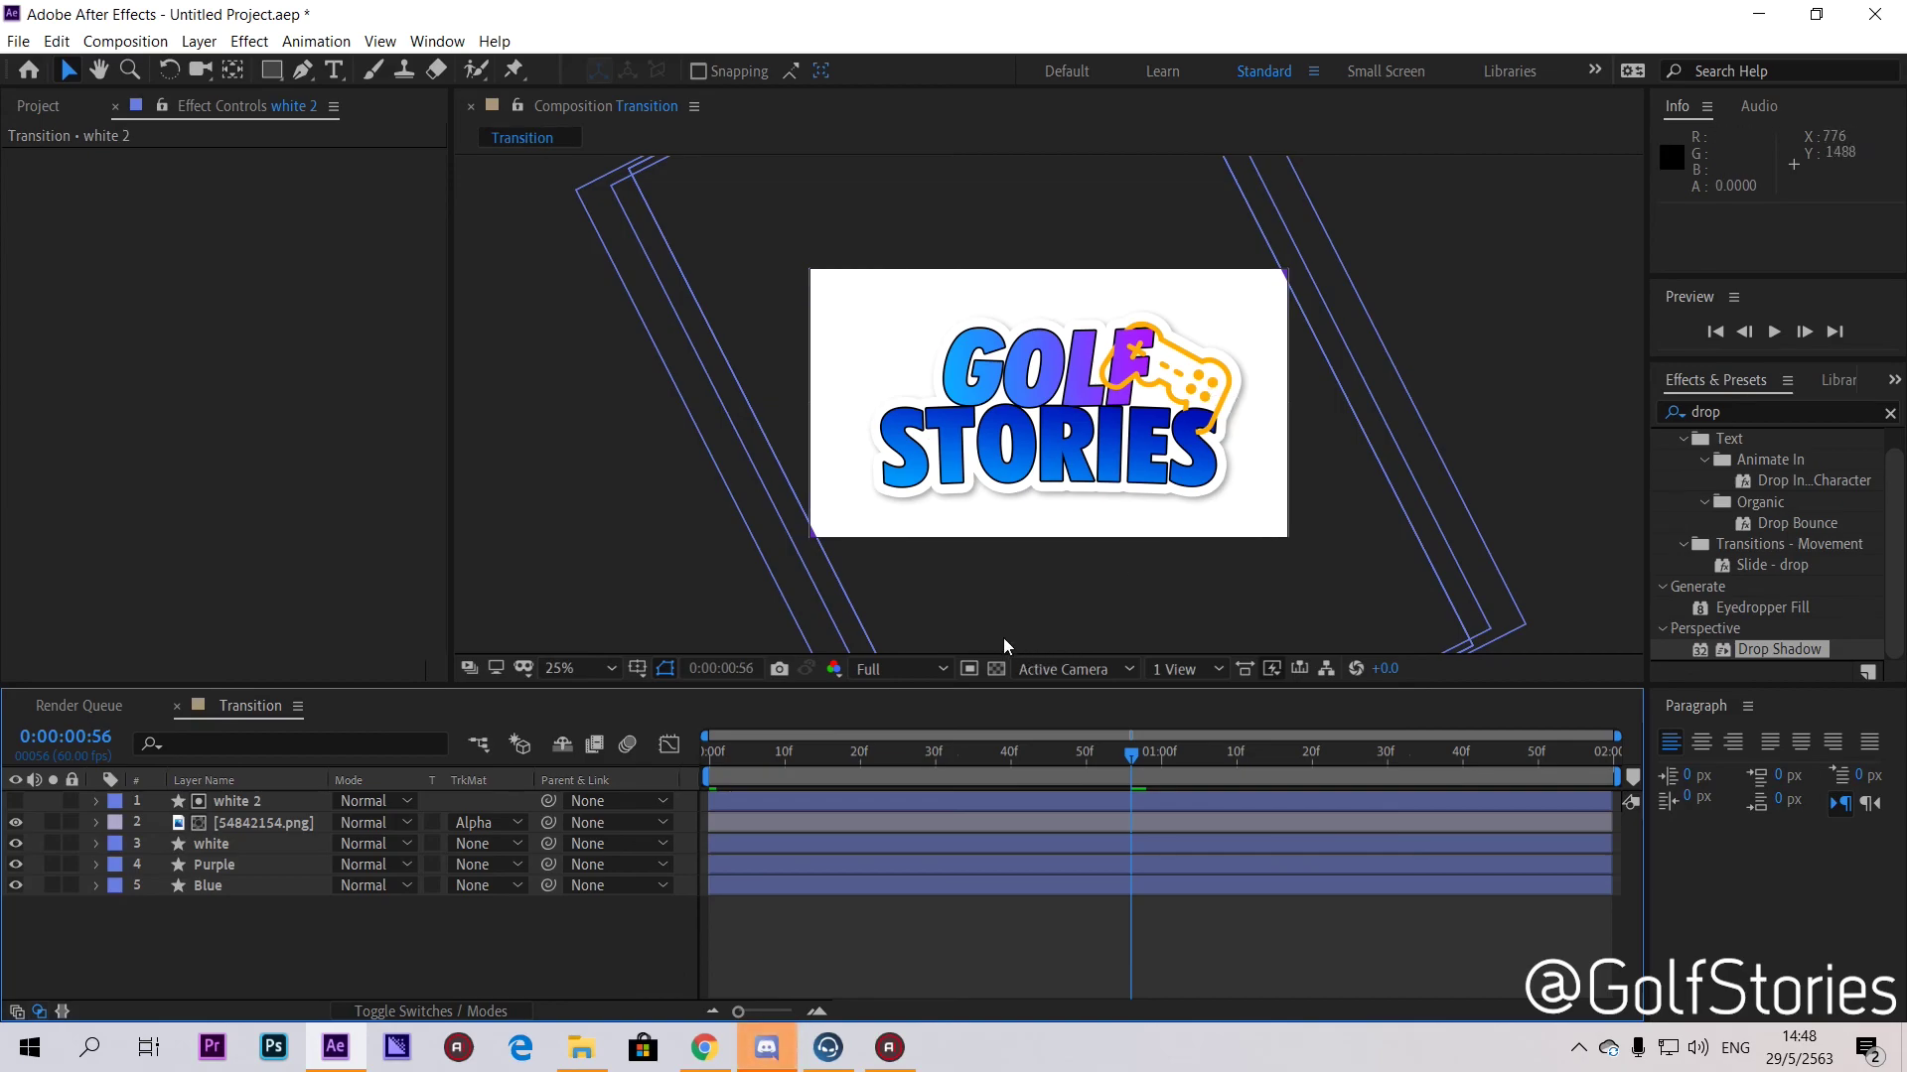
pyautogui.moveTo(1128, 761); pyautogui.dragTo(1355, 756)
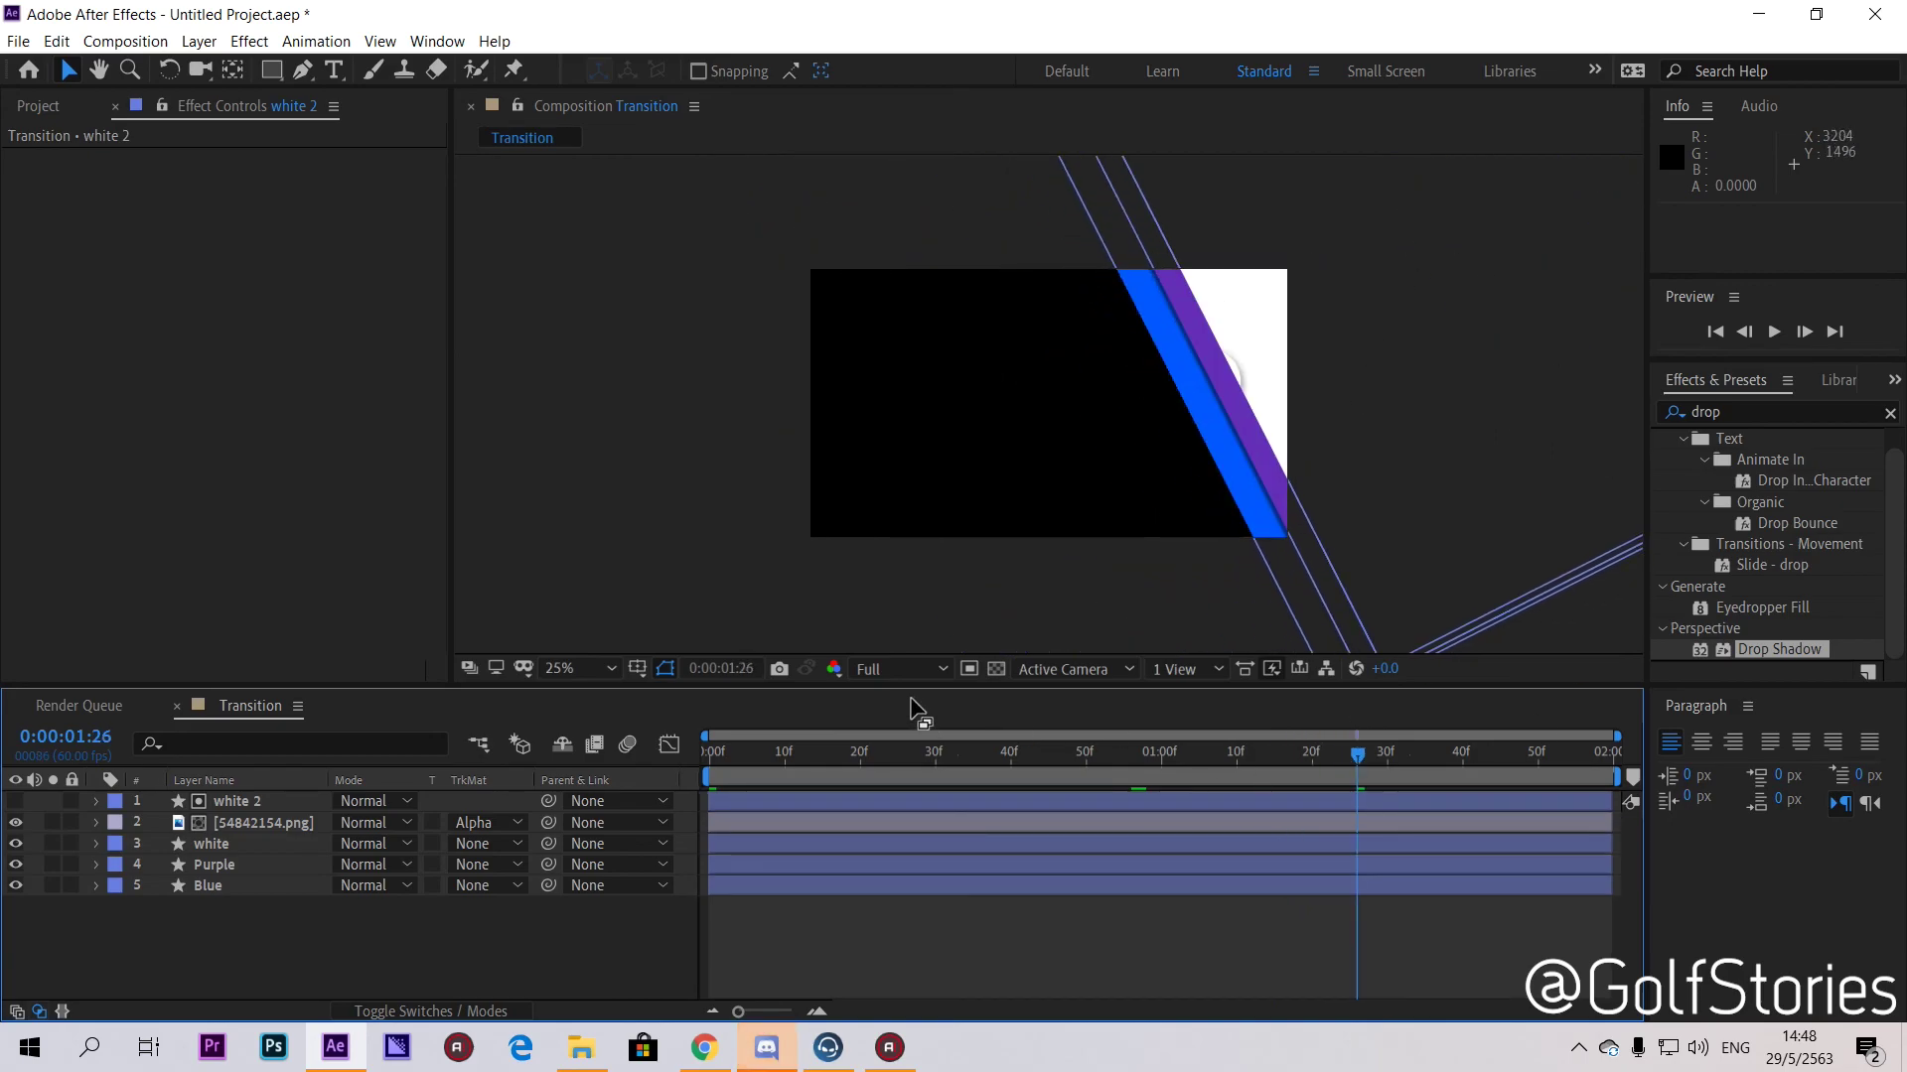
pyautogui.press('space')
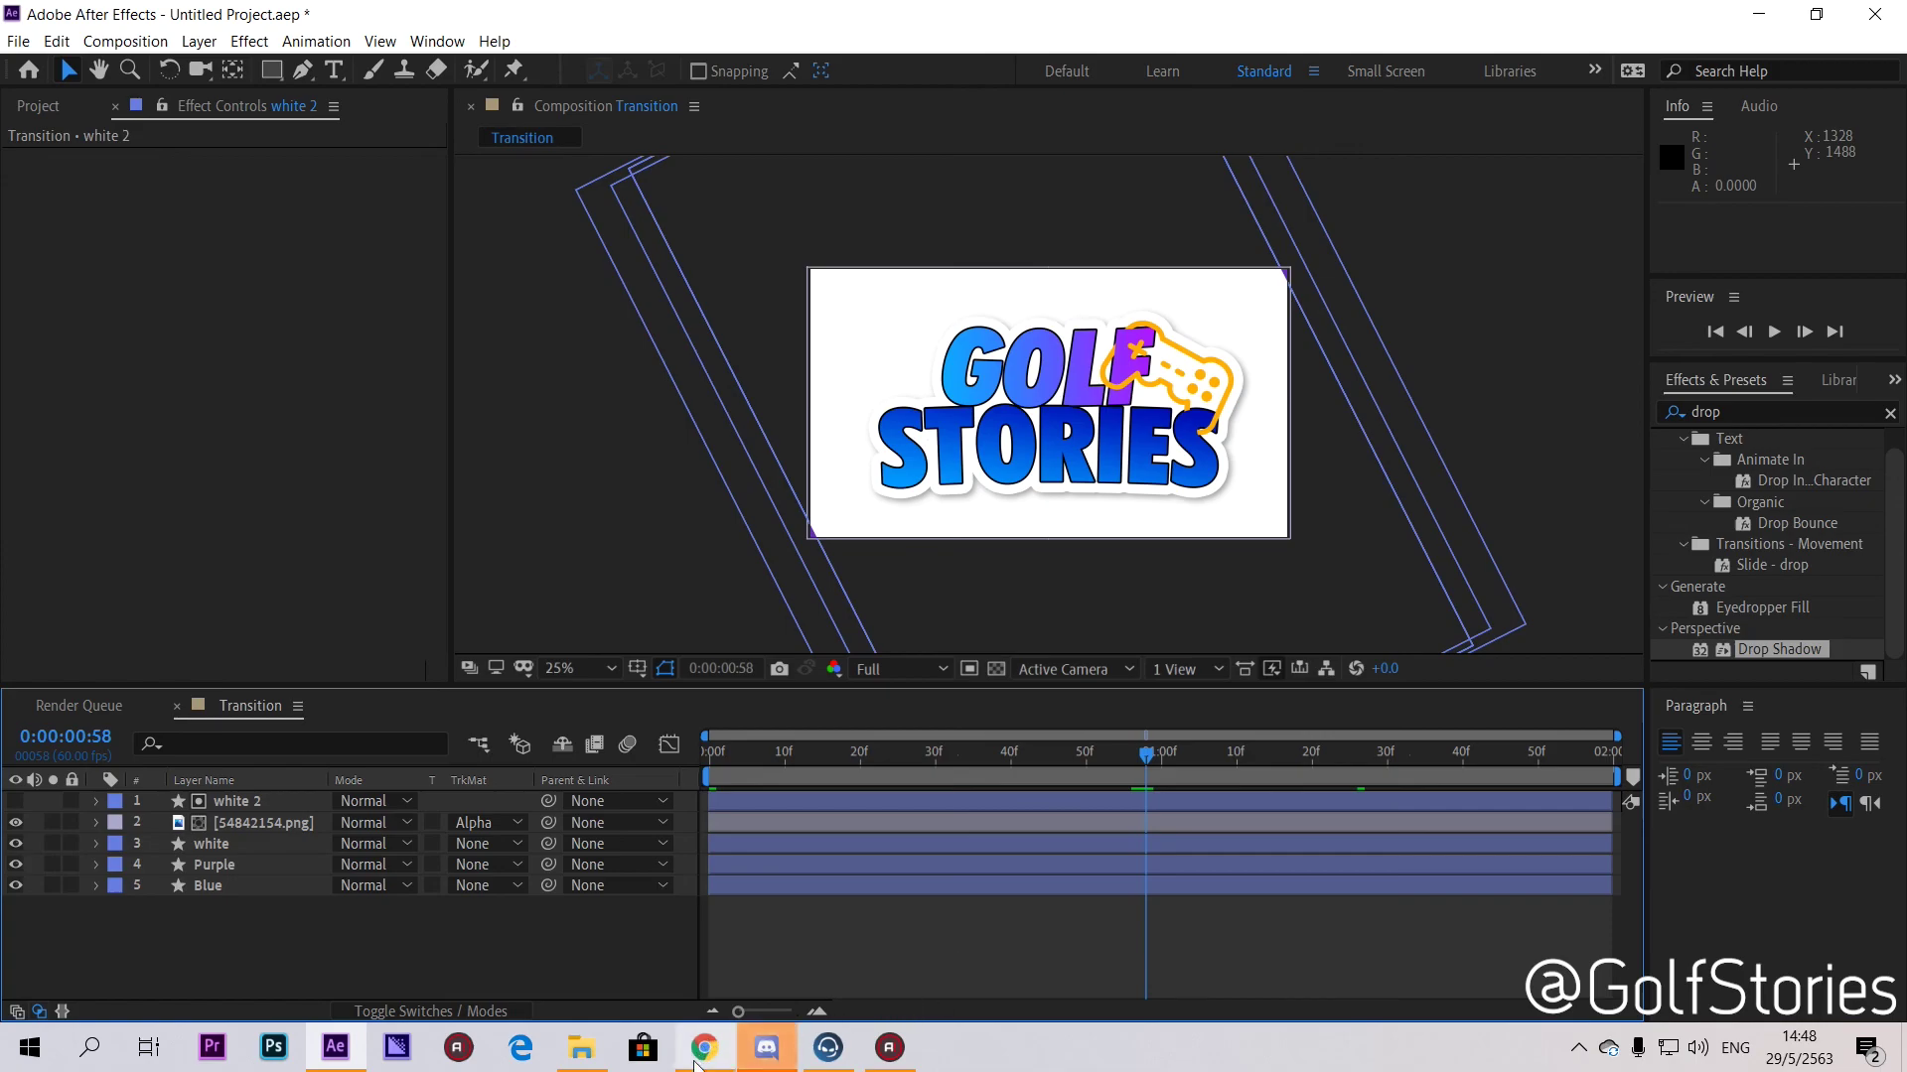
pyautogui.moveTo(943, 781); pyautogui.dragTo(1106, 753)
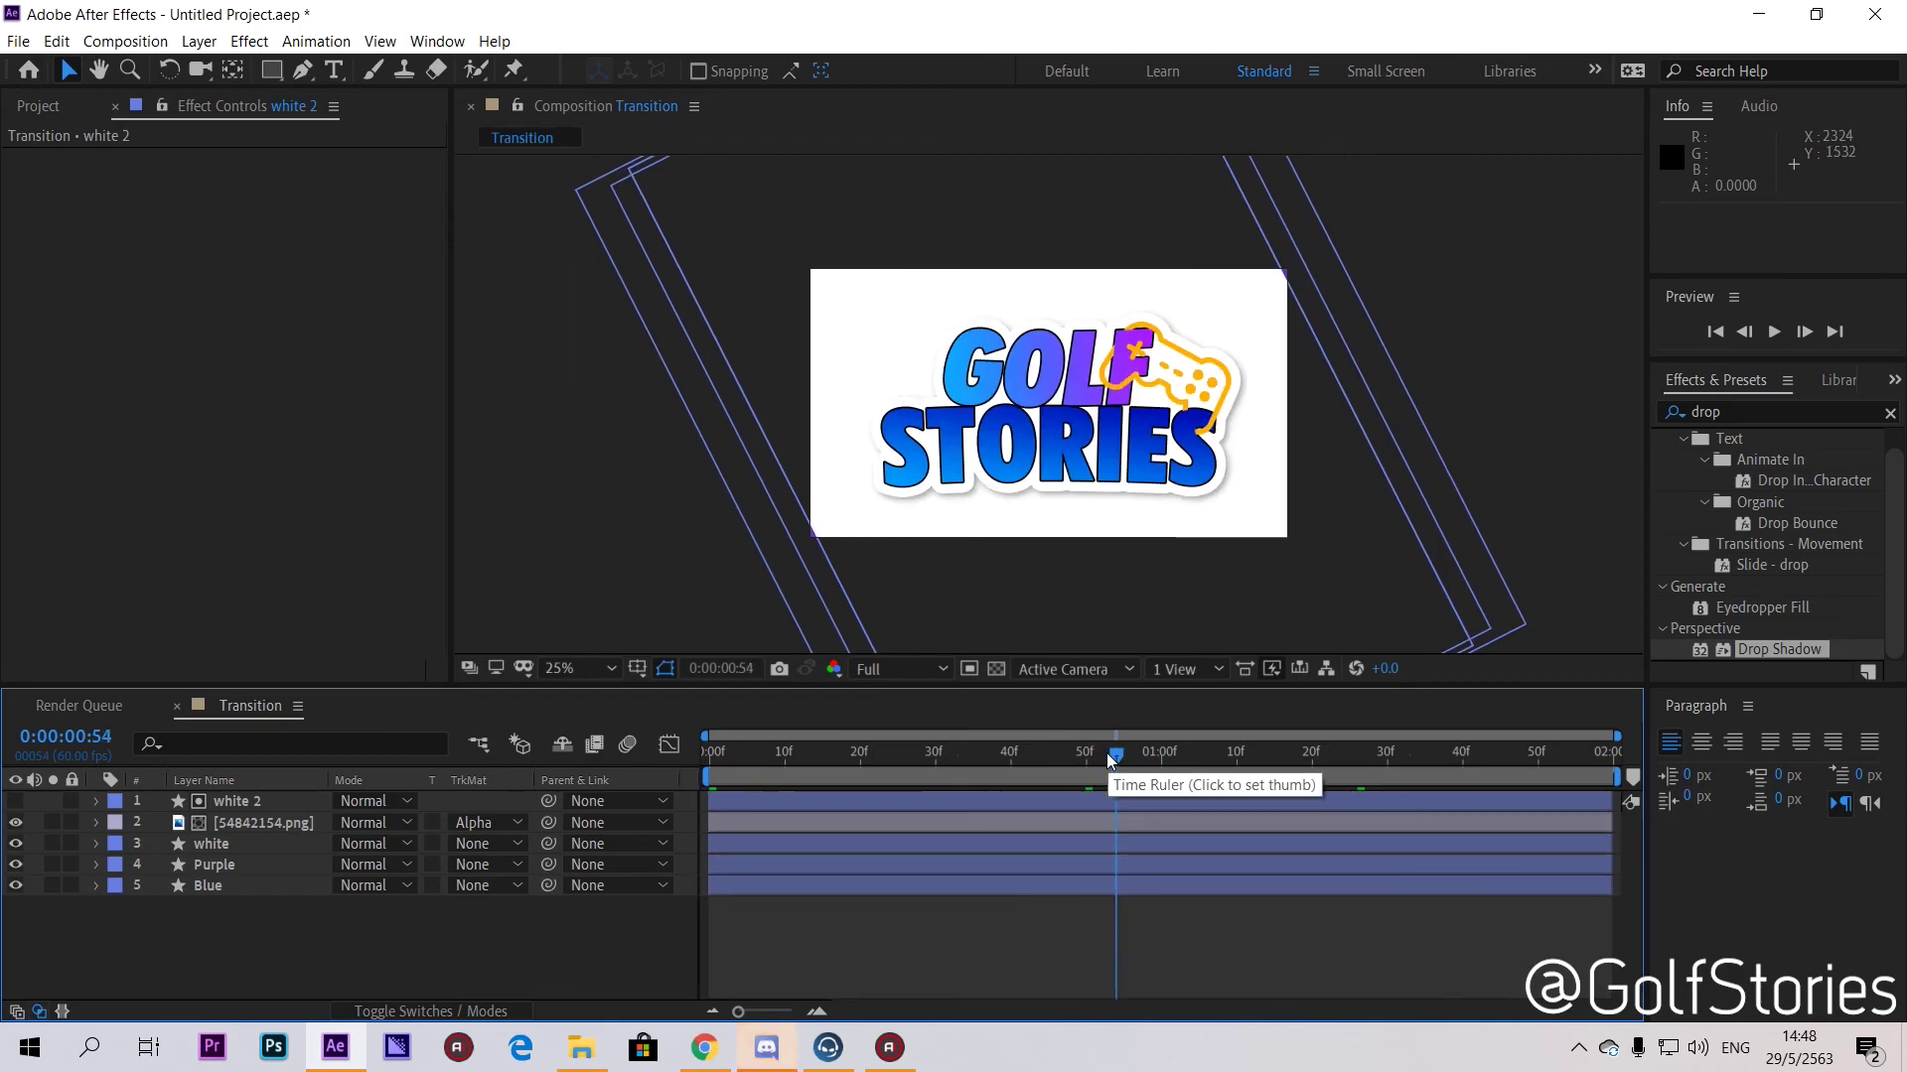